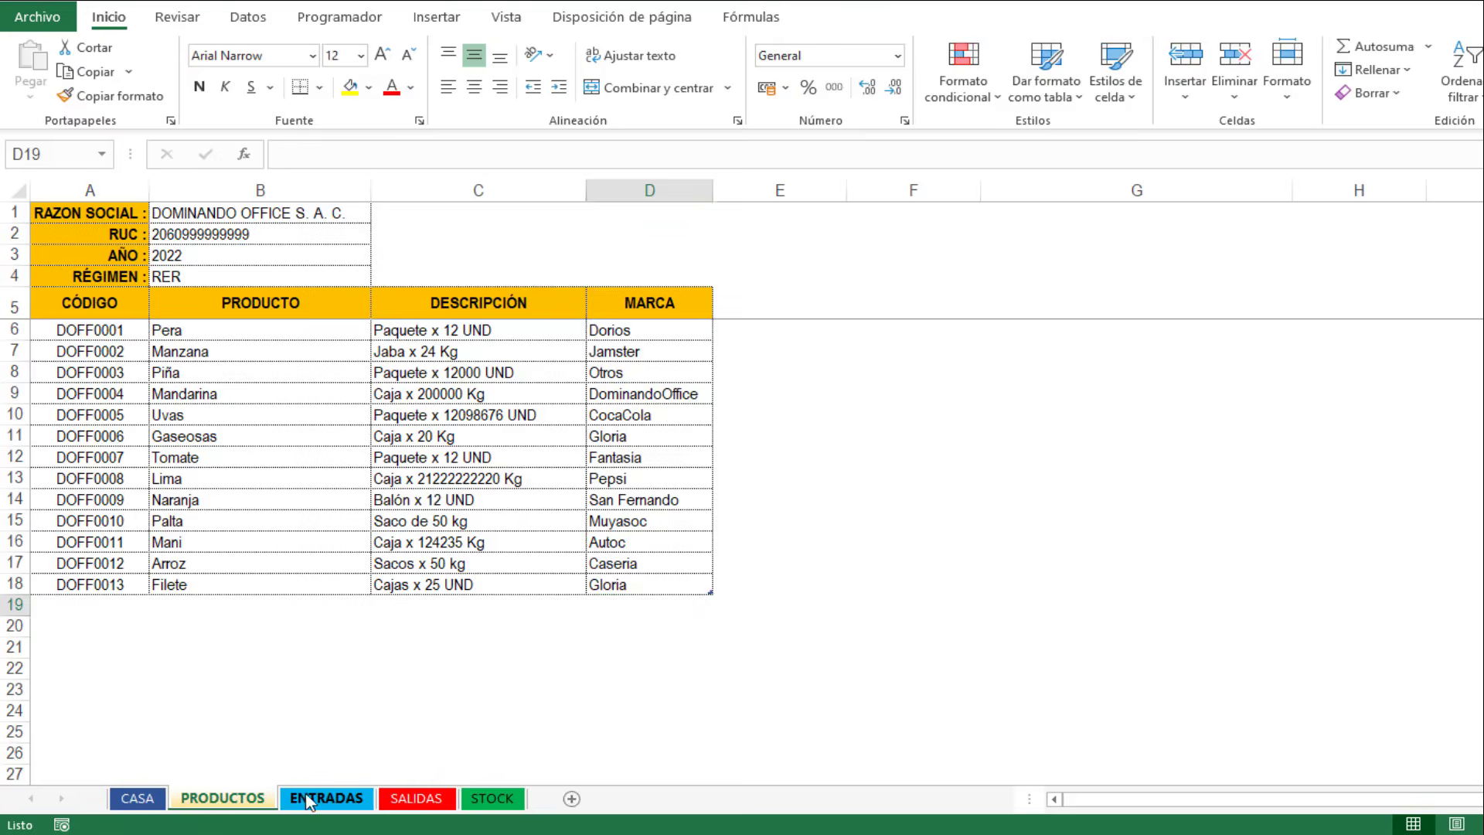
Step: On ENTRADAS, add Filete in row 15 with quantity 200 dated 17/09/2022
{"action": "left_click", "coordinate": [324, 799]}
{"action": "left_click", "coordinate": [257, 519]}
{"action": "left_click", "coordinate": [381, 521]}
{"action": "scroll", "coordinate": [379, 541], "scroll_direction": "down", "scroll_amount": 2}
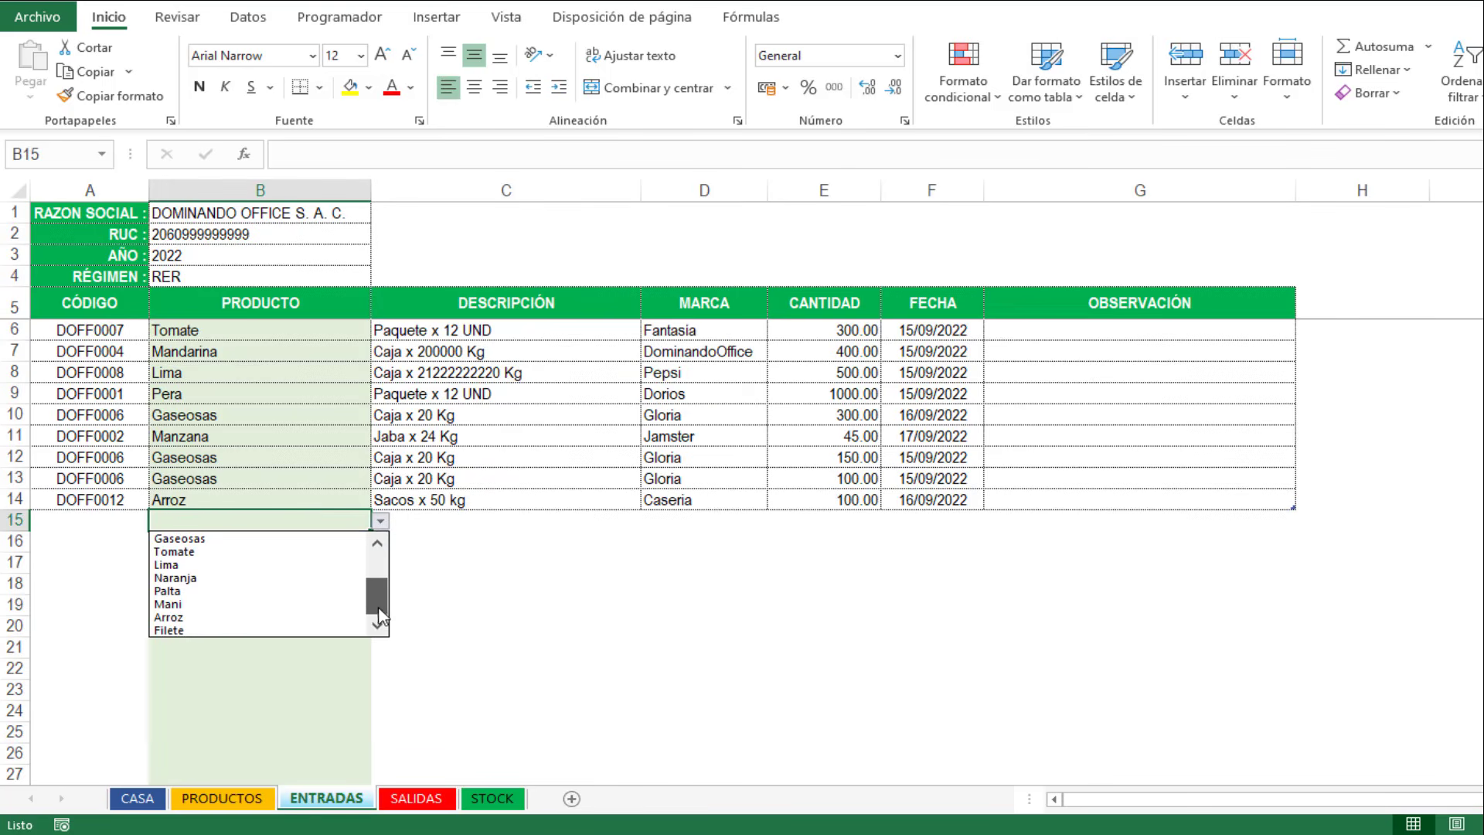
{"action": "left_click", "coordinate": [229, 628]}
{"action": "left_click", "coordinate": [804, 522]}
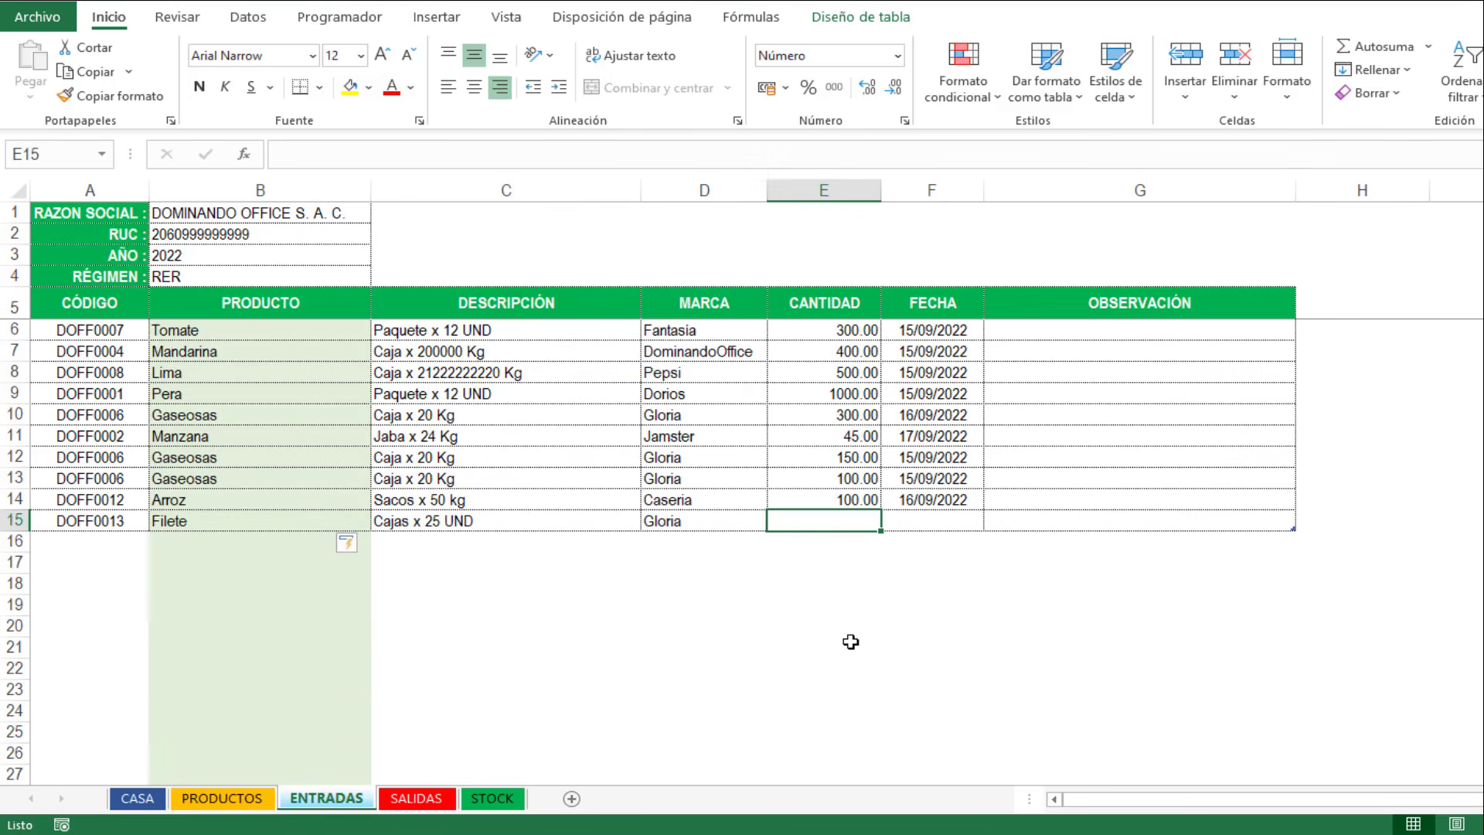
{"action": "type", "text": "200"}
{"action": "key", "text": "Tab"}
{"action": "type", "text": "17/09/2022"}
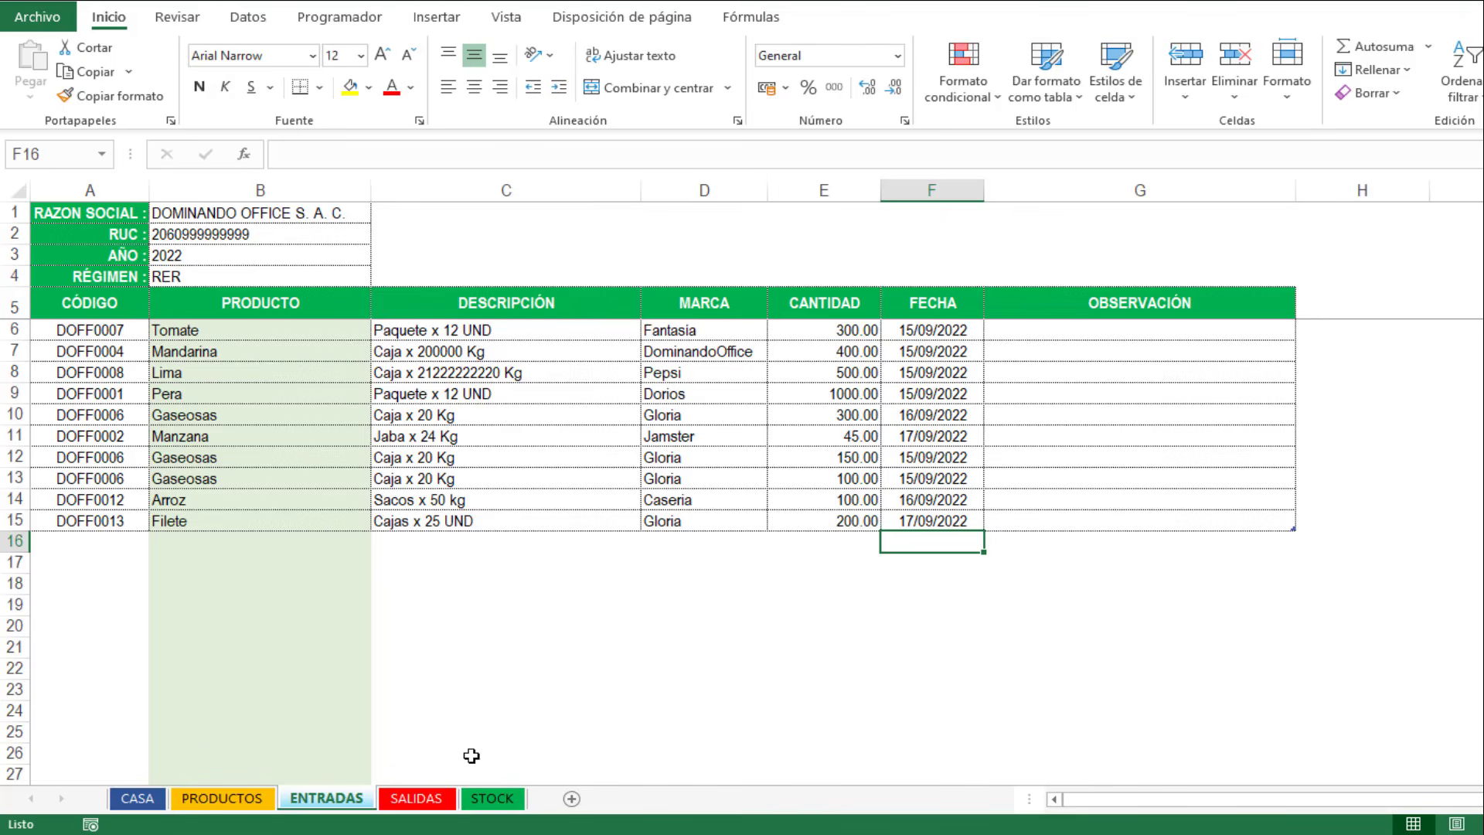
Step: On SALIDAS, add Filete in row 15 with quantity 120 dated 17/09/2022
{"action": "left_click", "coordinate": [435, 803]}
{"action": "left_click", "coordinate": [225, 520]}
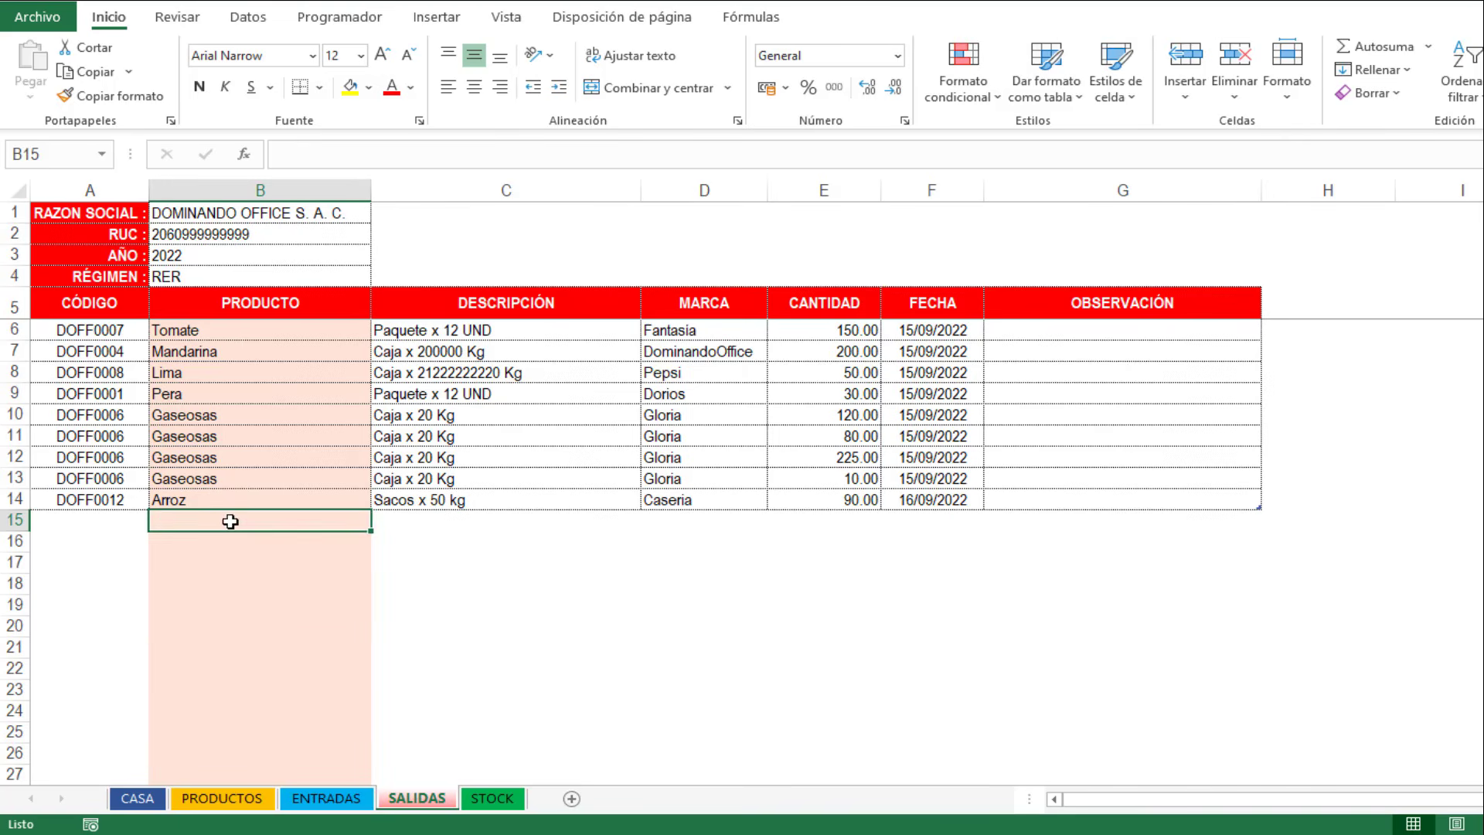
{"action": "left_click", "coordinate": [381, 524]}
{"action": "scroll", "coordinate": [379, 611], "scroll_direction": "down", "scroll_amount": 2}
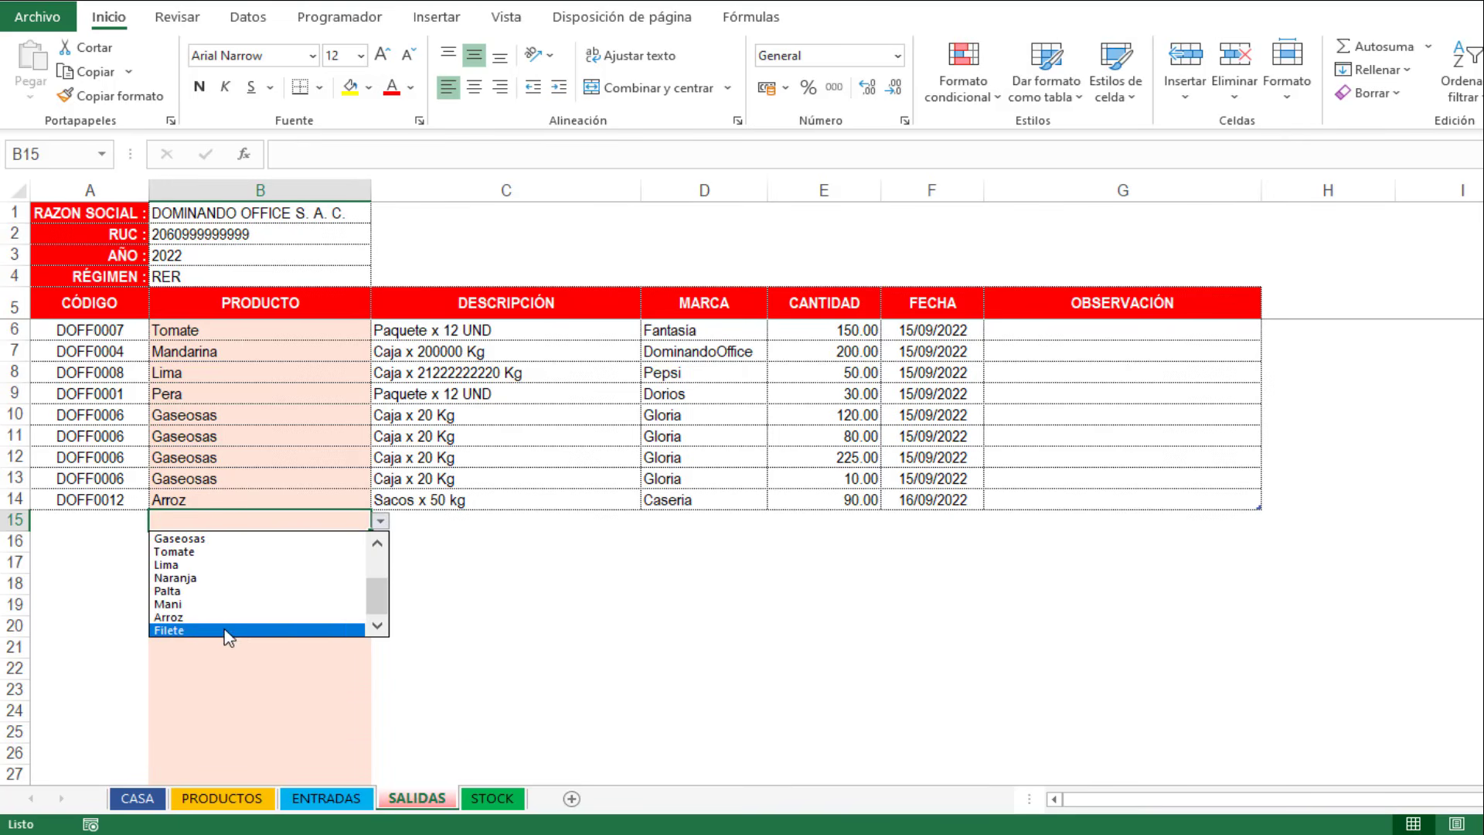
{"action": "left_click", "coordinate": [374, 628]}
{"action": "left_click", "coordinate": [794, 520]}
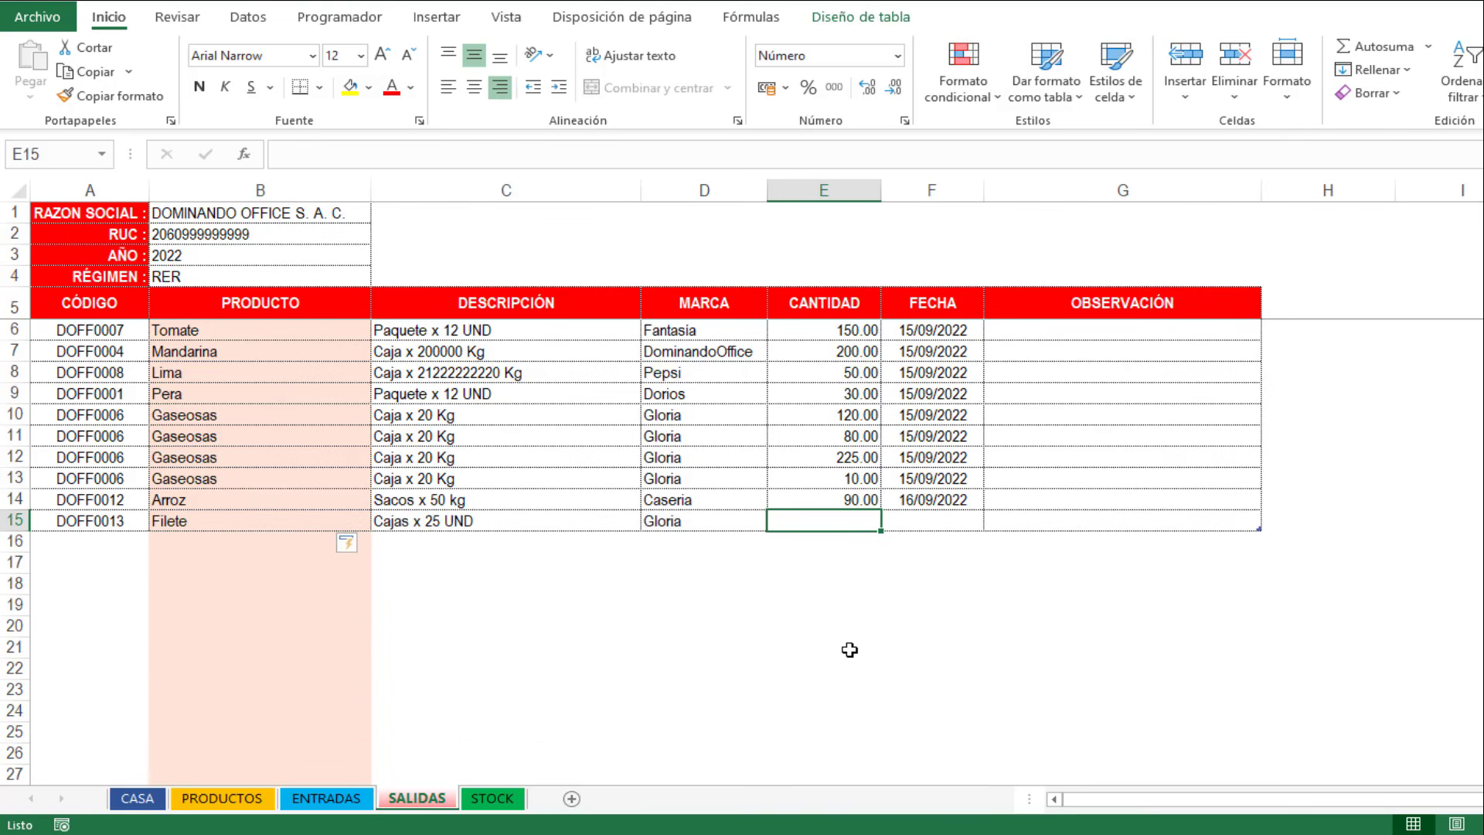
{"action": "type", "text": "120"}
{"action": "key", "text": "Tab"}
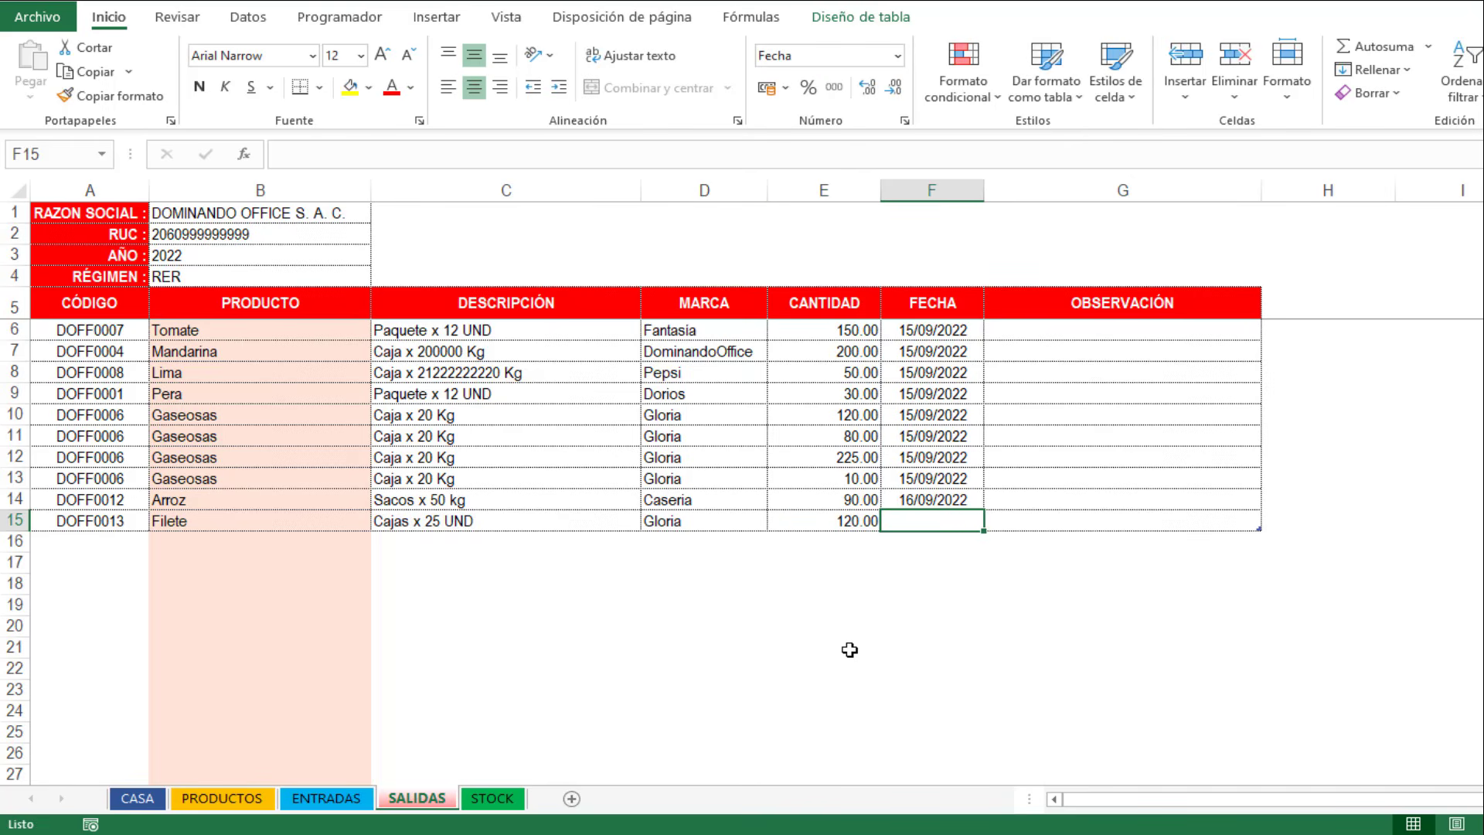
{"action": "key", "text": "ctrl+semicolon"}
{"action": "key", "text": "Return"}
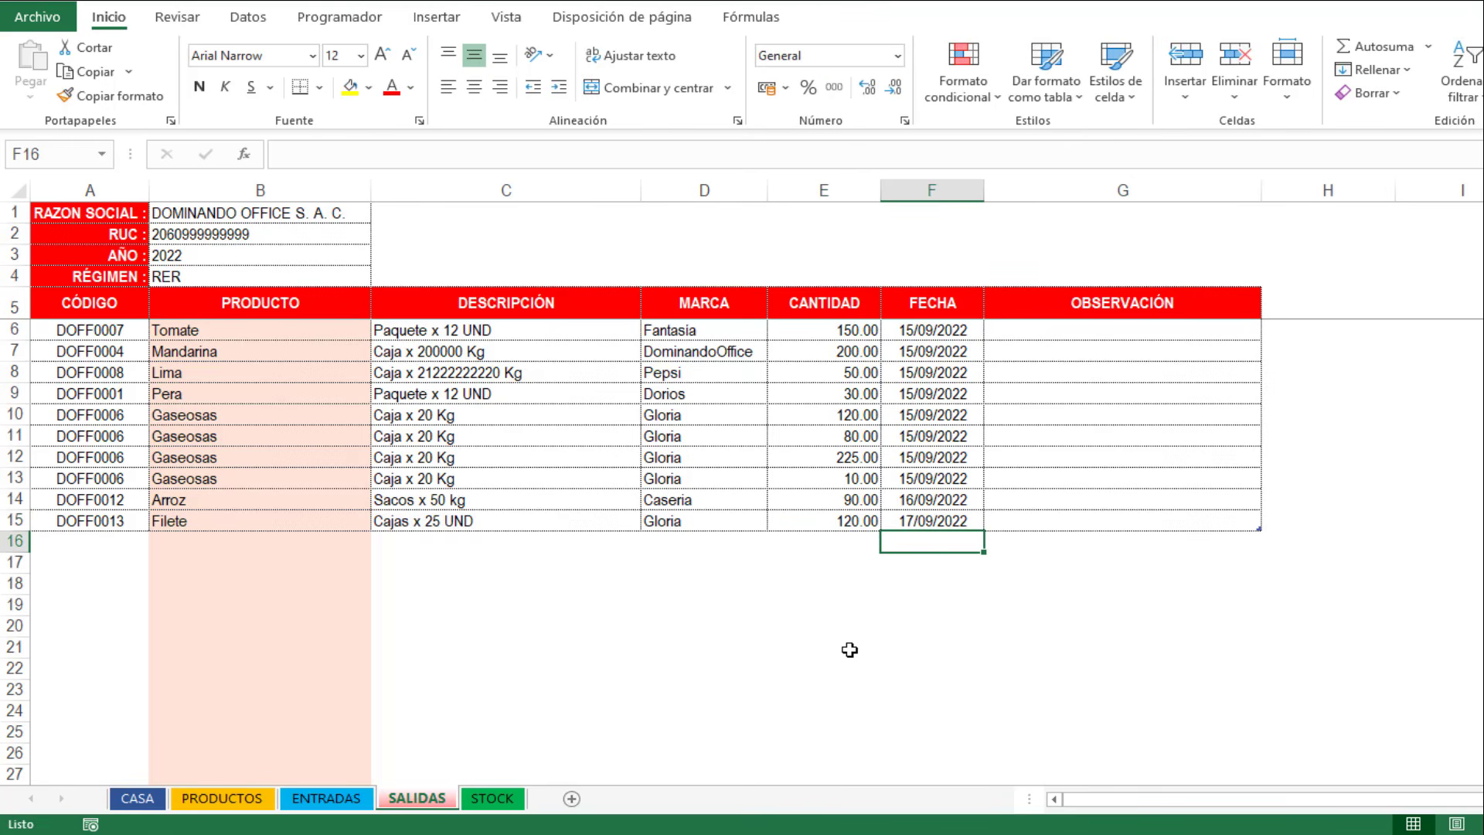
Step: Refresh the STOCK table with Actualizar, test Limpiar, then reload it with Actualizar
{"action": "left_click", "coordinate": [492, 798]}
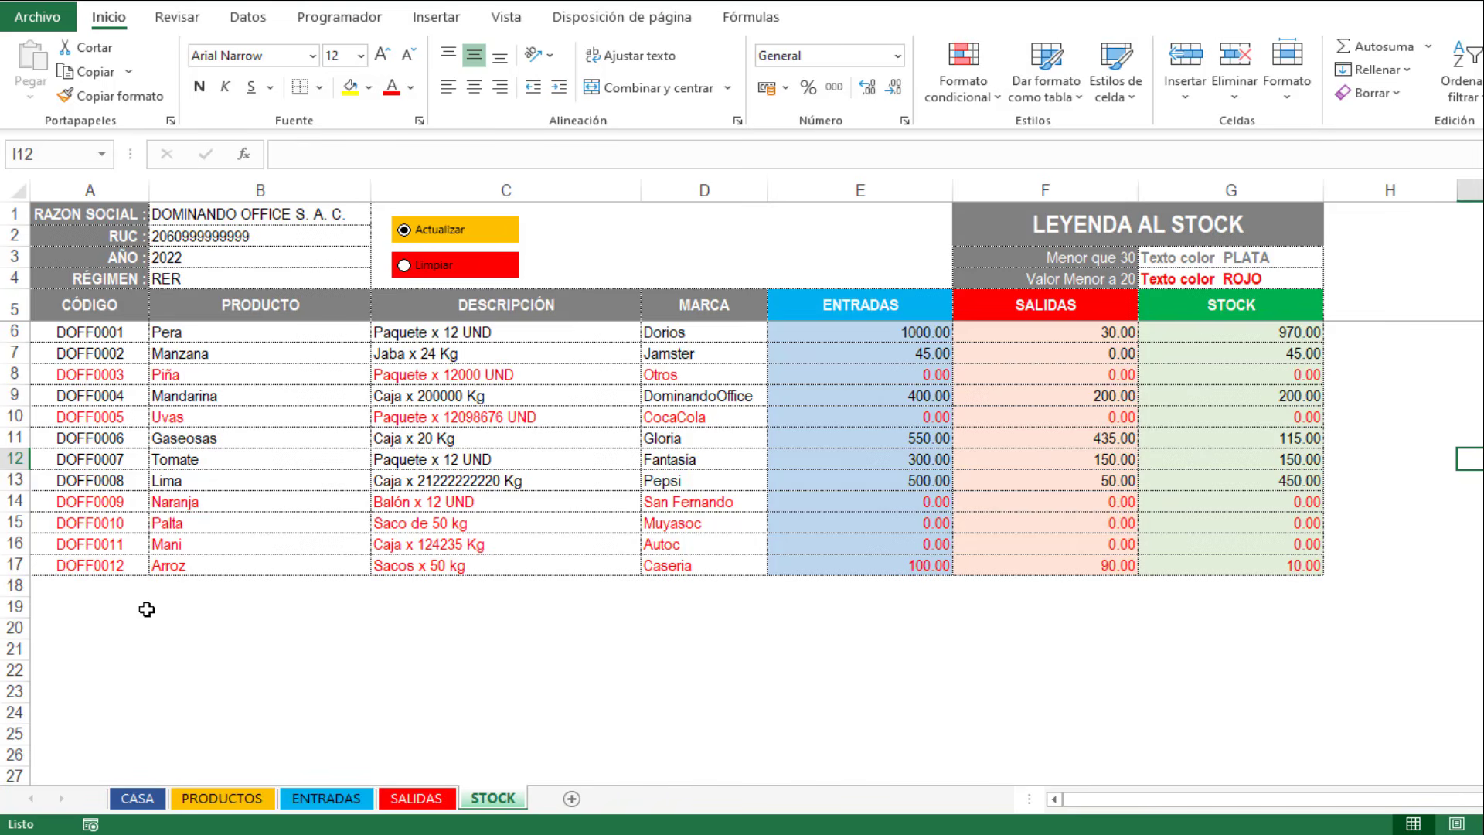
{"action": "left_click", "coordinate": [437, 232]}
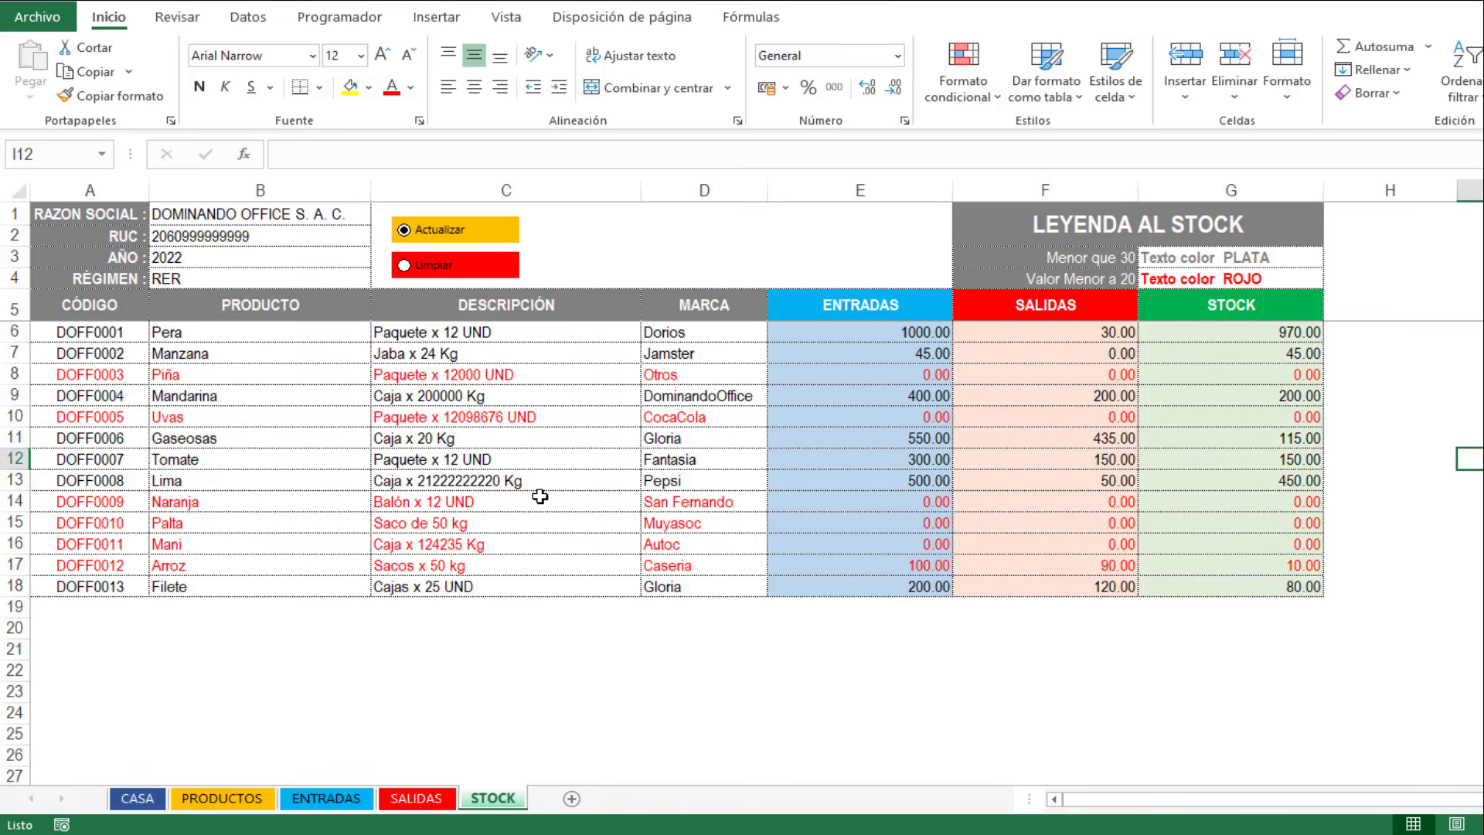
{"action": "left_click", "coordinate": [409, 266]}
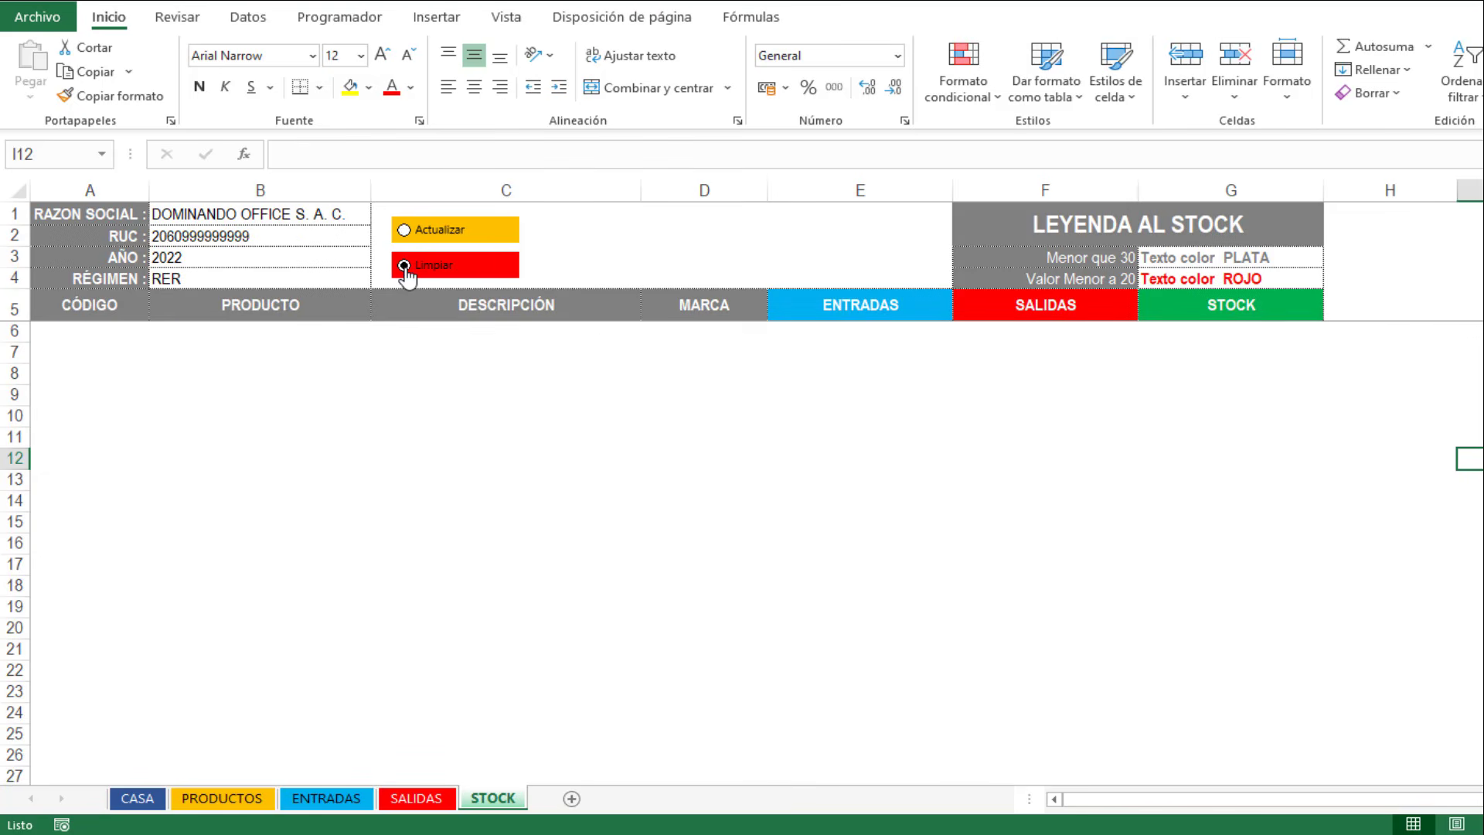
{"action": "left_click", "coordinate": [407, 240]}
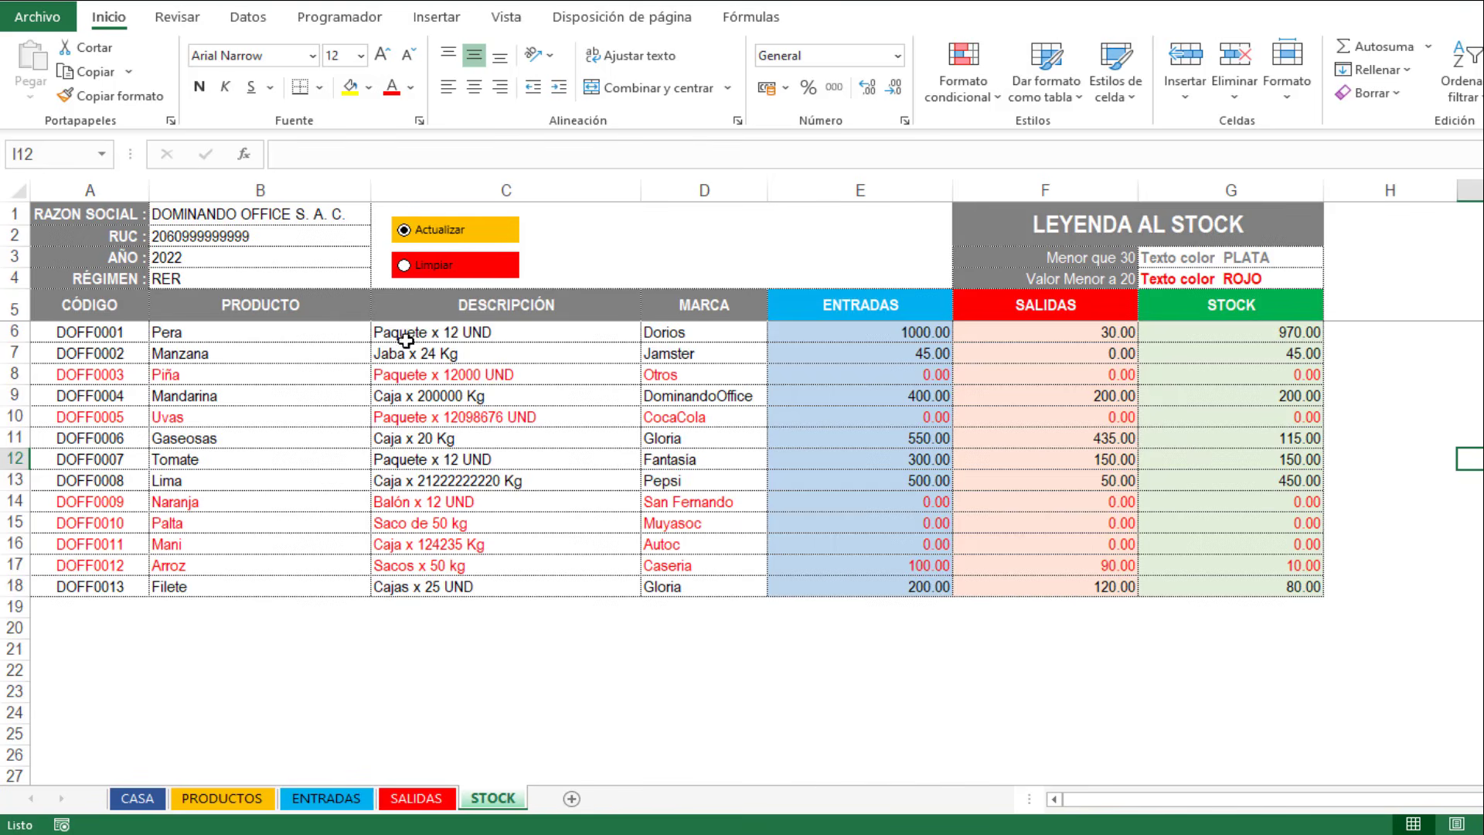
Step: Inspect the Filete row 18 and the lookup formula below the table
{"action": "left_click", "coordinate": [14, 586]}
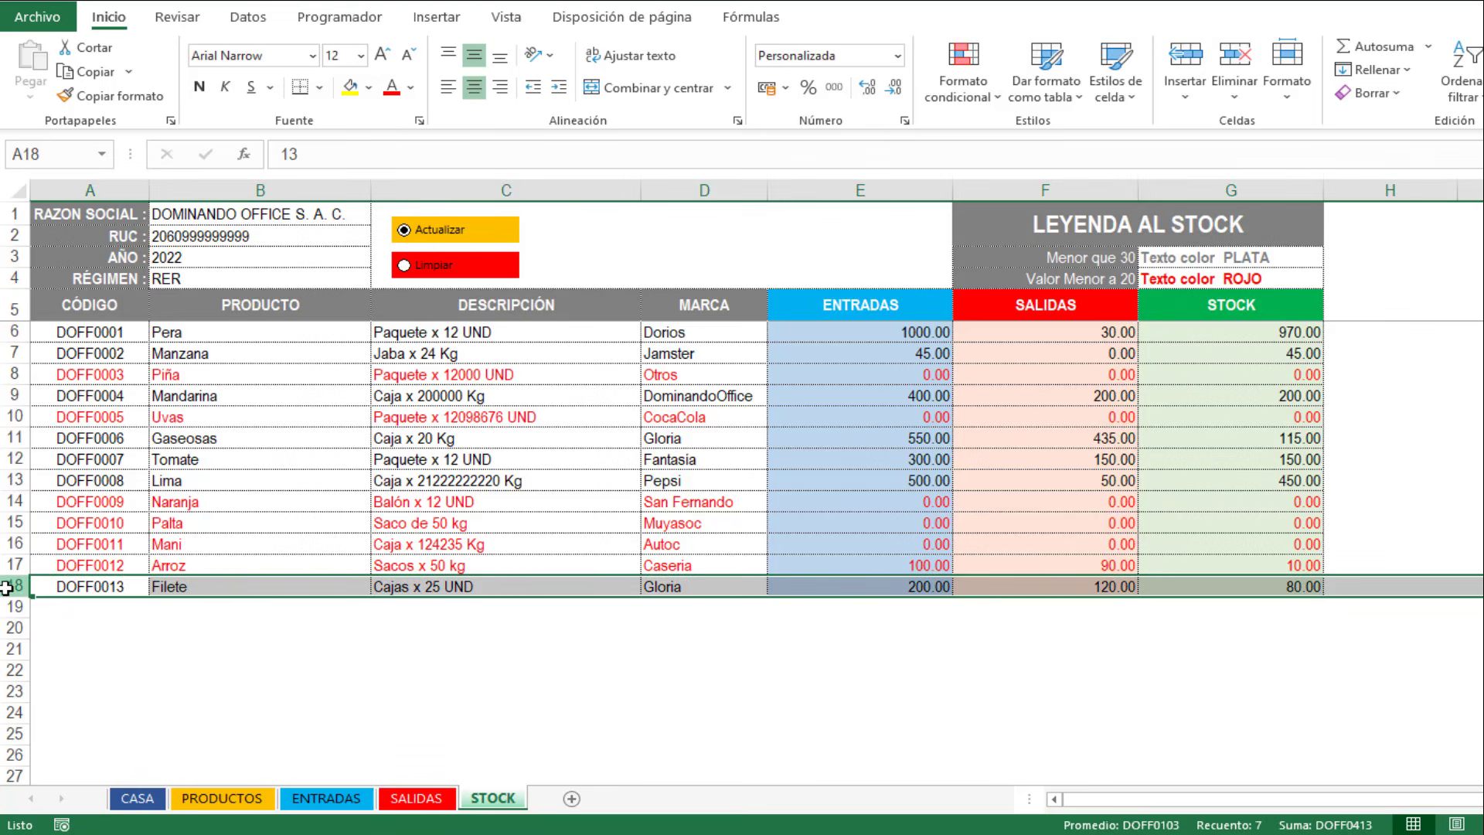
{"action": "left_click", "coordinate": [229, 654]}
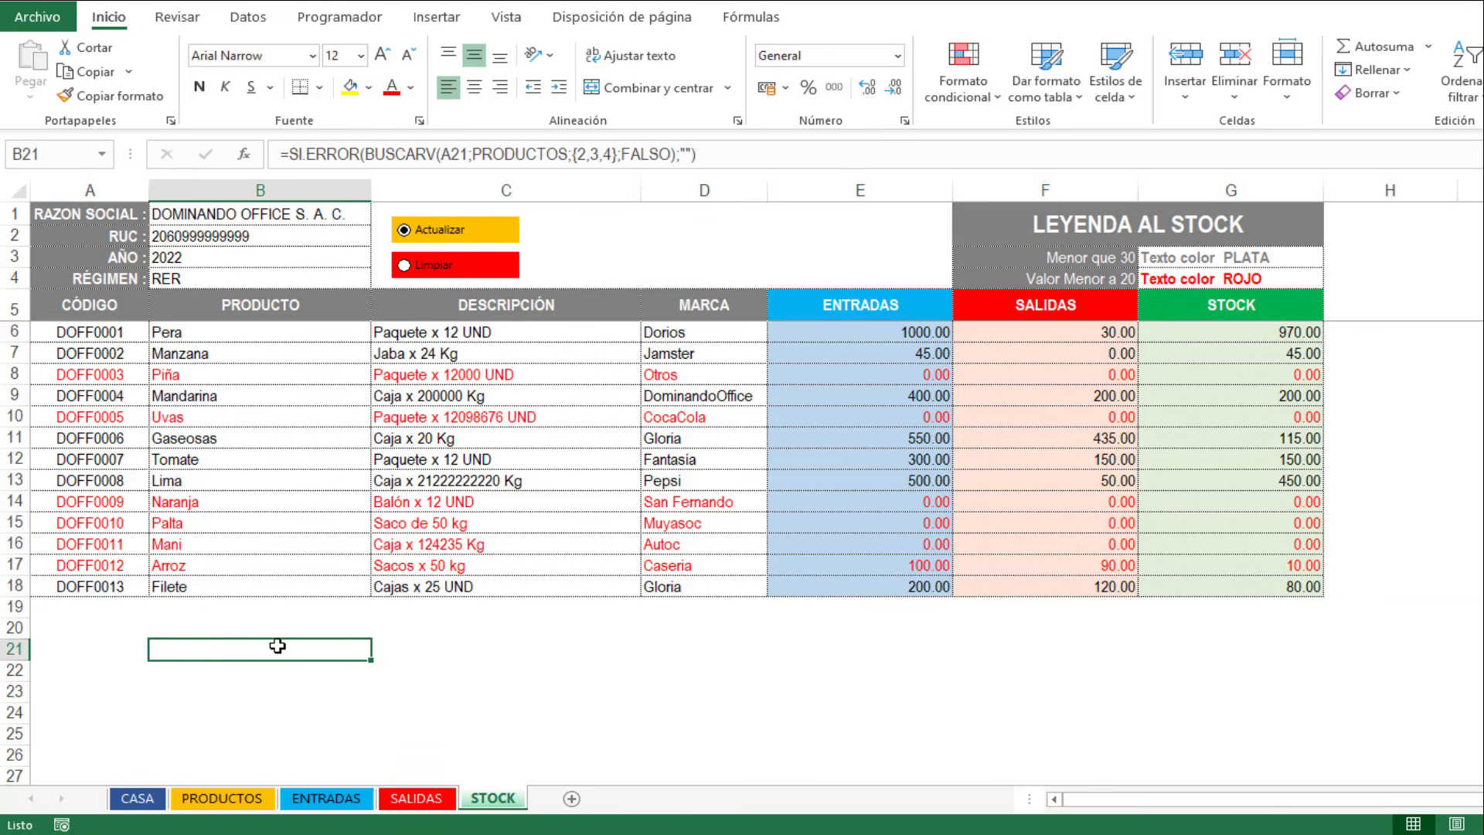
{"action": "left_click", "coordinate": [97, 645]}
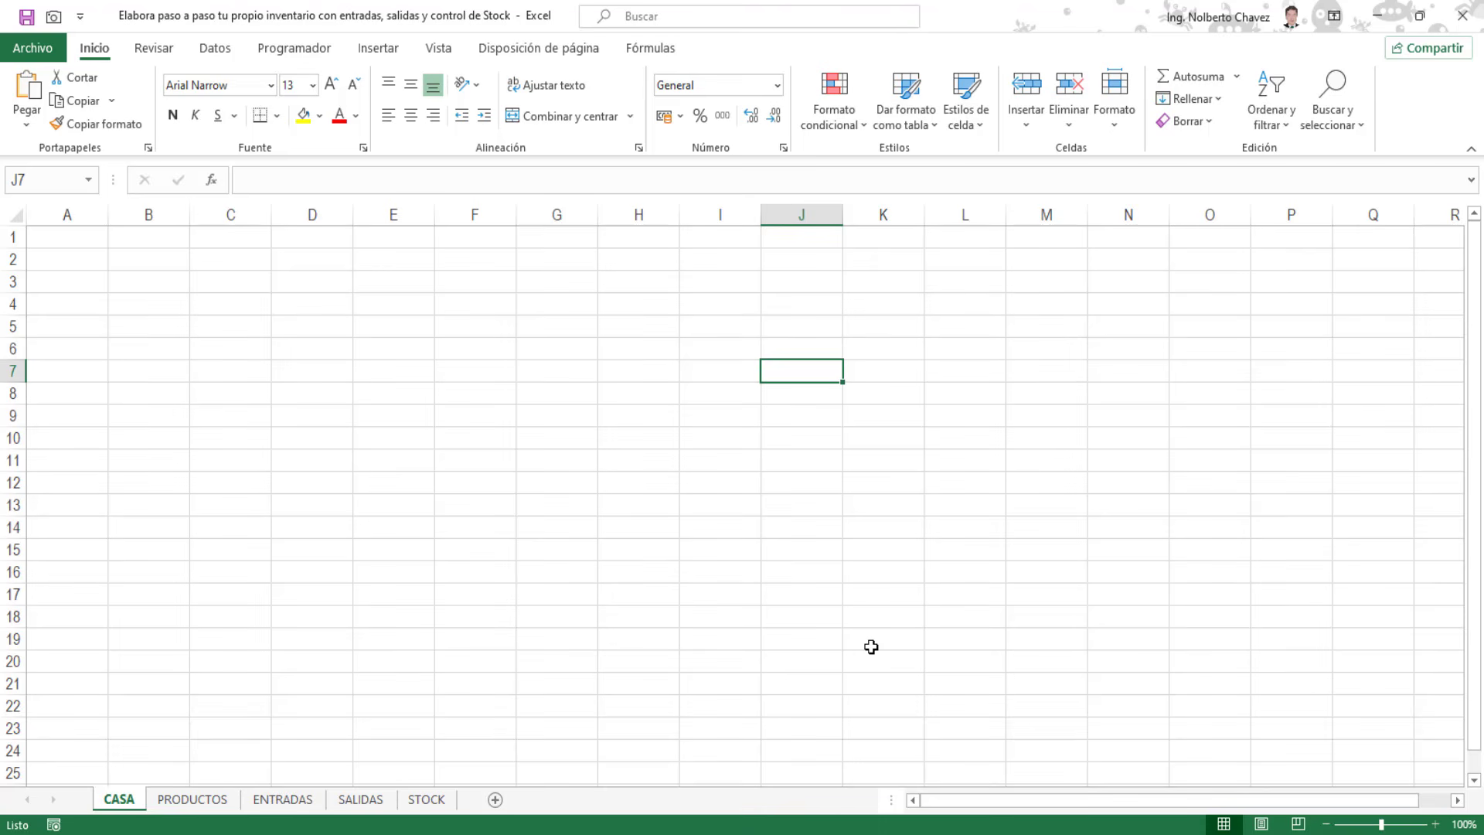
Step: Give the whole CASA sheet Arial Narrow size 12 with middle vertical alignment
{"action": "key", "text": "ctrl+a"}
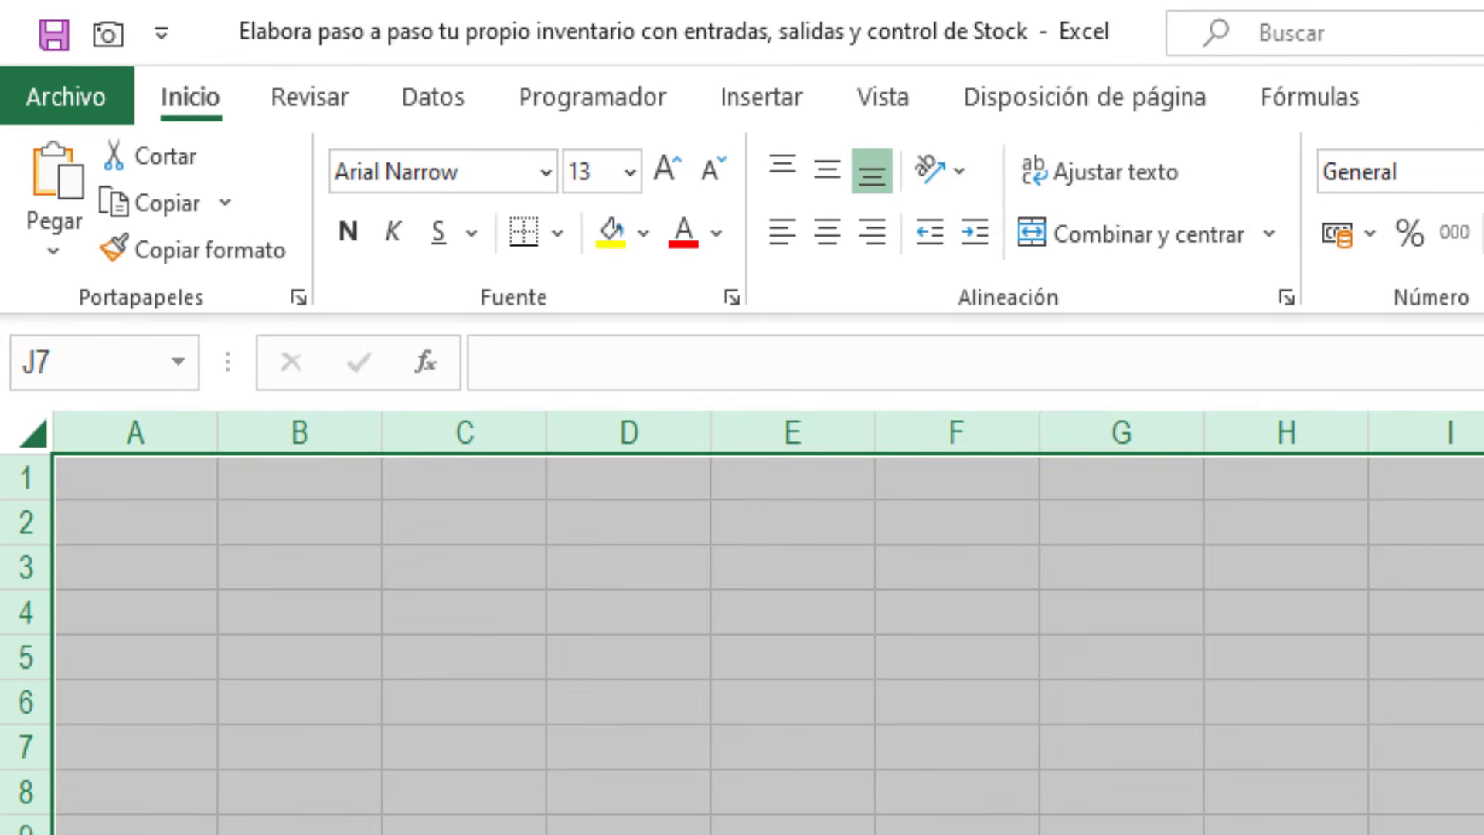
{"action": "left_click", "coordinate": [509, 168]}
{"action": "left_click_drag", "start_coordinate": [509, 168], "coordinate": [428, 175]}
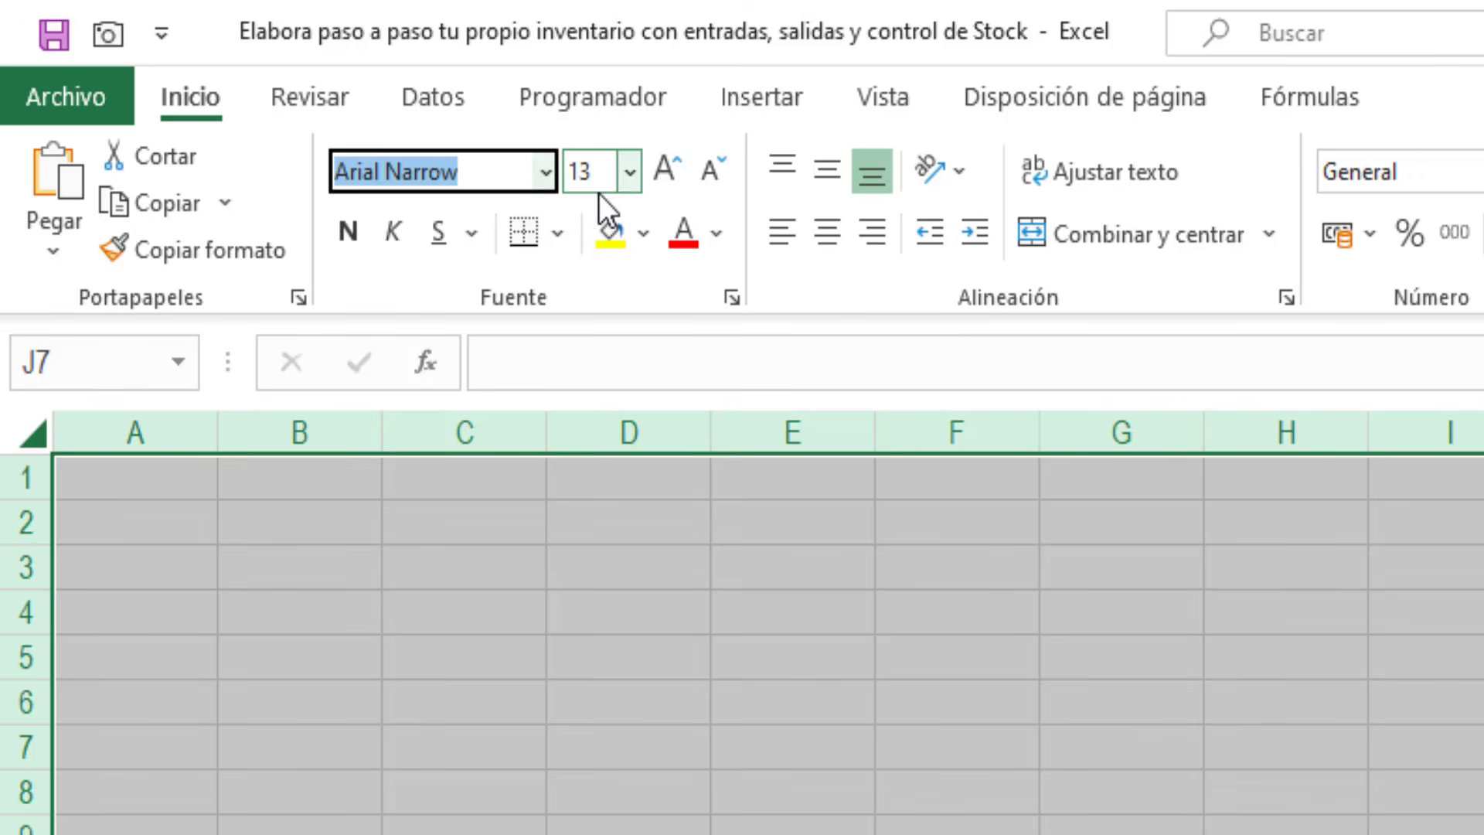
{"action": "left_click", "coordinate": [631, 179]}
{"action": "left_click", "coordinate": [603, 402]}
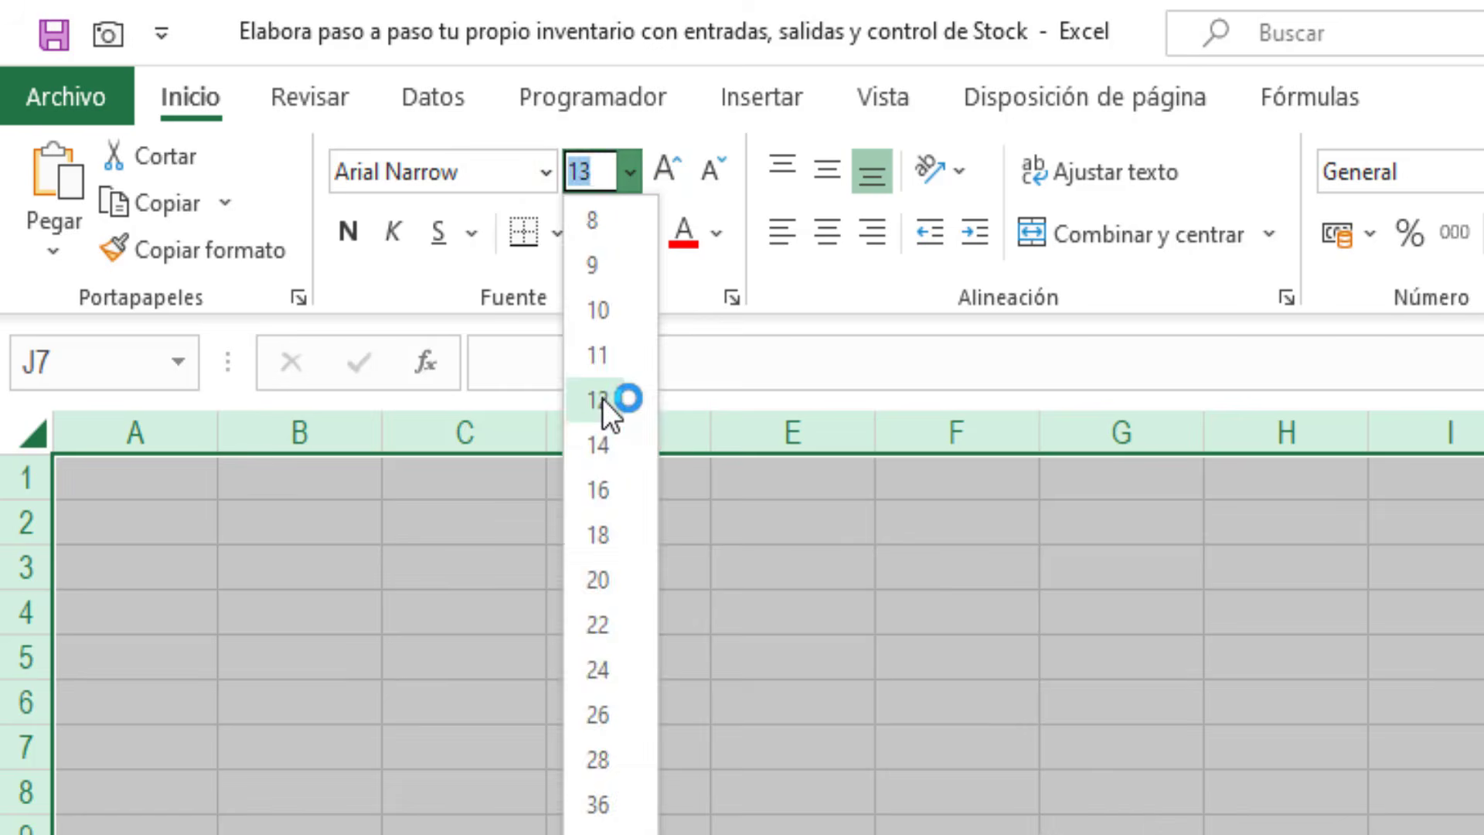
{"action": "left_click", "coordinate": [829, 170]}
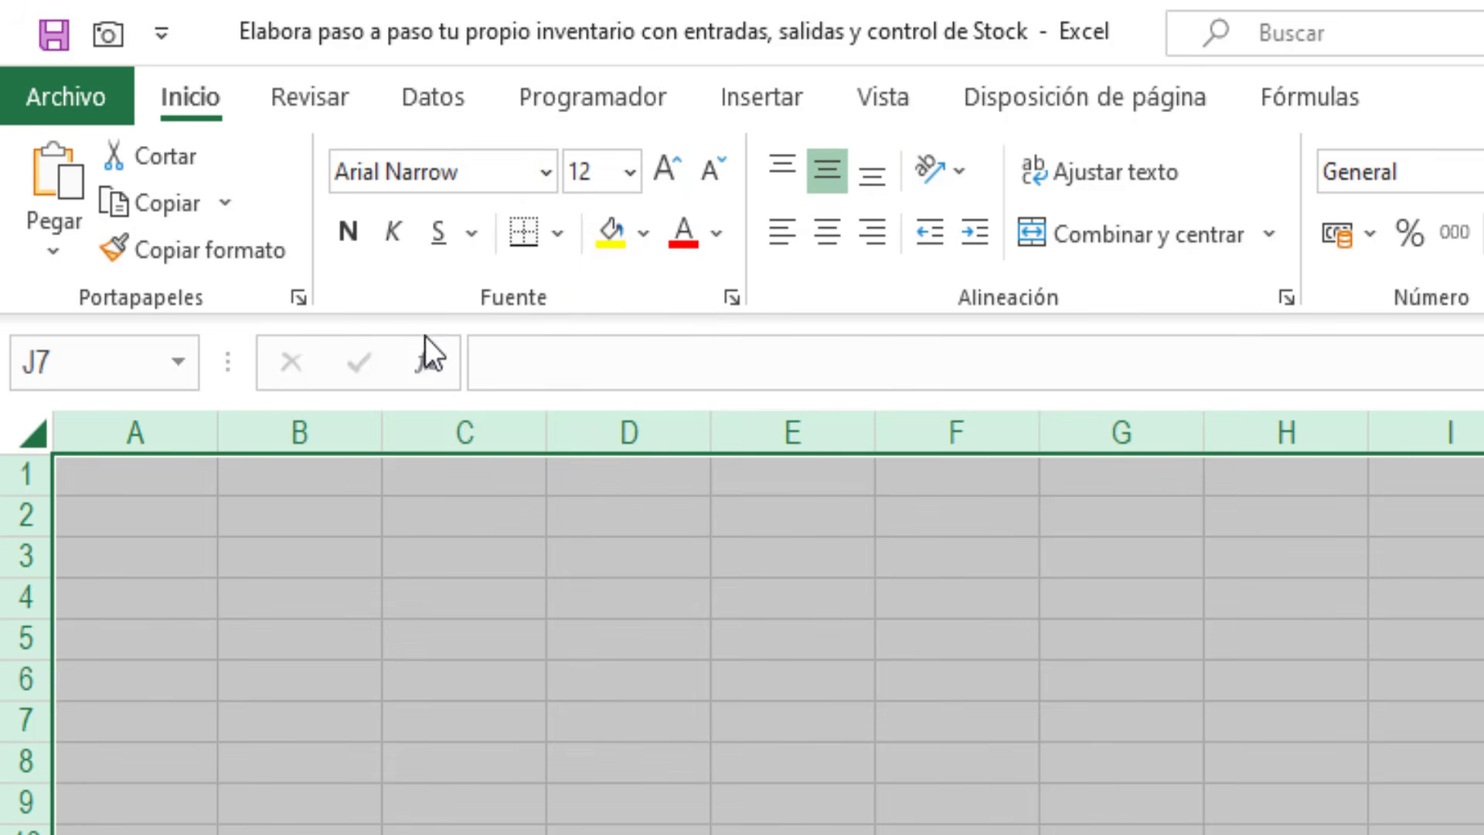
Step: Set the sheet's column width to 15
{"action": "right_click", "coordinate": [142, 418]}
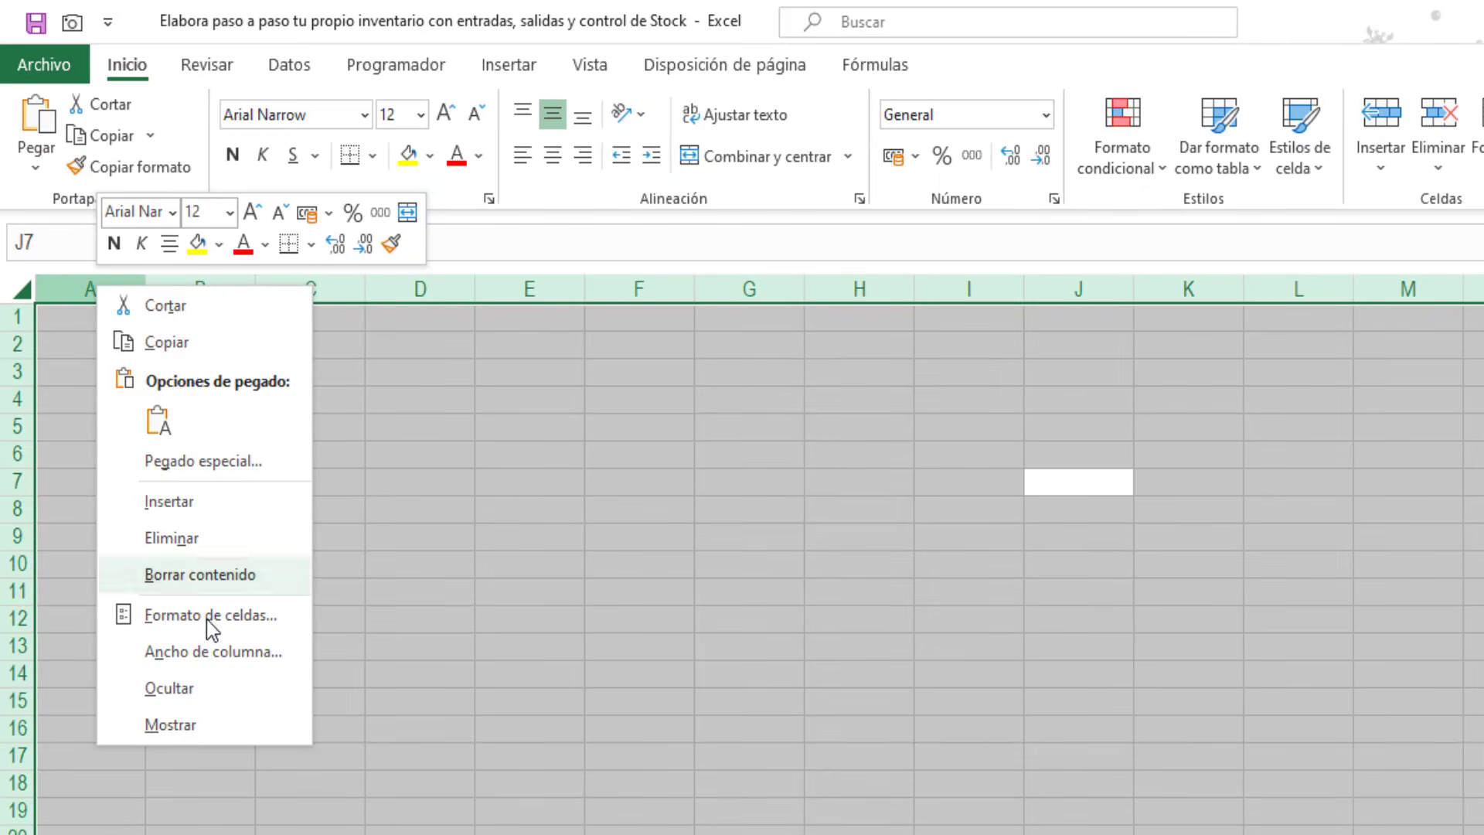
{"action": "left_click", "coordinate": [211, 652]}
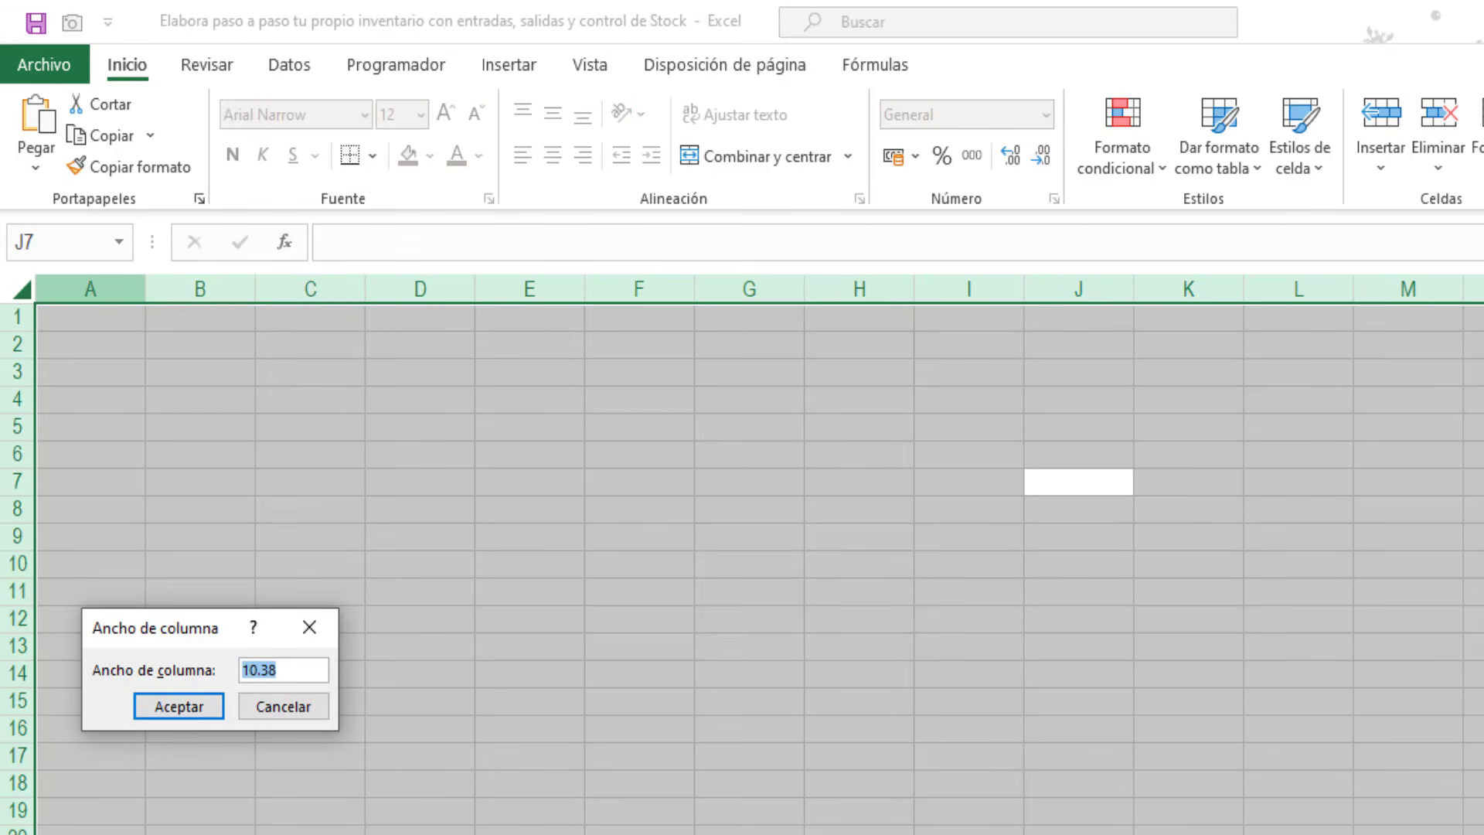
{"action": "type", "text": "15"}
{"action": "key", "text": "Return"}
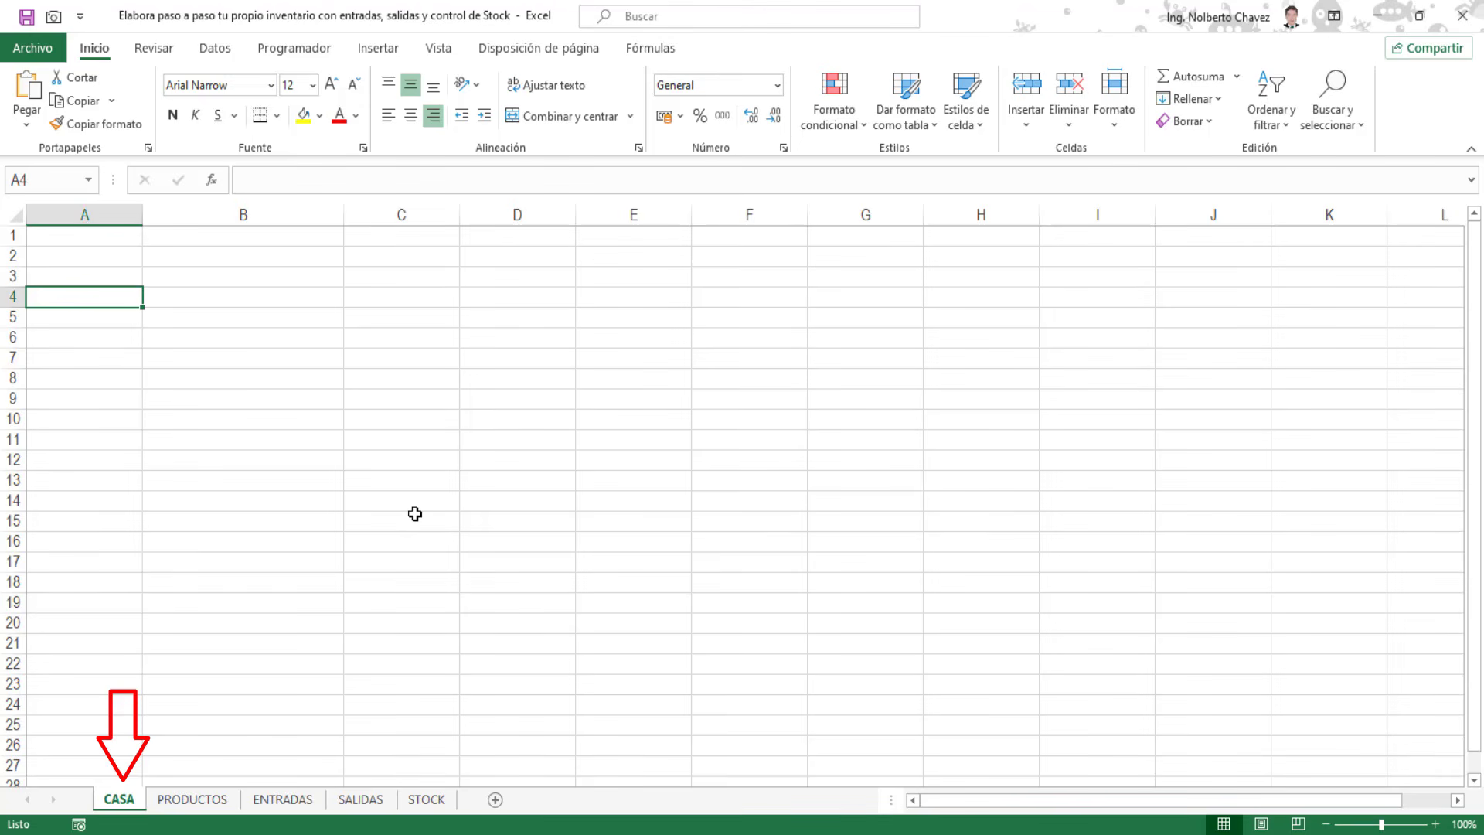
Step: Enter 'RAZON SOCIAL :' with DOMINANDO OFFICE S. A. C. and 'RUC :' with the RUC number in rows 1–2
{"action": "key", "text": "Up"}
{"action": "key", "text": "Up"}
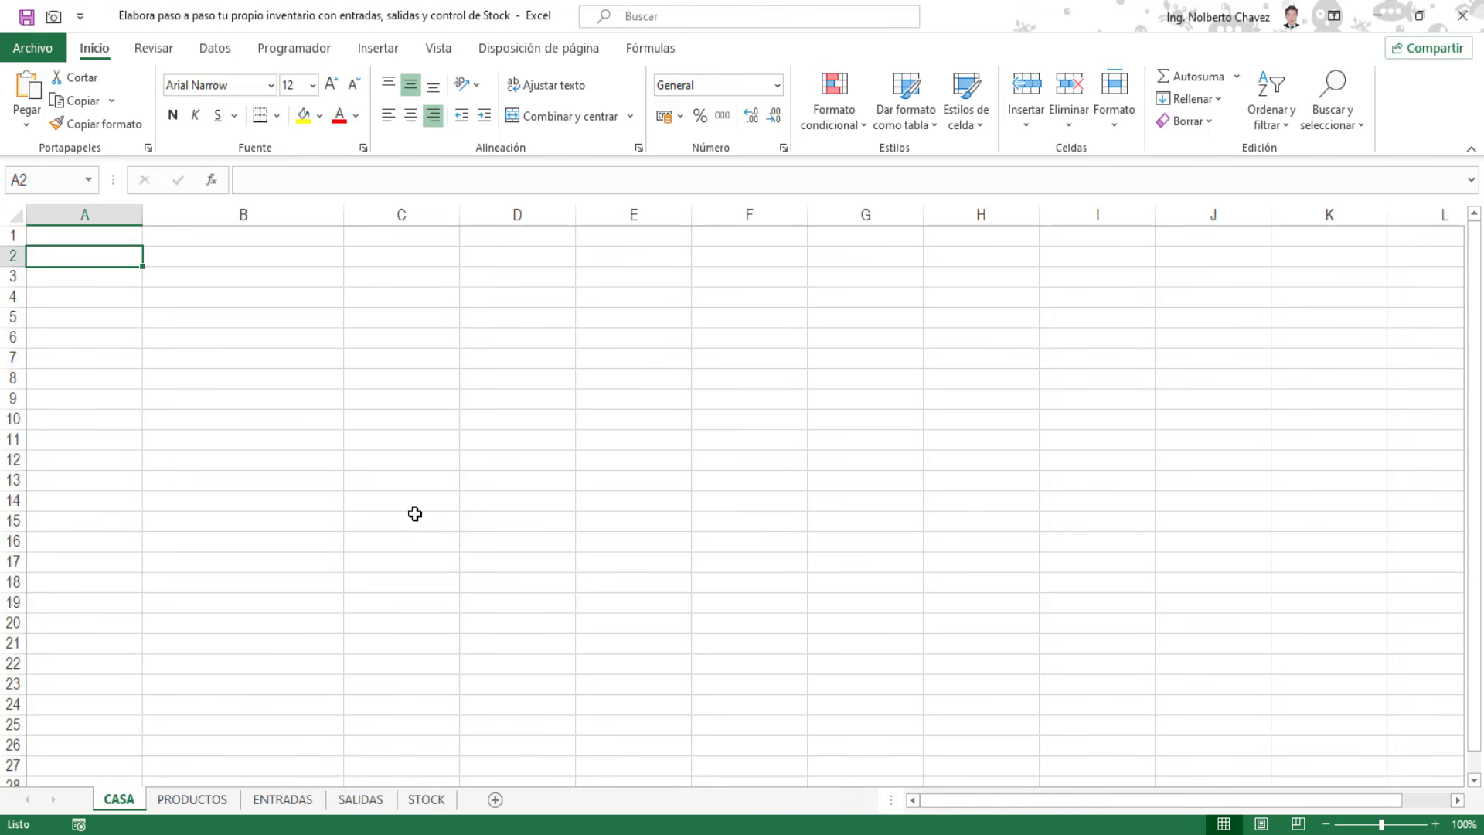
{"action": "key", "text": "Up"}
{"action": "type", "text": "RAZ"}
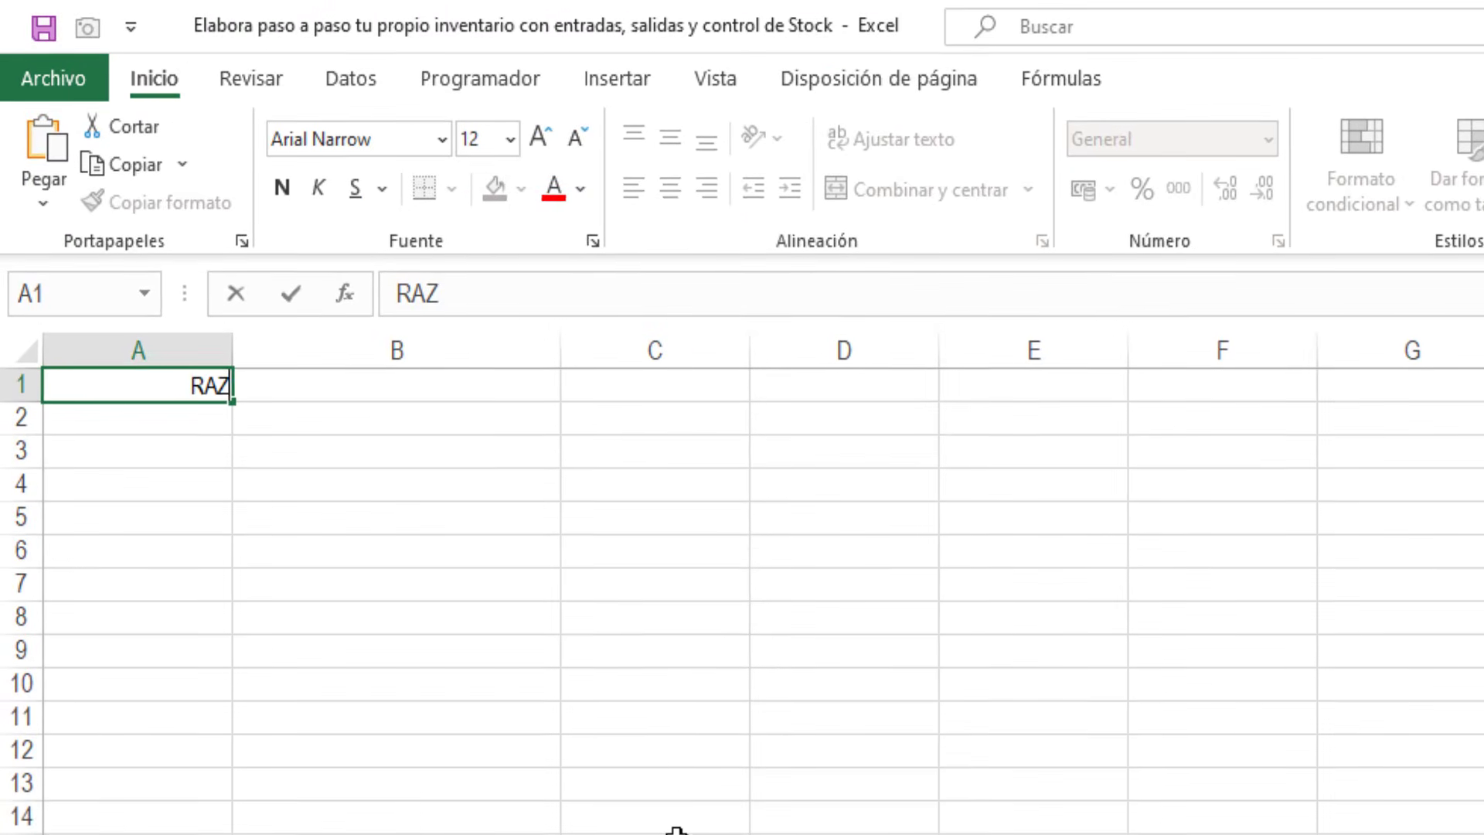
{"action": "type", "text": "ON SOCIAL"}
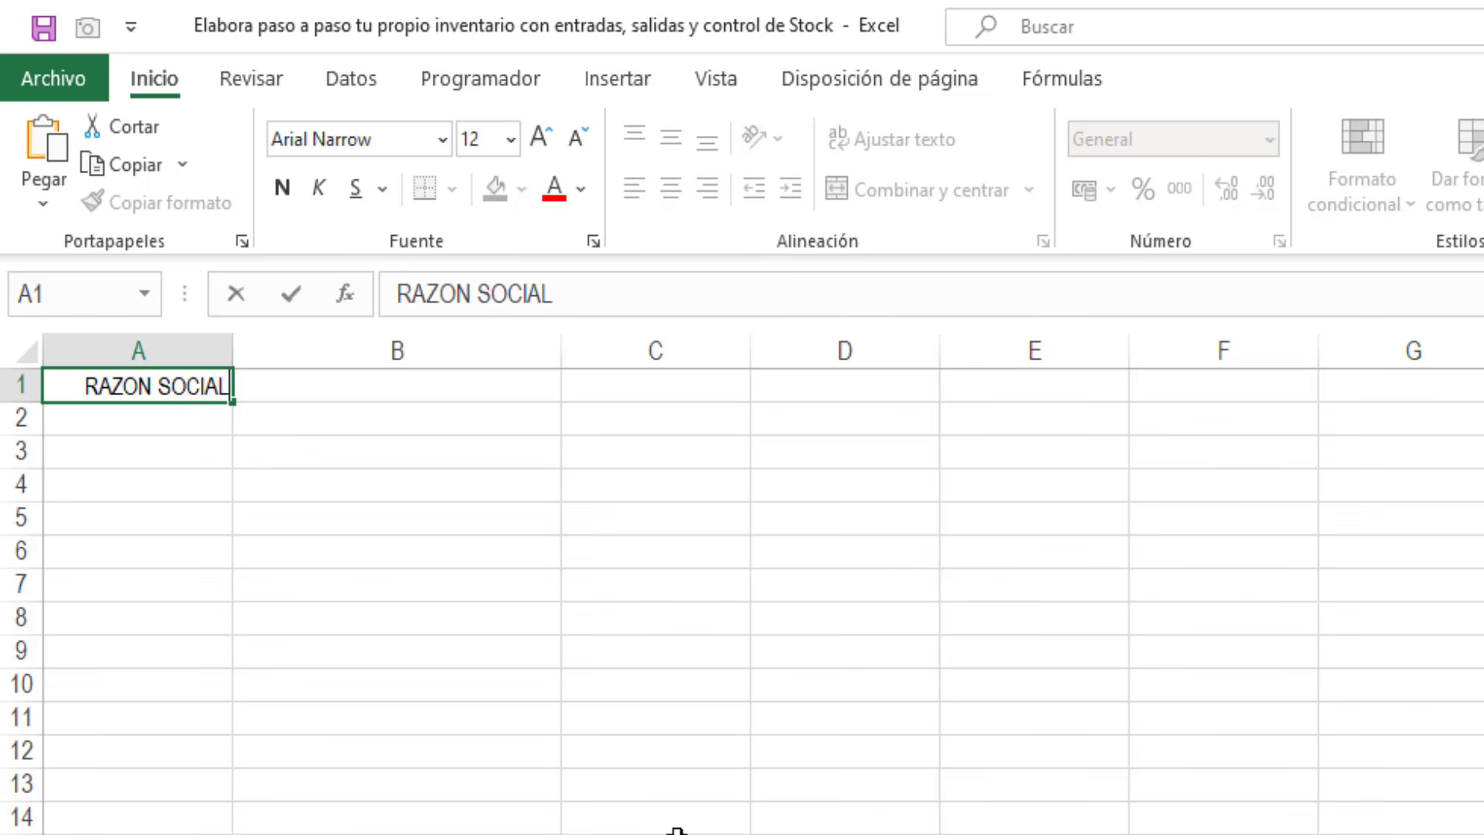
{"action": "type", "text": " :"}
{"action": "key", "text": "Tab"}
{"action": "type", "text": "DOMINANDO OFFICE "}
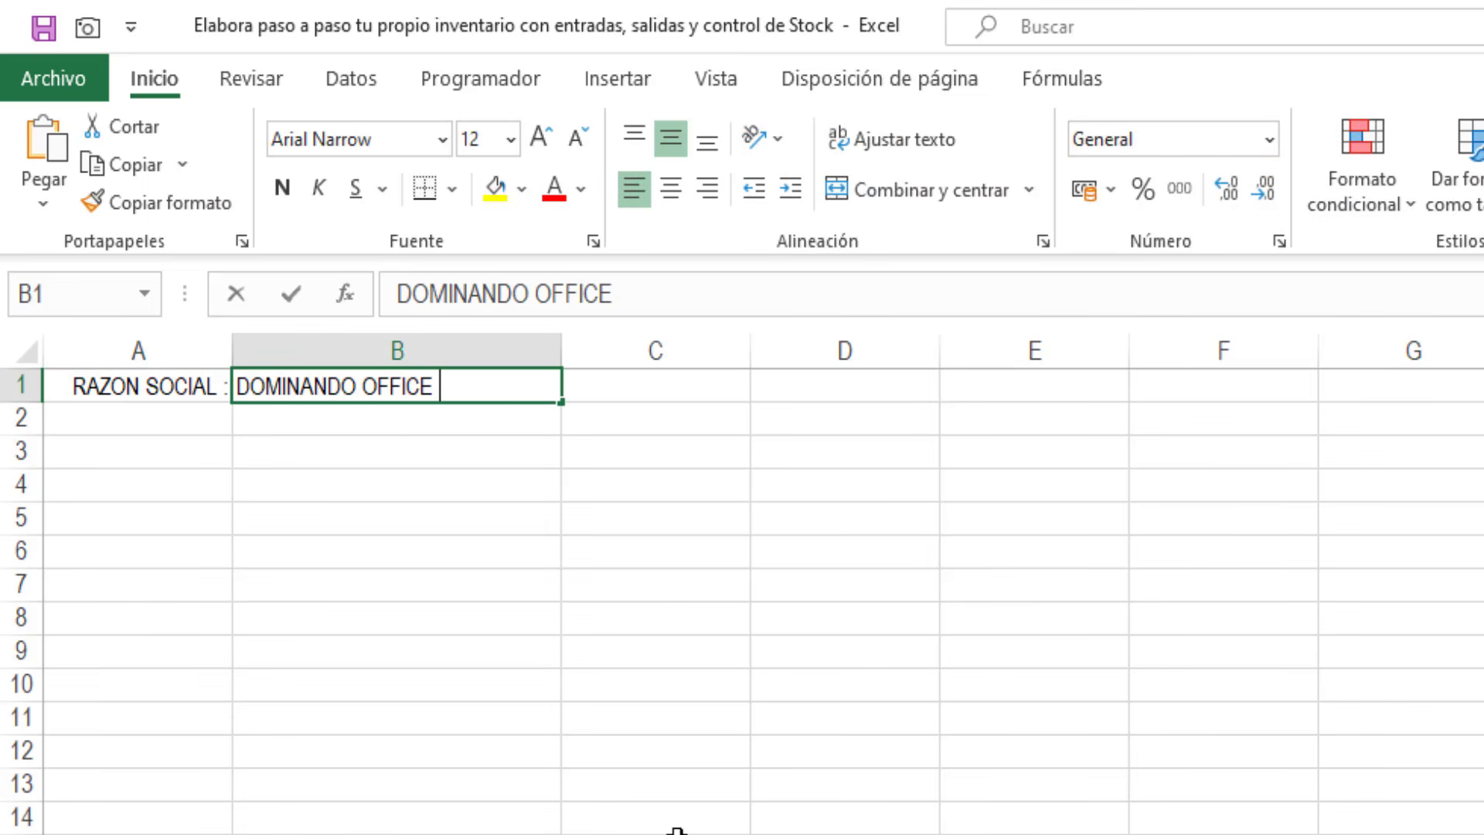
{"action": "type", "text": "S. A. C."}
{"action": "key", "text": "Return"}
{"action": "key", "text": "Left"}
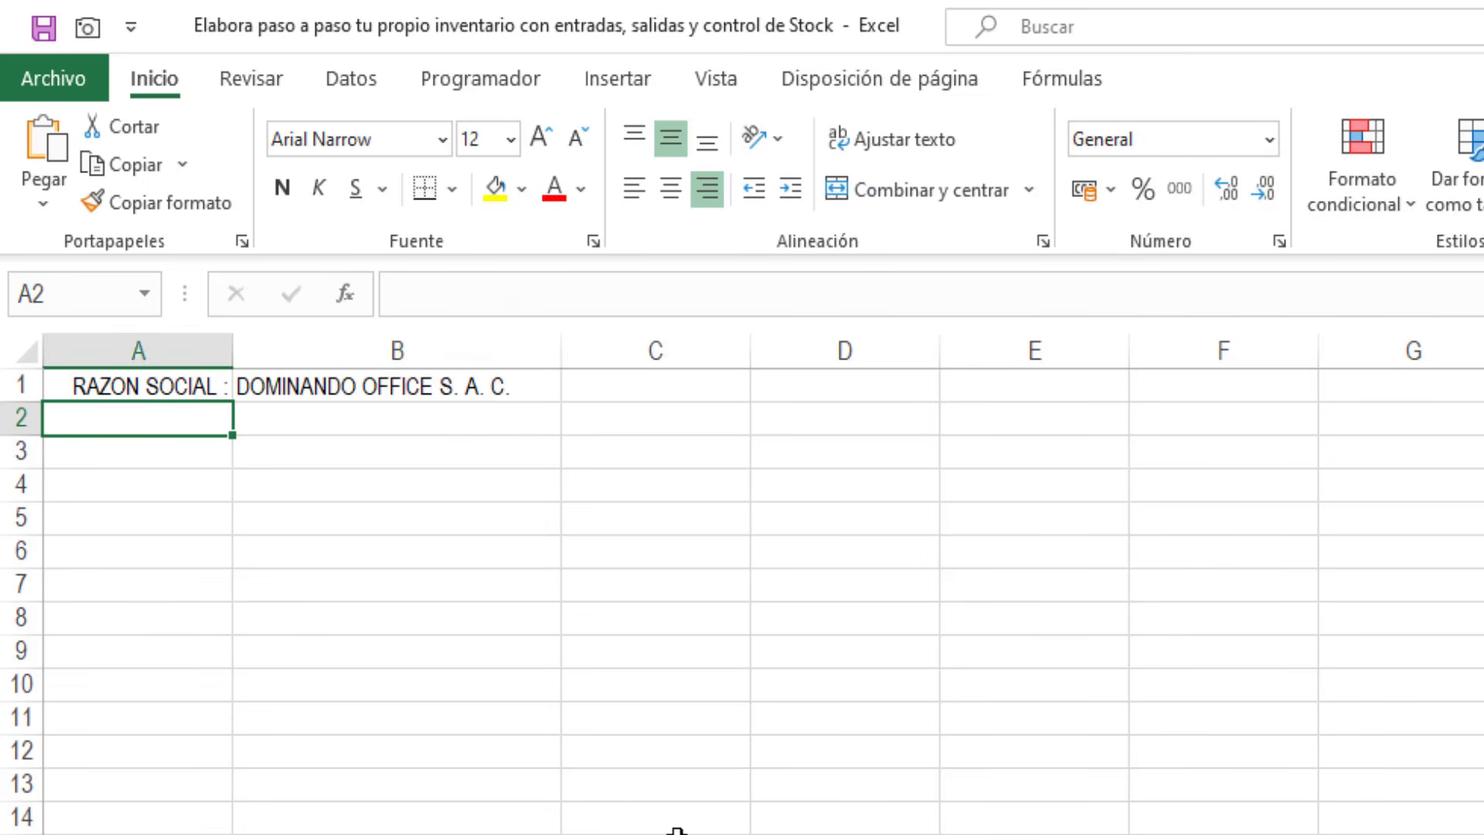
{"action": "type", "text": "RUC :"}
{"action": "key", "text": "Tab"}
{"action": "type", "text": "20"}
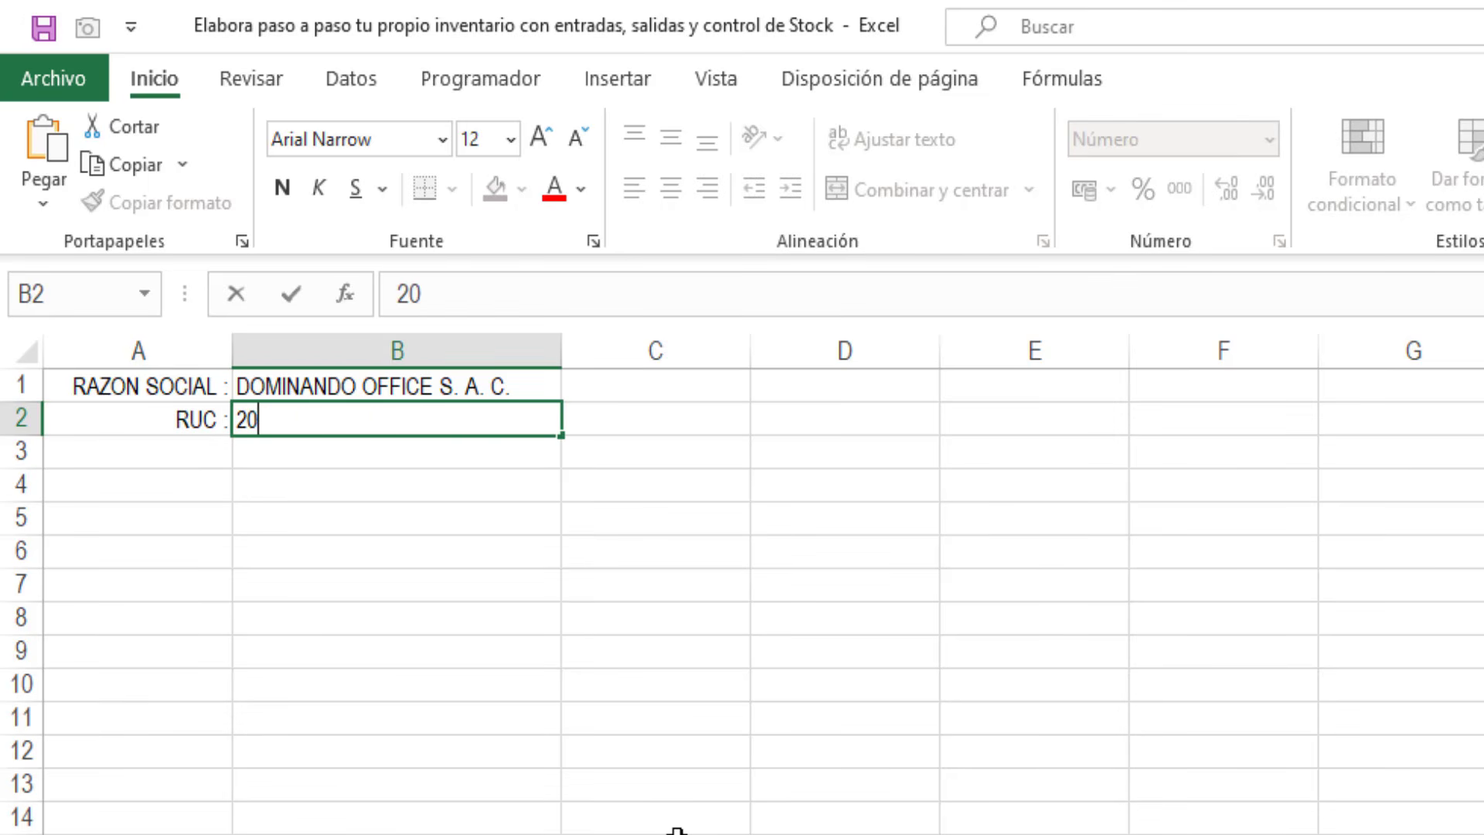
{"action": "type", "text": "609999 99999"}
{"action": "key", "text": "Return"}
Step: Enter 'AÑO :' 2022 and 'RÉGIMEN :' RER in rows 3–4, then select A1:B4
{"action": "type", "text": "A"}
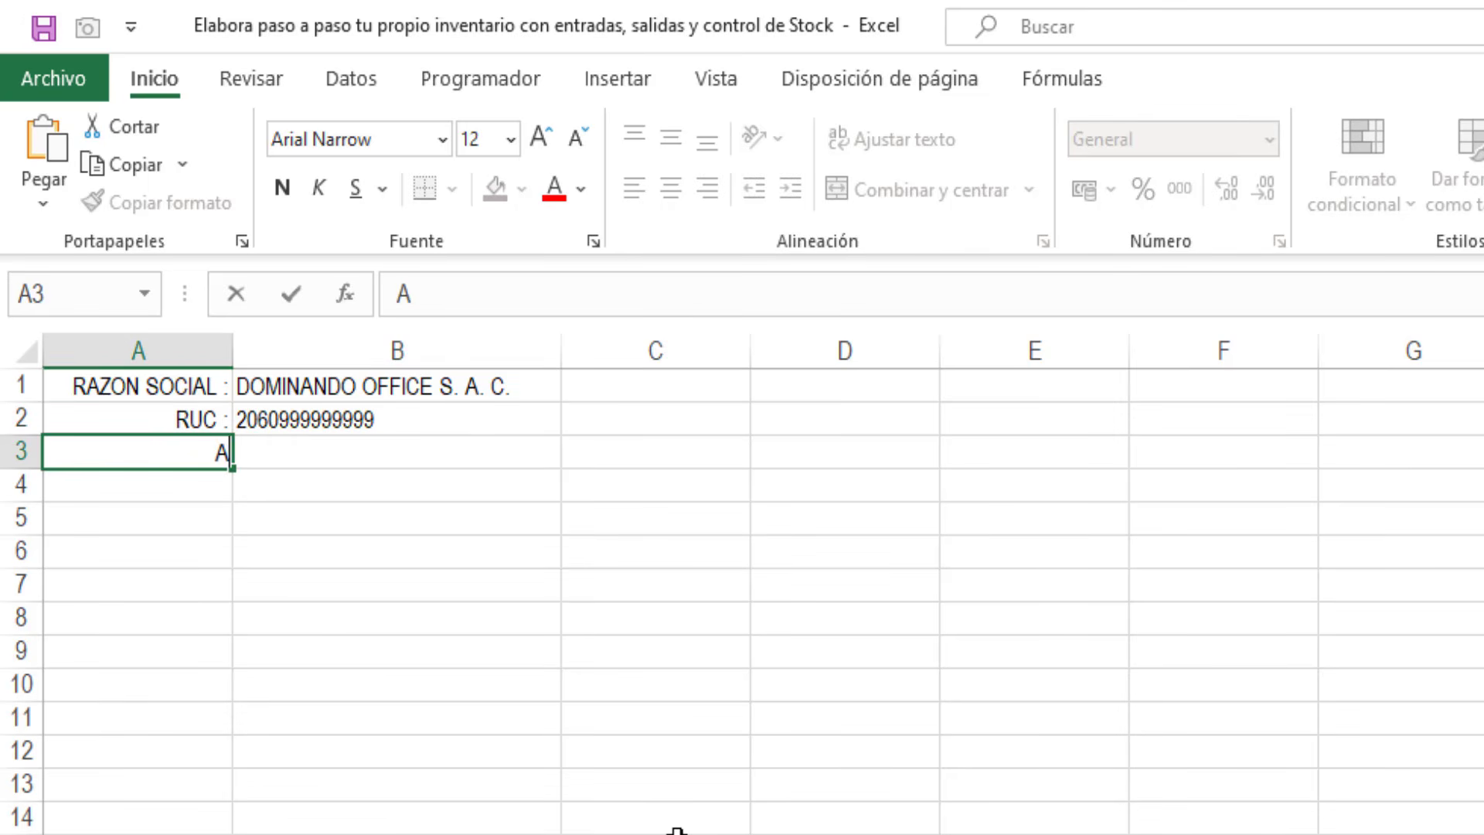
{"action": "type", "text": "ÑO :"}
{"action": "key", "text": "Tab"}
{"action": "type", "text": "2022"}
{"action": "key", "text": "Left"}
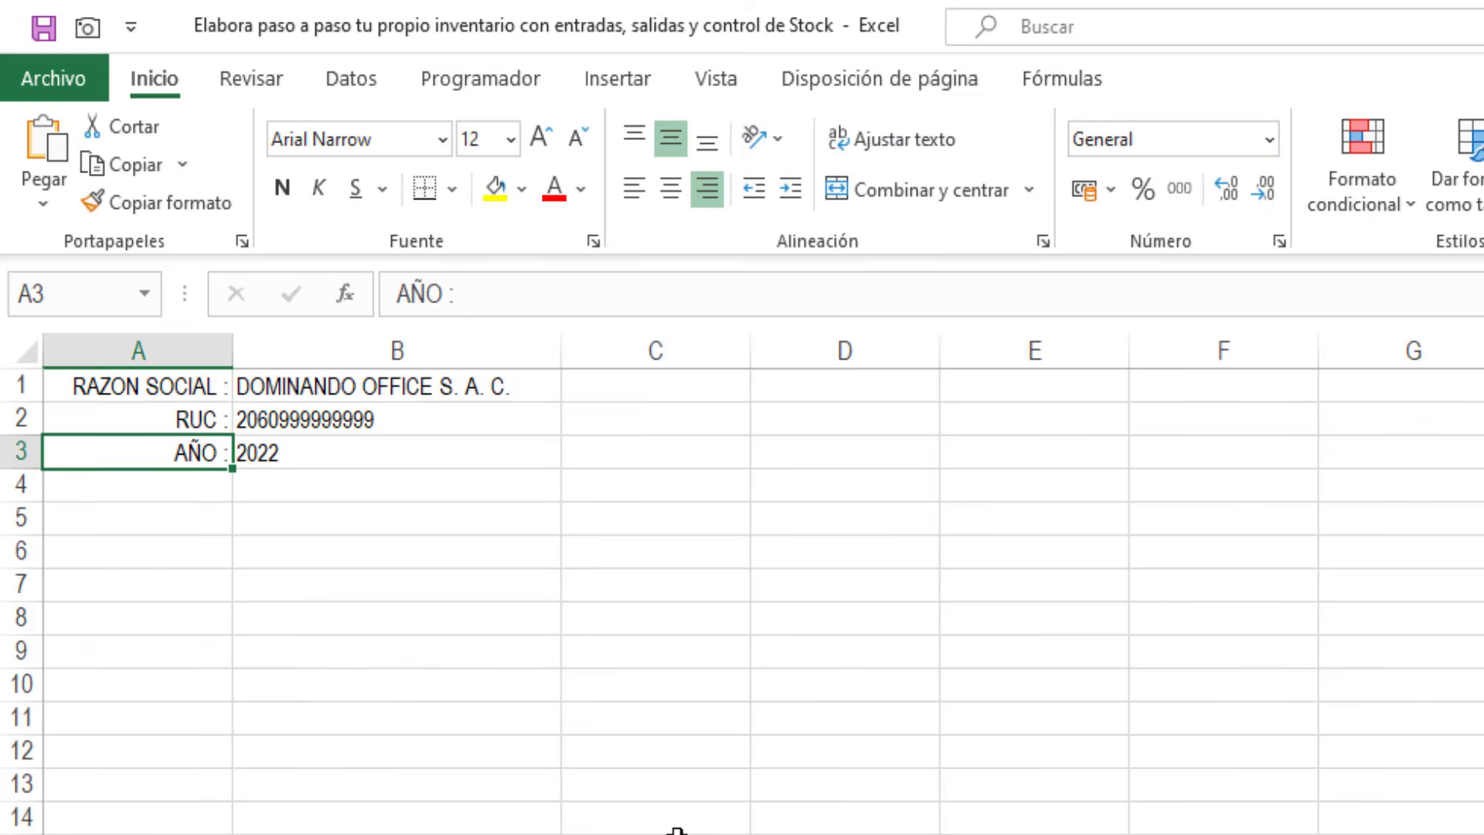
{"action": "key", "text": "Return"}
{"action": "type", "text": "RÉGIMEN :"}
{"action": "key", "text": "Tab"}
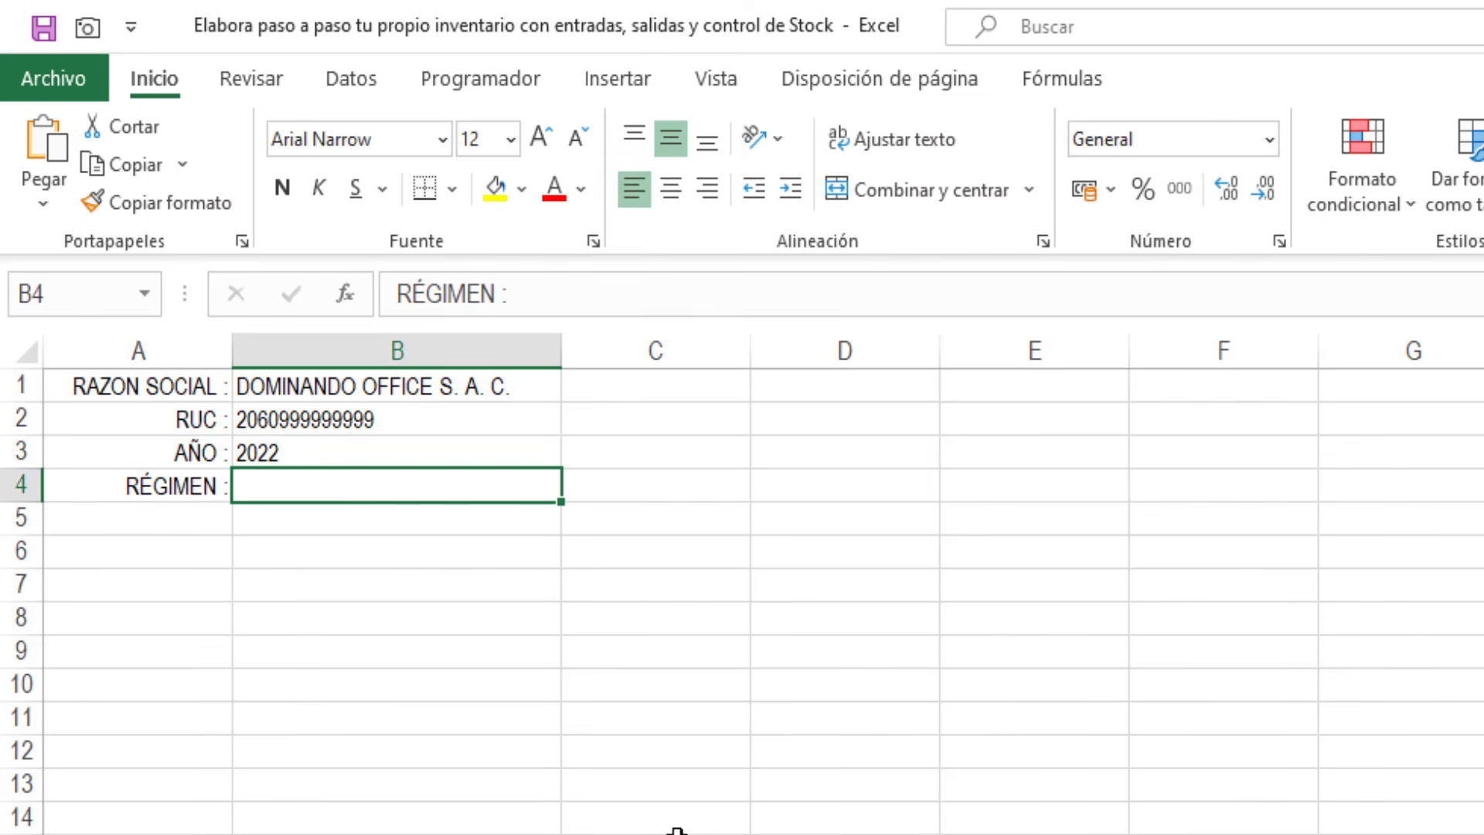
{"action": "type", "text": "RER"}
{"action": "key", "text": "Left"}
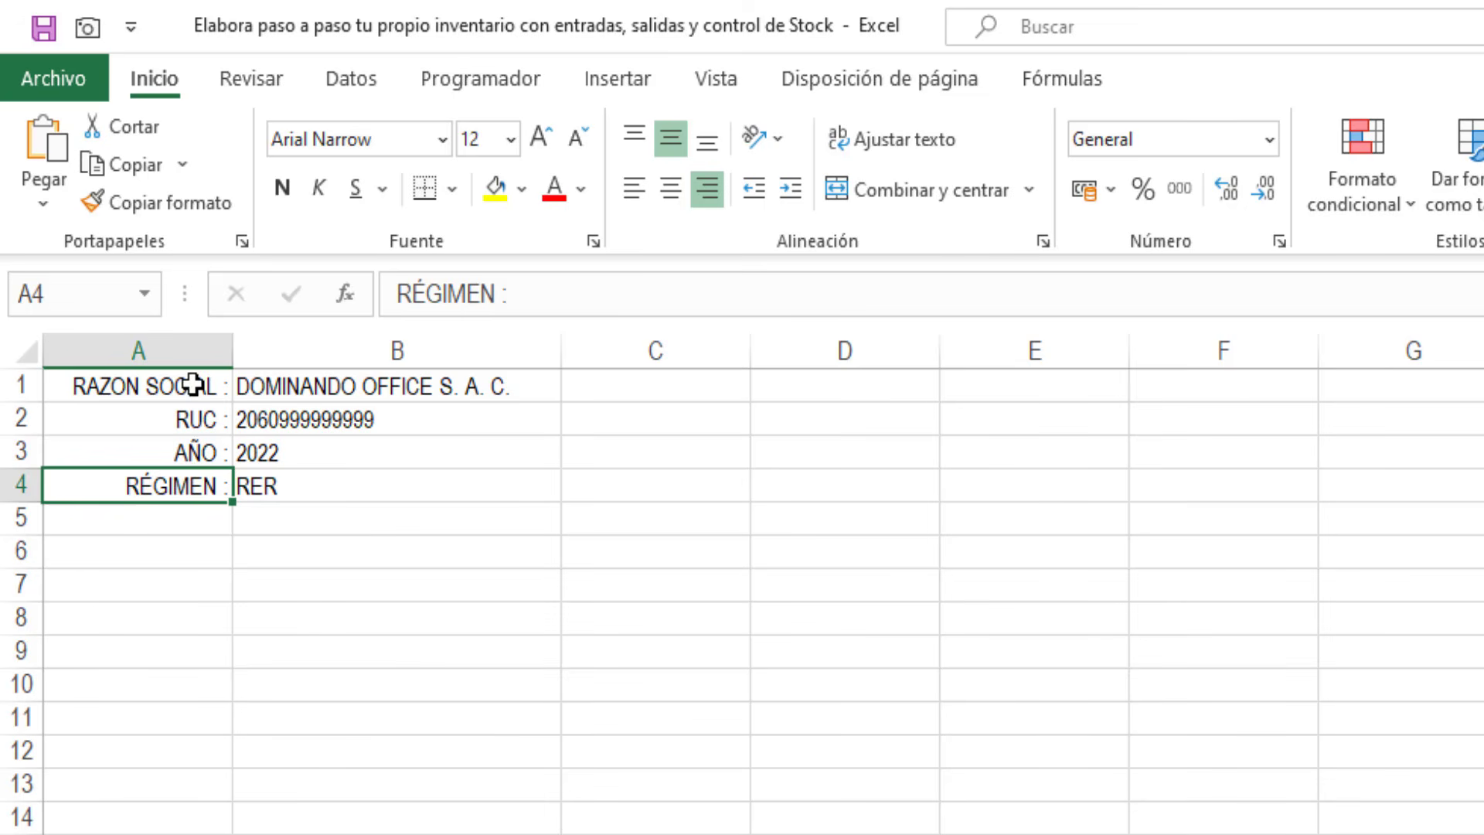
{"action": "left_click_drag", "start_coordinate": [193, 384], "coordinate": [461, 482]}
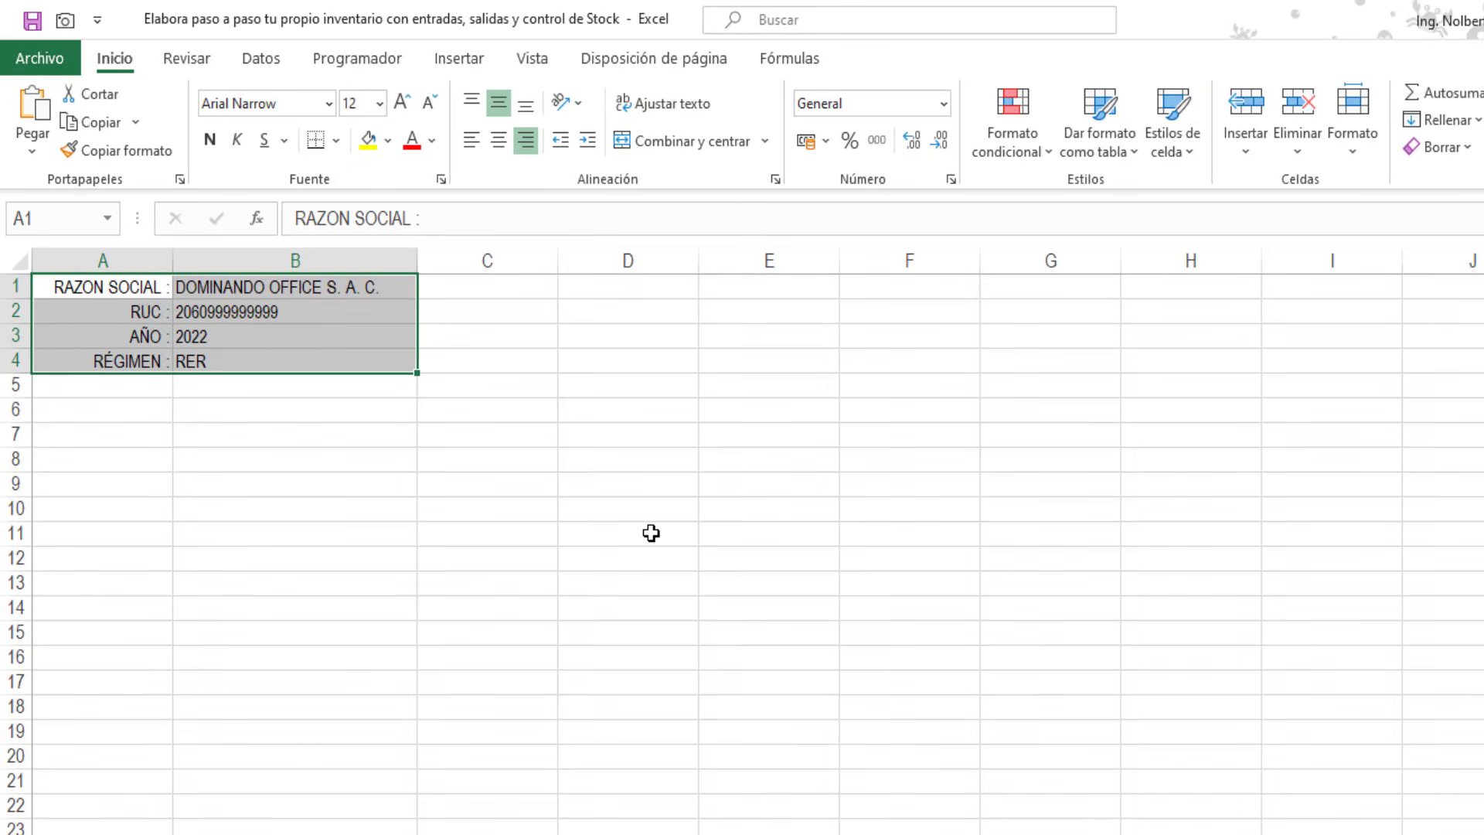
Step: Give A1:B4 dotted outline and inner borders
{"action": "key", "text": "ctrl+1"}
{"action": "left_click", "coordinate": [671, 266]}
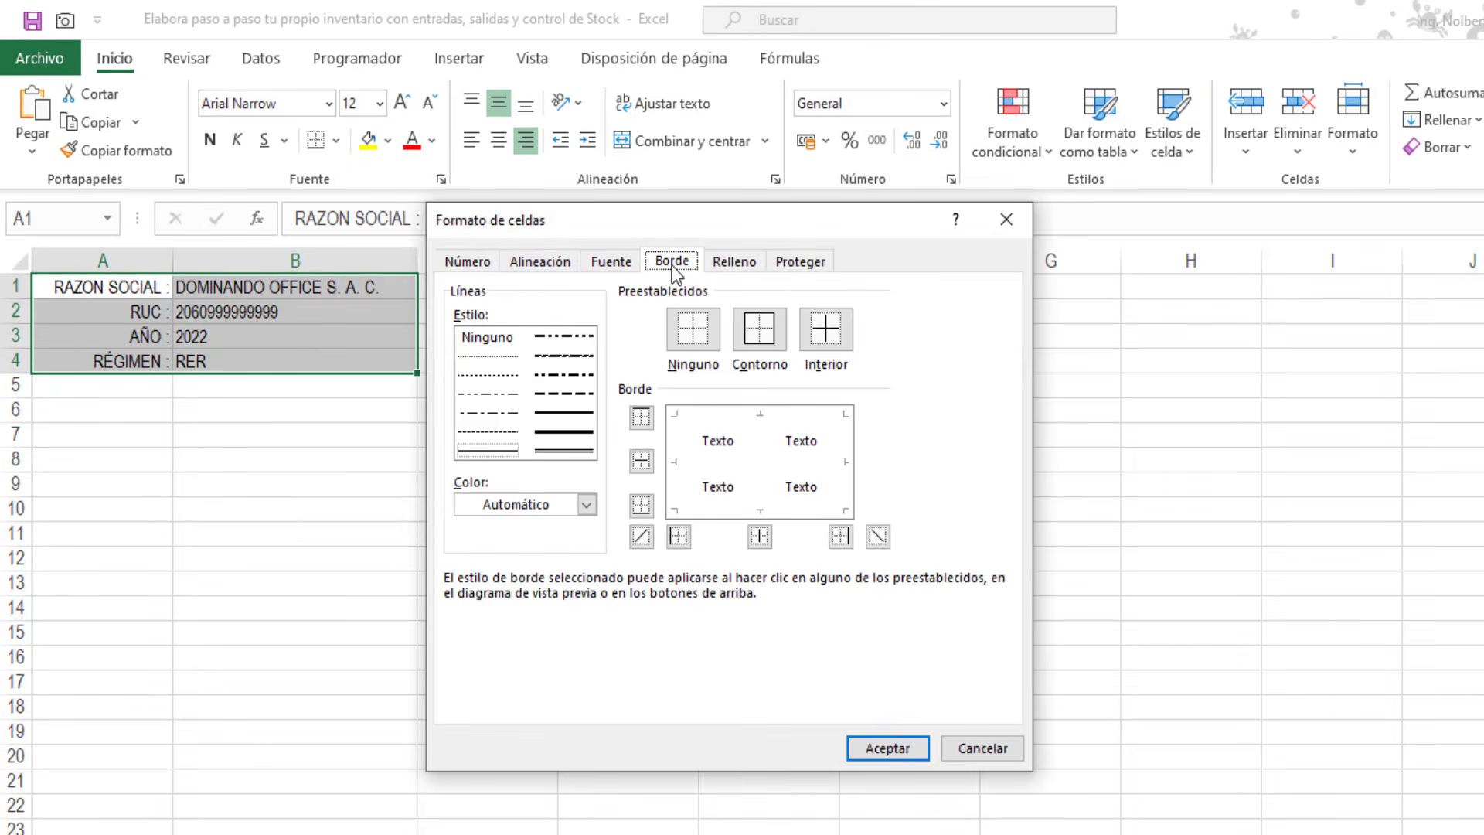
{"action": "left_click", "coordinate": [502, 358]}
{"action": "left_click", "coordinate": [759, 329]}
{"action": "left_click", "coordinate": [825, 328]}
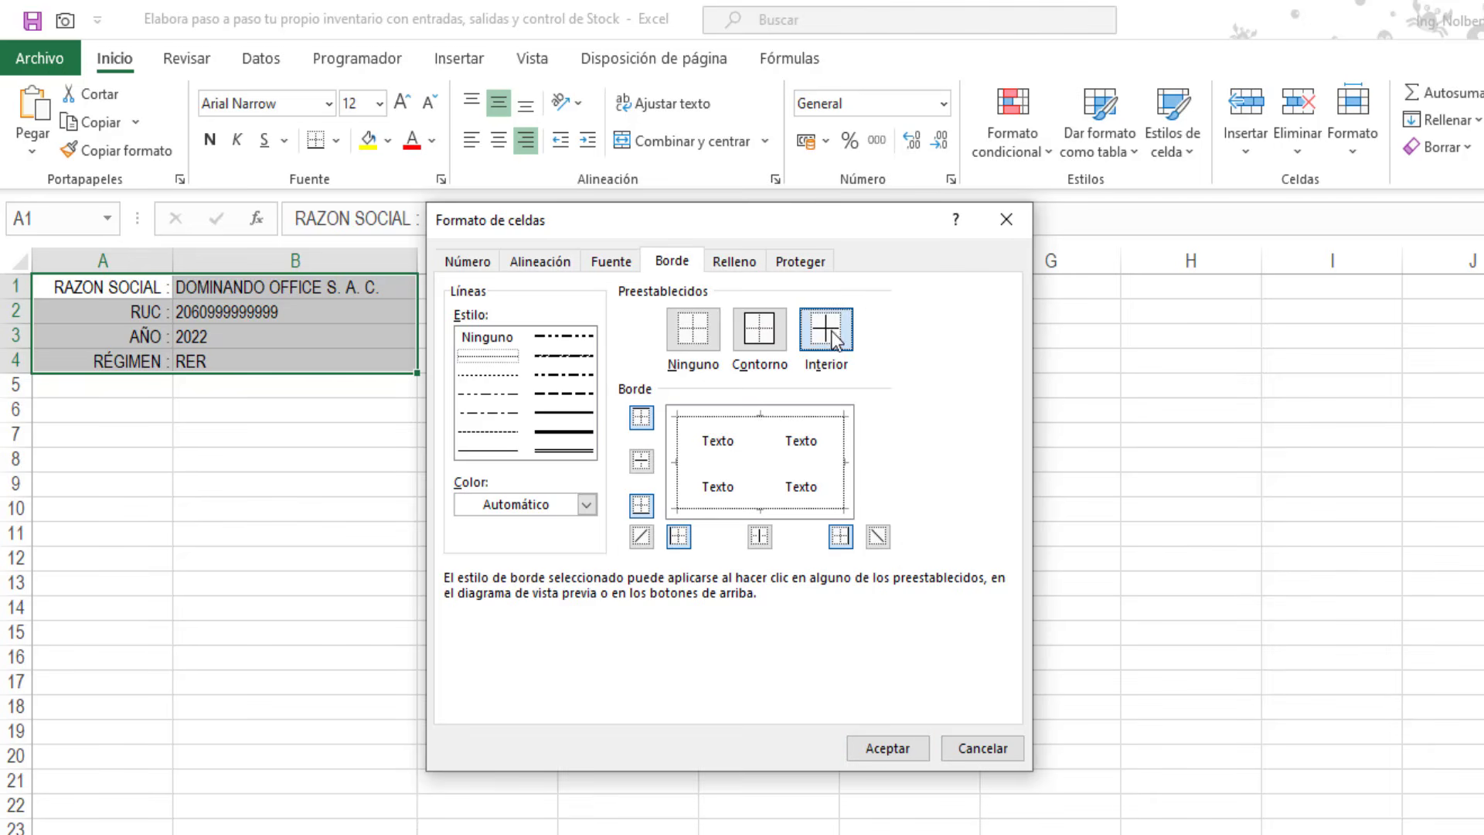
{"action": "left_click", "coordinate": [860, 750]}
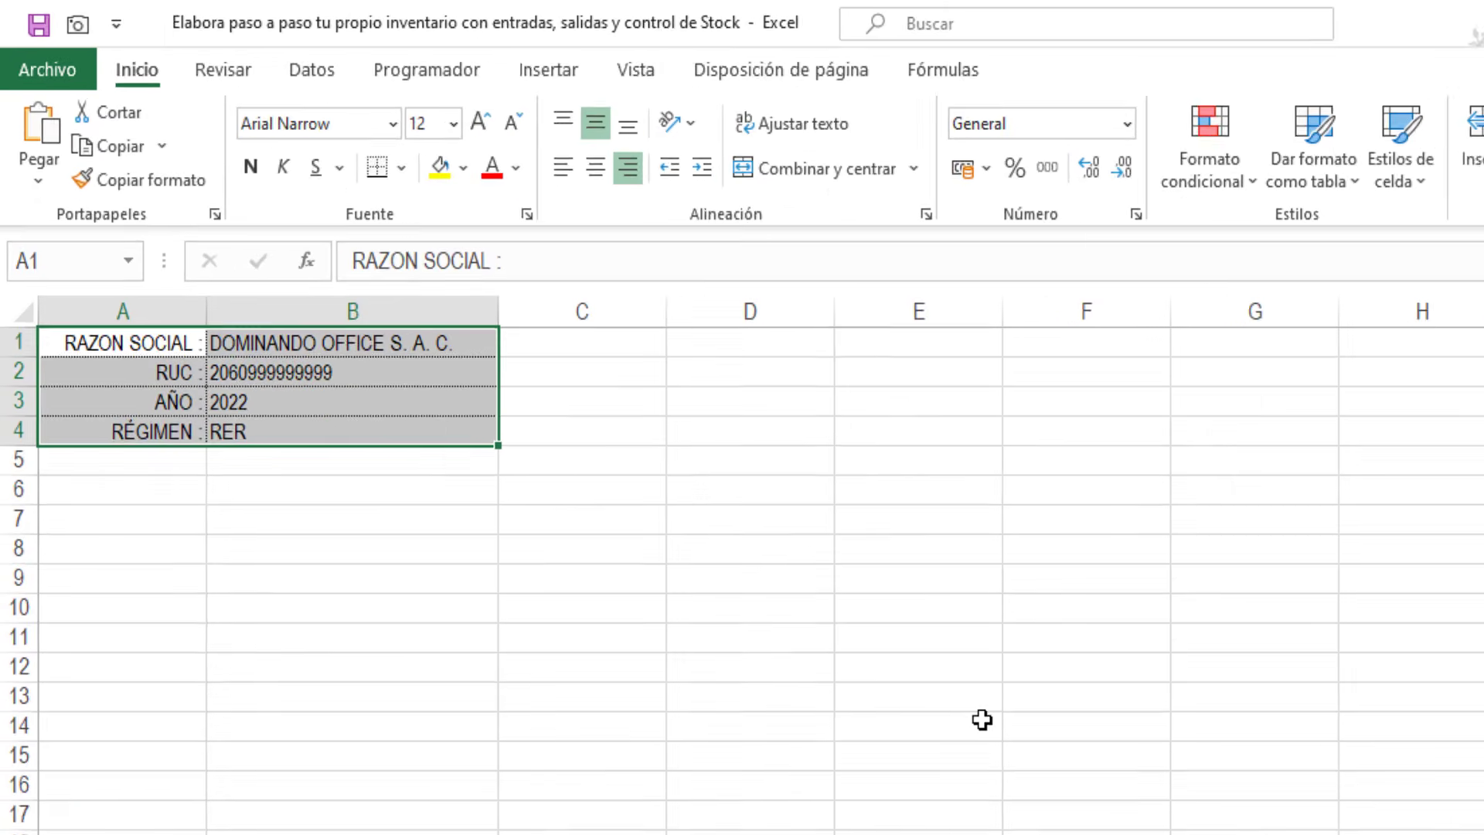
{"action": "left_click", "coordinate": [1057, 774]}
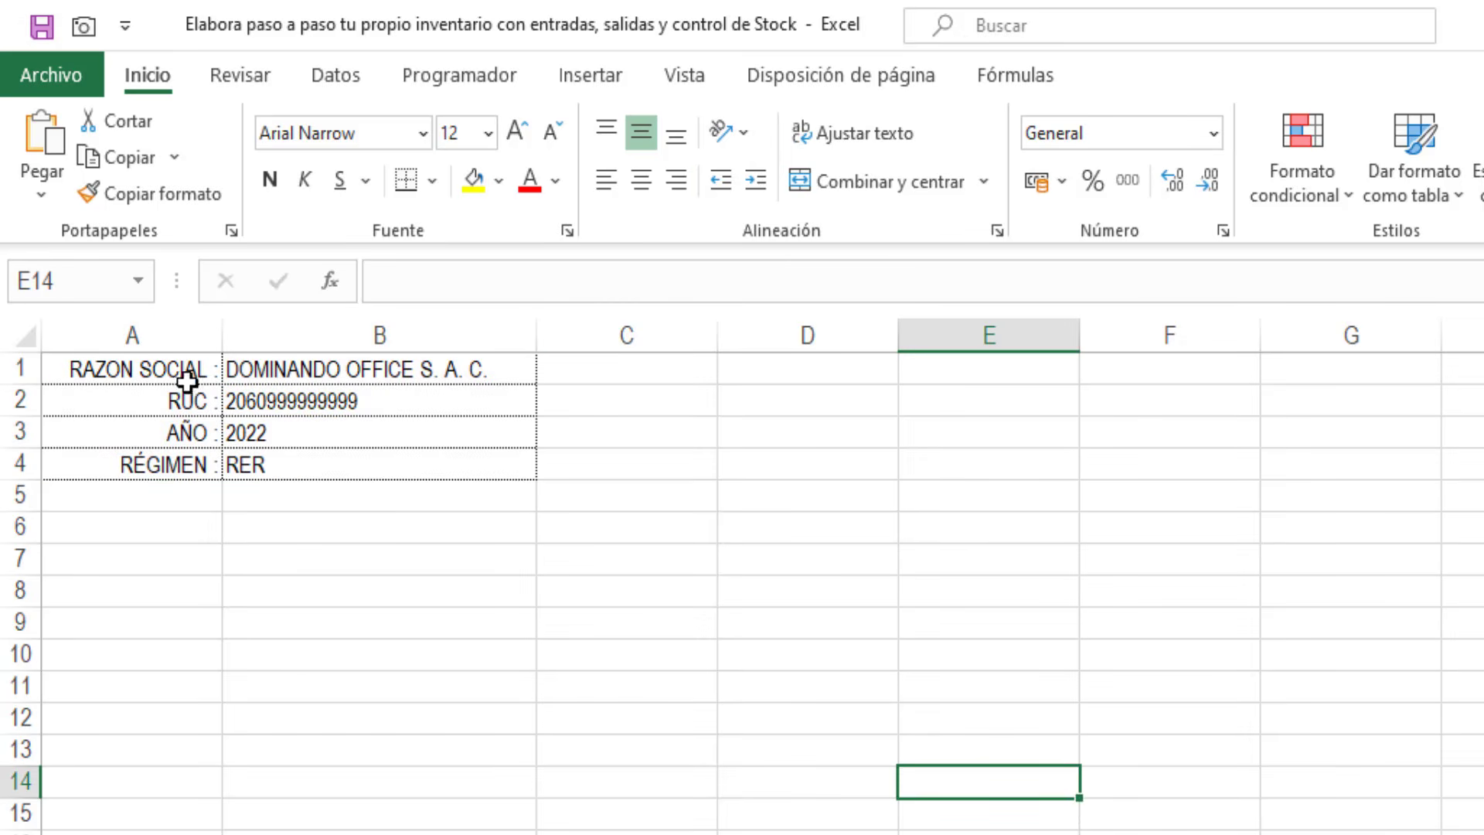
Step: Make the labels in A1:A4 bold with a grey 25% darker fill
{"action": "left_click_drag", "start_coordinate": [176, 380], "coordinate": [175, 457]}
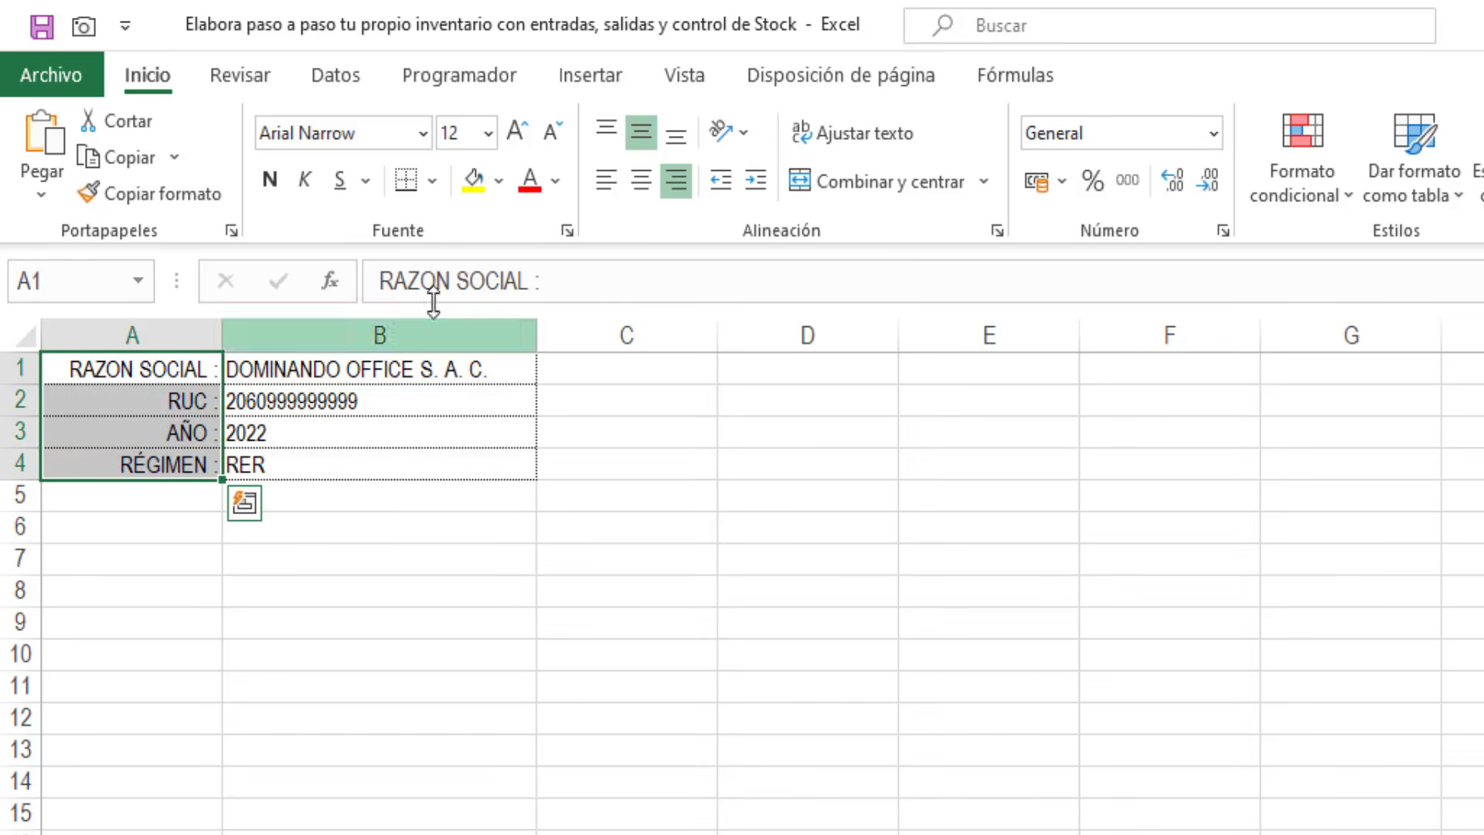
{"action": "left_click", "coordinate": [499, 186]}
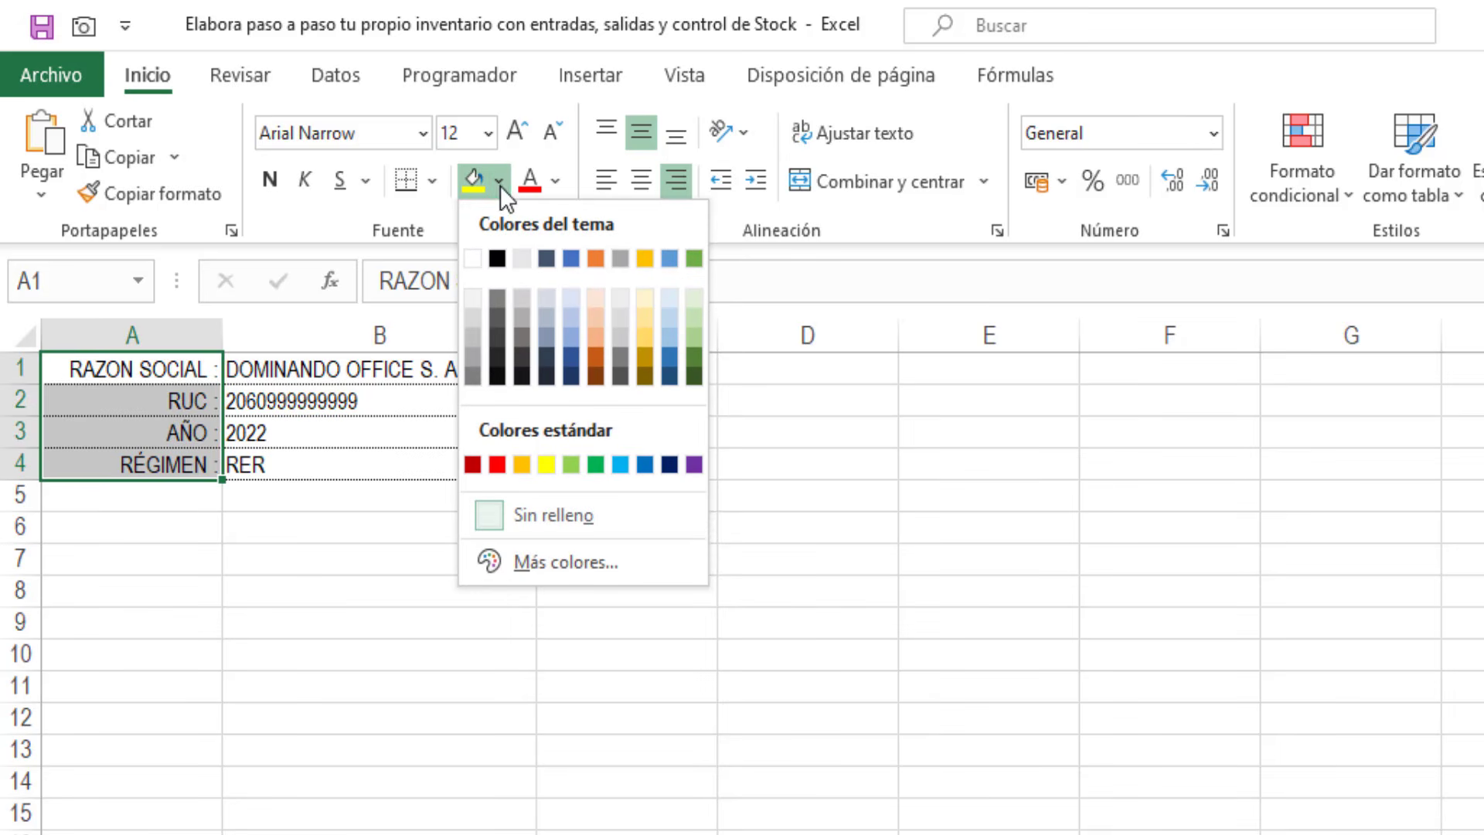
{"action": "left_click", "coordinate": [472, 338]}
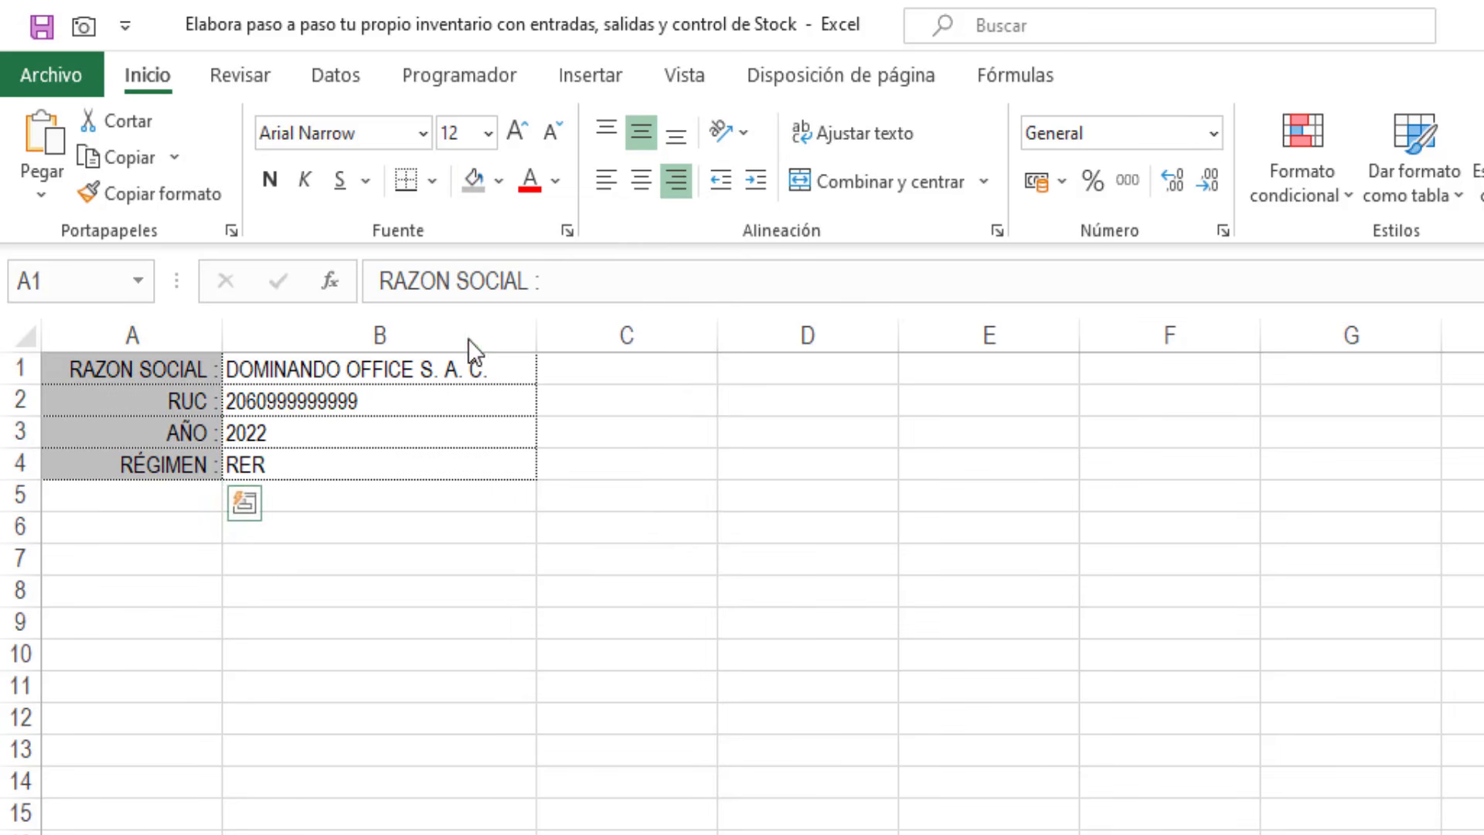
{"action": "left_click", "coordinate": [271, 175]}
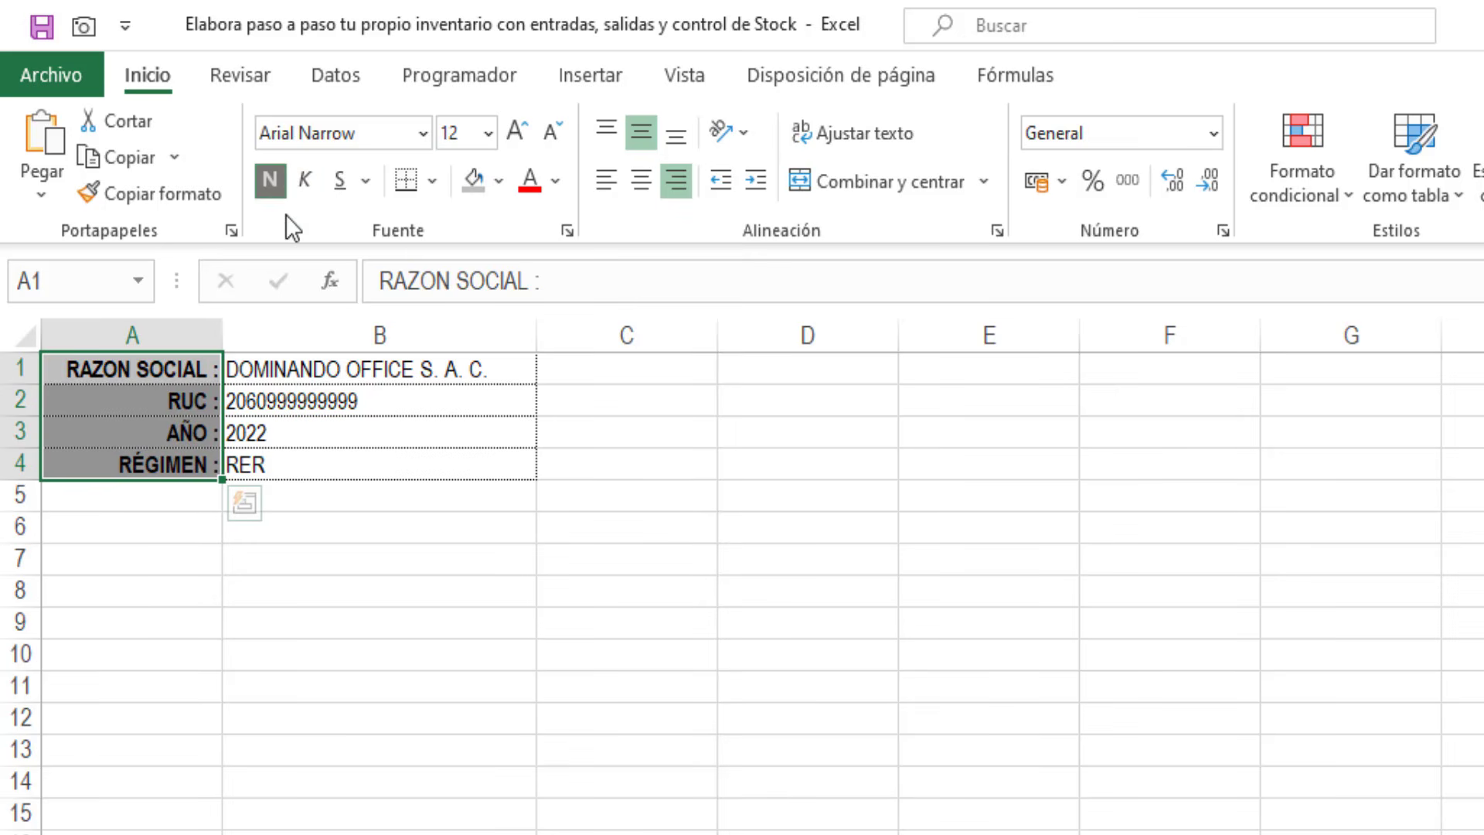
{"action": "left_click", "coordinate": [387, 606]}
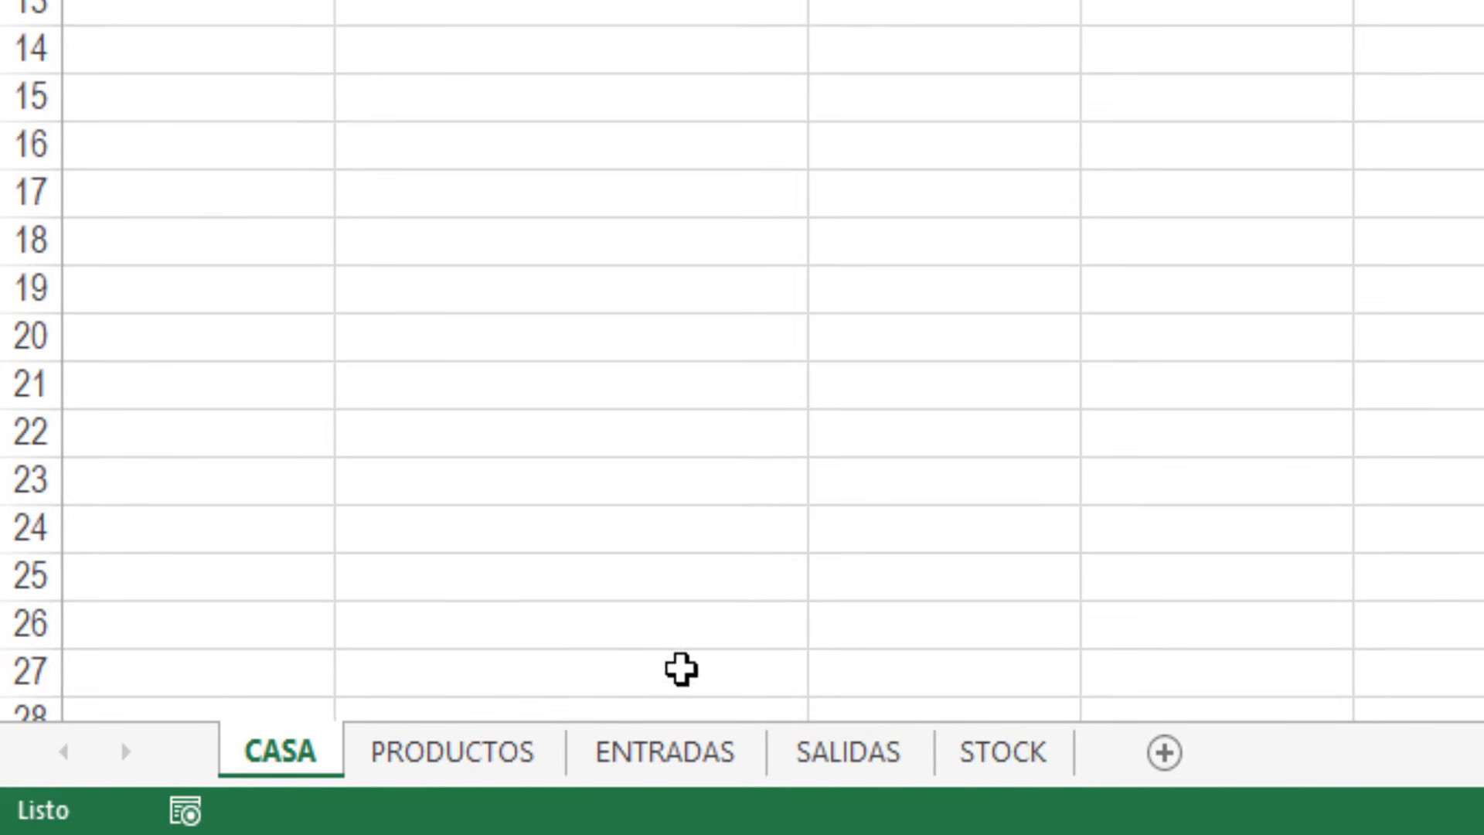
Step: Group all five sheets and hide their gridlines
{"action": "left_click", "coordinate": [982, 748], "text": "shift"}
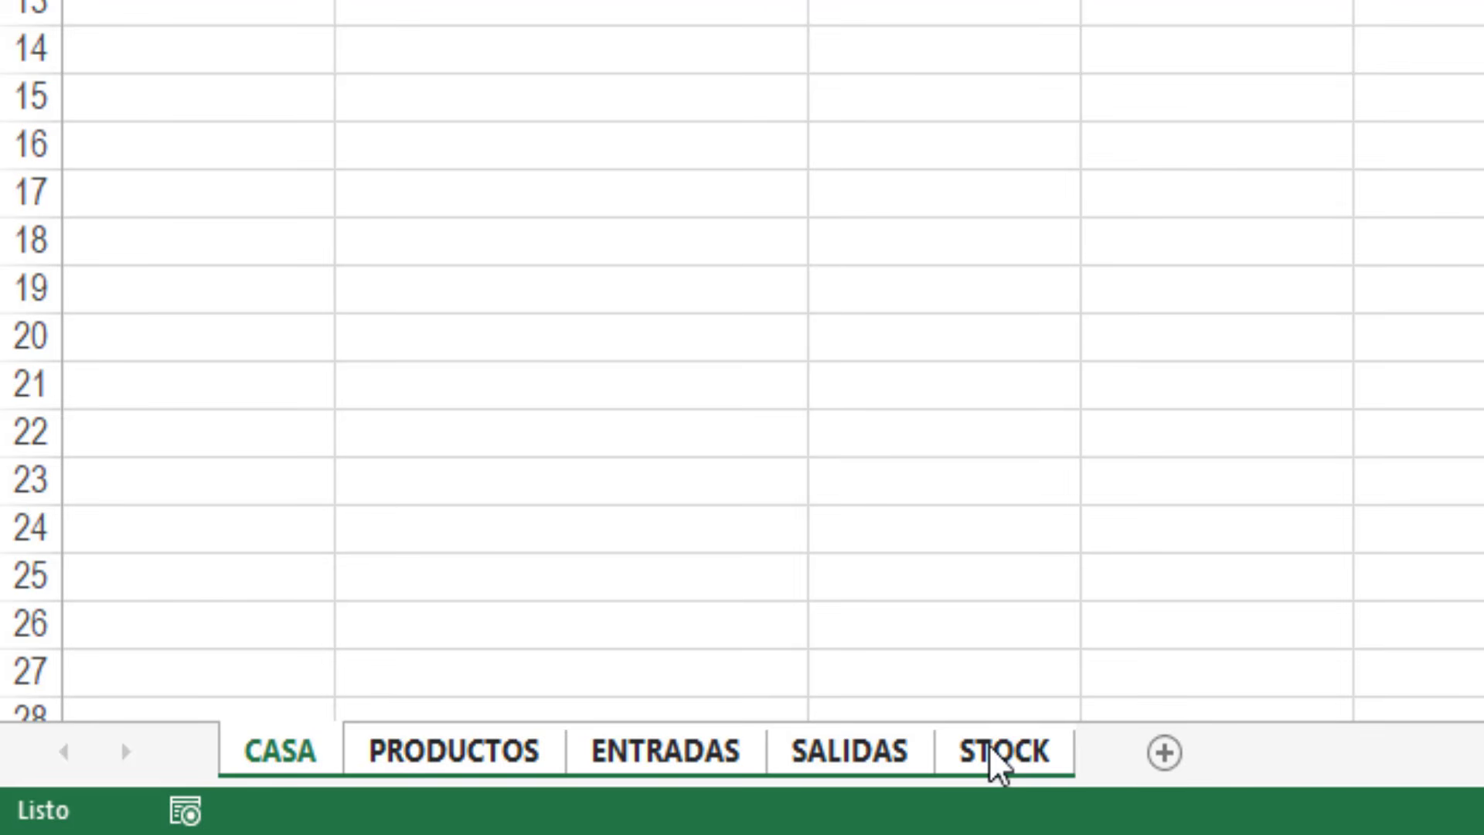
{"action": "left_click", "coordinate": [671, 25]}
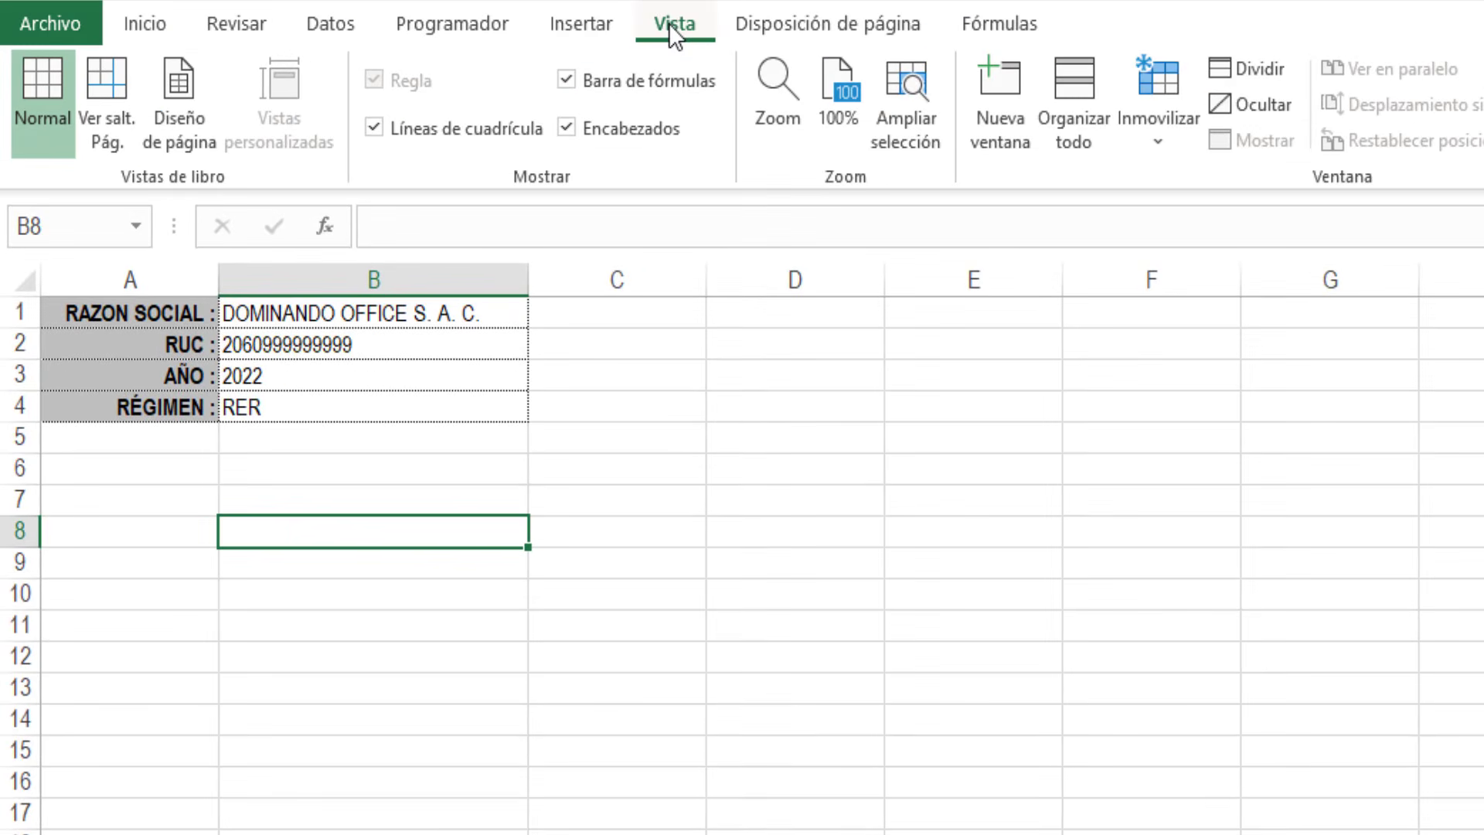
{"action": "left_click", "coordinate": [377, 125]}
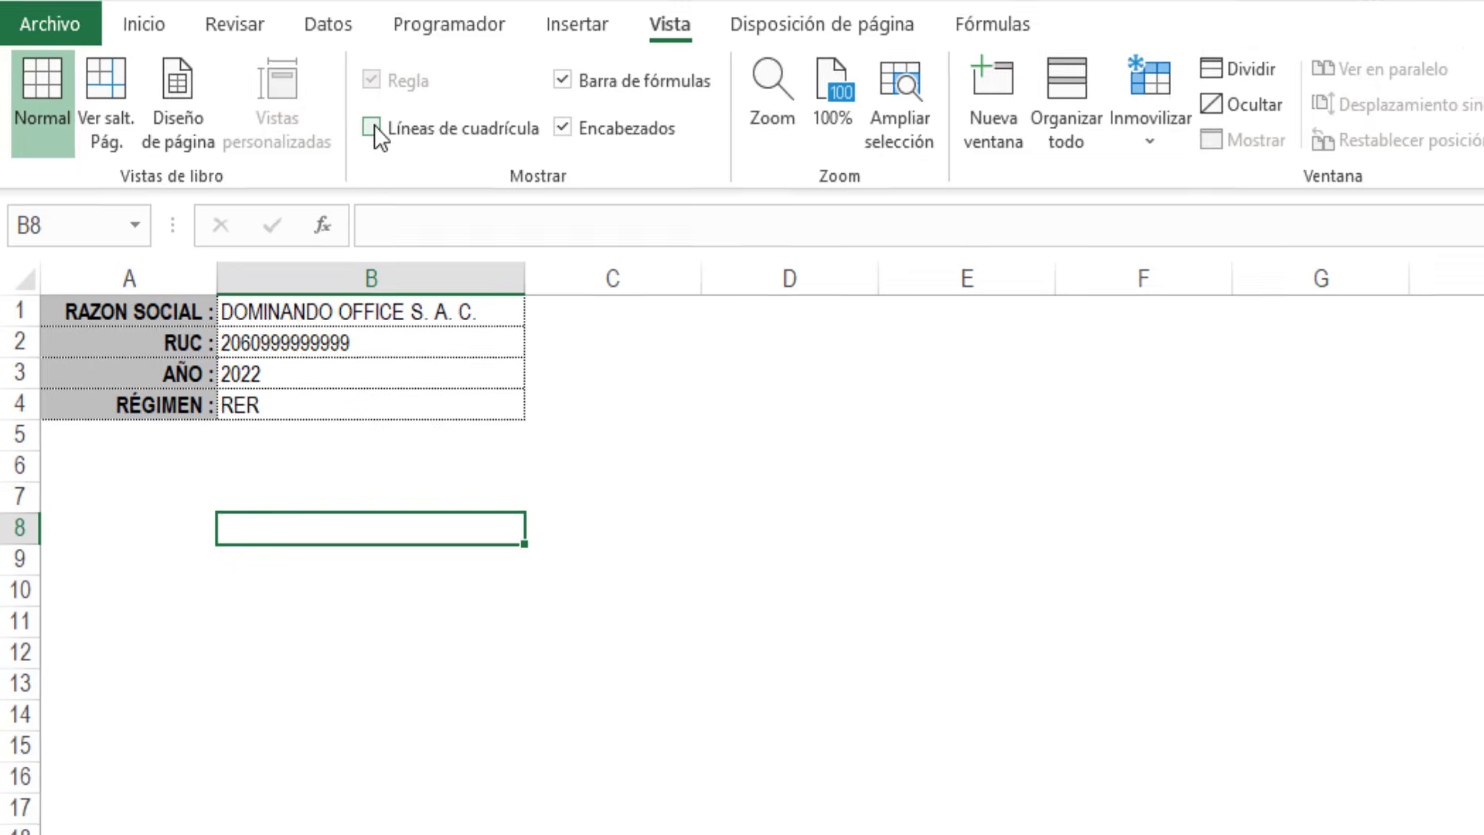
Step: Verify ENTRADAS, SALIDAS, STOCK and PRODUCTOS show no gridlines, then return to CASA
{"action": "left_click", "coordinate": [291, 799]}
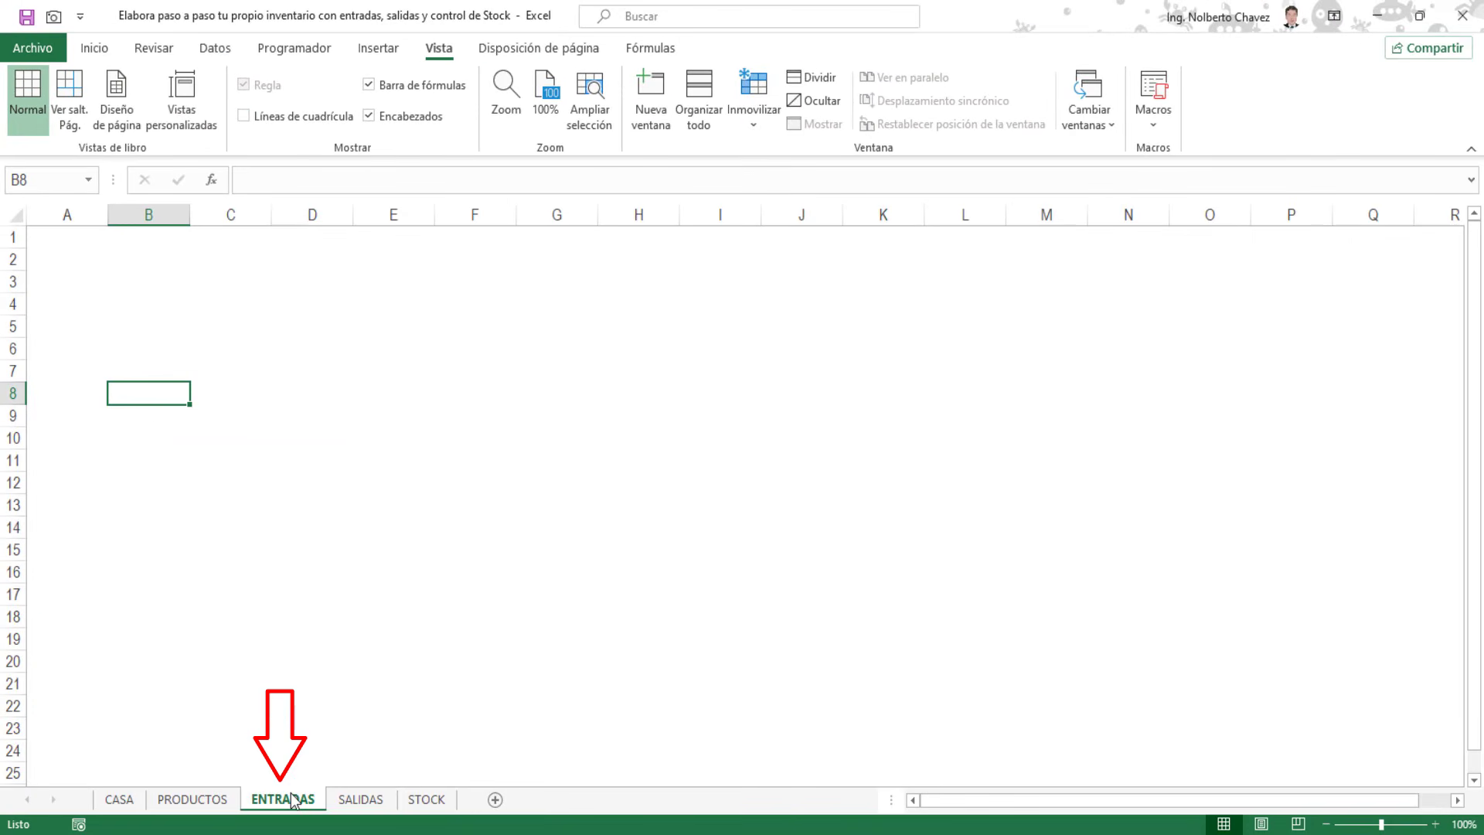
{"action": "left_click", "coordinate": [358, 801]}
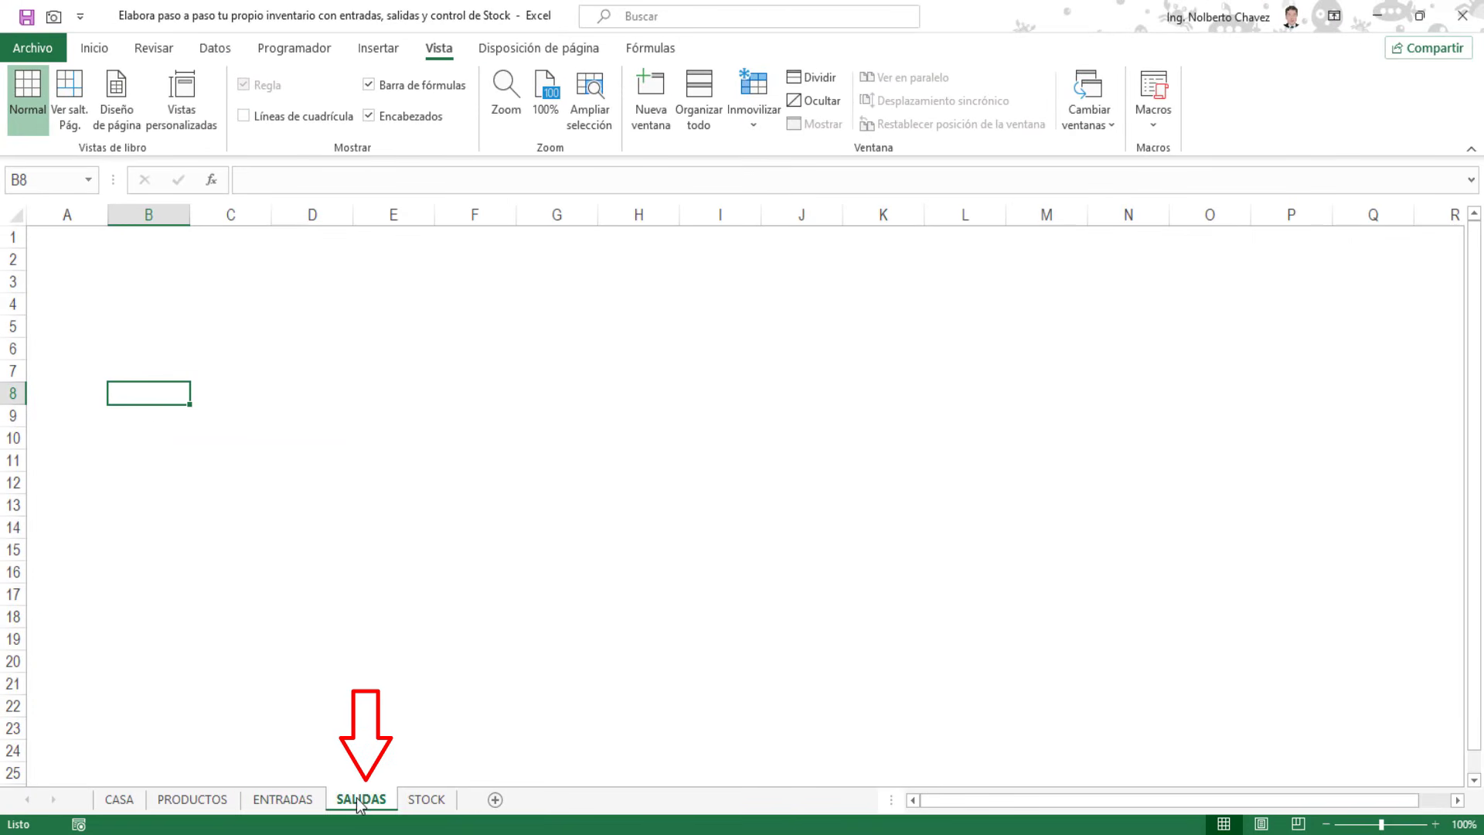
{"action": "left_click", "coordinate": [410, 802]}
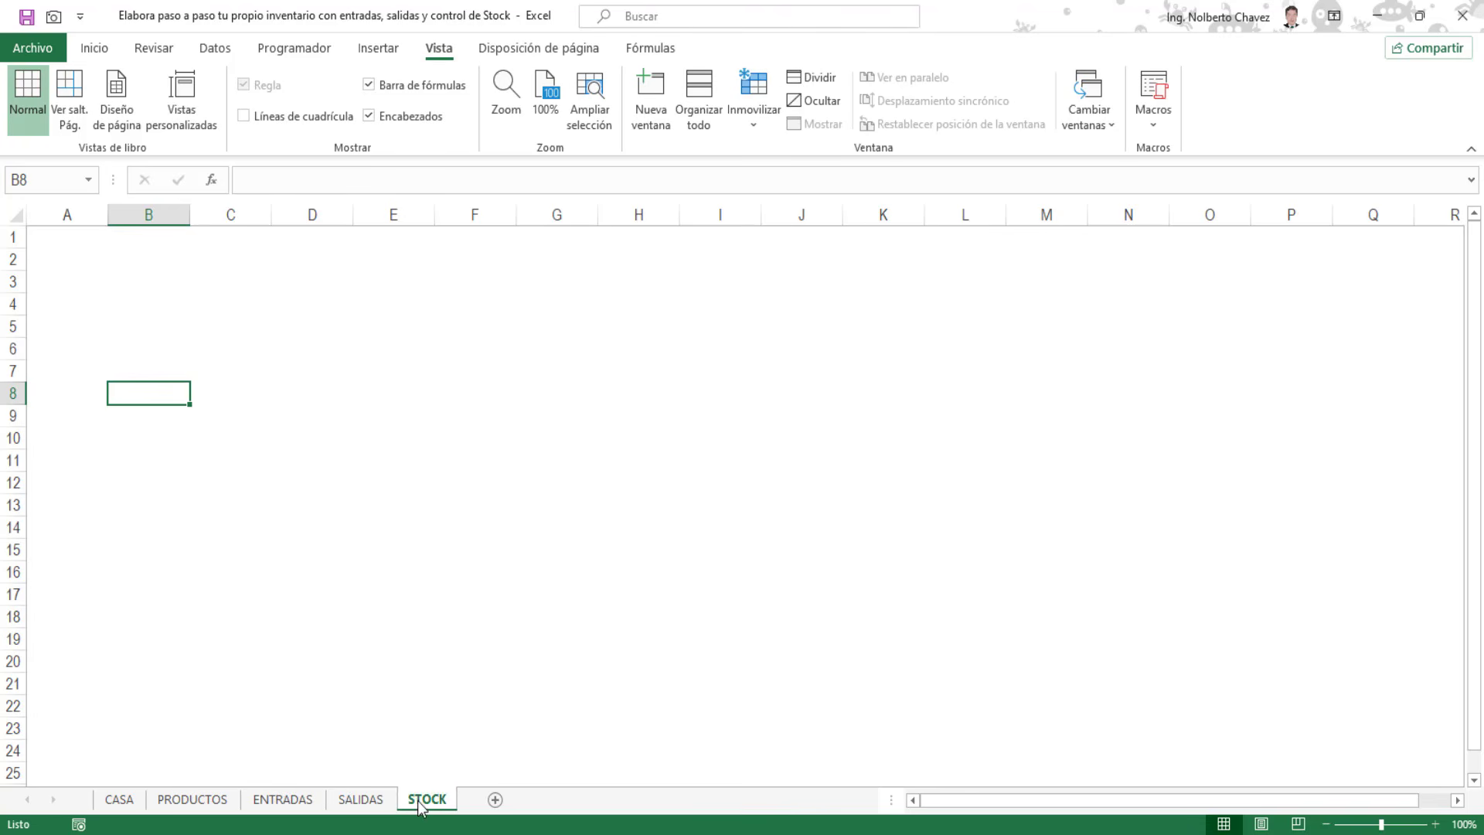
{"action": "left_click", "coordinate": [206, 806]}
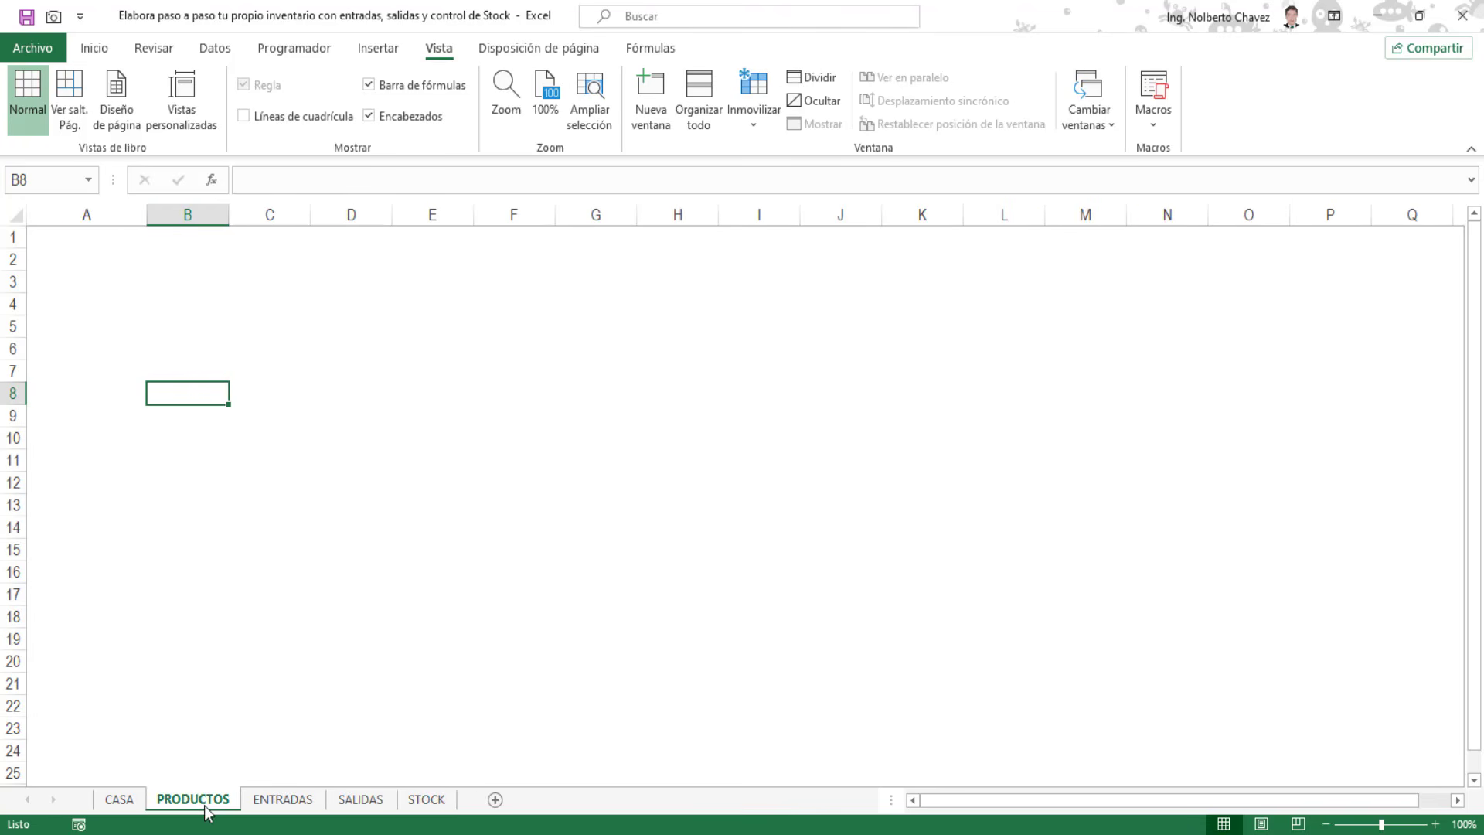
{"action": "left_click", "coordinate": [122, 800]}
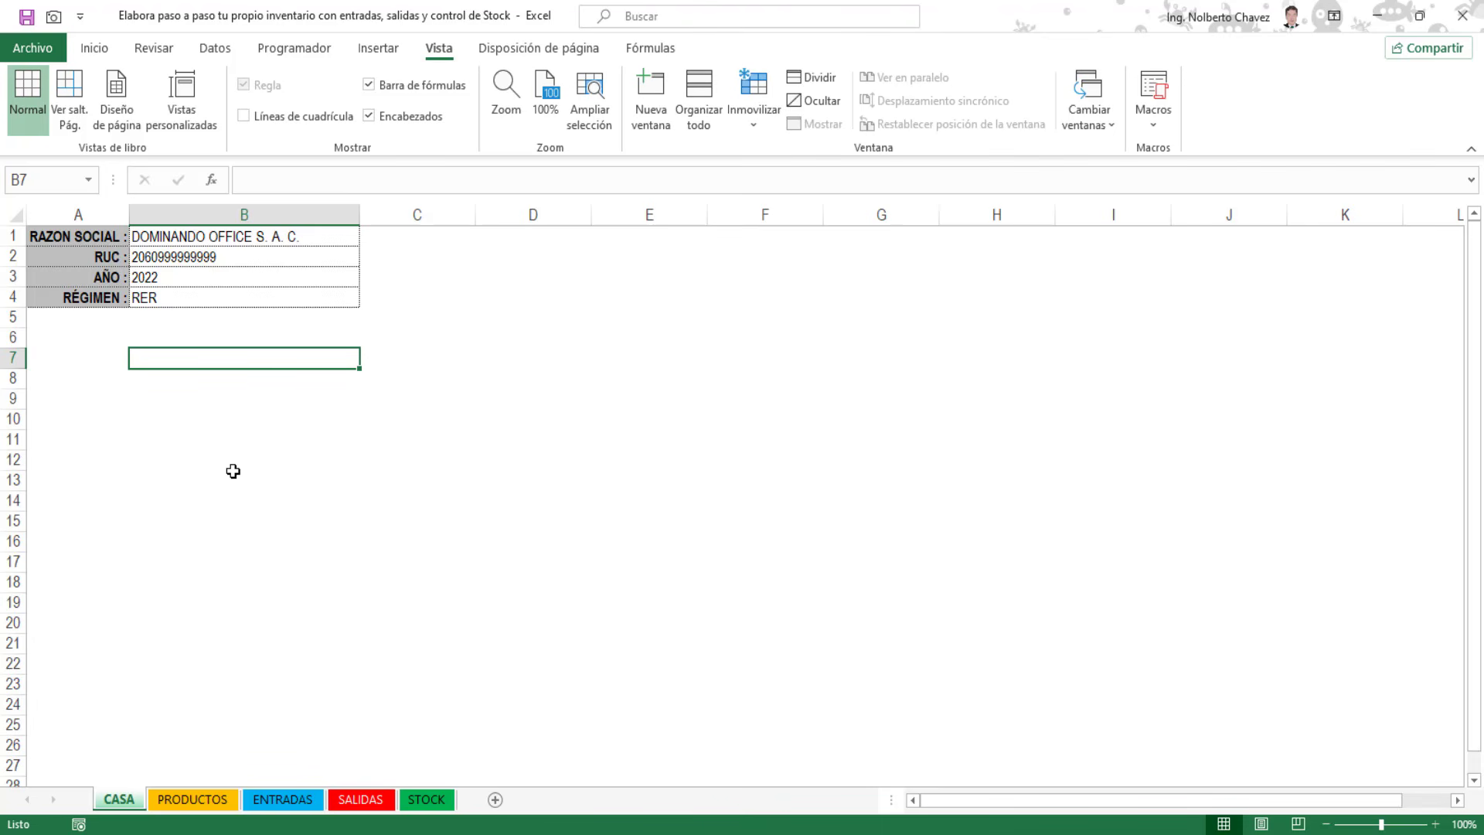
Step: Copy the entire CASA sheet onto PRODUCTOS, then cancel the pending copy and view PRODUCTOS
{"action": "key", "text": "ctrl+a"}
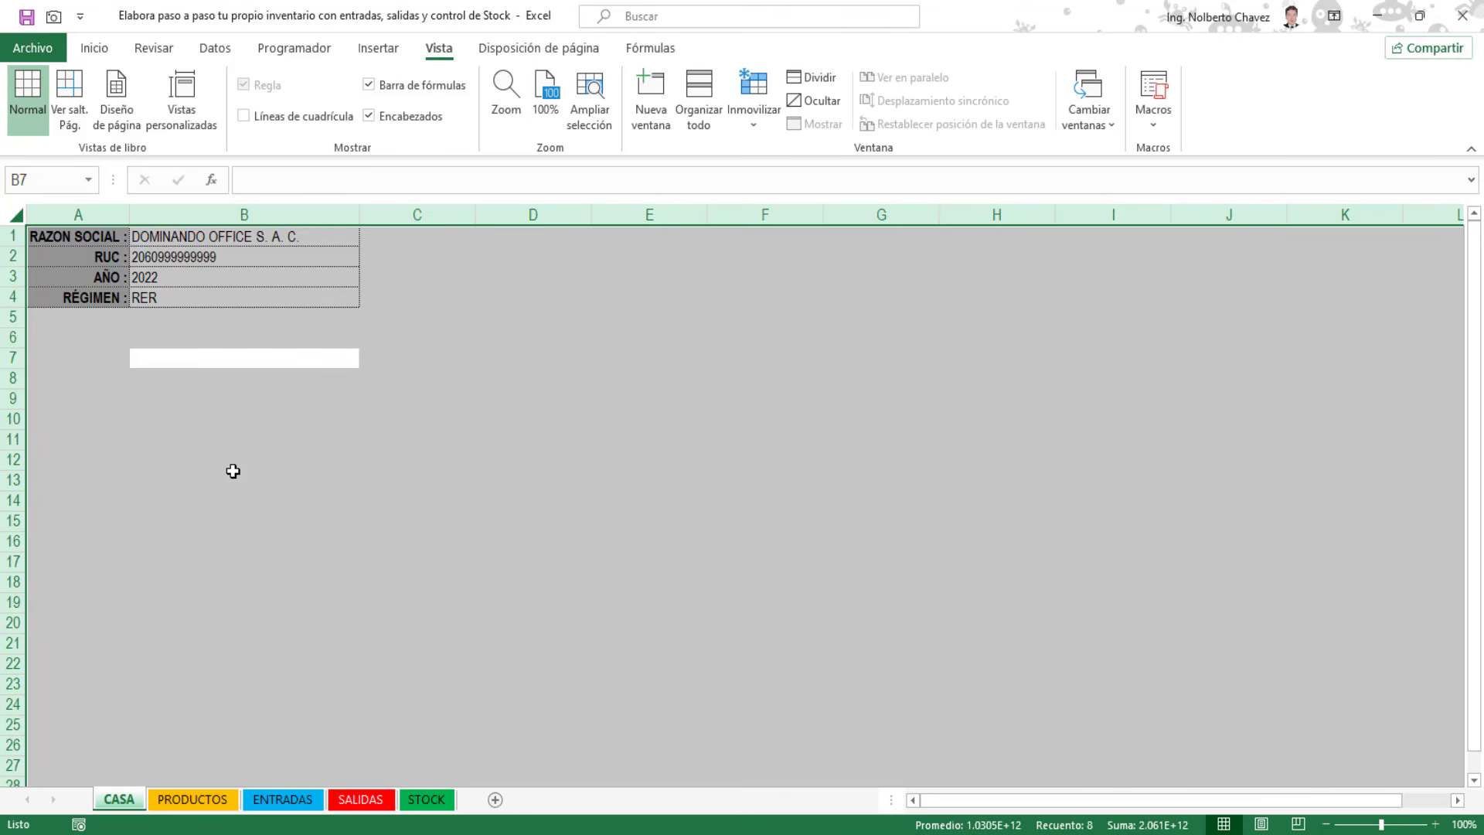
{"action": "key", "text": "ctrl+c"}
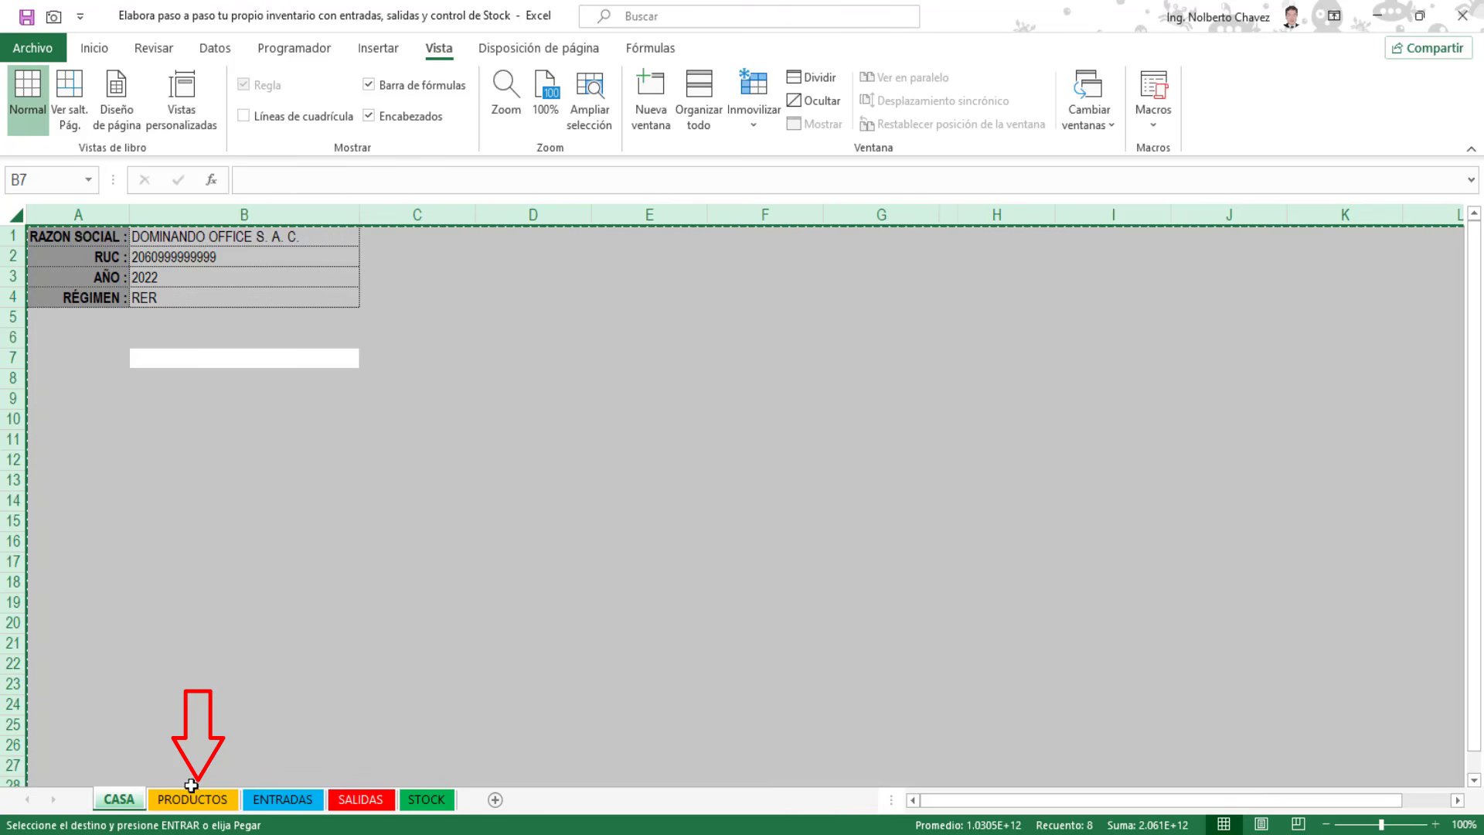
{"action": "left_click", "coordinate": [193, 799]}
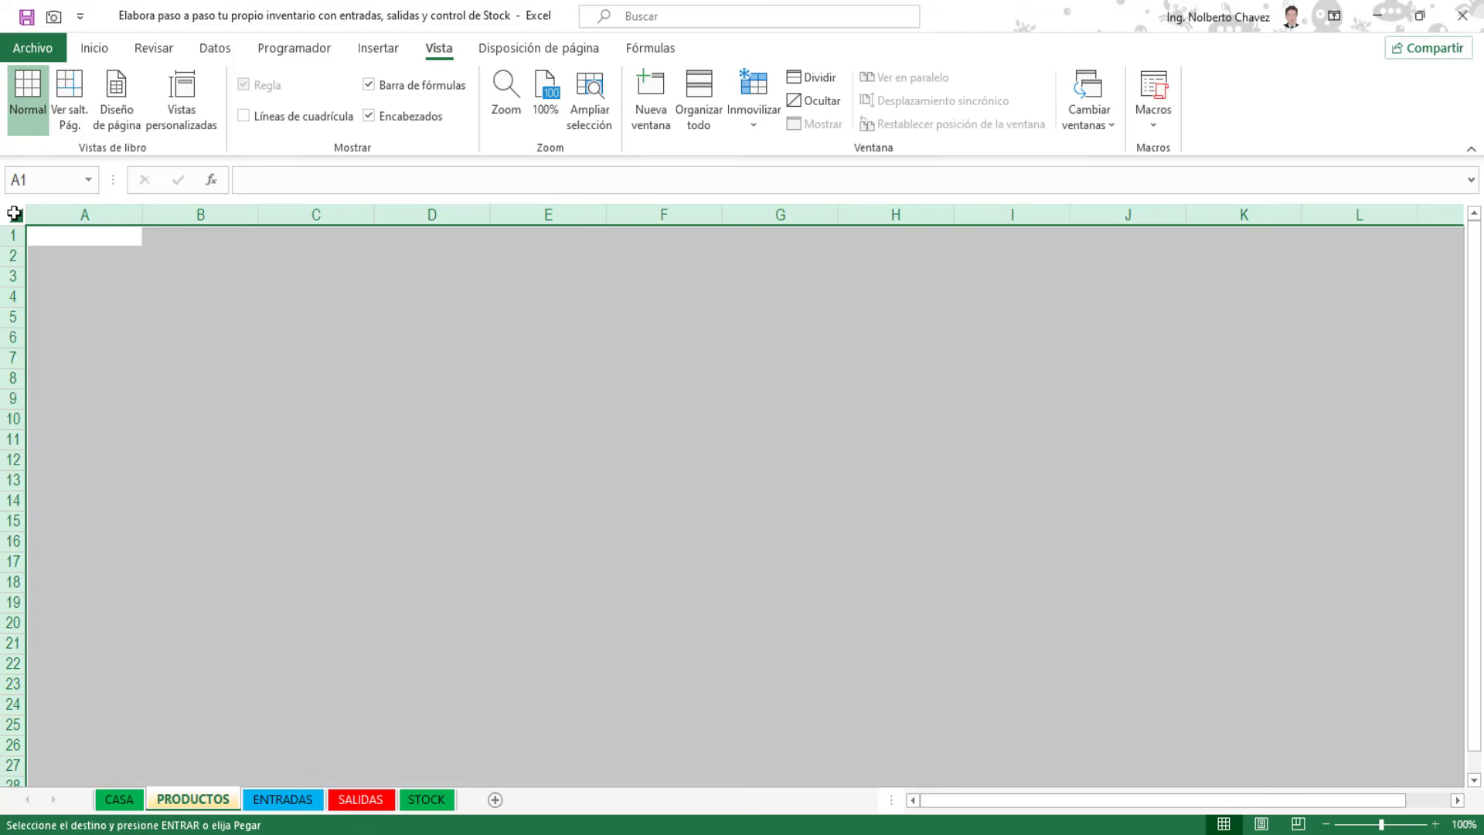
{"action": "left_click", "coordinate": [16, 214]}
{"action": "key", "text": "ctrl+v"}
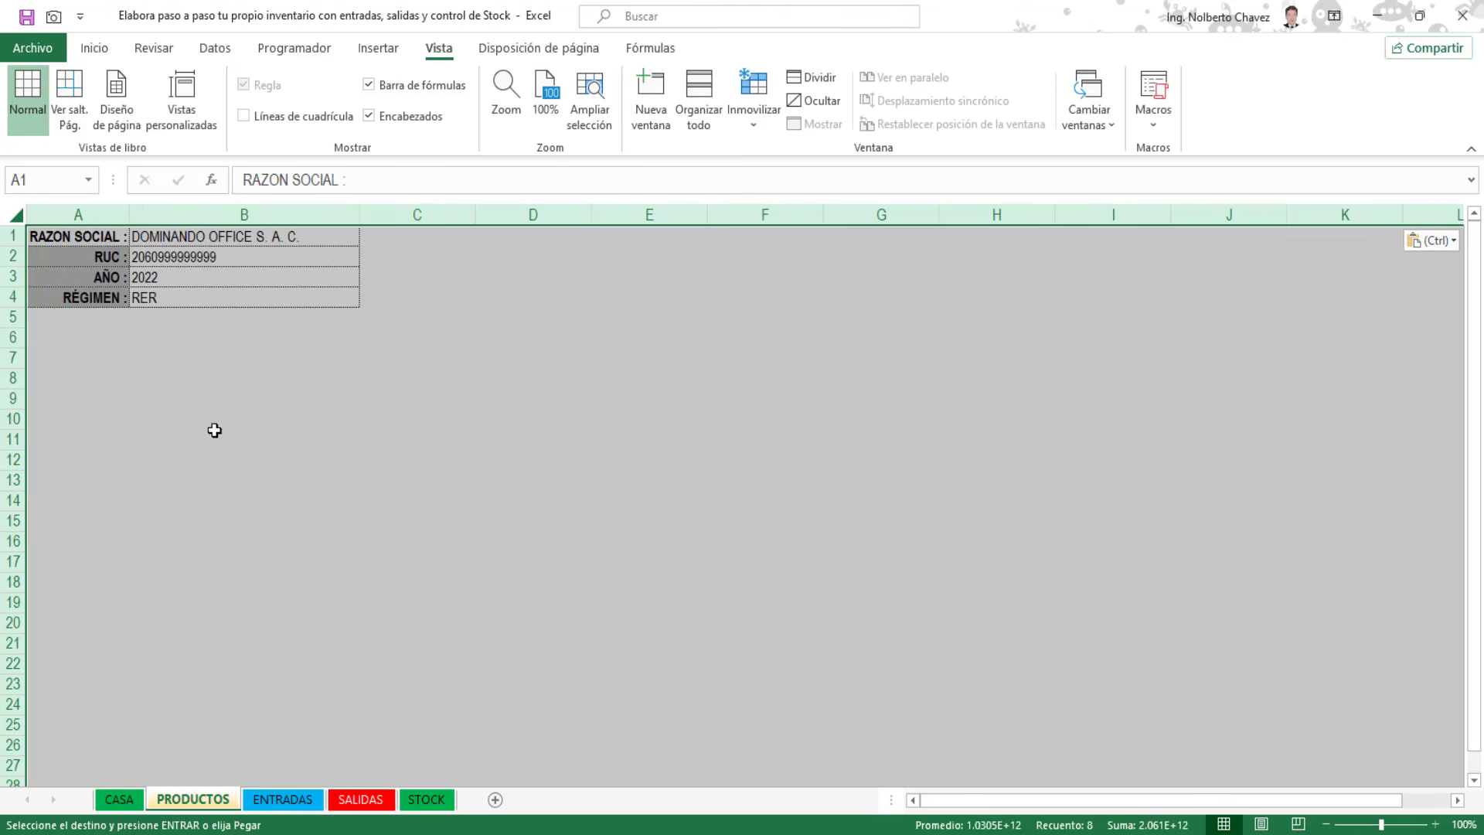
{"action": "left_click", "coordinate": [255, 438]}
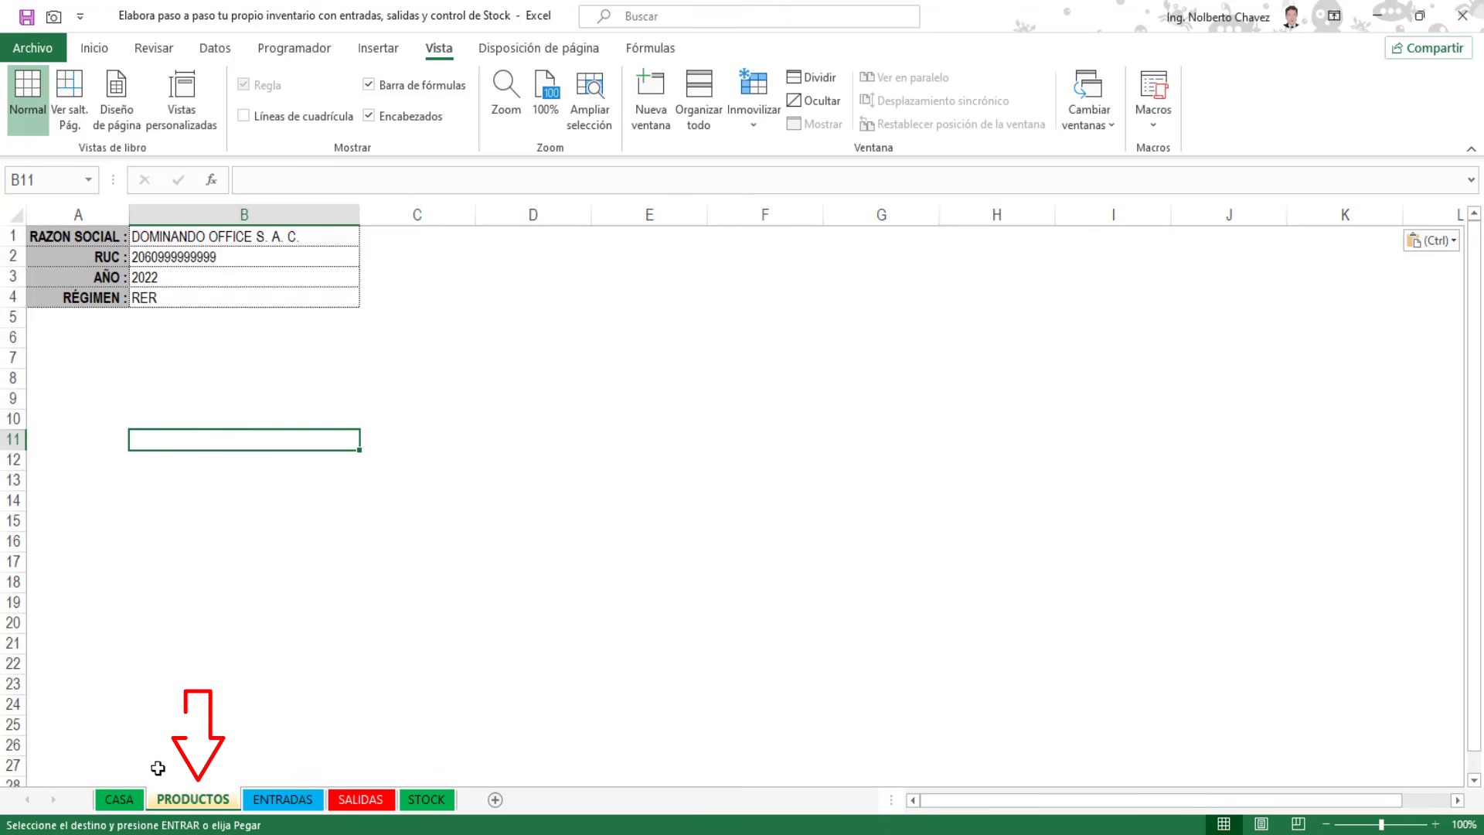
{"action": "left_click", "coordinate": [119, 799]}
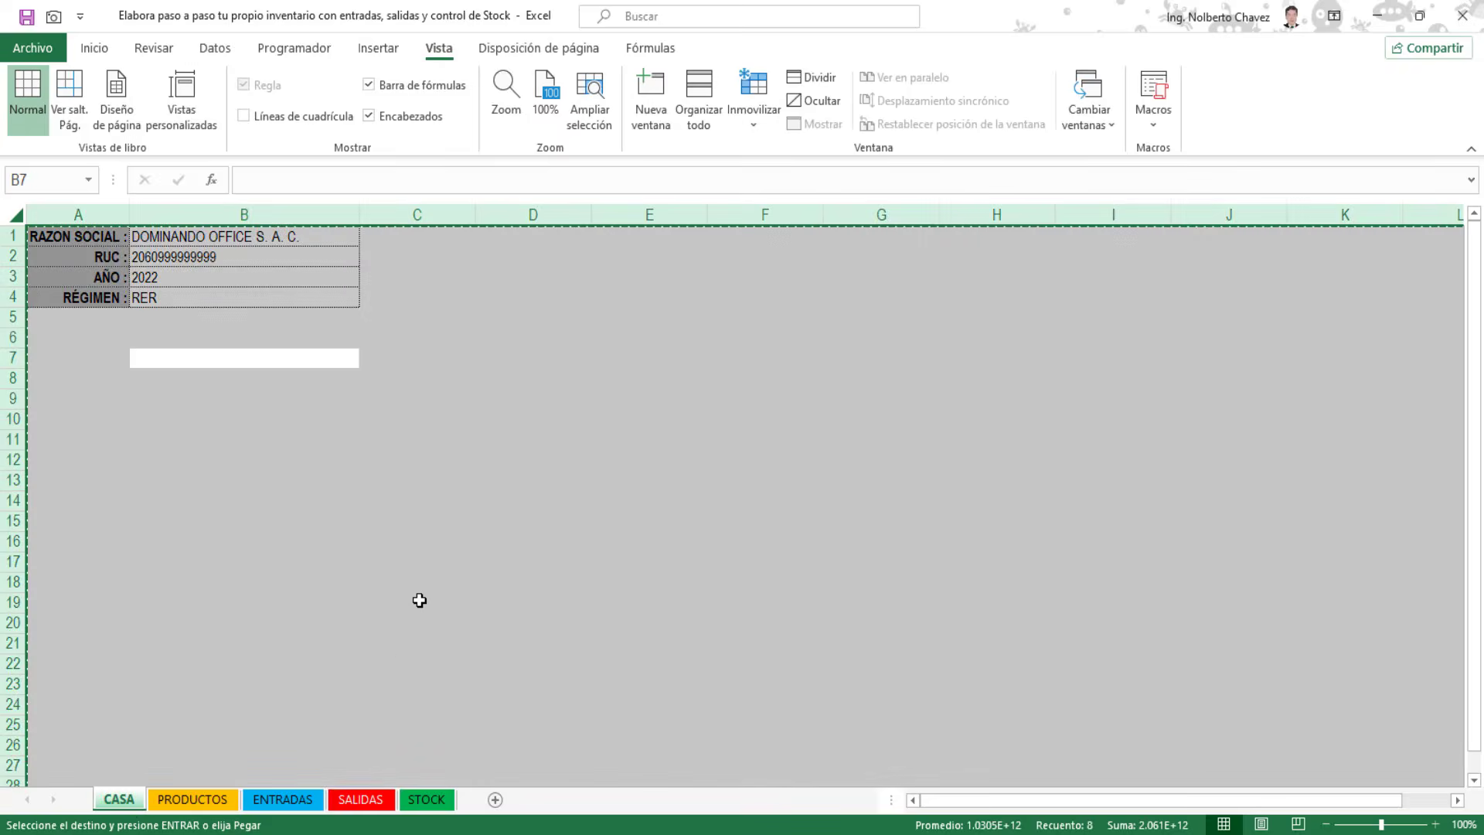
{"action": "left_click", "coordinate": [424, 581]}
{"action": "key", "text": "Escape"}
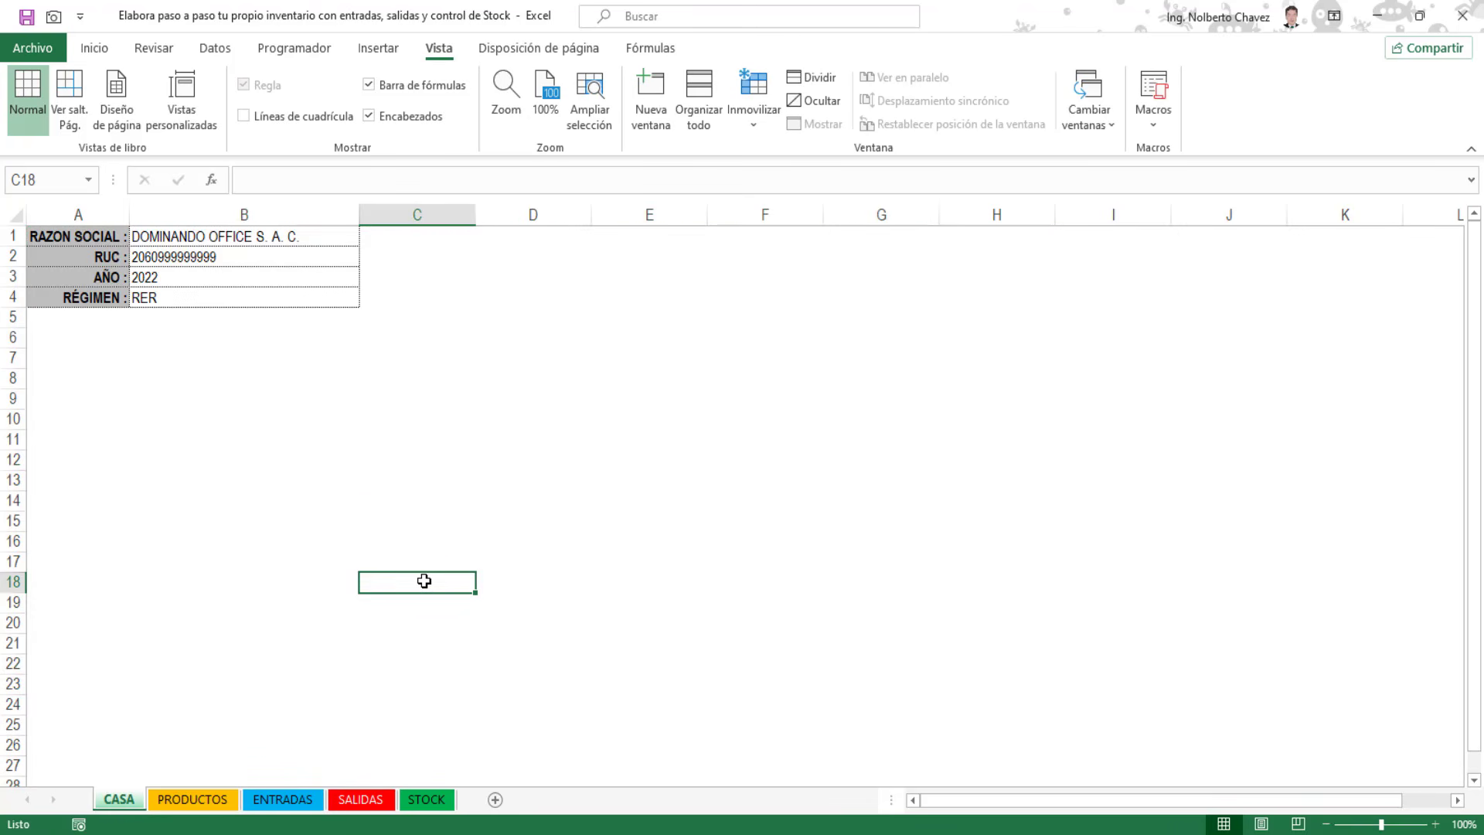
{"action": "left_click", "coordinate": [197, 799]}
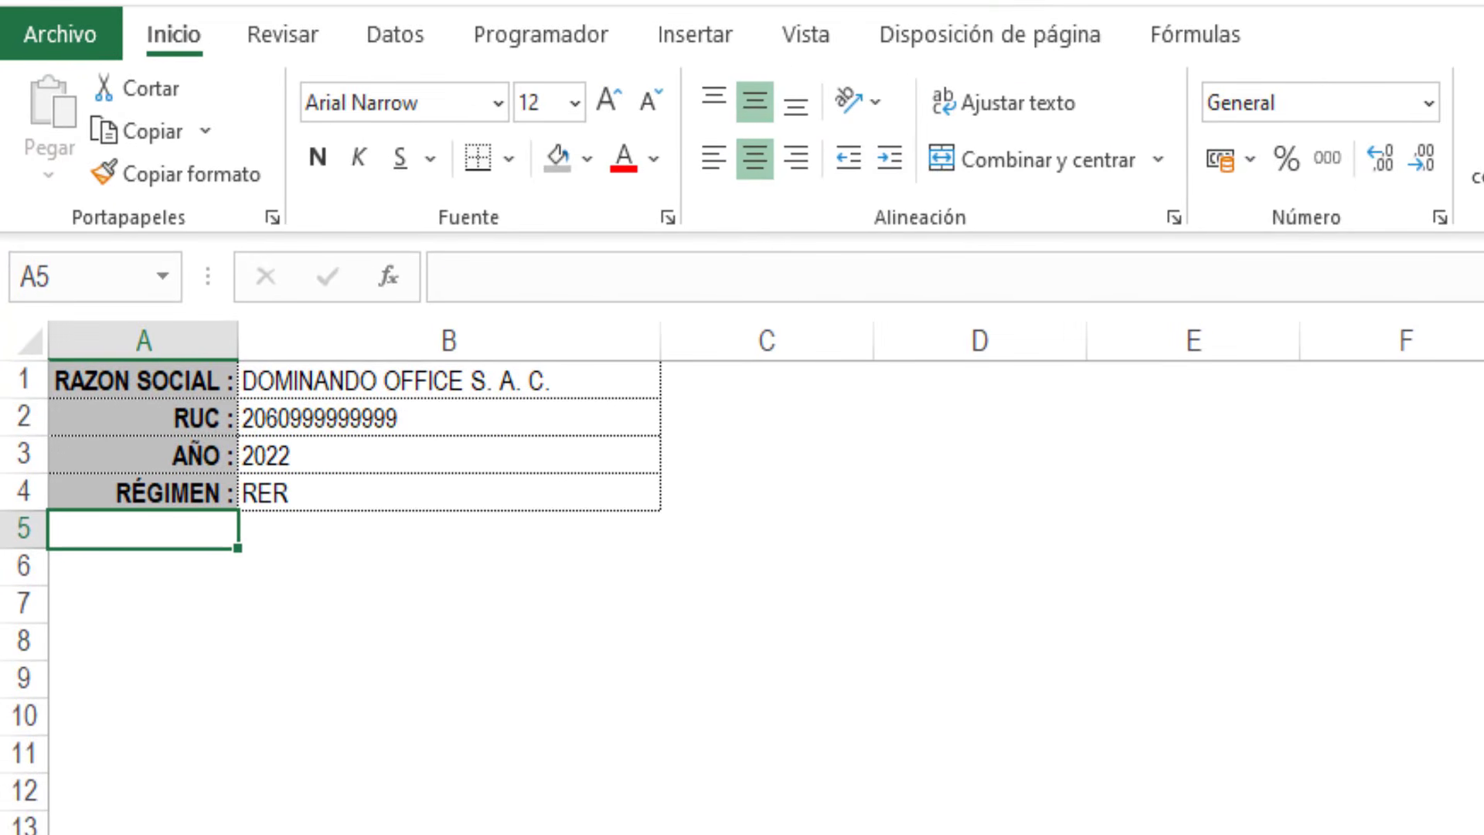
Step: Type the headers CÓDIGO, PRODUCTO, DESCRIPCIÓN and MARCA across A5:D5
{"action": "type", "text": "CÓDIGO"}
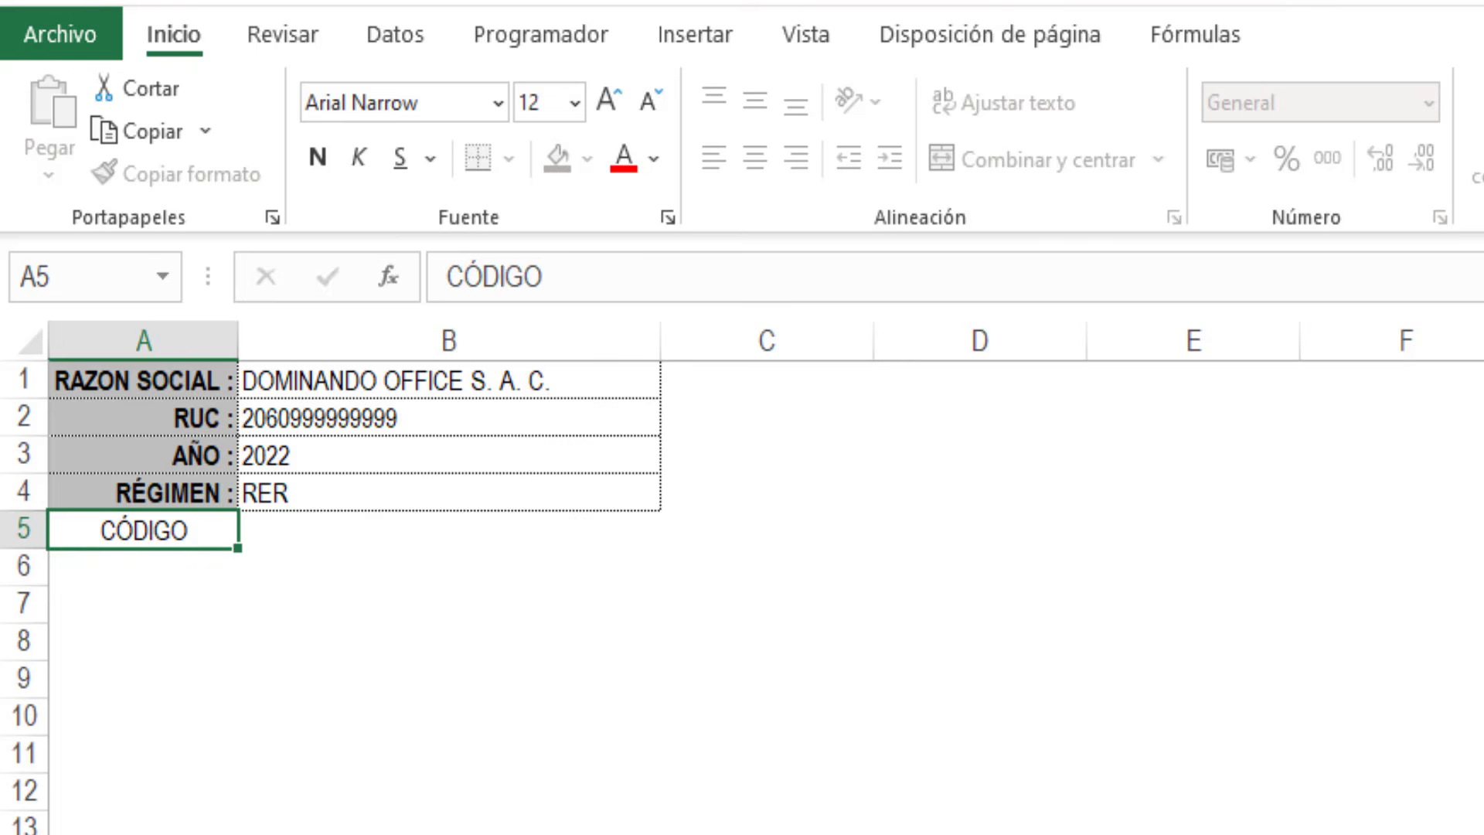
{"action": "key", "text": "Tab"}
{"action": "type", "text": "PRODUCTO"}
{"action": "key", "text": "Tab"}
{"action": "type", "text": "DESCRIPCIÓN"}
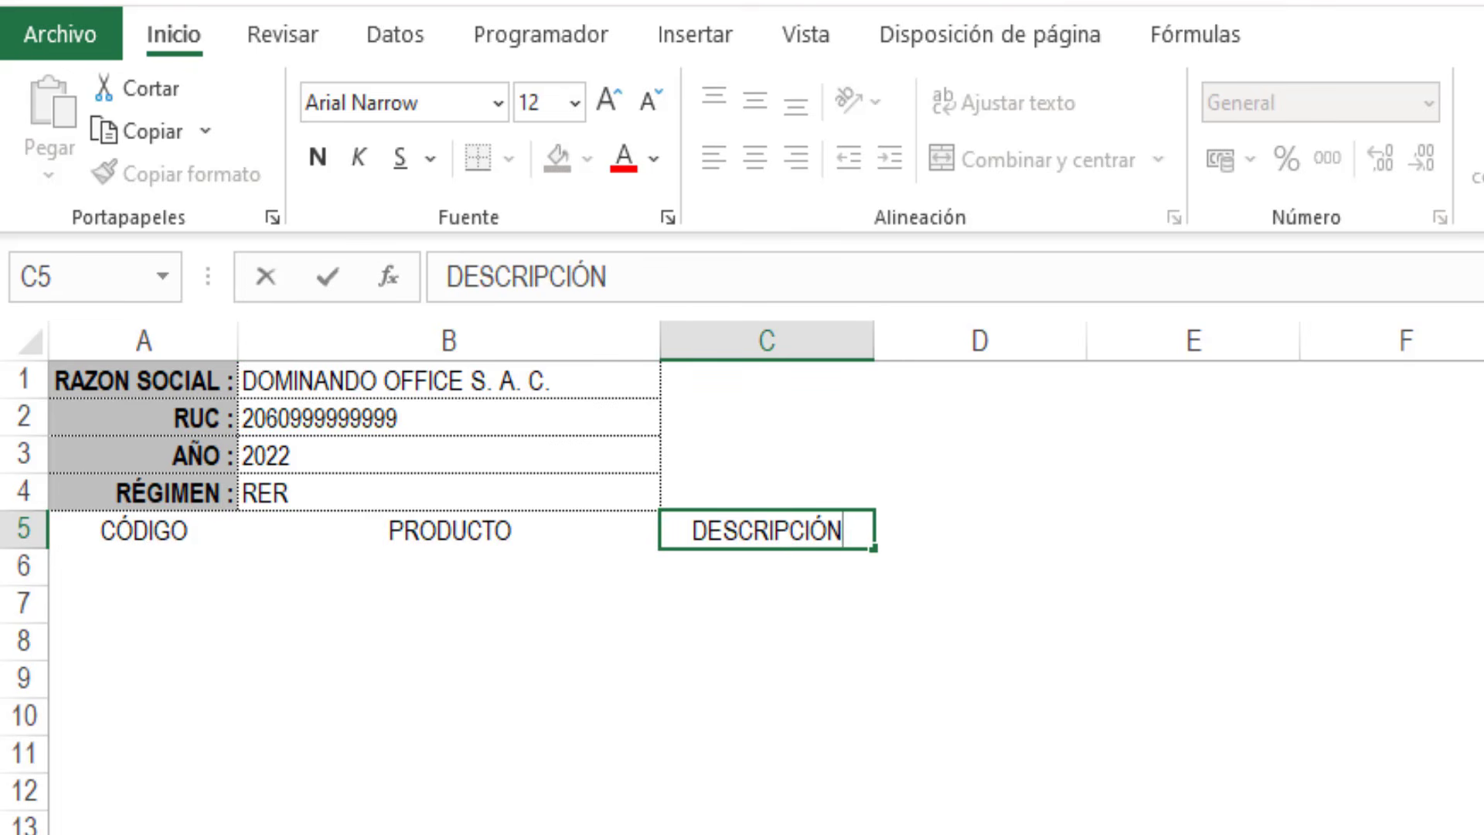
{"action": "key", "text": "Tab"}
{"action": "type", "text": "MARCA"}
{"action": "key", "text": "Tab"}
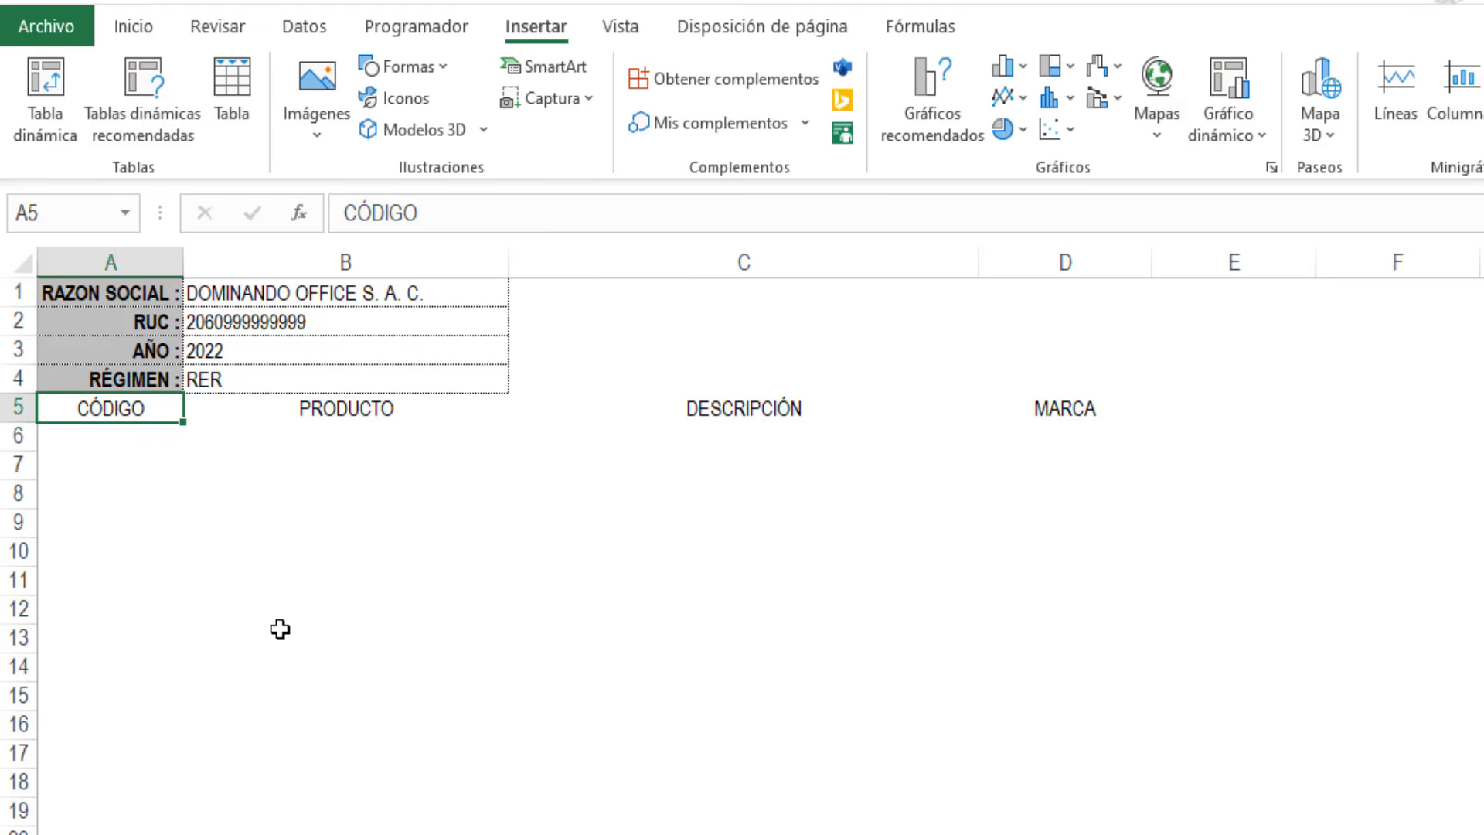
Step: Convert A5:D5 into a table whose first row is headers, via Insertar > Tabla
{"action": "key", "text": "shift+Right"}
{"action": "key", "text": "shift+Right"}
{"action": "key", "text": "shift+Right"}
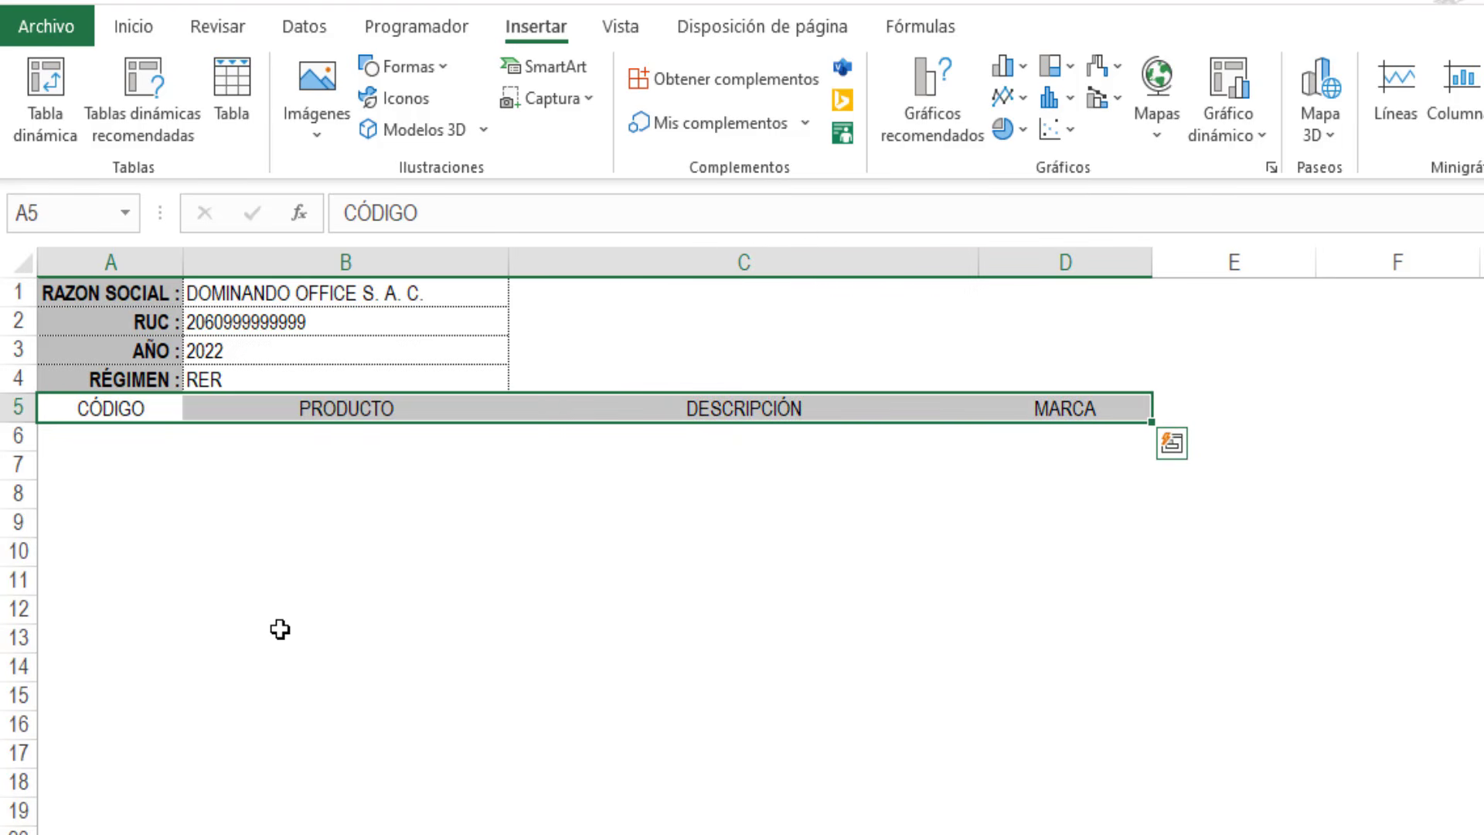
{"action": "key", "text": "ctrl+t"}
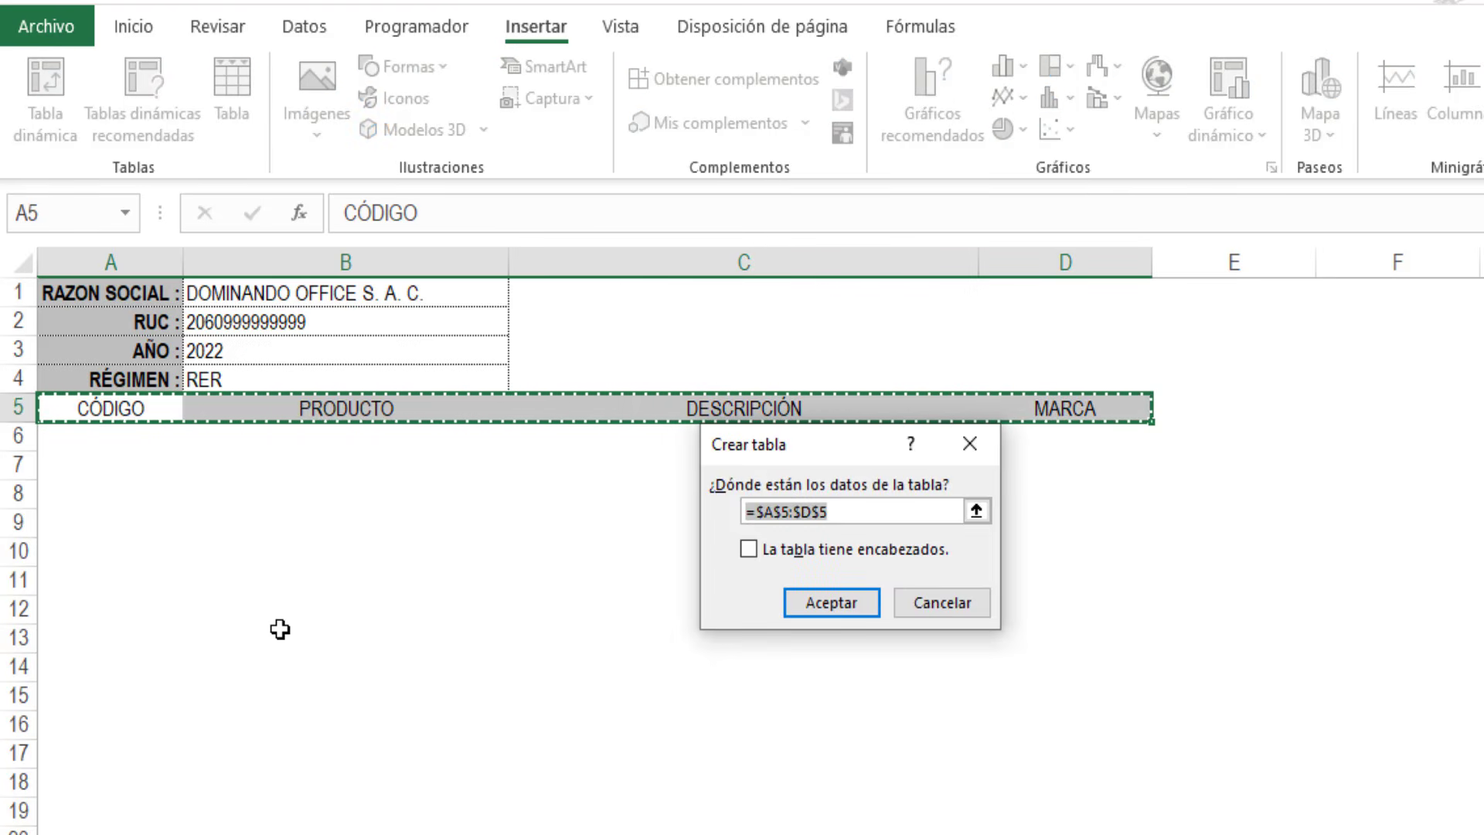
{"action": "left_click", "coordinate": [975, 446]}
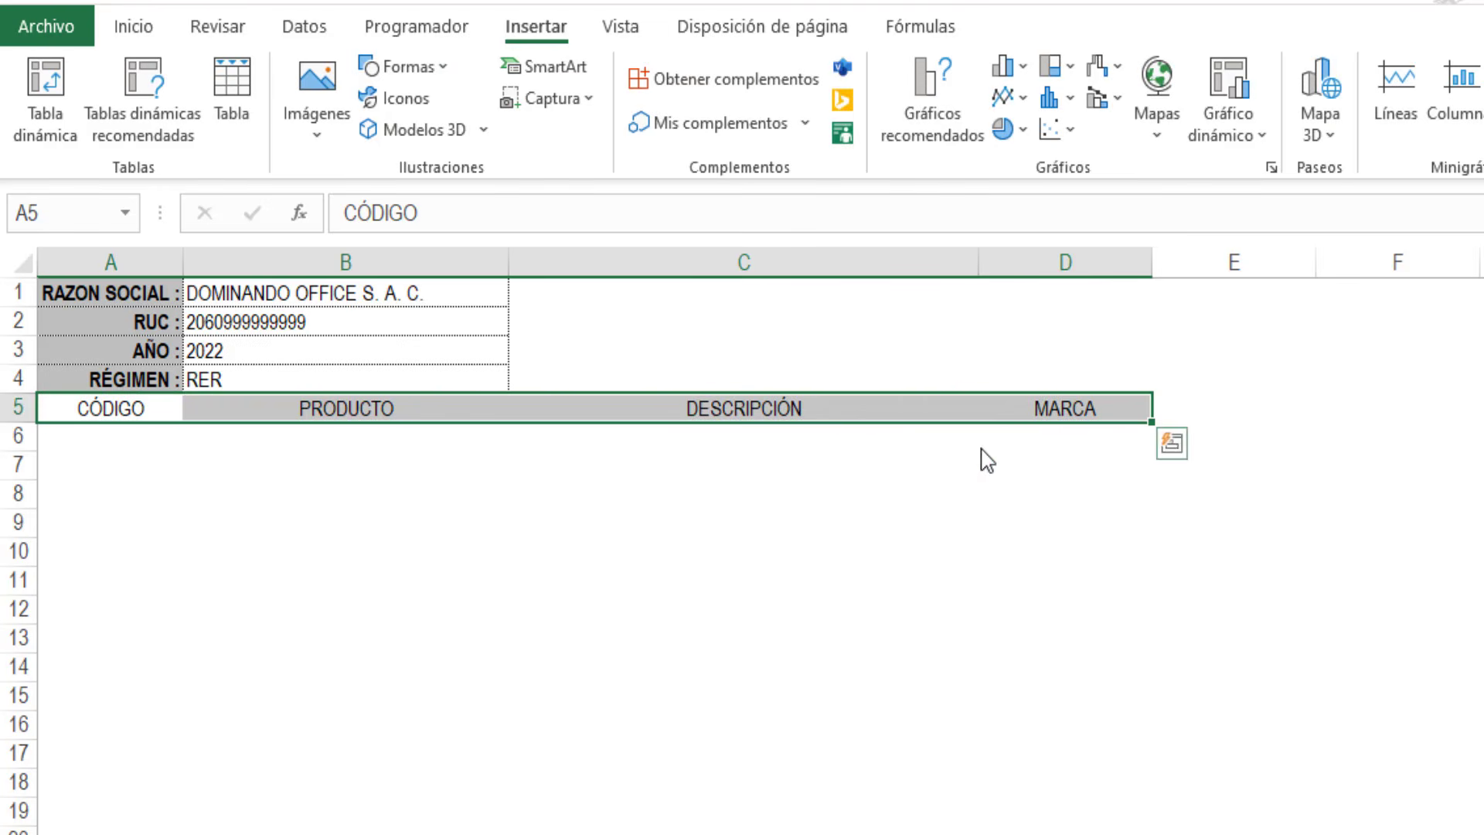
{"action": "left_click", "coordinate": [232, 100]}
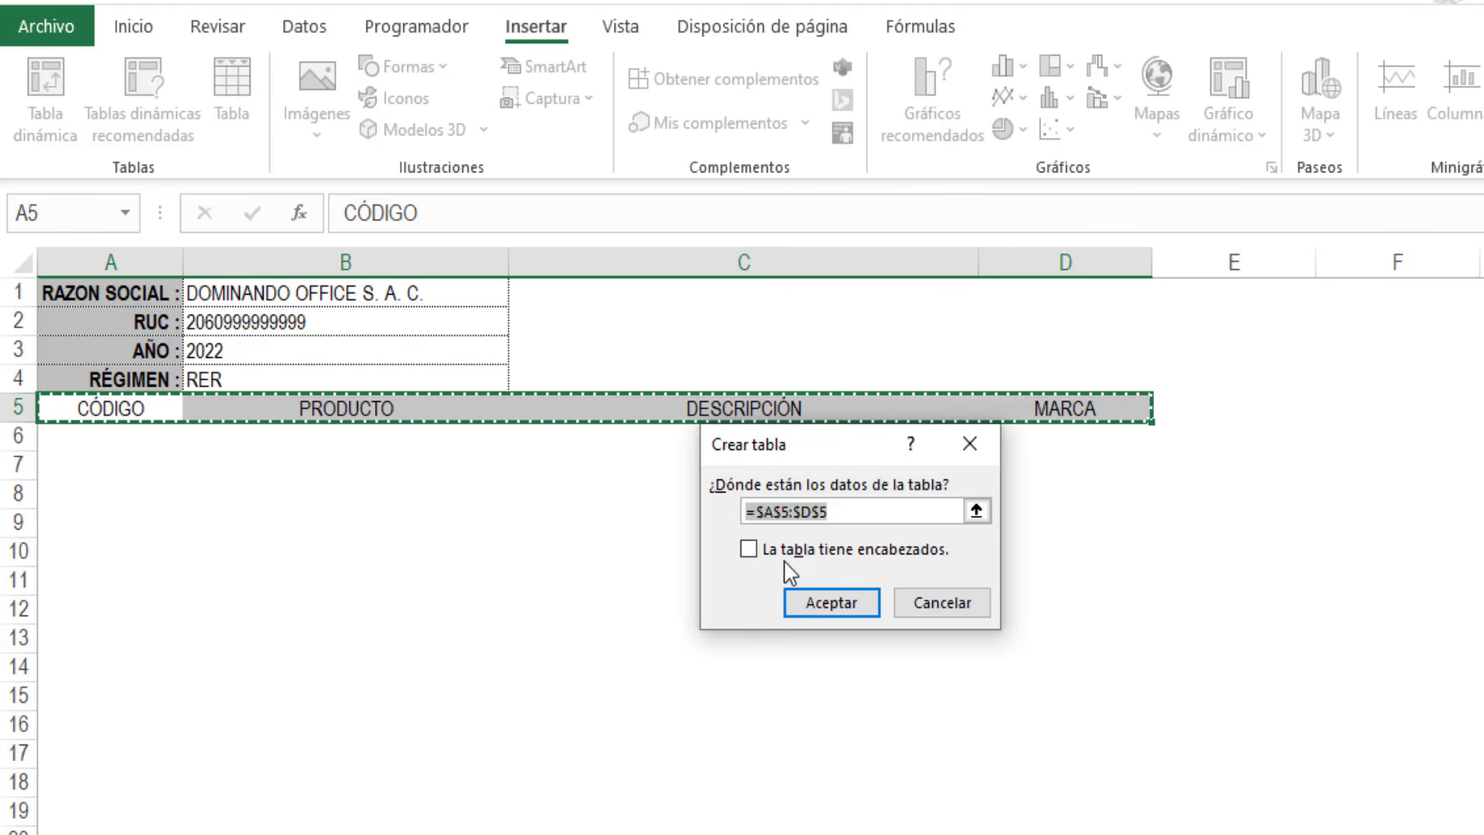
{"action": "left_click", "coordinate": [750, 550]}
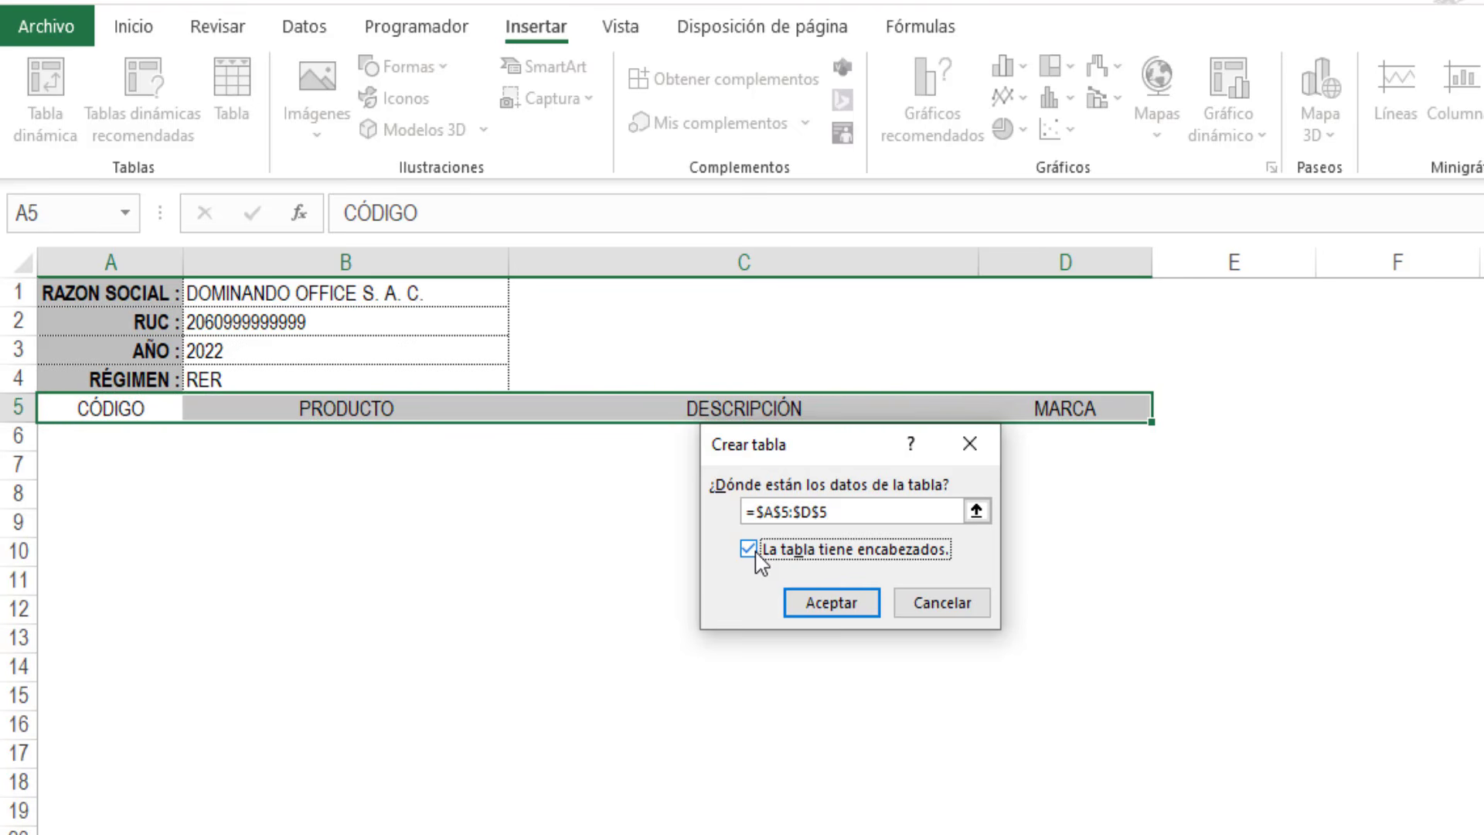
{"action": "left_click", "coordinate": [820, 610]}
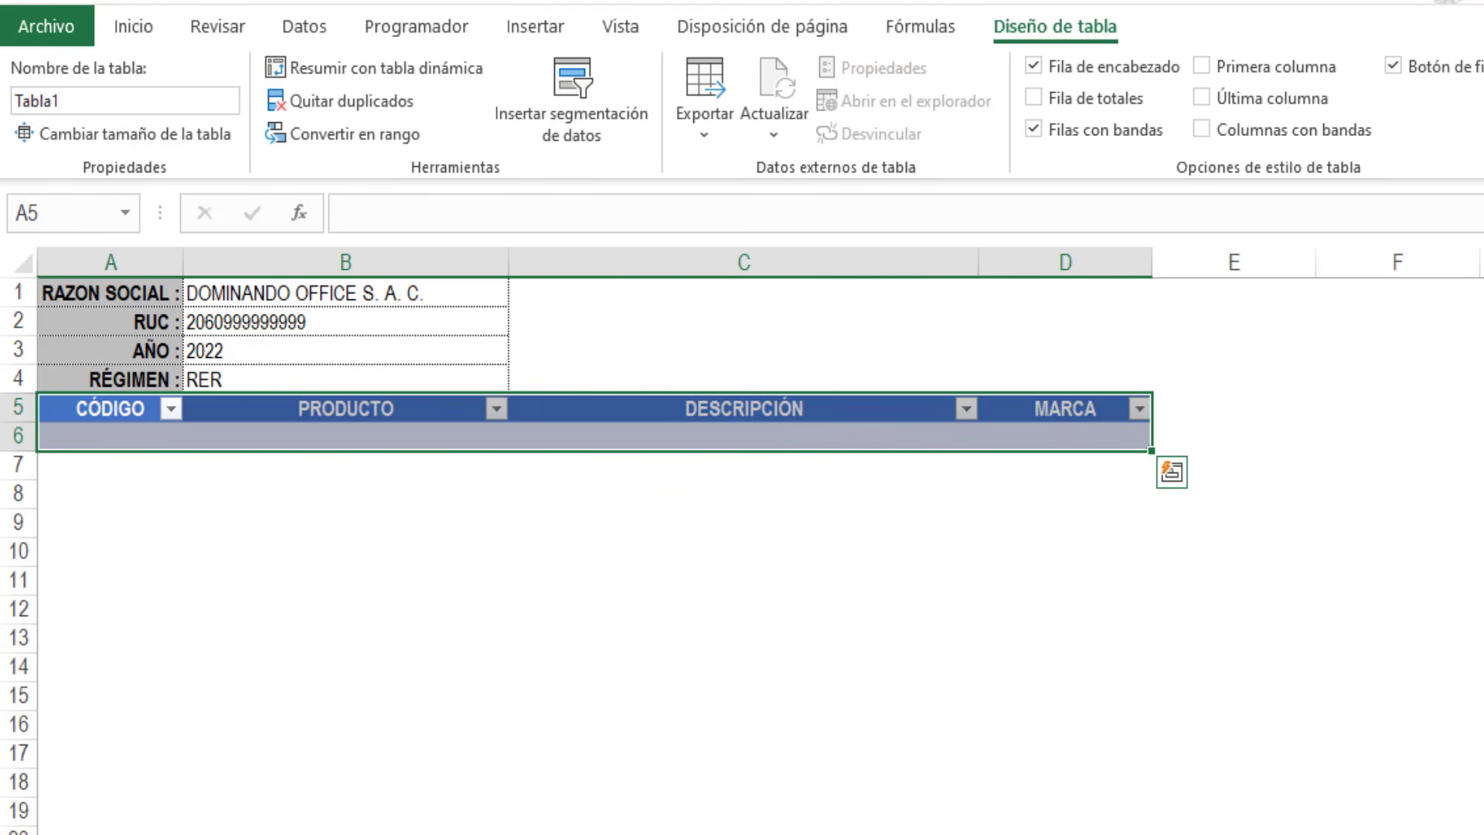
Step: Apply the black table style and turn off banded rows and filter buttons
{"action": "left_click", "coordinate": [1394, 157]}
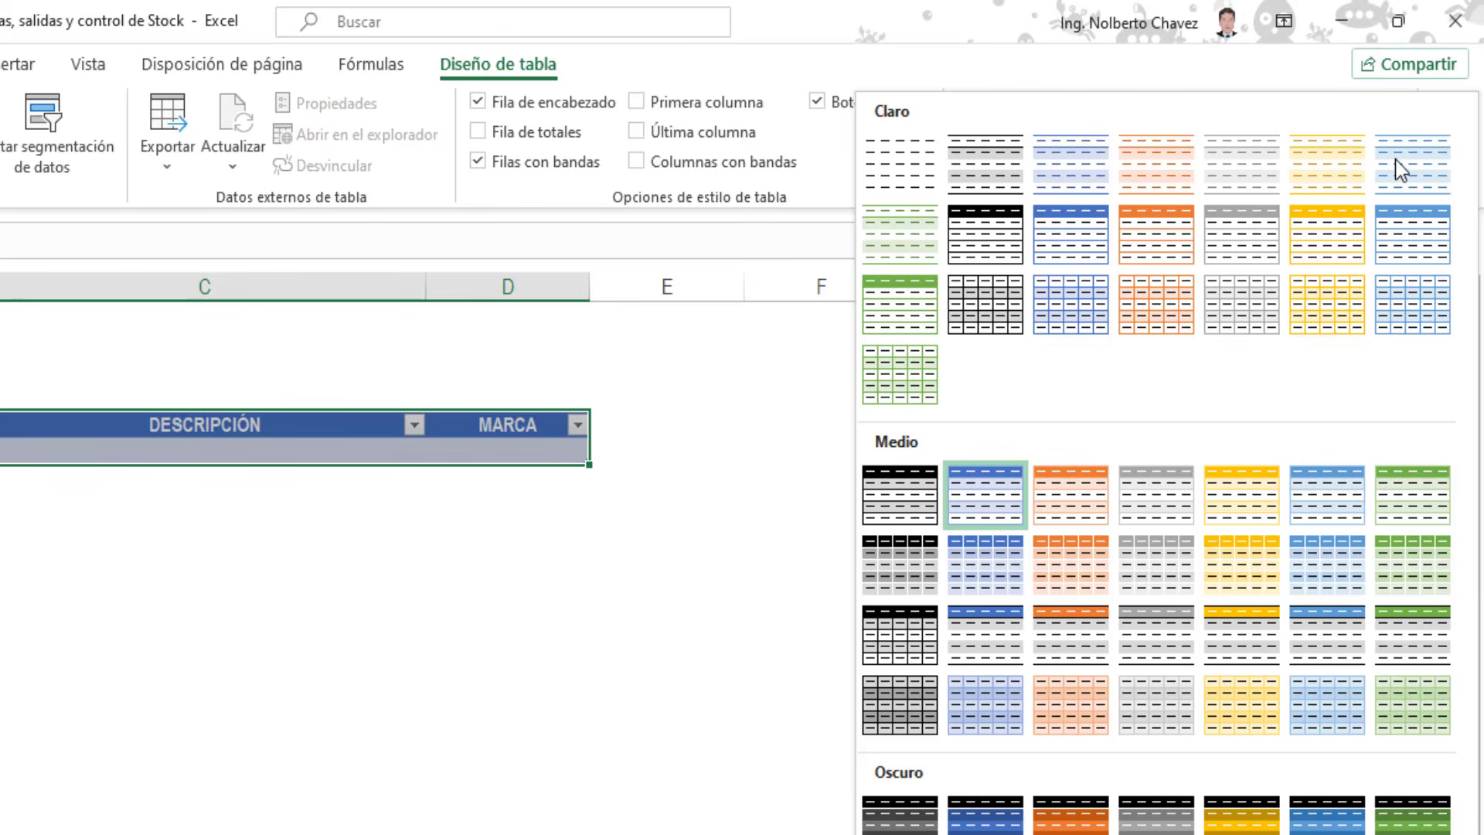
{"action": "left_click", "coordinate": [985, 231]}
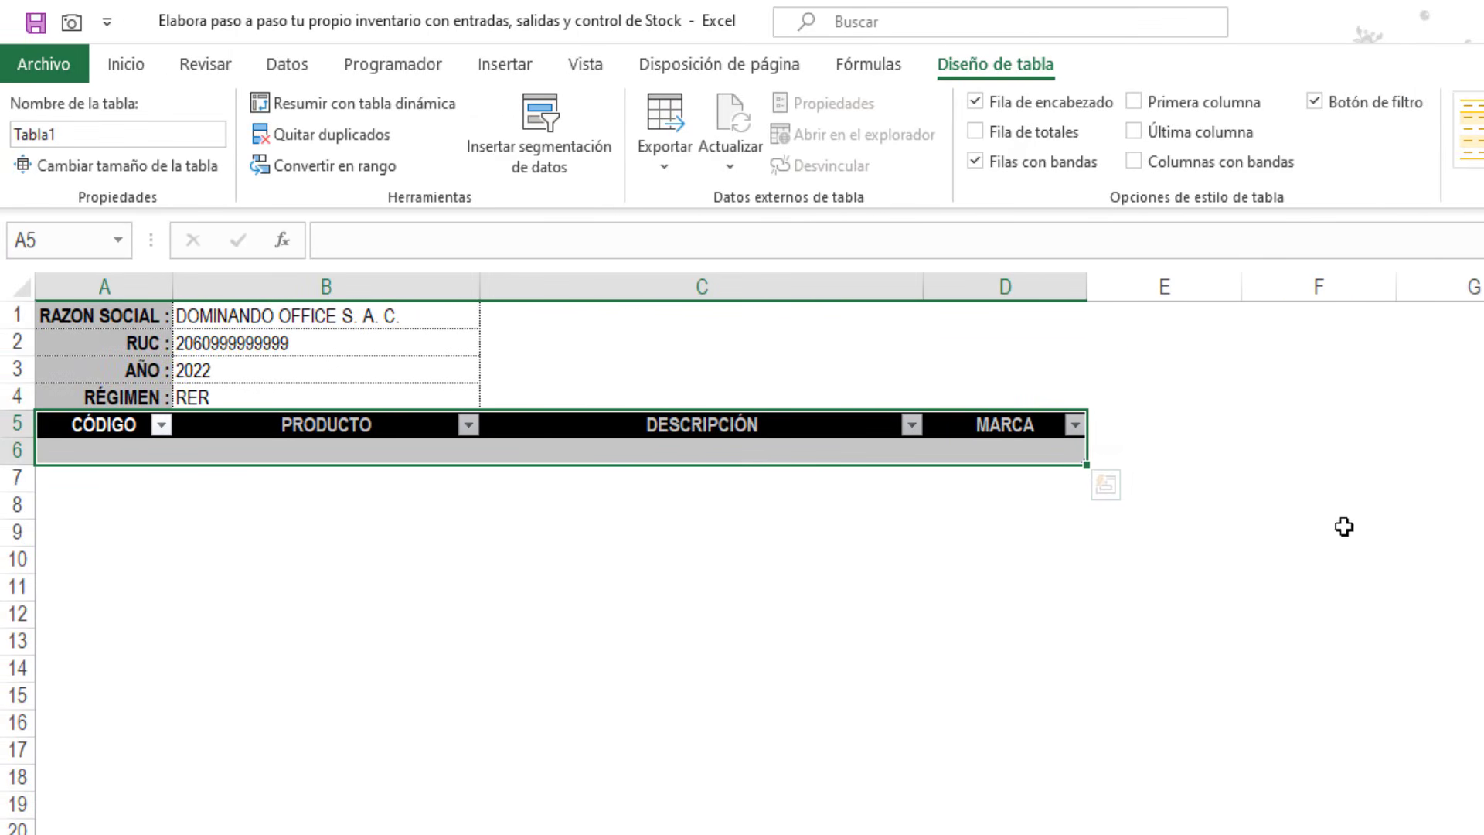
{"action": "left_click", "coordinate": [976, 164]}
{"action": "left_click", "coordinate": [1314, 103]}
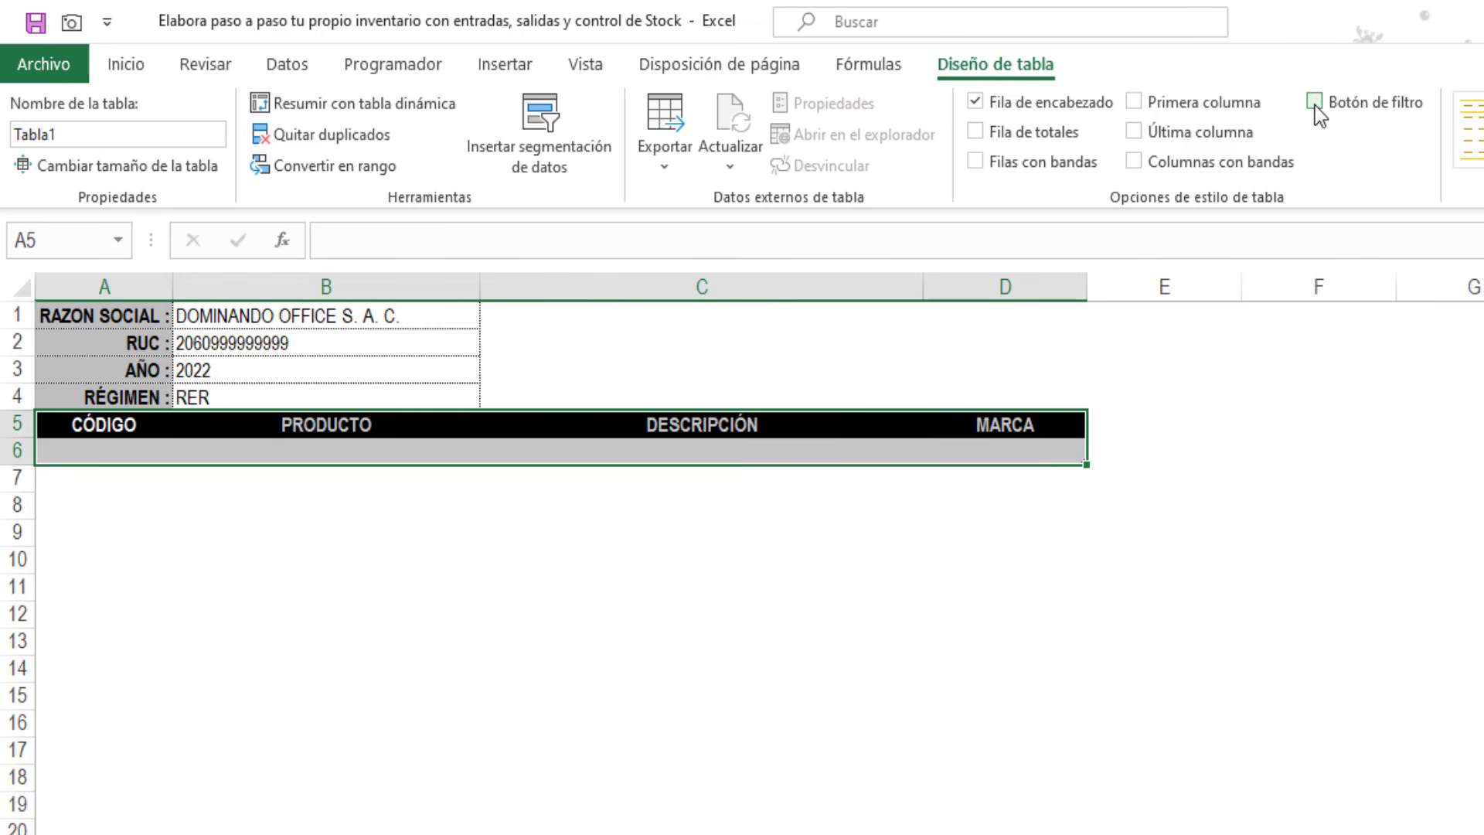
Step: Give the table cells dotted outline and inner borders
{"action": "key", "text": "ctrl+1"}
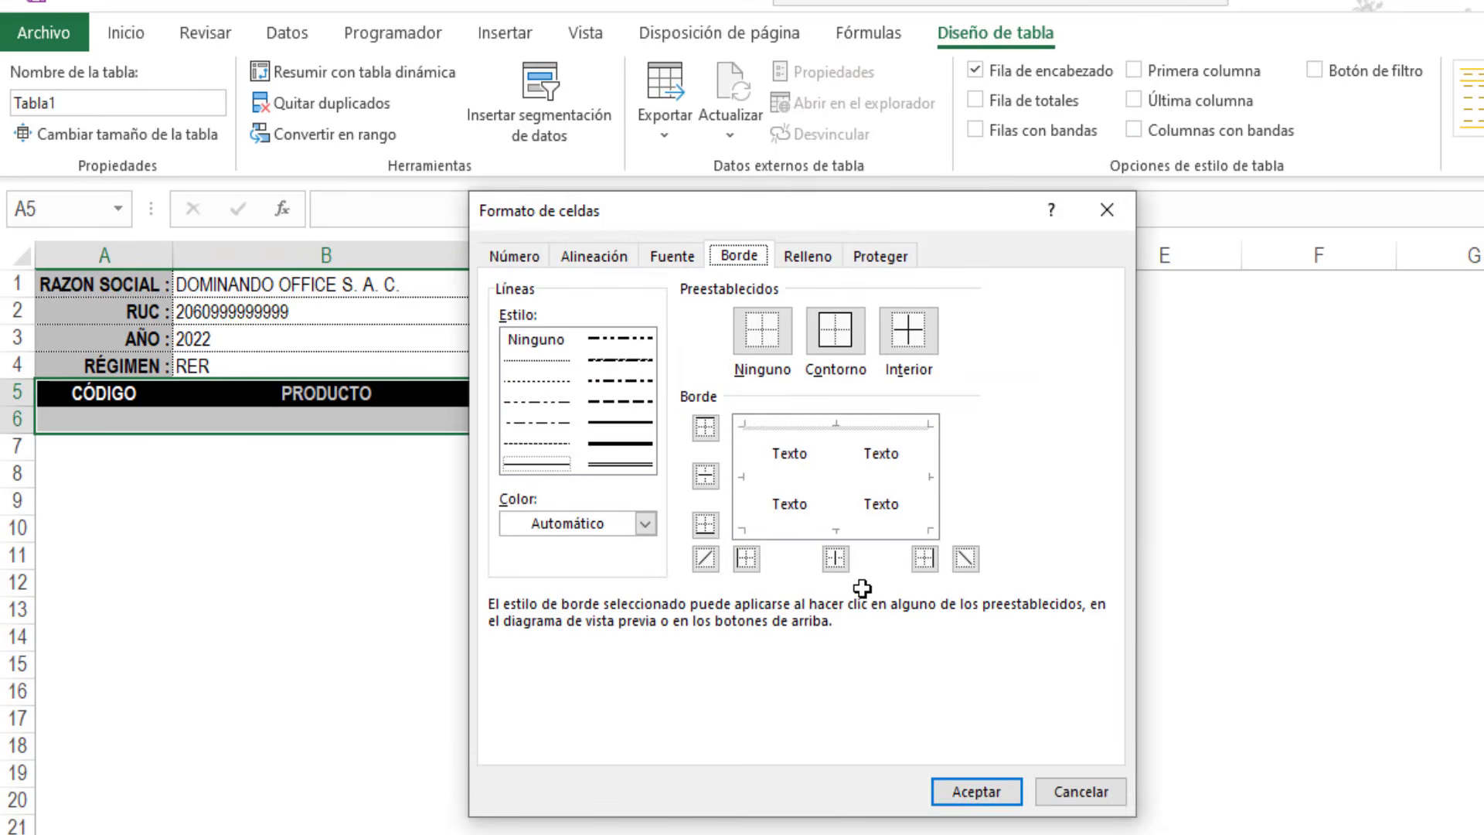
{"action": "left_click", "coordinate": [551, 358]}
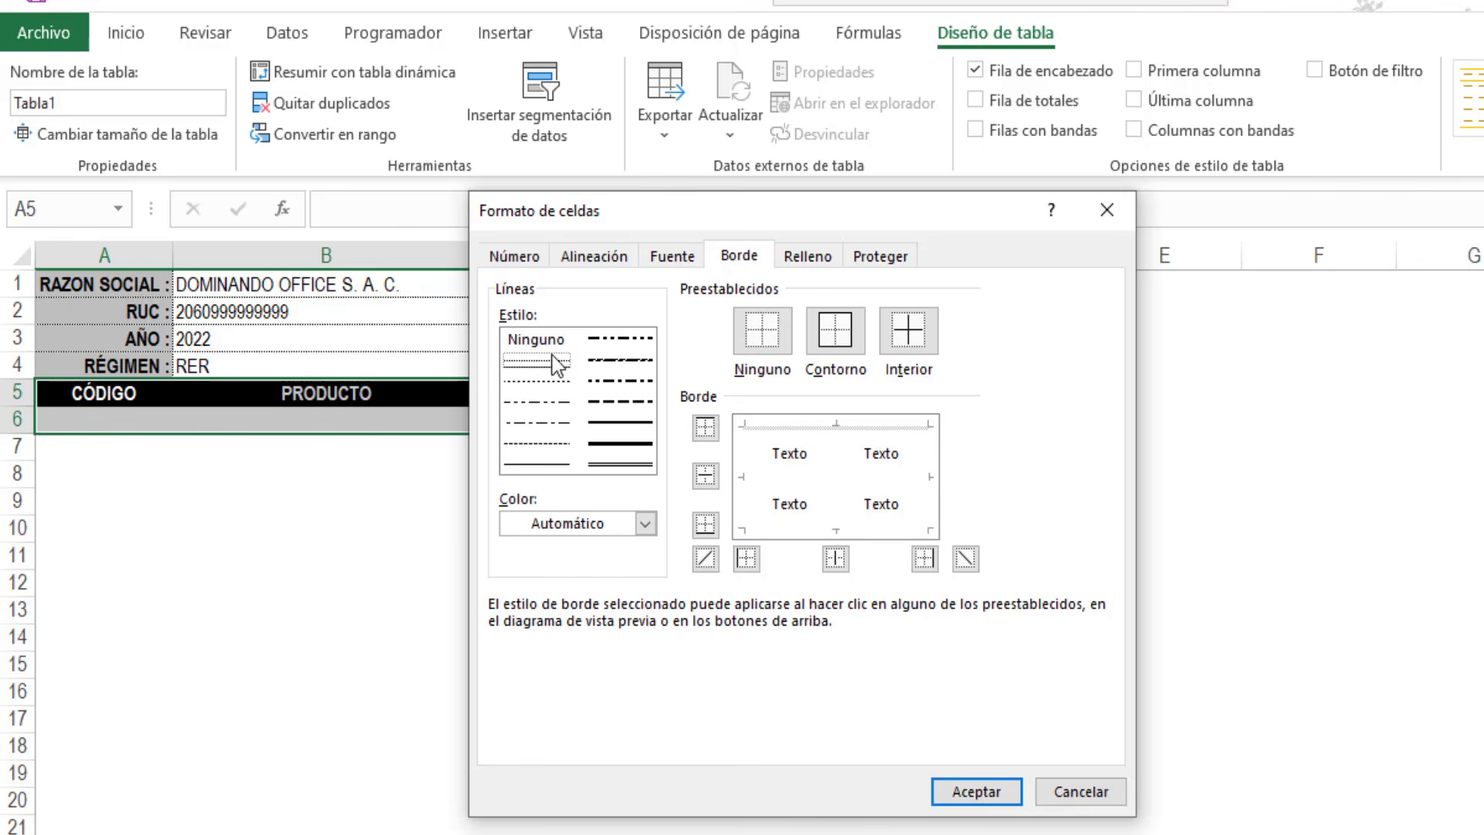
{"action": "left_click", "coordinate": [828, 333]}
{"action": "left_click", "coordinate": [920, 344]}
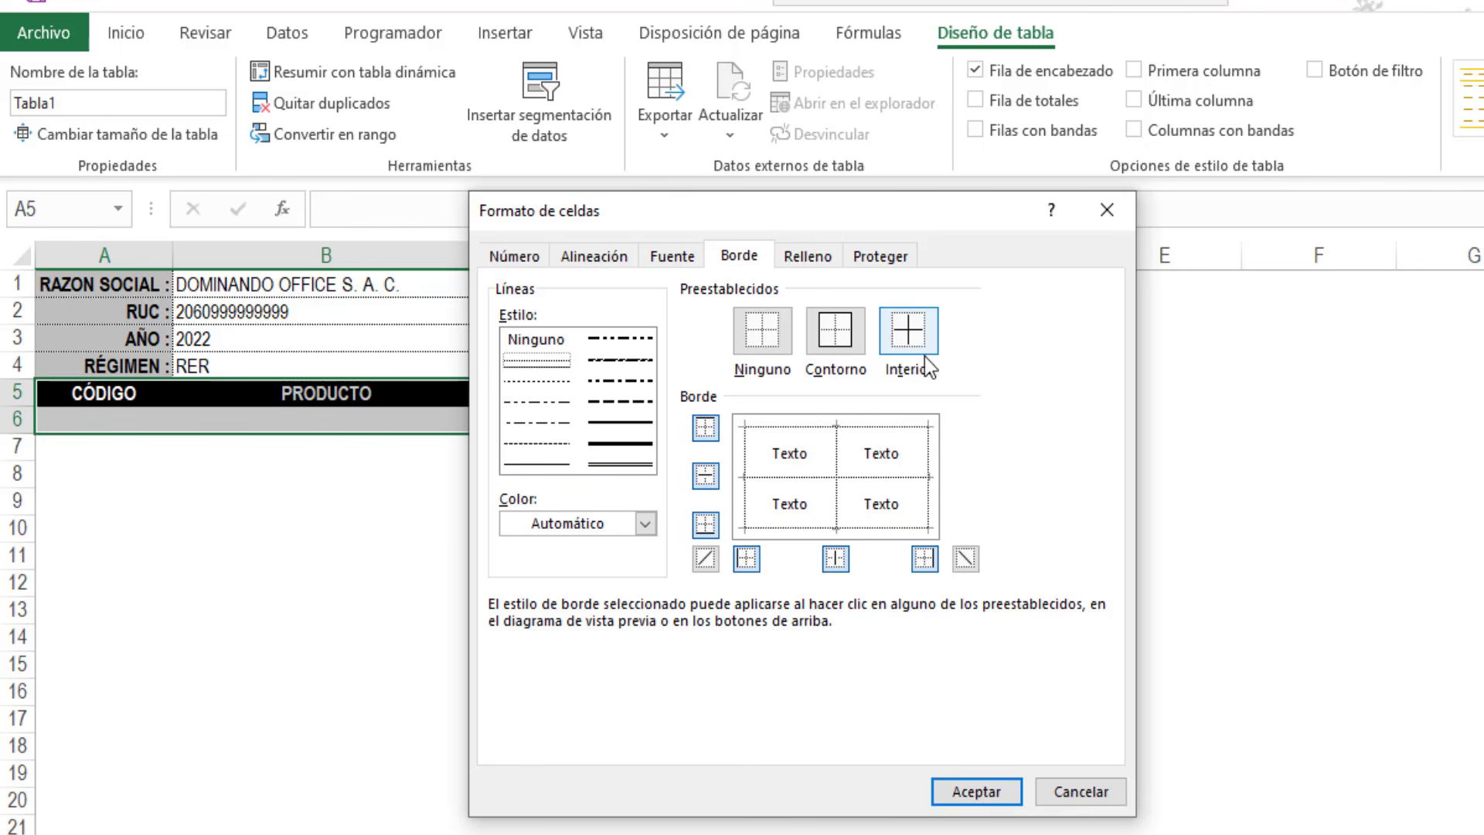
{"action": "left_click", "coordinate": [975, 791]}
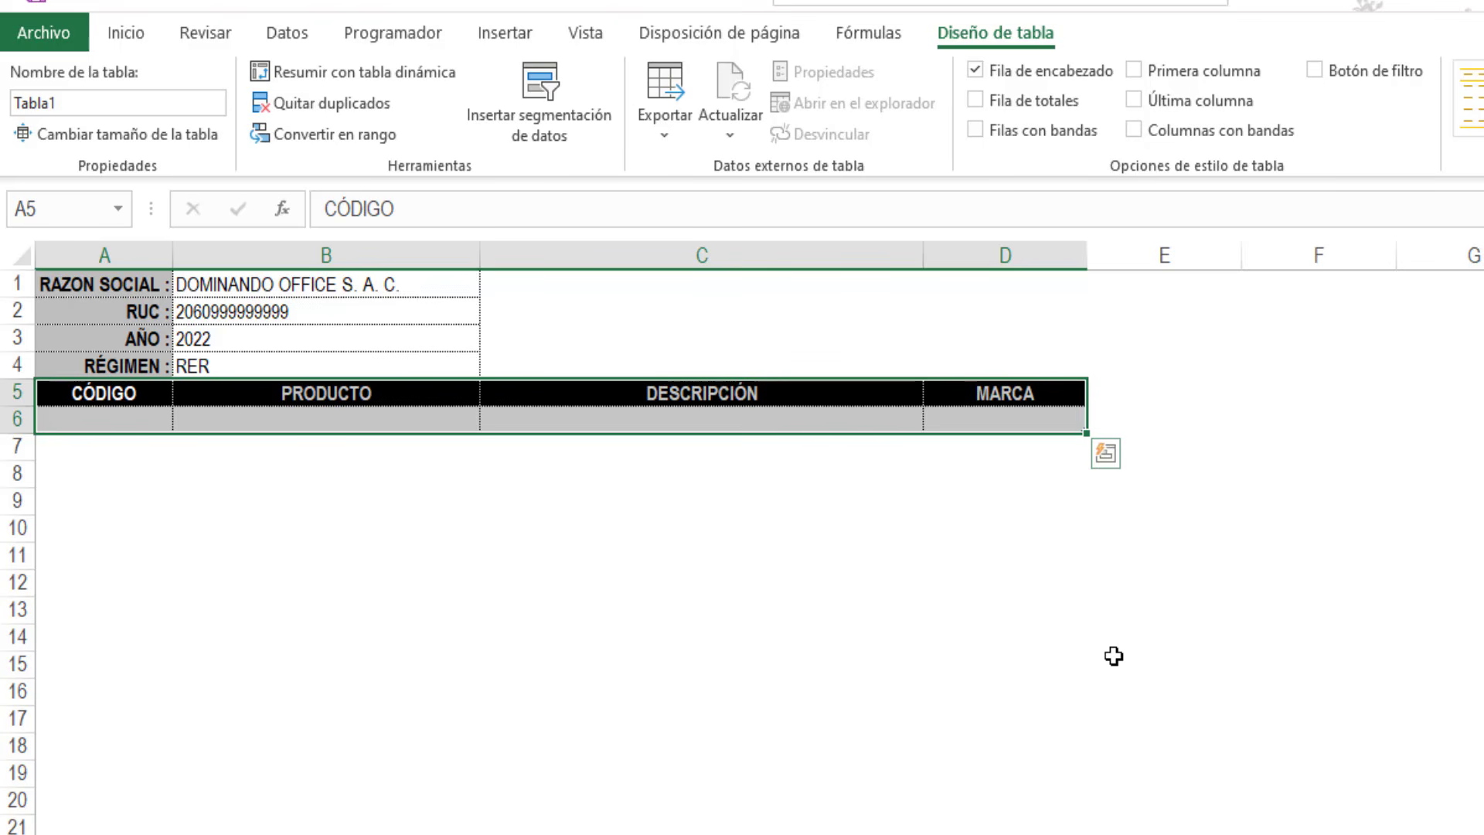
Step: Name the table PRODUCTOS and type the product names down column B, from DOMINANDO OFFICE to LIMA
{"action": "left_click", "coordinate": [65, 104]}
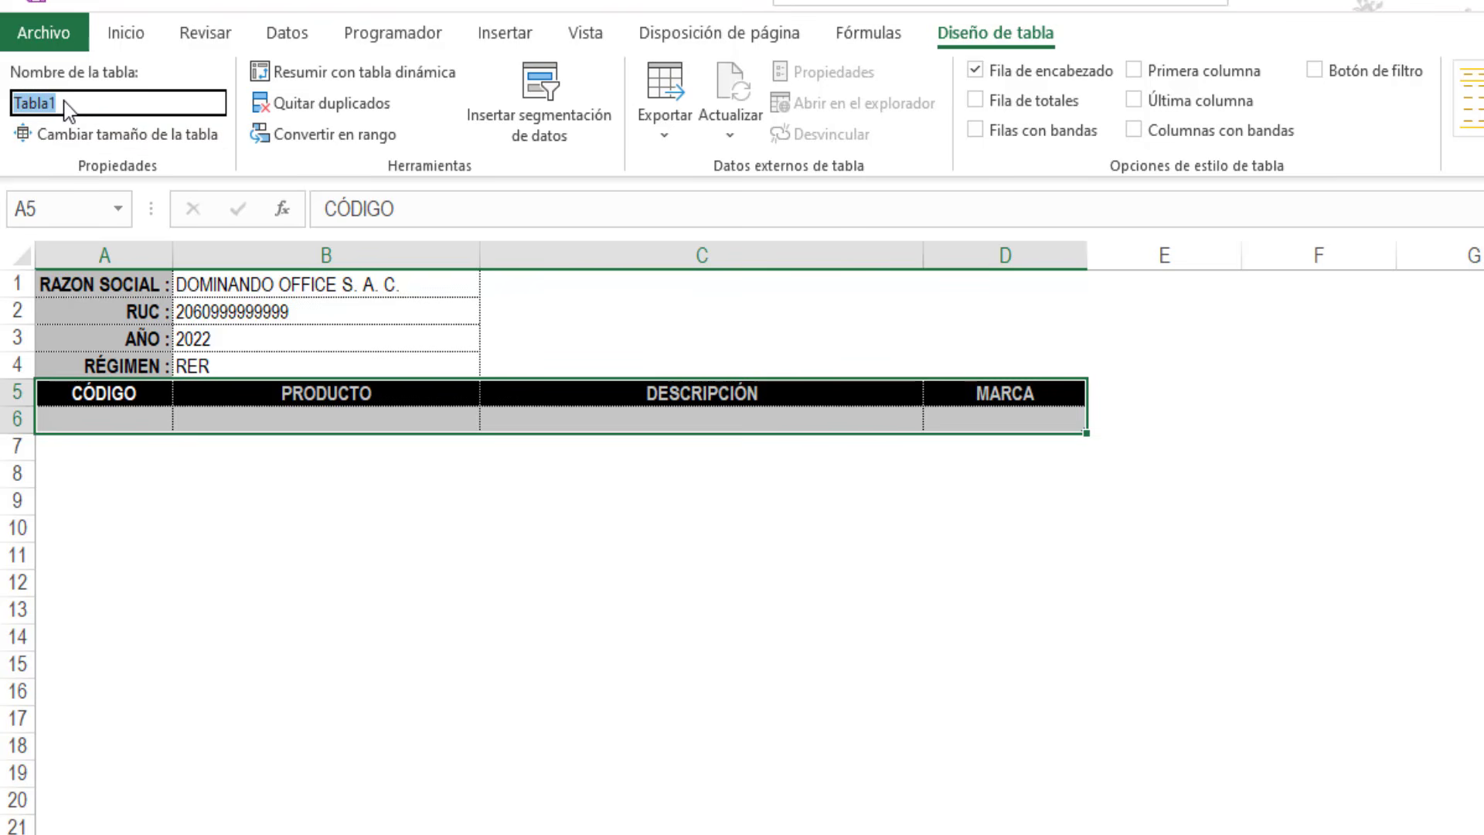
{"action": "type", "text": "PRODUCTOS"}
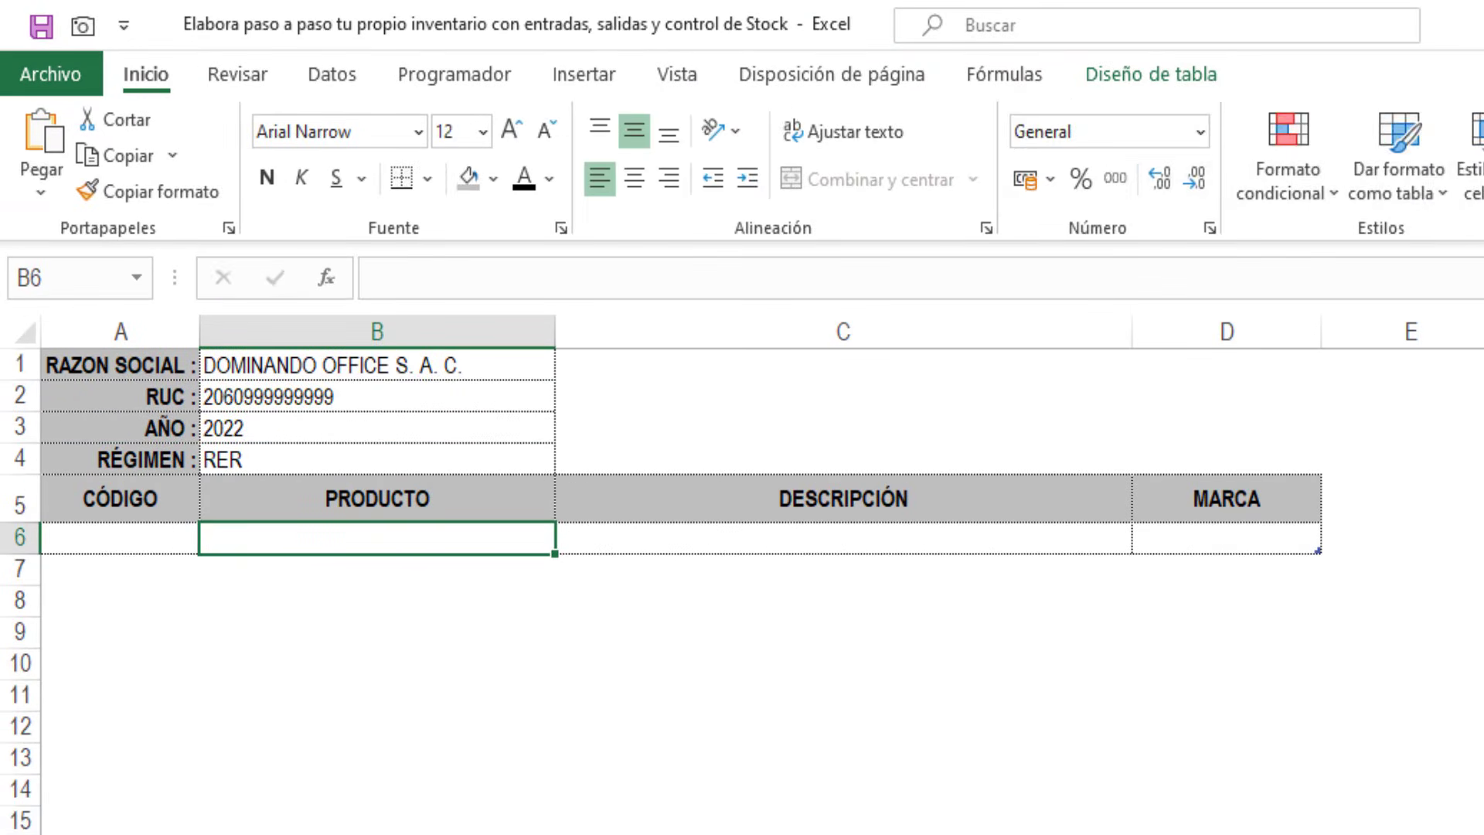
{"action": "type", "text": "DOMINANDO OFFICE"}
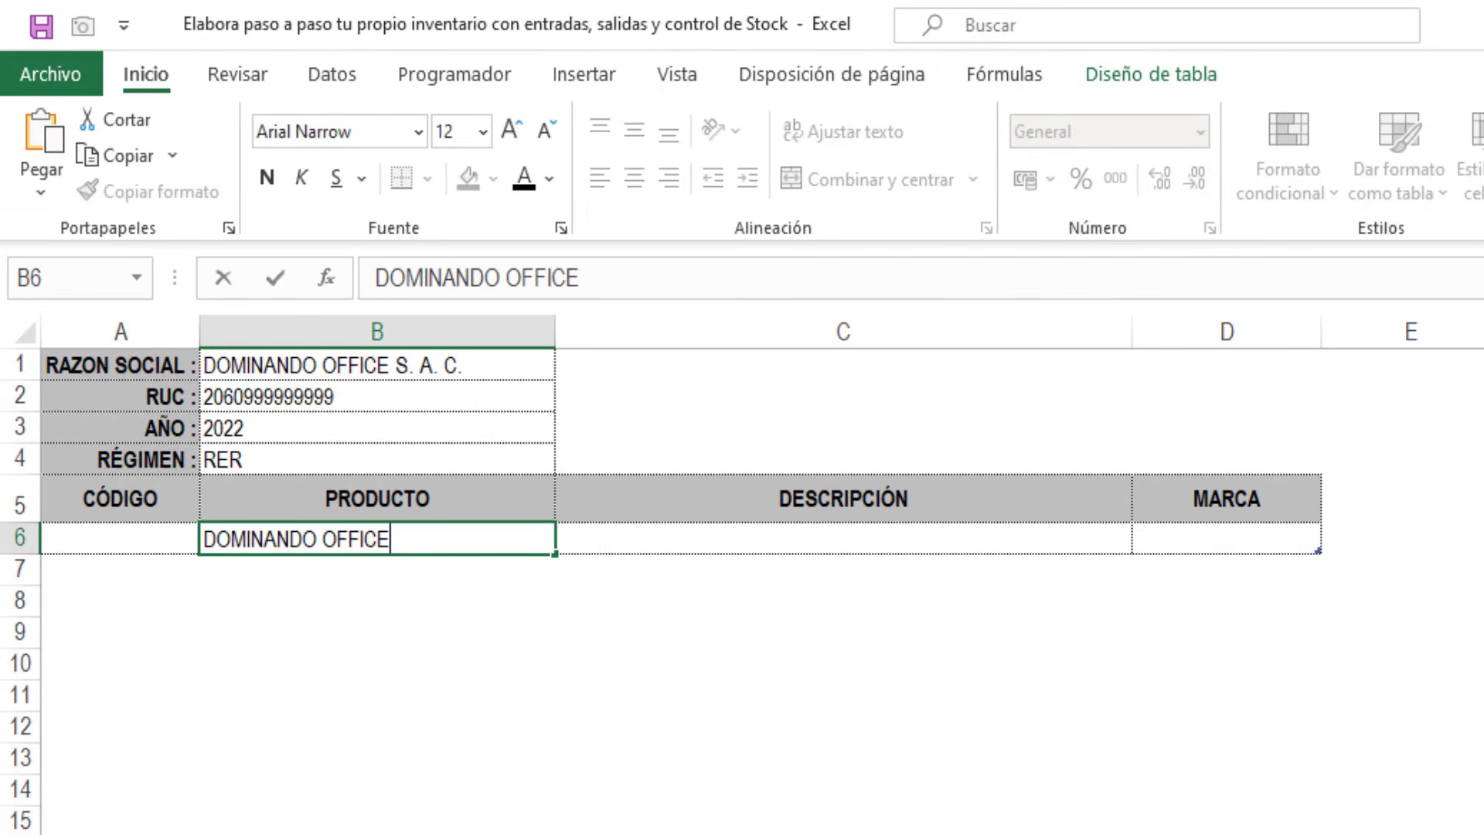
{"action": "key", "text": "Return"}
{"action": "type", "text": "OFFICE"}
{"action": "key", "text": "Return"}
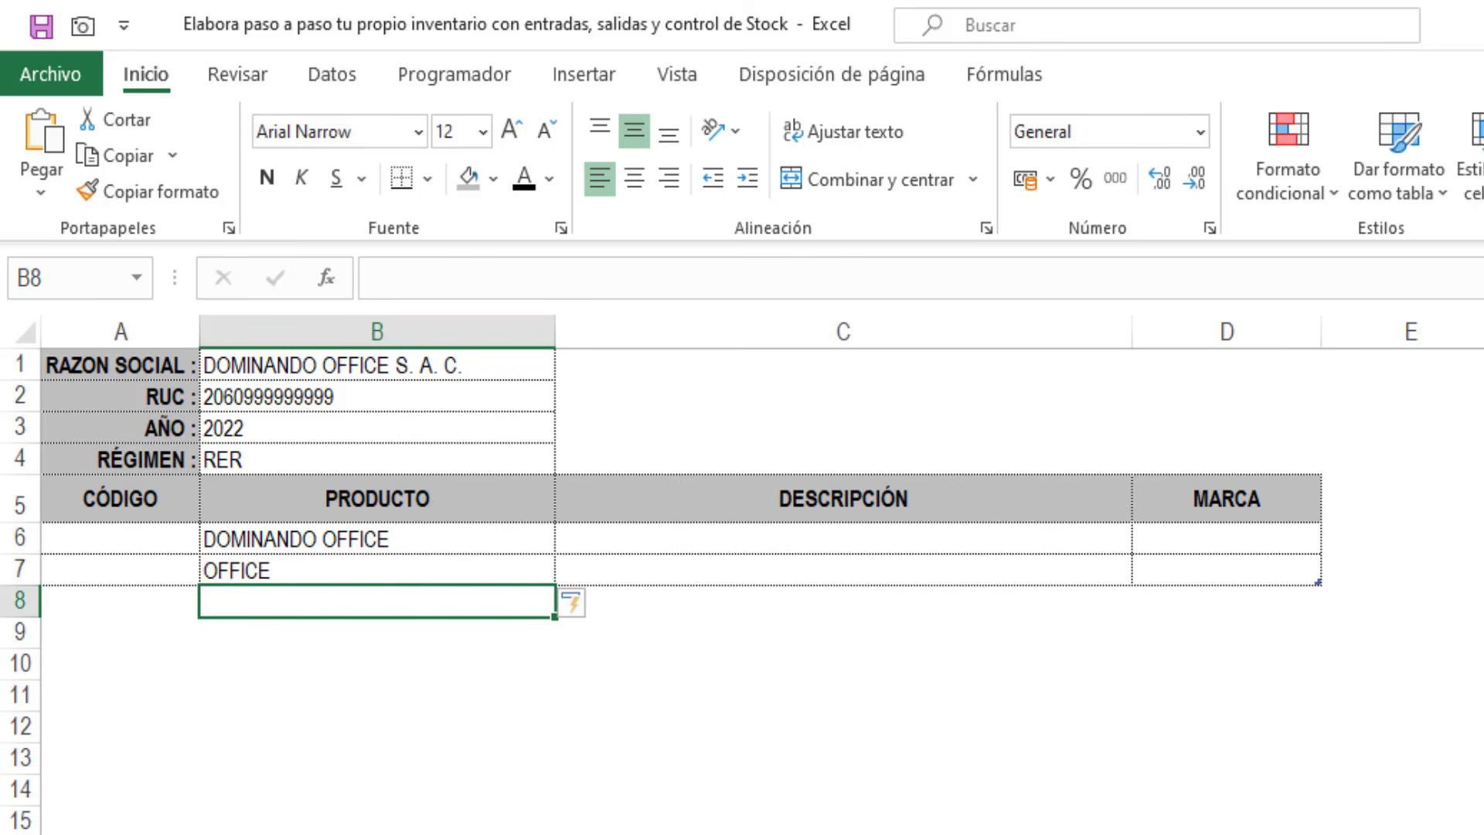
{"action": "type", "text": "EXCEL"}
{"action": "key", "text": "Return"}
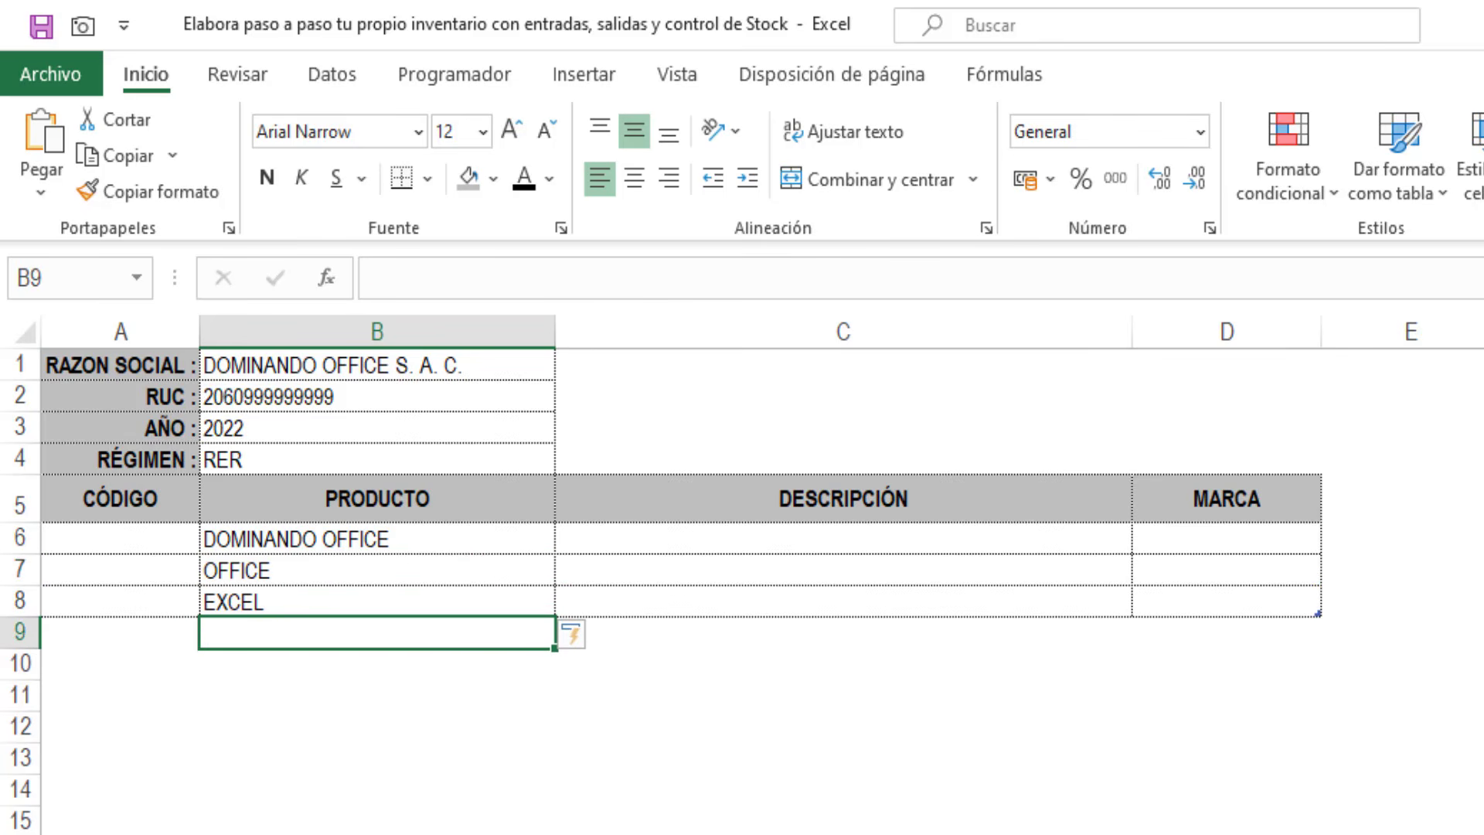
{"action": "type", "text": "MANZANA"}
{"action": "key", "text": "Return"}
{"action": "type", "text": "PERA"}
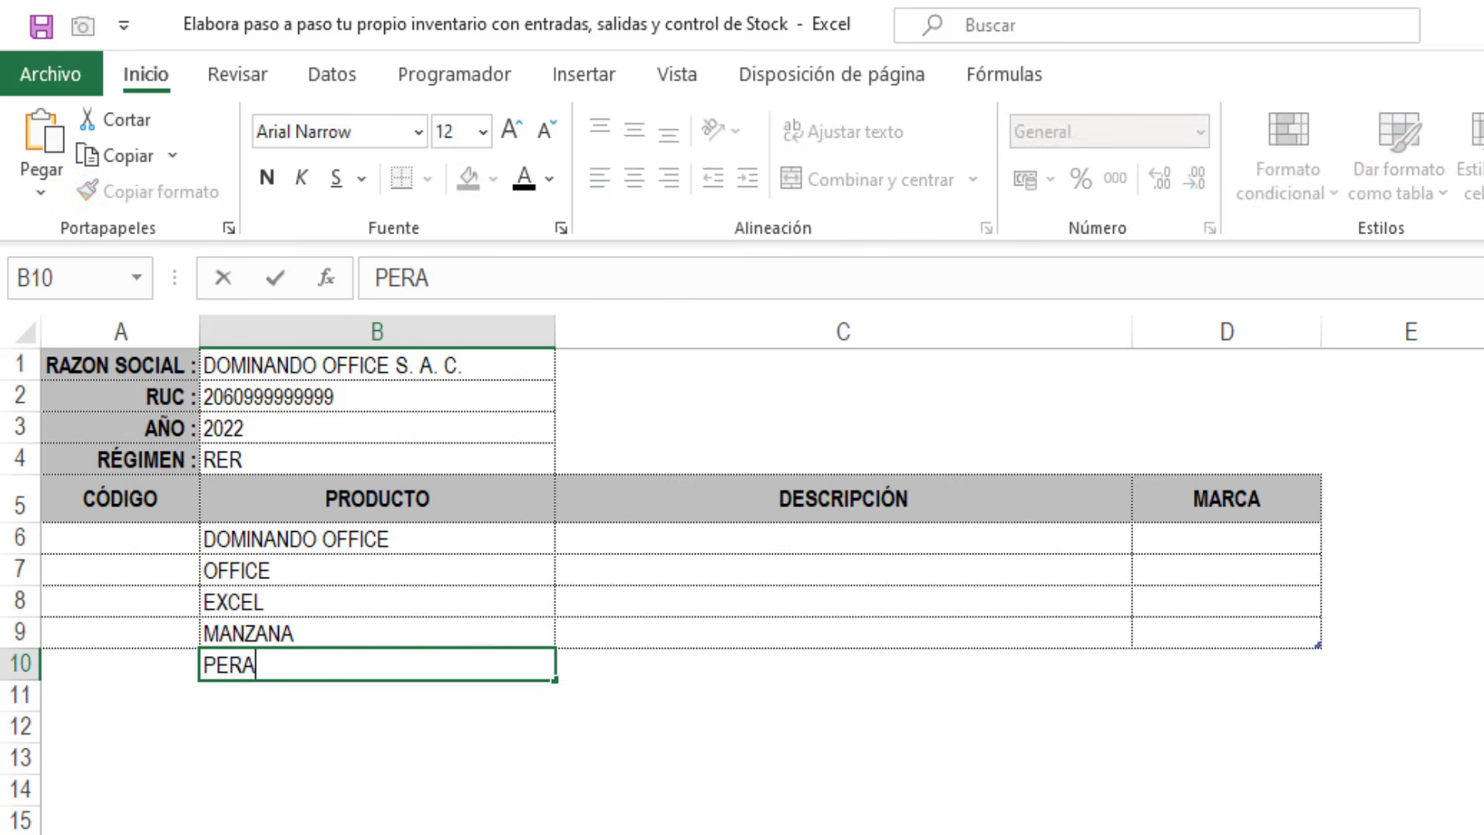
{"action": "key", "text": "Return"}
{"action": "type", "text": "MARACUYÁ"}
{"action": "key", "text": "Return"}
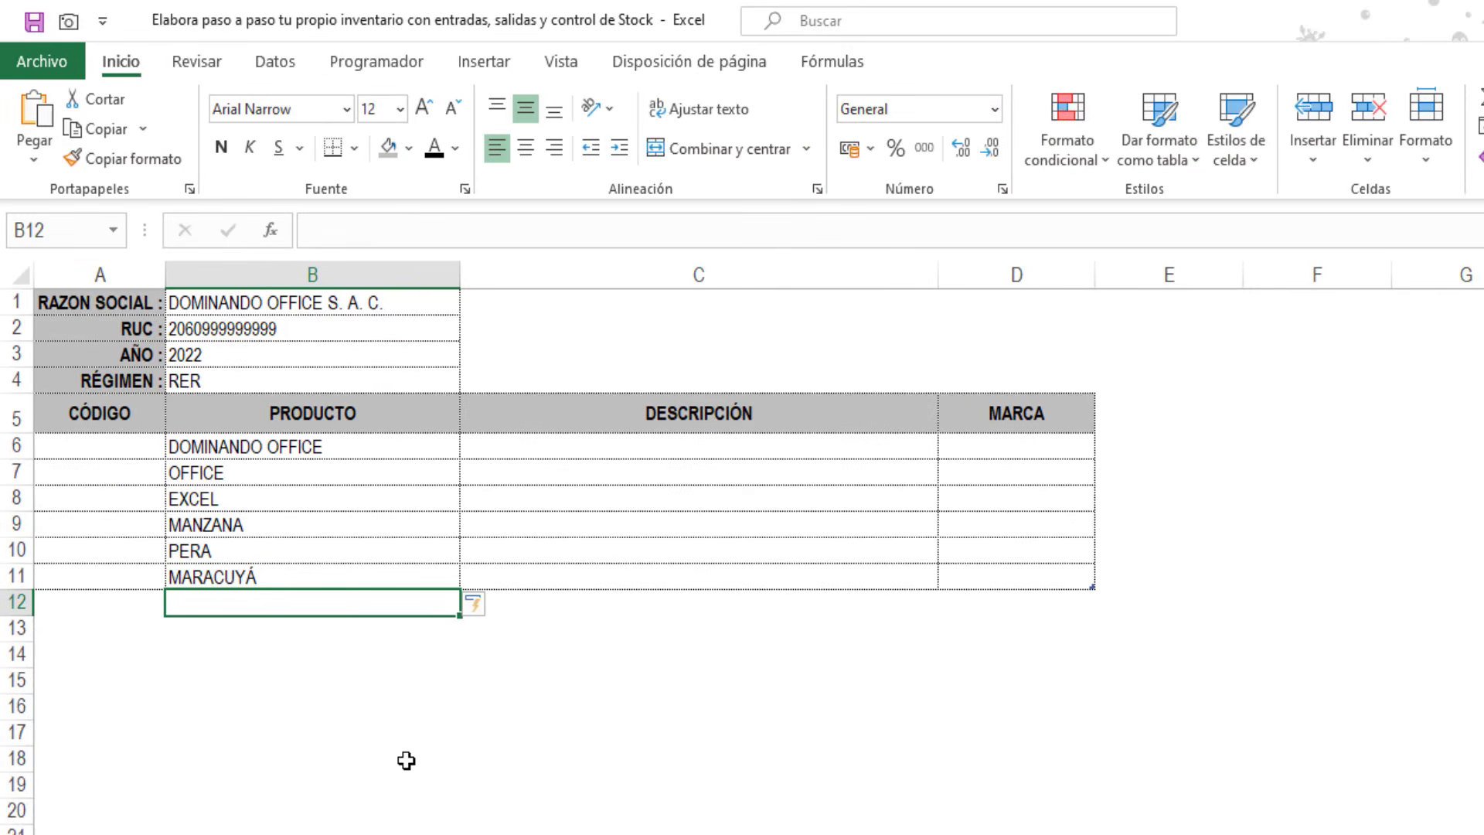
{"action": "type", "text": "TOMATE"}
{"action": "key", "text": "Return"}
{"action": "type", "text": "LIMA"}
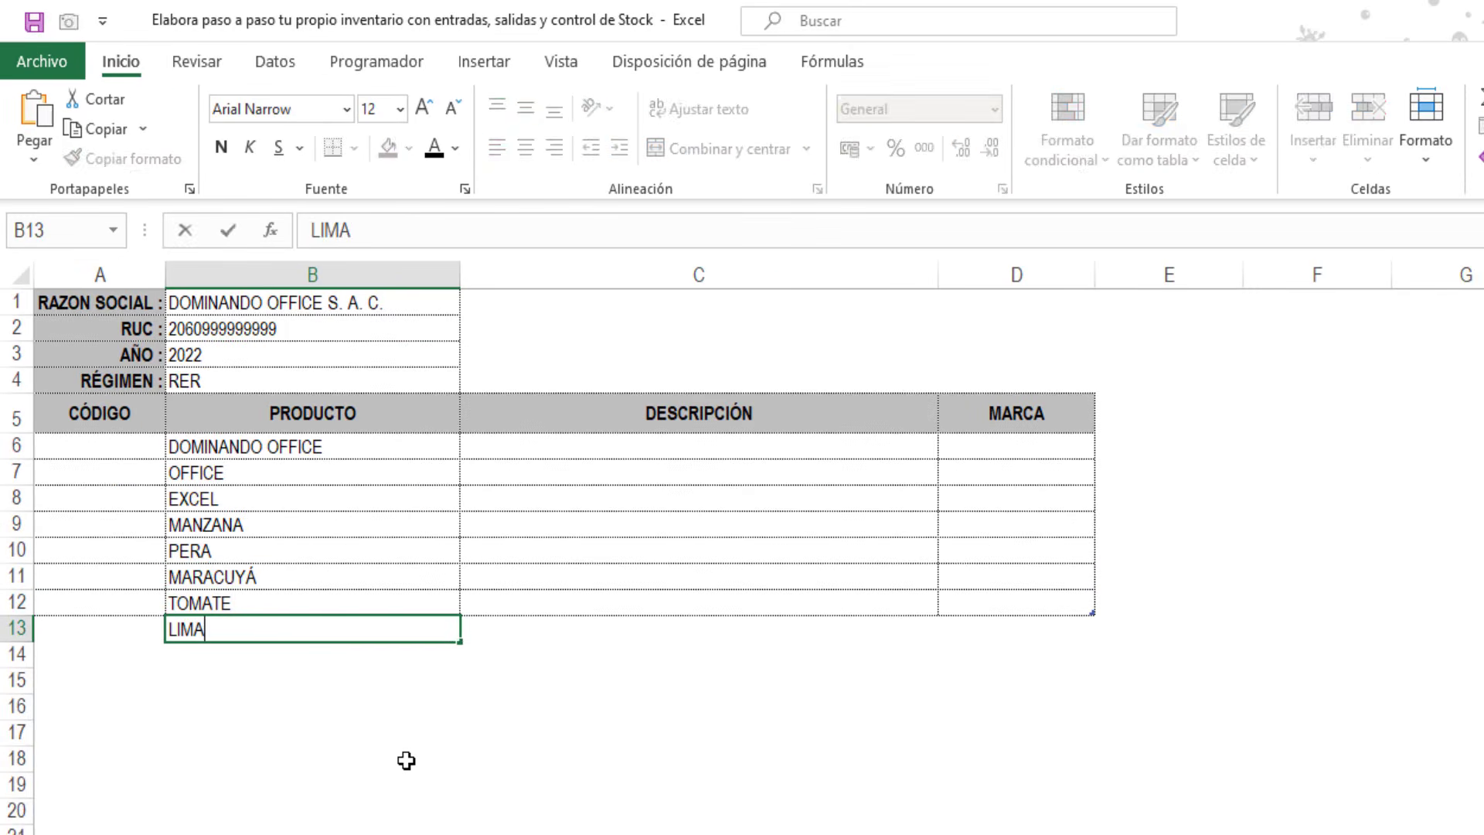
{"action": "key", "text": "Return"}
Step: Enter descriptions from C6: PAQUETE DE 12 UND, CAJA DE 20 KG, PAQUETE DE 12 KG, JABA DE 21 KG, OTROS
{"action": "left_click", "coordinate": [602, 448]}
{"action": "type", "text": "PAQUETE DE 12 UND"}
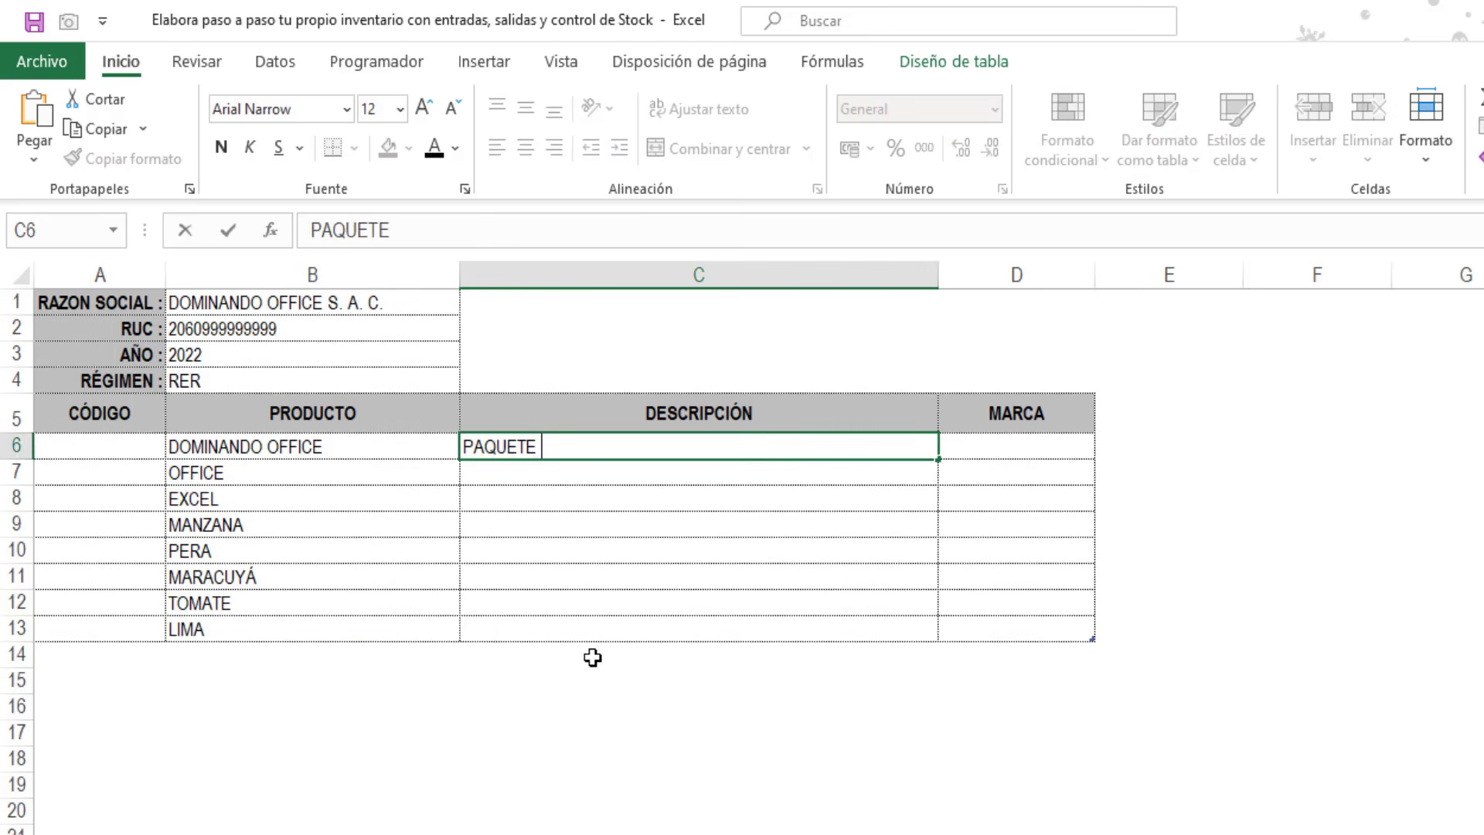
{"action": "key", "text": "Return"}
{"action": "type", "text": "CAJA DE 20 KG"}
{"action": "key", "text": "Return"}
{"action": "type", "text": "PAQUETE DE 12 KG"}
{"action": "key", "text": "Return"}
{"action": "type", "text": "JABA DE 21 KG"}
{"action": "key", "text": "Return"}
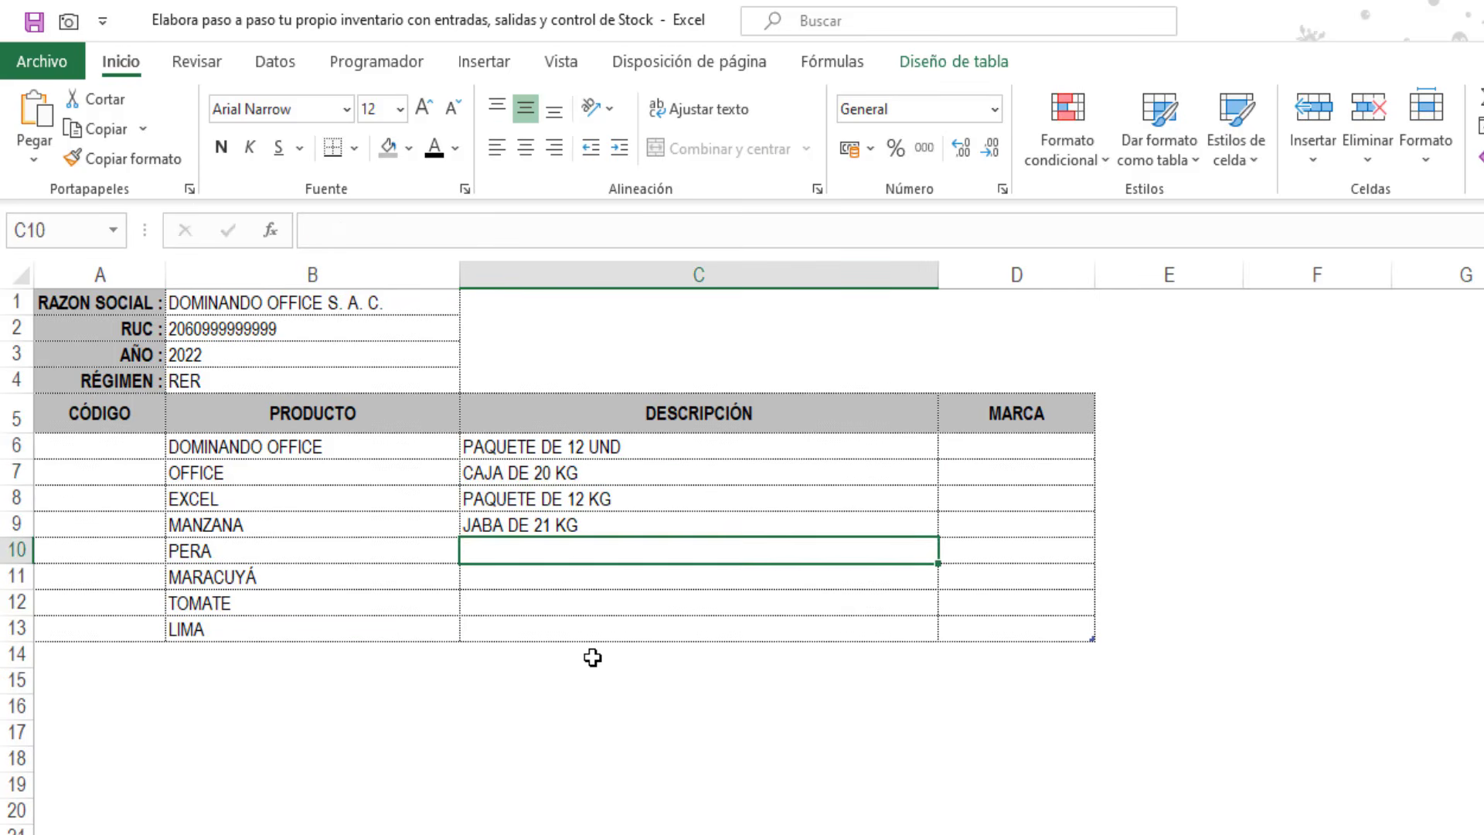
{"action": "type", "text": "OTROS OTROS TOROS OTROS"}
{"action": "key", "text": "Return"}
Step: Enter DOMINANDO OFFICE as the brand in D6, fill it down to row 13 and widen column D
{"action": "left_click", "coordinate": [1018, 447]}
{"action": "type", "text": "DOMINAD"}
{"action": "key", "text": "BackSpace"}
{"action": "type", "text": "NDO OFFICE"}
{"action": "key", "text": "Return"}
{"action": "left_click", "coordinate": [1018, 447]}
{"action": "double_click", "coordinate": [1094, 460]}
{"action": "left_click_drag", "start_coordinate": [1095, 275], "coordinate": [1122, 275]}
{"action": "left_click", "coordinate": [698, 811]}
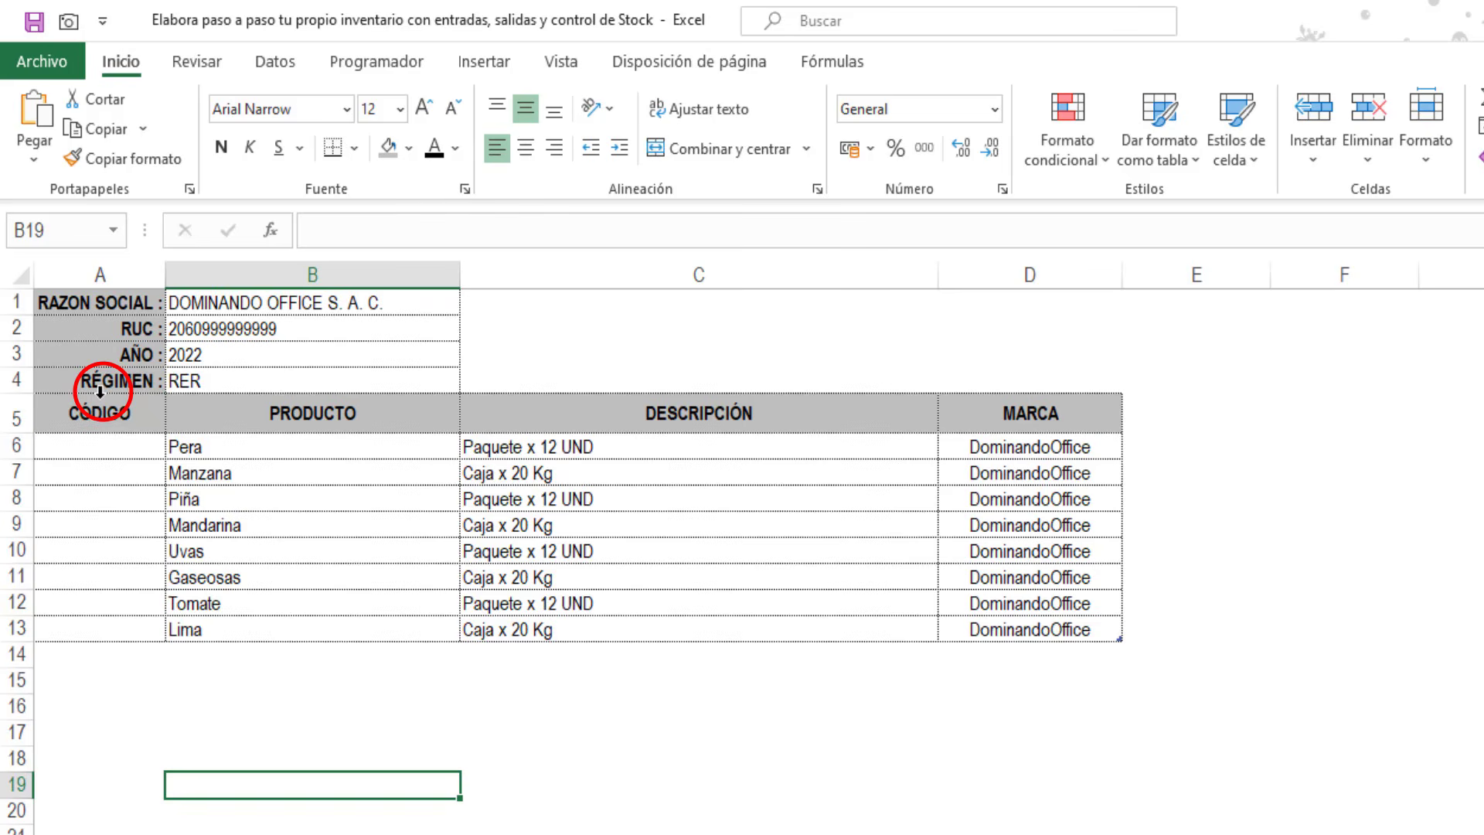
Step: Give the CÓDIGO cells the custom number format "DOFF"0000
{"action": "left_click", "coordinate": [99, 392]}
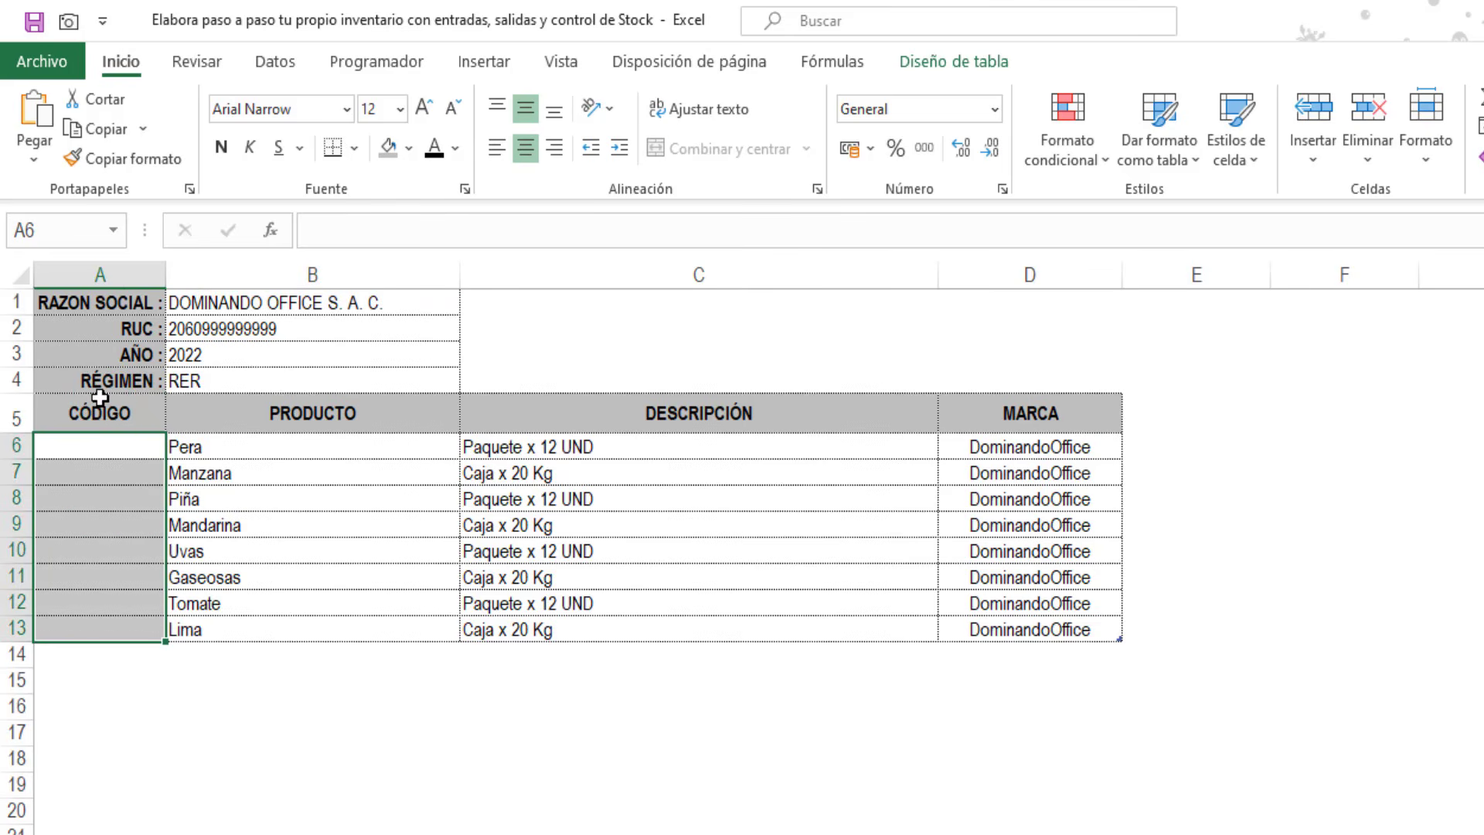
{"action": "key", "text": "ctrl+1"}
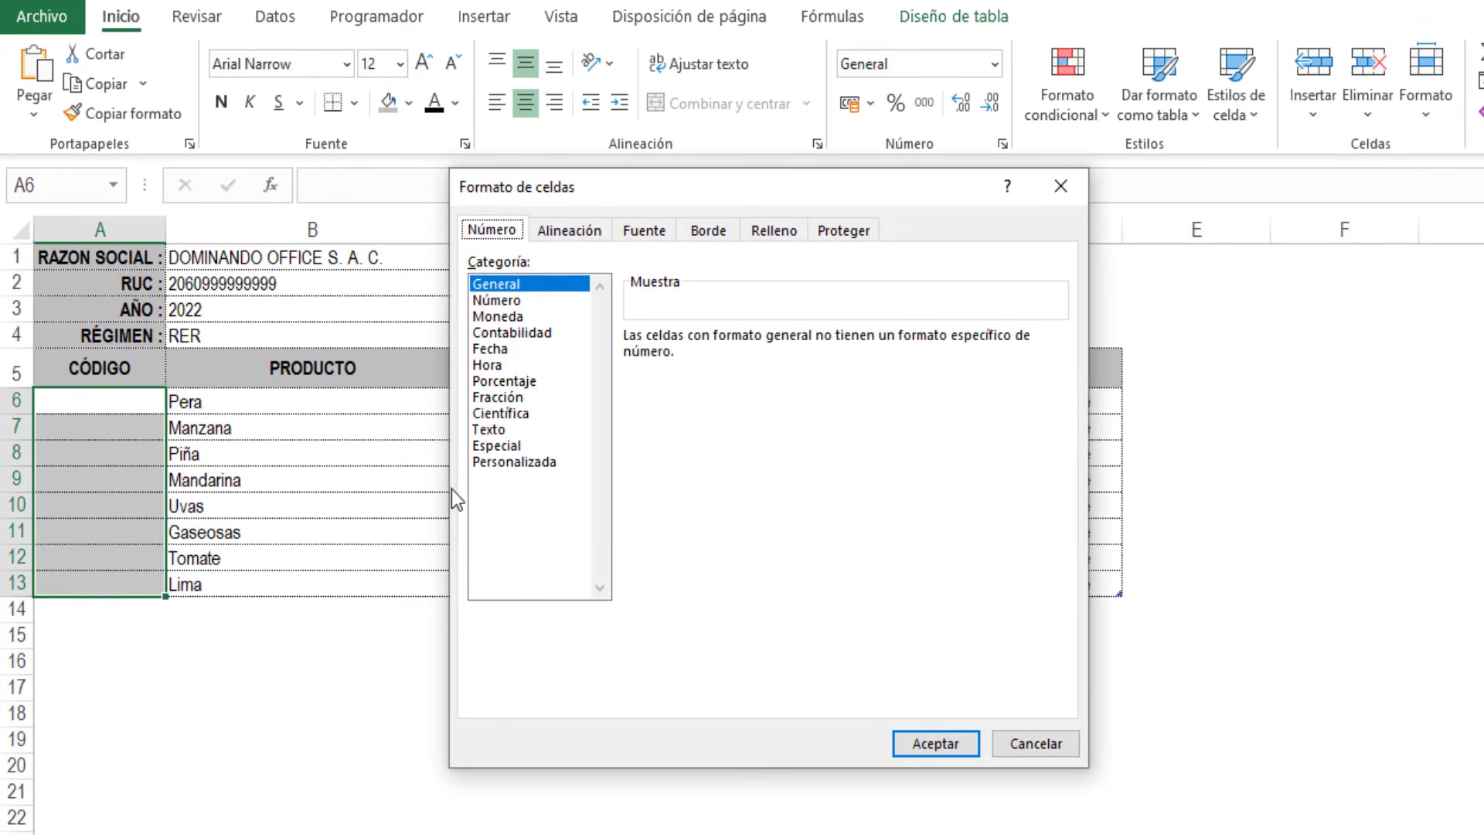
{"action": "left_click", "coordinate": [504, 463]}
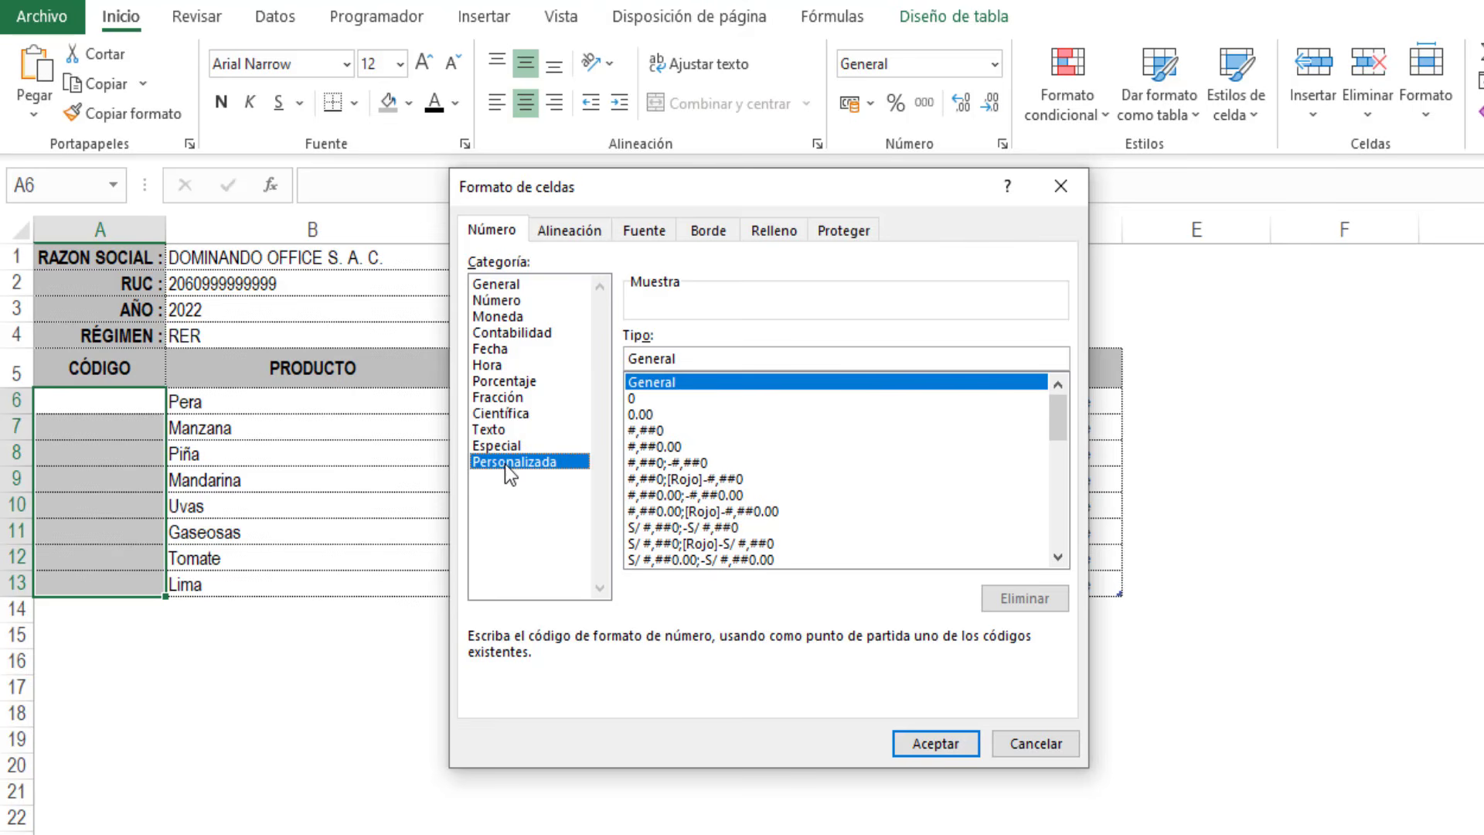
{"action": "left_click_drag", "start_coordinate": [696, 352], "coordinate": [618, 358]}
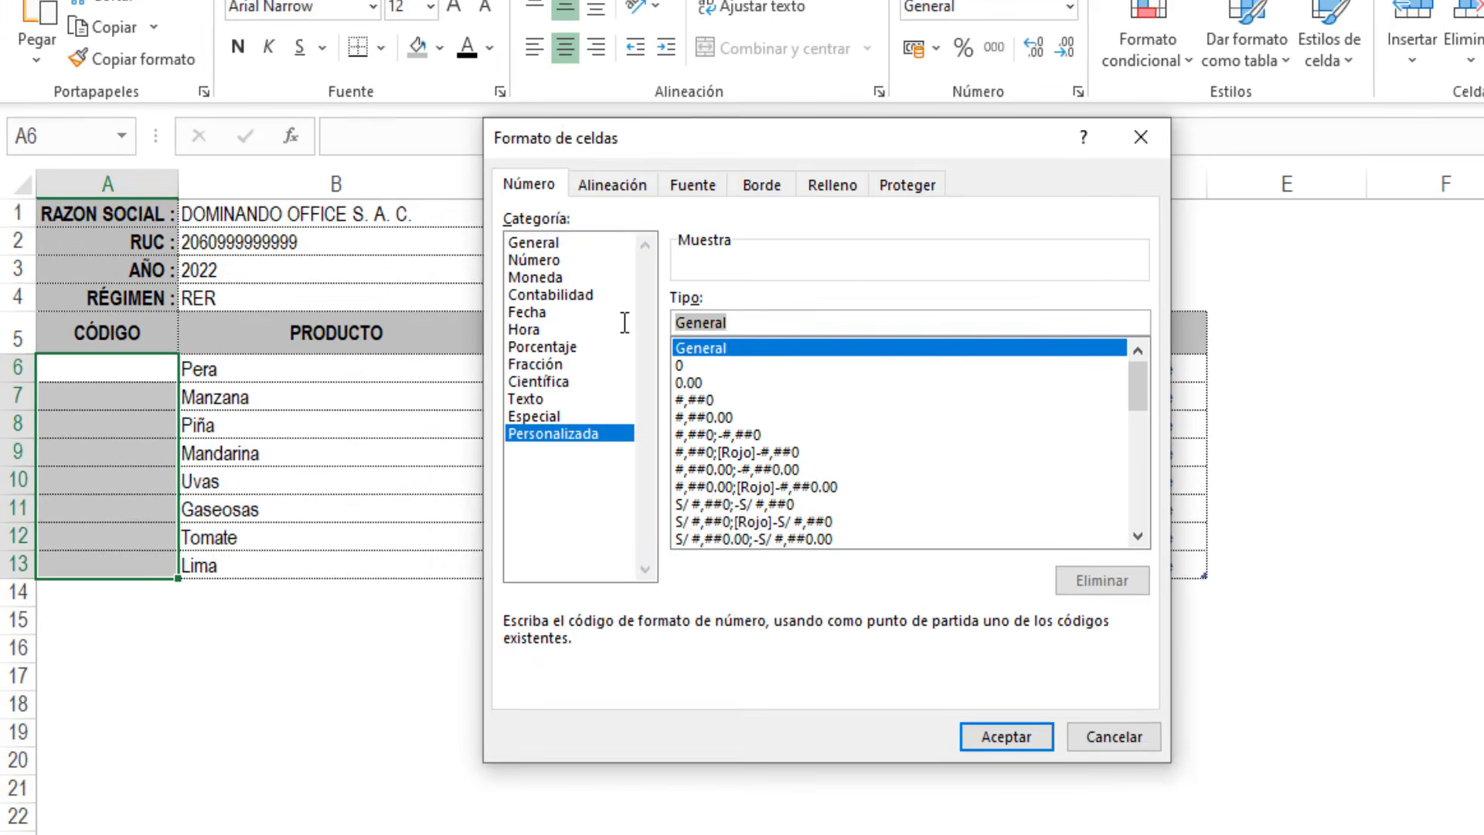
{"action": "key", "text": "BackSpace"}
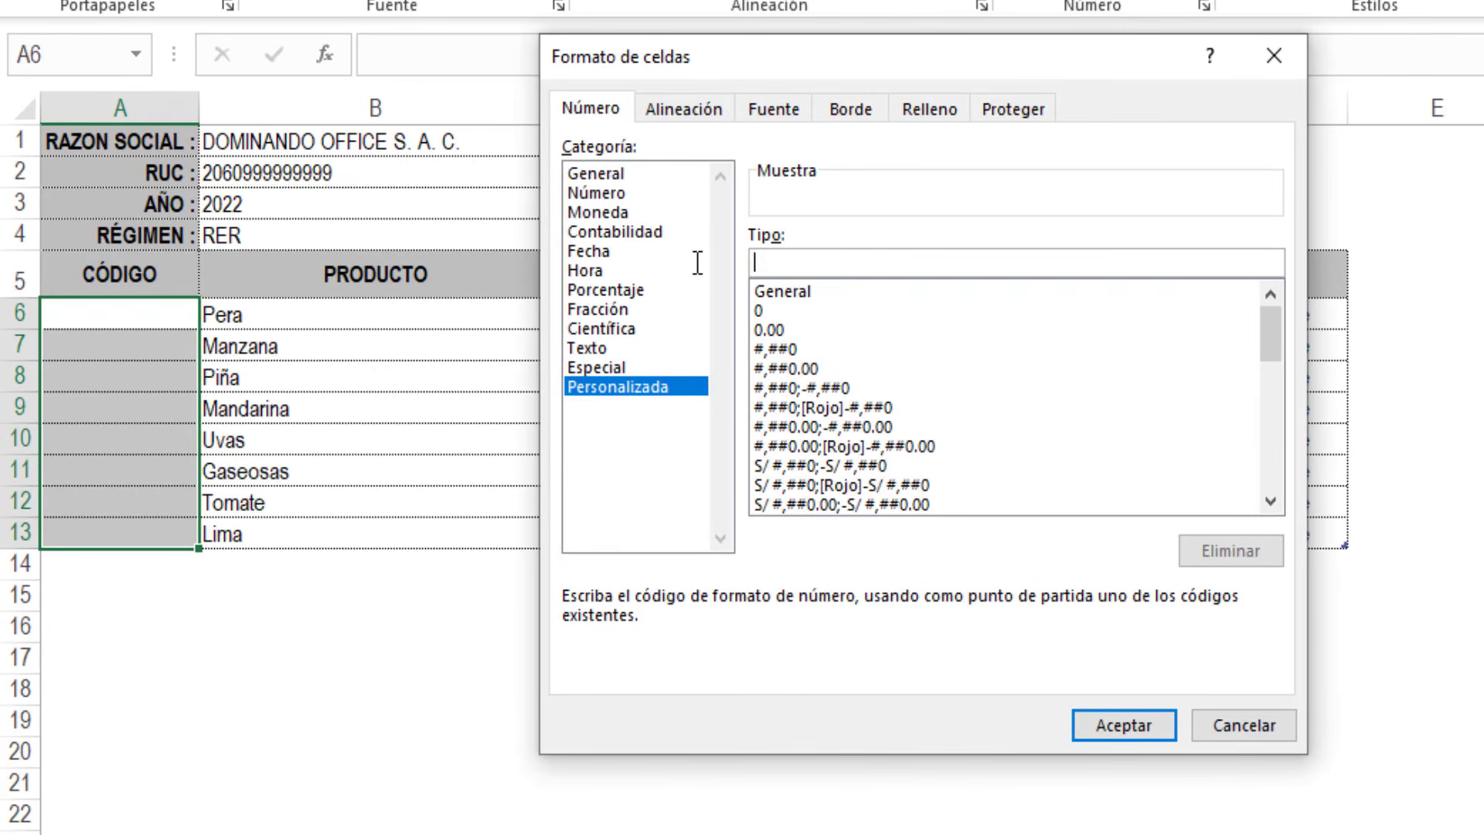
{"action": "type", "text": "\"DOFF"}
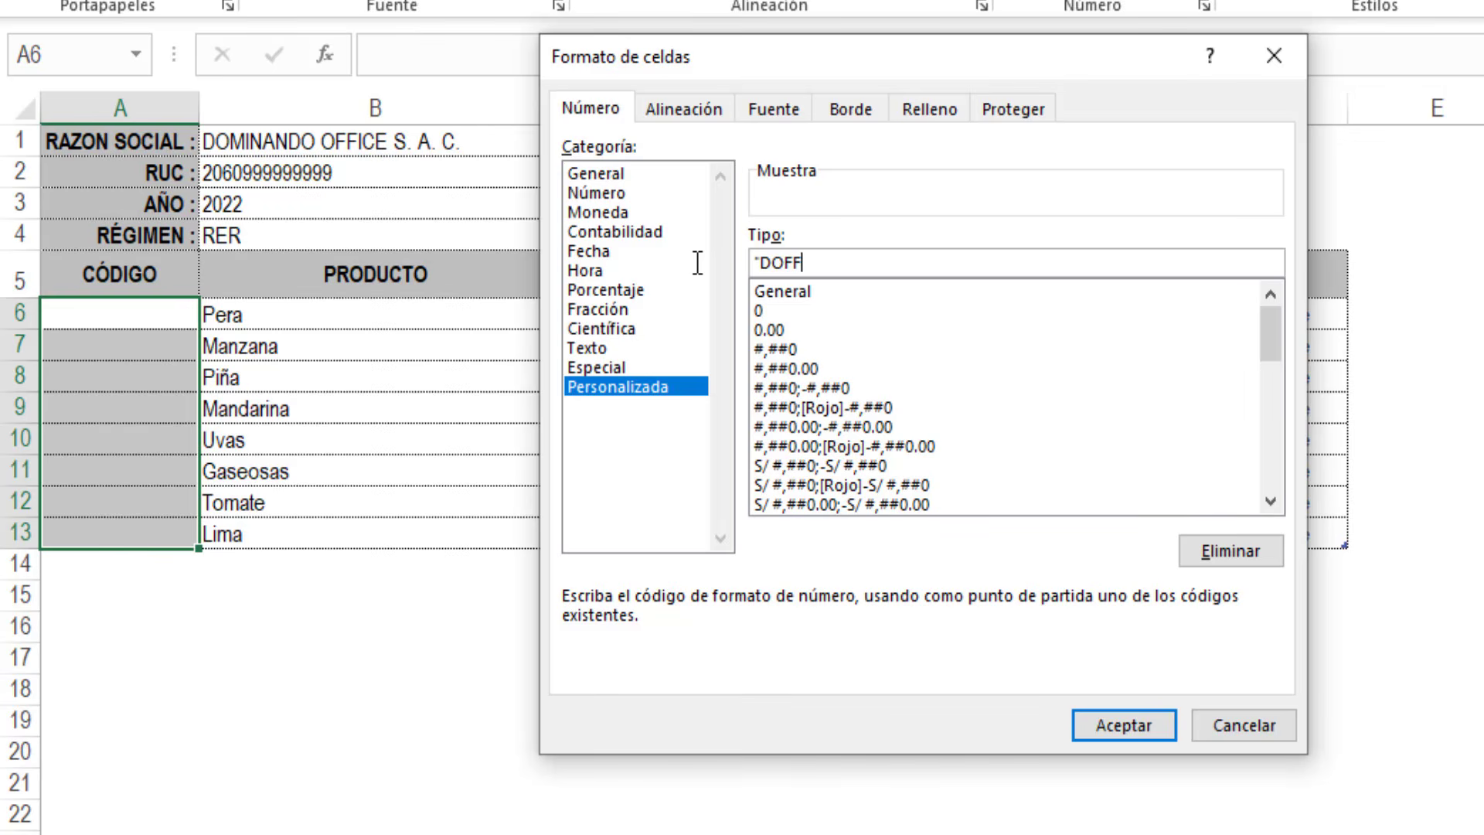
{"action": "type", "text": "\"0000"}
{"action": "left_click", "coordinate": [1118, 733]}
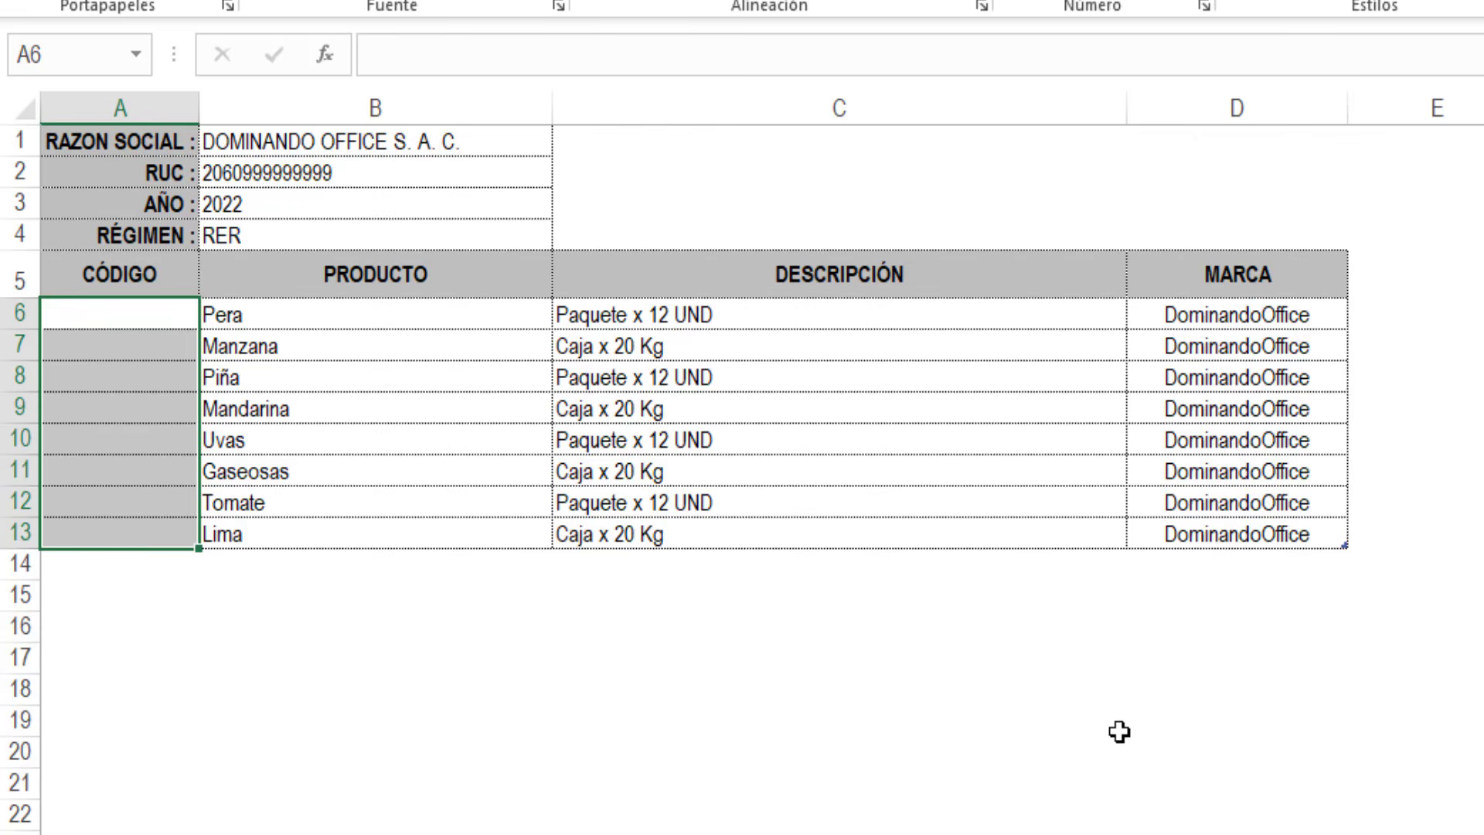
Step: Enter codes 1, 2 and 3 down column A from A6, showing as DOFF0001–DOFF0003
{"action": "left_click", "coordinate": [140, 316]}
{"action": "type", "text": "1"}
{"action": "key", "text": "Return"}
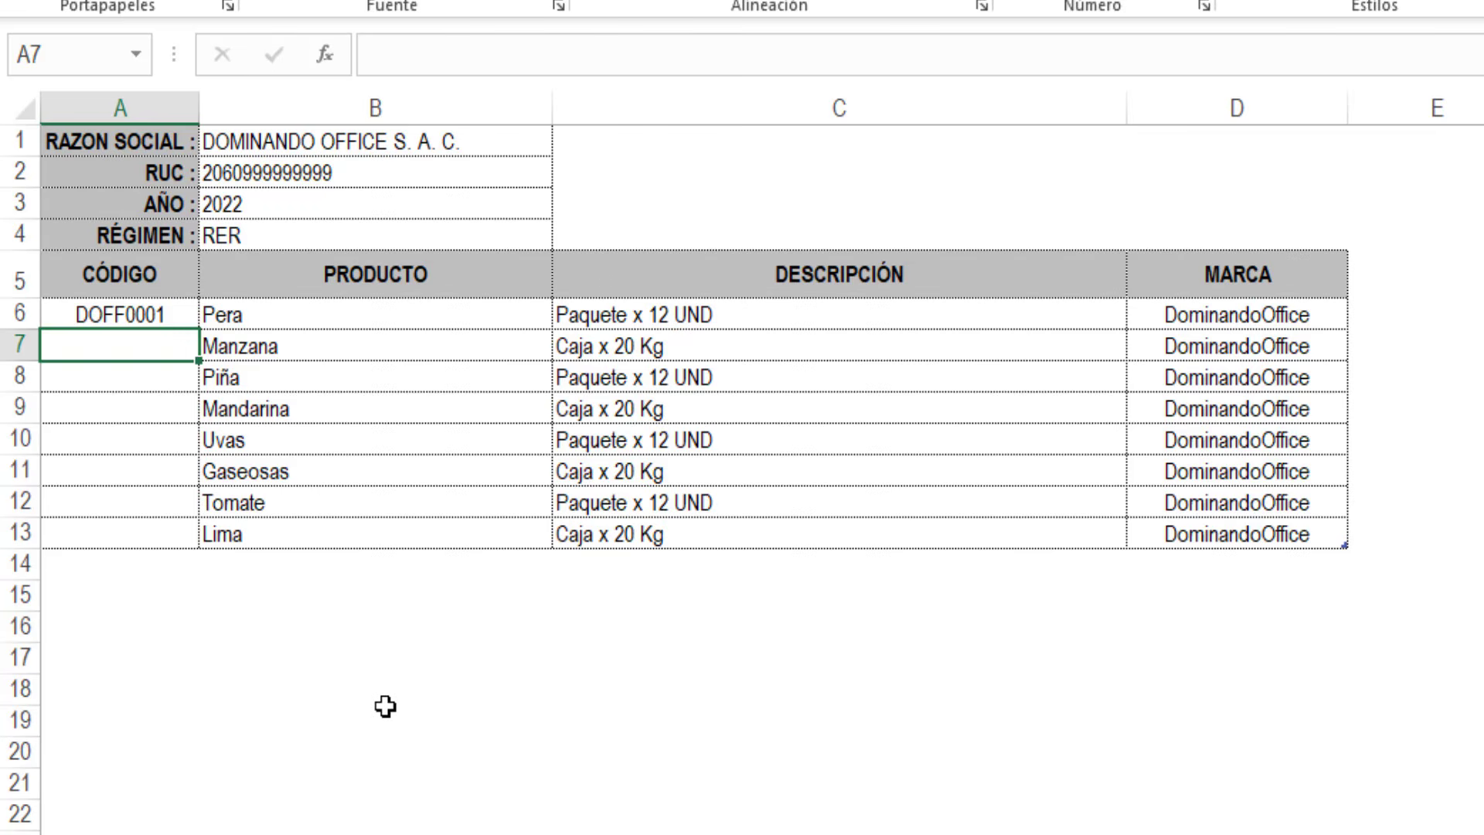
{"action": "type", "text": "2"}
{"action": "key", "text": "Return"}
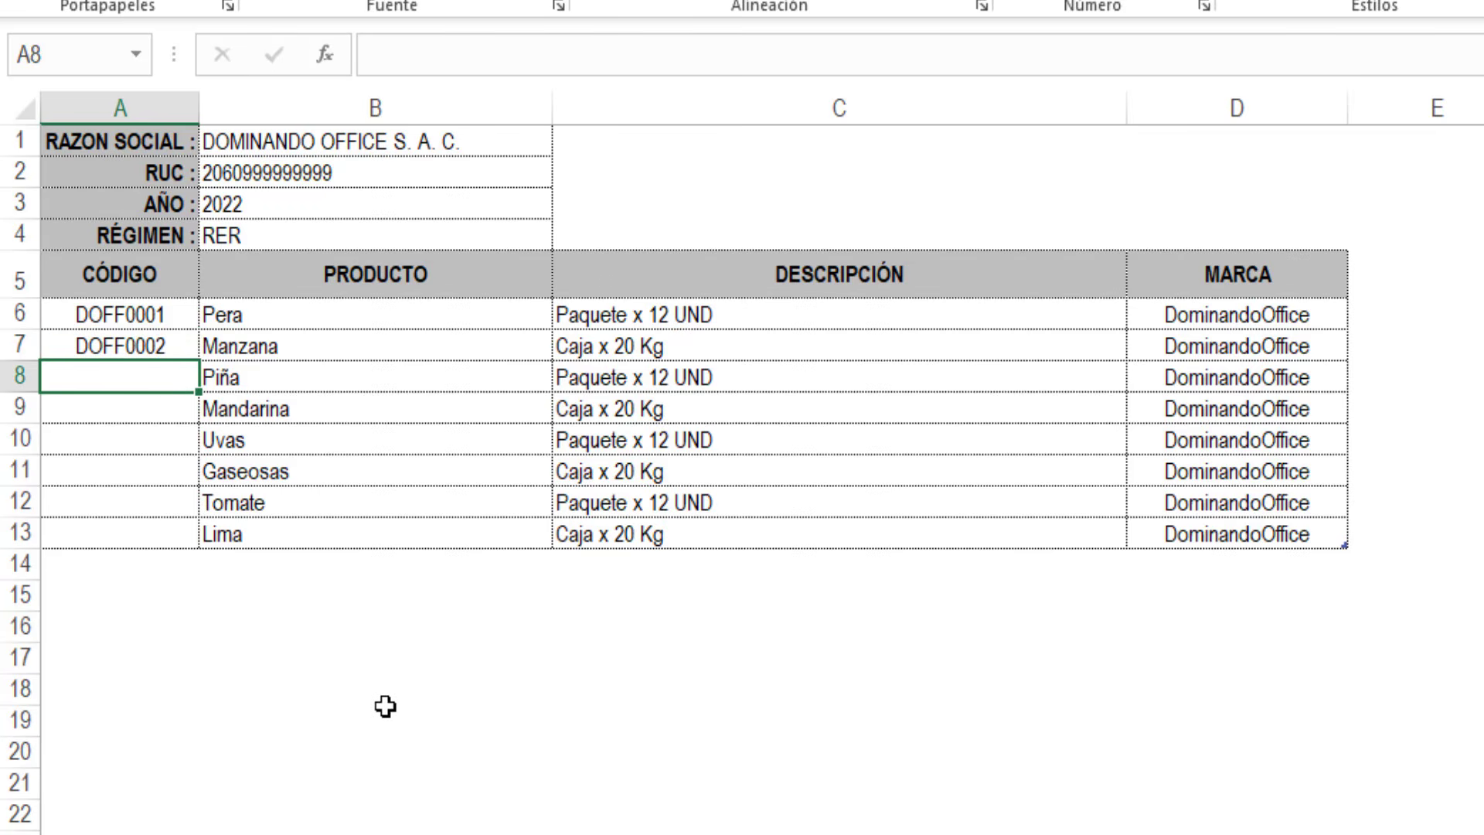
{"action": "type", "text": "3"}
{"action": "key", "text": "Return"}
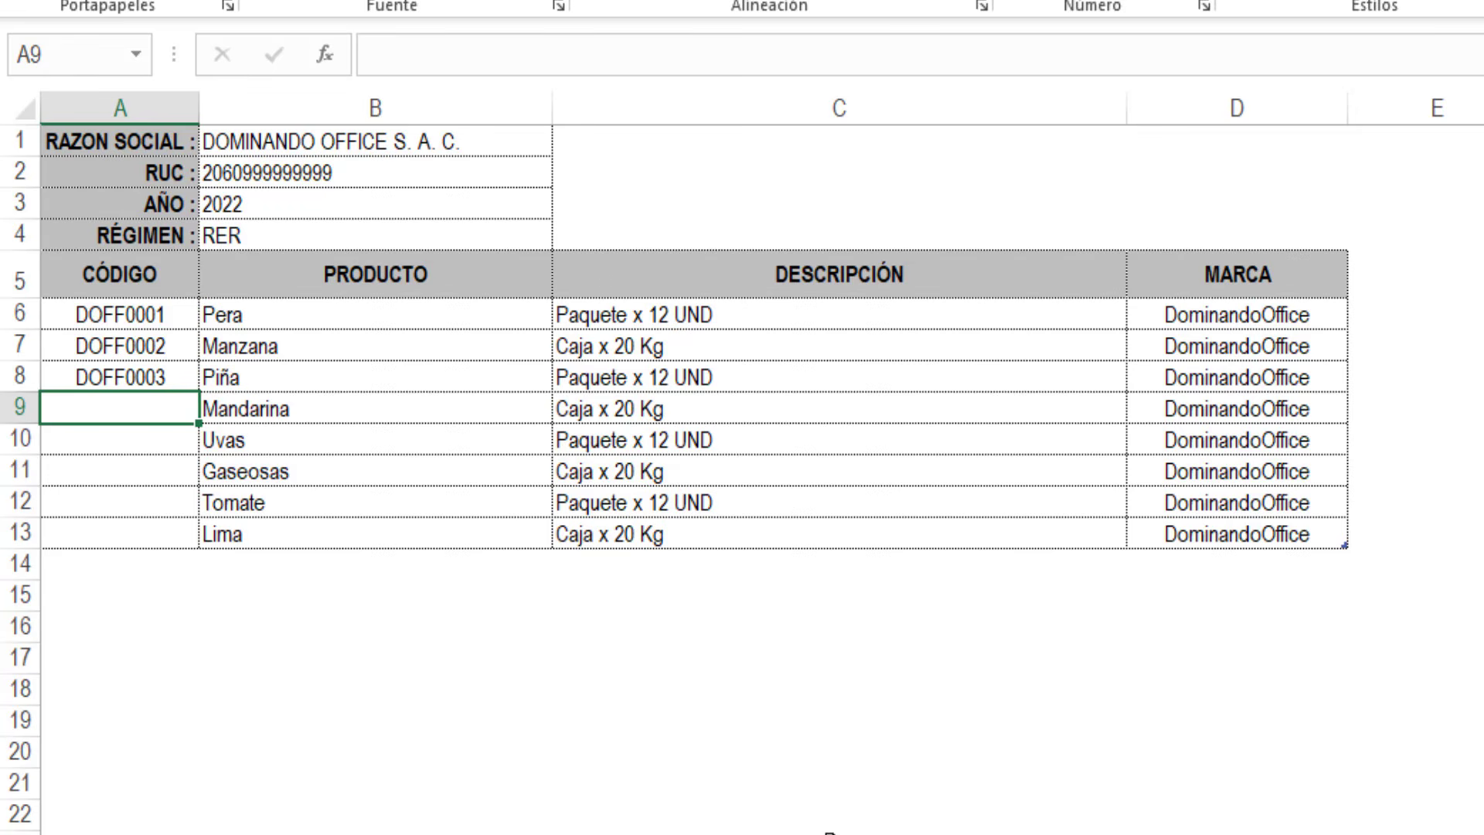
{"action": "key", "text": "Up"}
{"action": "key", "text": "Up"}
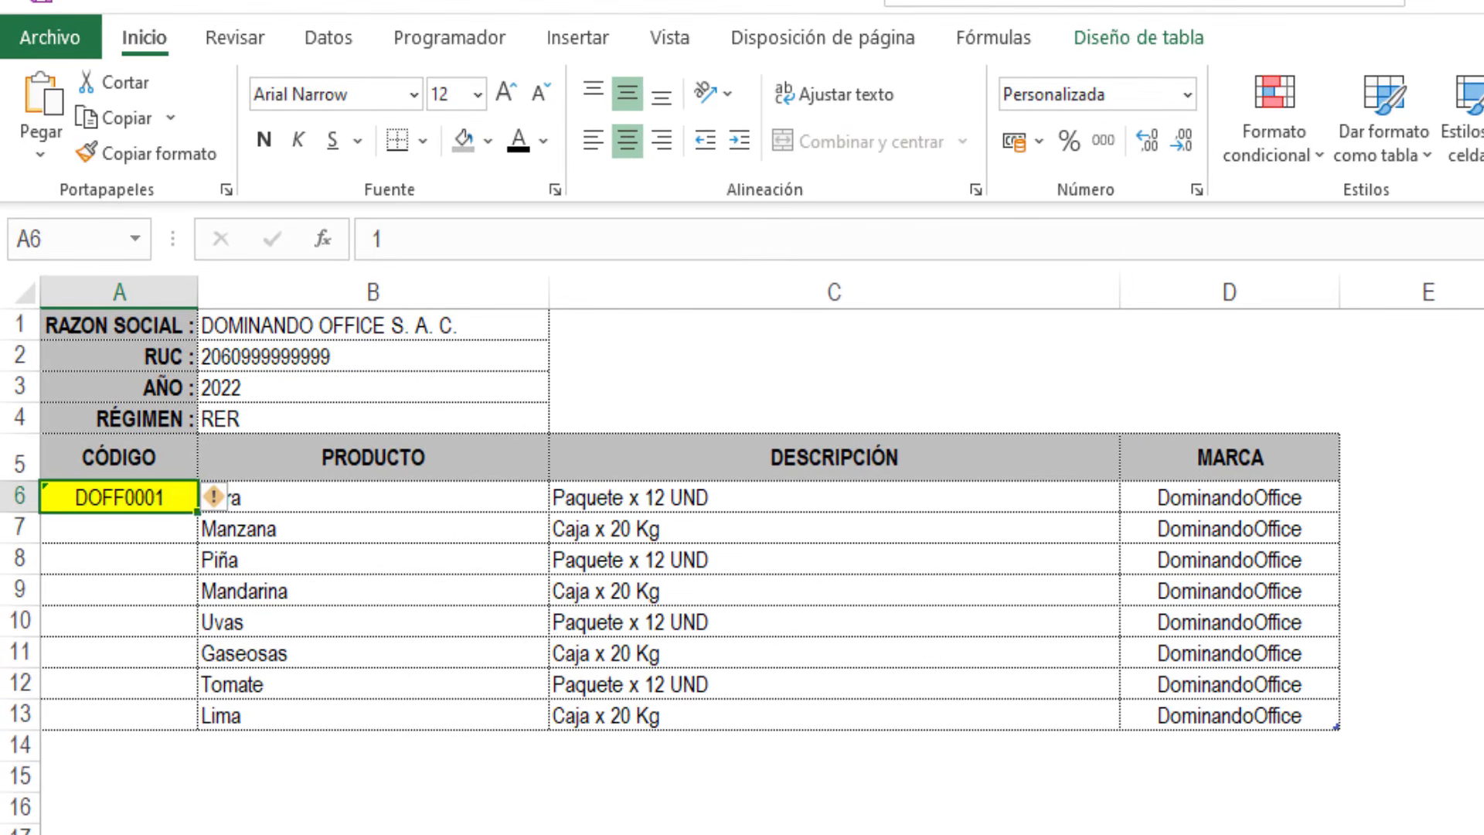
Step: Replace A6 with the formula =FILA()-FILA(PRODUCTOS[[#Encabezados];[CÓDIGO]]) to generate the code
{"action": "left_click_drag", "start_coordinate": [393, 242], "coordinate": [356, 242]}
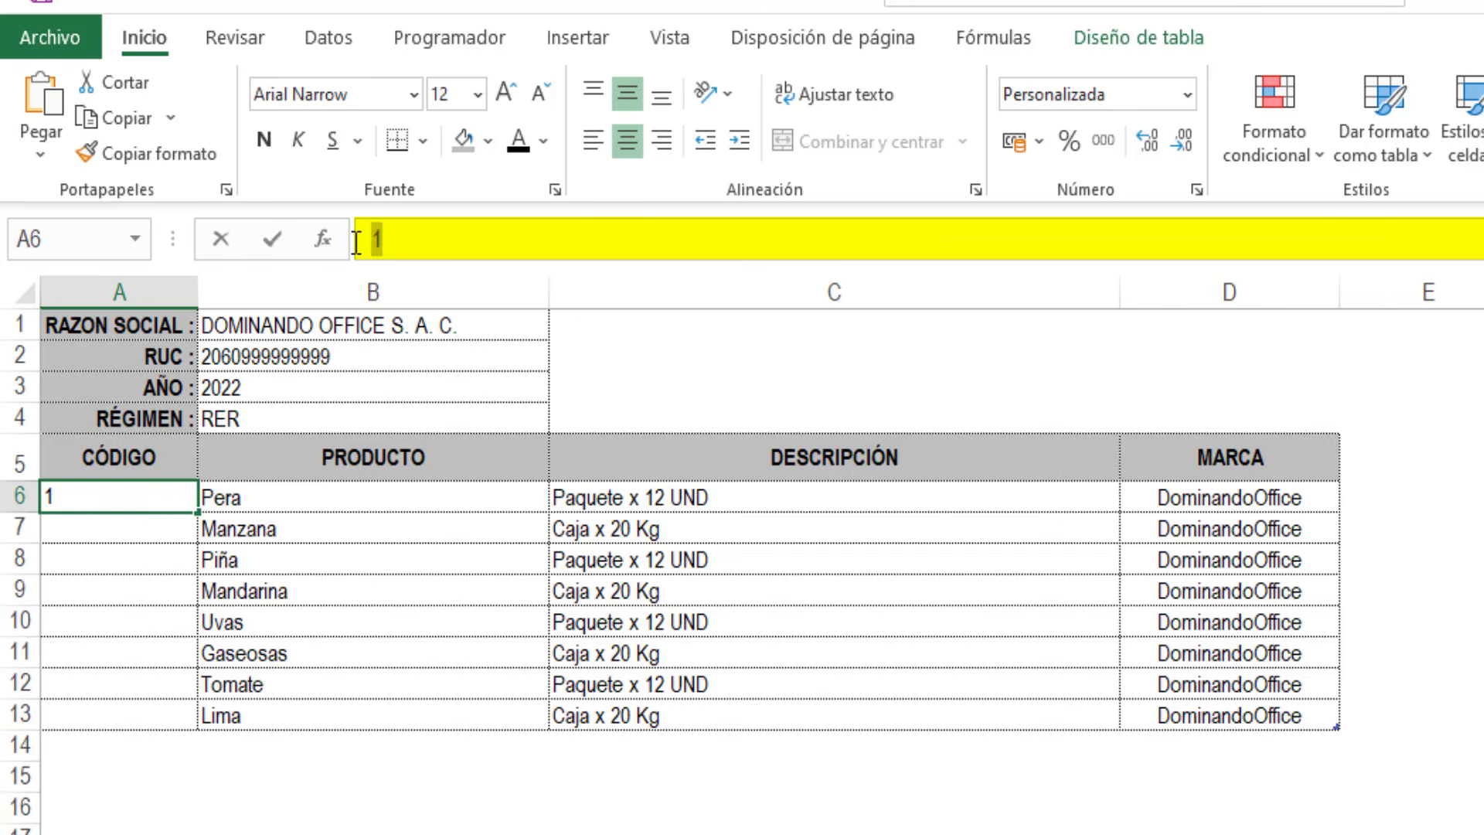
{"action": "type", "text": "="}
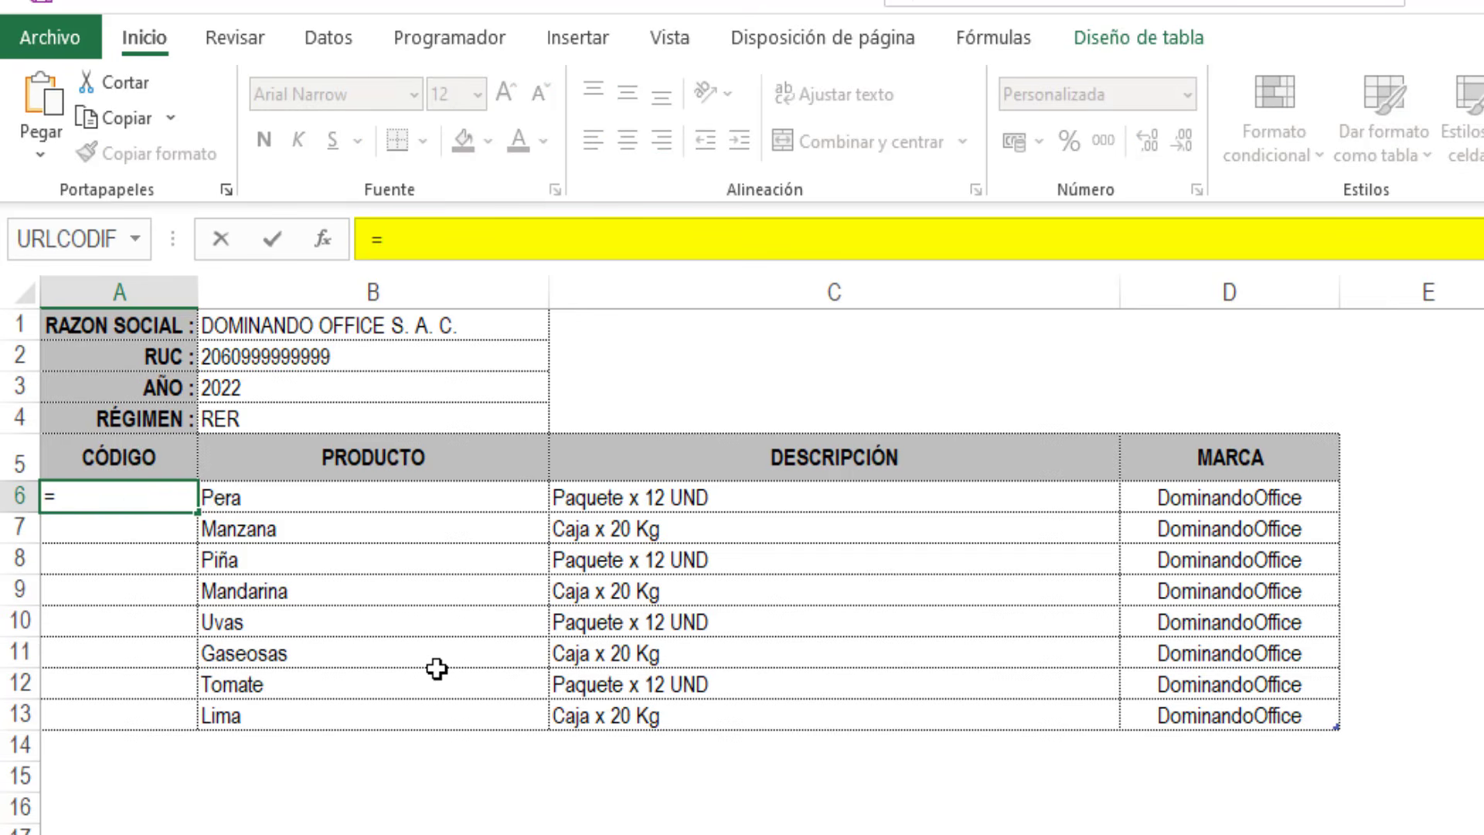
{"action": "type", "text": "fila"}
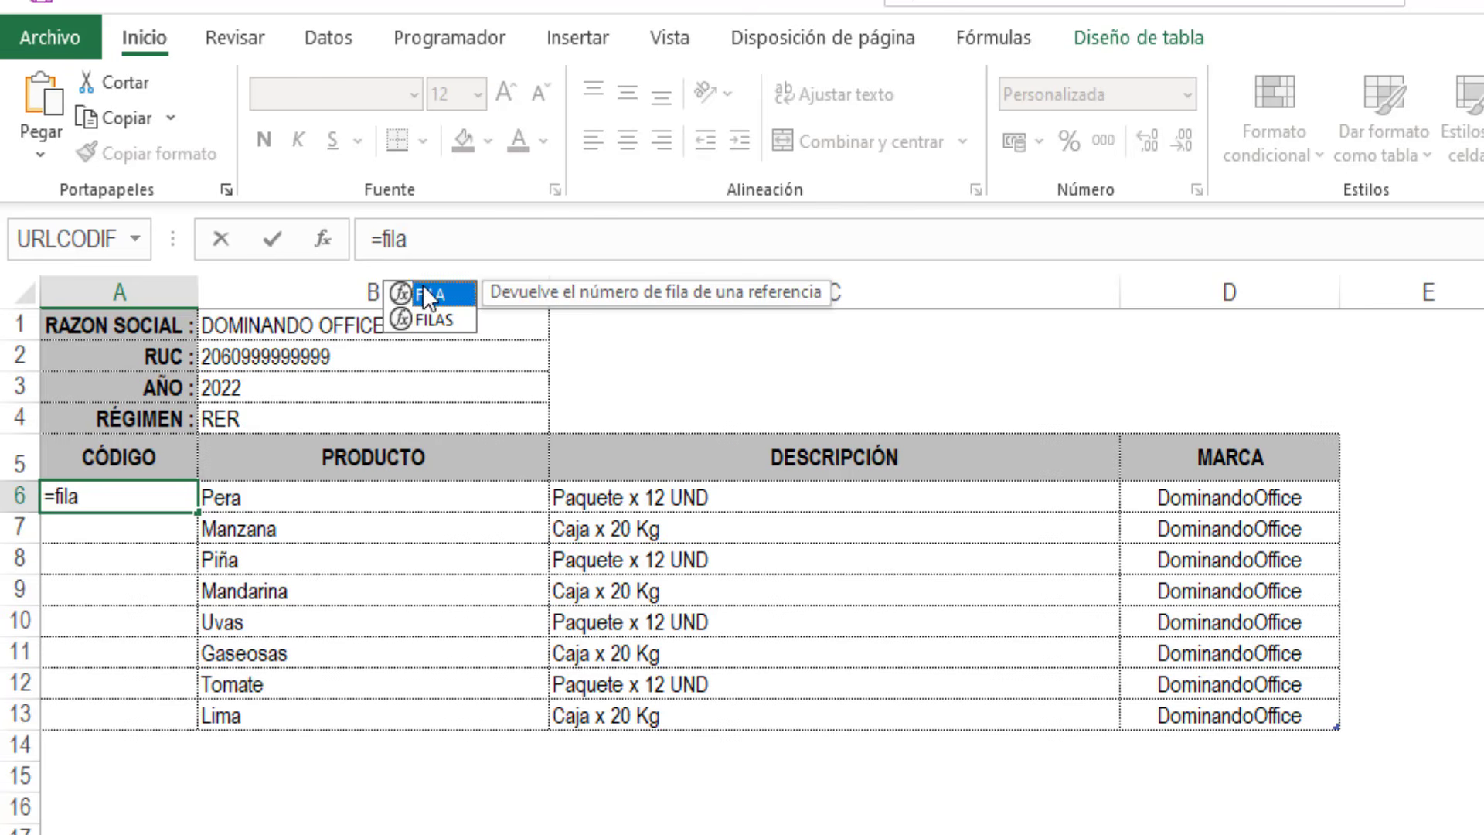
{"action": "double_click", "coordinate": [424, 293]}
{"action": "type", "text": ")"}
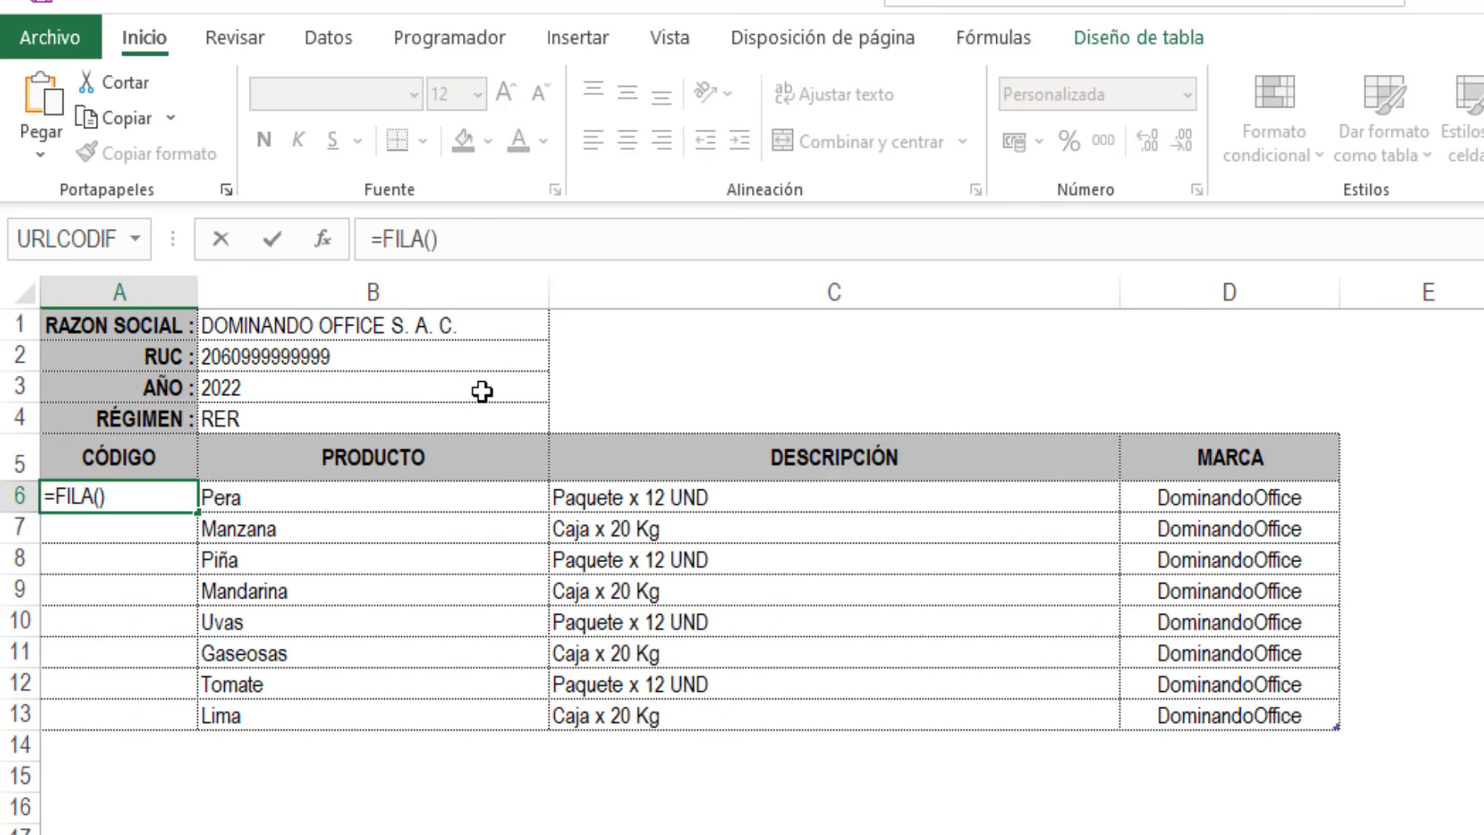
{"action": "type", "text": "-fila"}
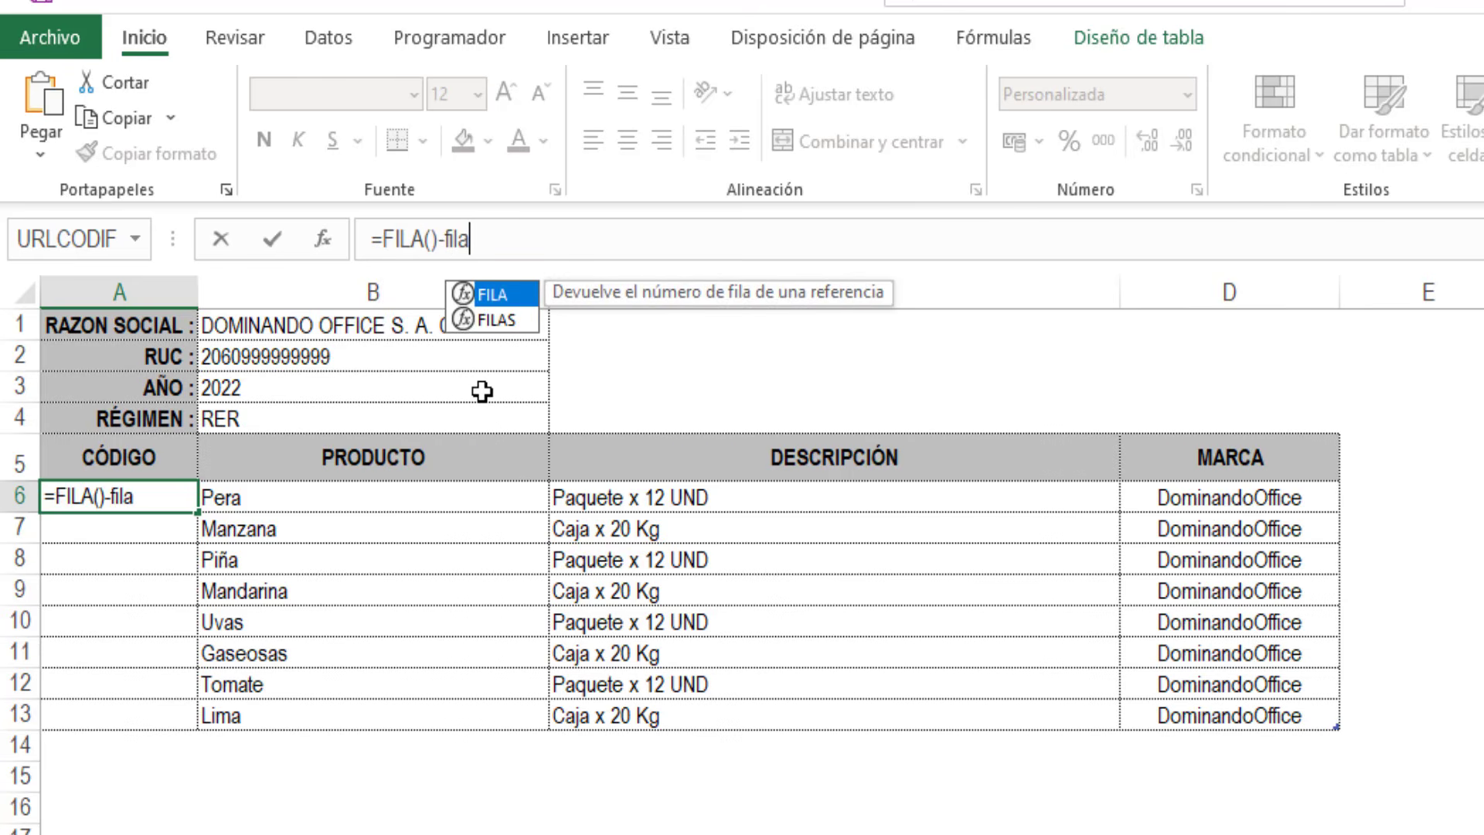
{"action": "double_click", "coordinate": [490, 297]}
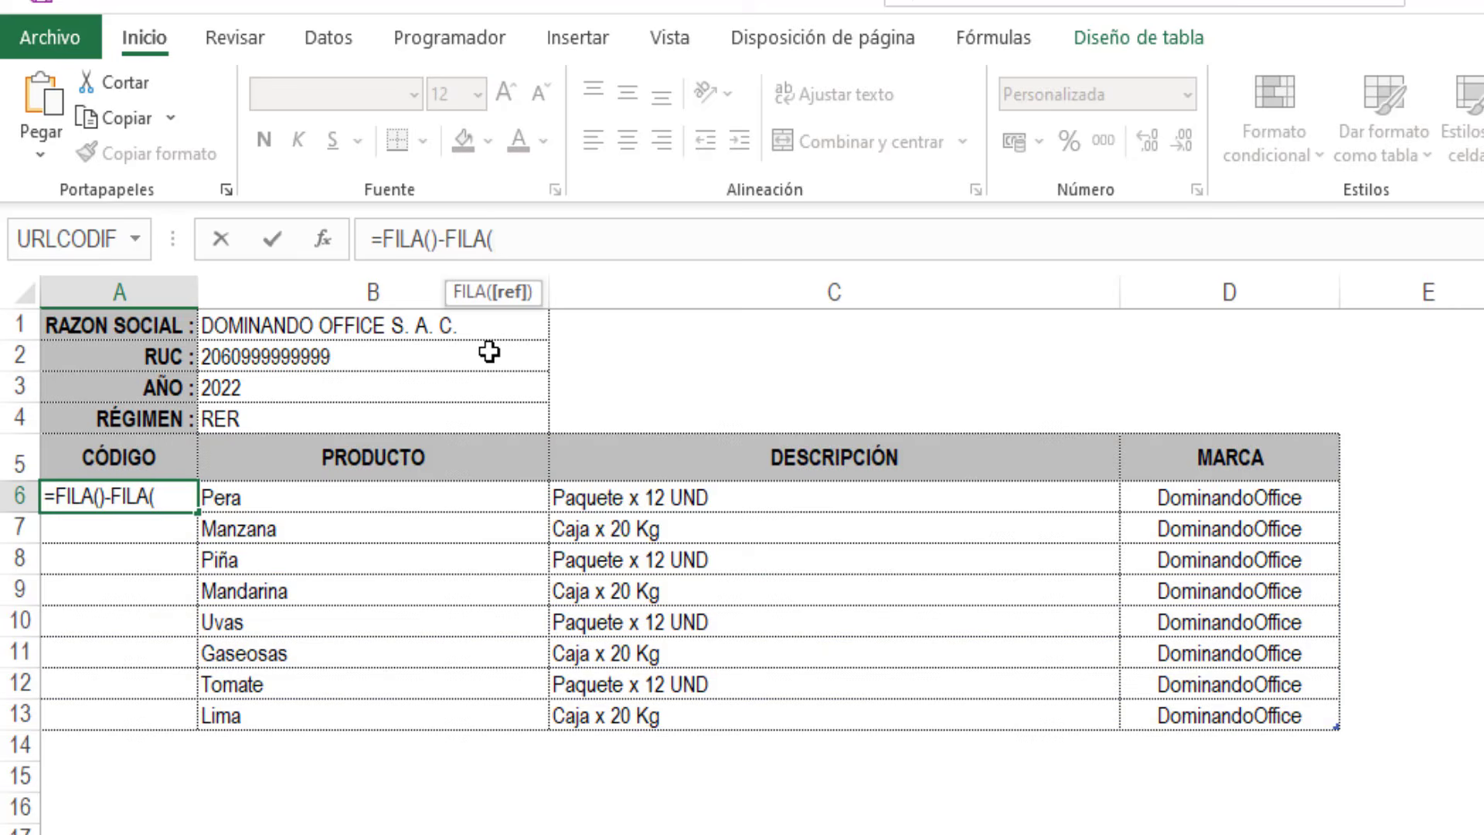
{"action": "type", "text": "PRODUCT"}
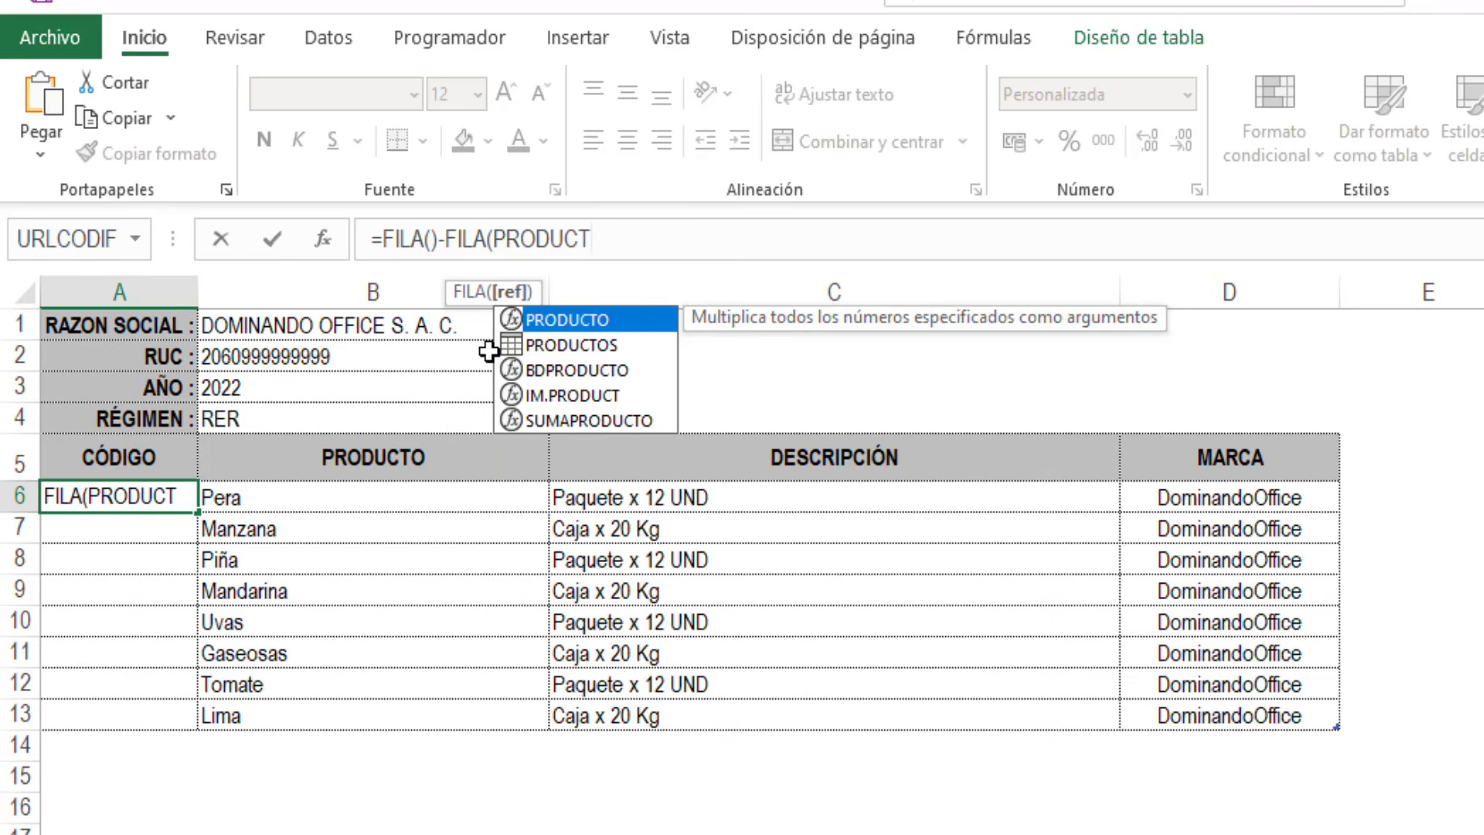
{"action": "double_click", "coordinate": [595, 347]}
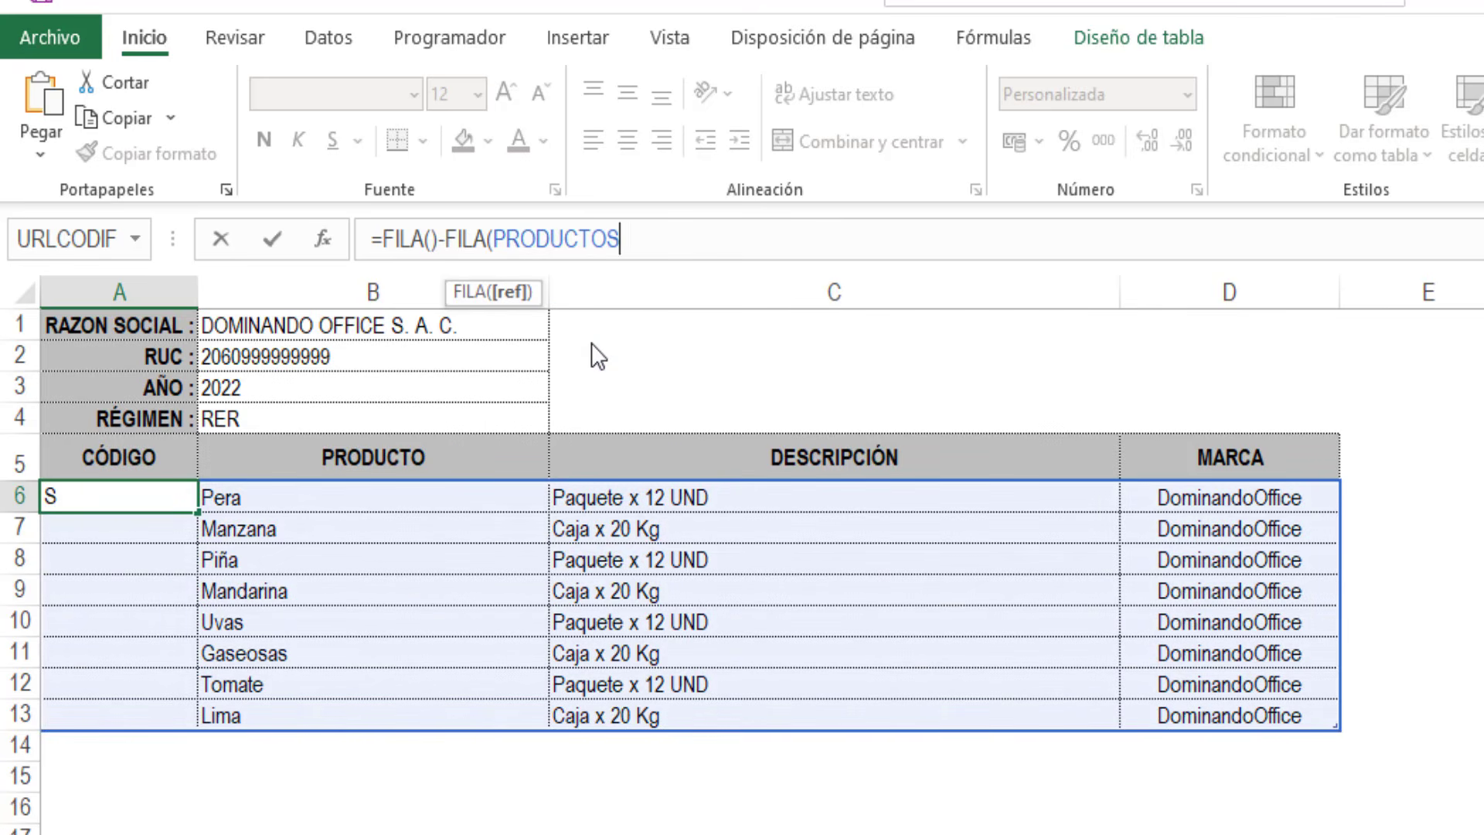
{"action": "type", "text": "[["}
{"action": "double_click", "coordinate": [707, 495]}
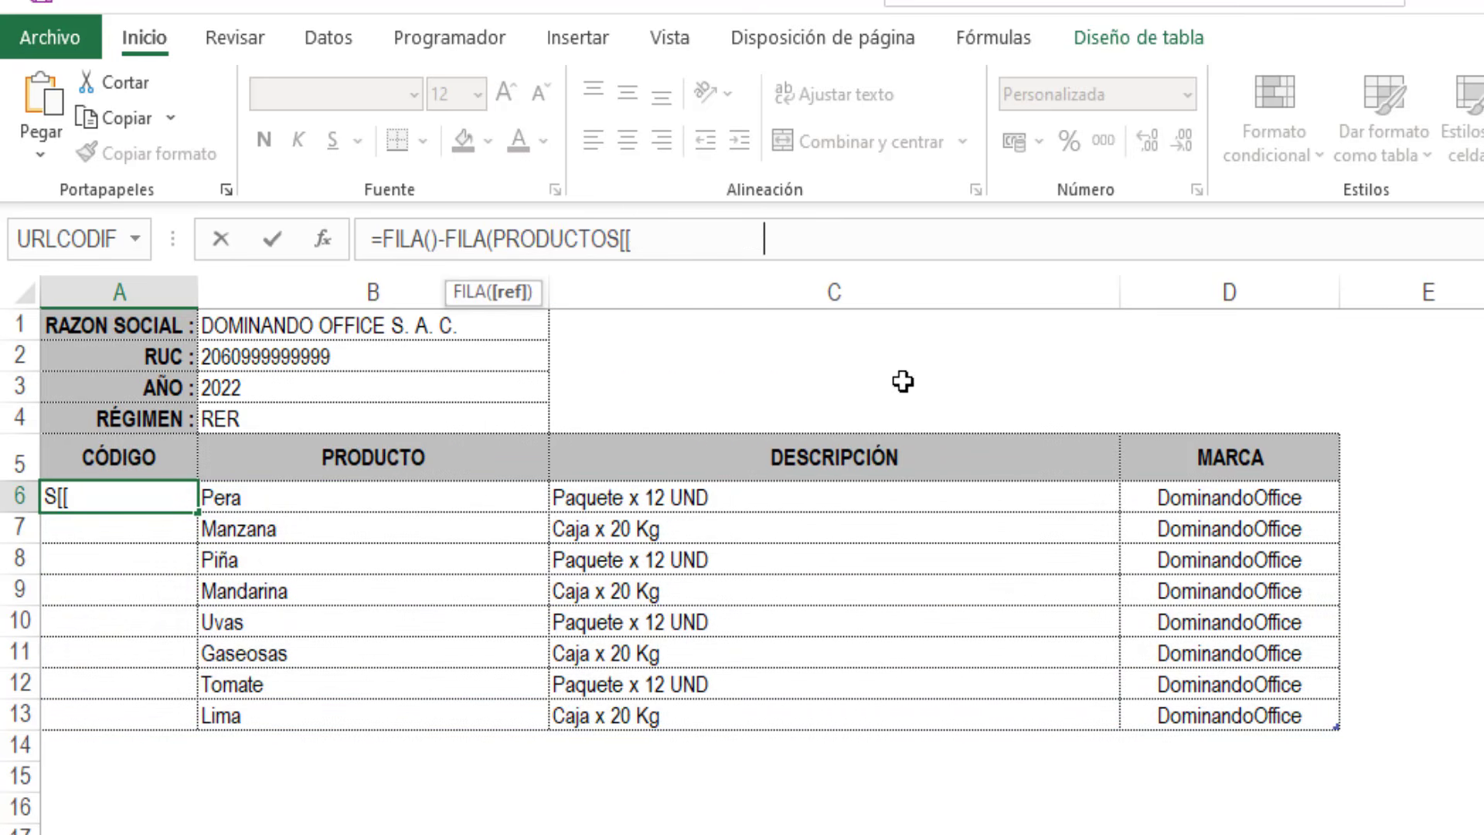
{"action": "type", "text": "]"}
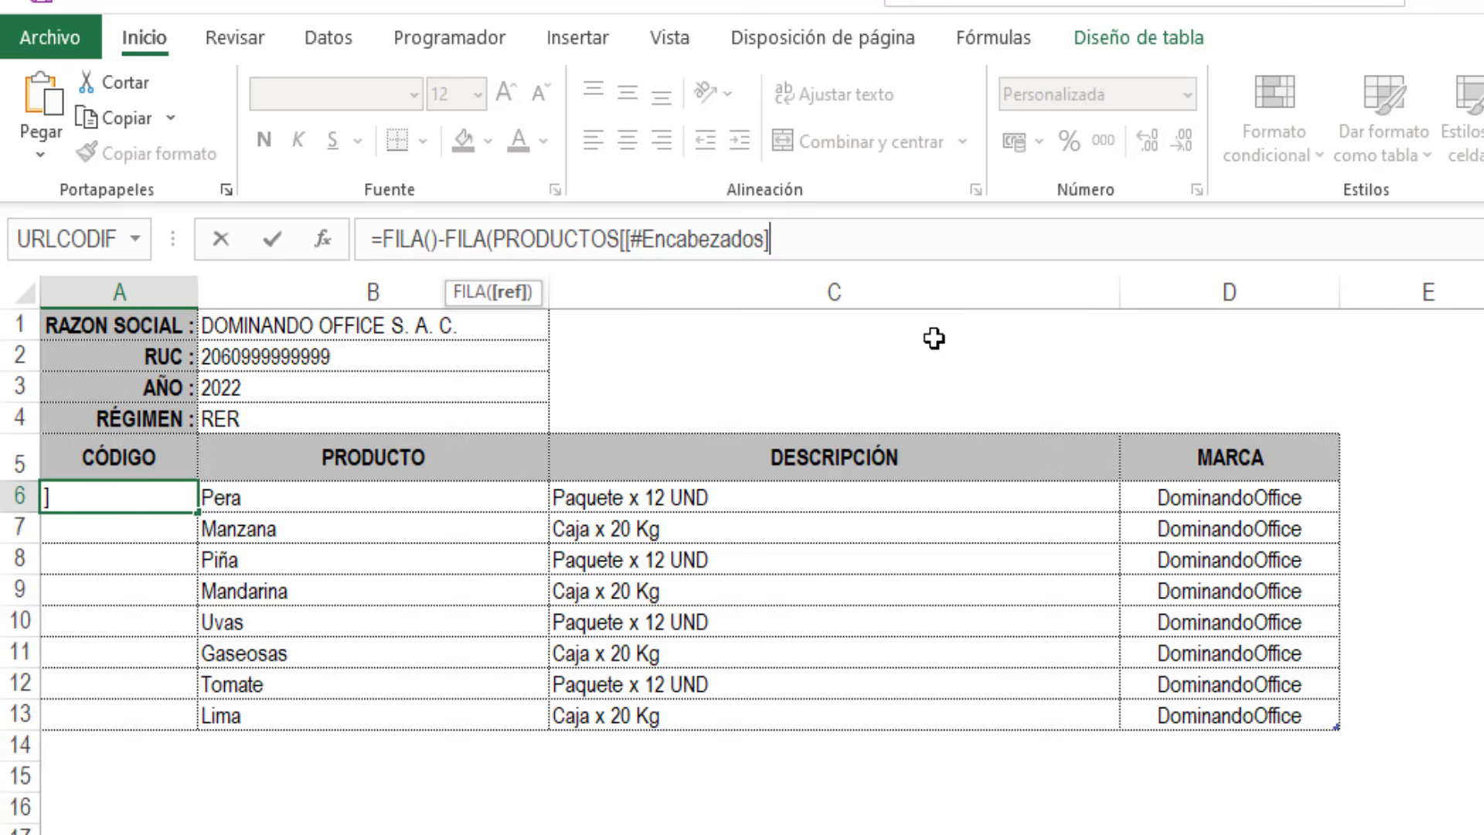
{"action": "type", "text": ";["}
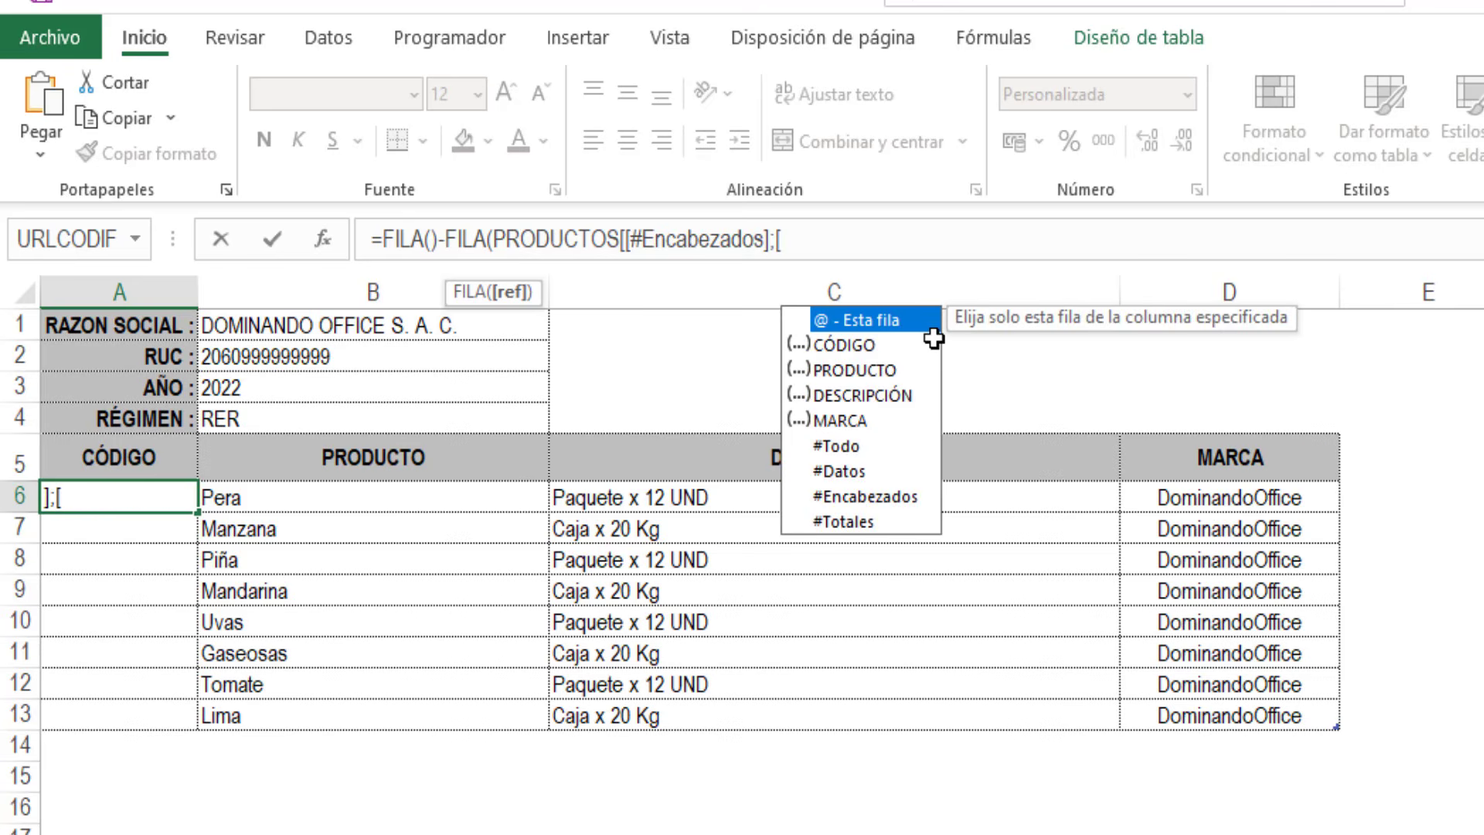
{"action": "double_click", "coordinate": [840, 345]}
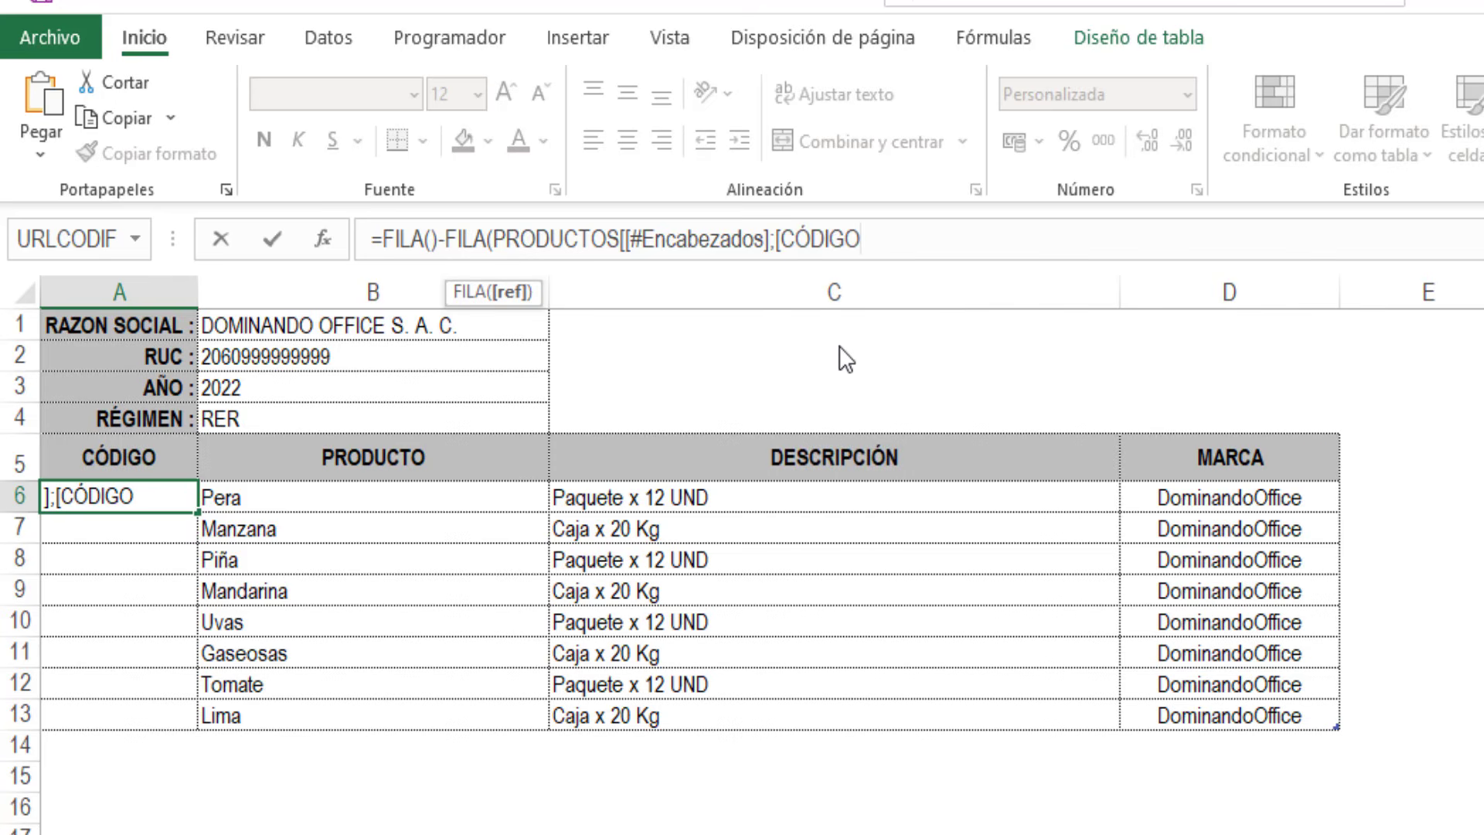
{"action": "type", "text": "]])"}
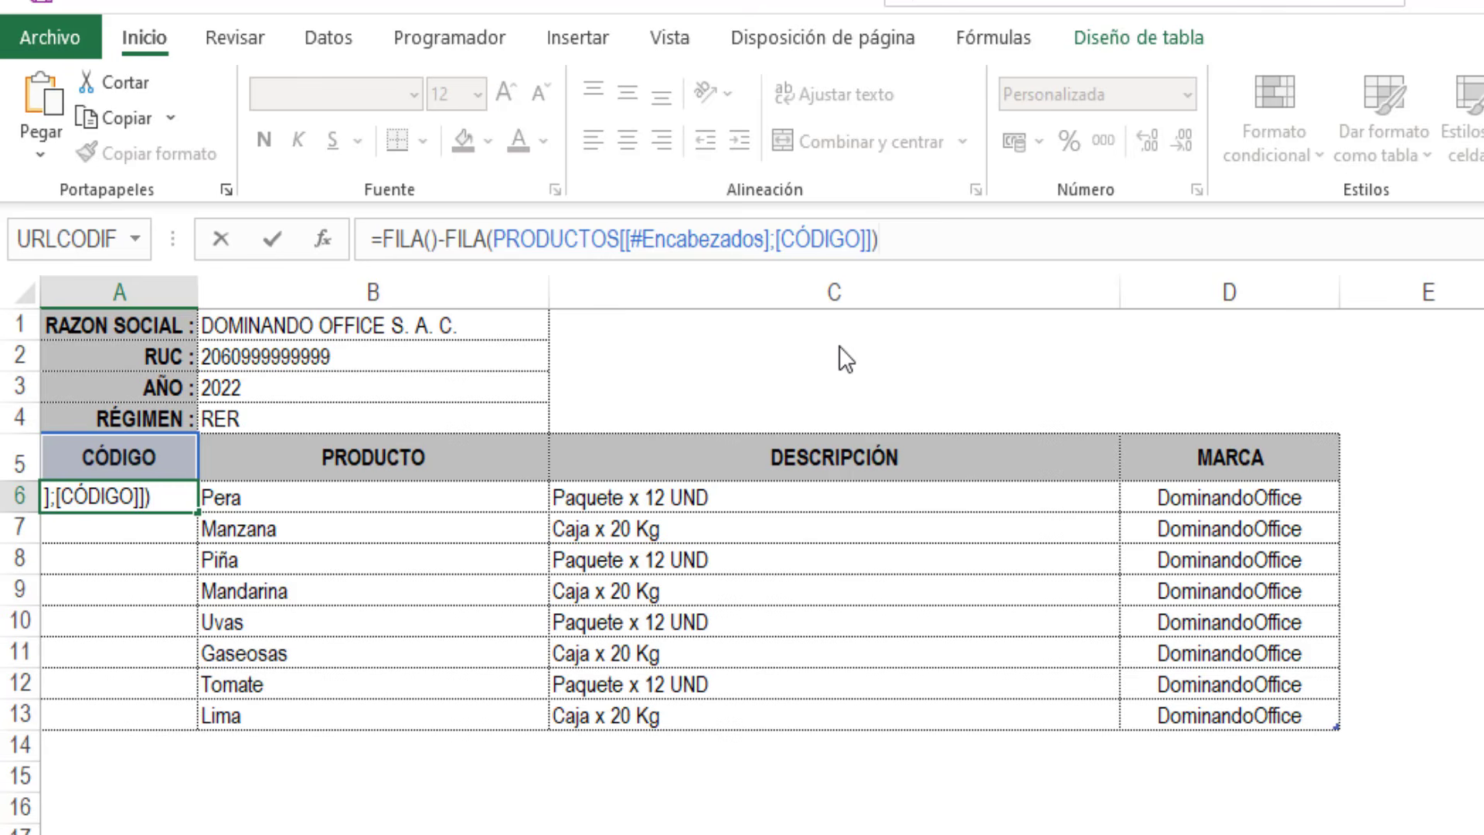
{"action": "key", "text": "Return"}
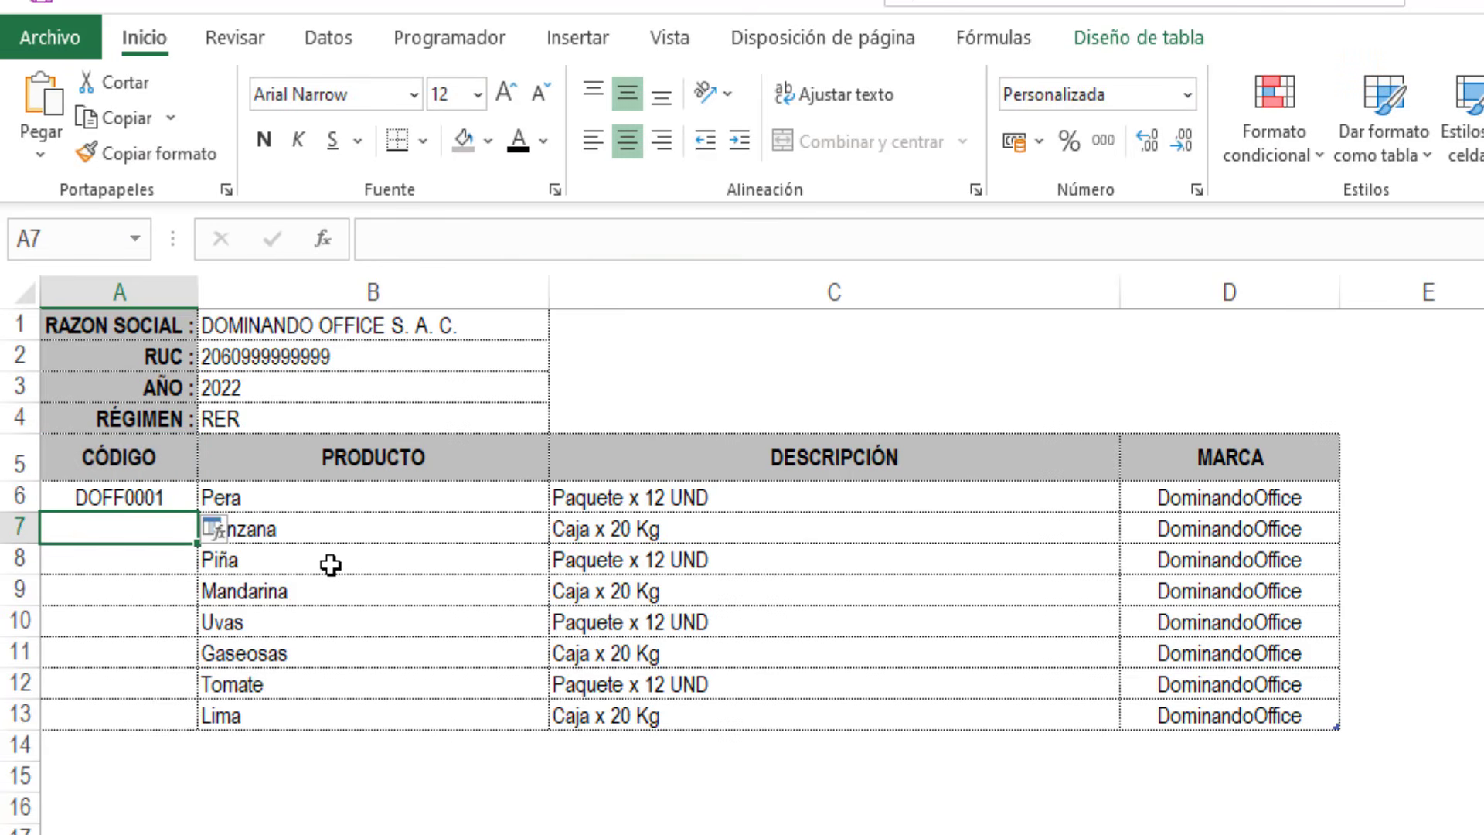
Step: Fill the code formula down column A and add Naranja and Palta as new product rows
{"action": "left_click", "coordinate": [162, 499]}
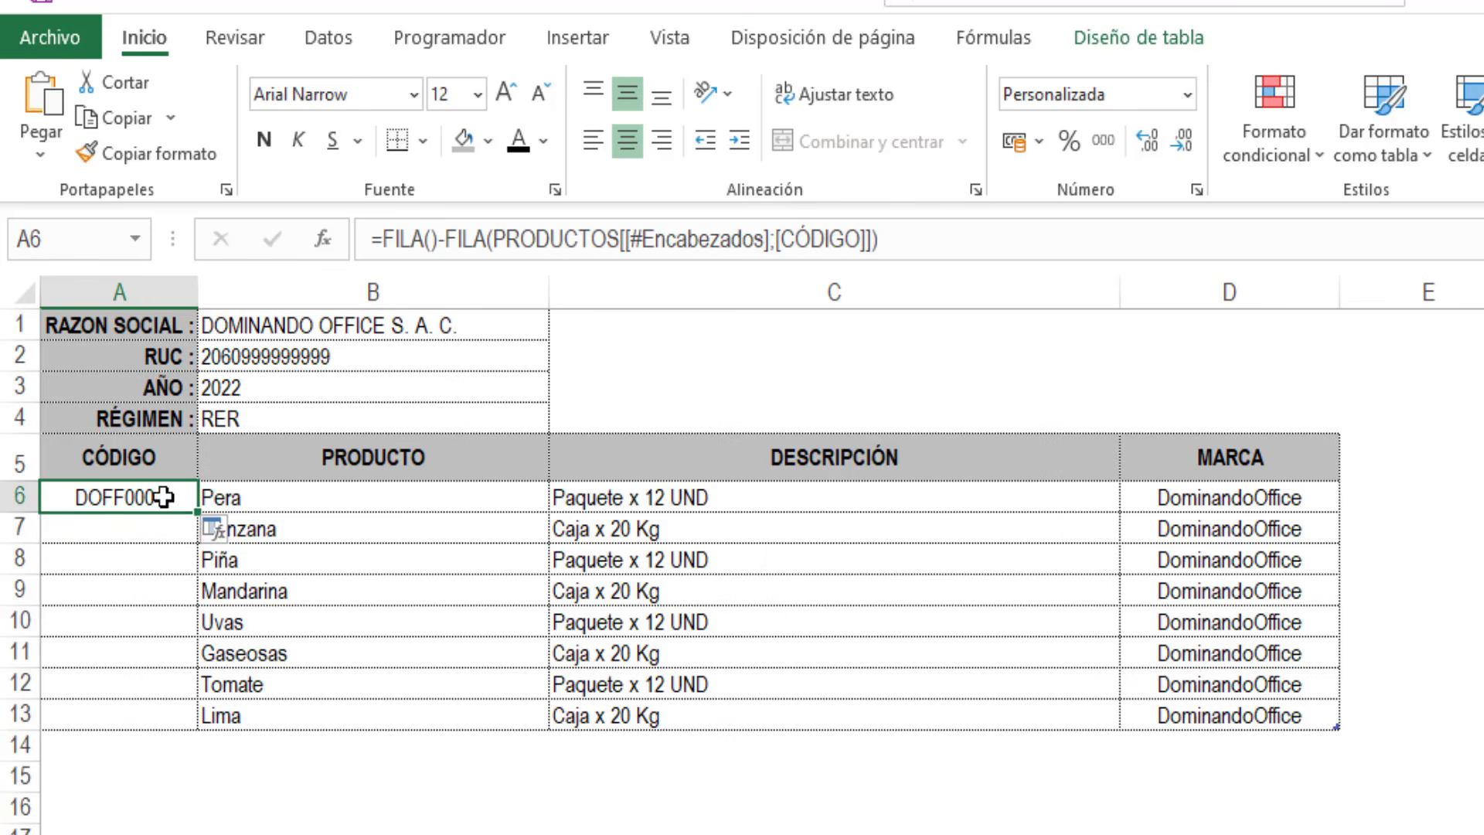
{"action": "double_click", "coordinate": [192, 512]}
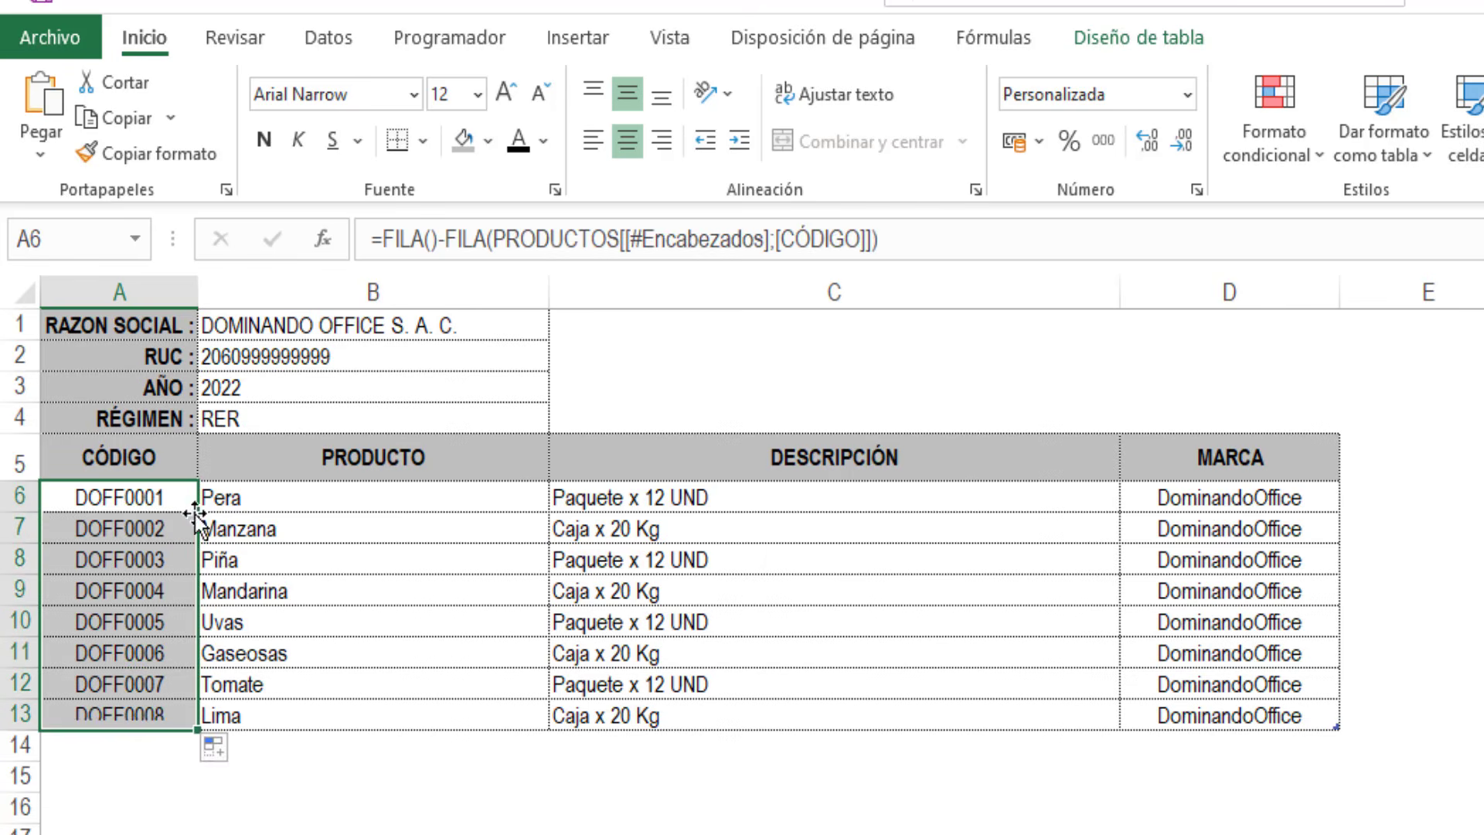
{"action": "left_click", "coordinate": [315, 827]}
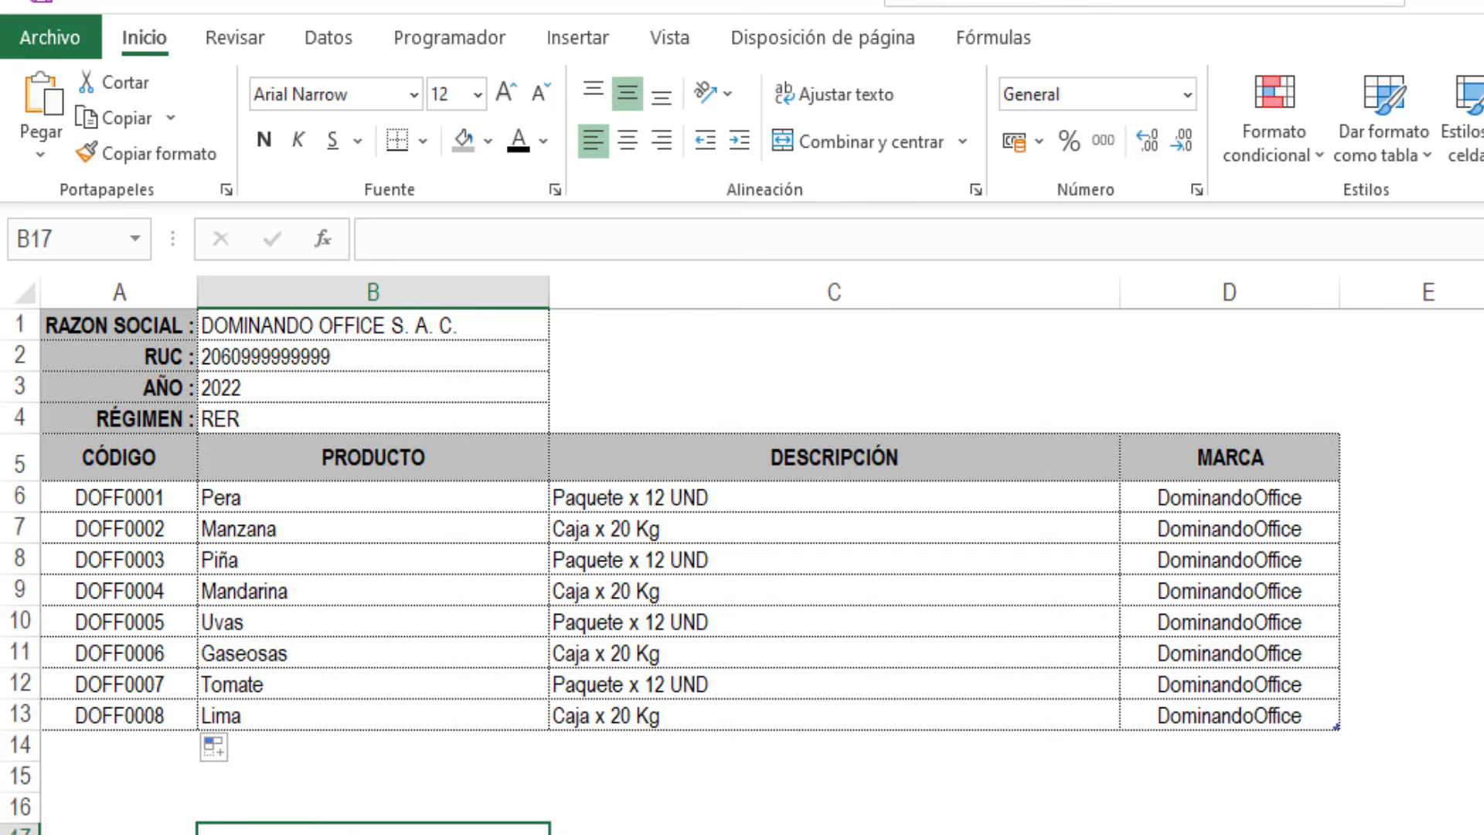
{"action": "key", "text": "Up"}
{"action": "key", "text": "Up"}
{"action": "key", "text": "Up"}
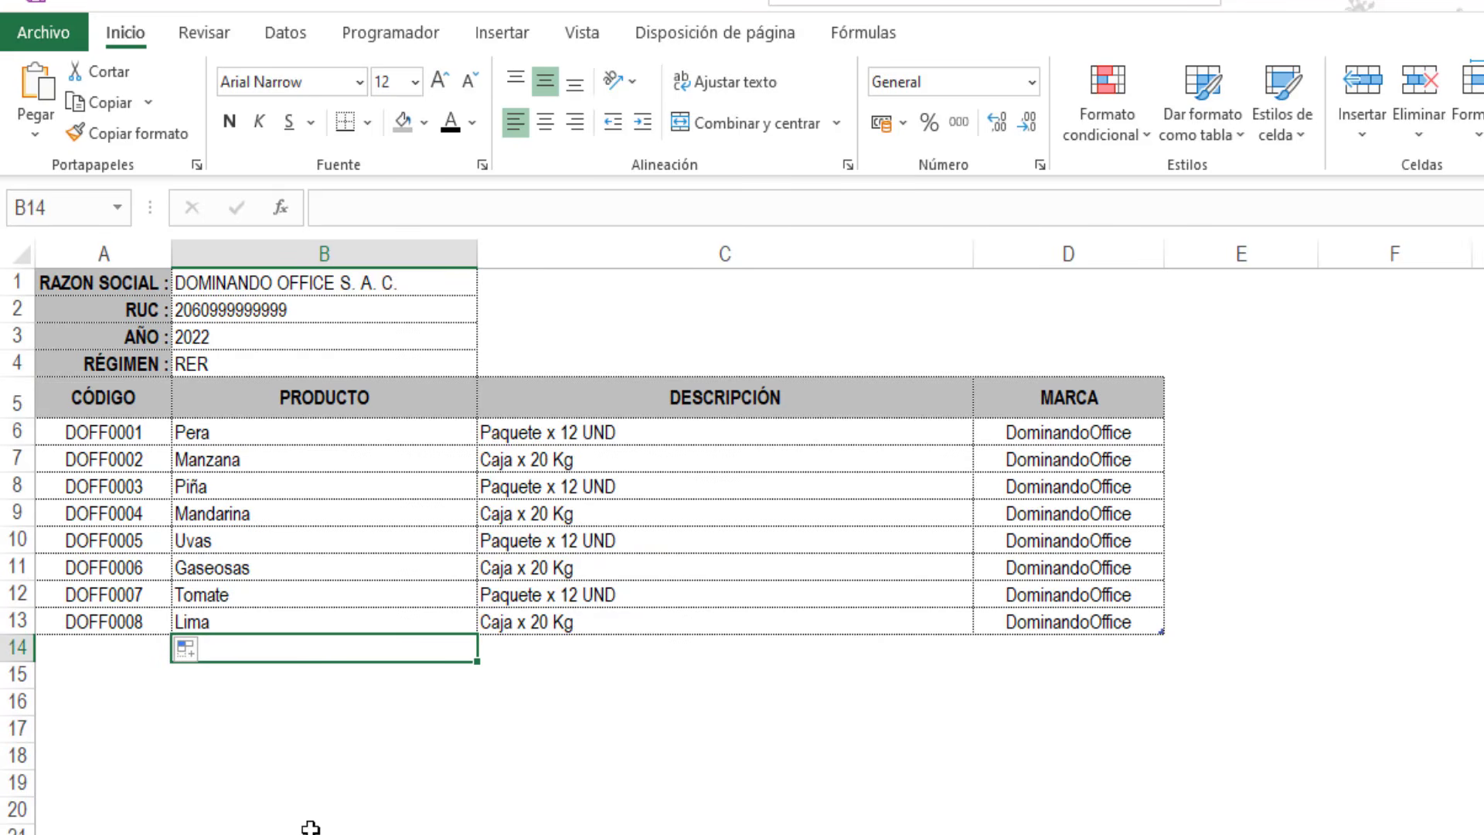
{"action": "type", "text": "Naranja"}
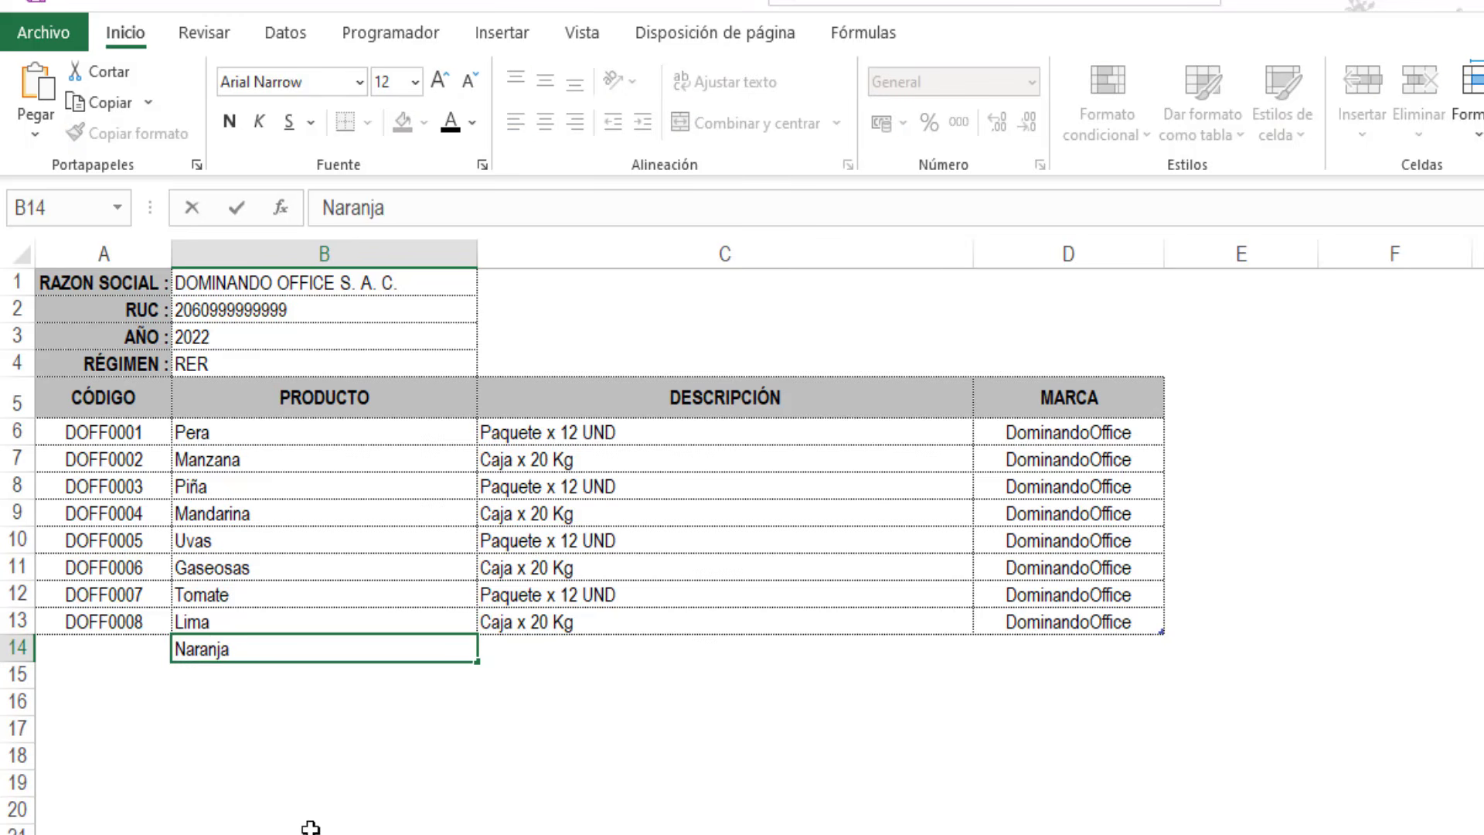
{"action": "key", "text": "Return"}
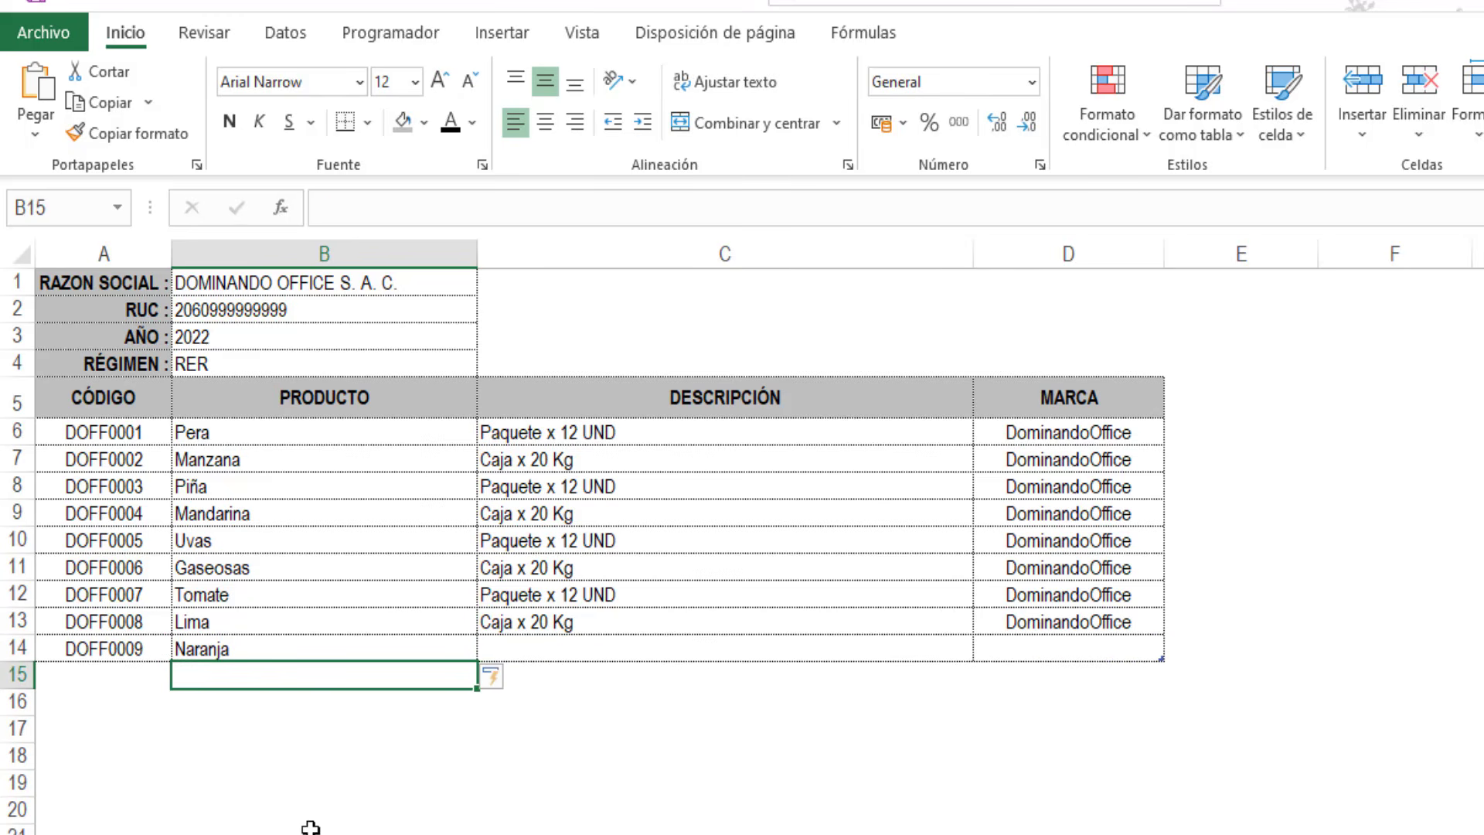
{"action": "type", "text": "Palta"}
{"action": "key", "text": "Return"}
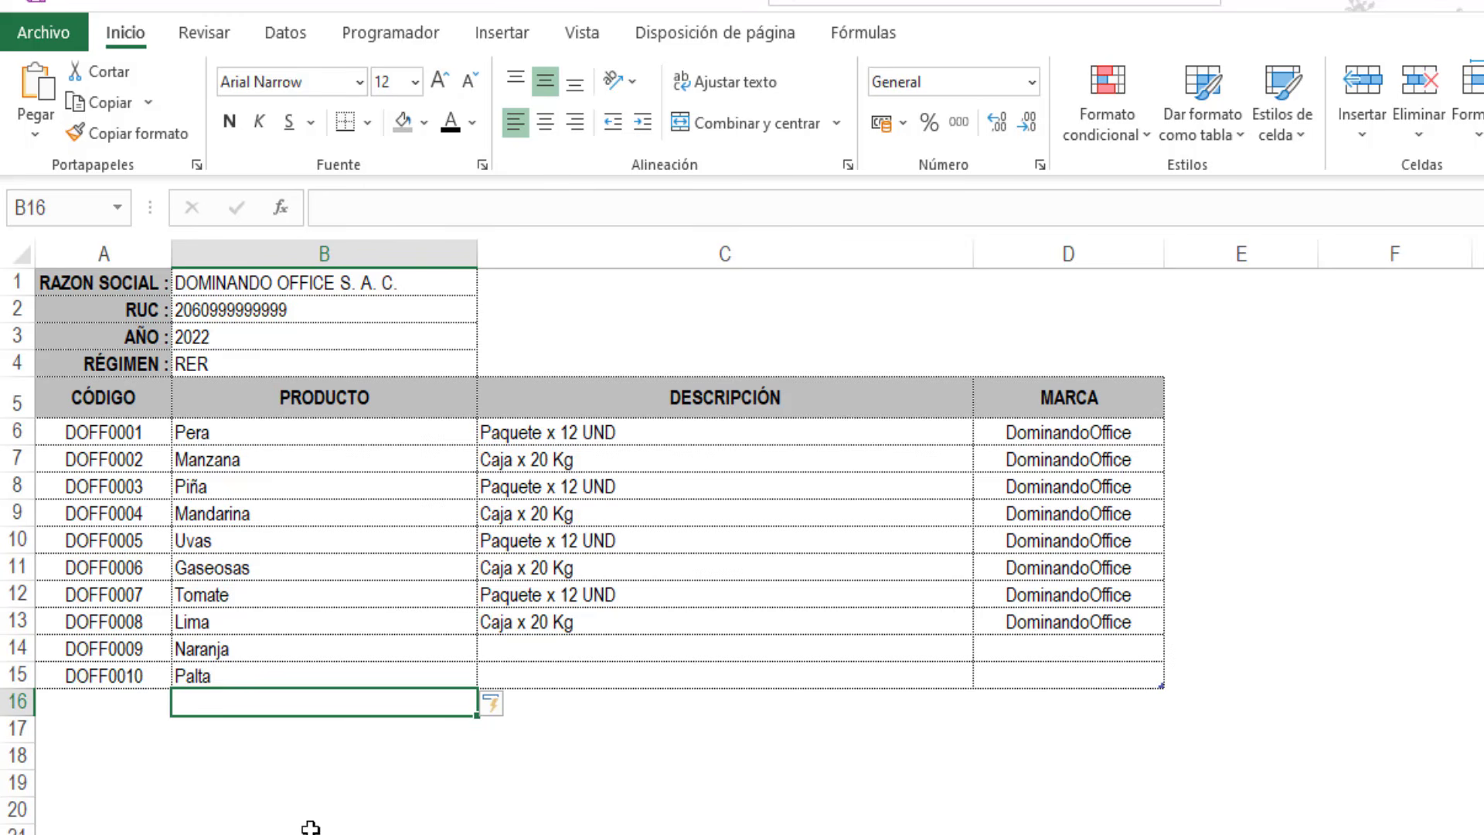
Step: Fill the Tomate and Lima descriptions and brand down into the Naranja and Palta rows
{"action": "left_click_drag", "start_coordinate": [541, 597], "coordinate": [1085, 630]}
{"action": "double_click", "coordinate": [1163, 635]}
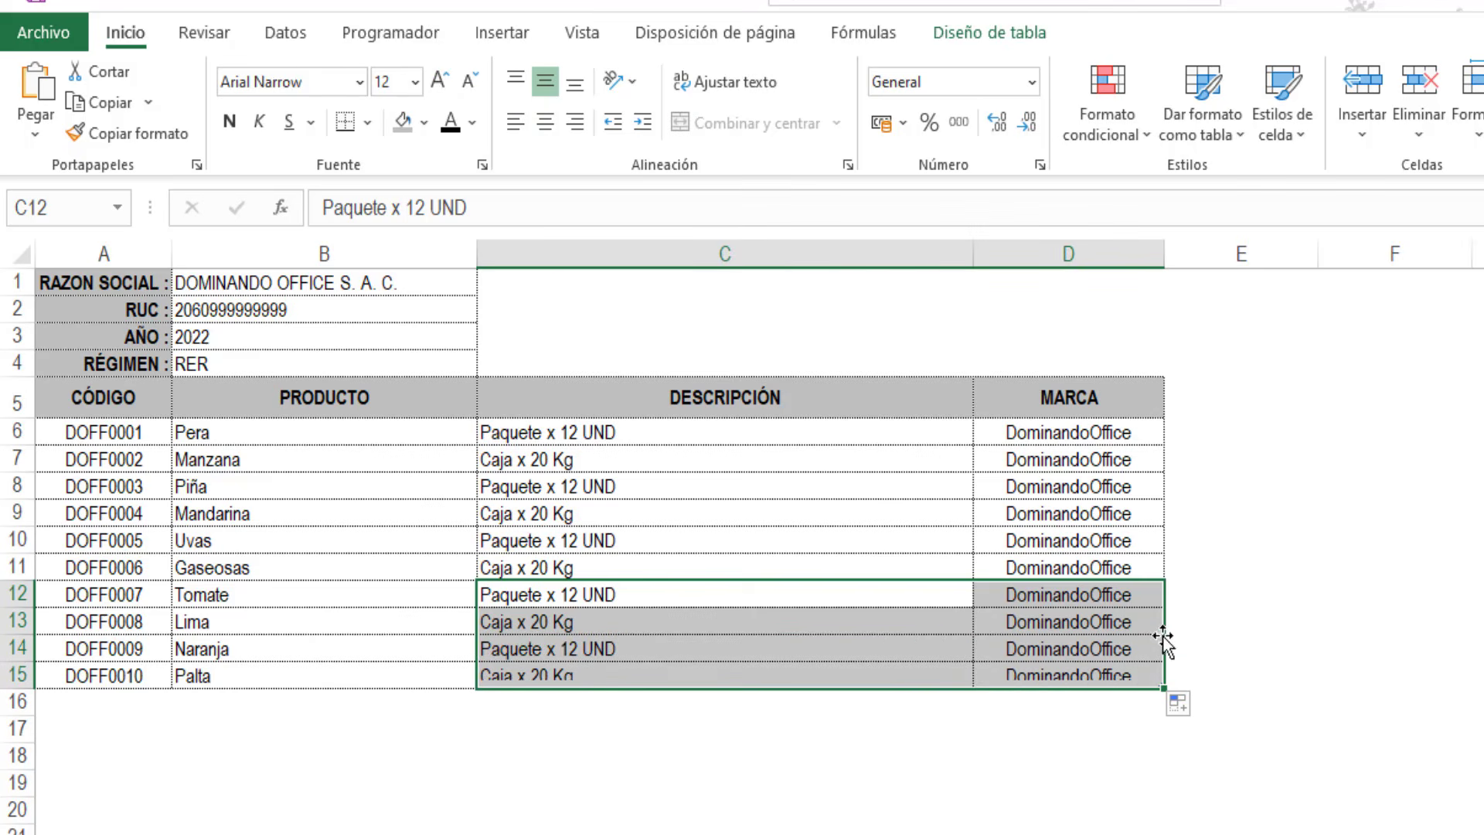
{"action": "left_click", "coordinate": [776, 628]}
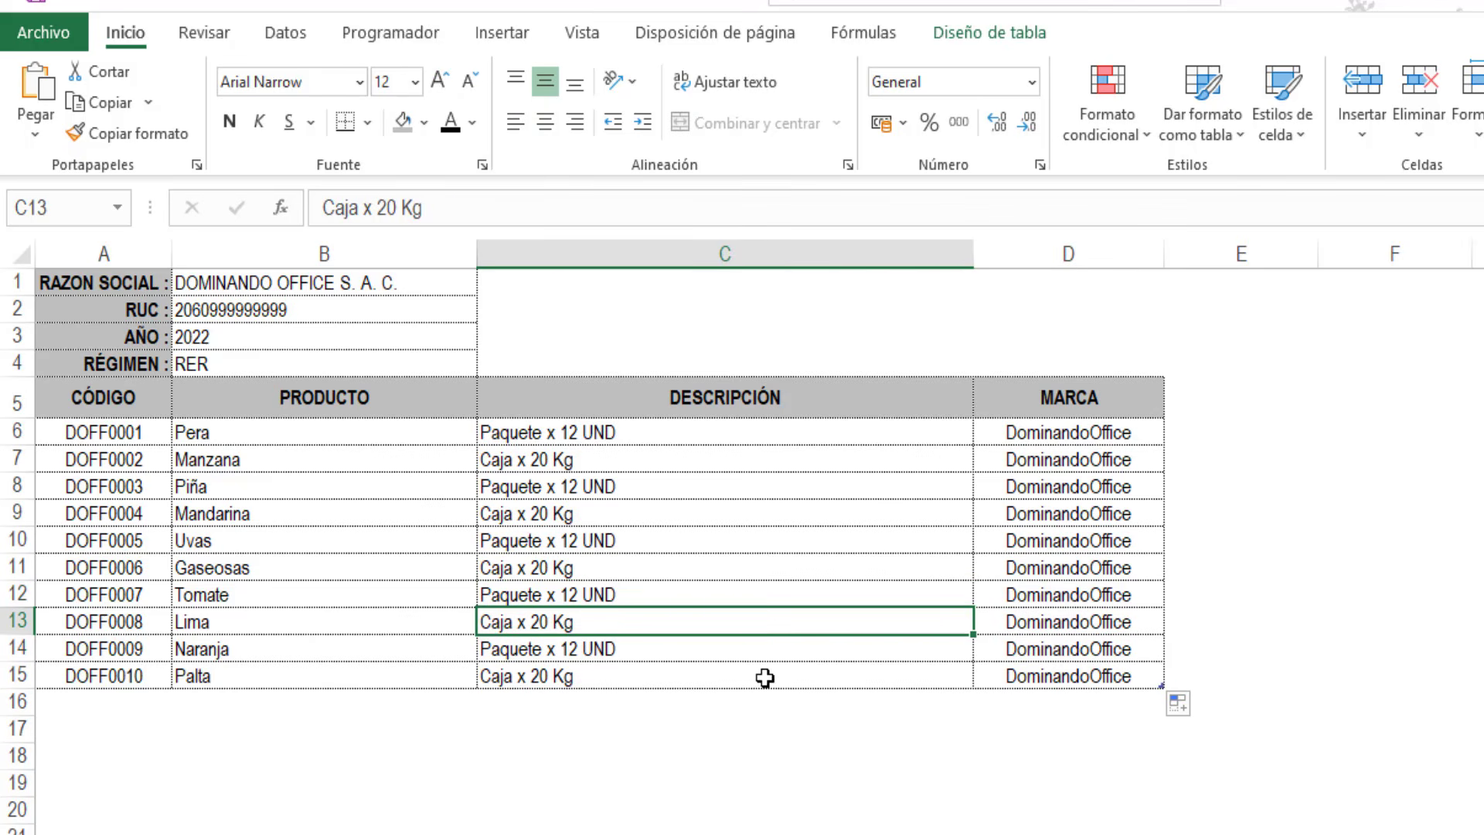
{"action": "left_click", "coordinate": [783, 795]}
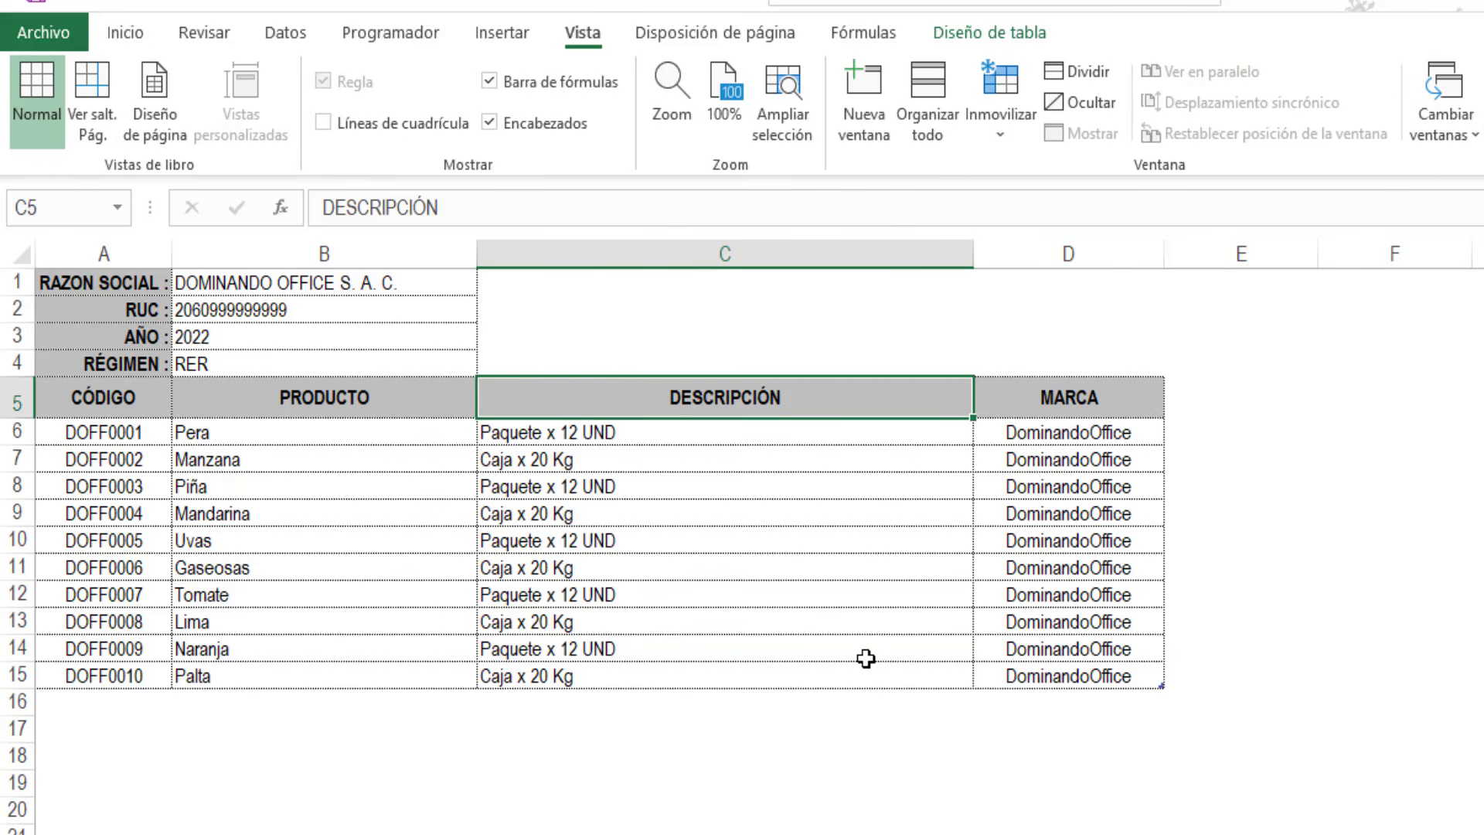
{"action": "scroll", "coordinate": [866, 658], "scroll_direction": "down", "scroll_amount": 7}
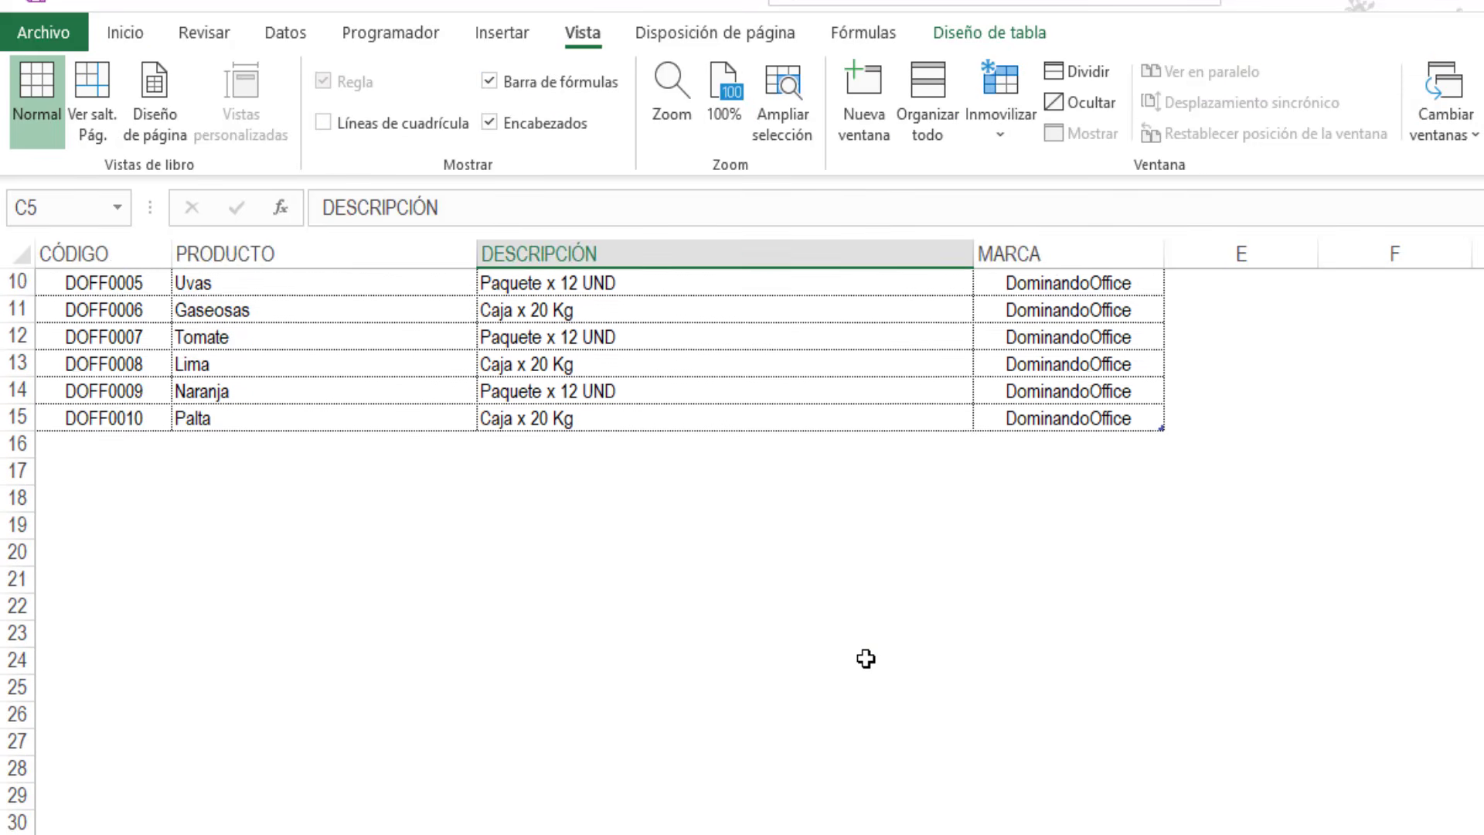
{"action": "scroll", "coordinate": [865, 658], "scroll_direction": "up", "scroll_amount": 7}
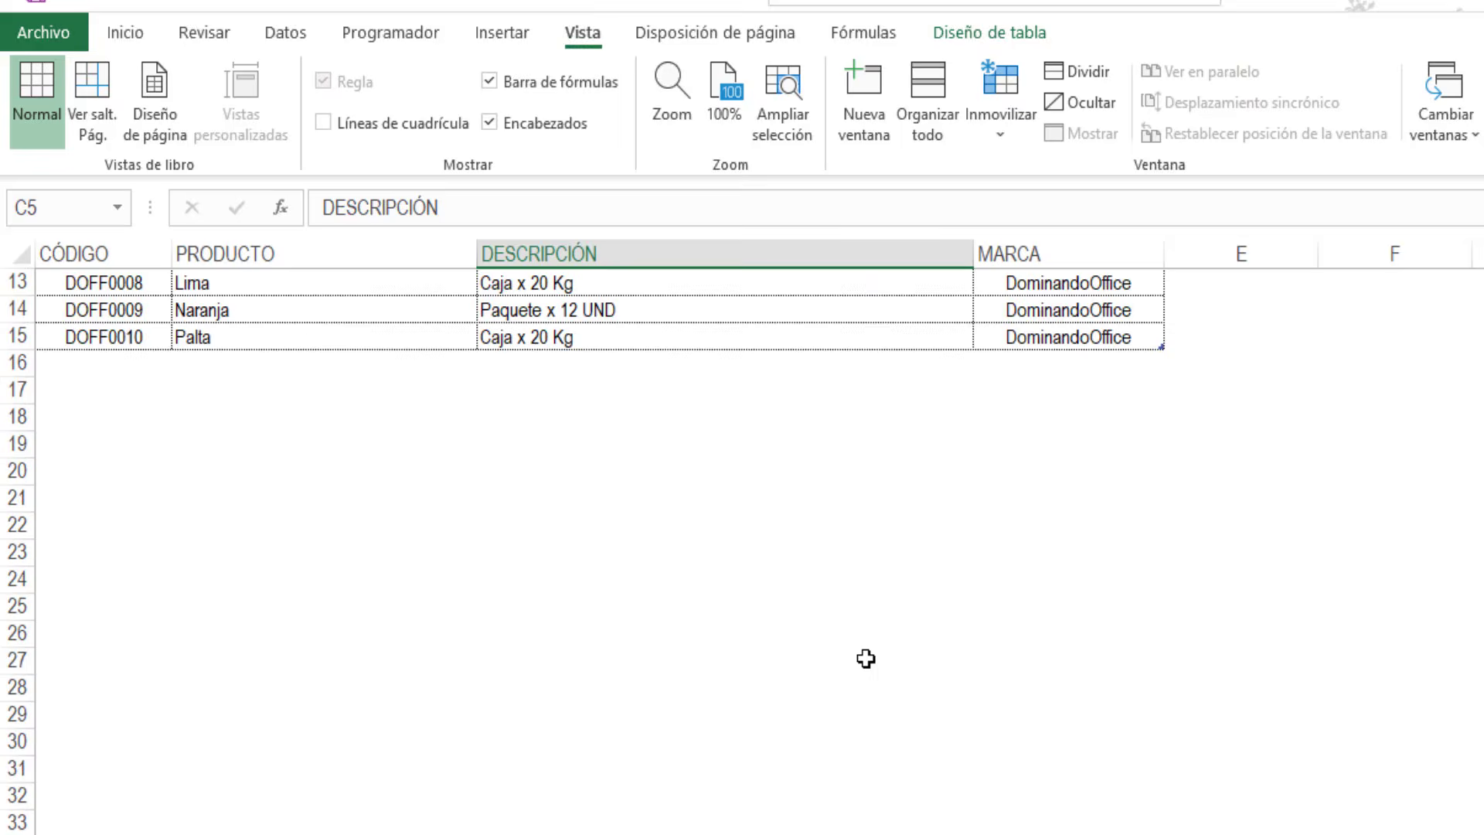
{"action": "scroll", "coordinate": [865, 659], "scroll_direction": "down", "scroll_amount": 3}
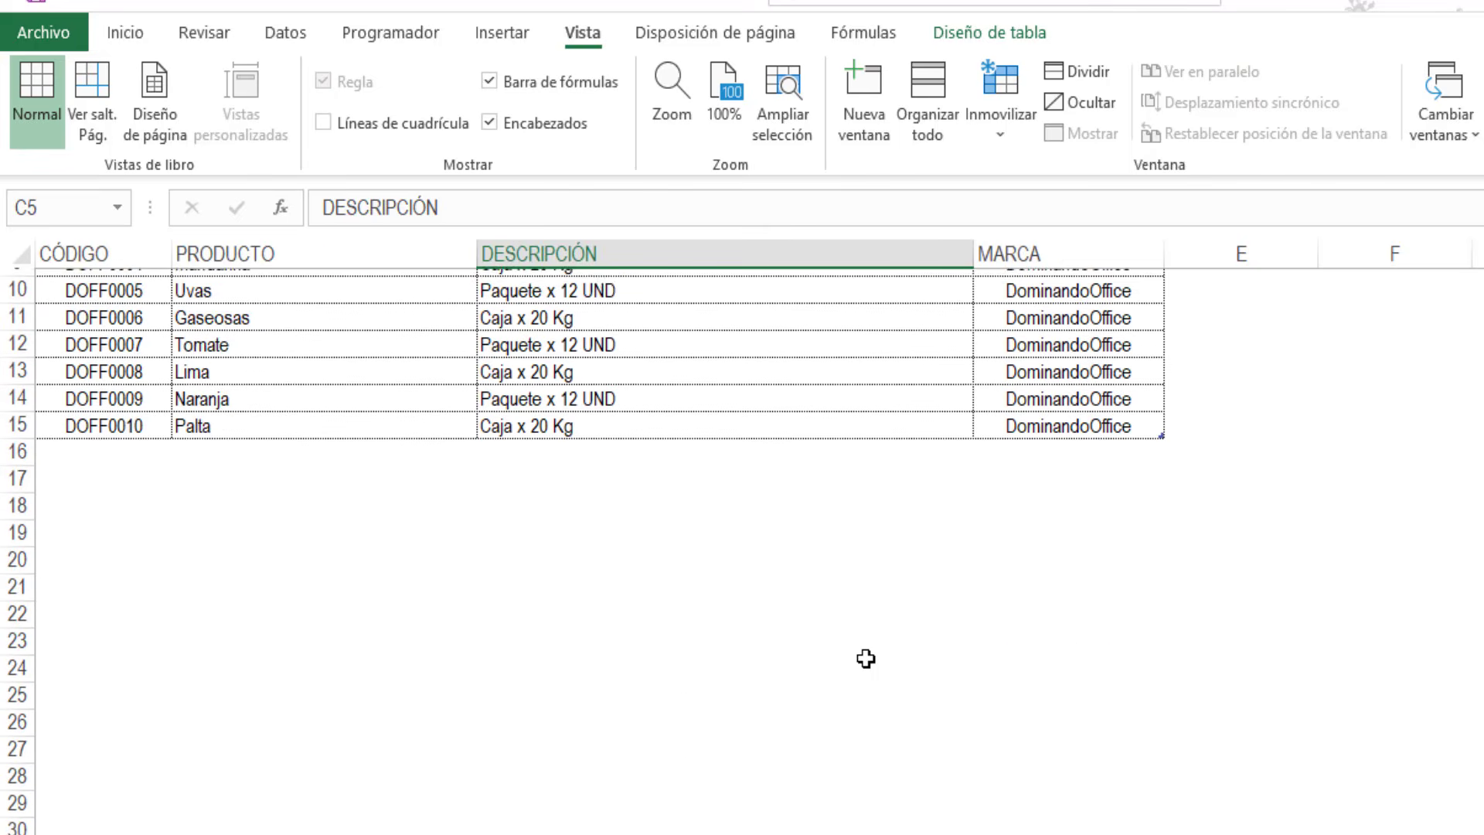
{"action": "scroll", "coordinate": [865, 658], "scroll_direction": "up", "scroll_amount": 3}
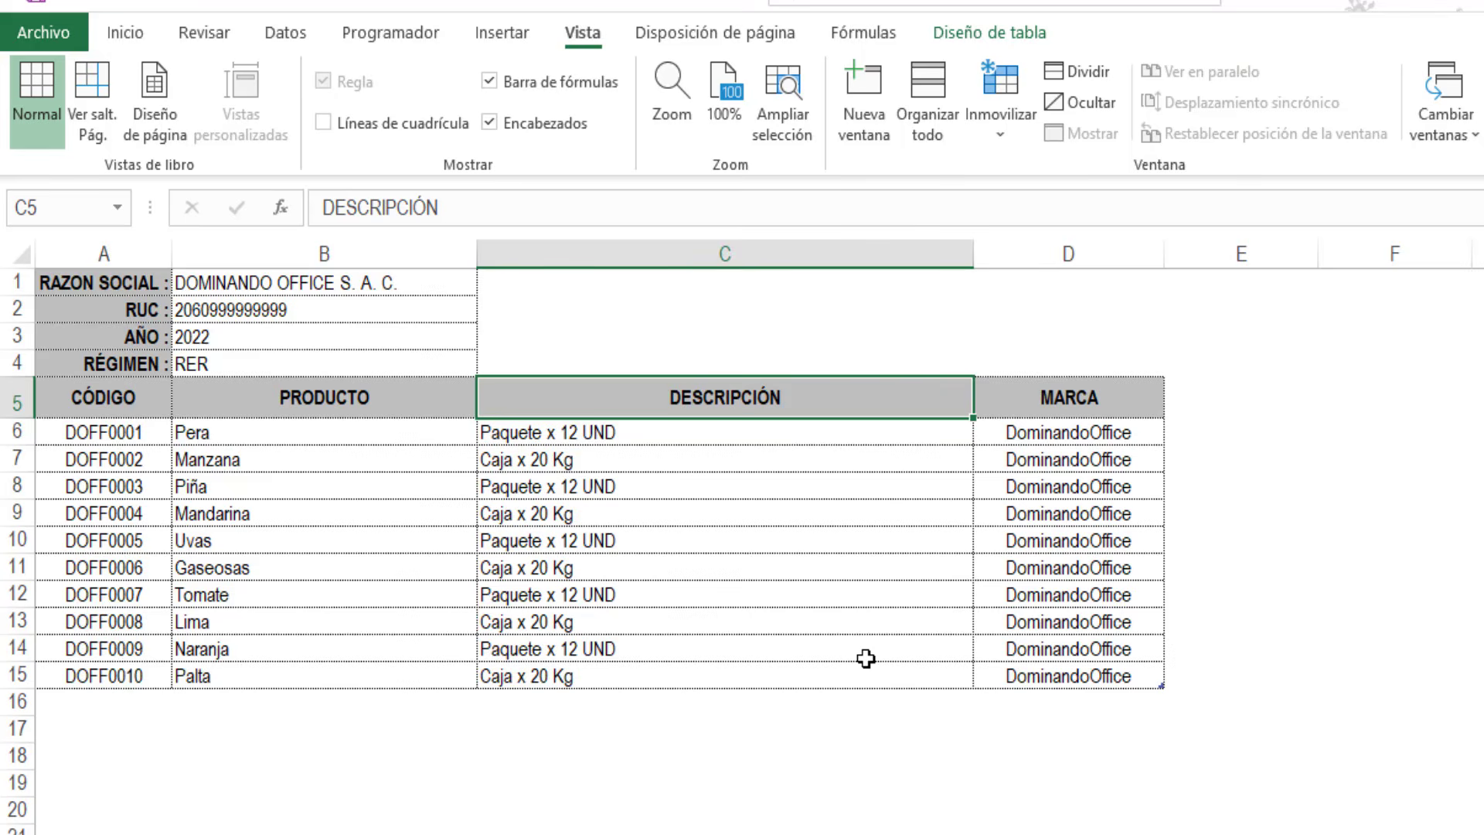
{"action": "scroll", "coordinate": [865, 658], "scroll_direction": "down", "scroll_amount": 8}
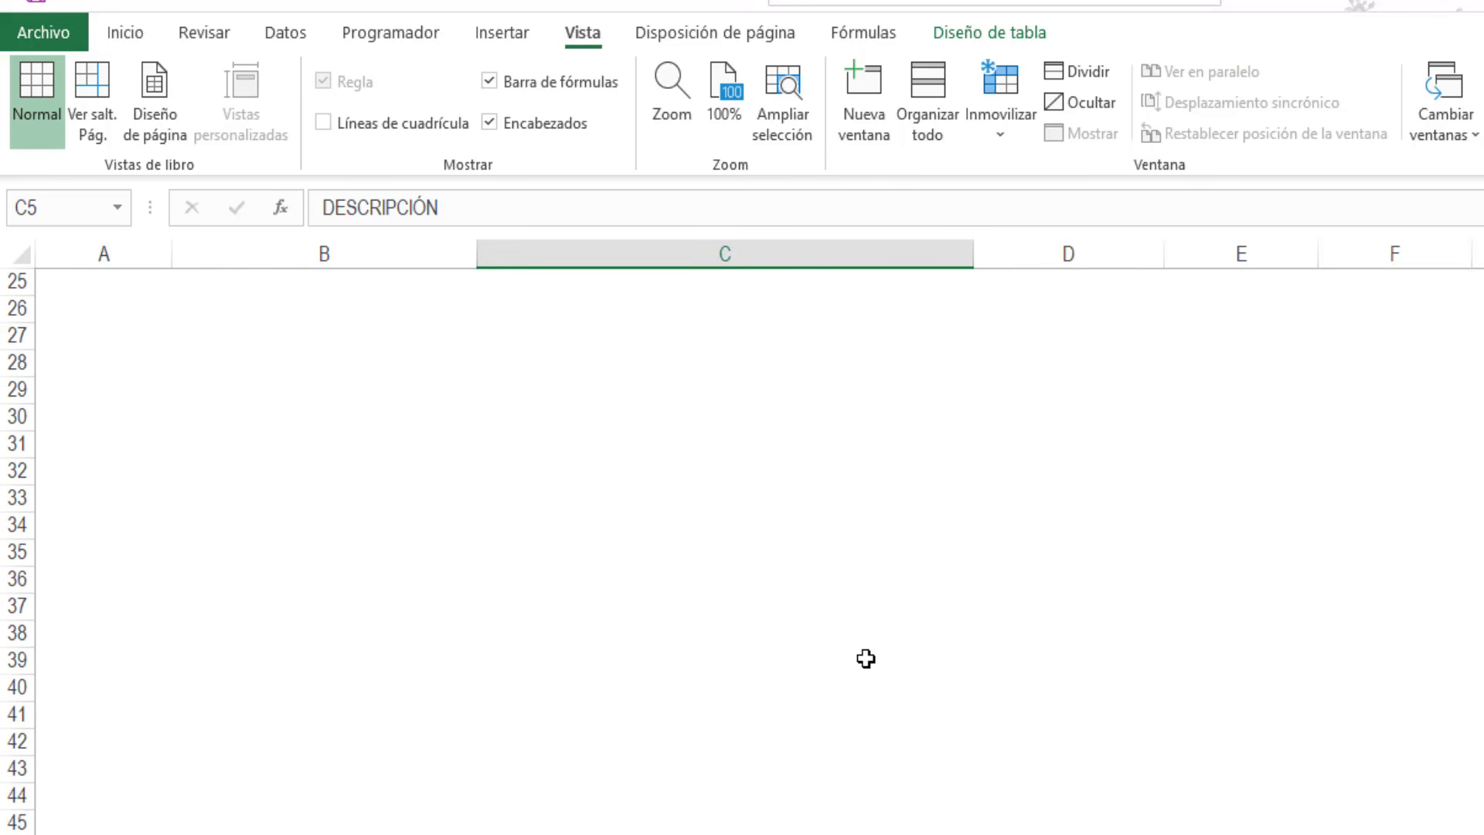
{"action": "scroll", "coordinate": [865, 658], "scroll_direction": "up", "scroll_amount": 8}
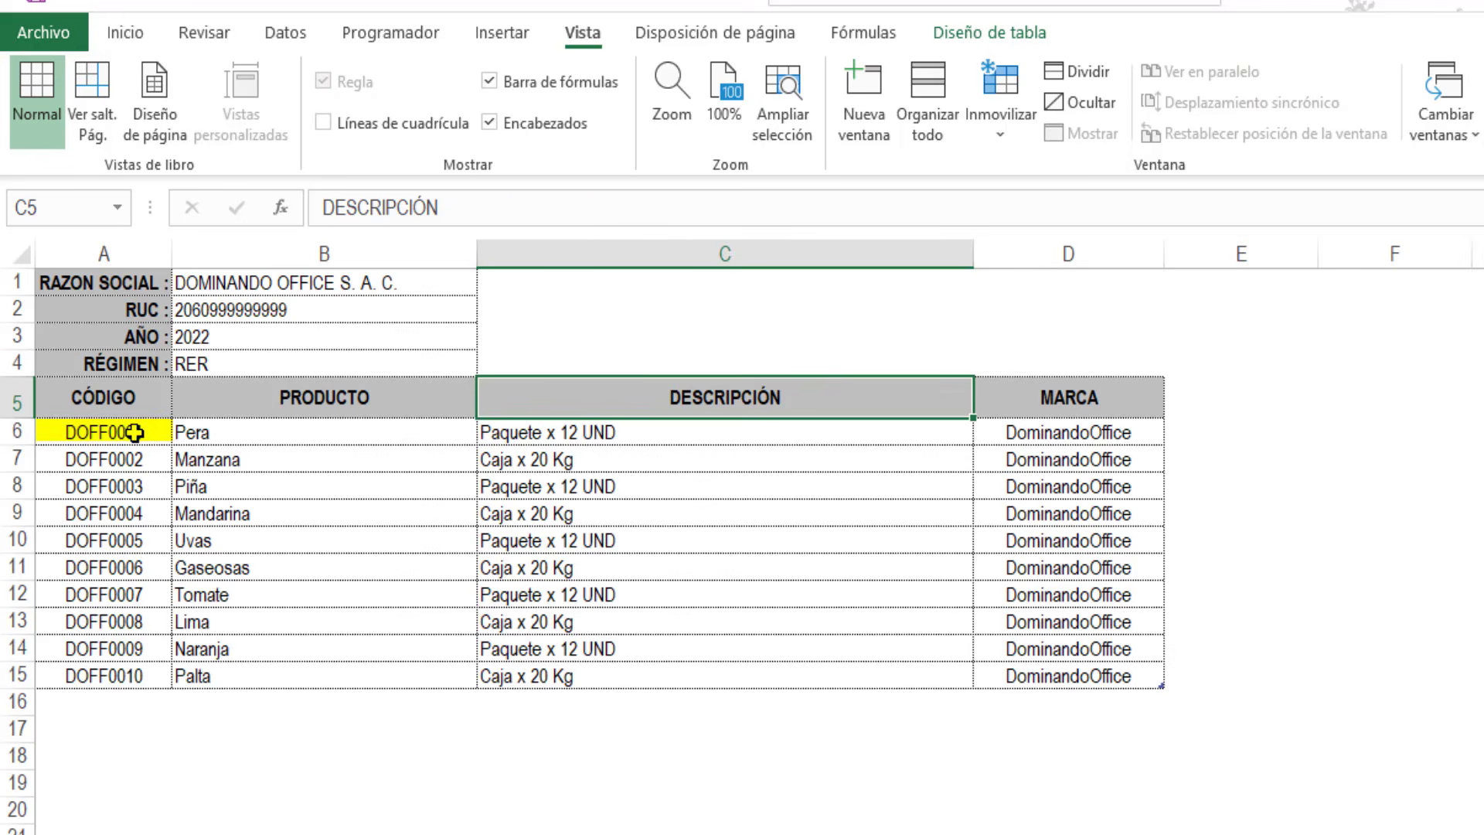
{"action": "left_click", "coordinate": [135, 433]}
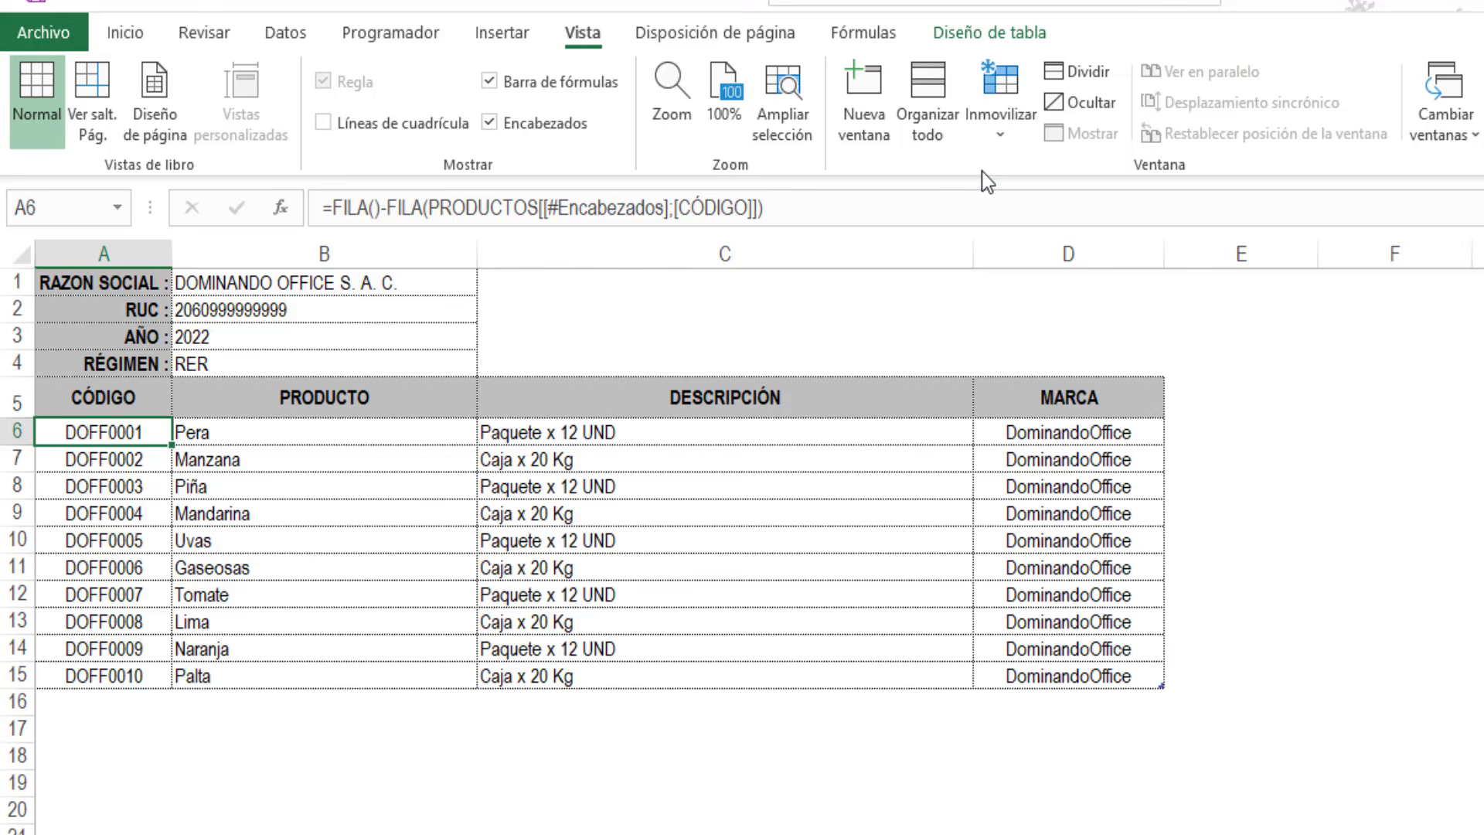
Step: Freeze panes above A6 so rows 1–5 stay fixed, then scroll to check it
{"action": "left_click", "coordinate": [993, 138]}
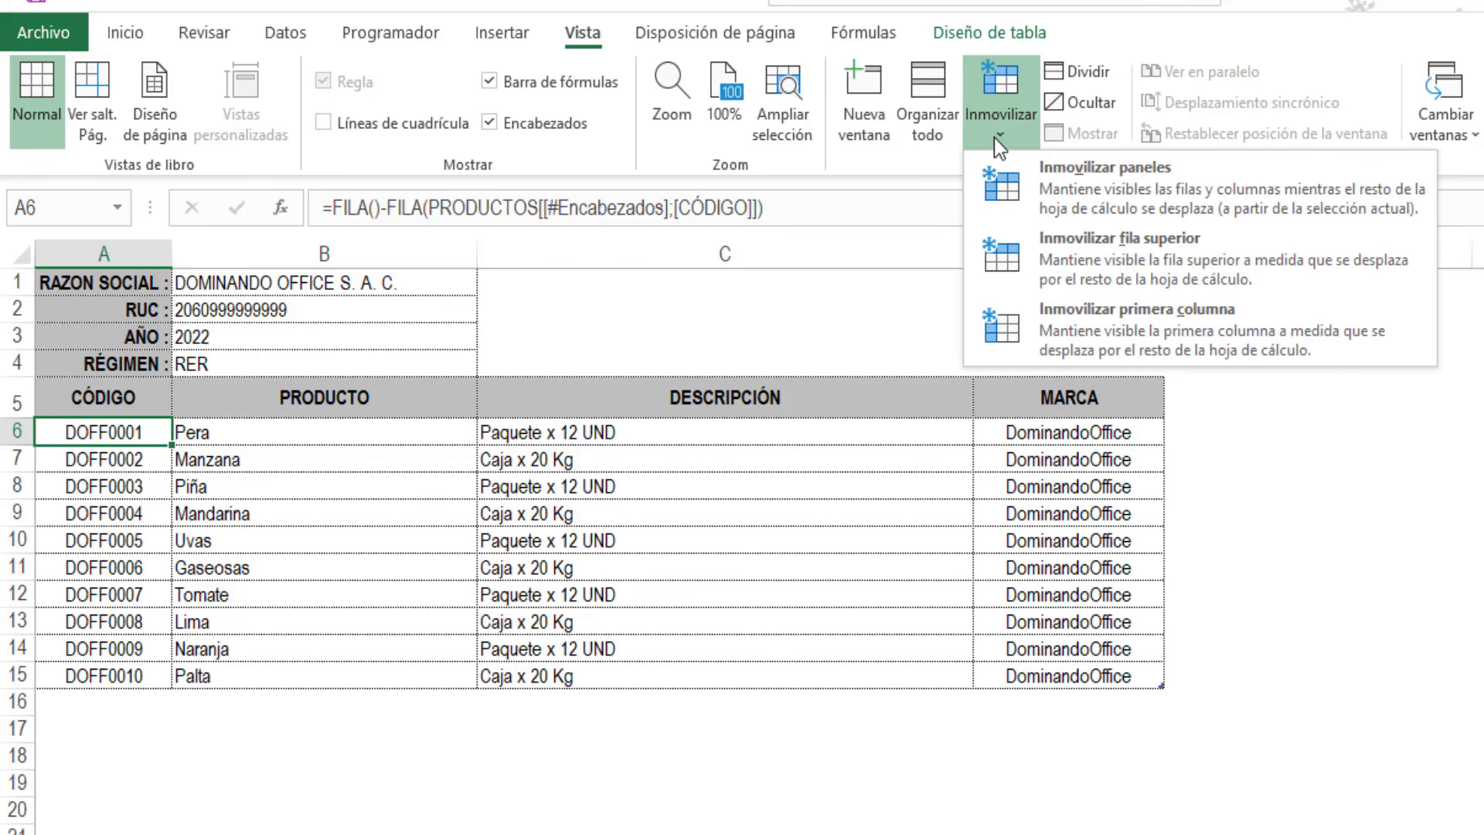
{"action": "left_click", "coordinate": [1024, 195]}
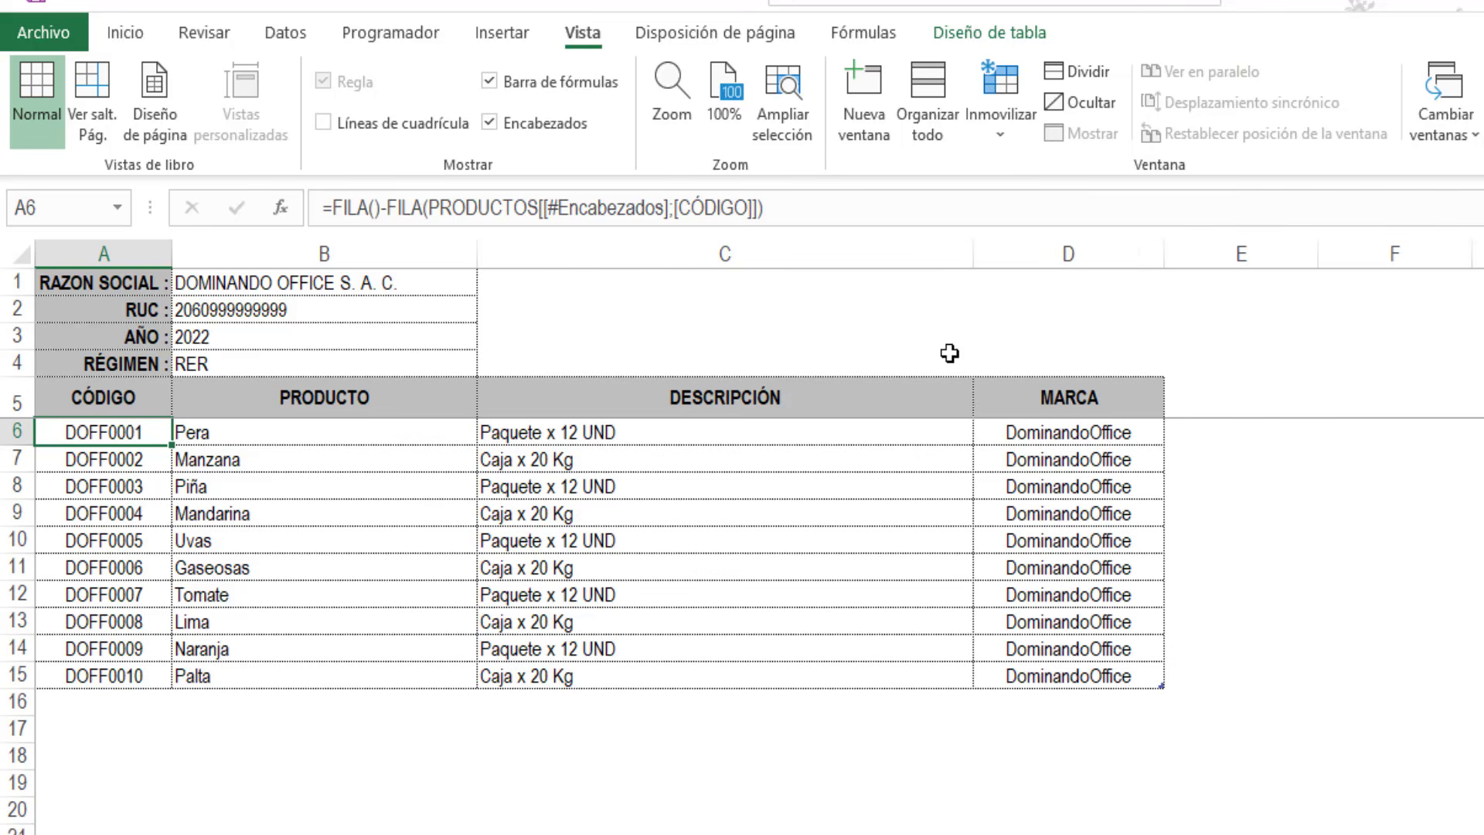
{"action": "scroll", "coordinate": [826, 601], "scroll_direction": "down", "scroll_amount": 6}
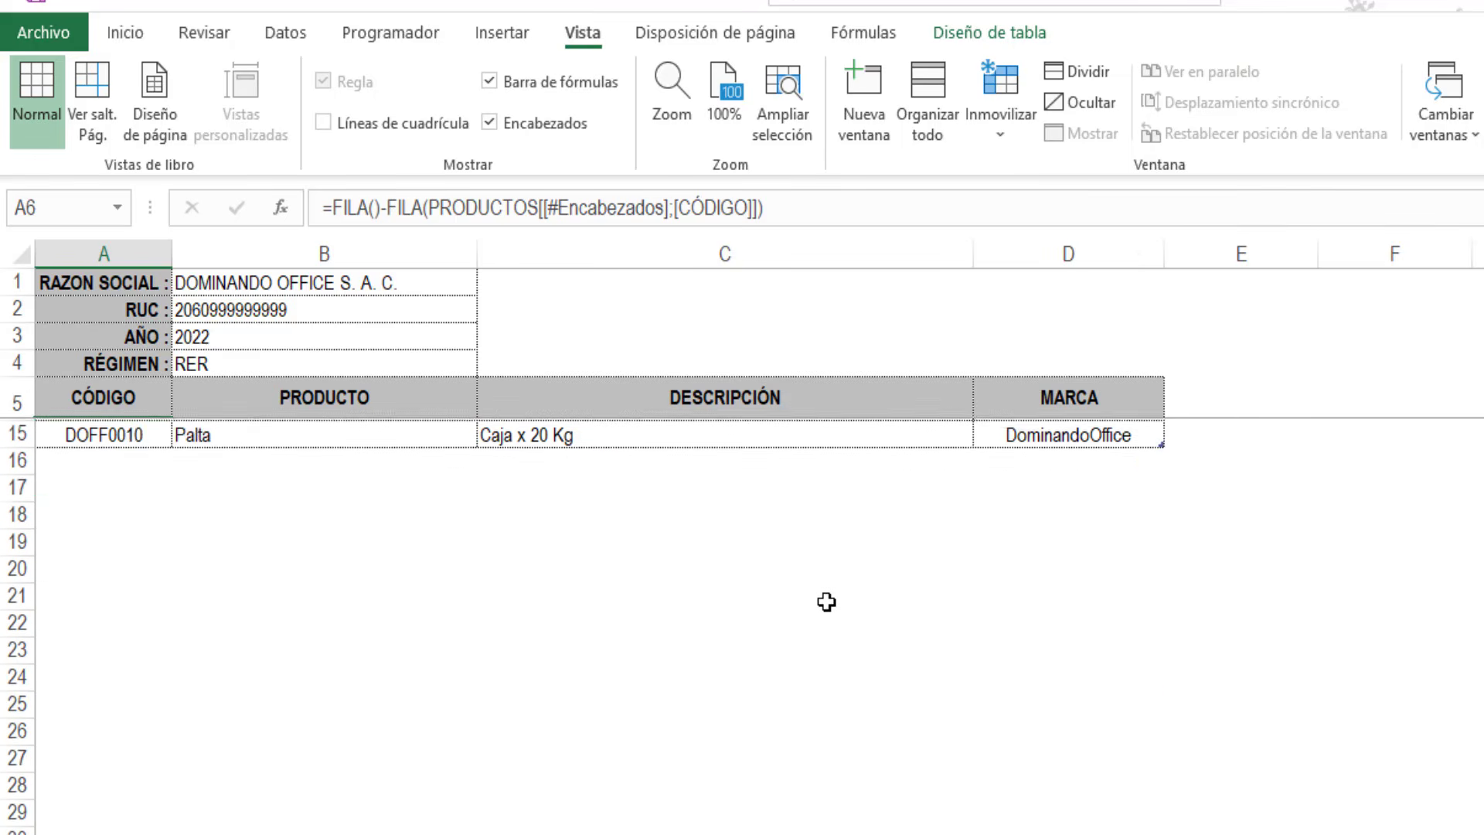
{"action": "scroll", "coordinate": [826, 601], "scroll_direction": "up", "scroll_amount": 7}
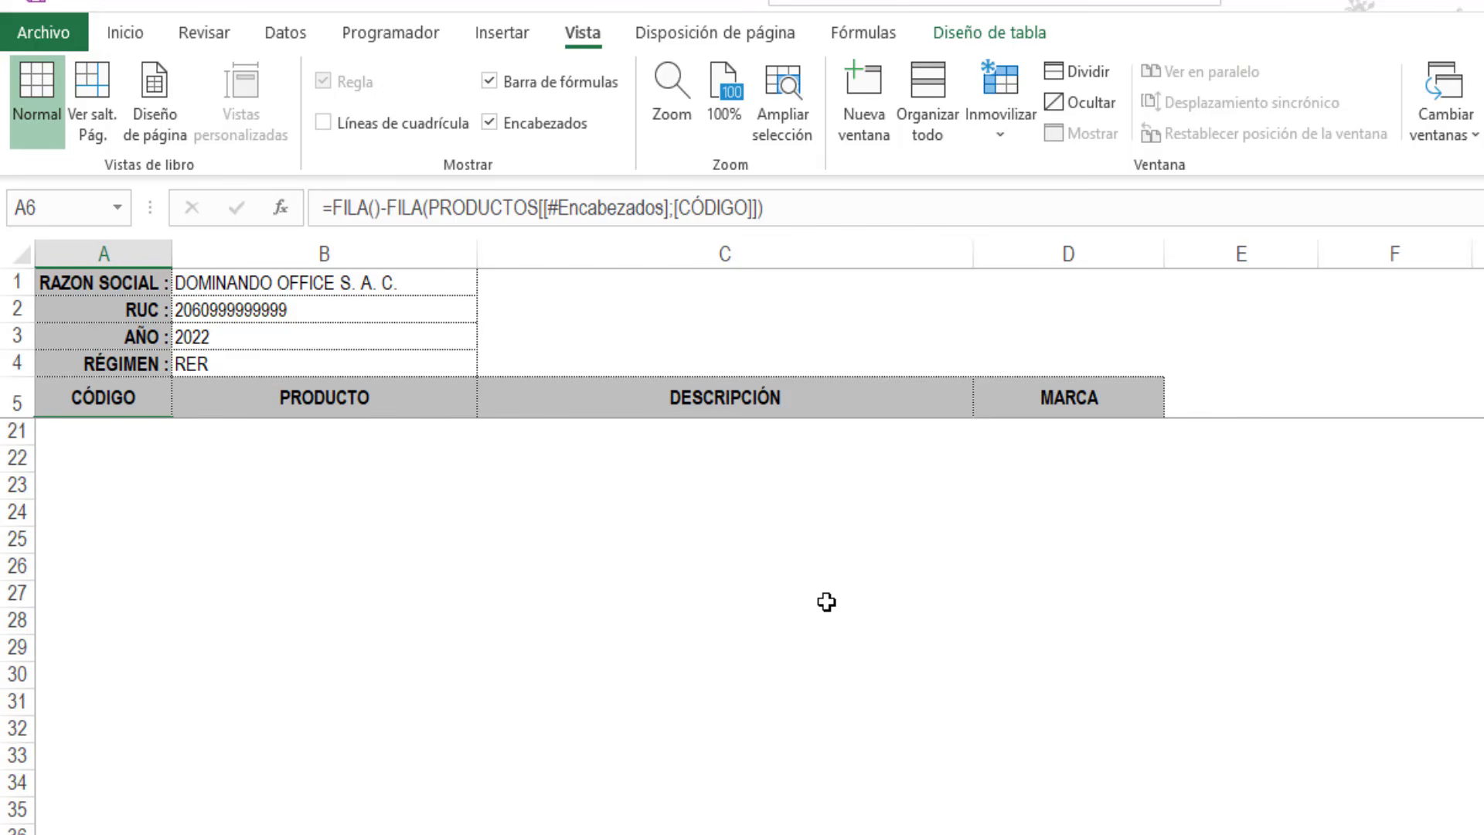
{"action": "scroll", "coordinate": [826, 601], "scroll_direction": "down", "scroll_amount": 5}
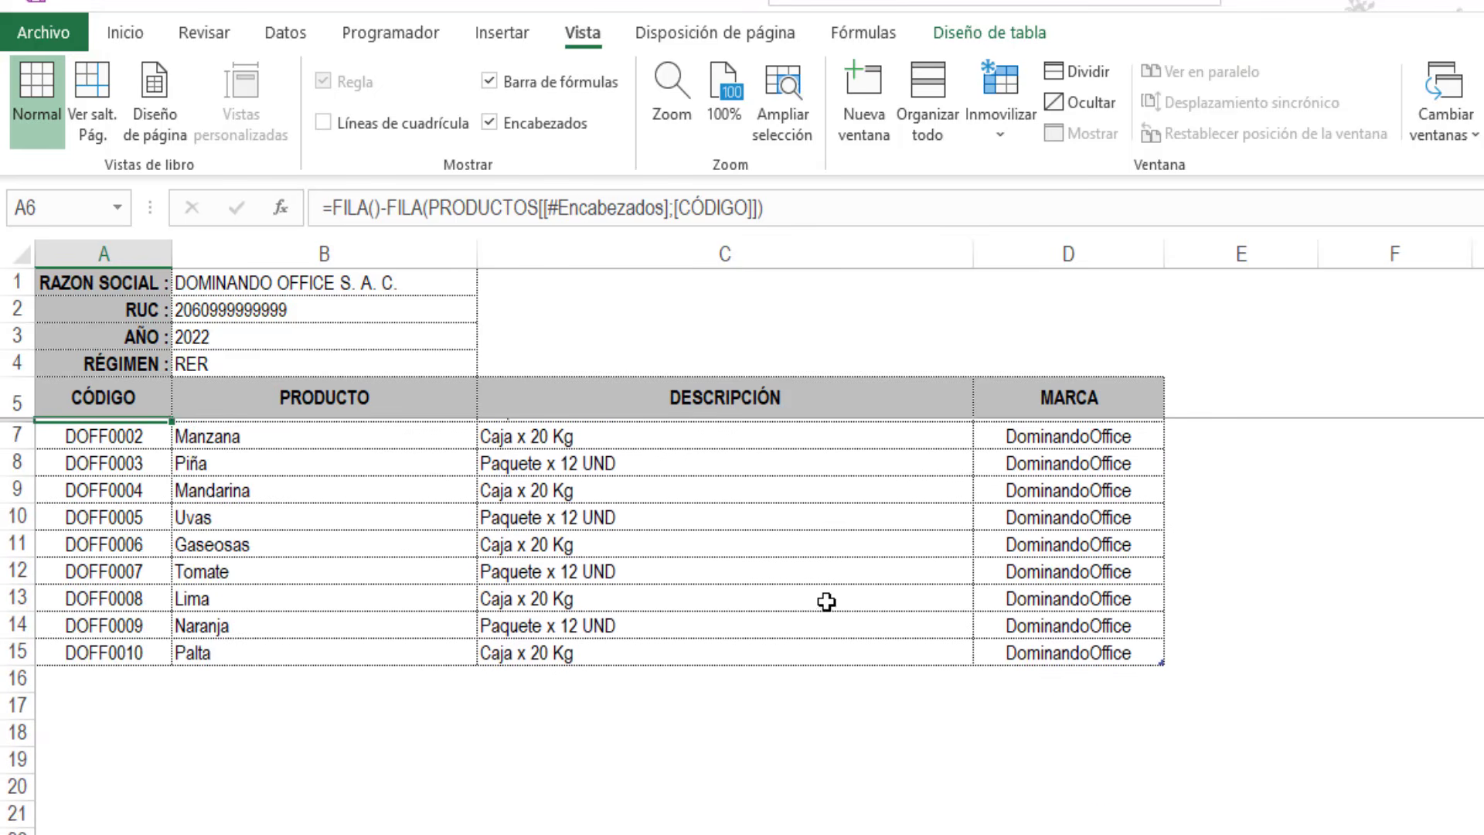
{"action": "scroll", "coordinate": [826, 601], "scroll_direction": "up", "scroll_amount": 5}
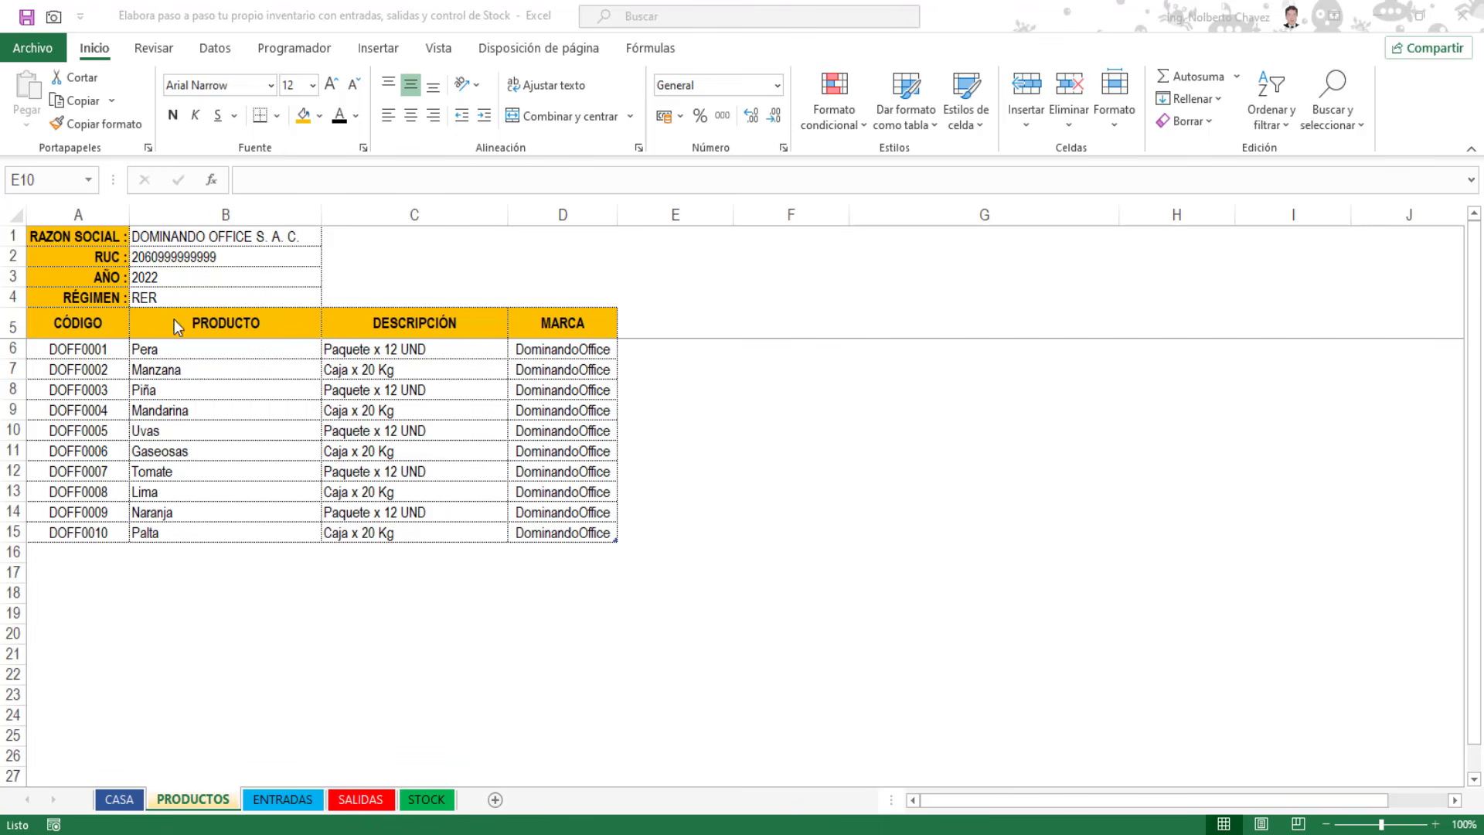
Step: Copy the entire PRODUCTOS sheet and paste it into the empty ENTRADAS sheet
{"action": "left_click", "coordinate": [20, 219]}
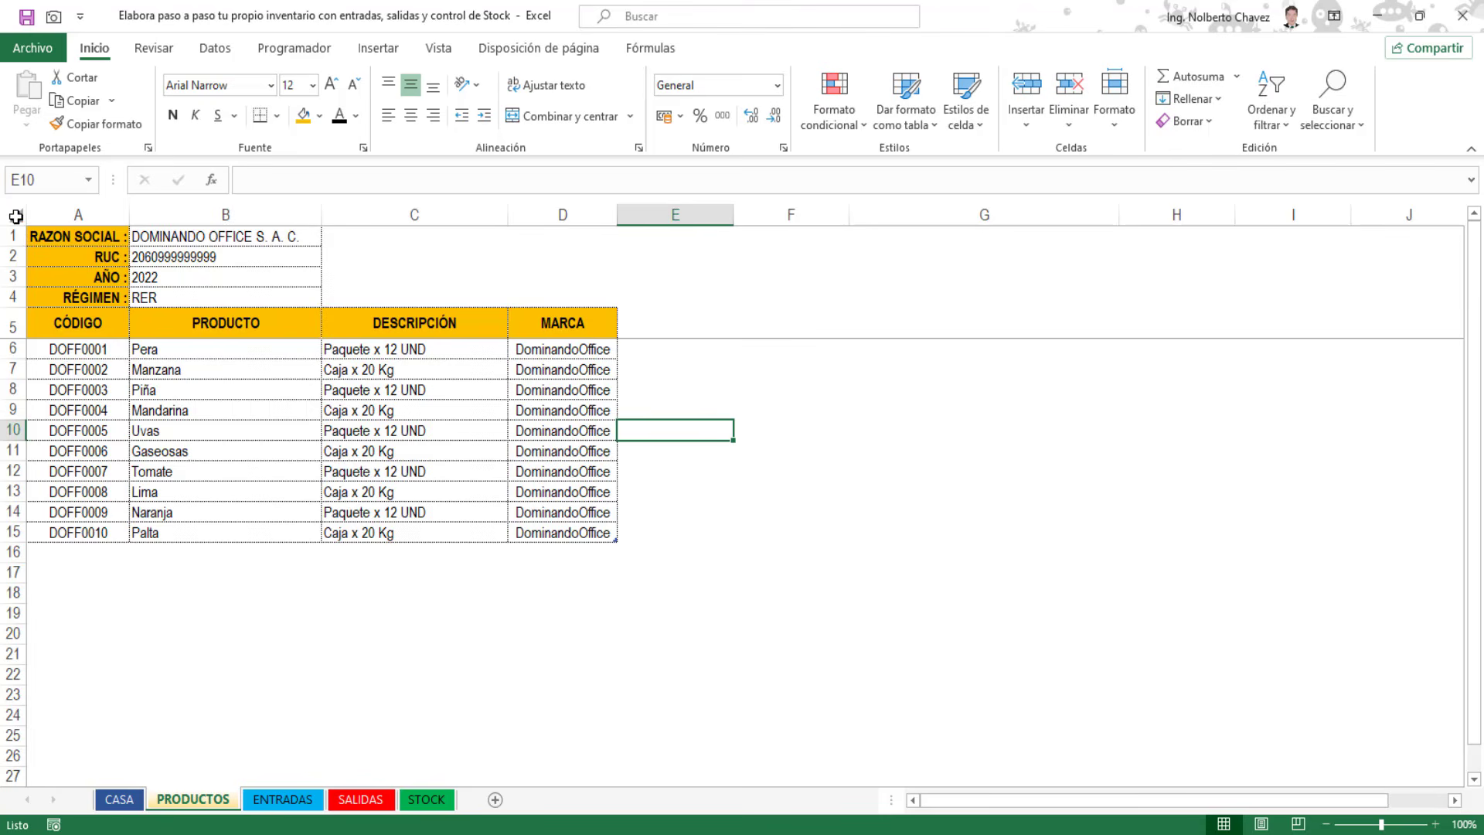
{"action": "left_click", "coordinate": [15, 217]}
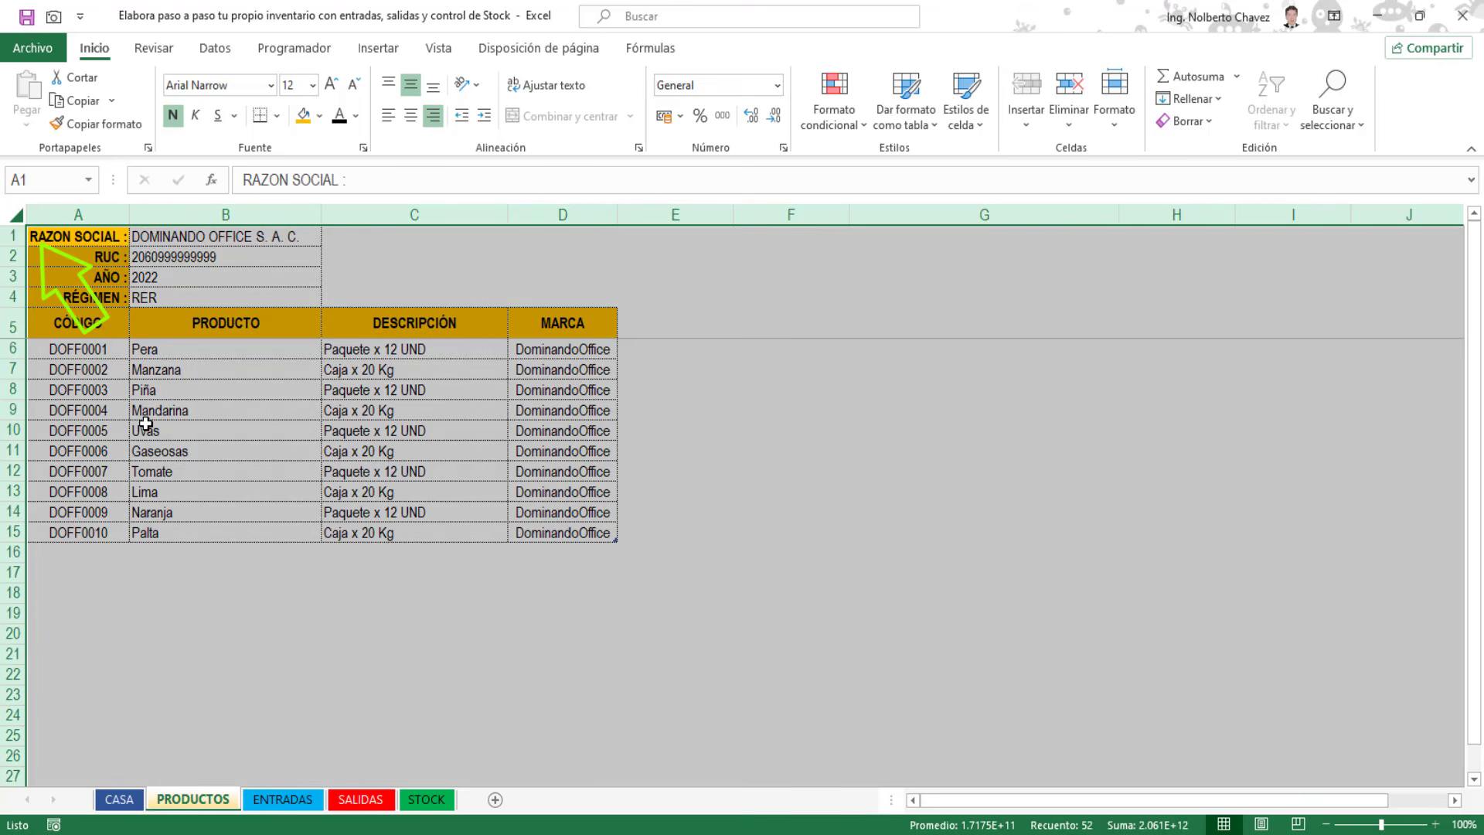
{"action": "key", "text": "ctrl+c"}
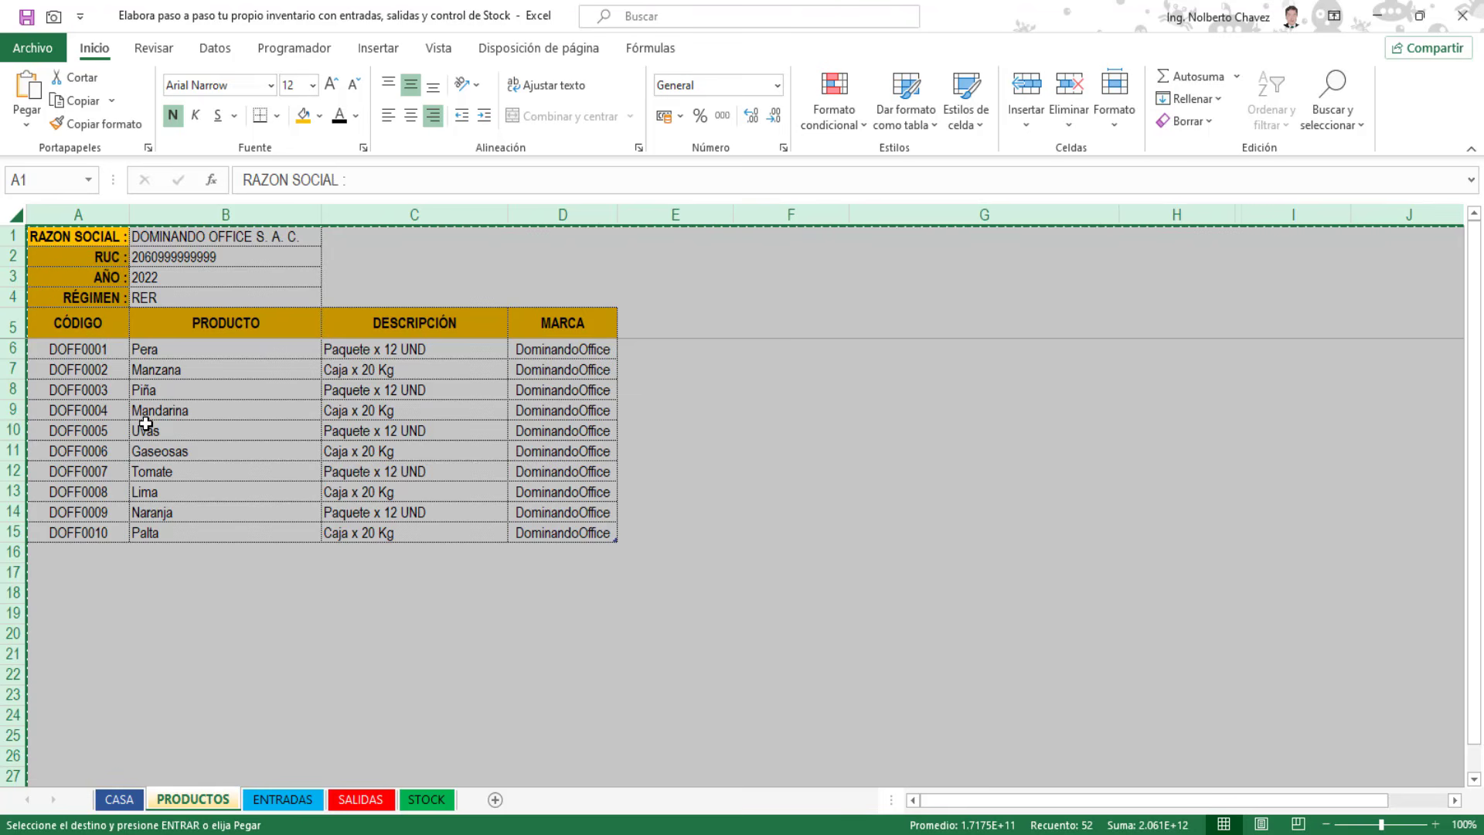
{"action": "left_click", "coordinate": [276, 800]}
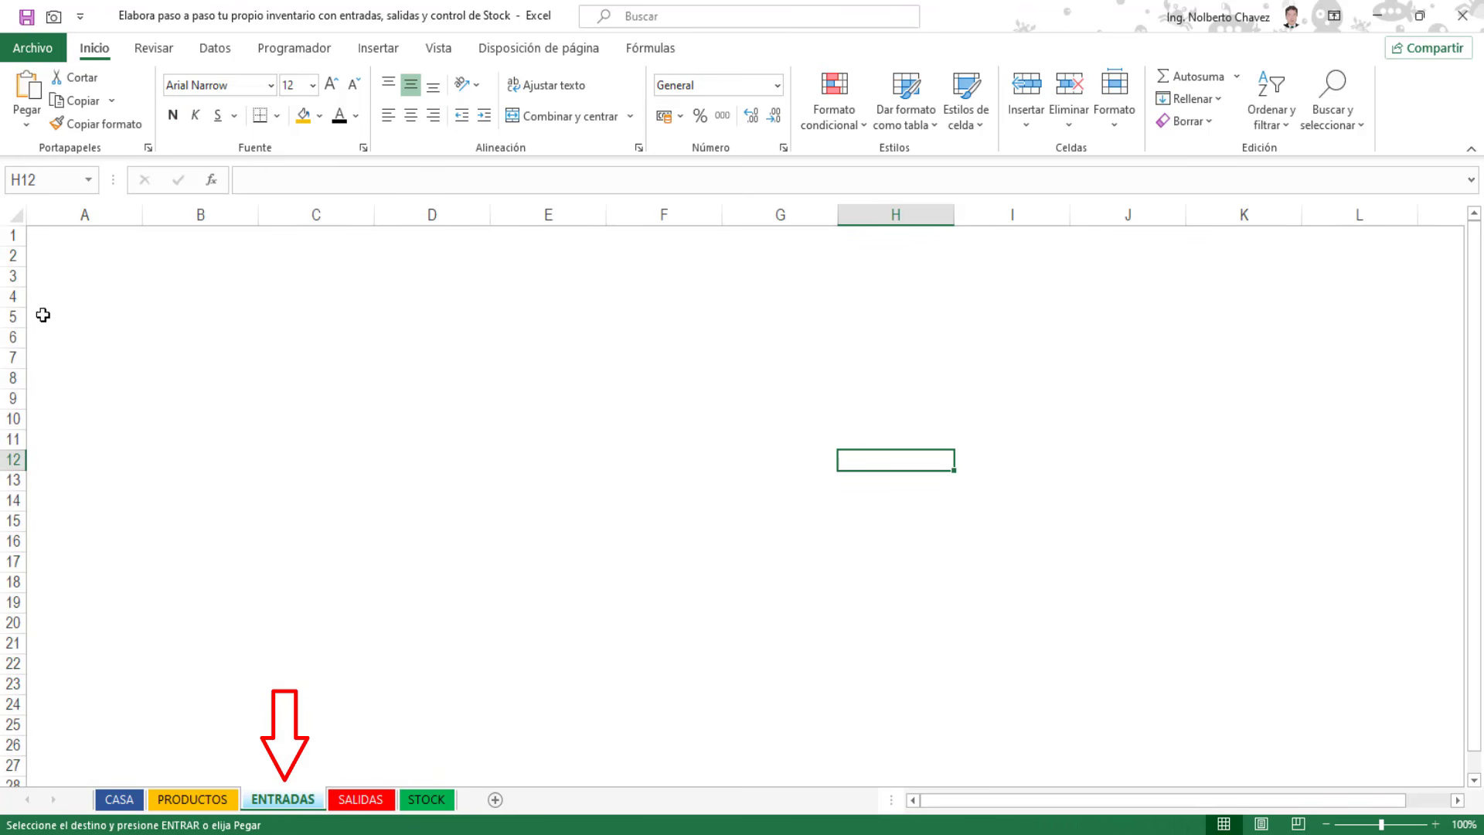
{"action": "left_click", "coordinate": [19, 217]}
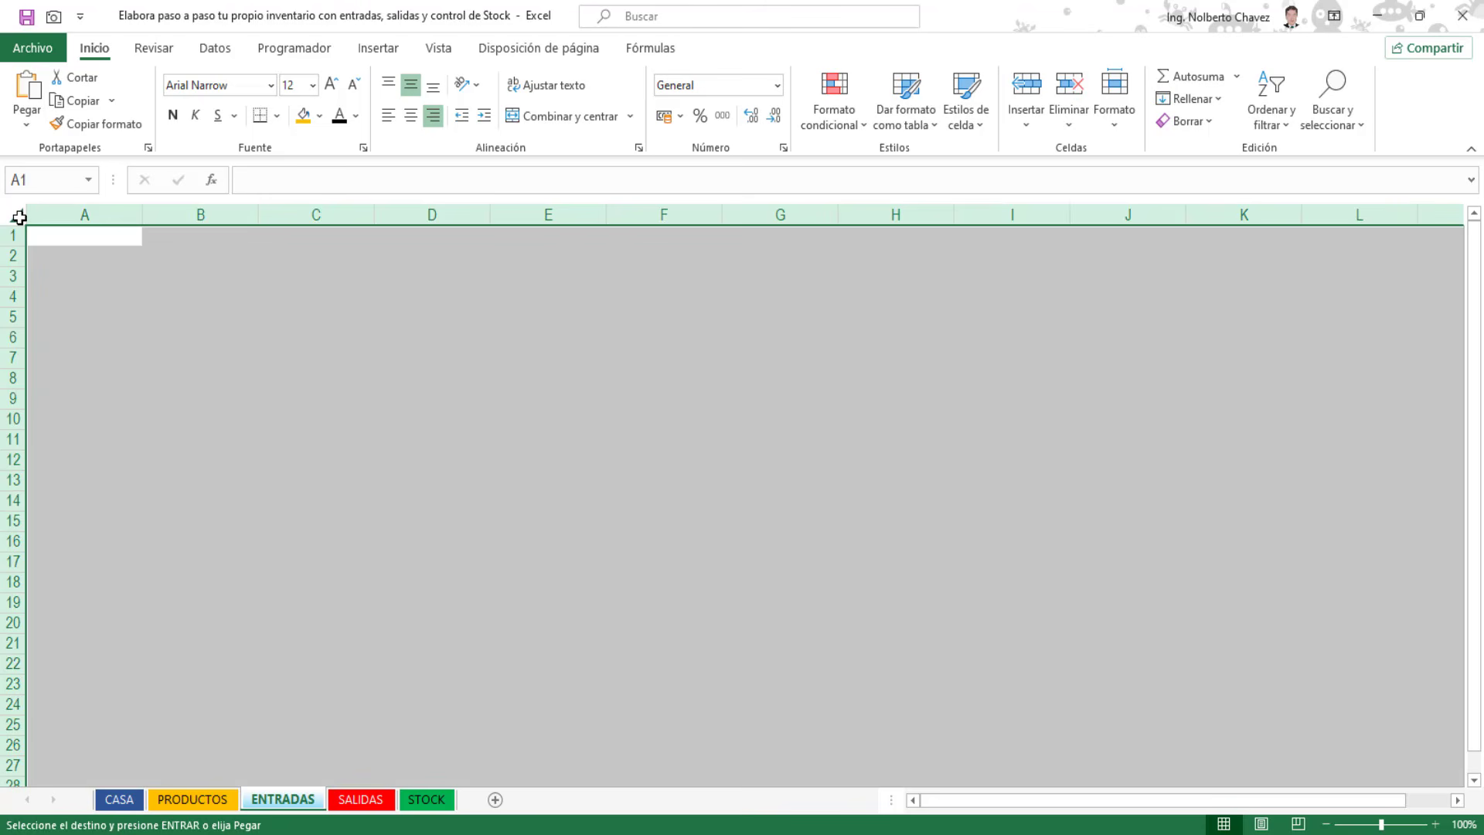
{"action": "key", "text": "ctrl+v"}
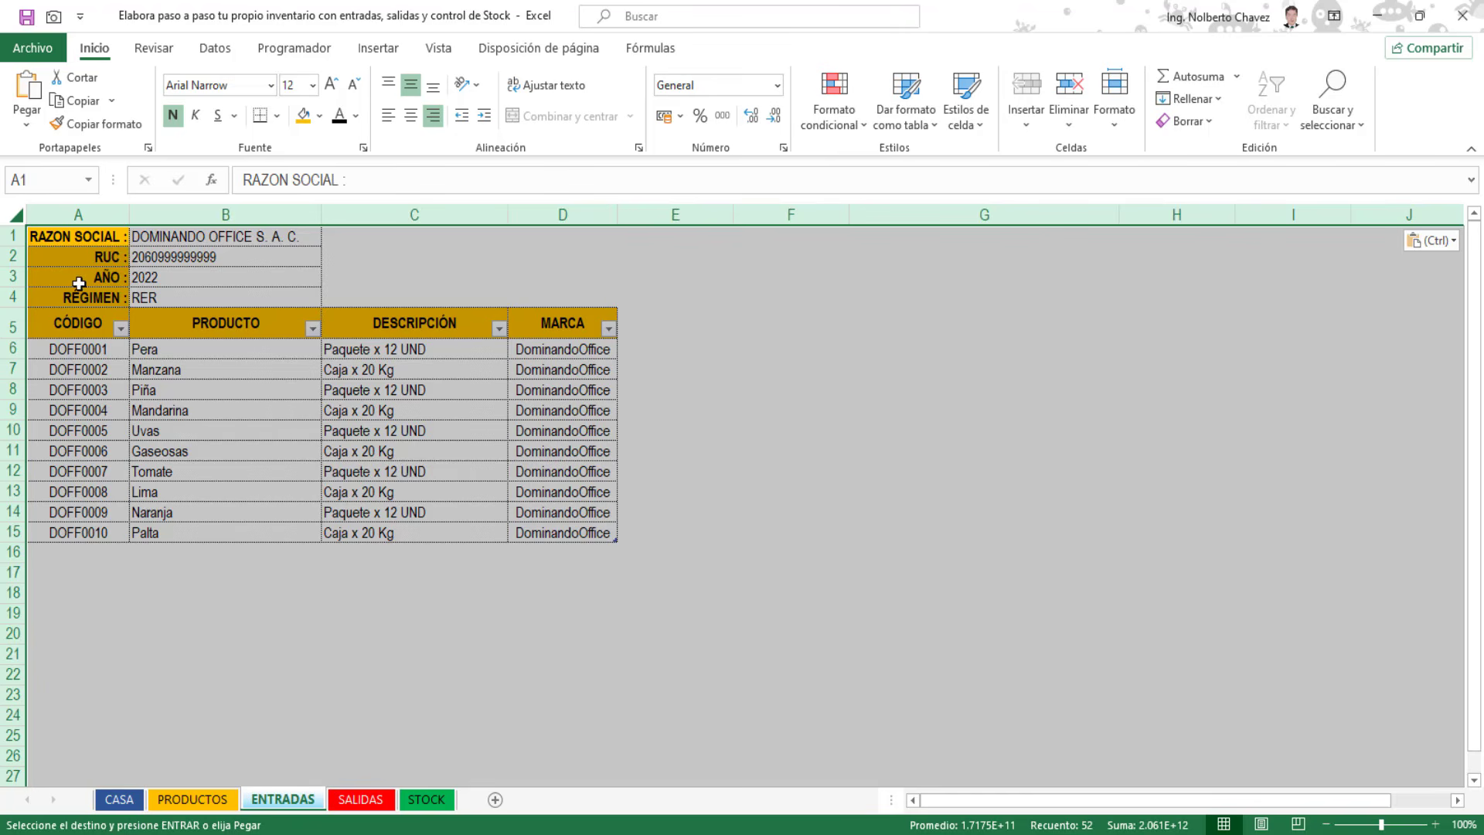
{"action": "left_click", "coordinate": [153, 381]}
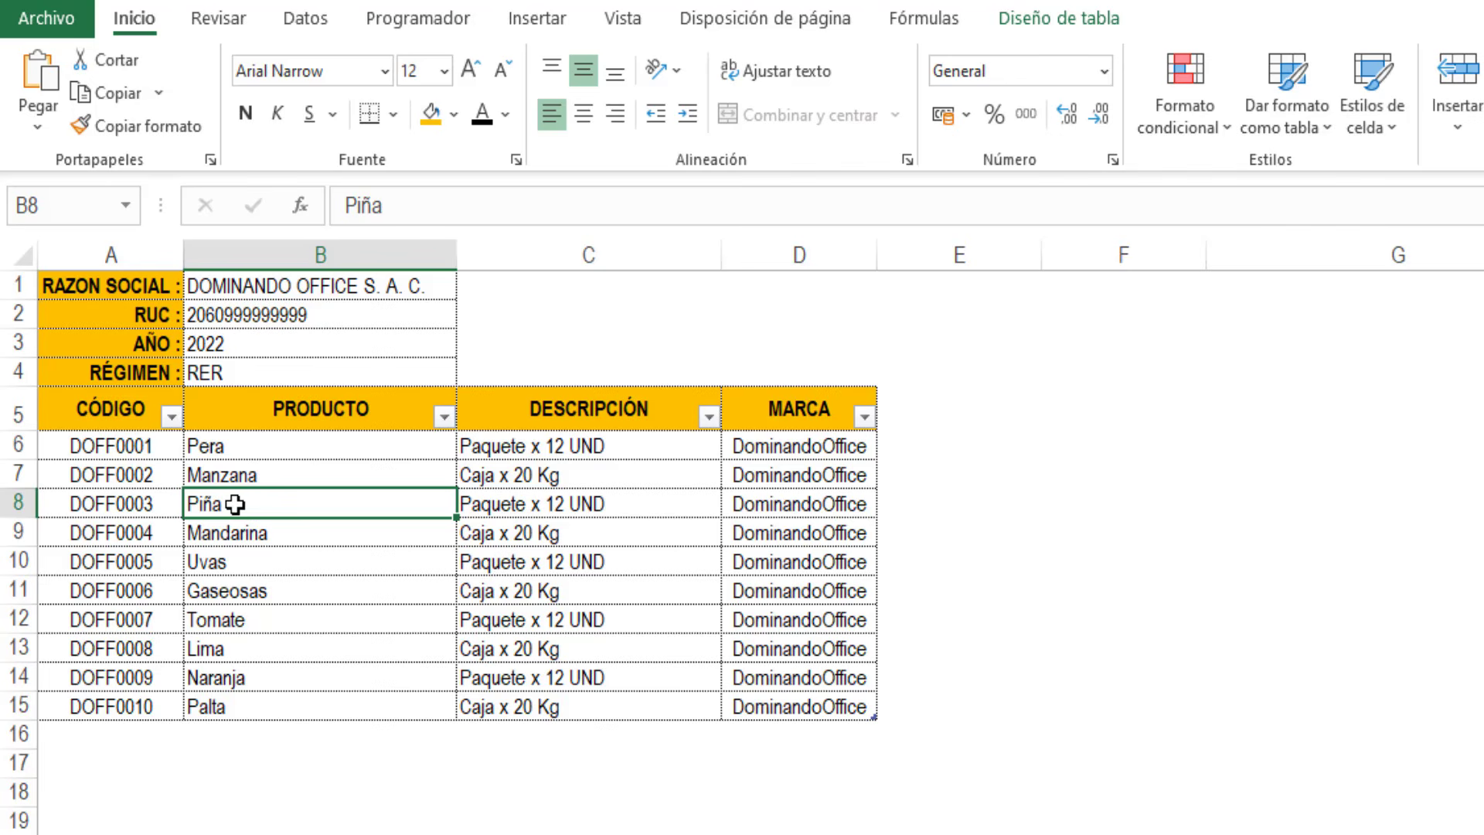
Step: Turn off the table's filter buttons and rename it from PRODUCTOS4 to ENTRADAS
{"action": "left_click", "coordinate": [1034, 31]}
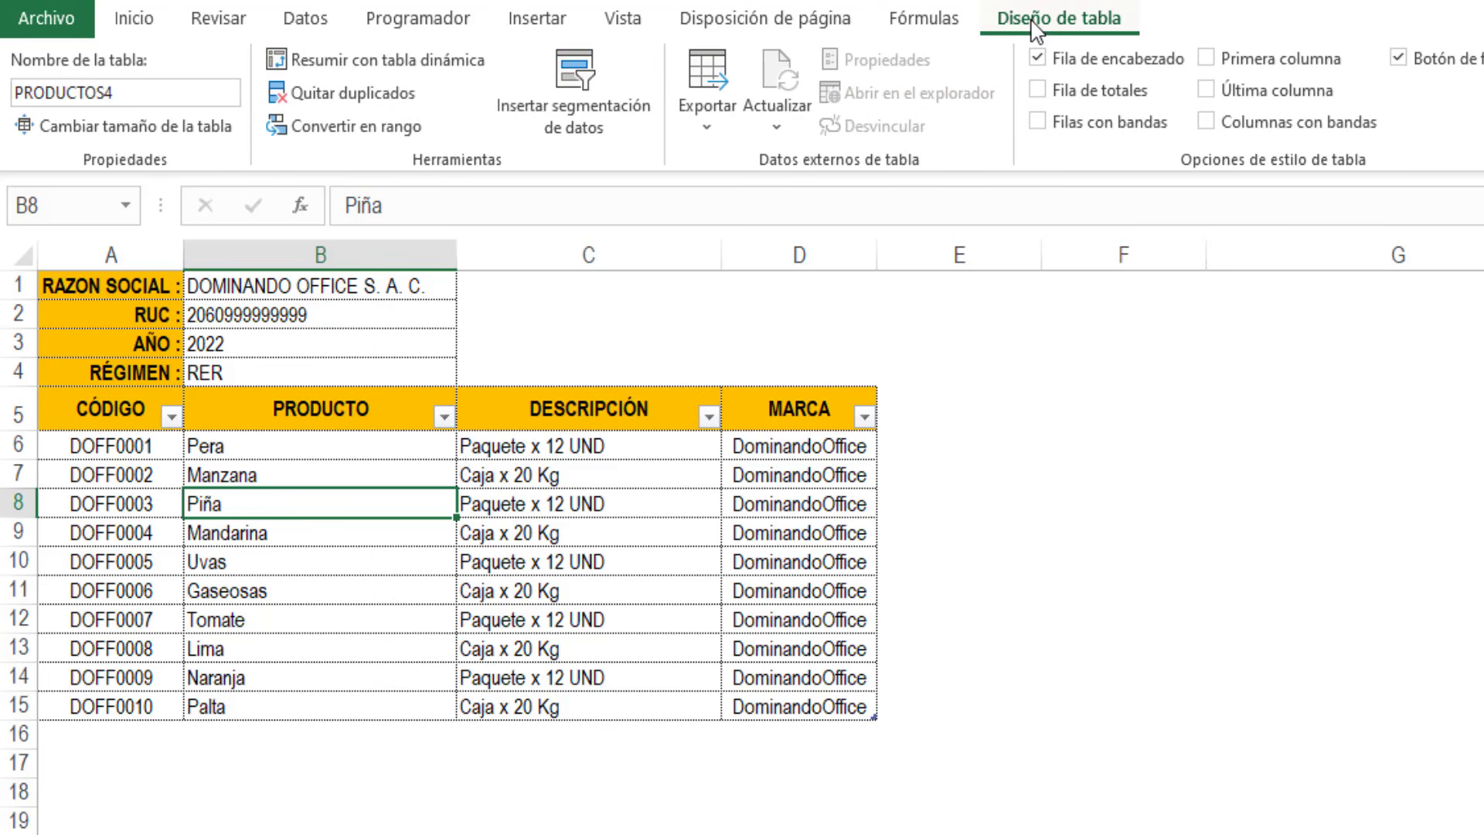
{"action": "left_click", "coordinate": [1398, 61]}
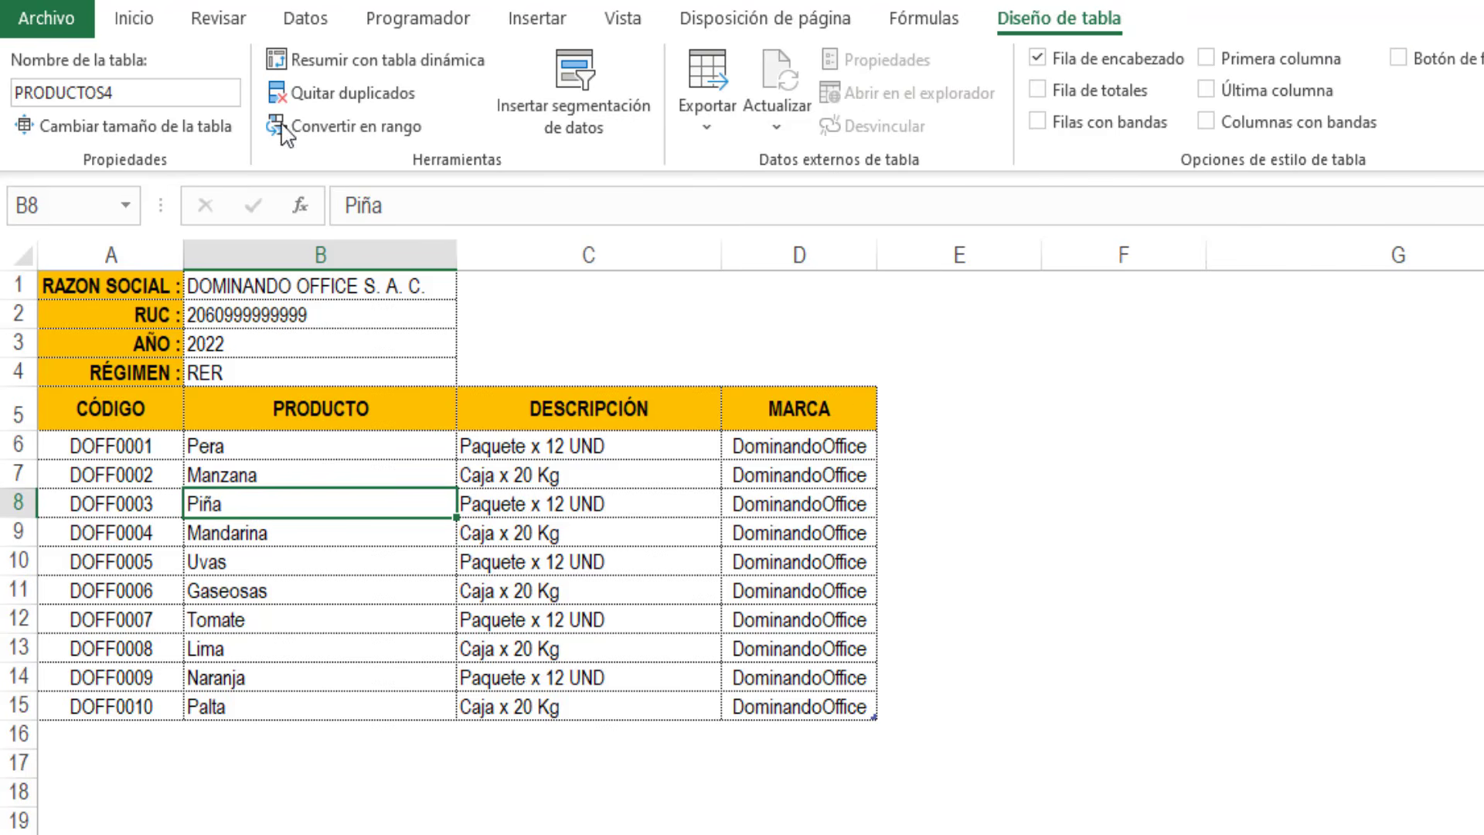
{"action": "left_click", "coordinate": [146, 95]}
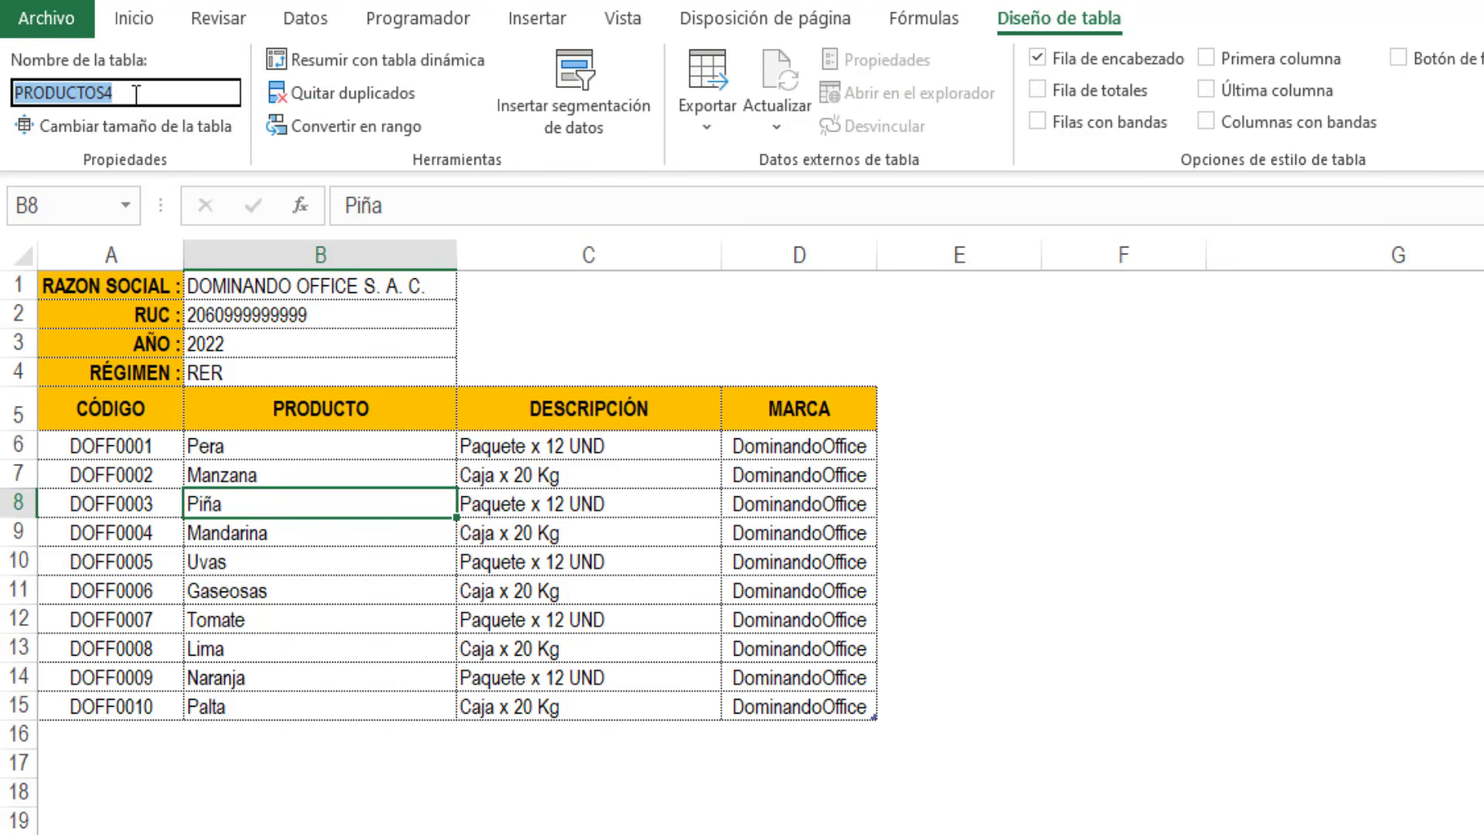
{"action": "type", "text": "ENTRADAS"}
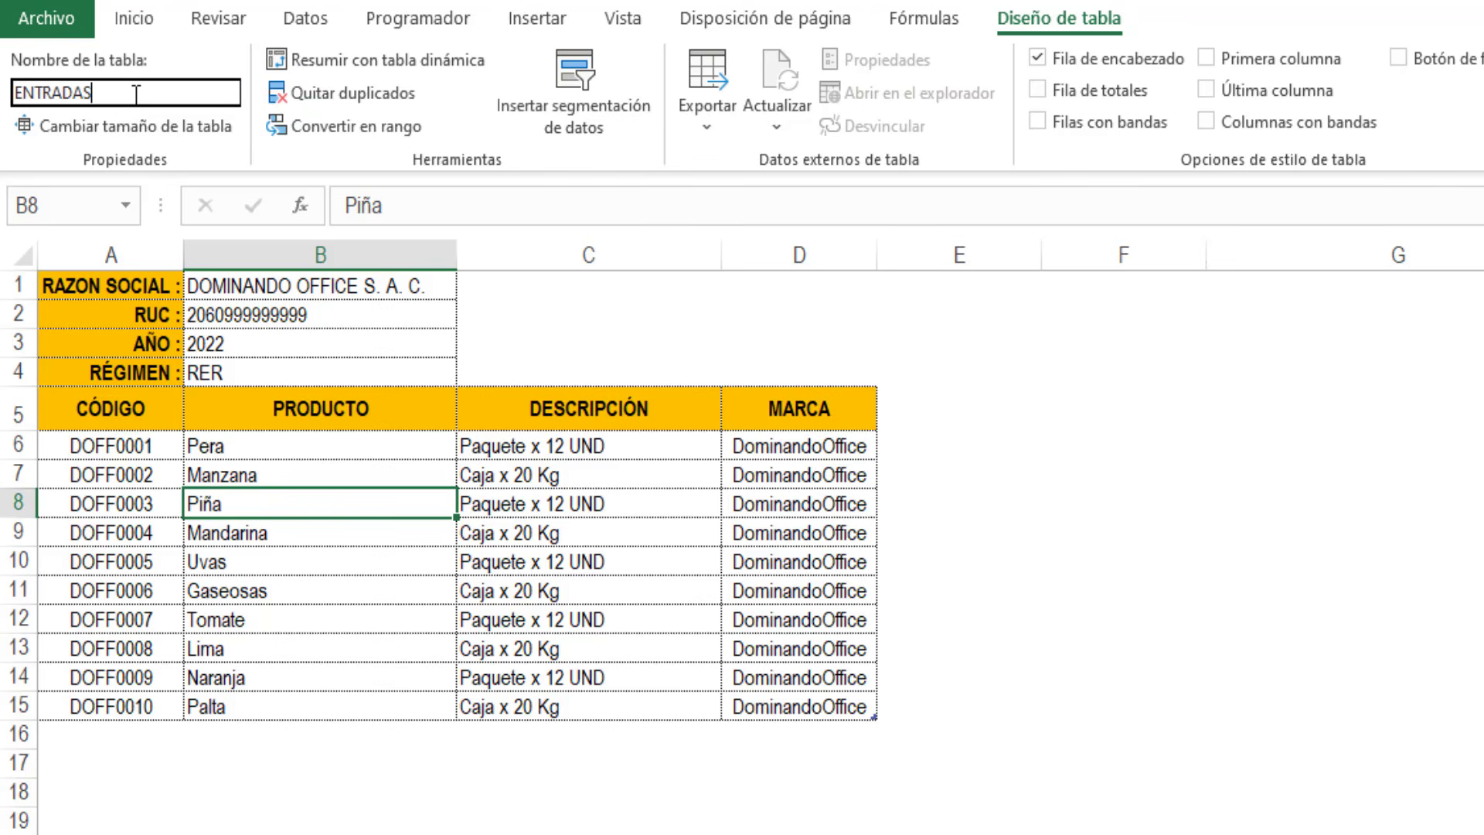
{"action": "key", "text": "Return"}
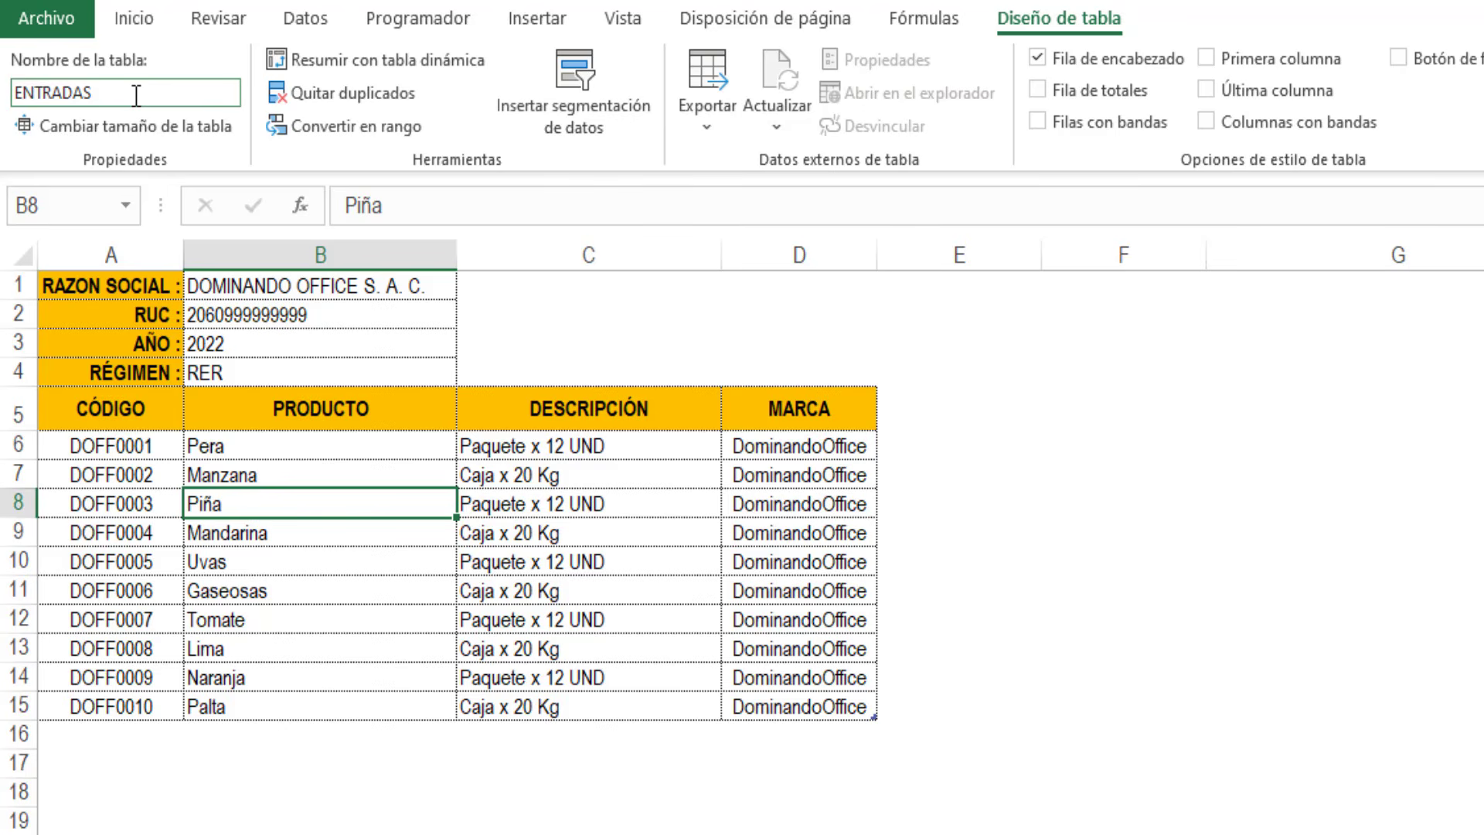
Step: Delete the ten product rows, Pera through Palta, from the ENTRADAS table
{"action": "left_click_drag", "start_coordinate": [255, 447], "coordinate": [285, 697]}
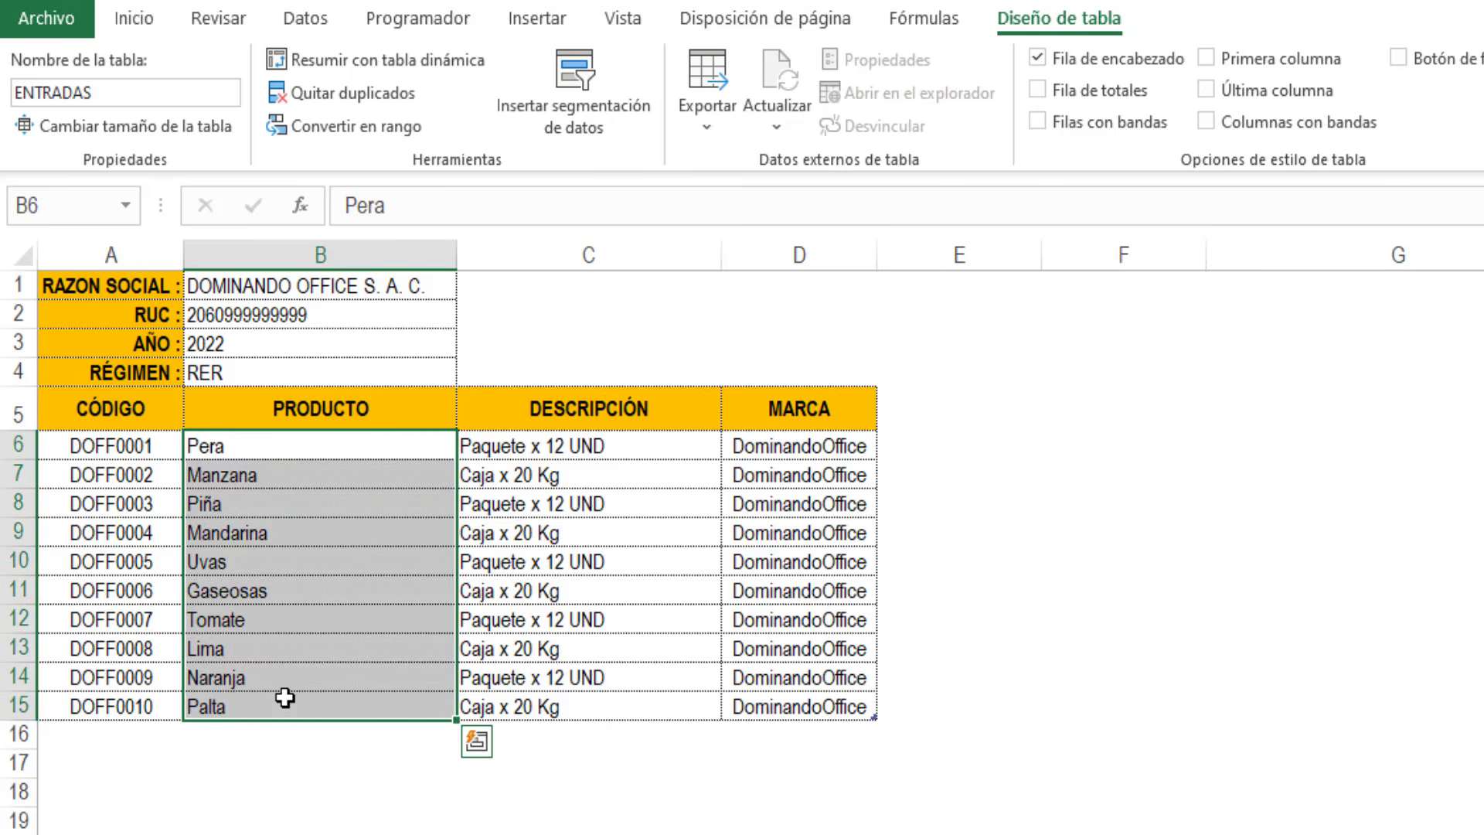
{"action": "right_click", "coordinate": [272, 454]}
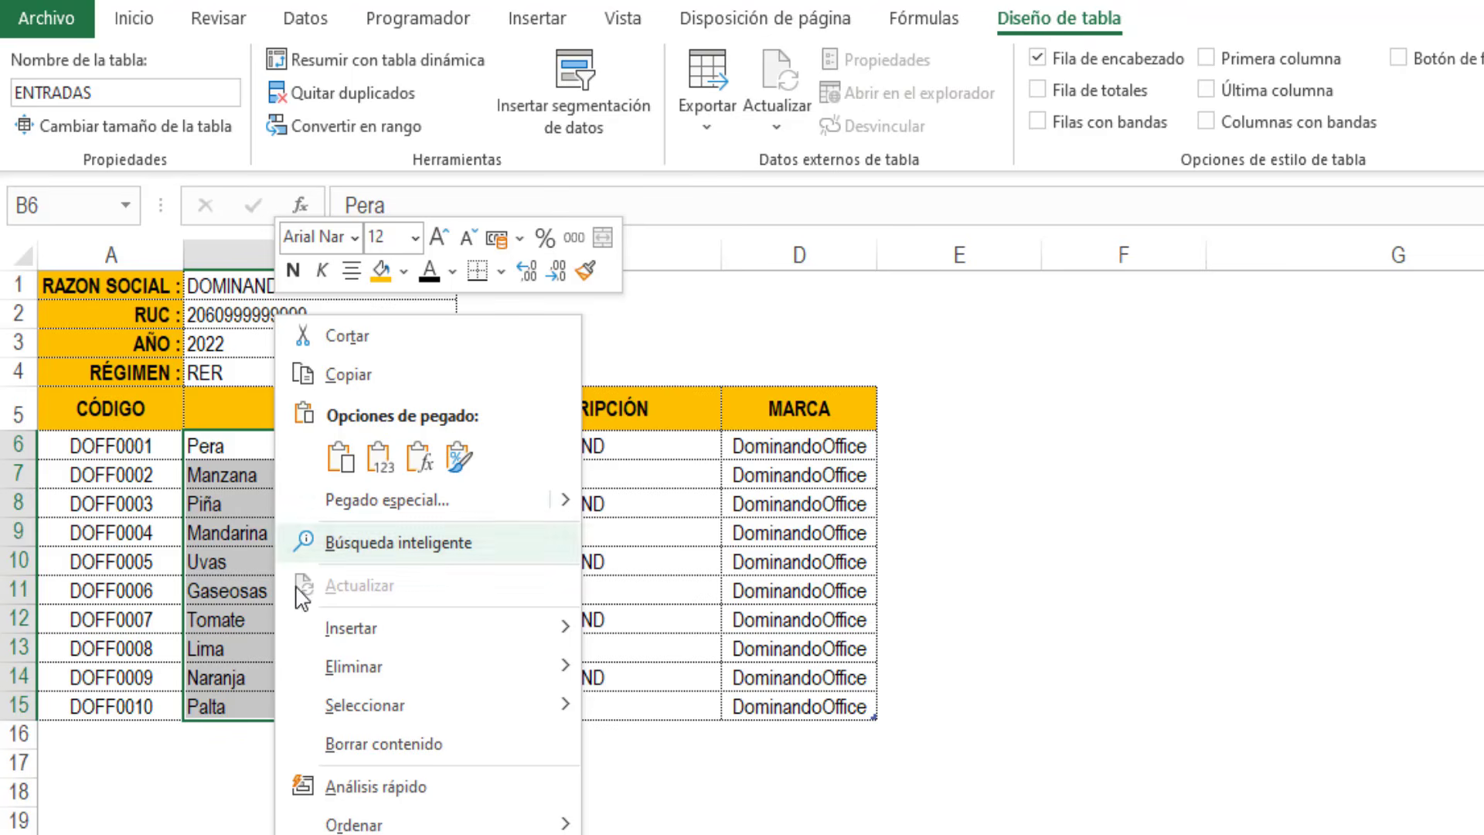
{"action": "mouse_move", "coordinate": [365, 669]}
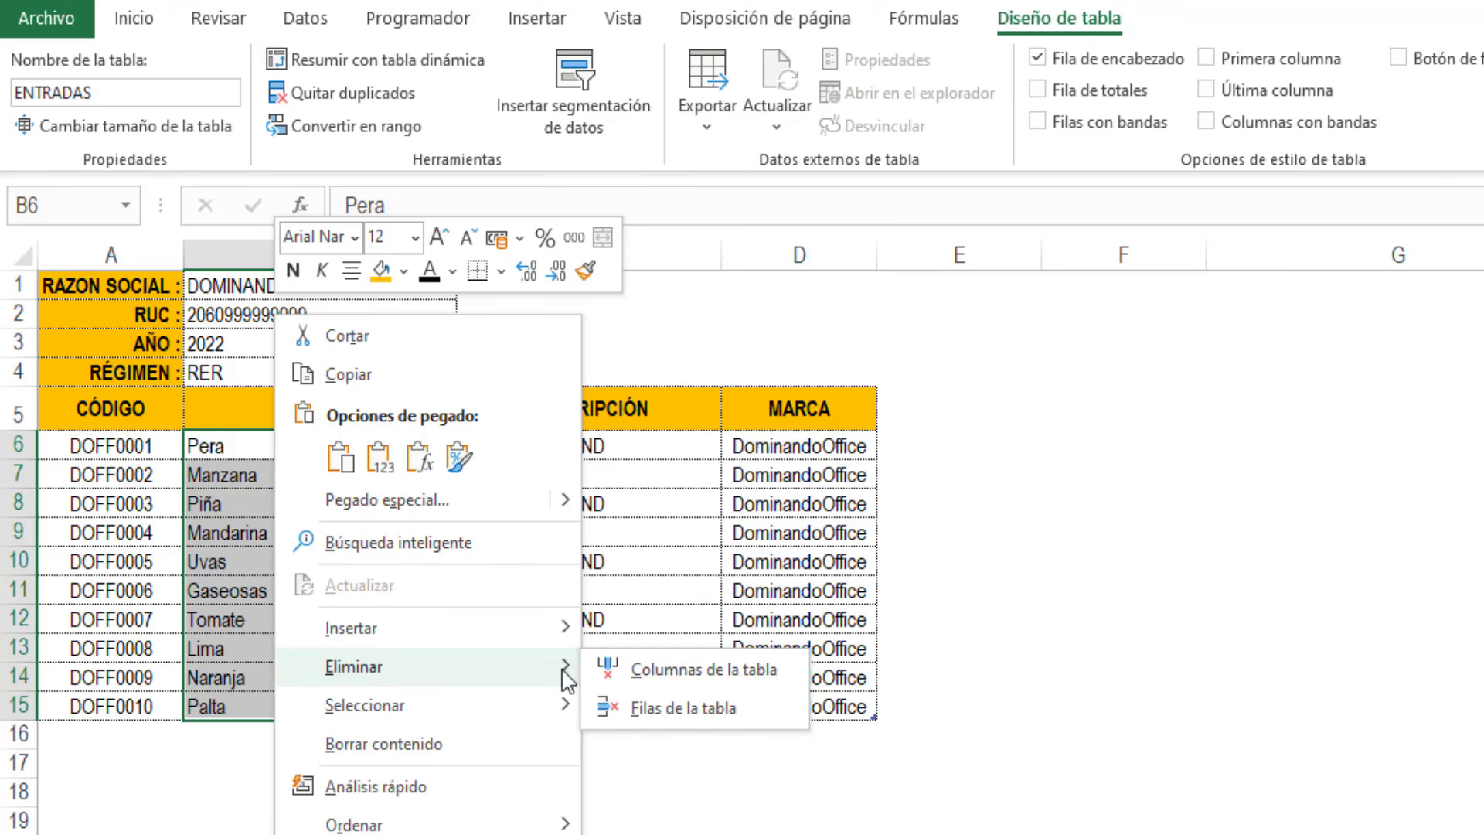
{"action": "left_click", "coordinate": [647, 709]}
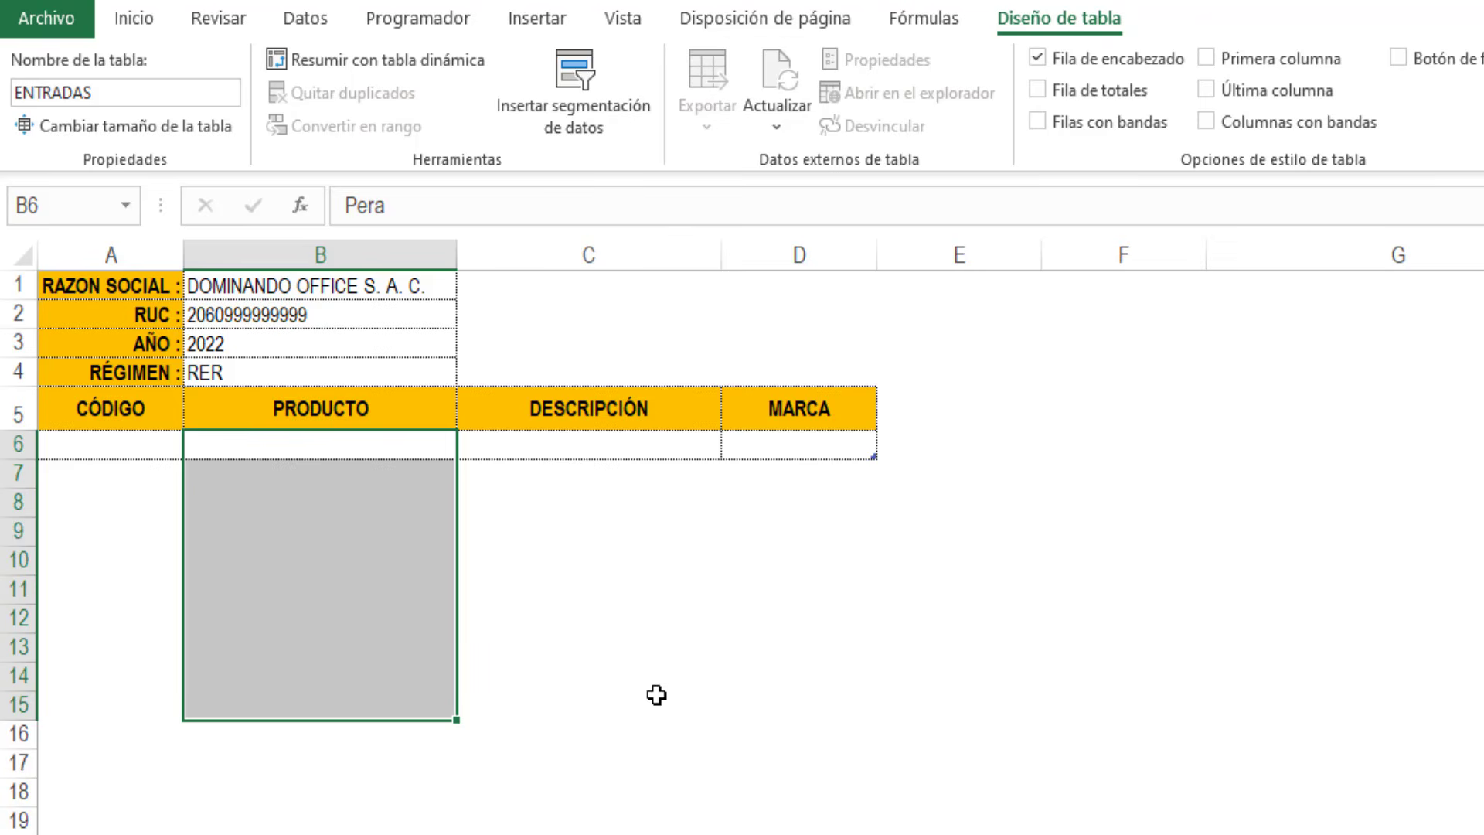
{"action": "left_click", "coordinate": [391, 446]}
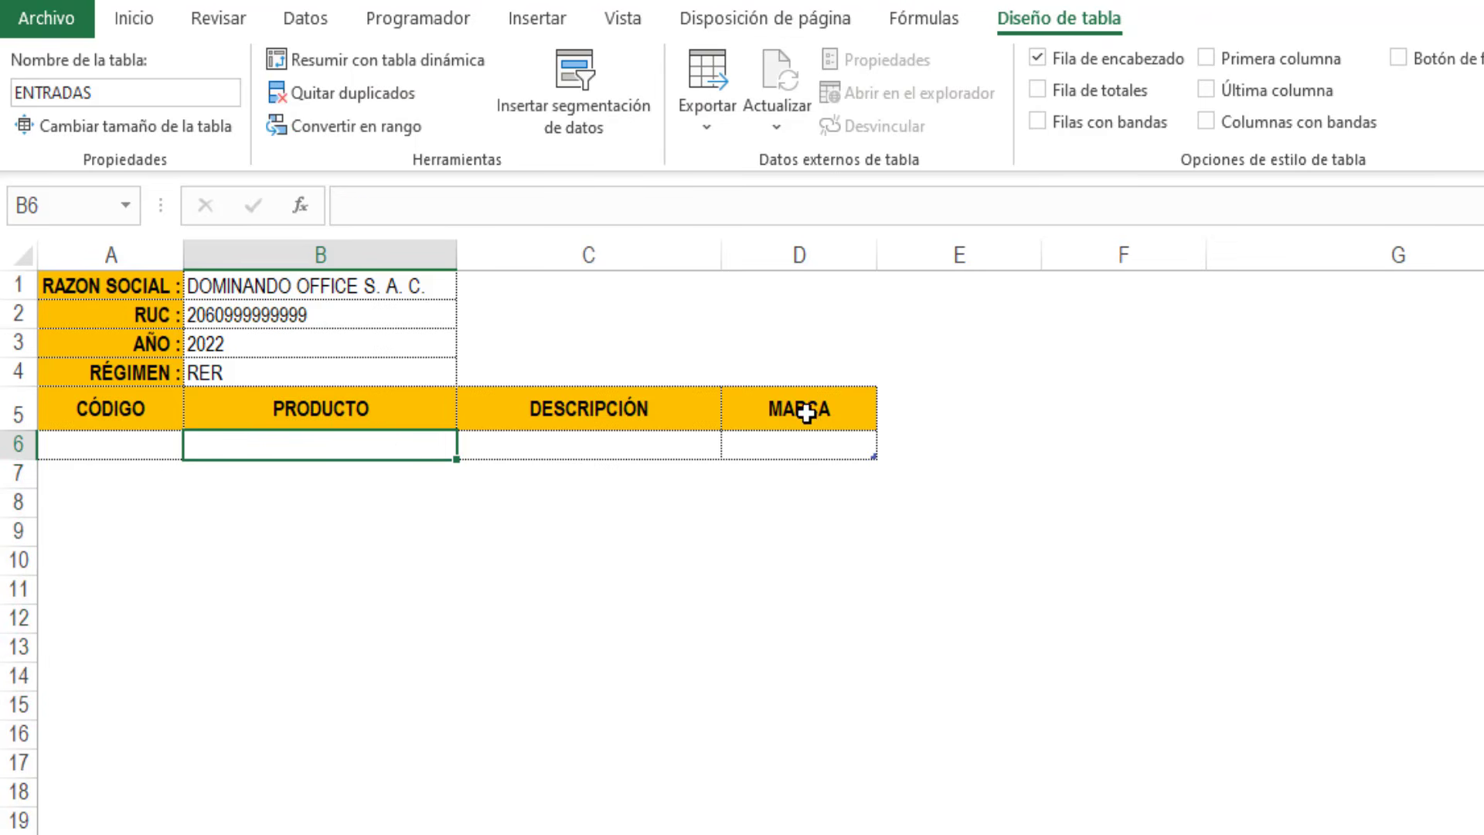
{"action": "left_click_drag", "start_coordinate": [804, 411], "coordinate": [101, 413]}
Step: Color the header row A5:D5 and labels A1:A4 green with white text
{"action": "left_click", "coordinate": [134, 18]}
{"action": "left_click", "coordinate": [453, 115]}
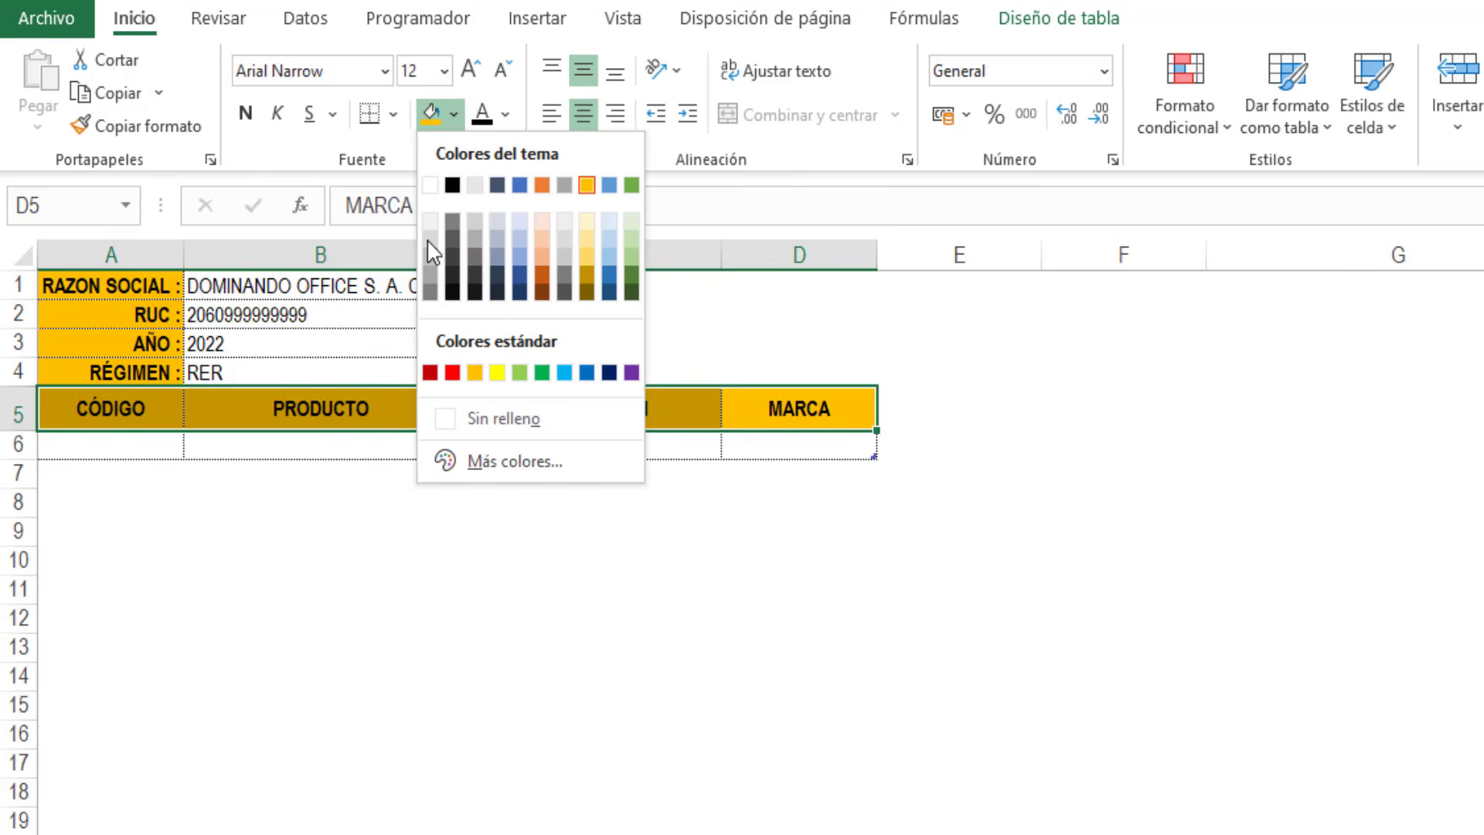
{"action": "left_click", "coordinate": [541, 371]}
{"action": "left_click", "coordinate": [504, 114]}
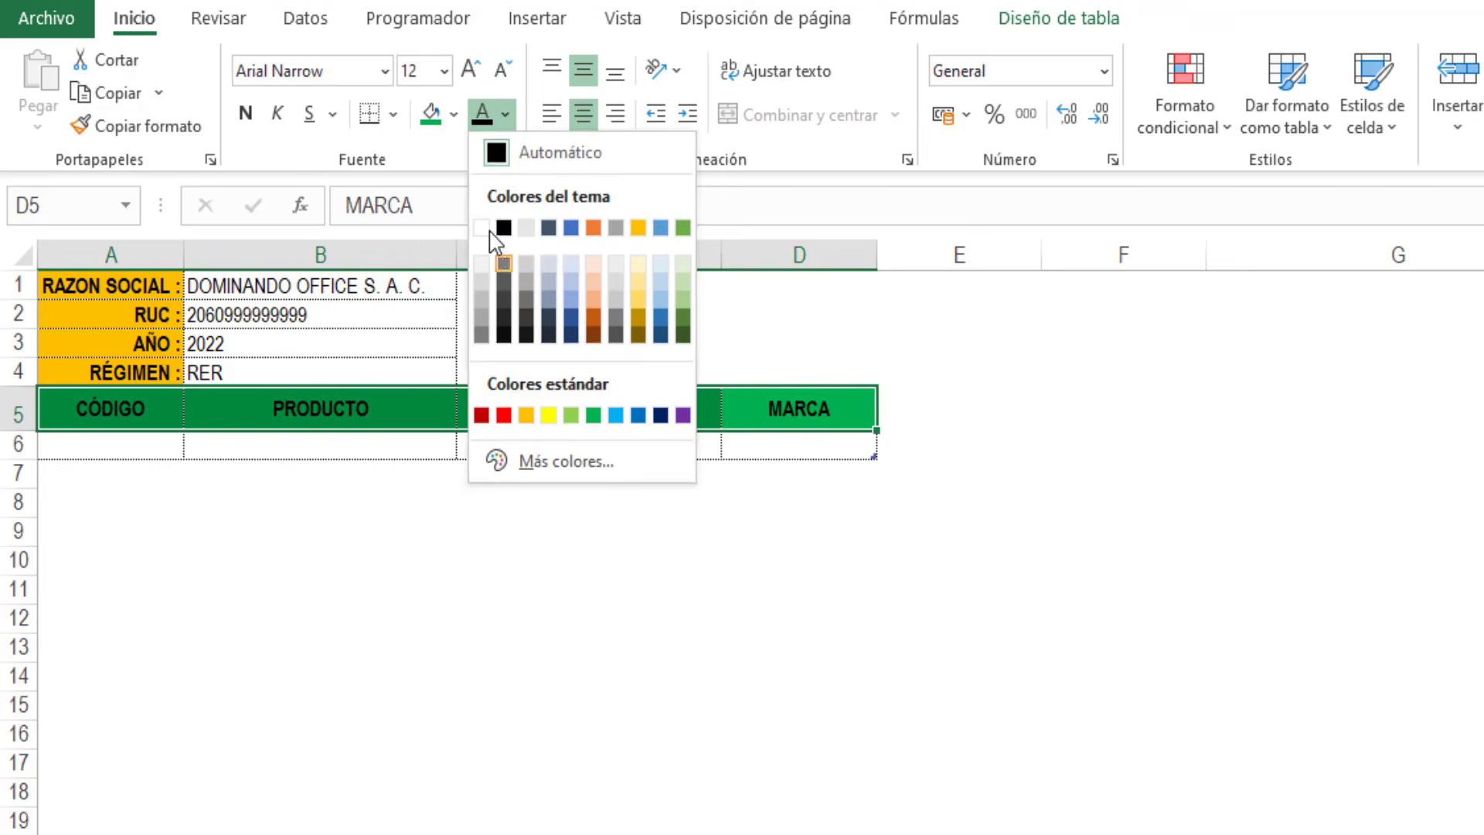
{"action": "left_click", "coordinate": [484, 224]}
{"action": "left_click_drag", "start_coordinate": [155, 288], "coordinate": [115, 373]}
{"action": "left_click", "coordinate": [431, 114]}
{"action": "left_click", "coordinate": [484, 115]}
{"action": "left_click", "coordinate": [533, 553]}
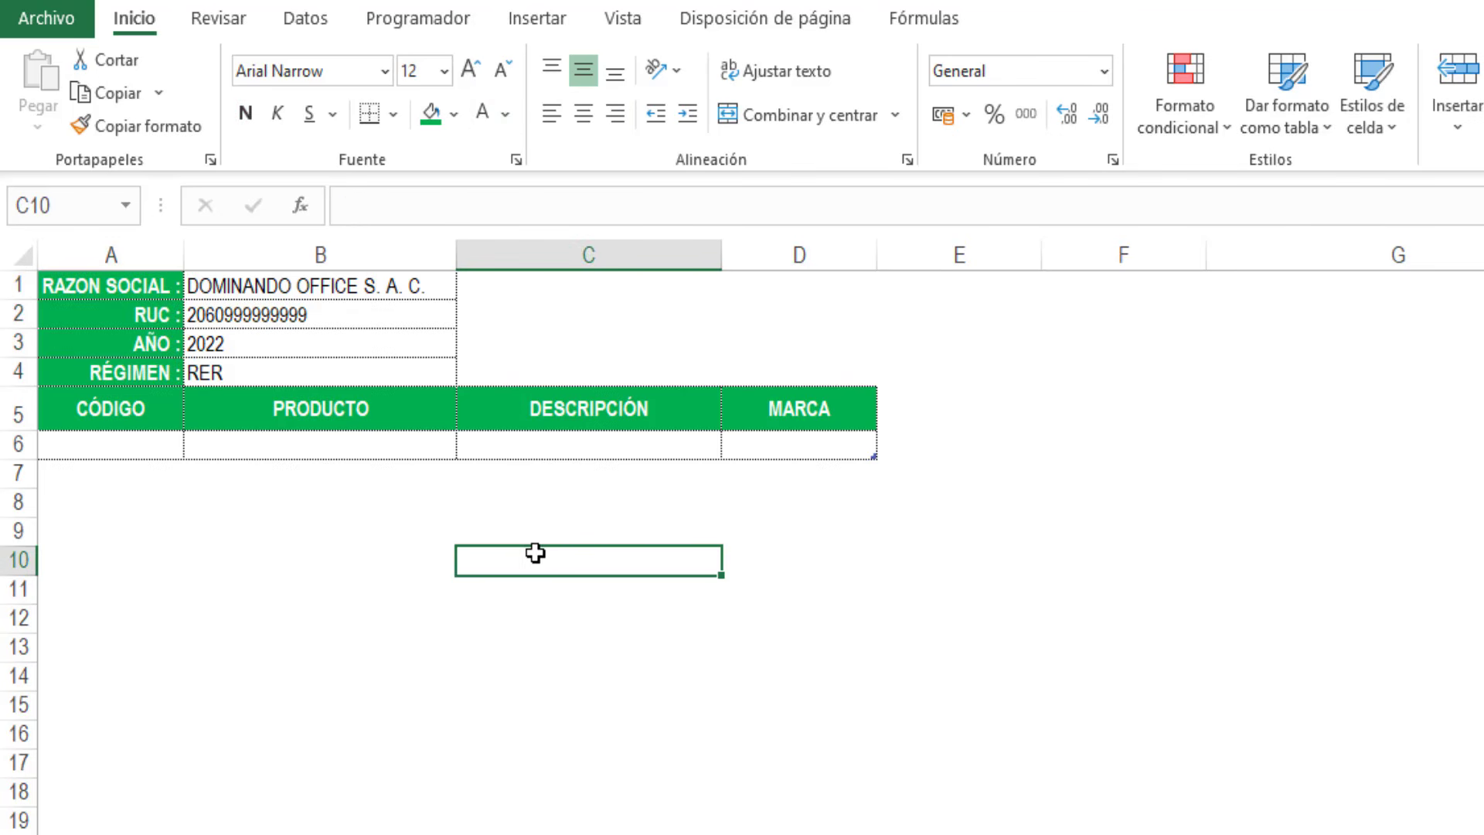
Step: Add the column headers CANTIDAD, FECHA and OBSERVACIÓN in E5:G5
{"action": "left_click", "coordinate": [894, 414]}
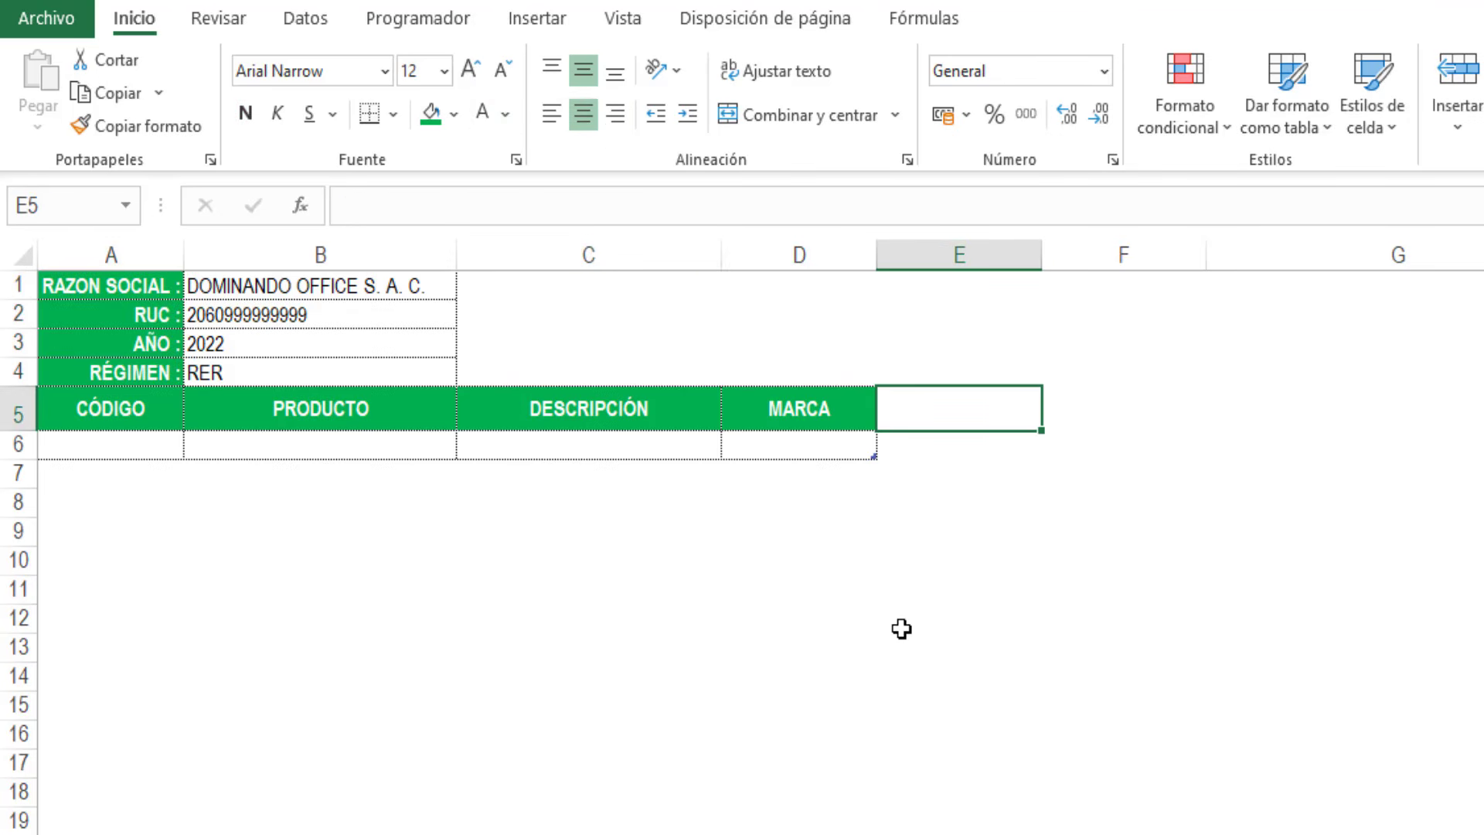
{"action": "type", "text": "CANTIDAD"}
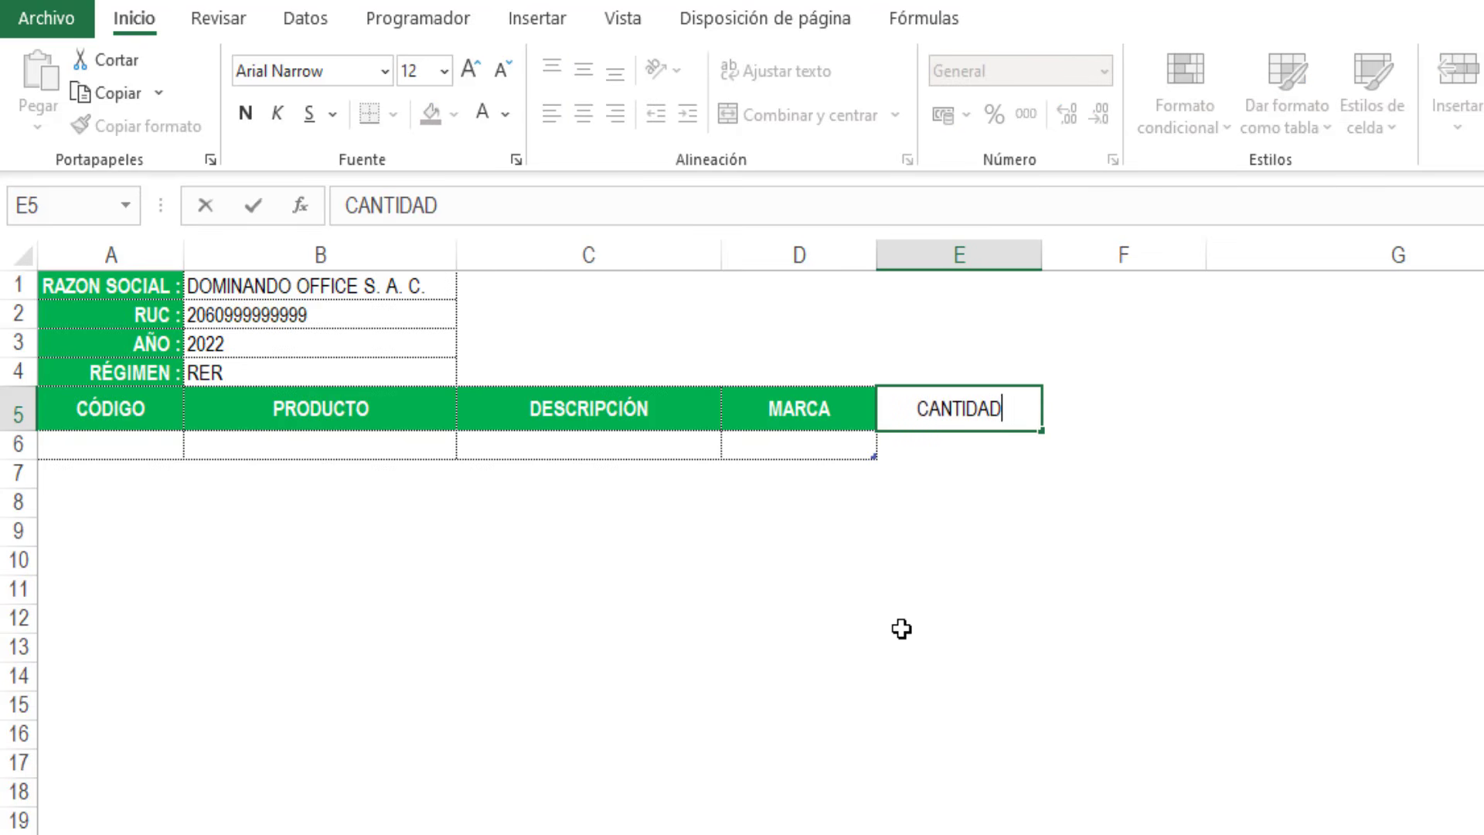
{"action": "key", "text": "Tab"}
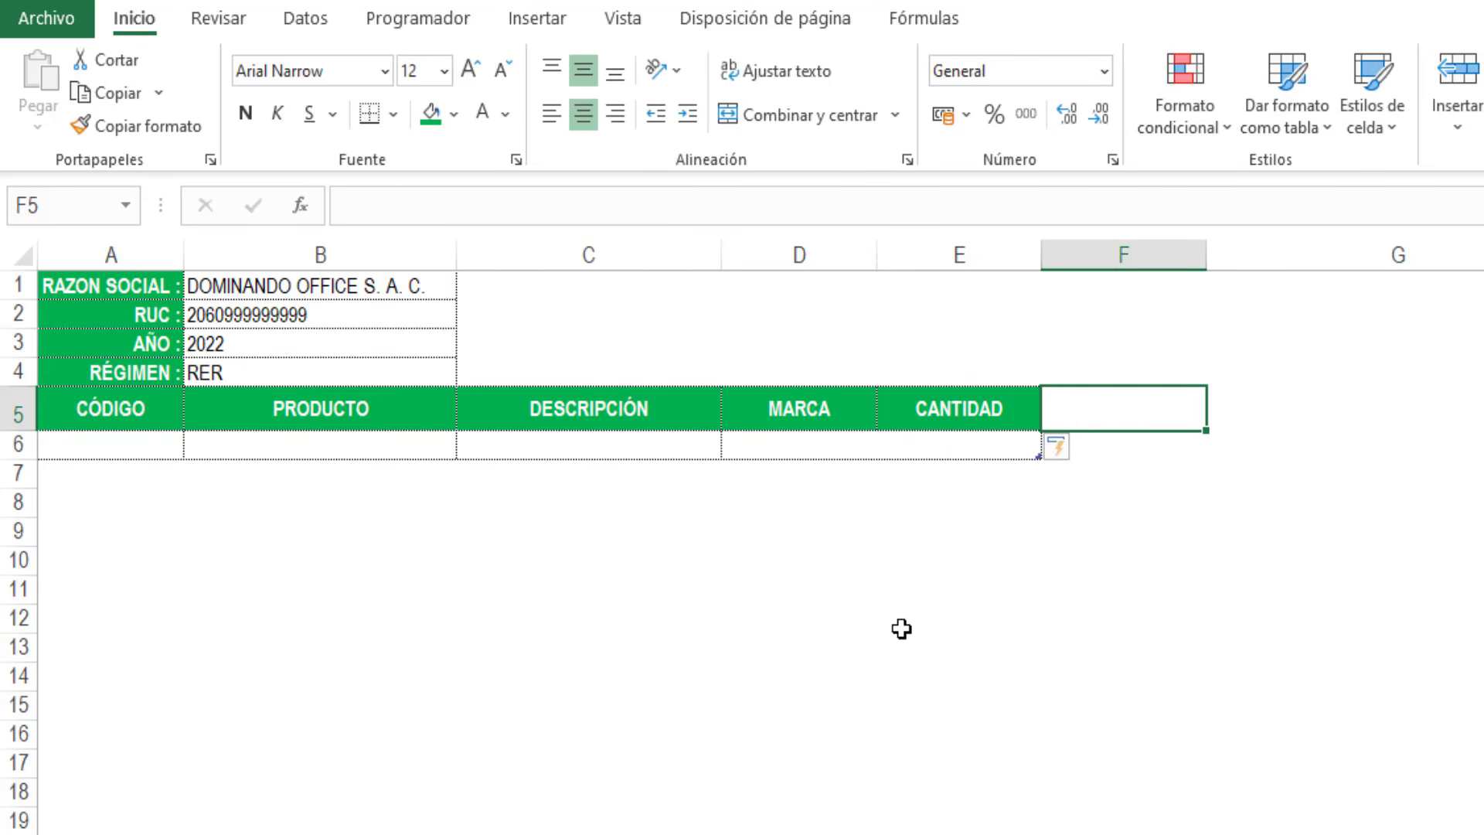
{"action": "type", "text": "FECHA"}
{"action": "key", "text": "Tab"}
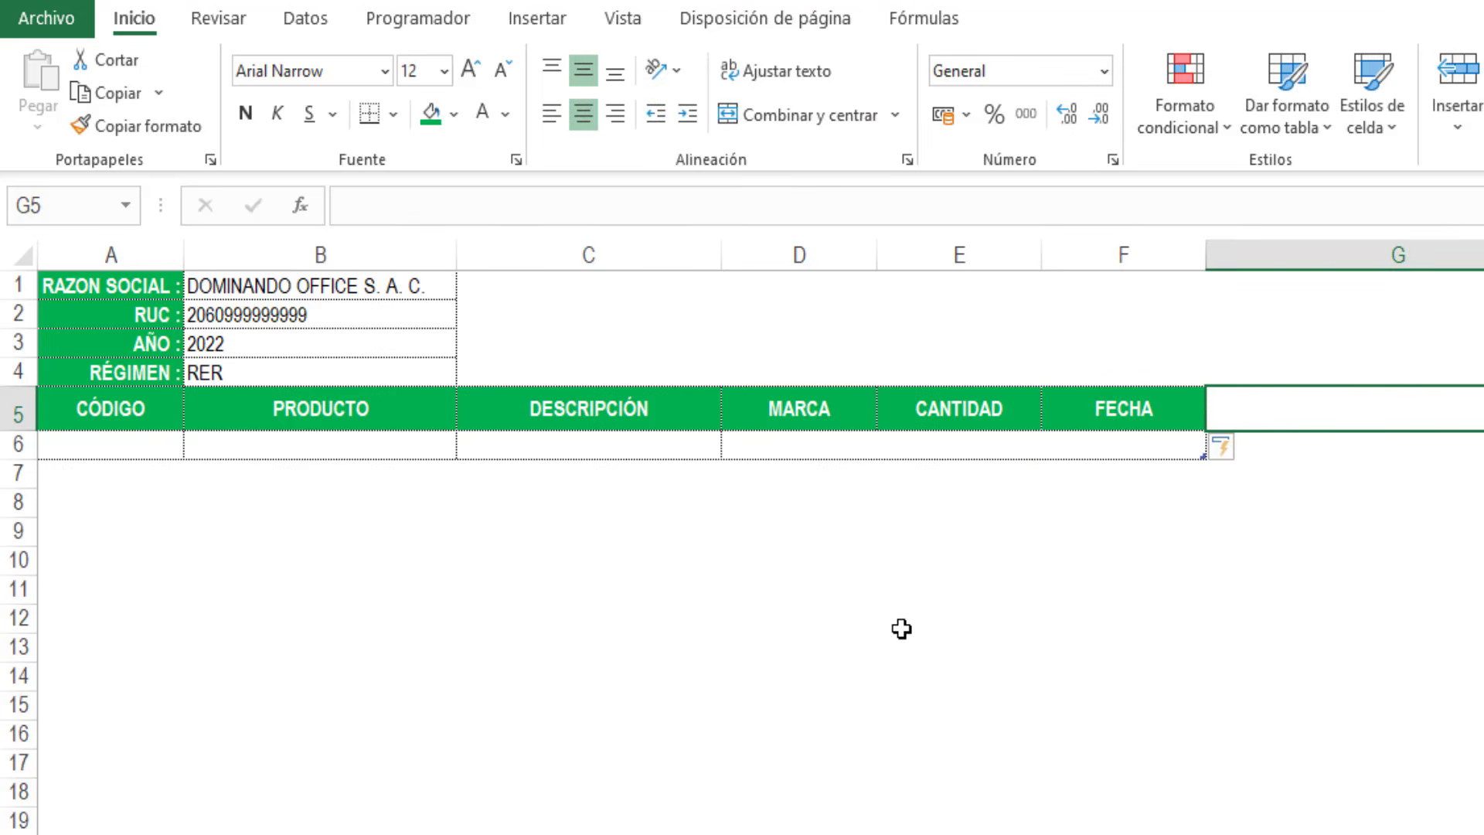
{"action": "type", "text": "OBSERVACIÓN"}
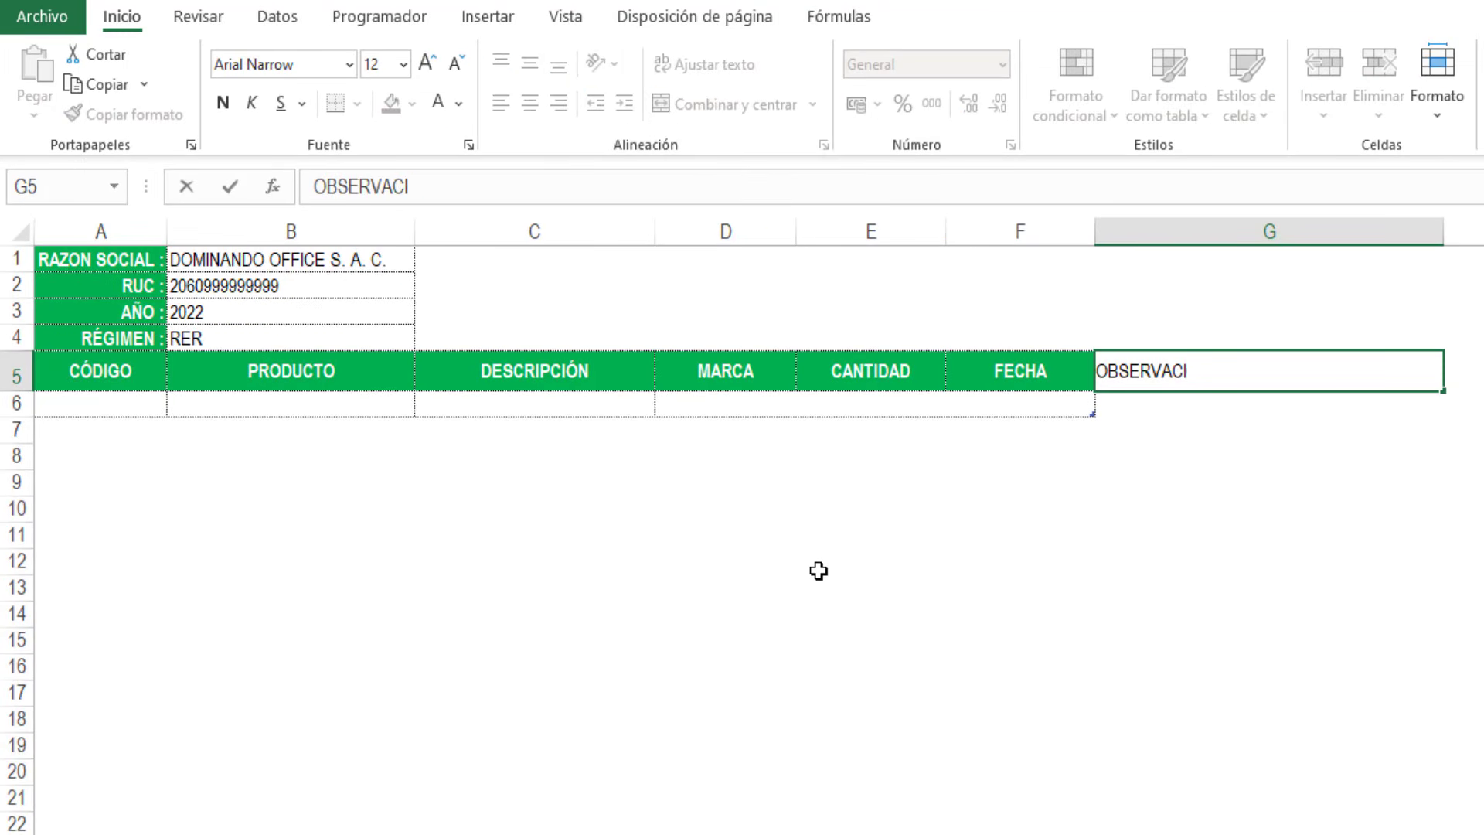
{"action": "key", "text": "Return"}
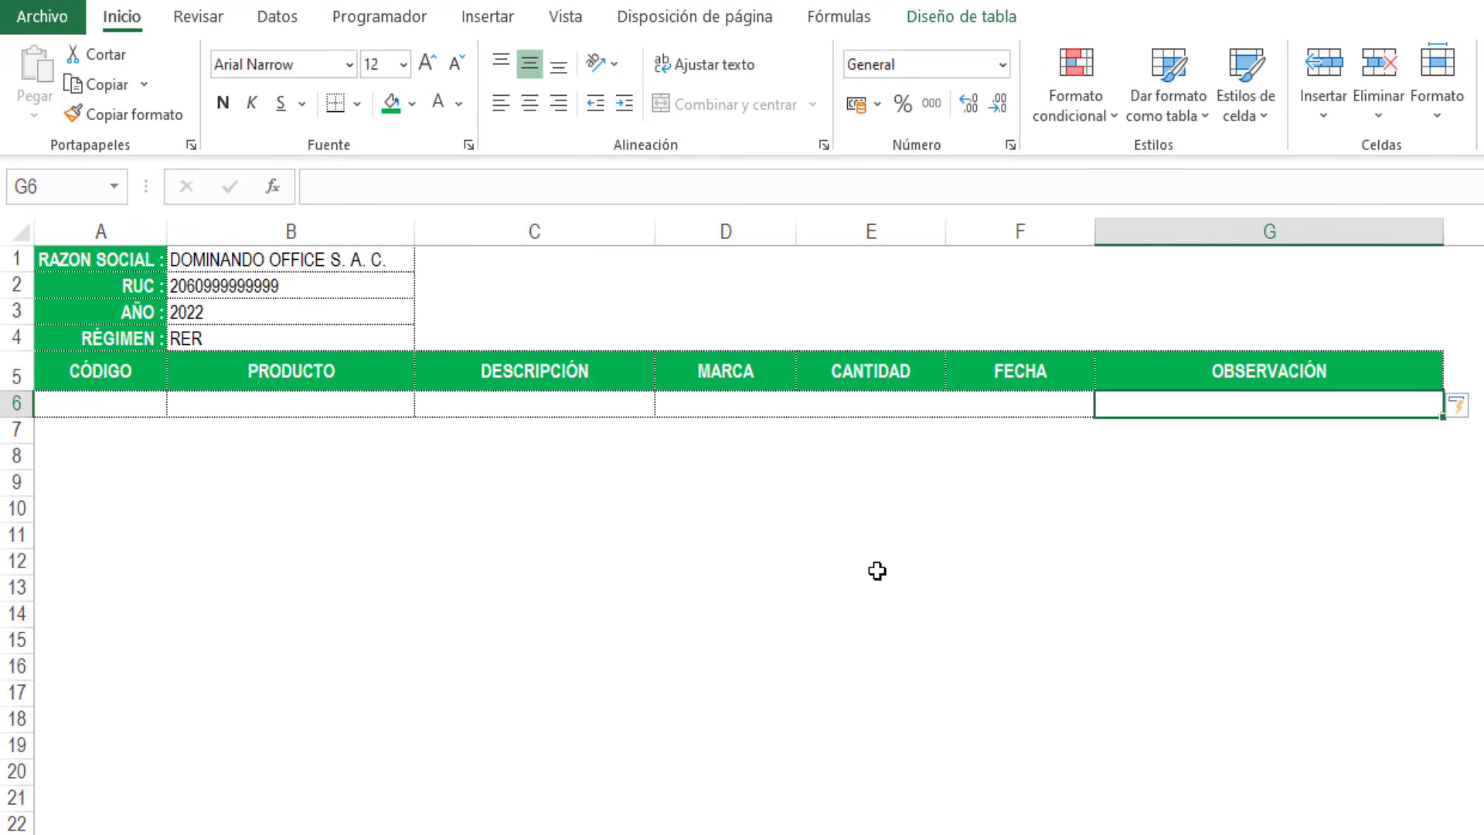
Step: Enter 1 in A6 so the first inventory row shows code DOFF0001
{"action": "left_click", "coordinate": [636, 402]}
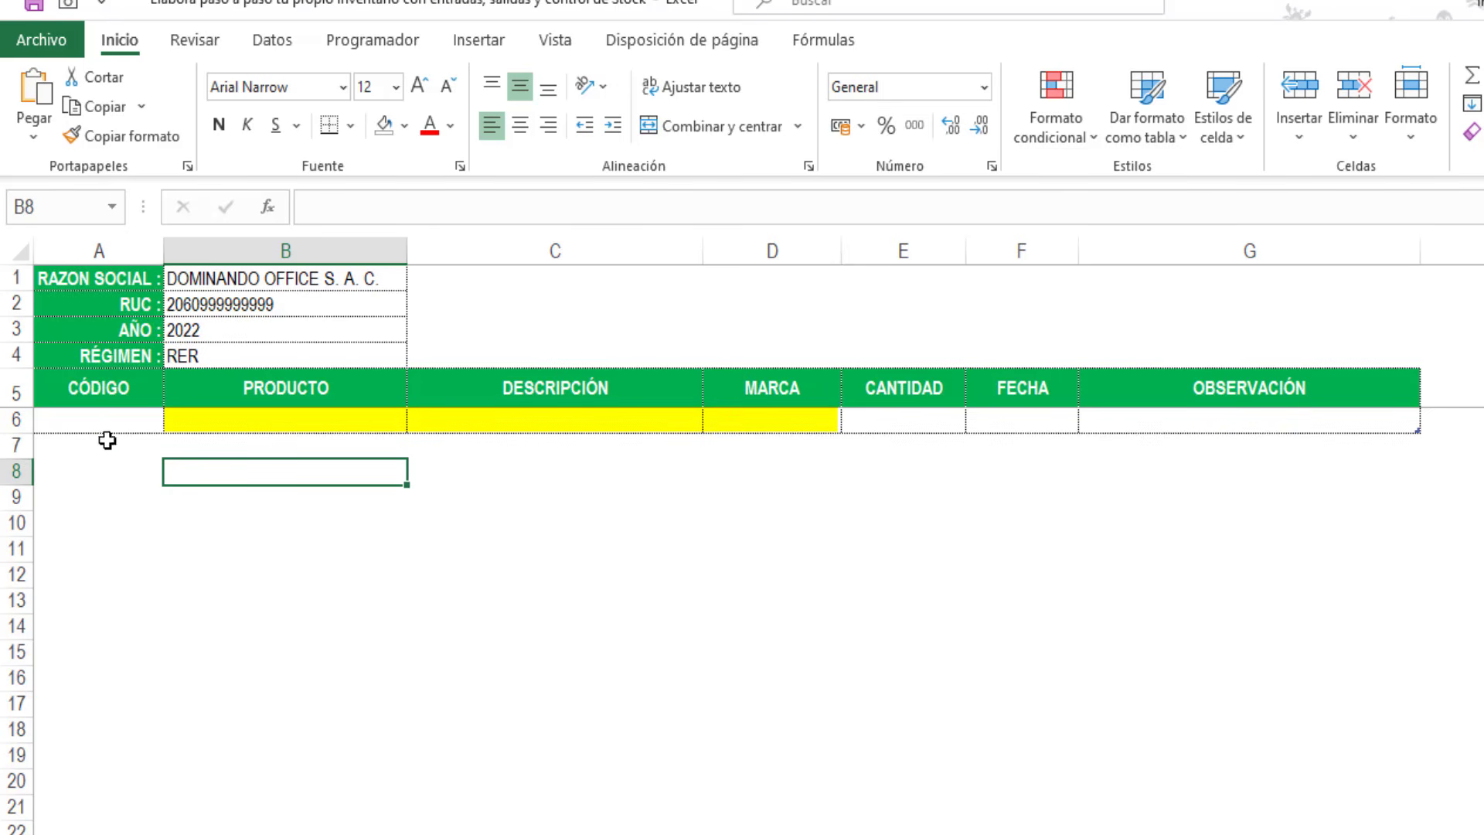
{"action": "left_click", "coordinate": [78, 418]}
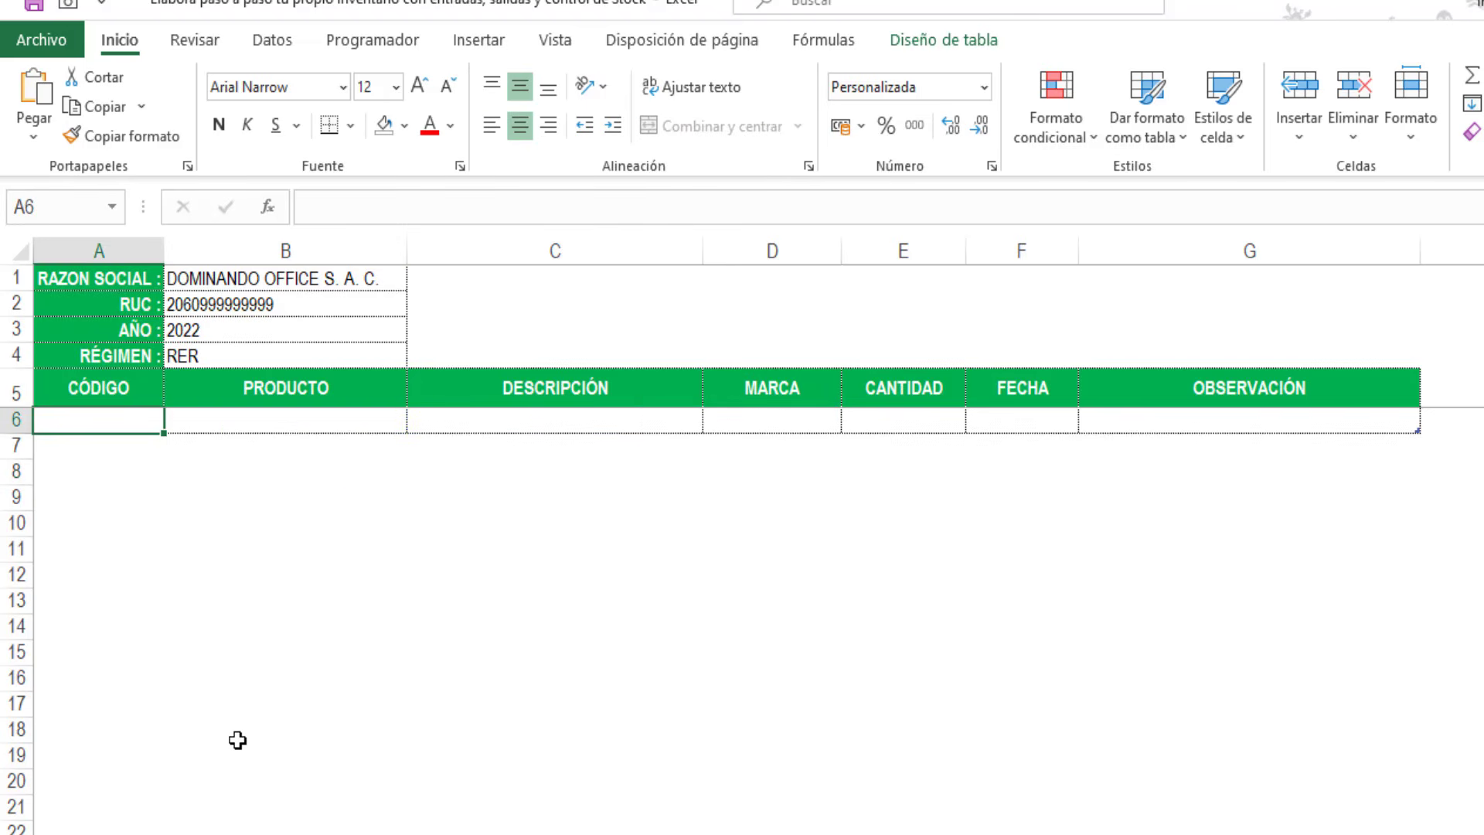
{"action": "type", "text": "1"}
{"action": "key", "text": "Return"}
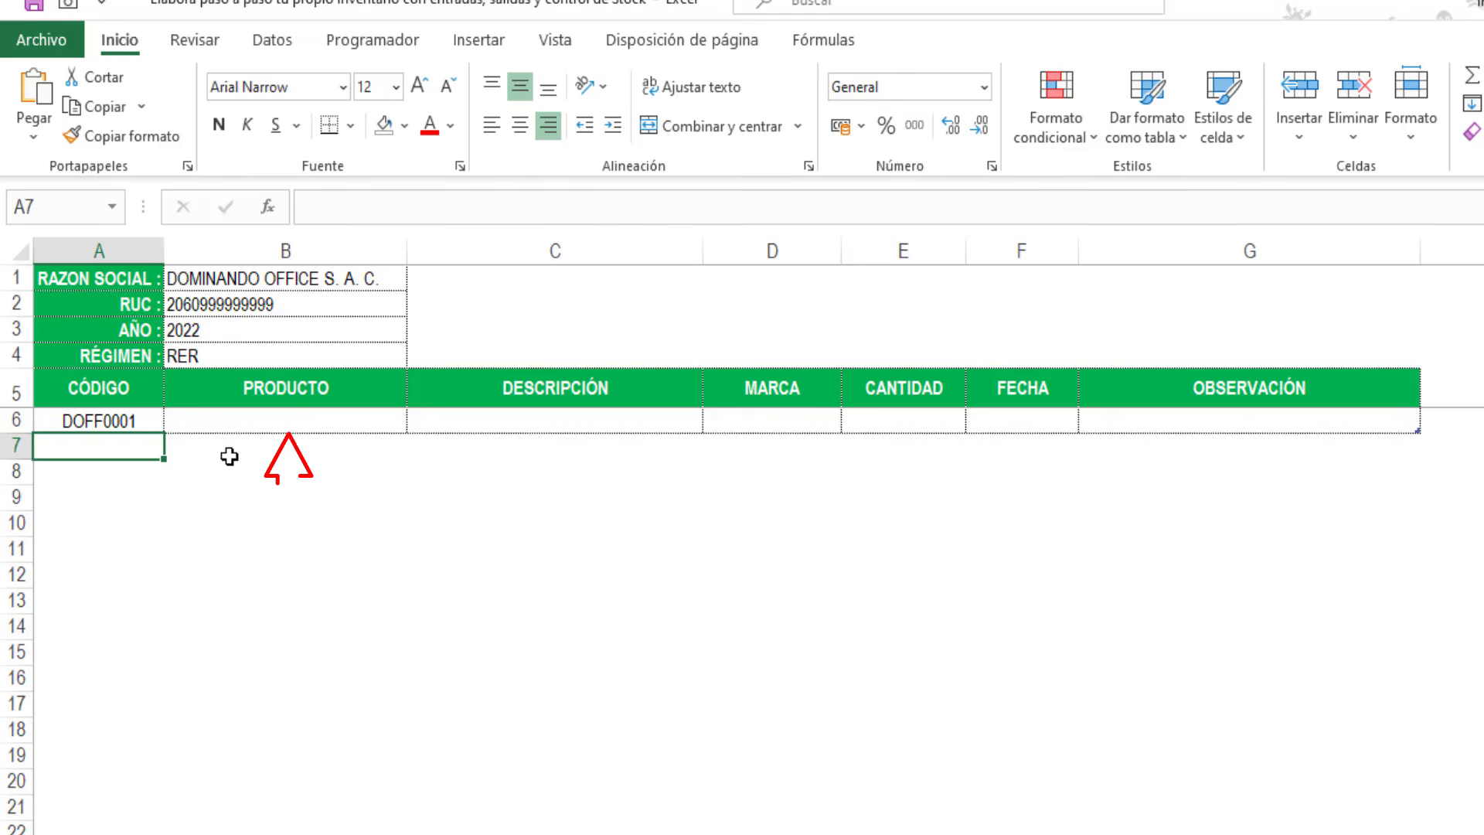
{"action": "left_click", "coordinate": [210, 424]}
{"action": "type", "text": "="}
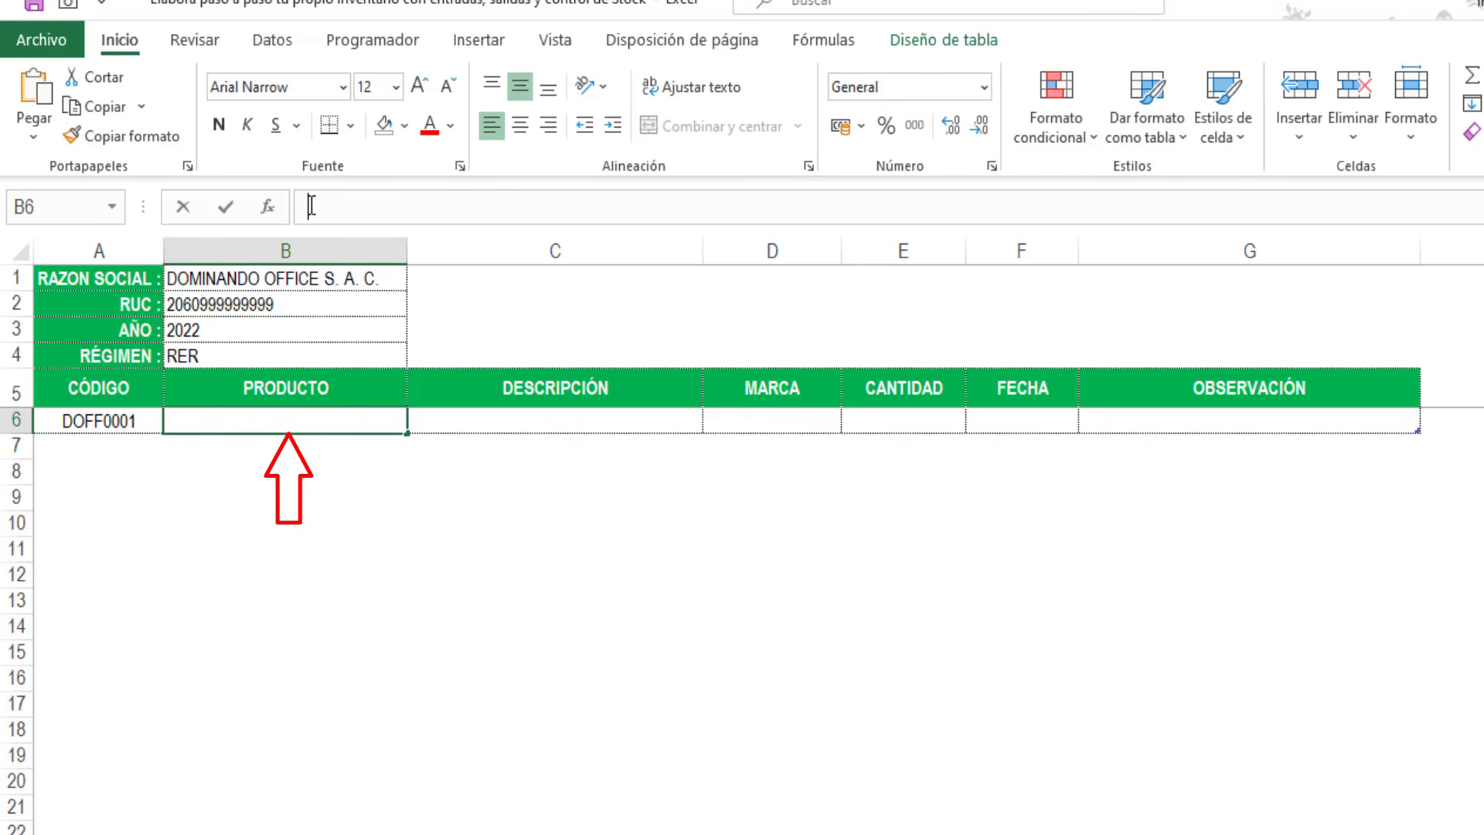
{"action": "type", "text": "BUSCA"}
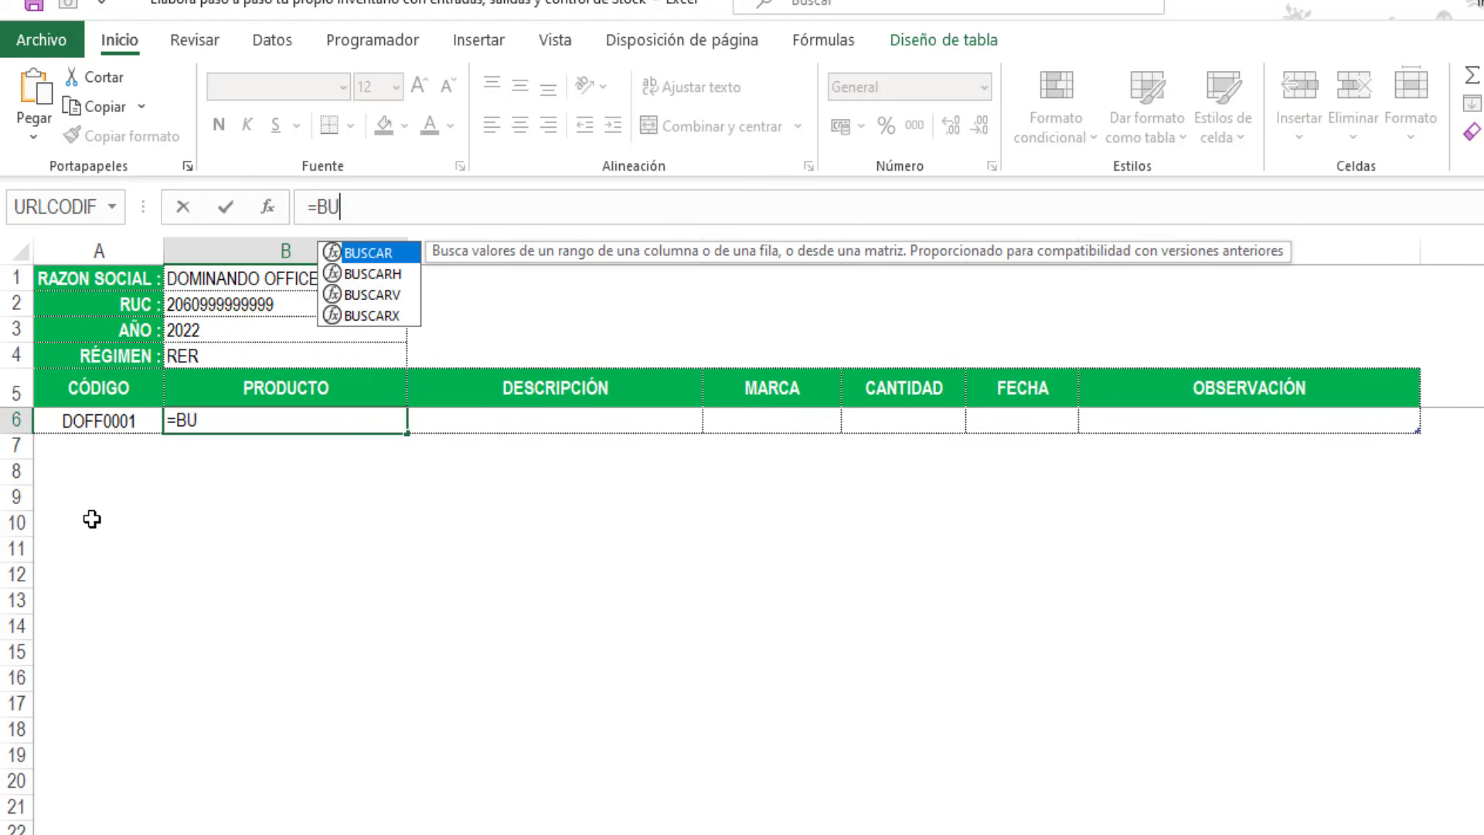
{"action": "key", "text": "Down"}
{"action": "key", "text": "Down"}
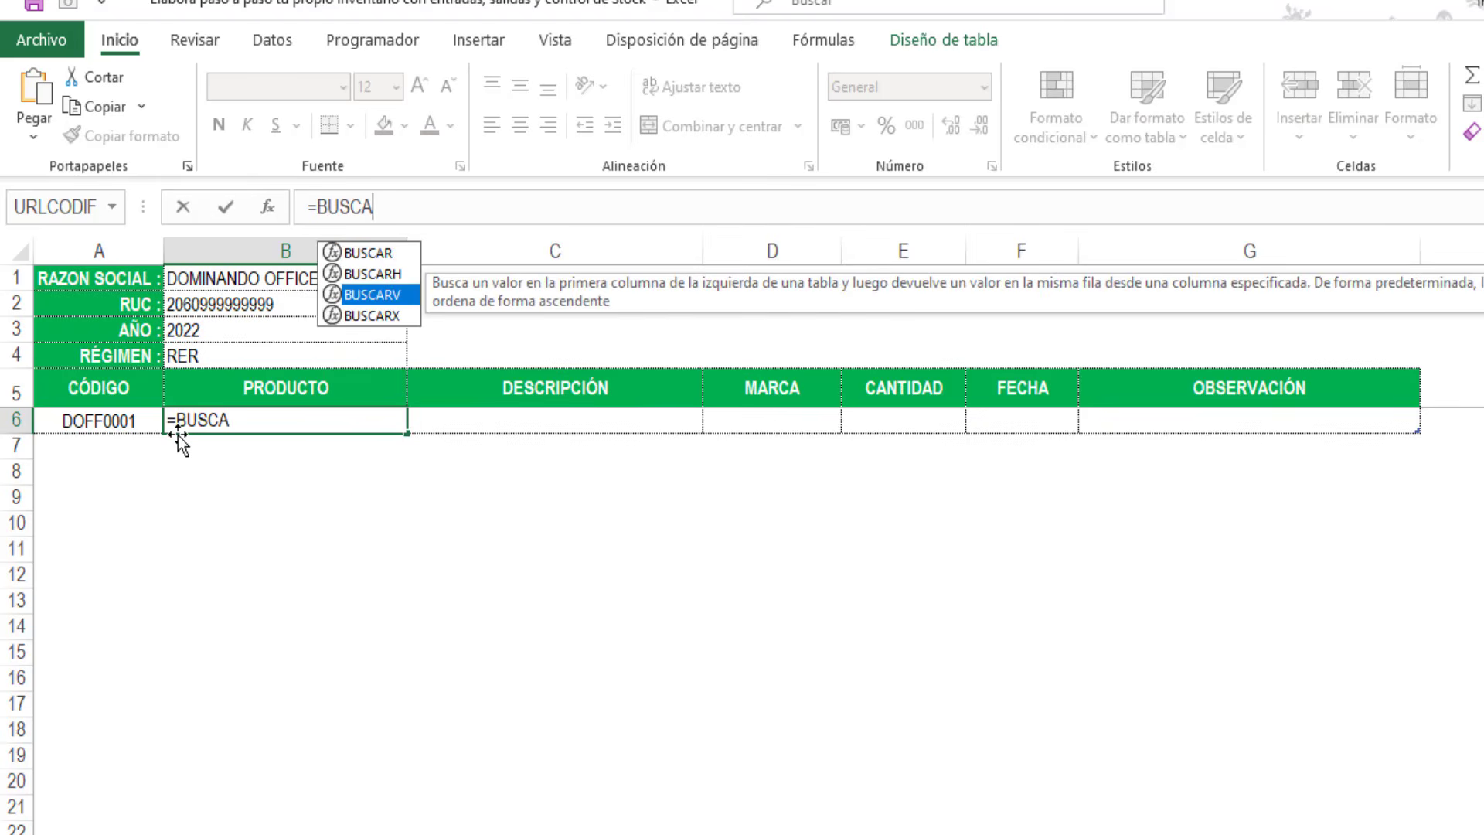
{"action": "key", "text": "Tab"}
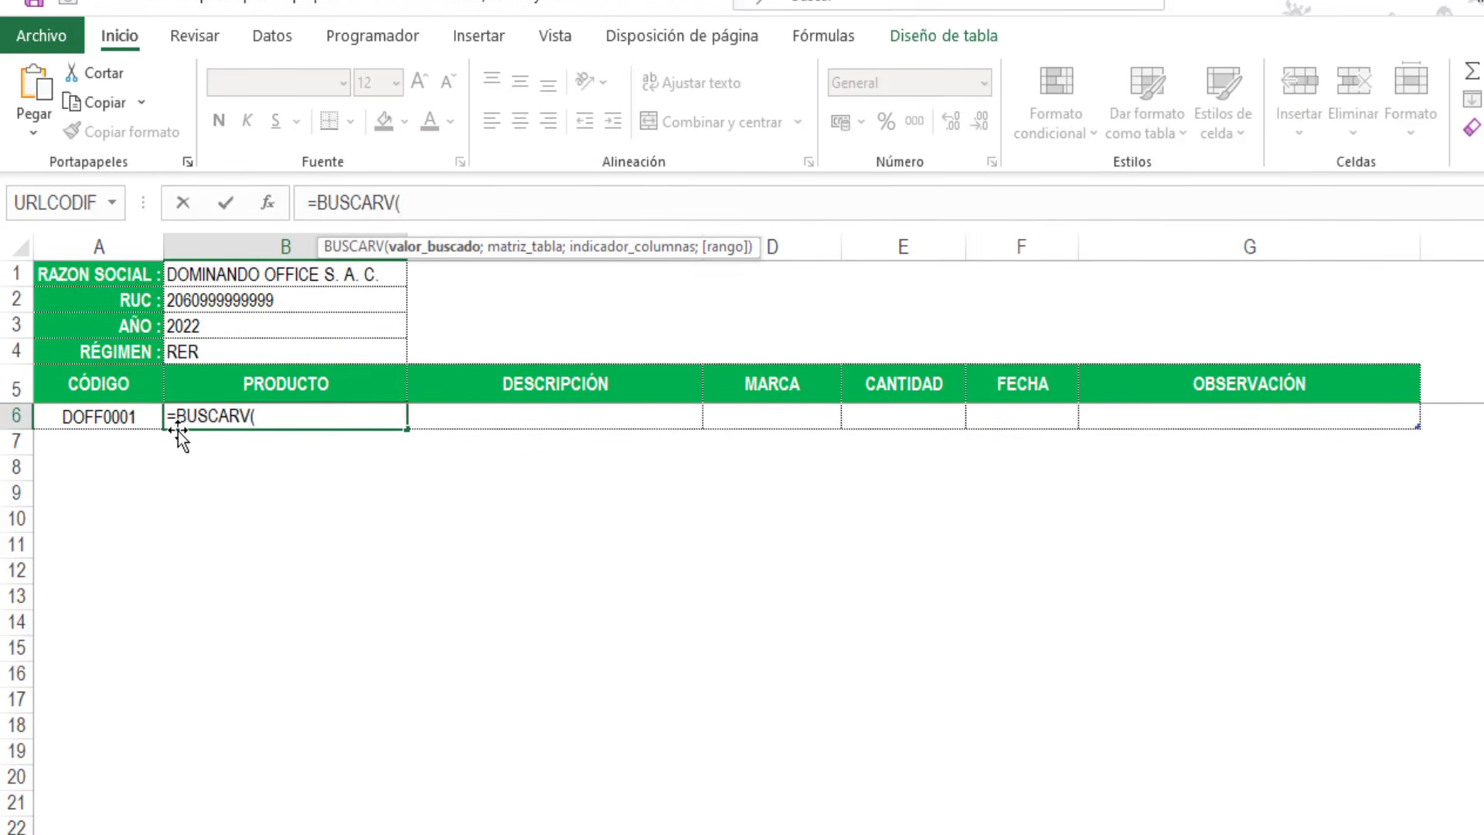
{"action": "left_click", "coordinate": [65, 398]}
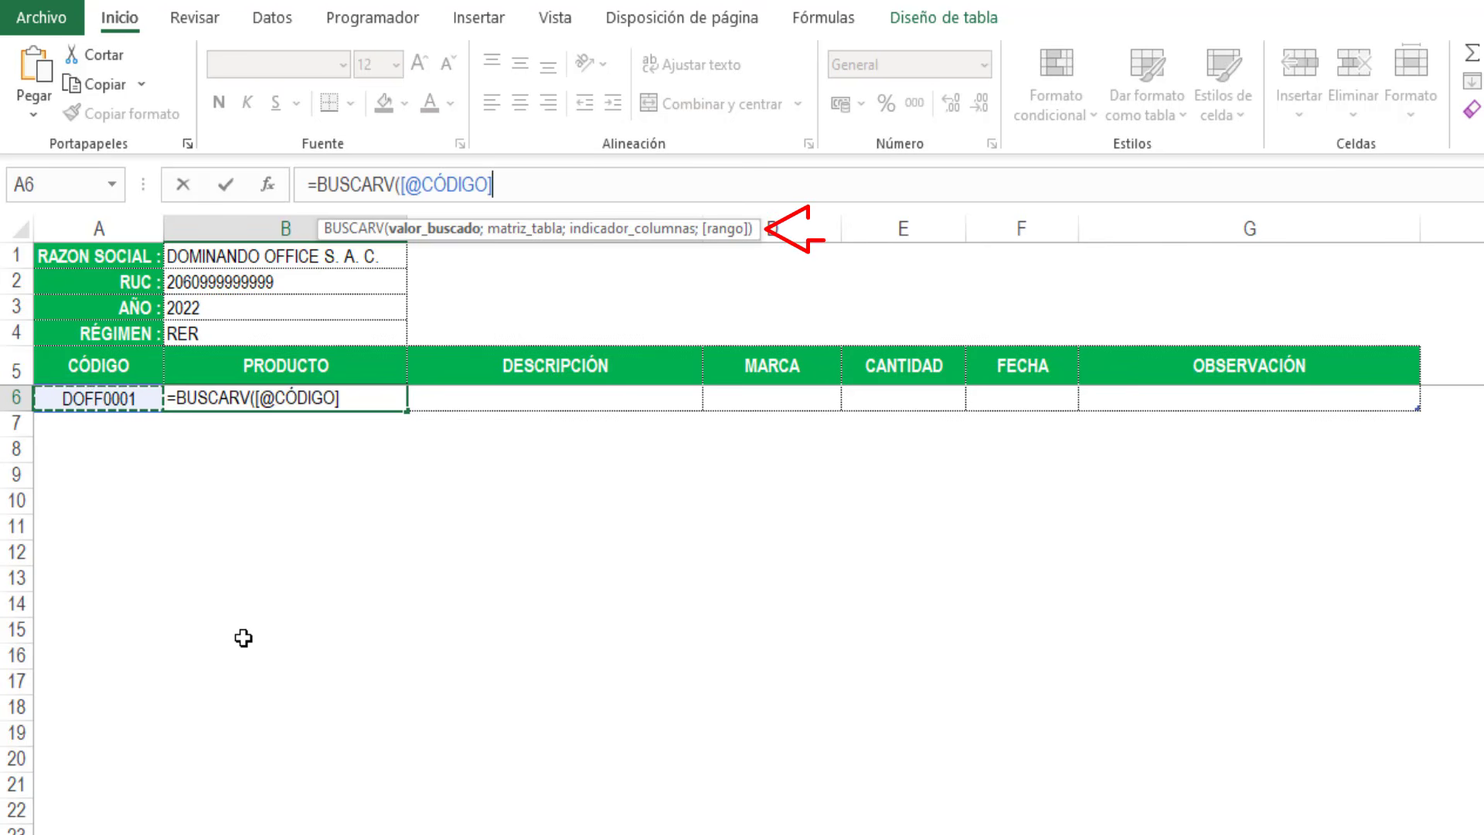
{"action": "type", "text": ";"}
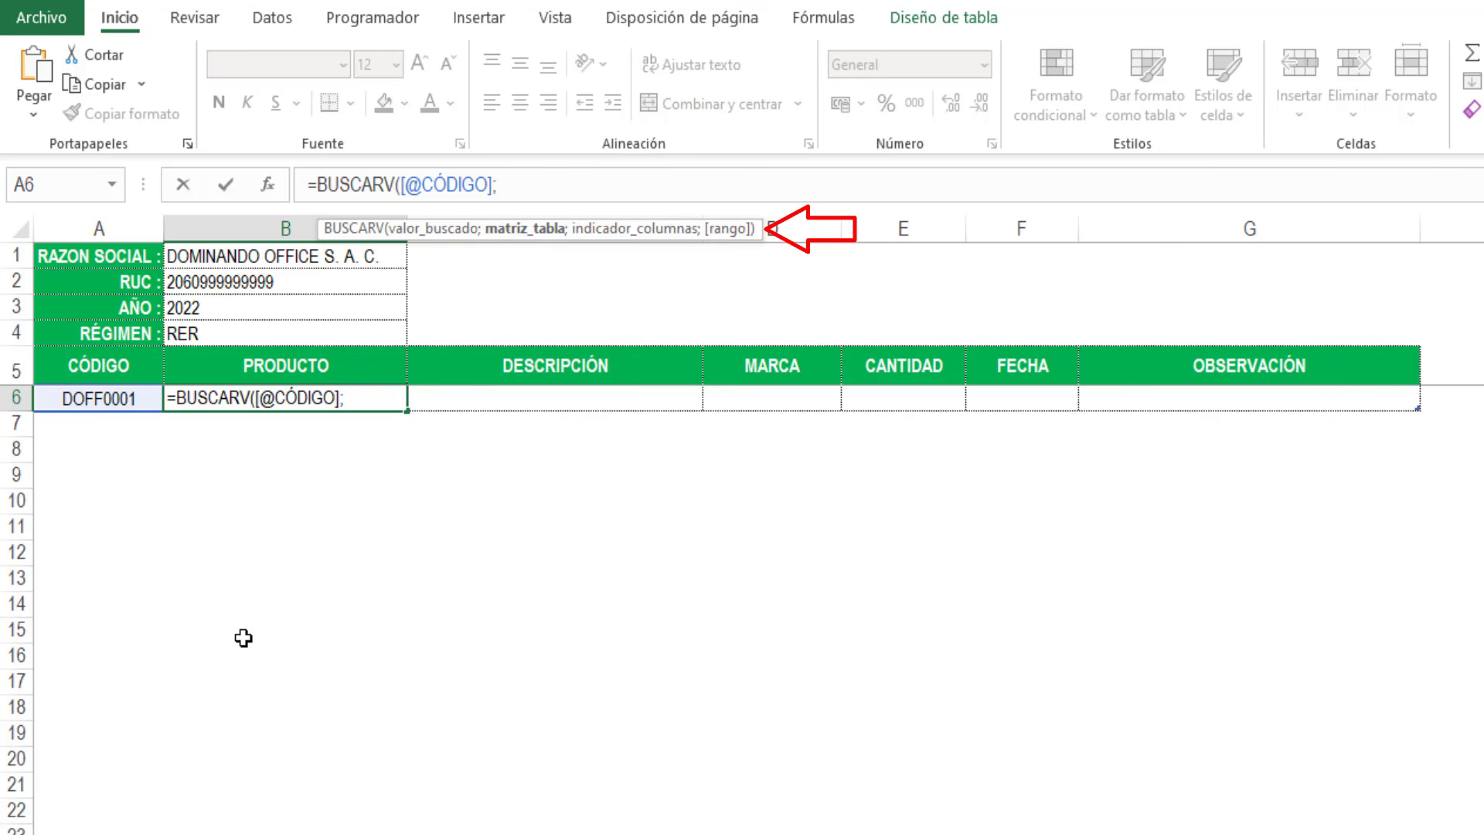
{"action": "type", "text": "PRODUC"}
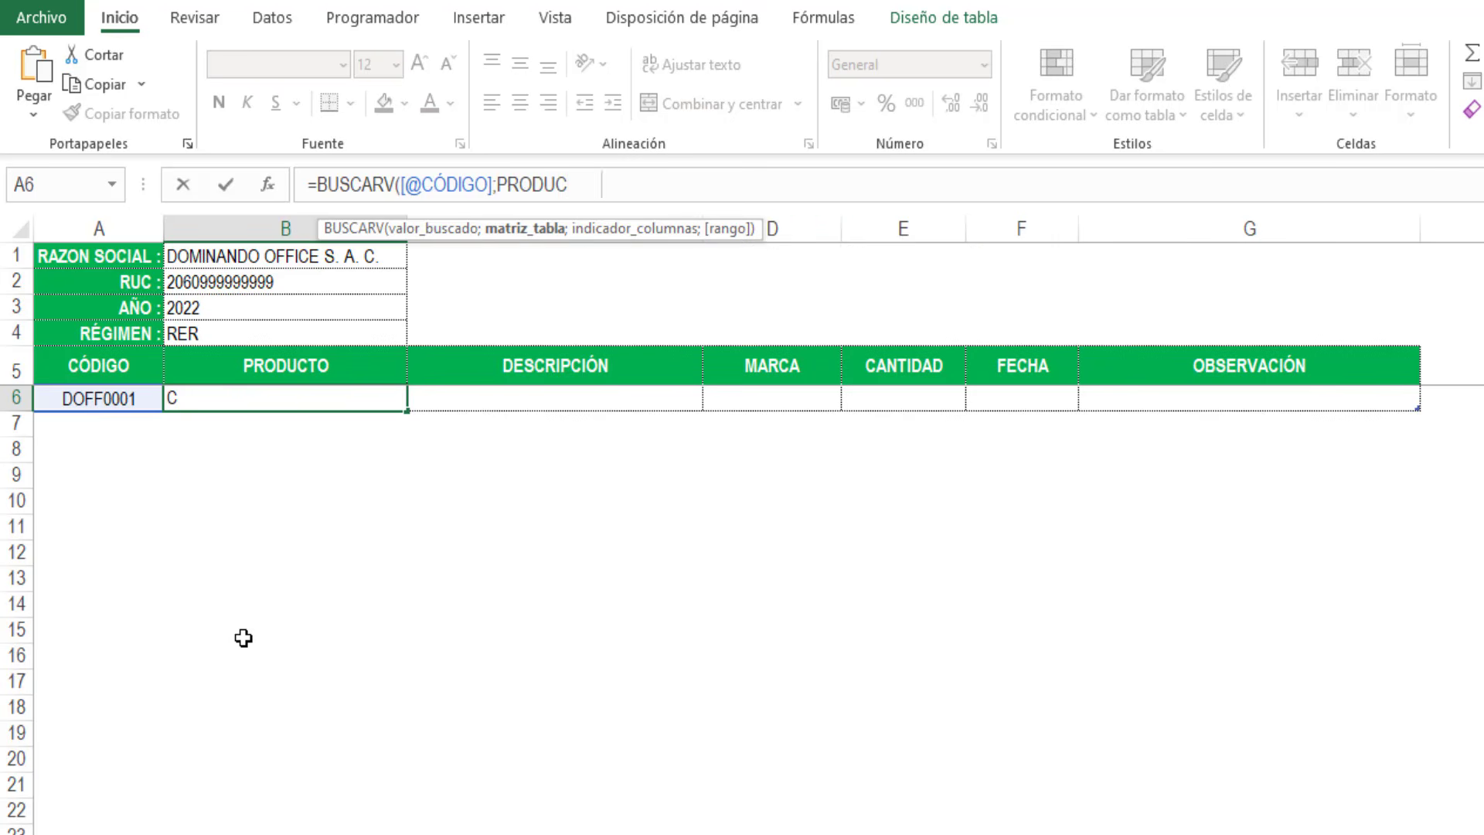
{"action": "type", "text": "TOS;"}
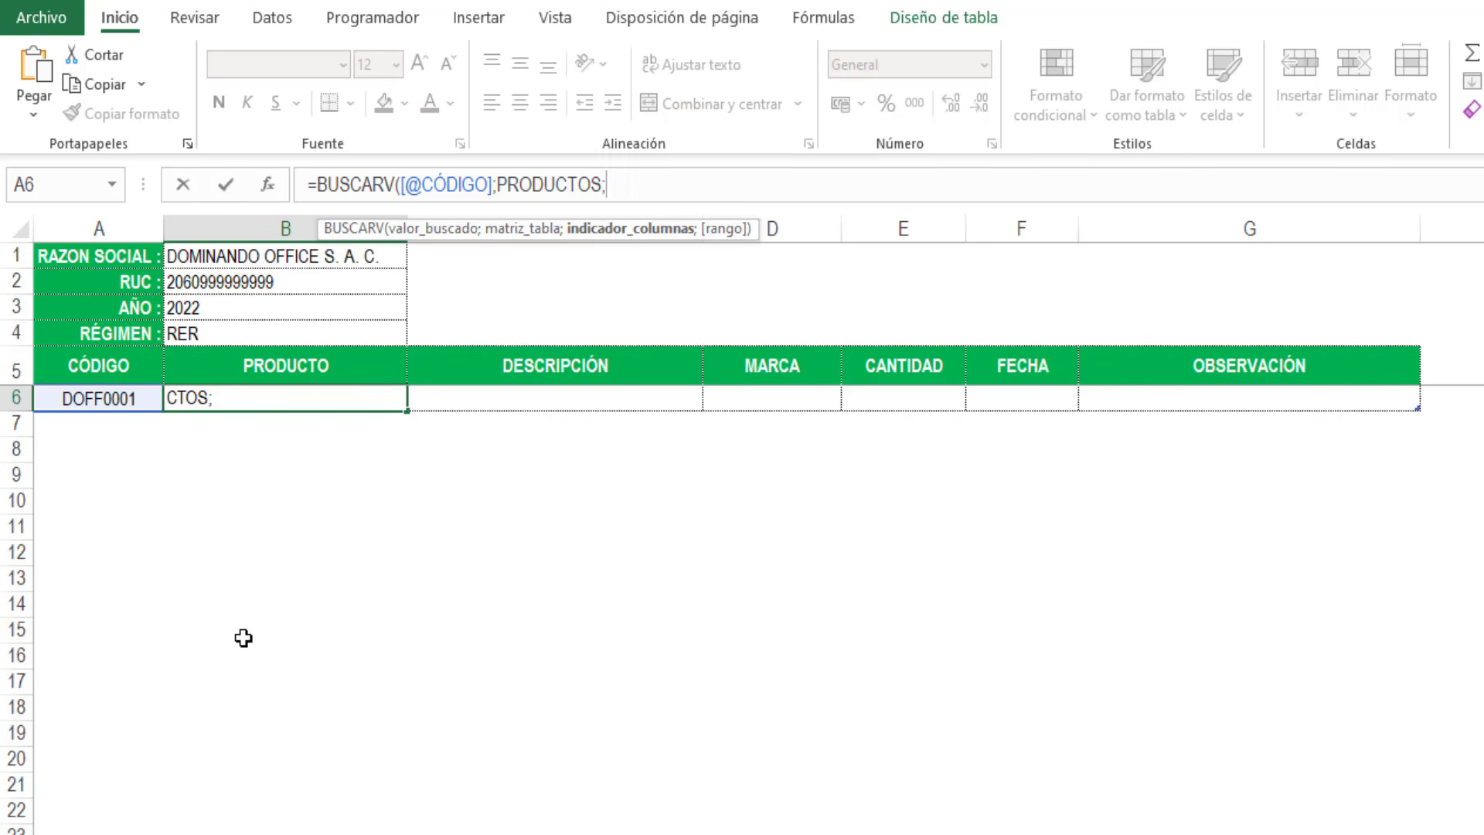
{"action": "type", "text": "2;"}
{"action": "key", "text": "Down"}
{"action": "key", "text": "Tab"}
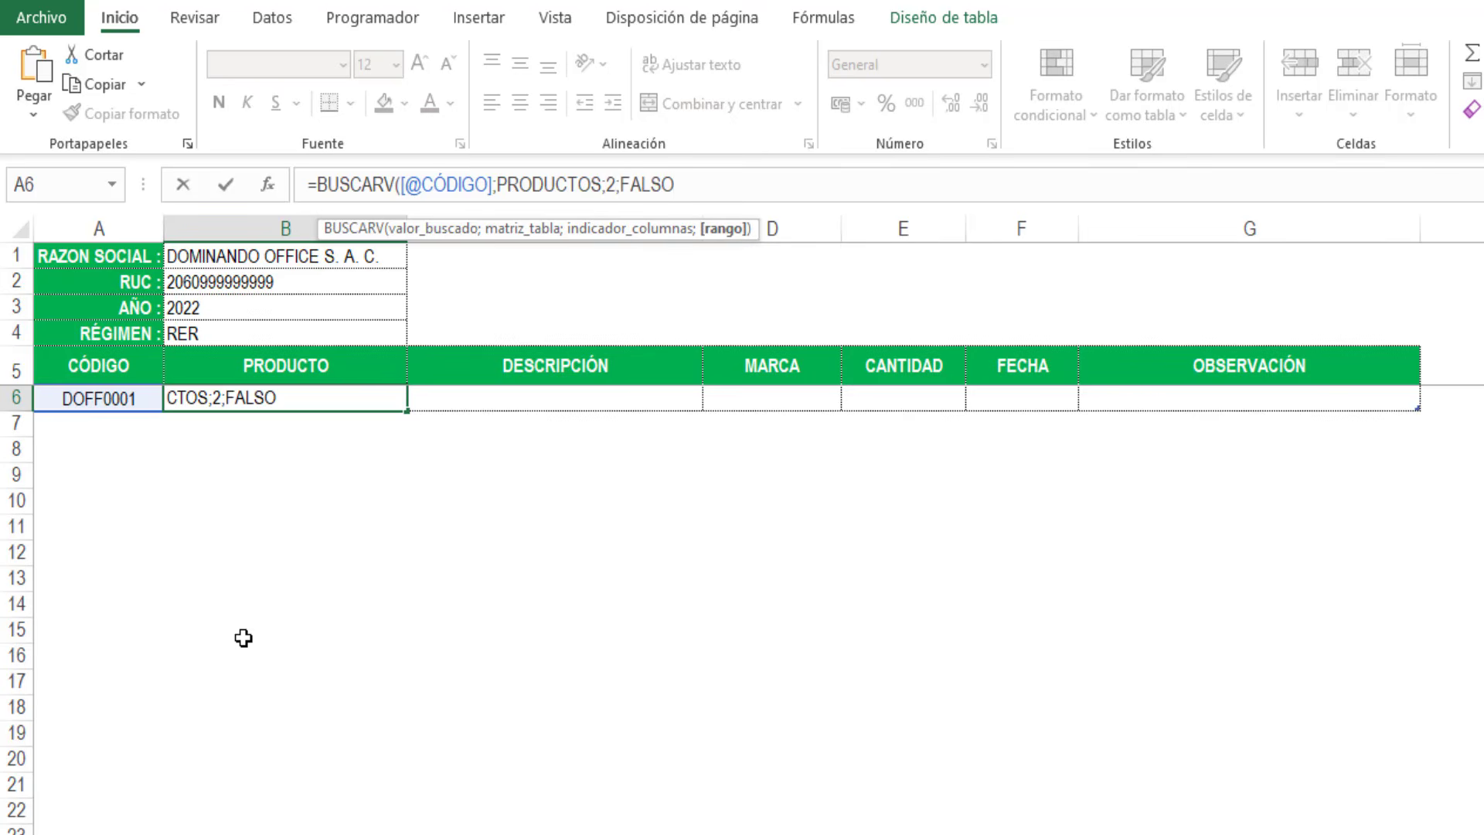
{"action": "type", "text": ")"}
Step: Copy the lookup formula from the formula bar and commit it so B6 shows Pera
{"action": "left_click_drag", "start_coordinate": [688, 185], "coordinate": [259, 192]}
{"action": "key", "text": "ctrl+c"}
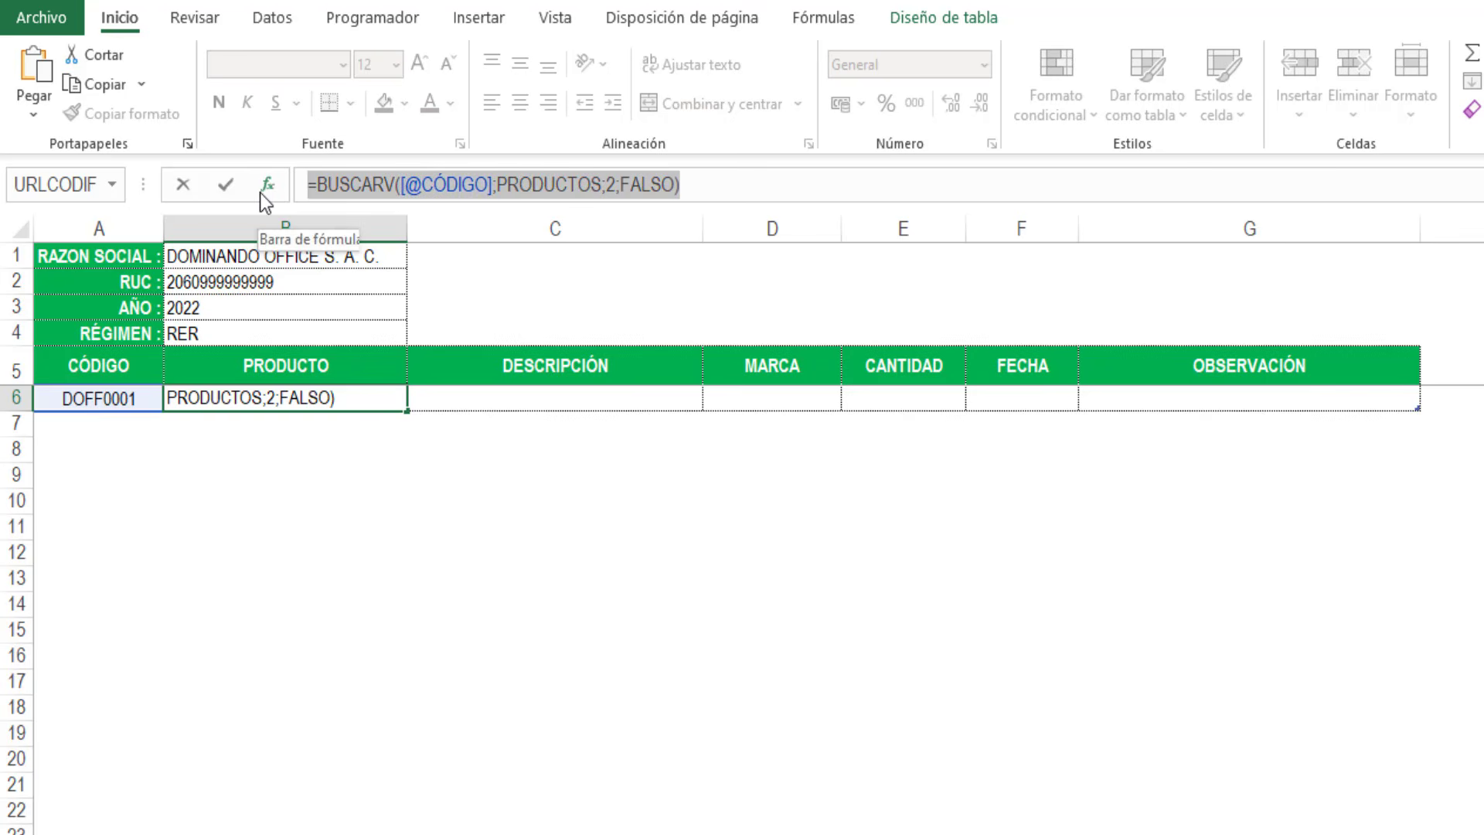
{"action": "left_click", "coordinate": [720, 190]}
{"action": "key", "text": "Return"}
{"action": "key", "text": "Up"}
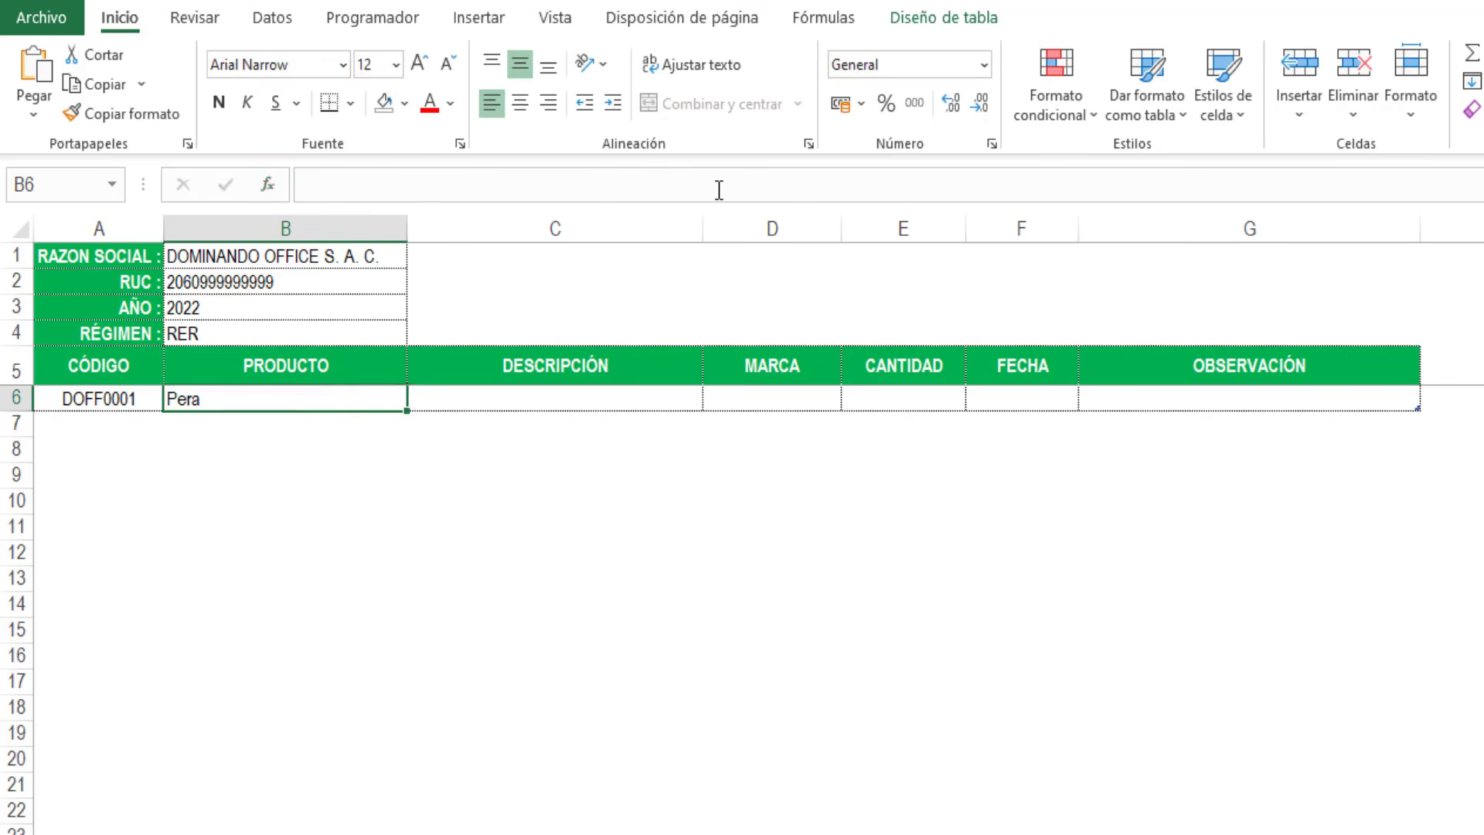
{"action": "key", "text": "Right"}
{"action": "left_click", "coordinate": [719, 190]}
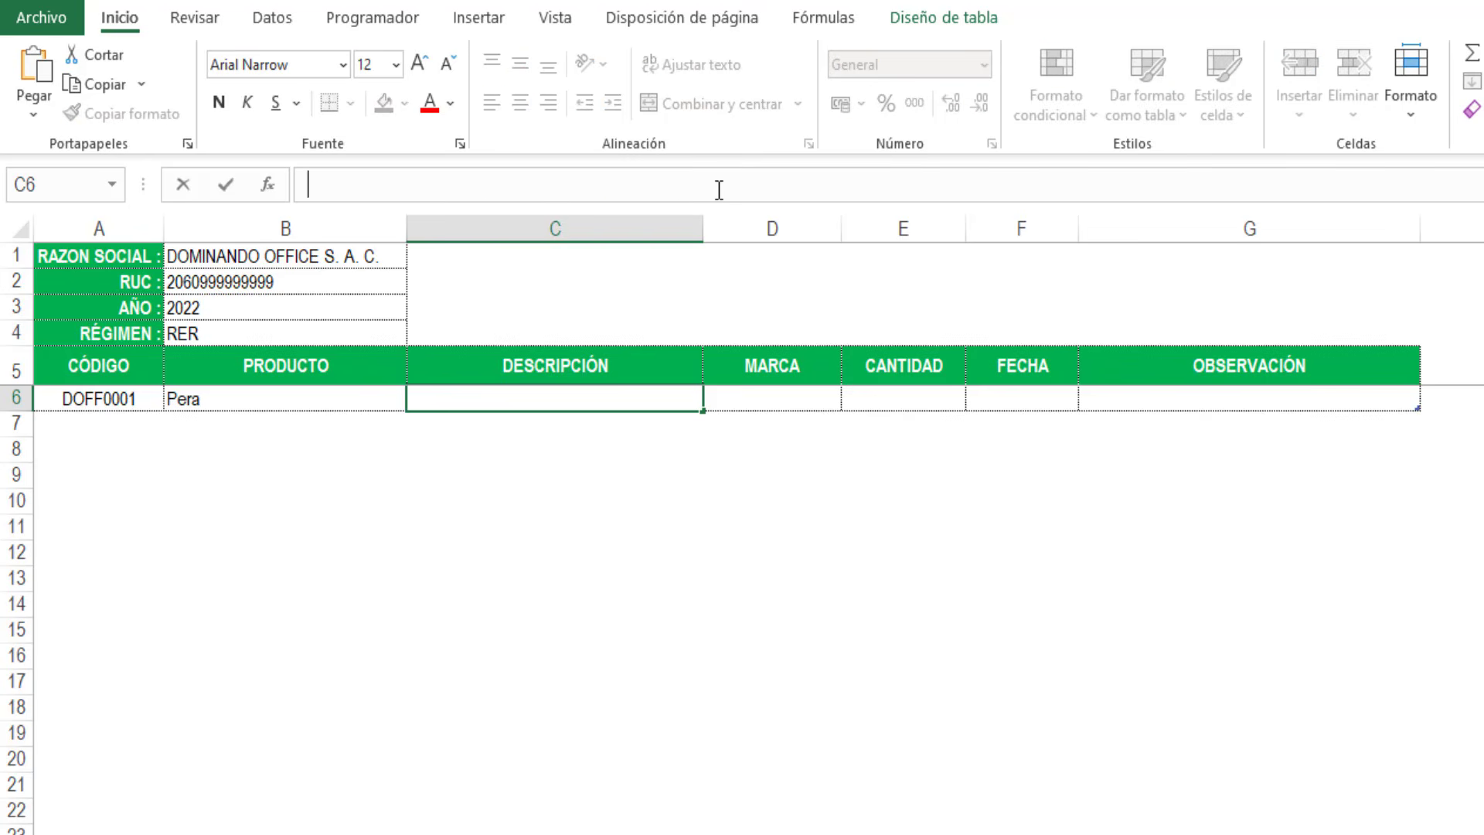
Step: Paste the BUSCARV formula into C6 with column index 3 for DESCRIPCIÓN
{"action": "key", "text": "ctrl+v"}
{"action": "left_click", "coordinate": [616, 187]}
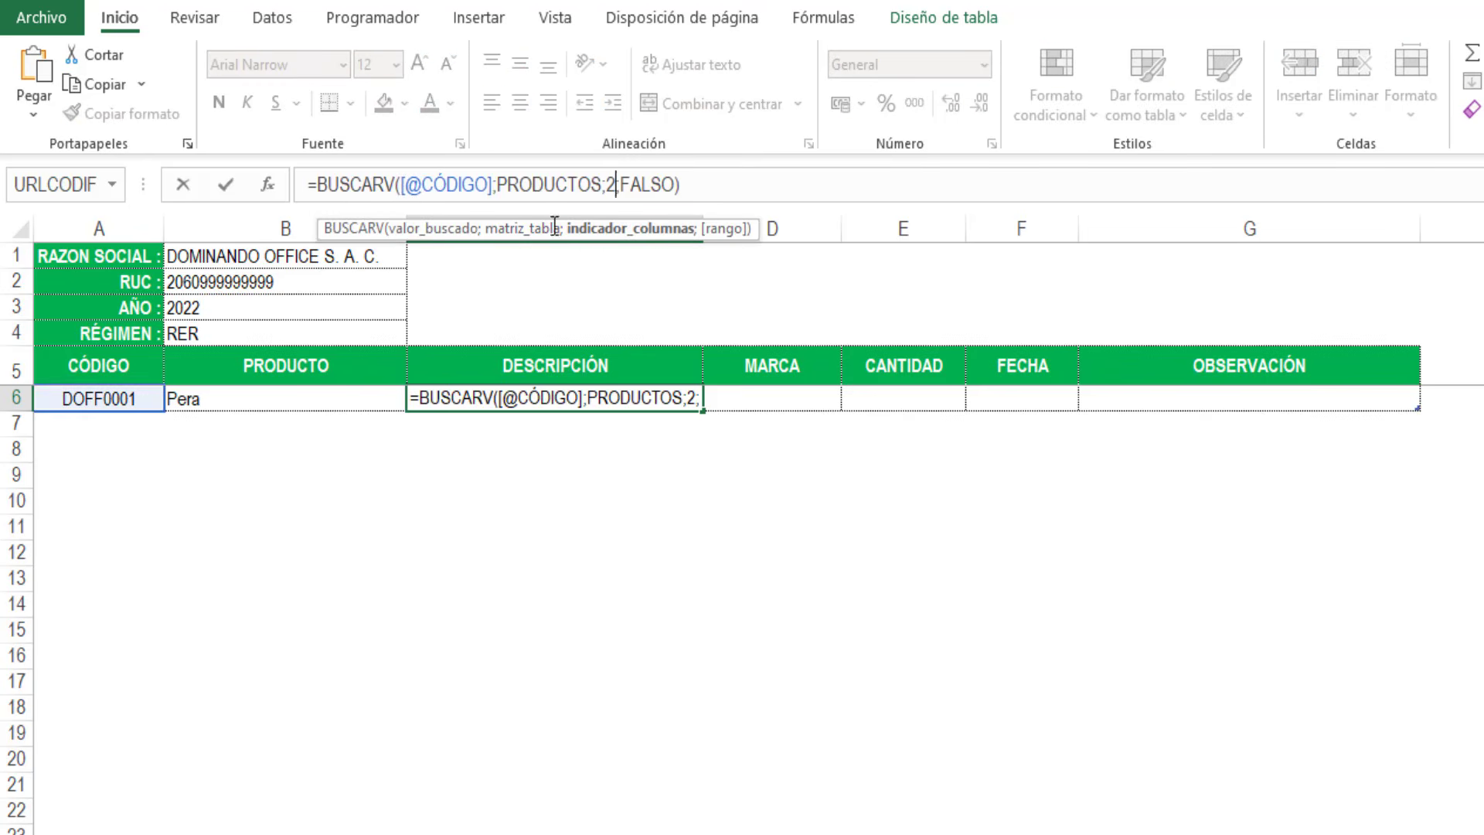
{"action": "key", "text": "BackSpace"}
{"action": "type", "text": "3"}
{"action": "key", "text": "Return"}
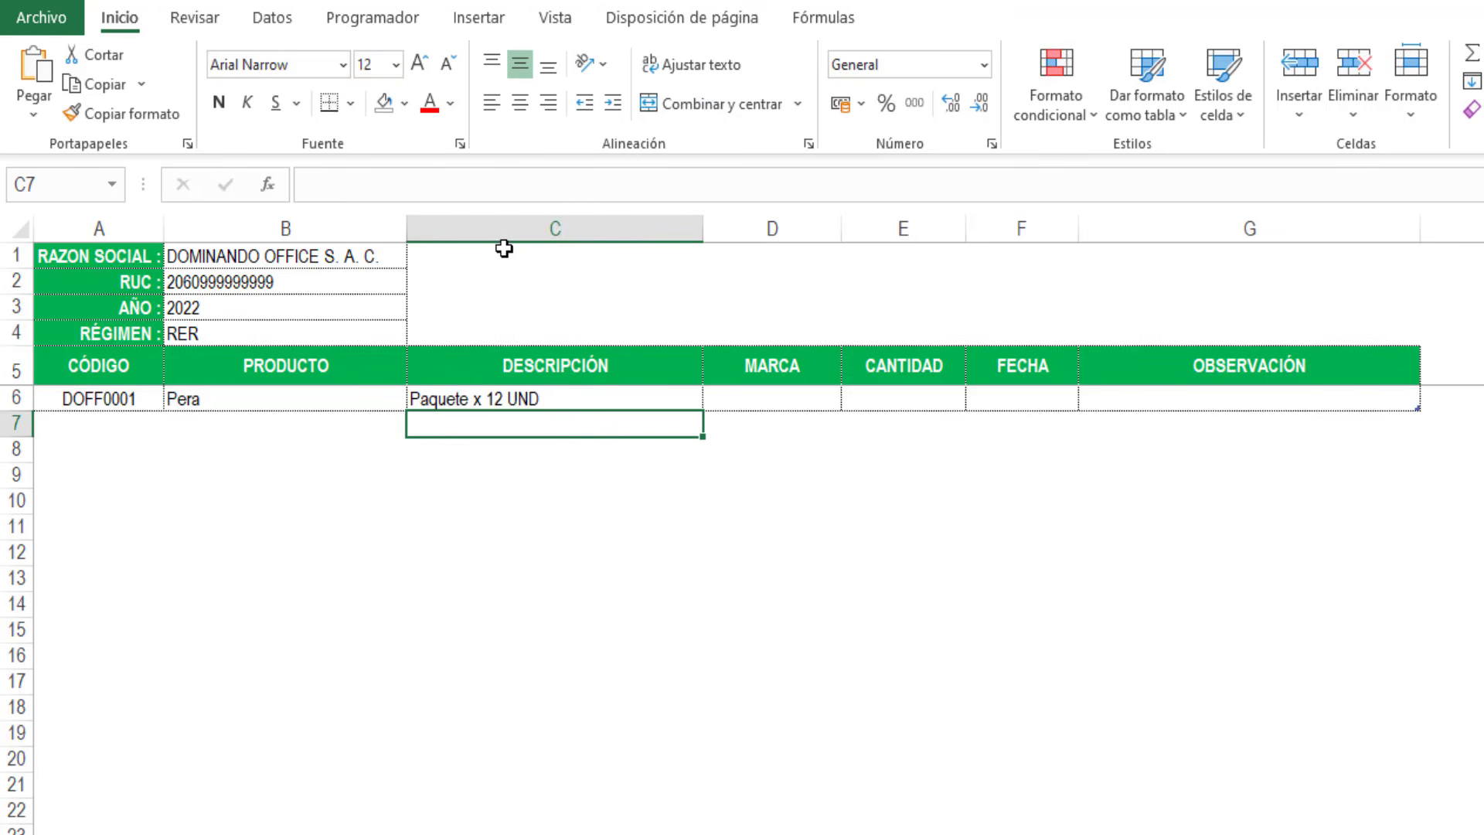
Step: Paste the BUSCARV formula into D6 with column index 4 for MARCA
{"action": "left_click", "coordinate": [743, 396]}
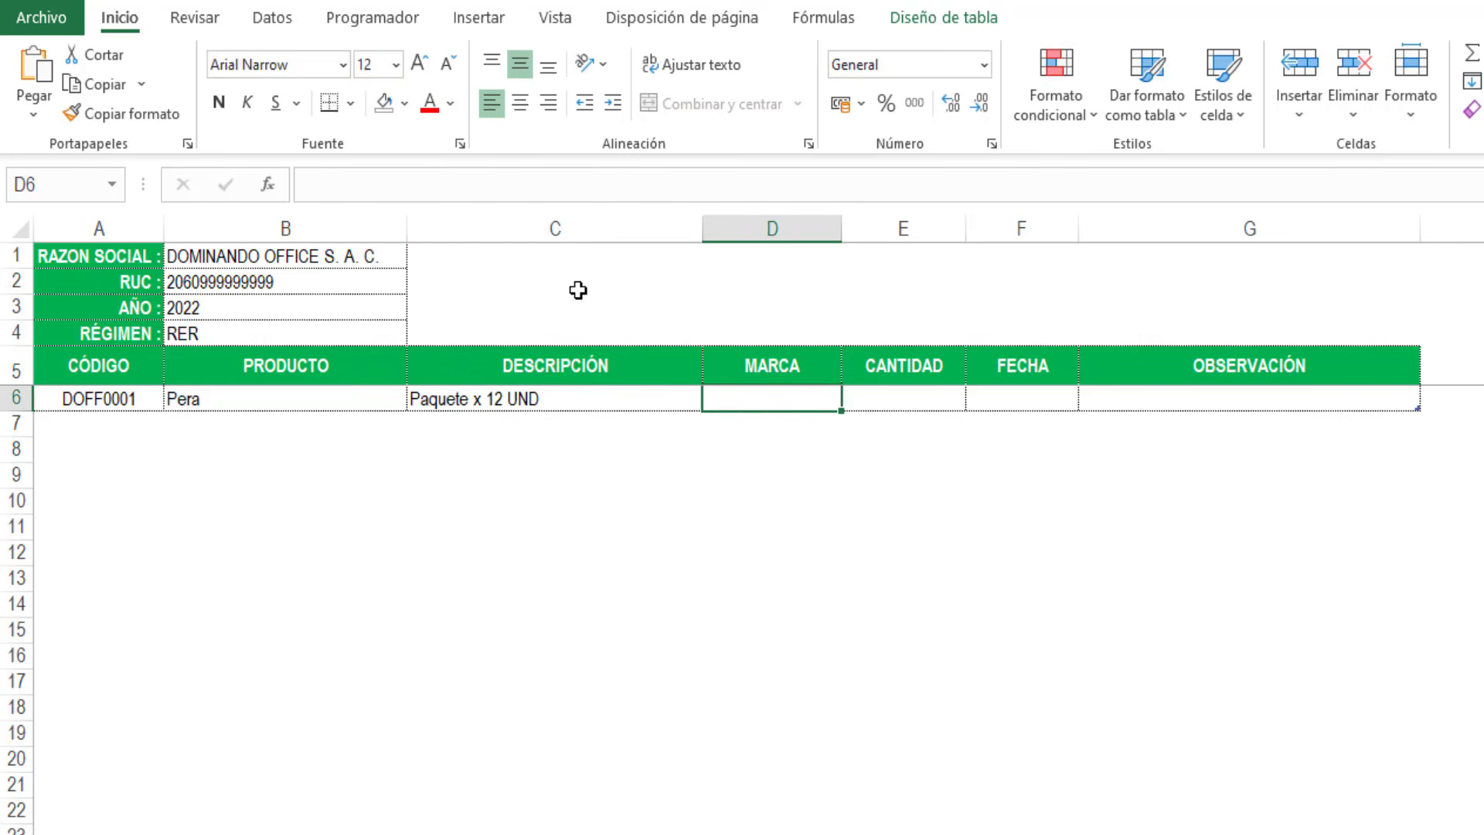
{"action": "left_click", "coordinate": [507, 187]}
{"action": "key", "text": "ctrl+v"}
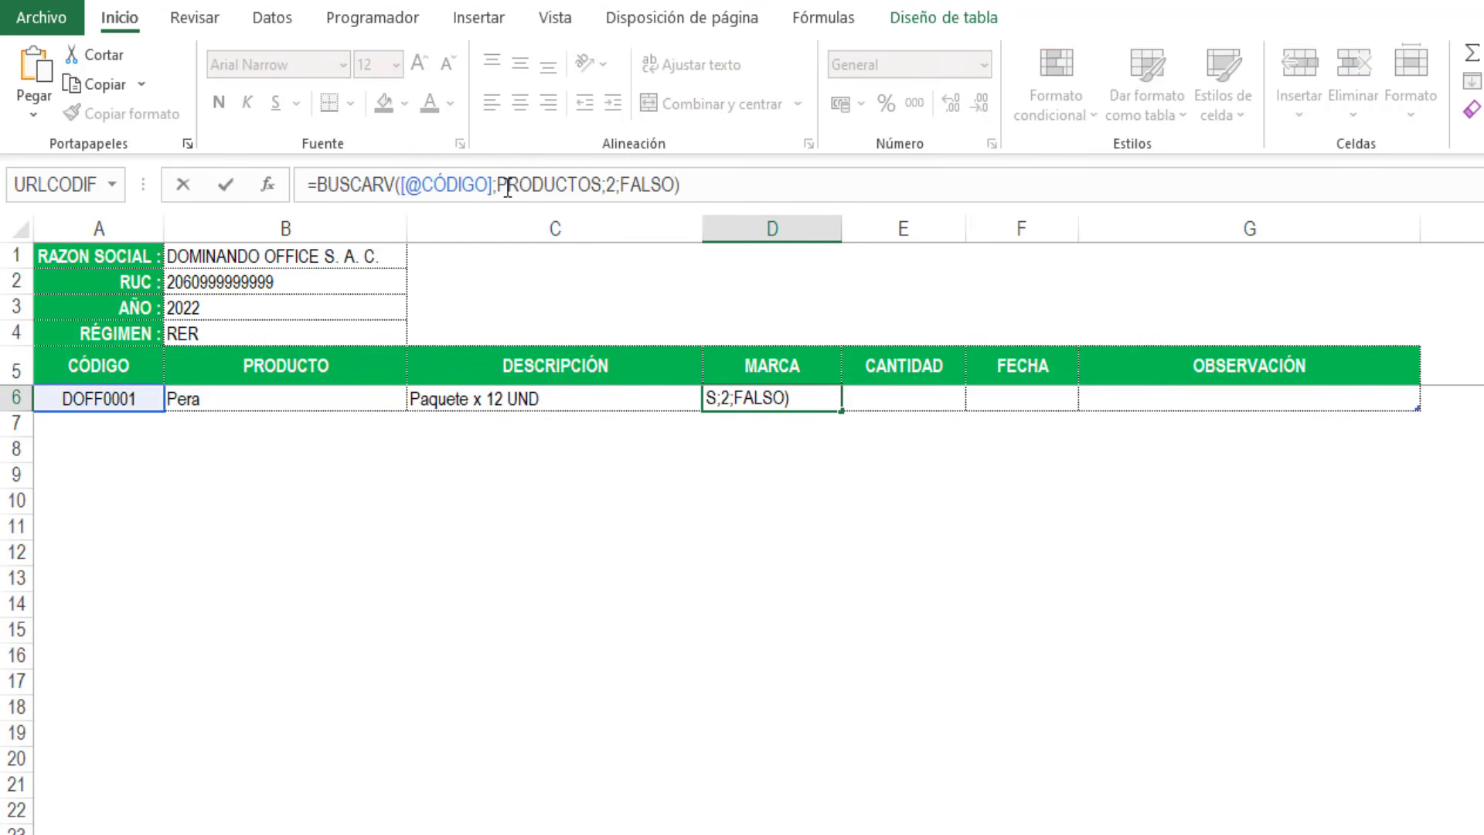
{"action": "left_click", "coordinate": [607, 185]}
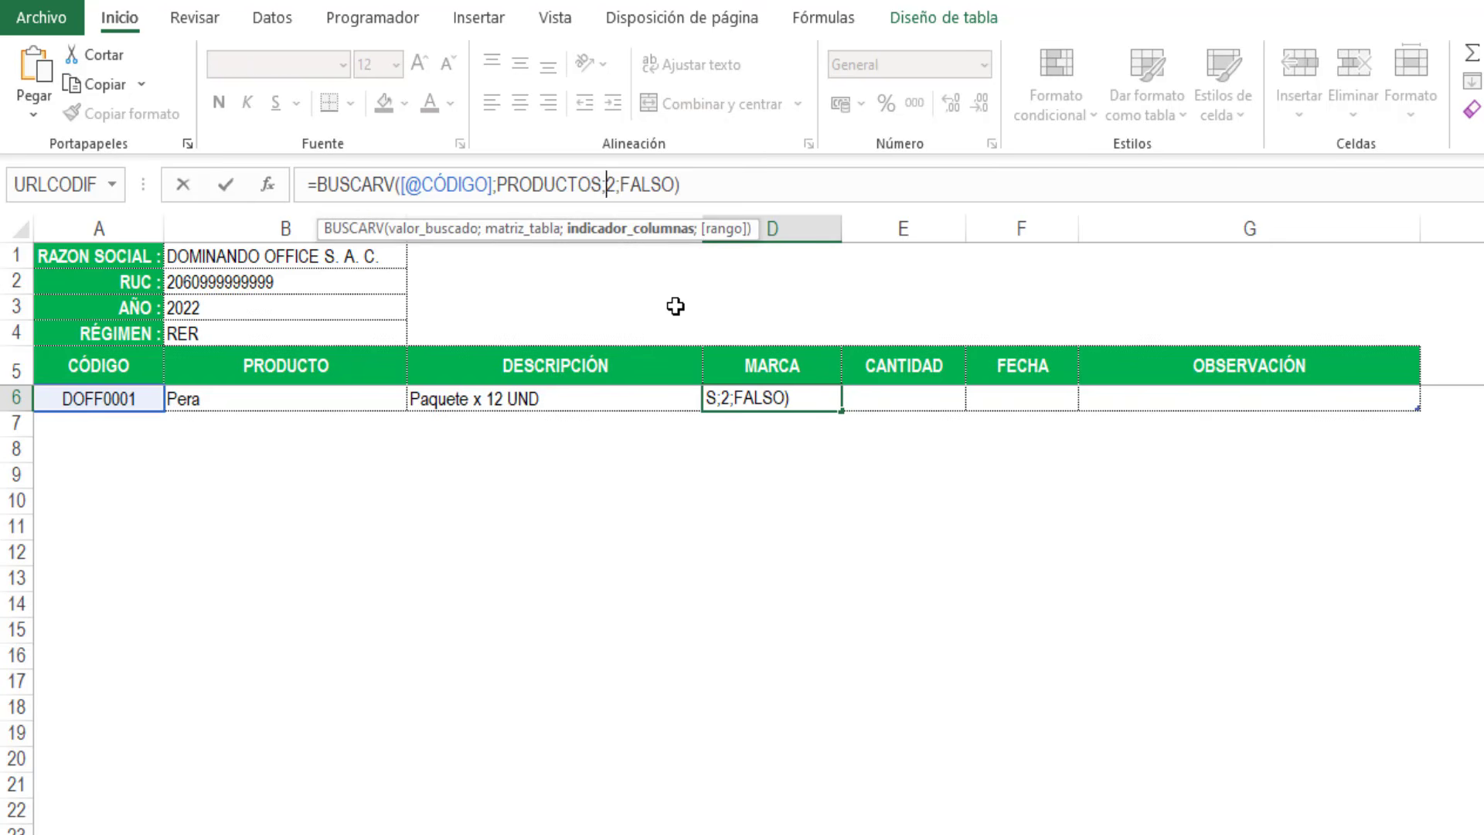
{"action": "key", "text": "Delete"}
{"action": "type", "text": "4"}
{"action": "key", "text": "Return"}
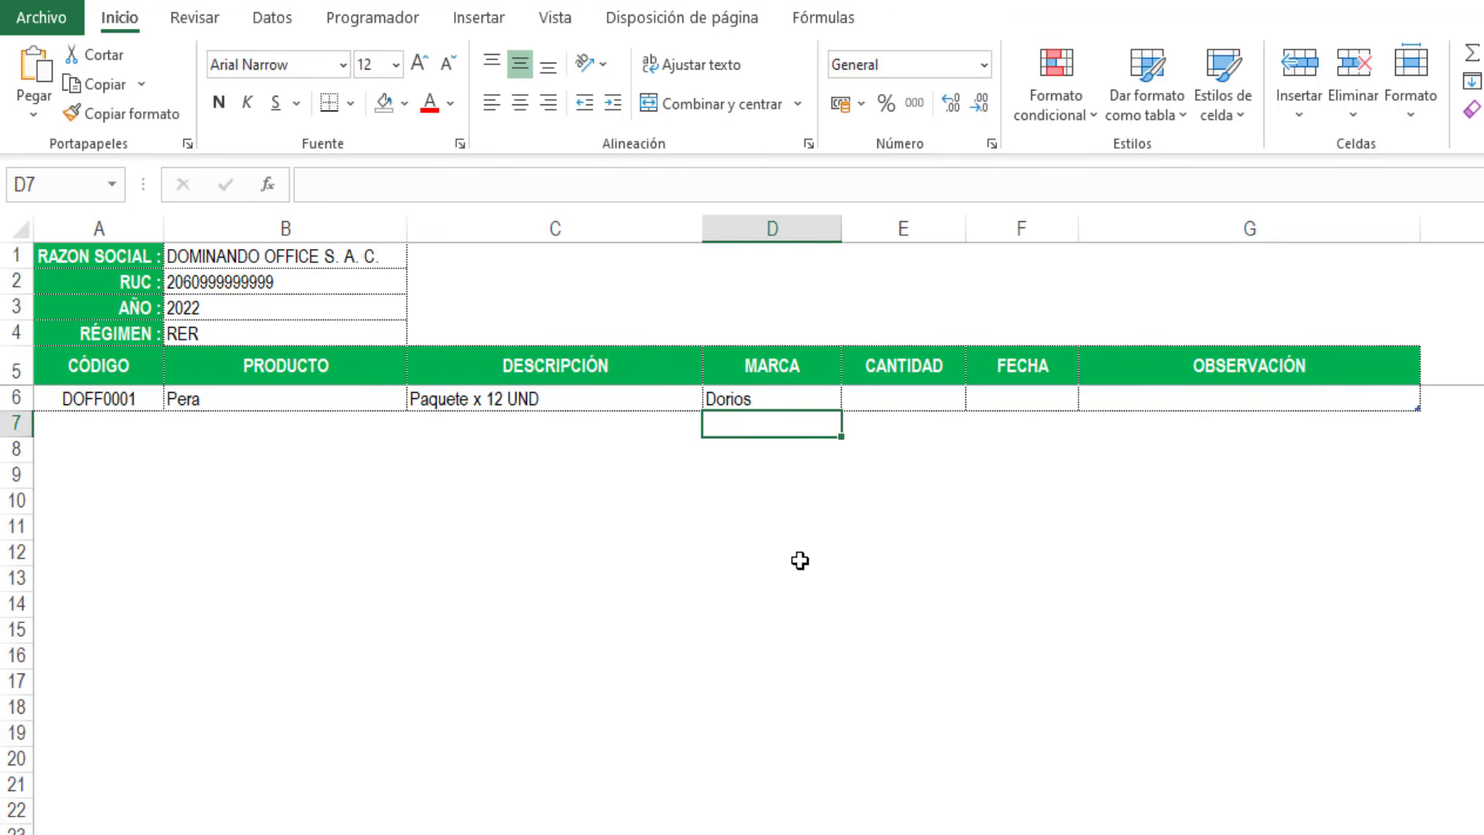
Step: Enter product codes 2, 2, 3 and 5 in A7–A10 so those rows fill
{"action": "left_click", "coordinate": [146, 419]}
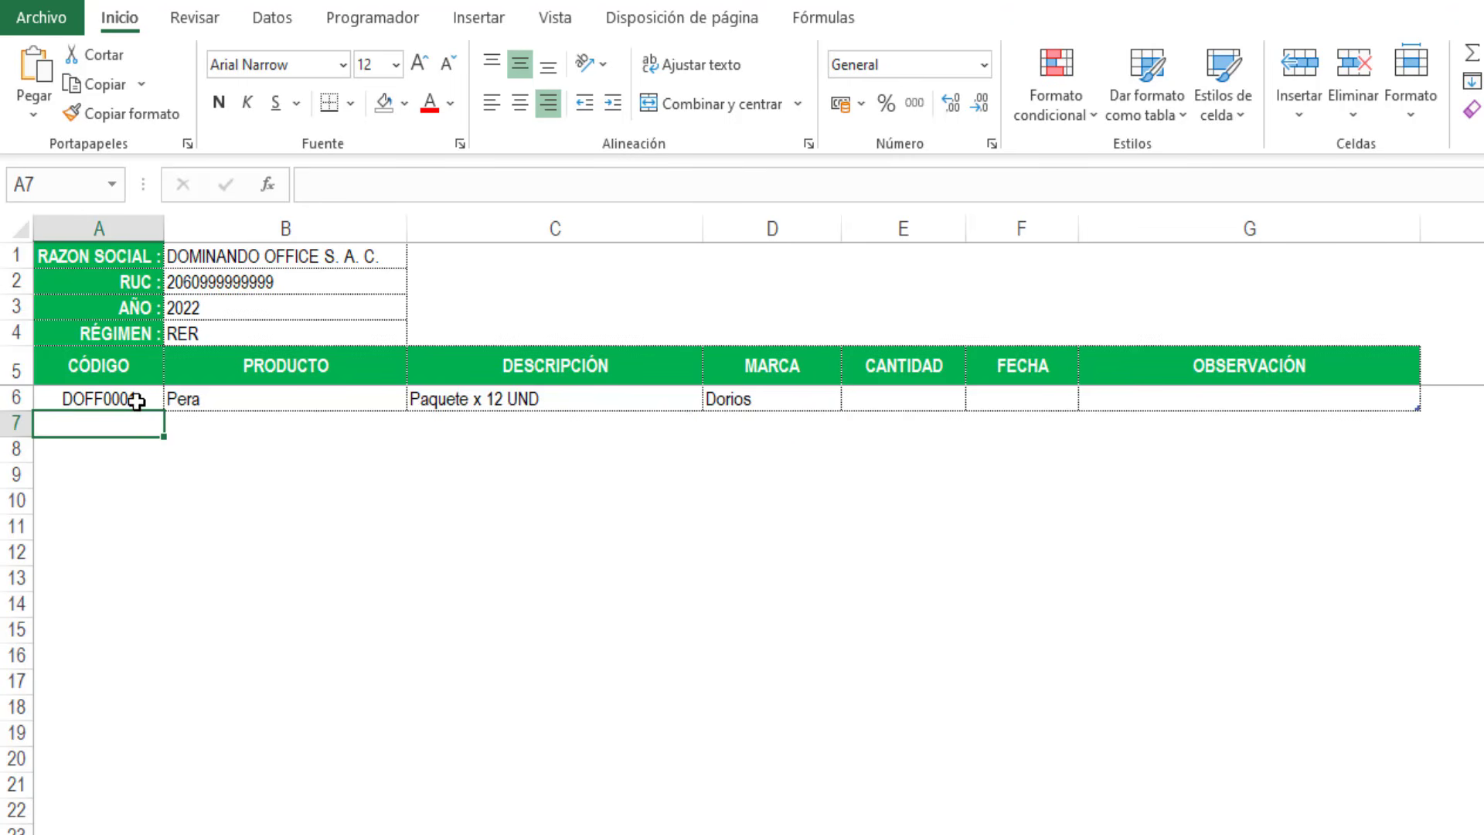
{"action": "type", "text": "2"}
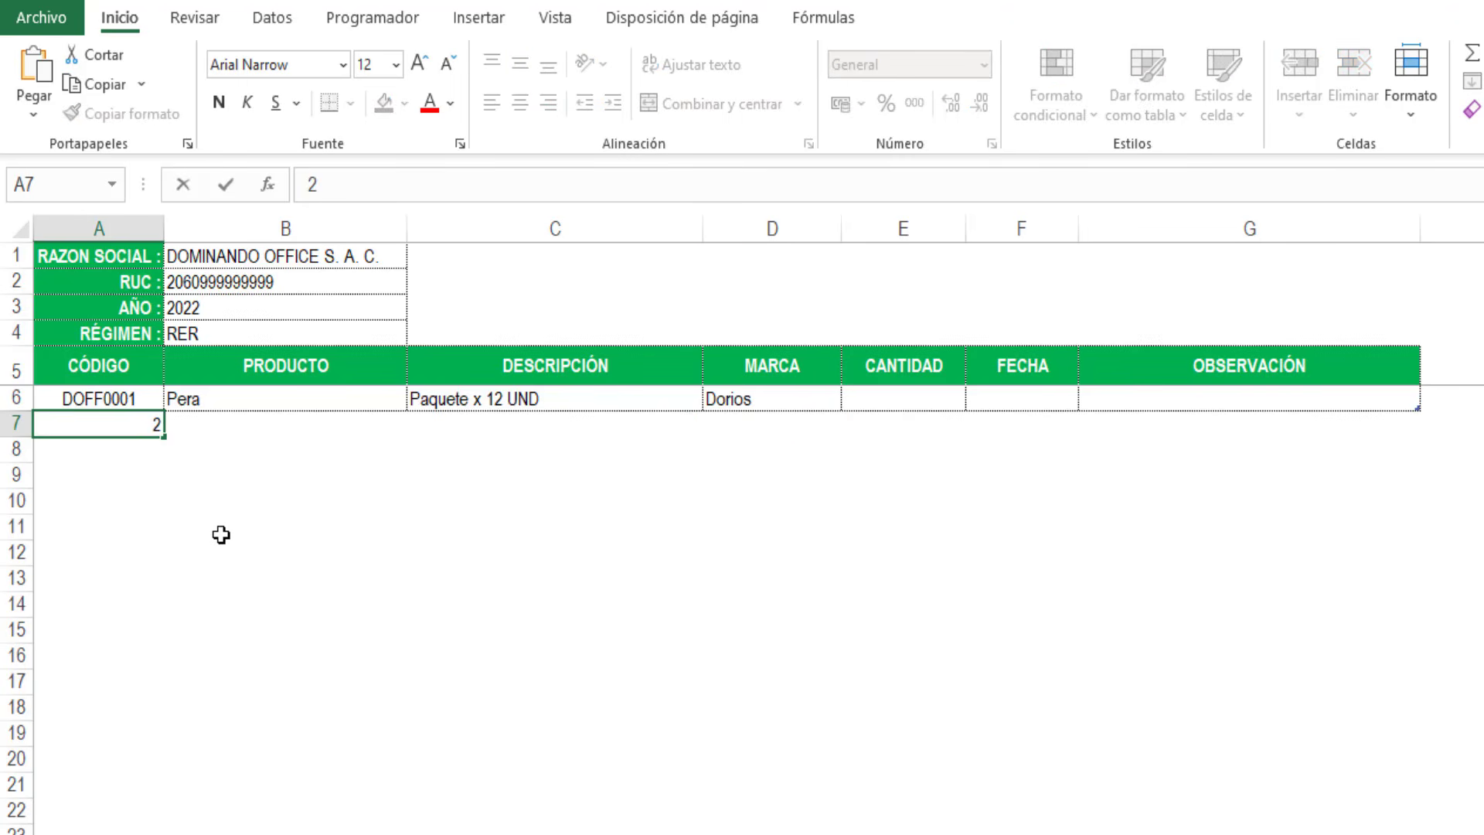
{"action": "key", "text": "Return"}
{"action": "type", "text": "2"}
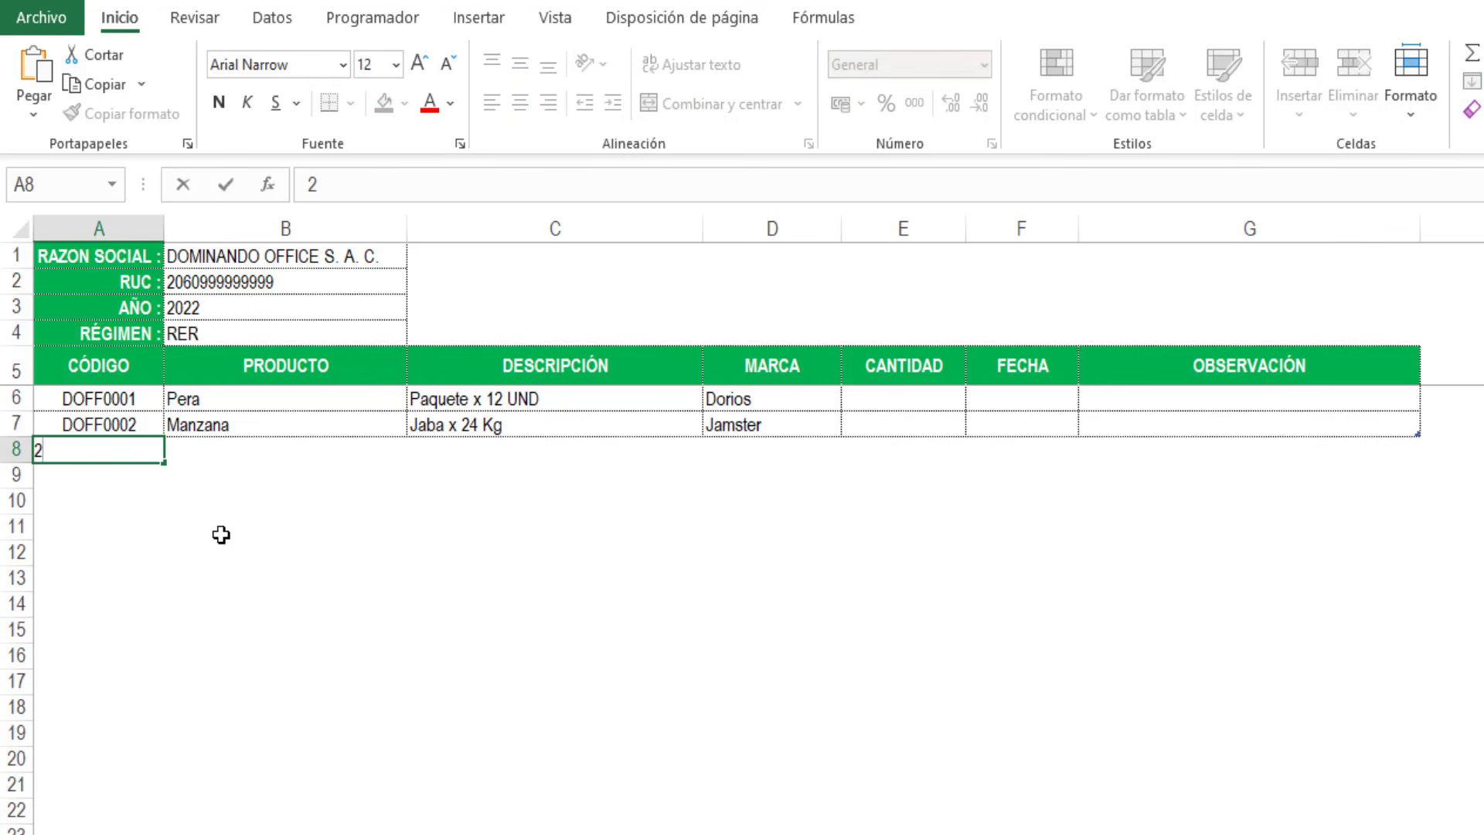
{"action": "key", "text": "Return"}
{"action": "type", "text": "3"}
{"action": "key", "text": "Return"}
{"action": "type", "text": "5"}
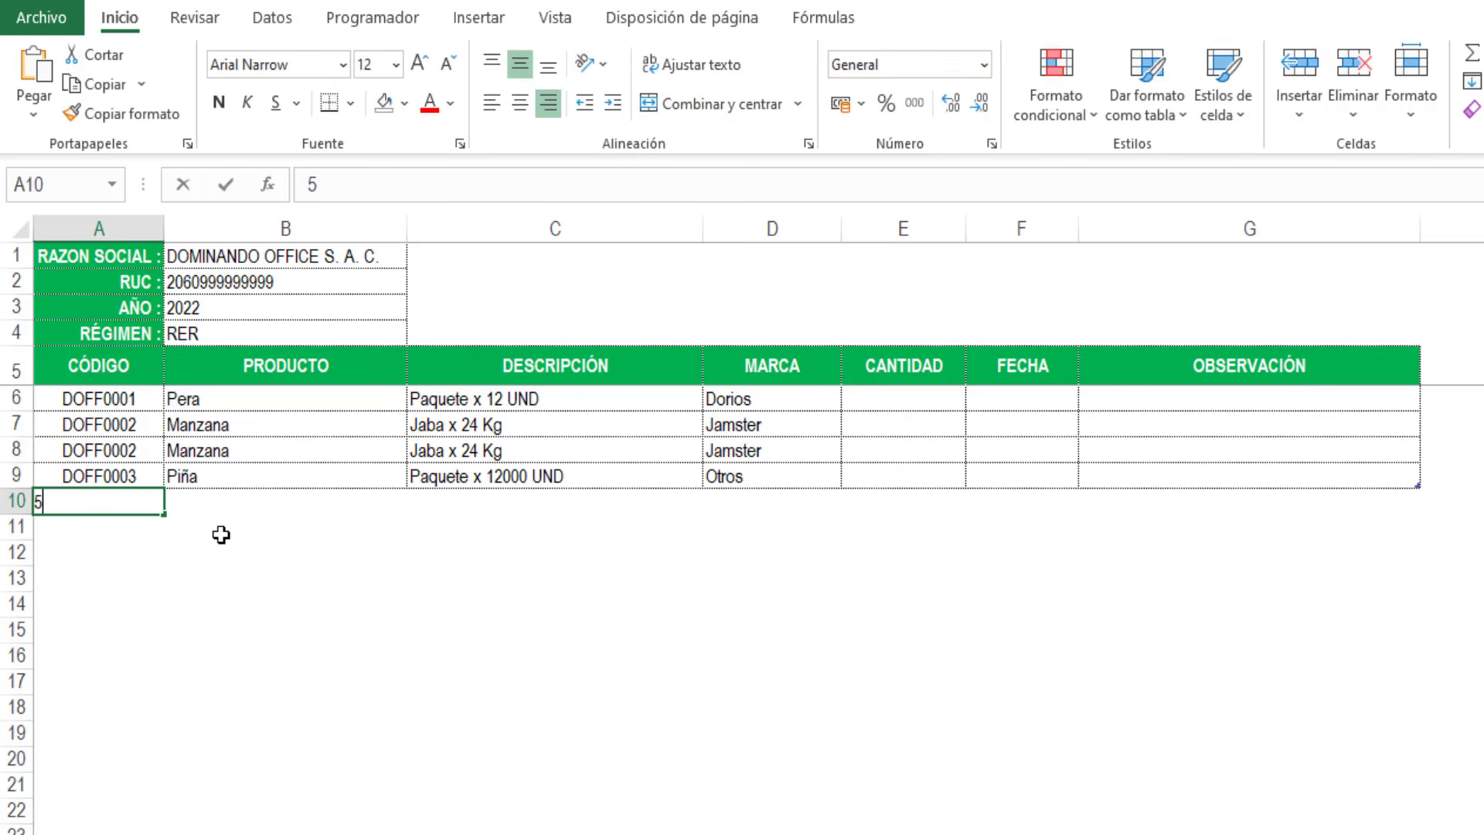
{"action": "key", "text": "Return"}
Step: Enter product codes 1, 6, 6, 7 and 1 in A11–A15
{"action": "type", "text": "1"}
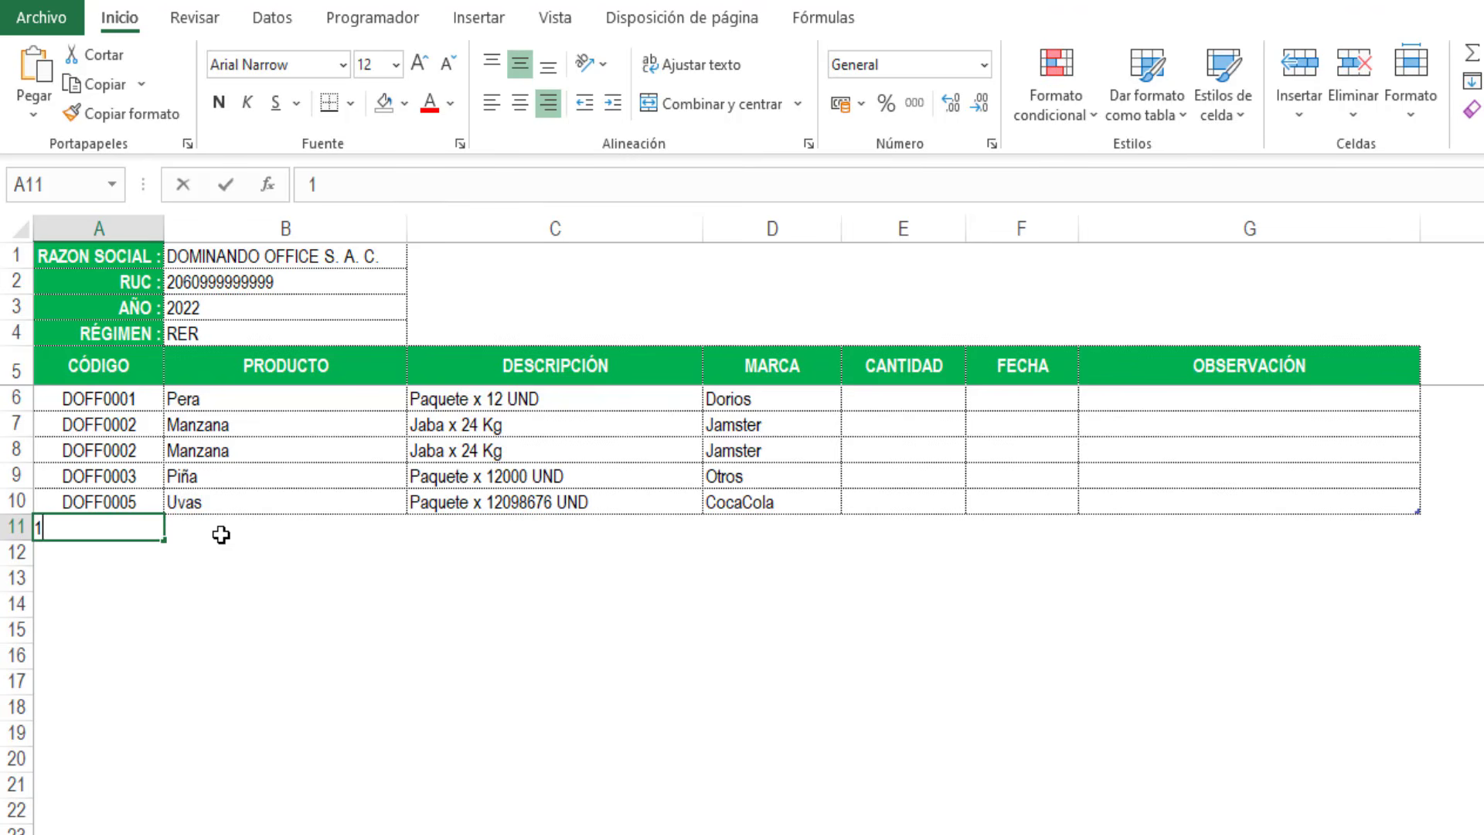
{"action": "key", "text": "Return"}
{"action": "type", "text": "6"}
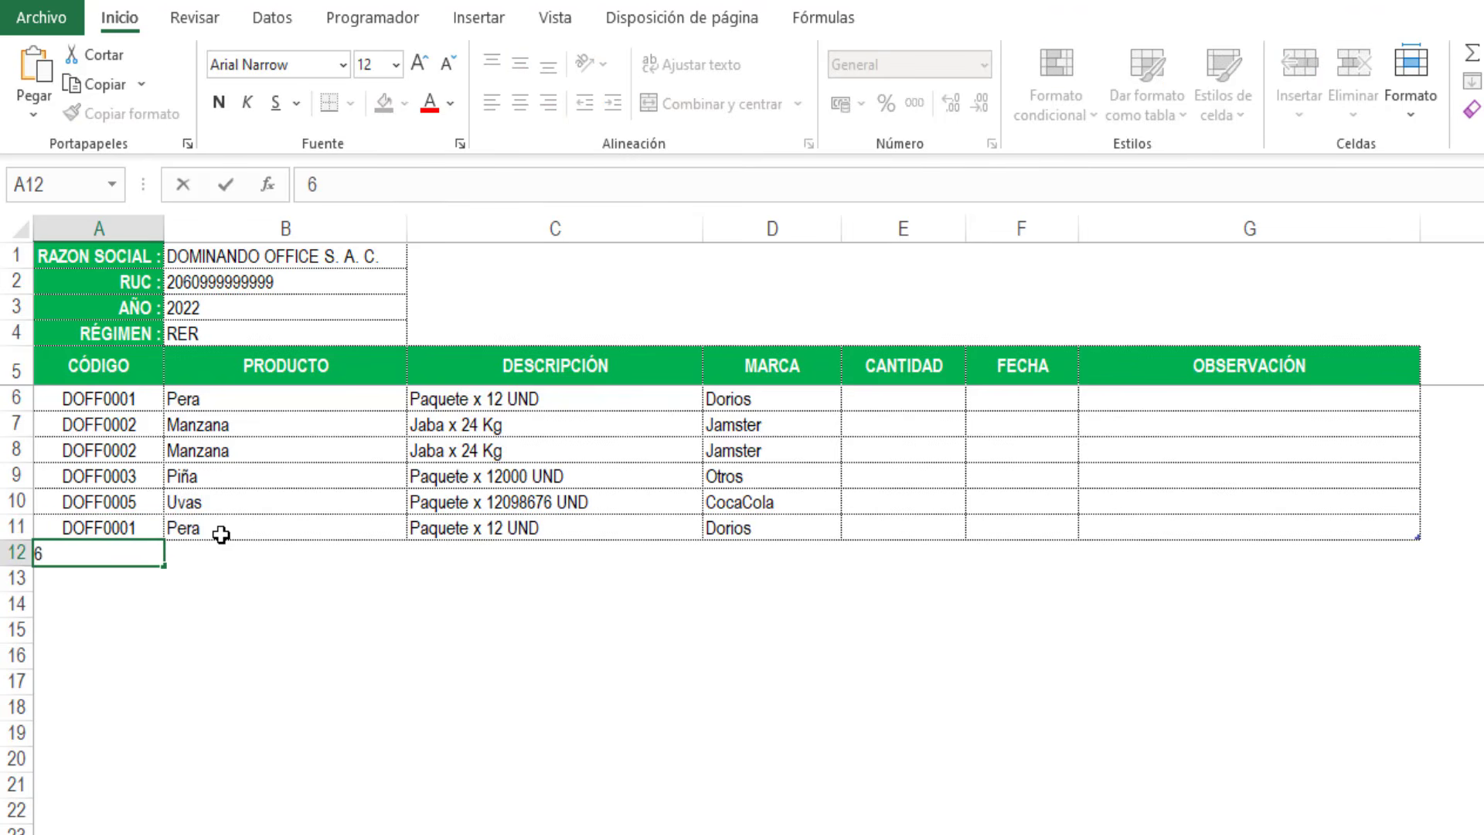
{"action": "key", "text": "Return"}
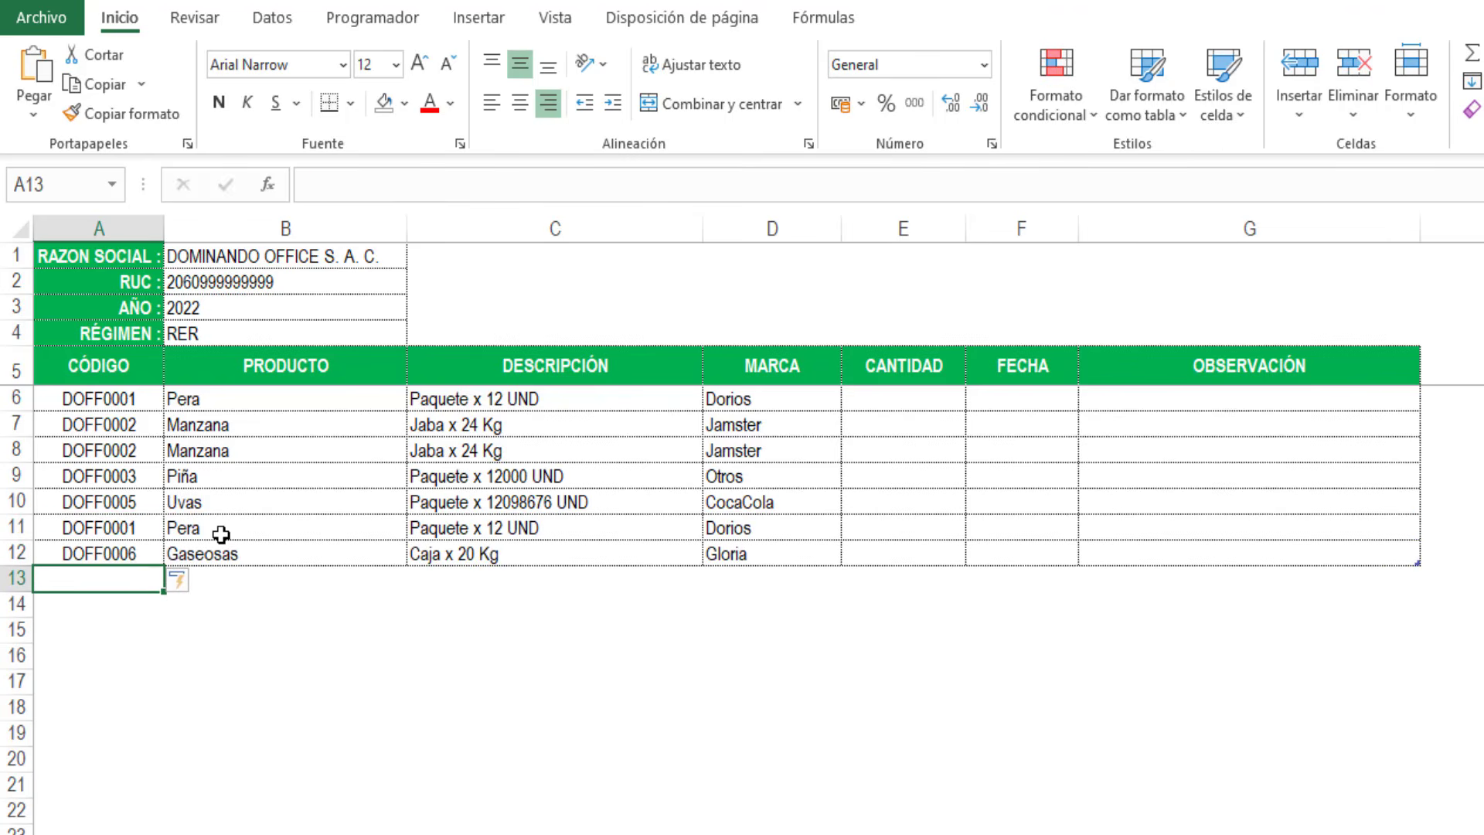
{"action": "type", "text": "6"}
{"action": "key", "text": "Return"}
{"action": "type", "text": "7"}
{"action": "key", "text": "Return"}
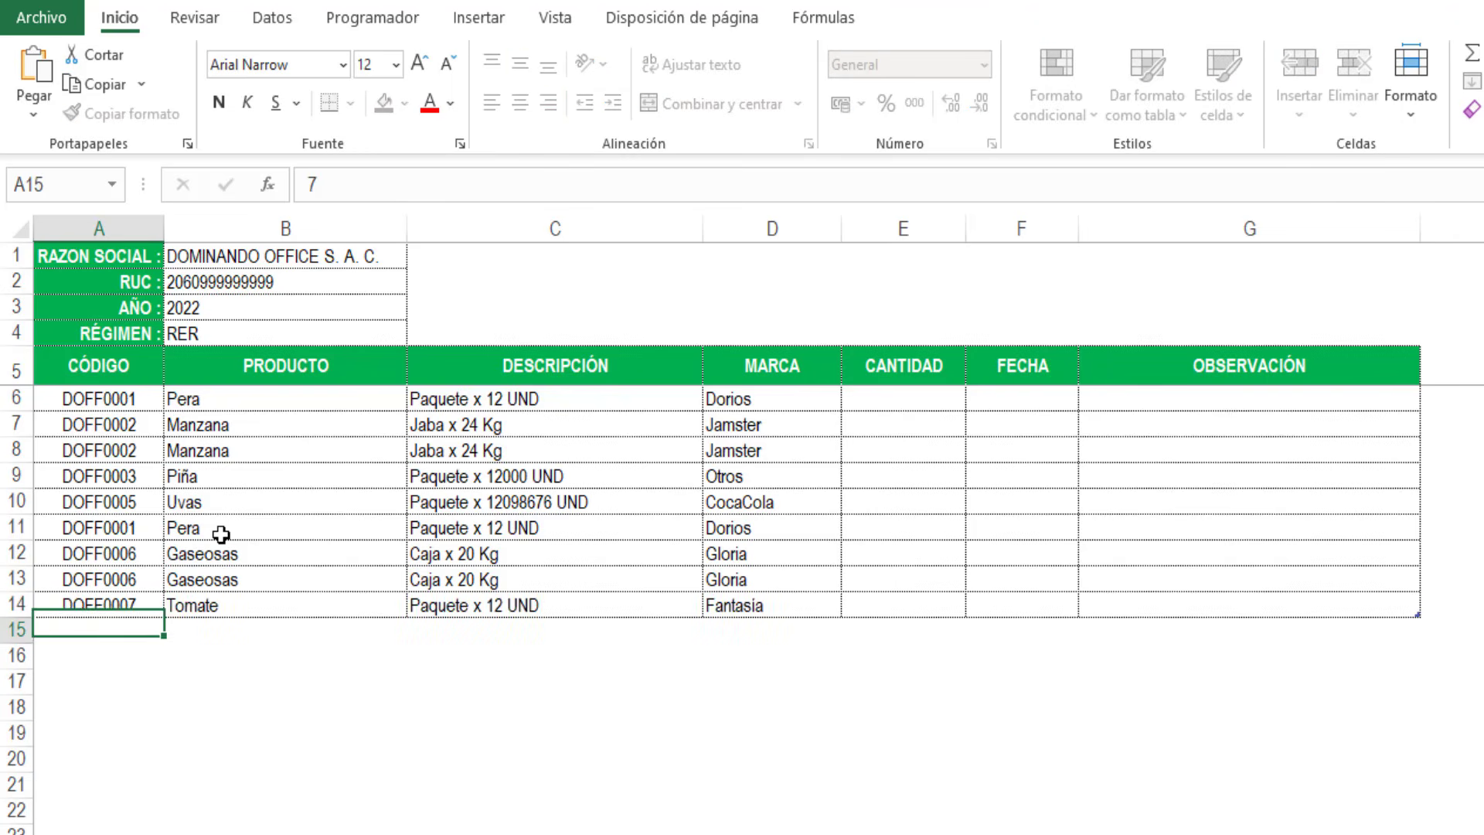
{"action": "type", "text": "1"}
{"action": "key", "text": "Return"}
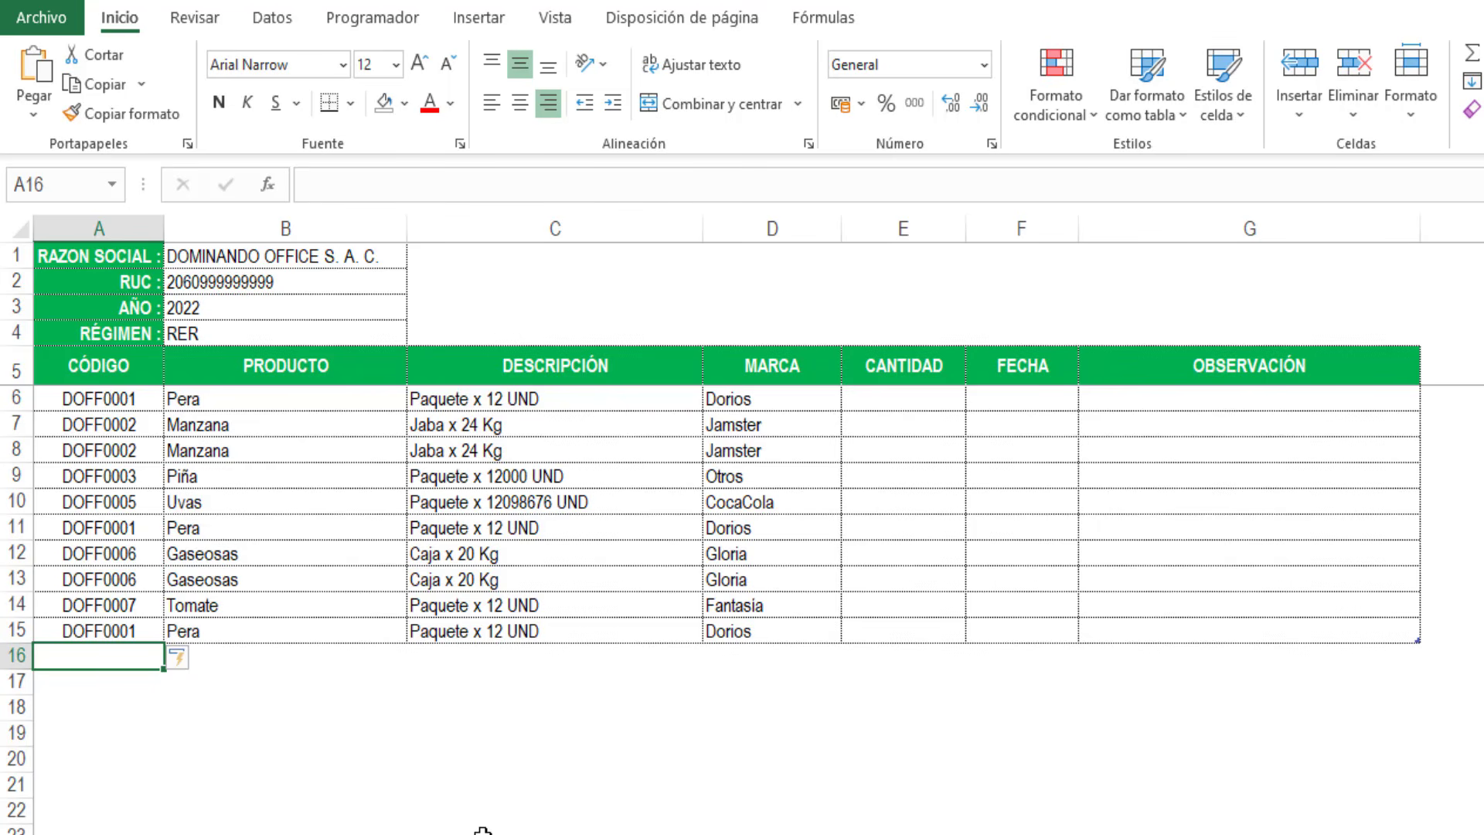
{"action": "left_click", "coordinate": [145, 473]}
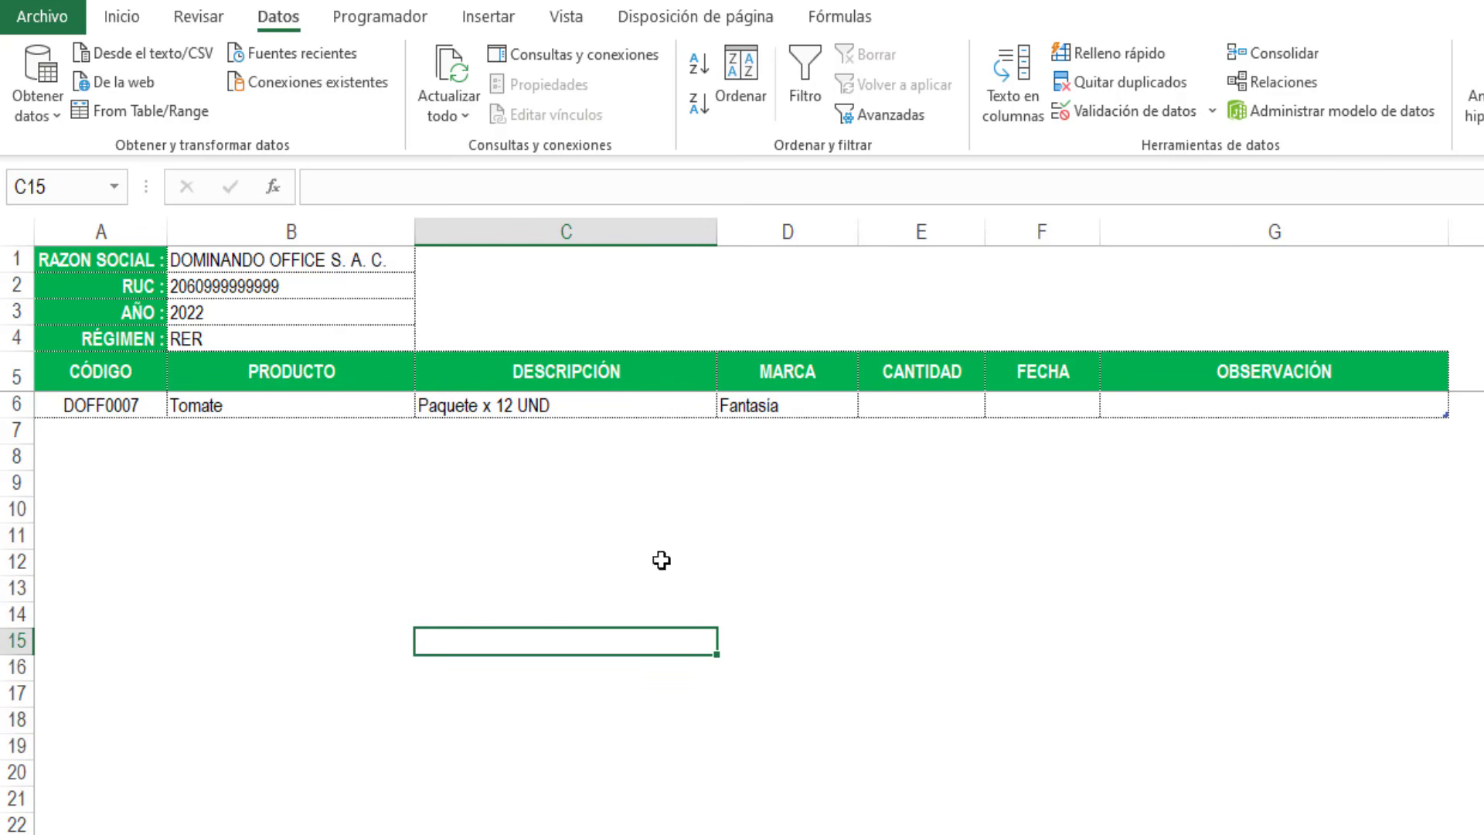
Step: Add List data validation to the PRODUCTO column sourced from PRODUCTOS!$B$6:$B$15
{"action": "left_click", "coordinate": [244, 412]}
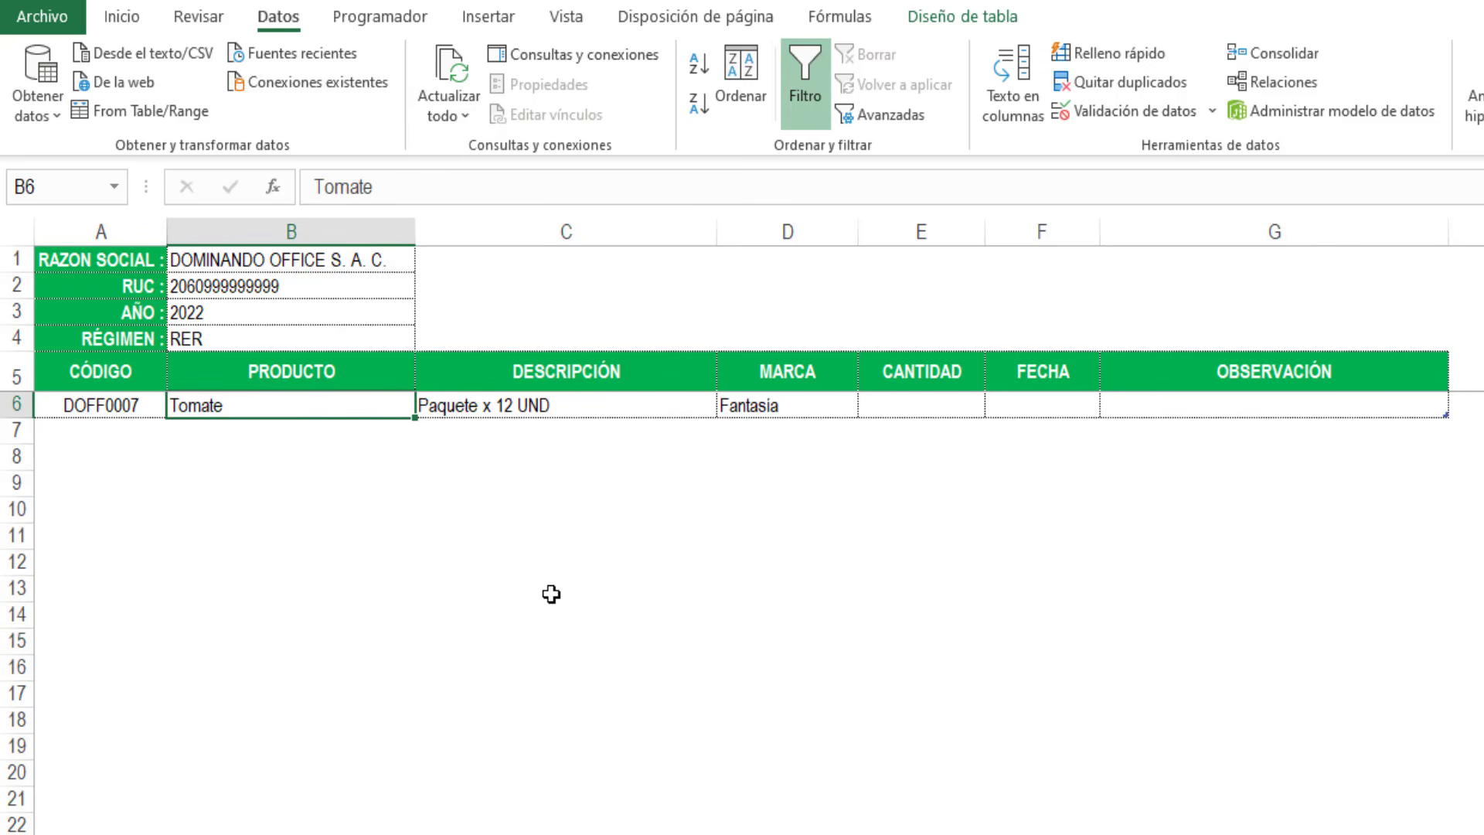
{"action": "key", "text": "ctrl+shift+Down"}
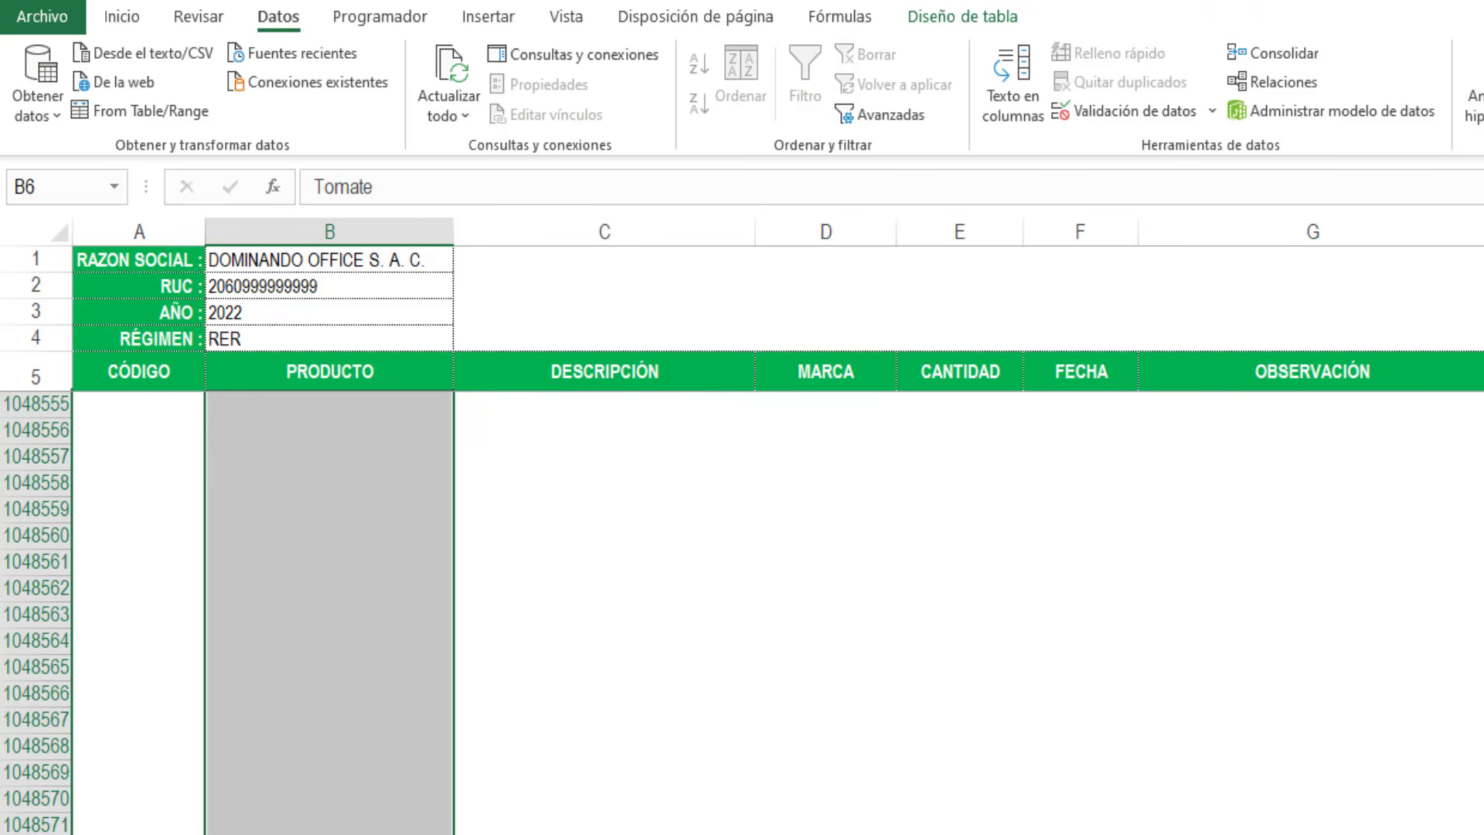
{"action": "key", "text": "ctrl+BackSpace"}
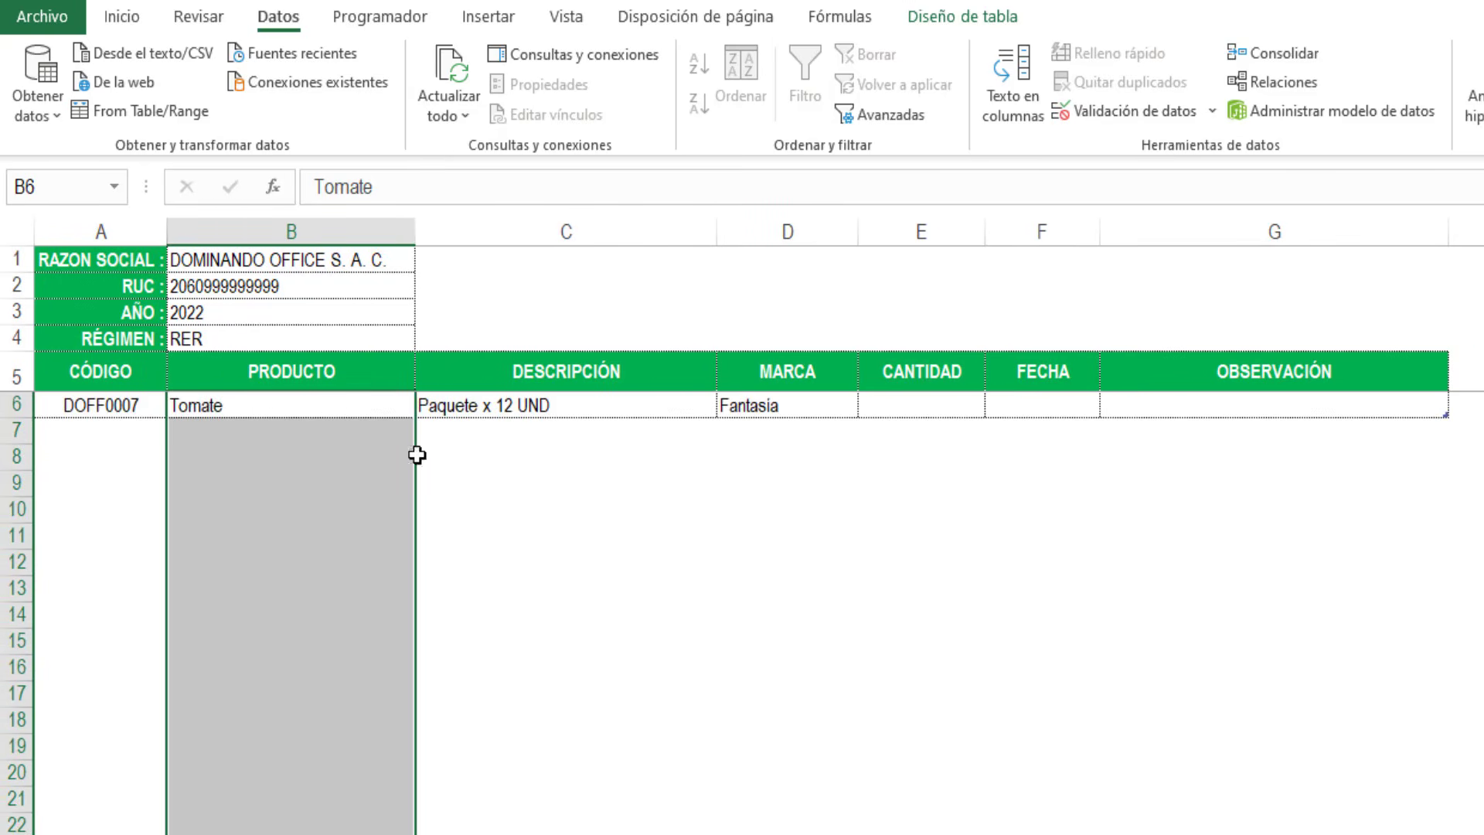
{"action": "left_click", "coordinate": [1102, 116]}
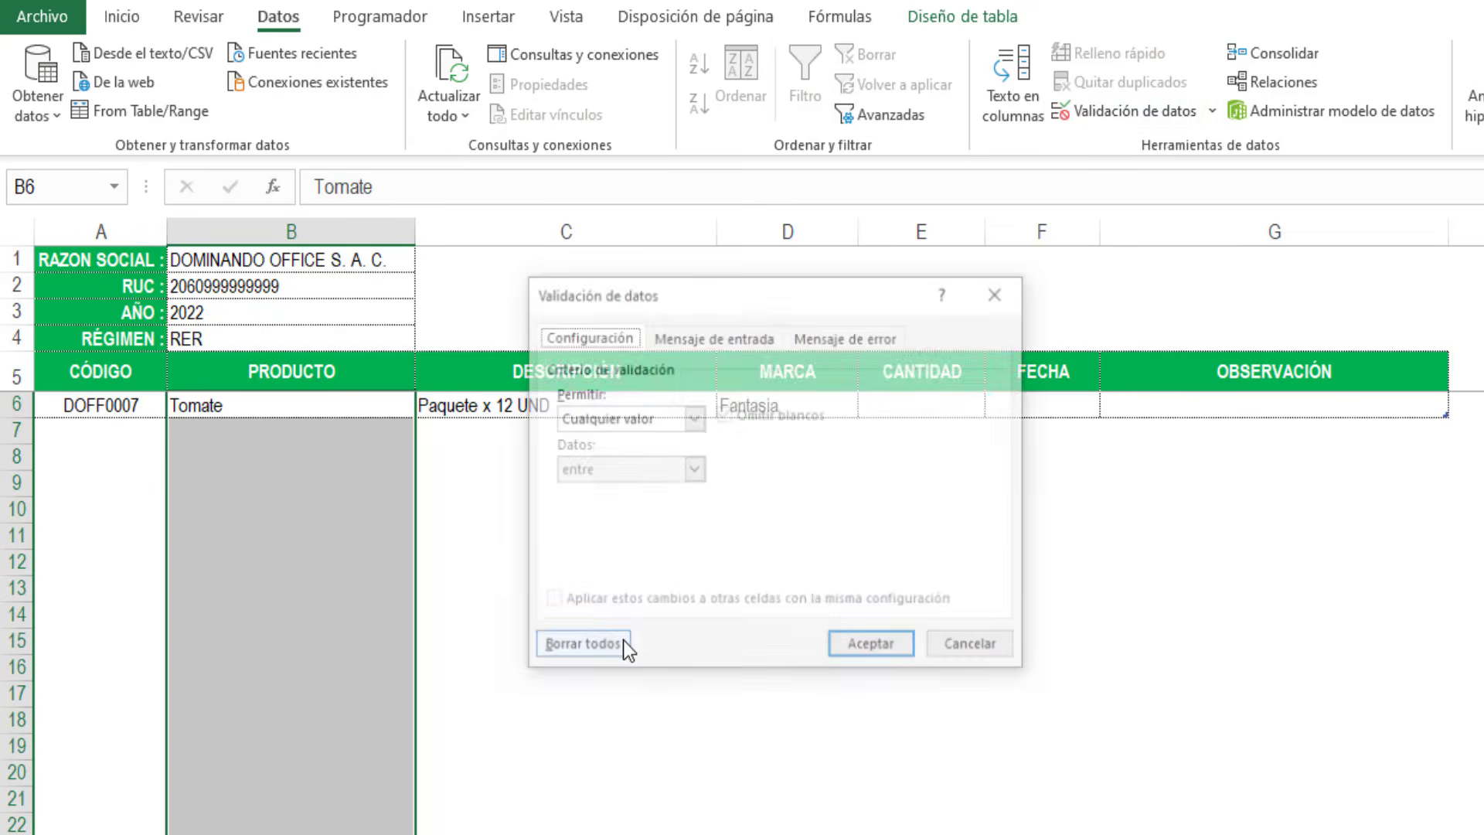
{"action": "left_click", "coordinate": [693, 417]}
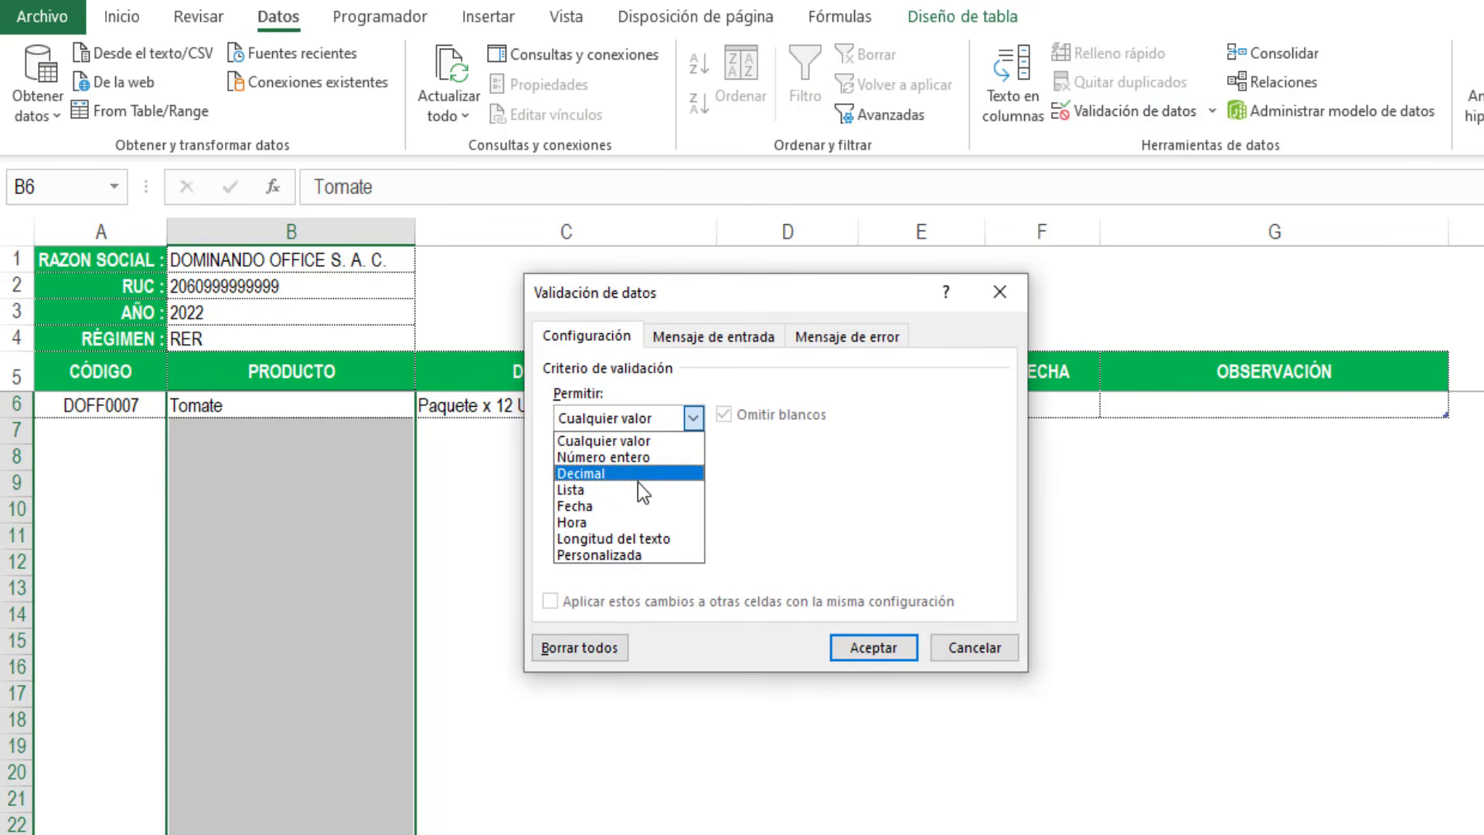
{"action": "left_click", "coordinate": [607, 489]}
{"action": "left_click", "coordinate": [596, 519]}
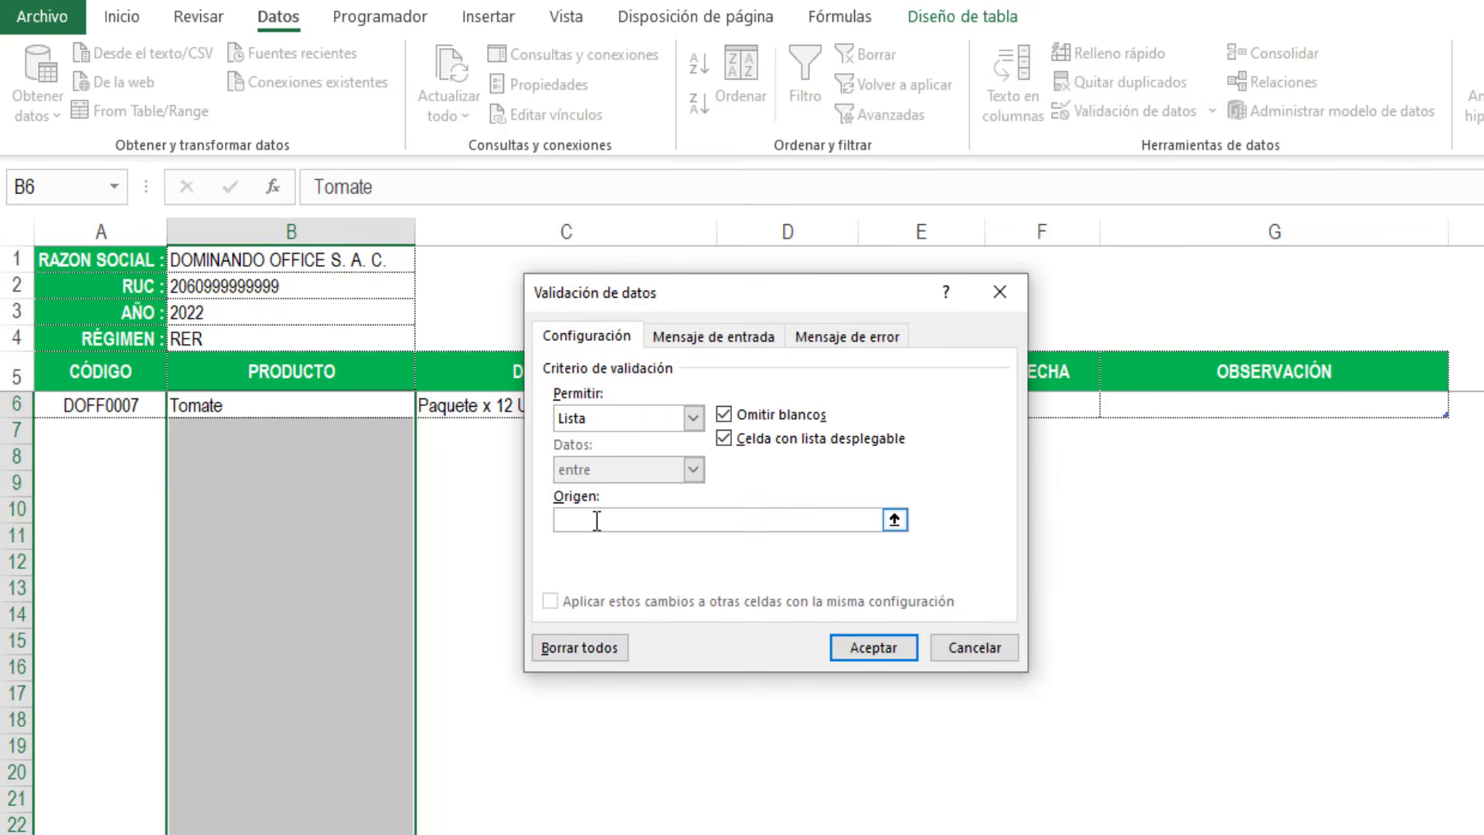
{"action": "left_click", "coordinate": [193, 833]}
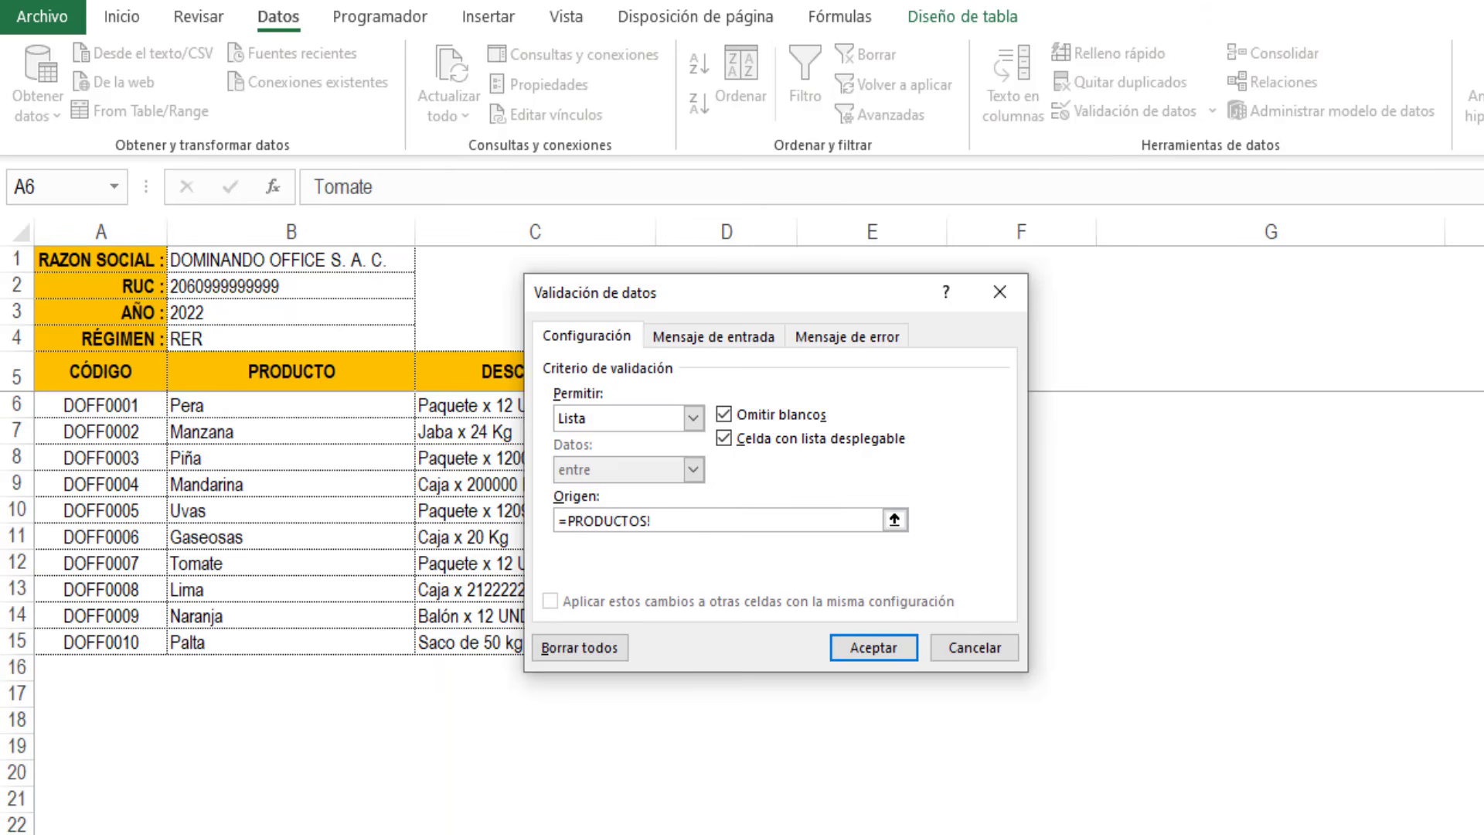
{"action": "left_click", "coordinate": [255, 348]}
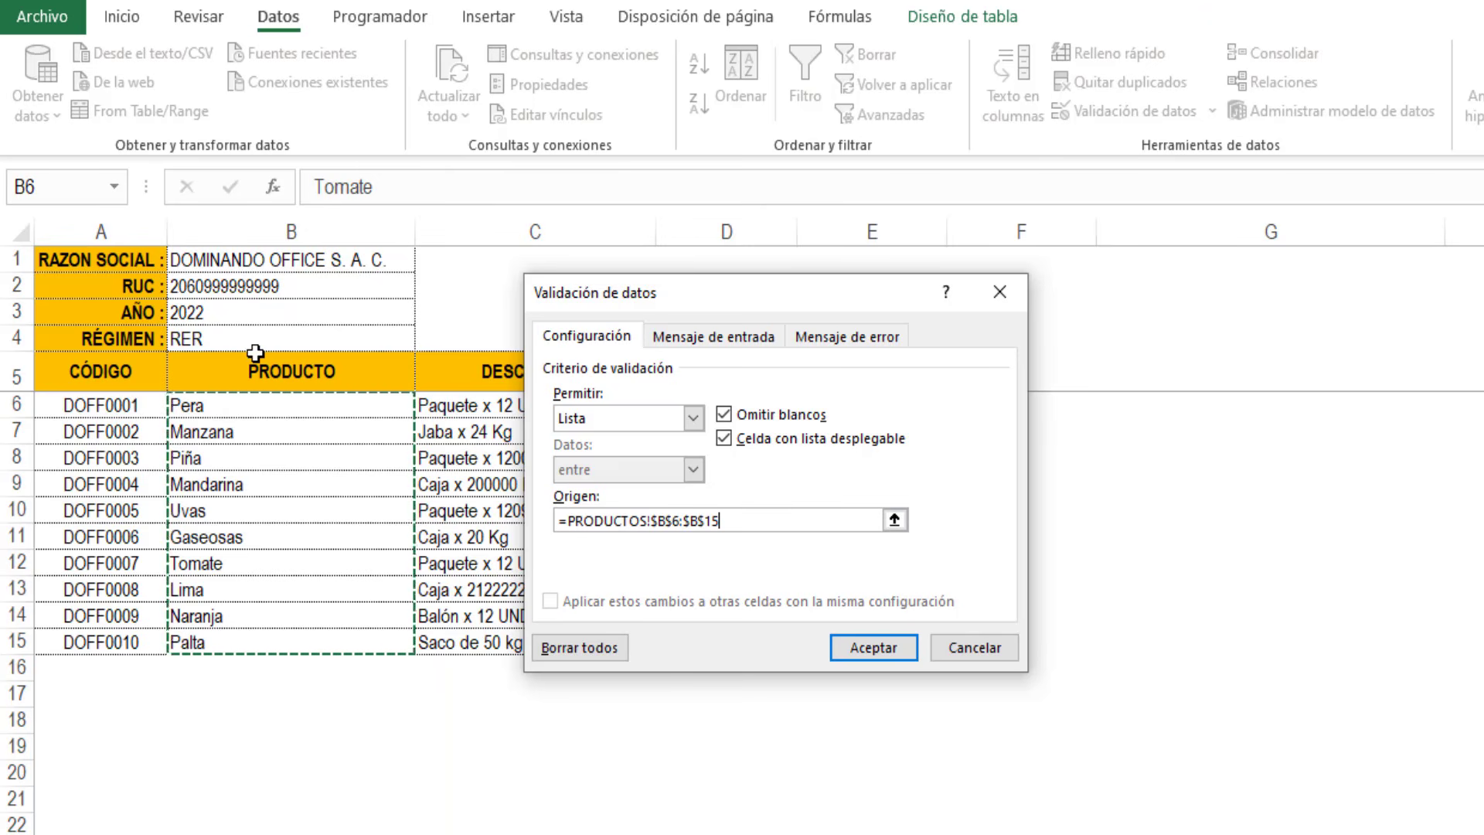
{"action": "left_click", "coordinate": [872, 646]}
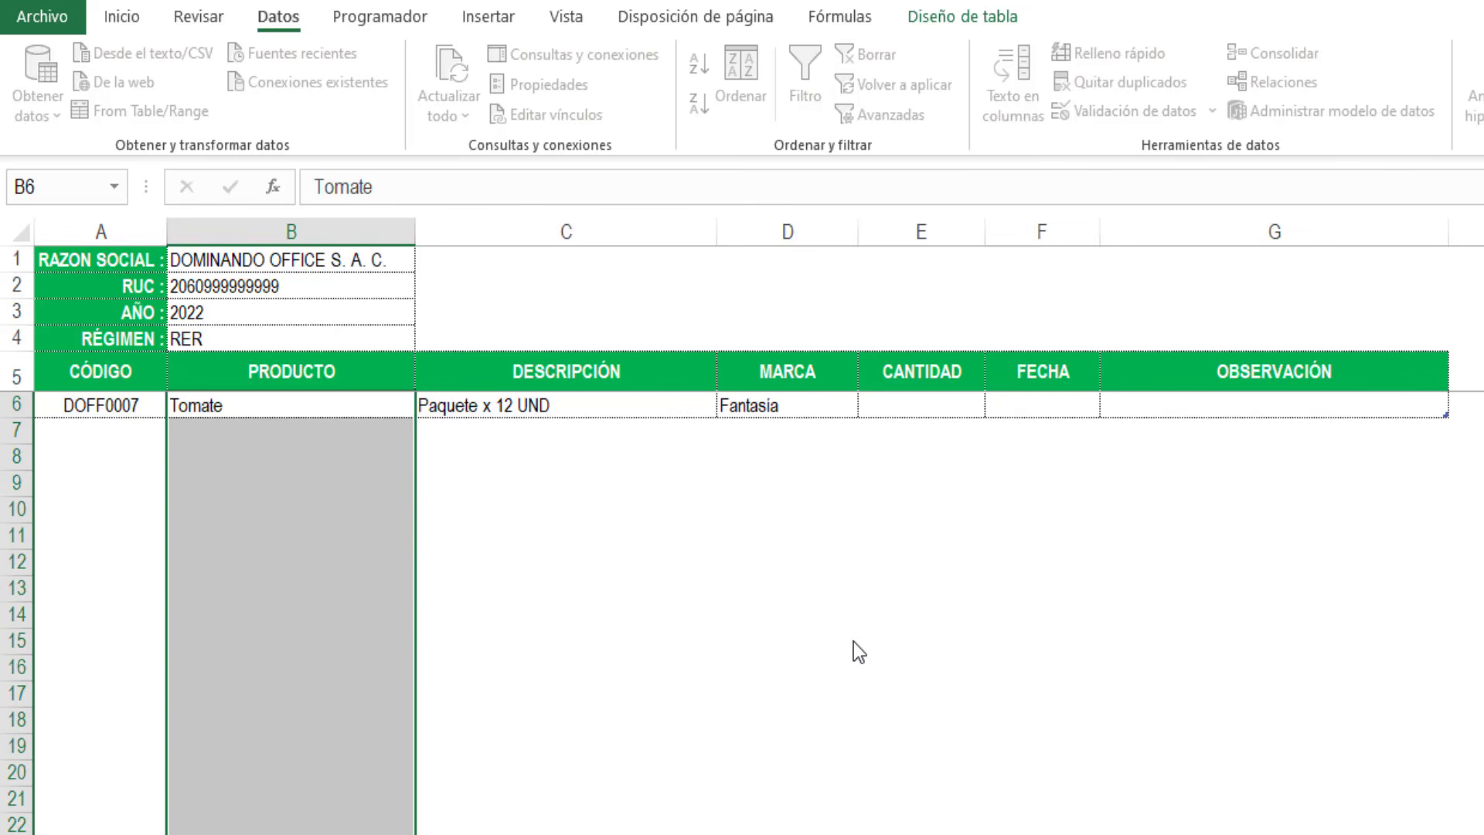
Step: Test the product dropdowns in B12 and B8 without choosing a value
{"action": "left_click", "coordinate": [394, 568]}
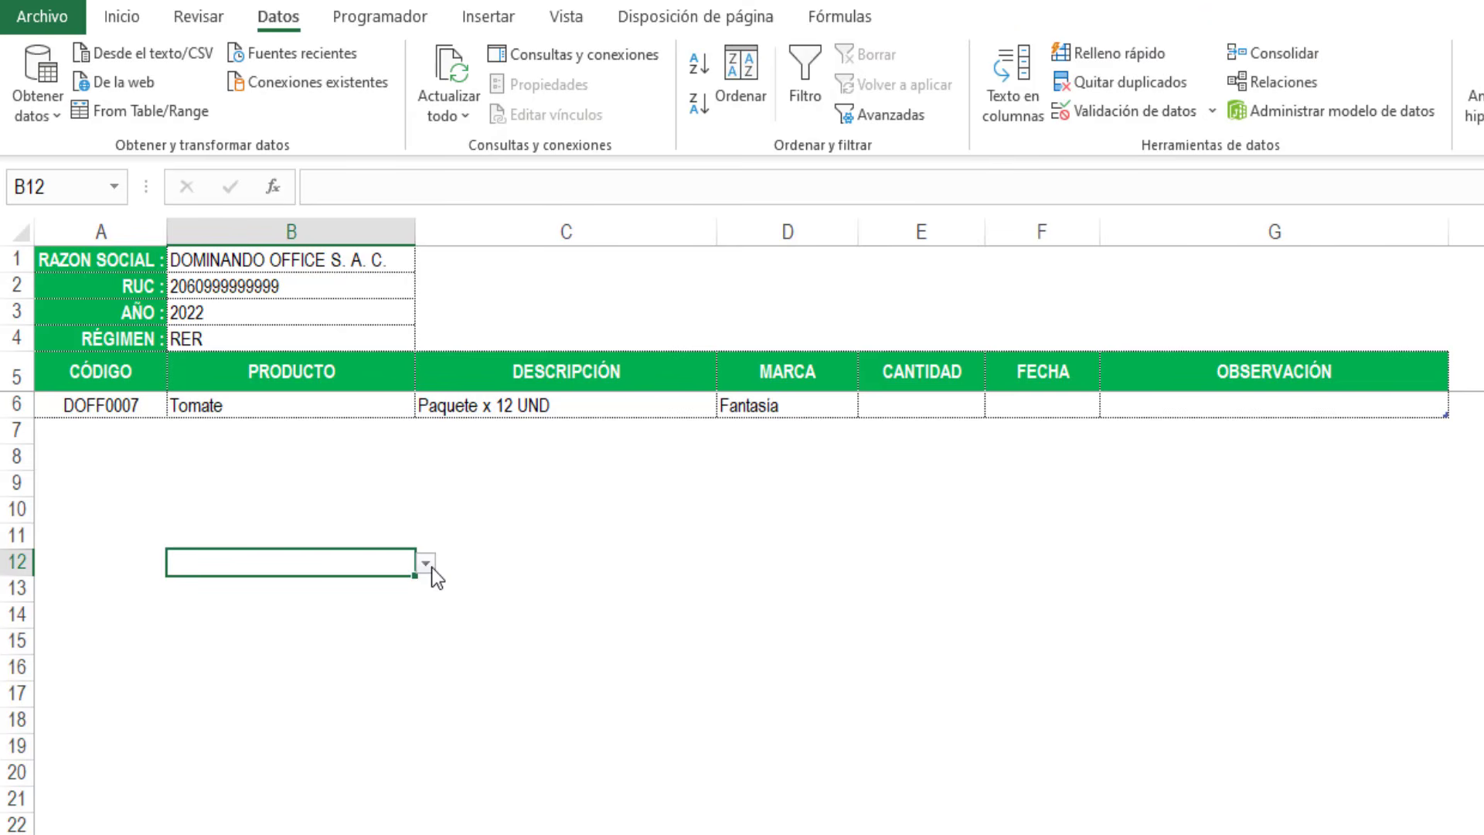
{"action": "left_click", "coordinate": [430, 563]}
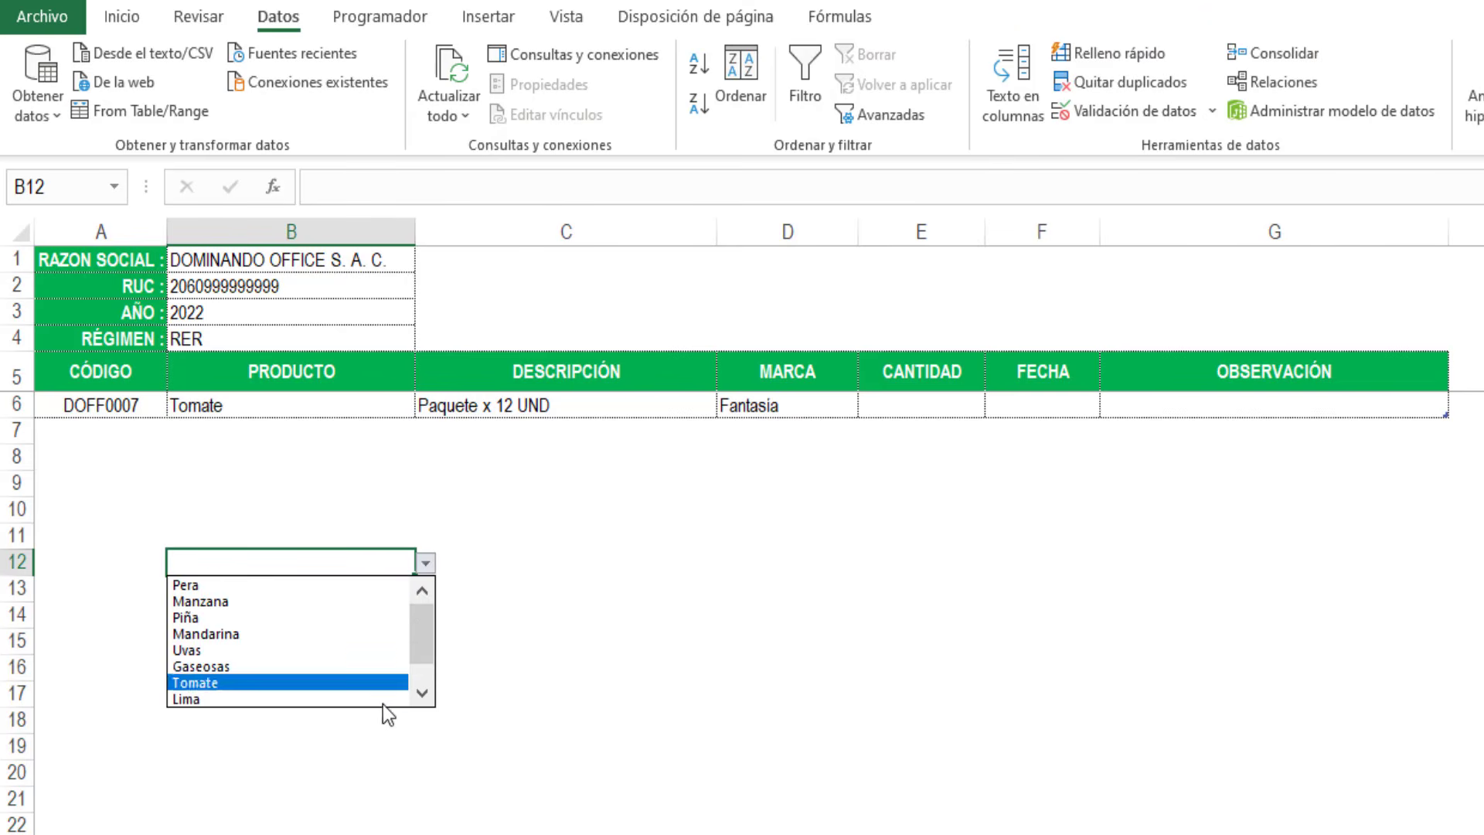
{"action": "key", "text": "Escape"}
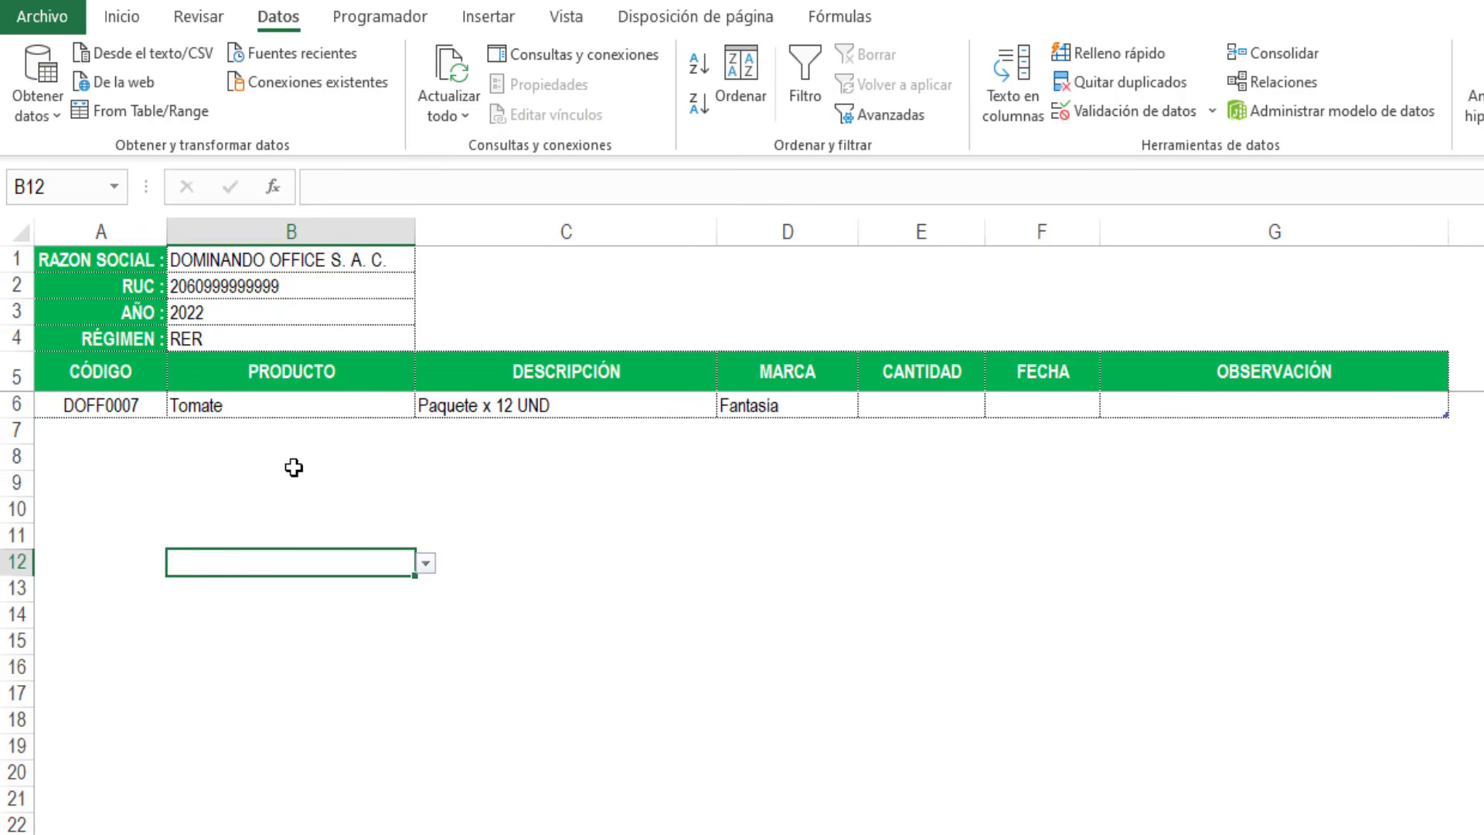
{"action": "left_click", "coordinate": [294, 467]}
{"action": "left_click", "coordinate": [427, 459]}
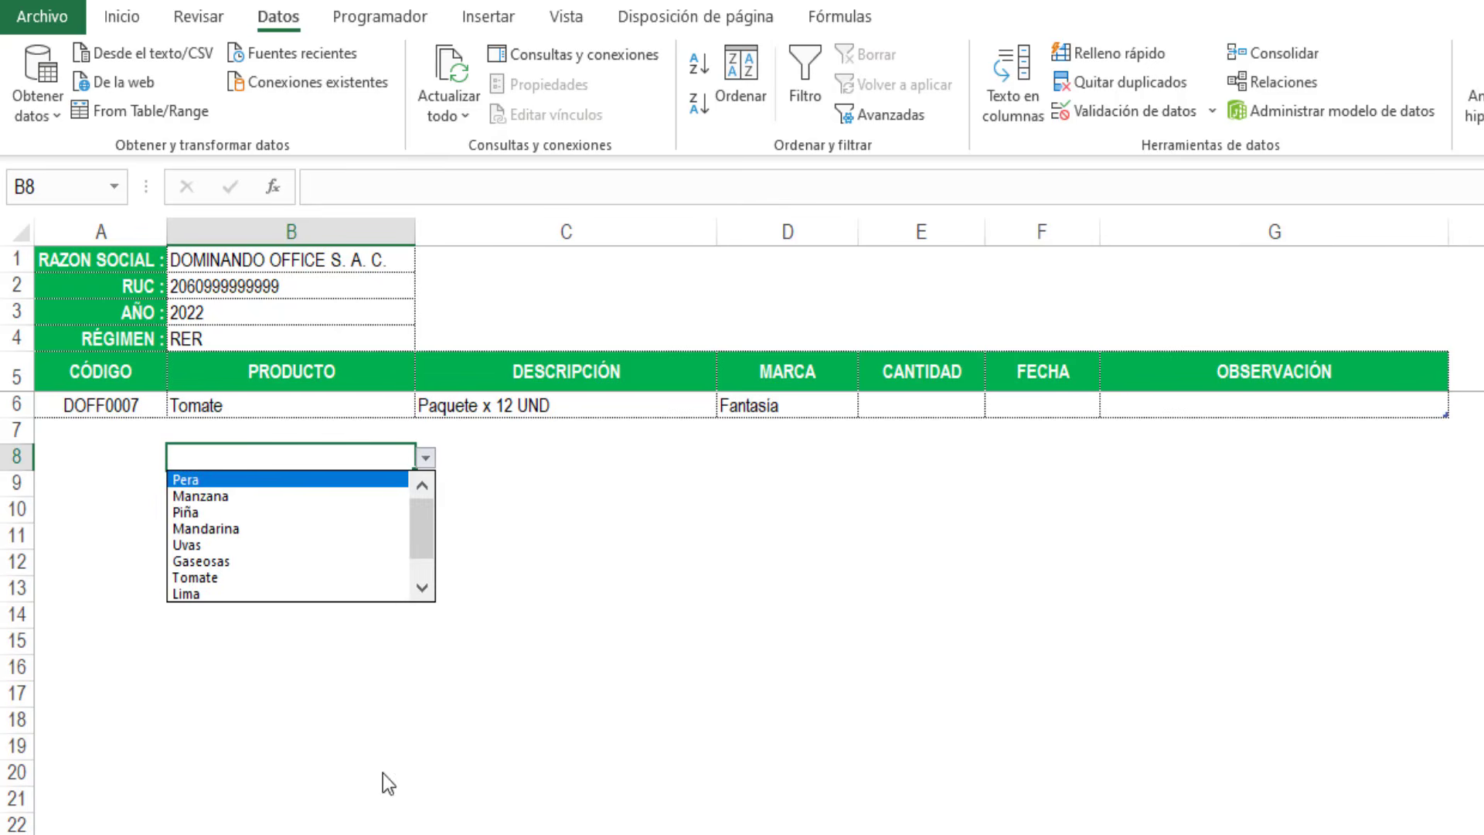
{"action": "left_click", "coordinate": [292, 825]}
{"action": "left_click", "coordinate": [292, 826]}
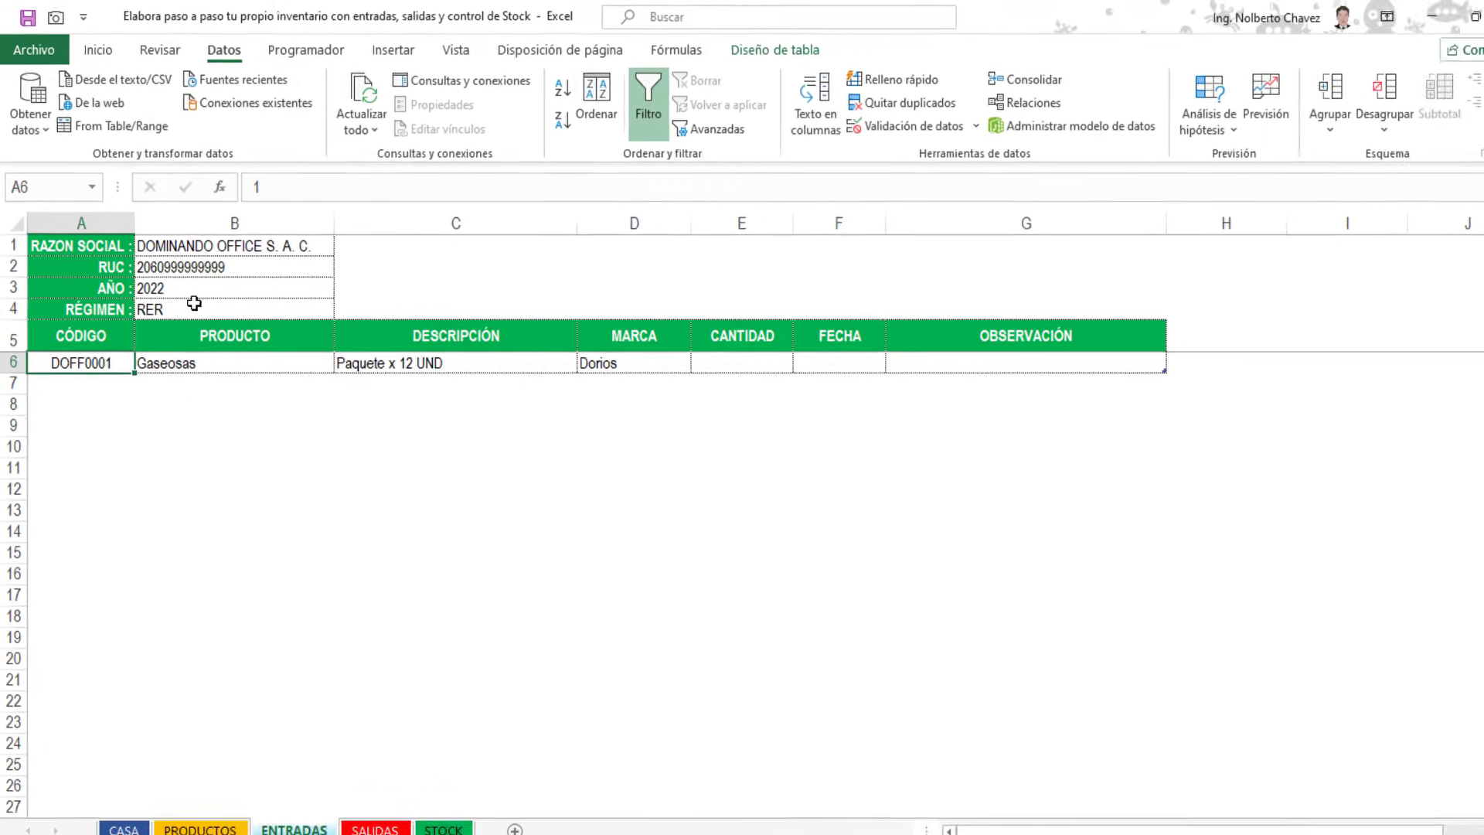
{"action": "left_click", "coordinate": [274, 187]}
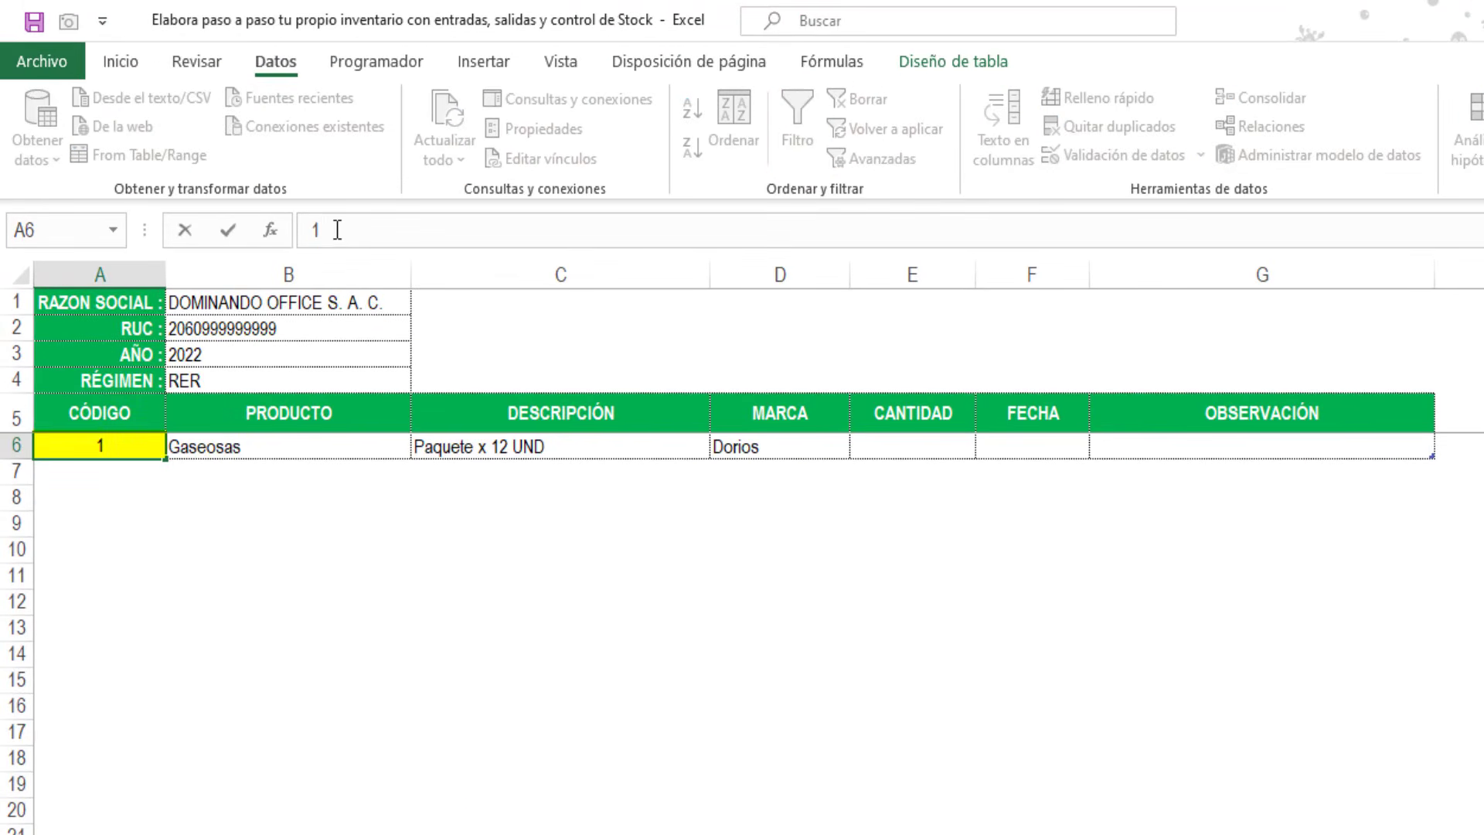
{"action": "key", "text": "BackSpace"}
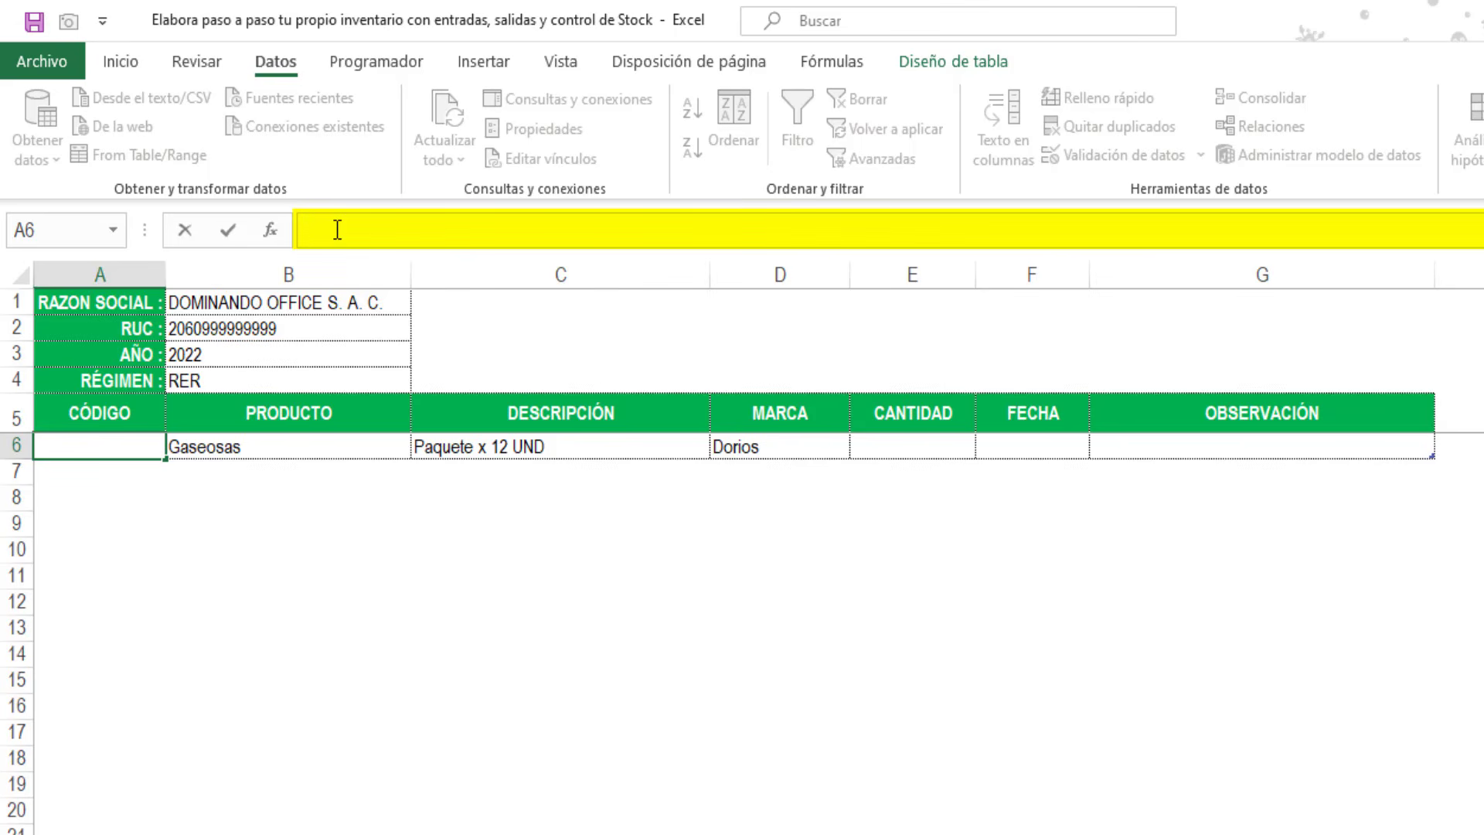
{"action": "type", "text": "=buscar"}
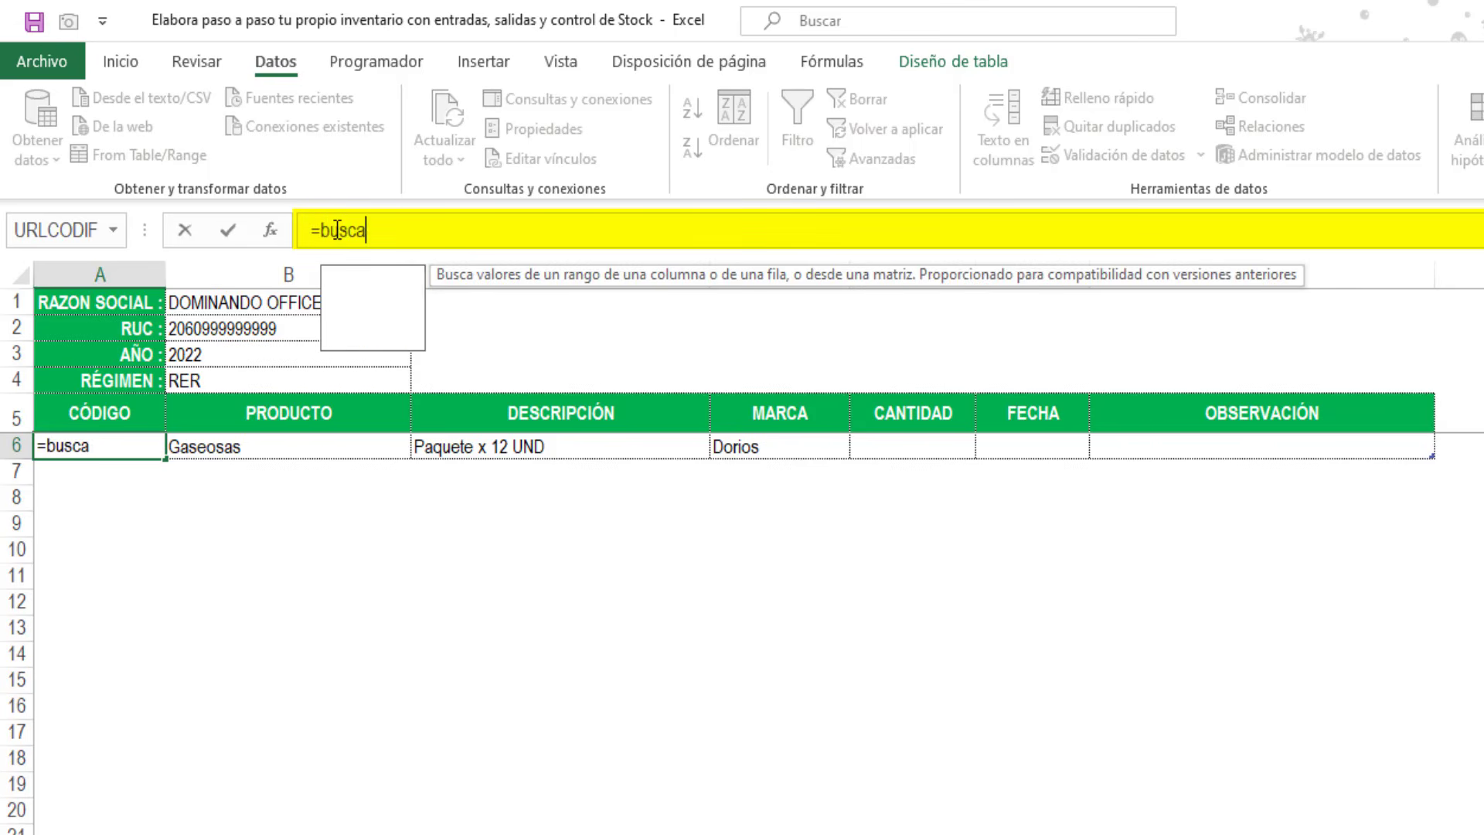
{"action": "key", "text": "Down"}
{"action": "key", "text": "Down"}
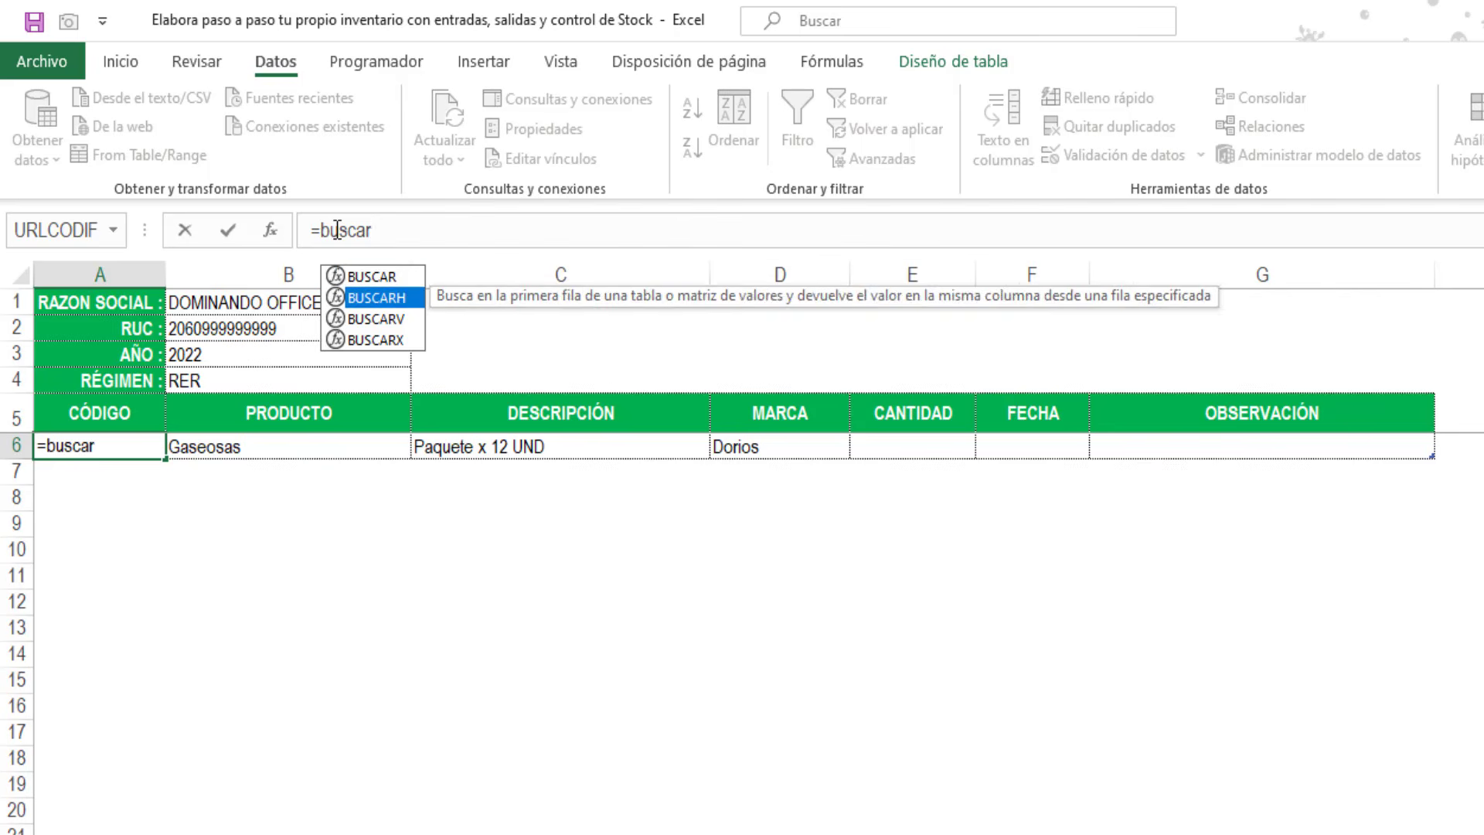
{"action": "key", "text": "Tab"}
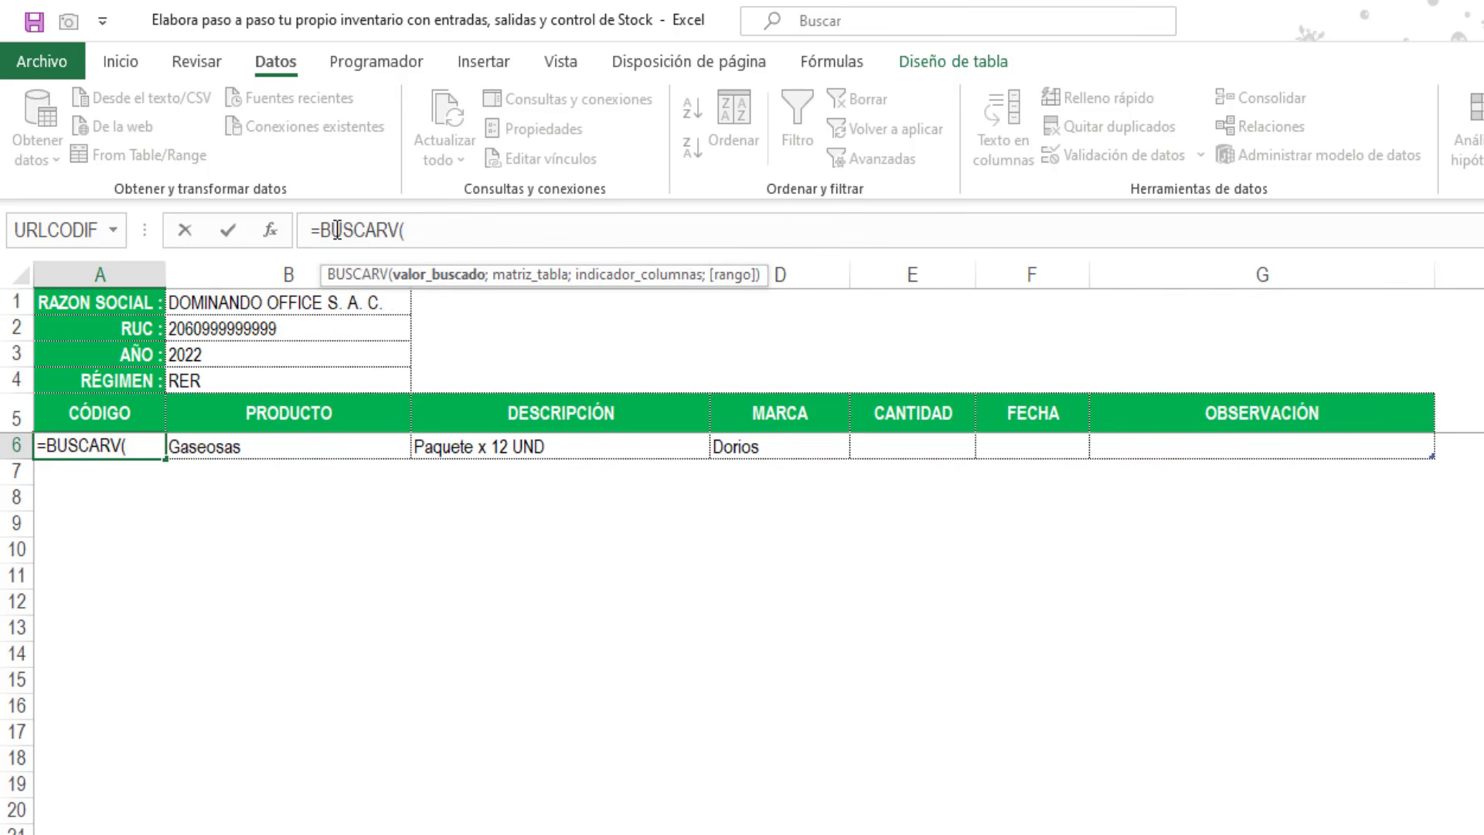
{"action": "left_click", "coordinate": [205, 447]}
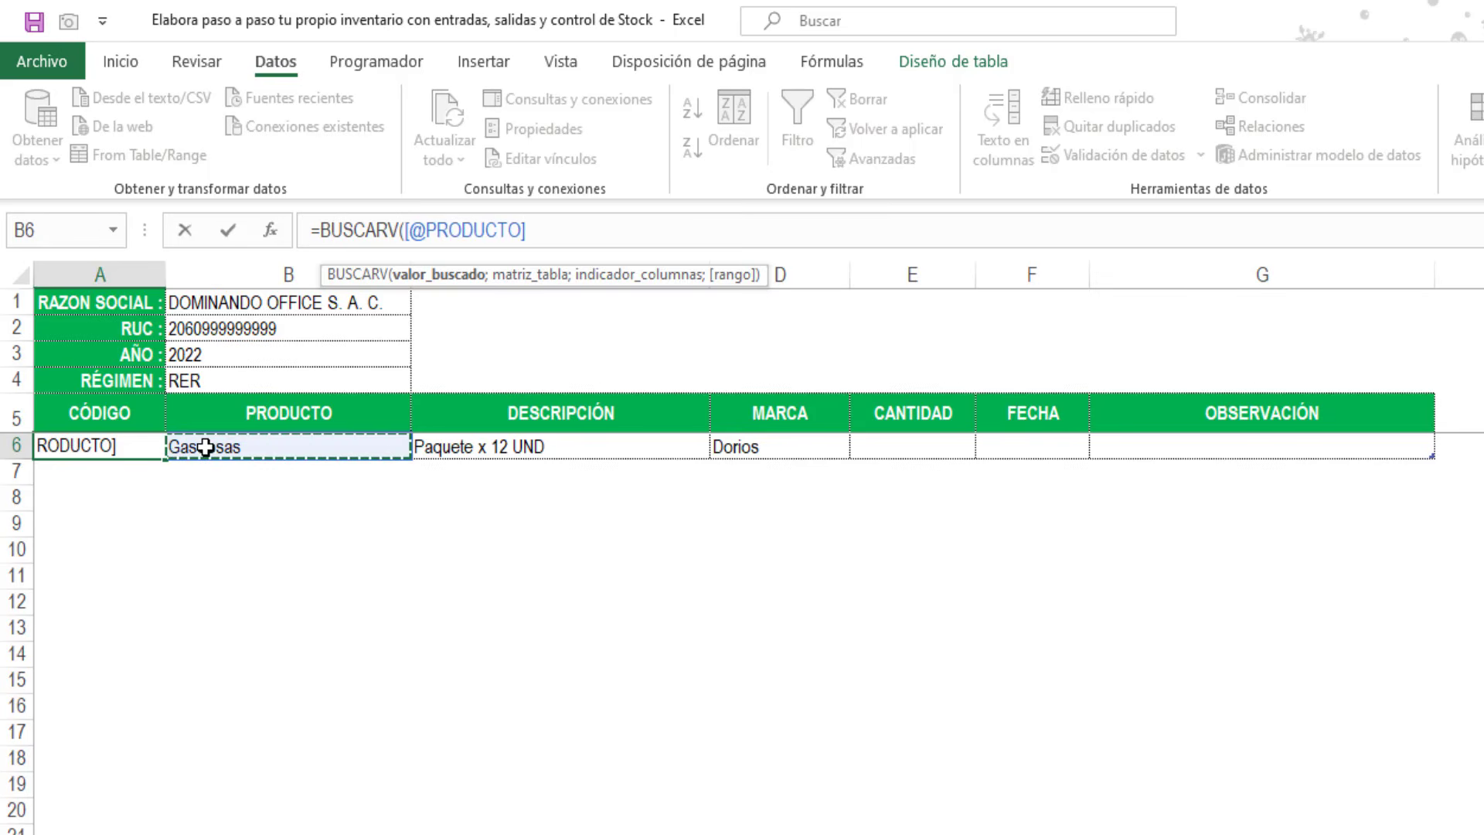
{"action": "type", "text": ";"}
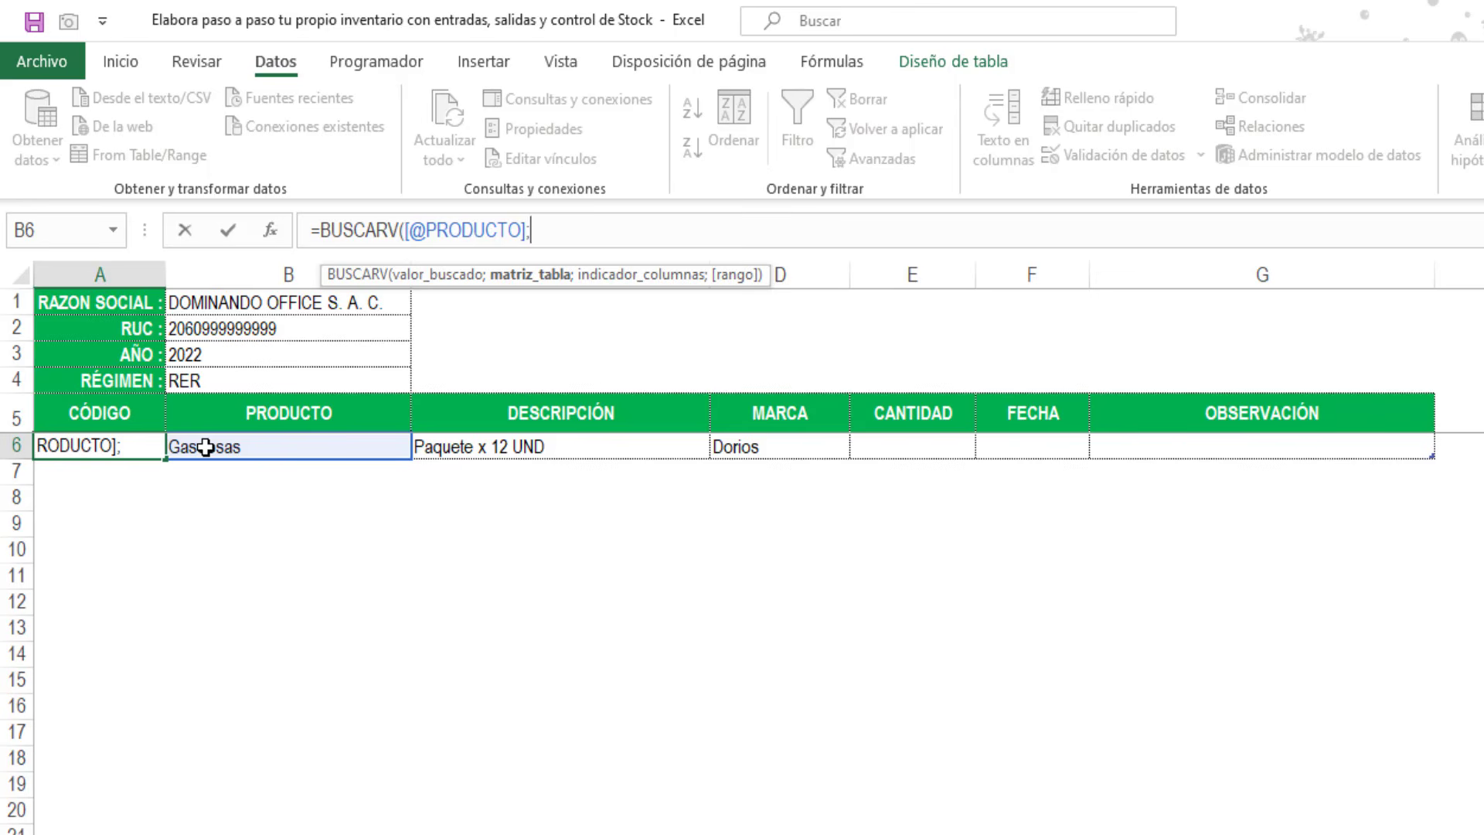
{"action": "type", "text": "elegir"}
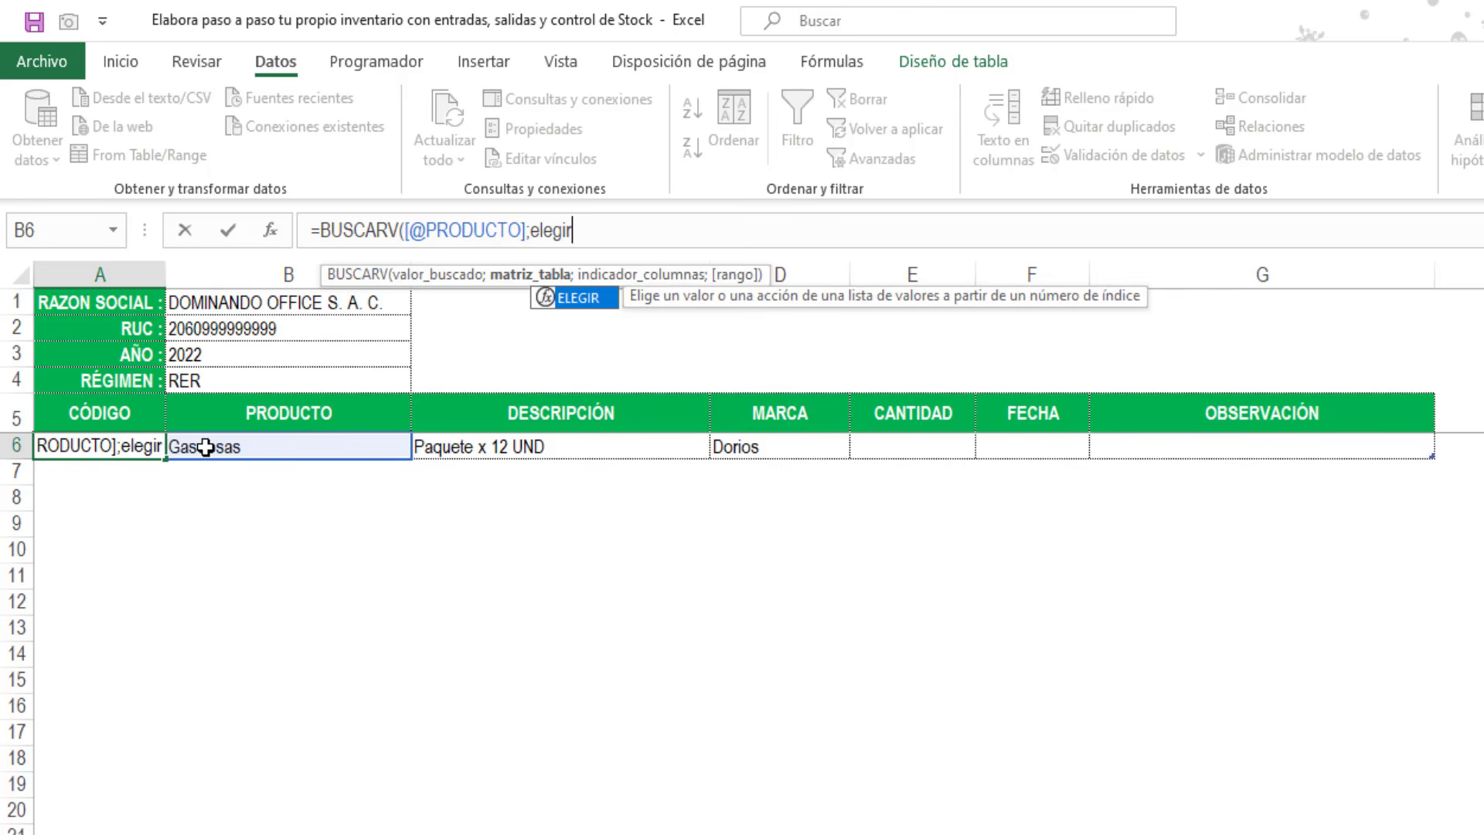
{"action": "key", "text": "Tab"}
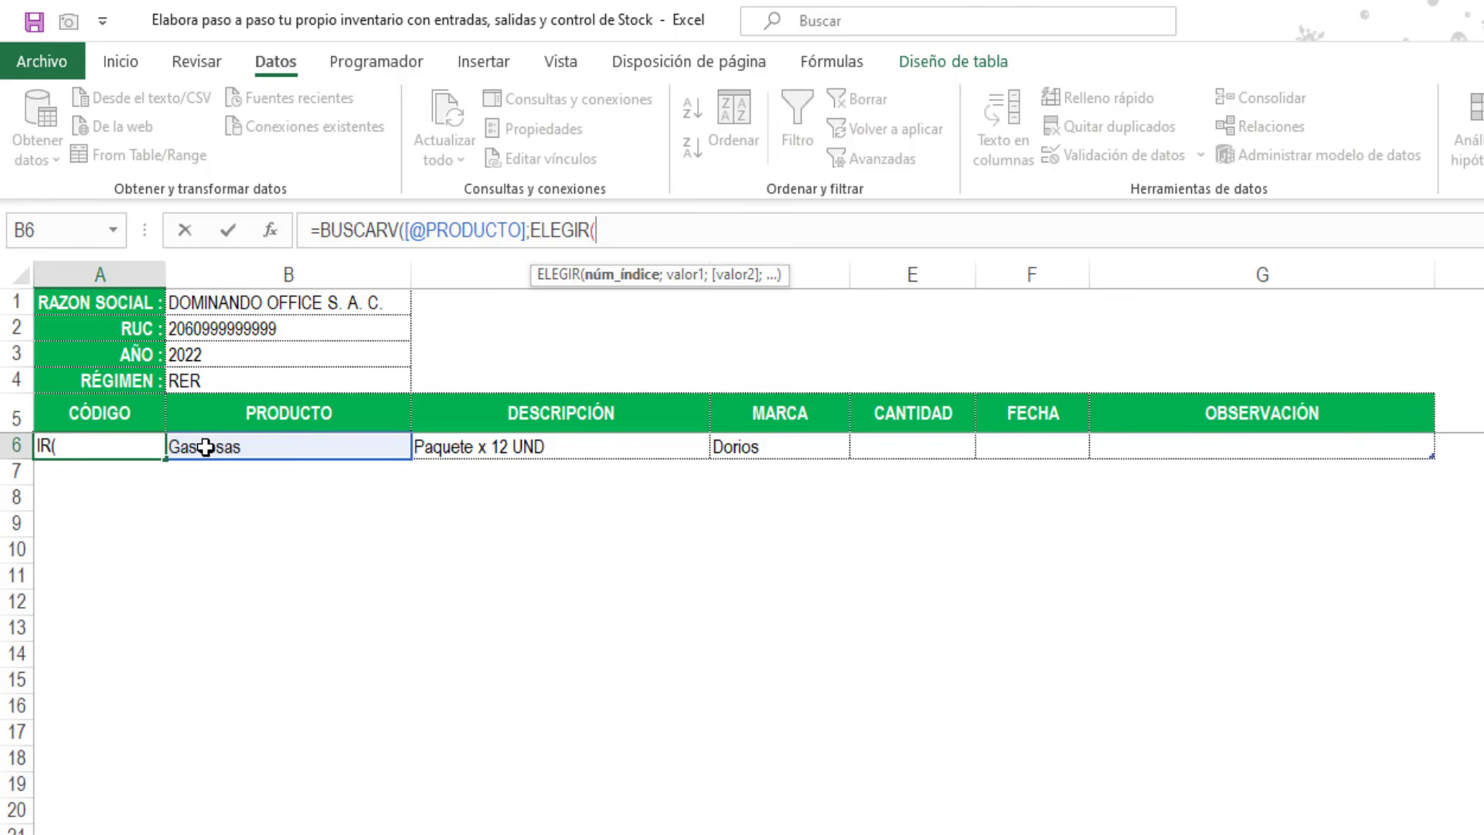
{"action": "type", "text": "{1,2"}
{"action": "type", "text": "};"}
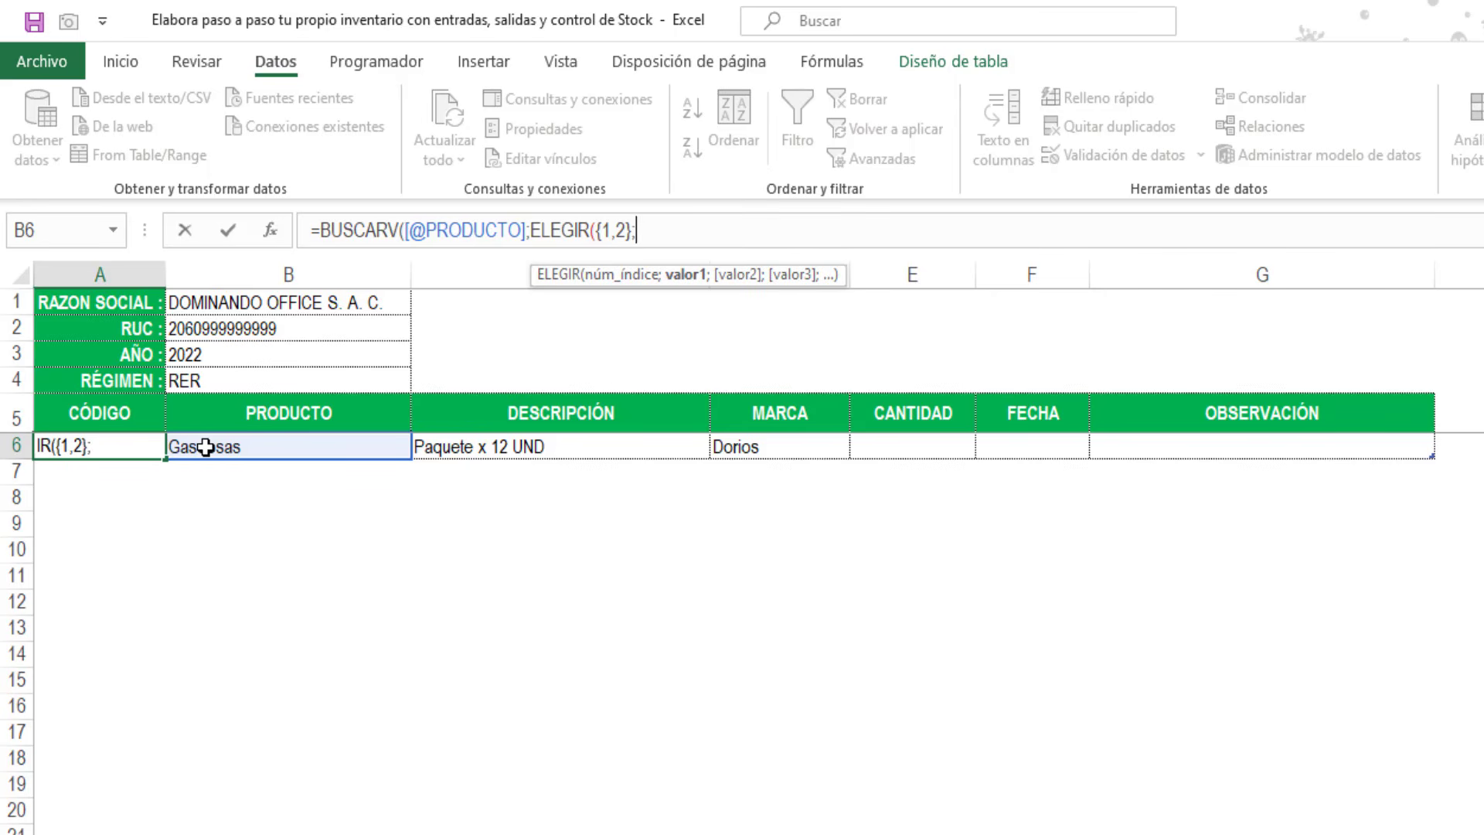
Step: Finish the formula with PRODUCTOS[PRODUCTO], PRODUCTOS[CÓDIGO], 2 and FALSO, and commit it
{"action": "key", "text": "ctrl+Page_Up"}
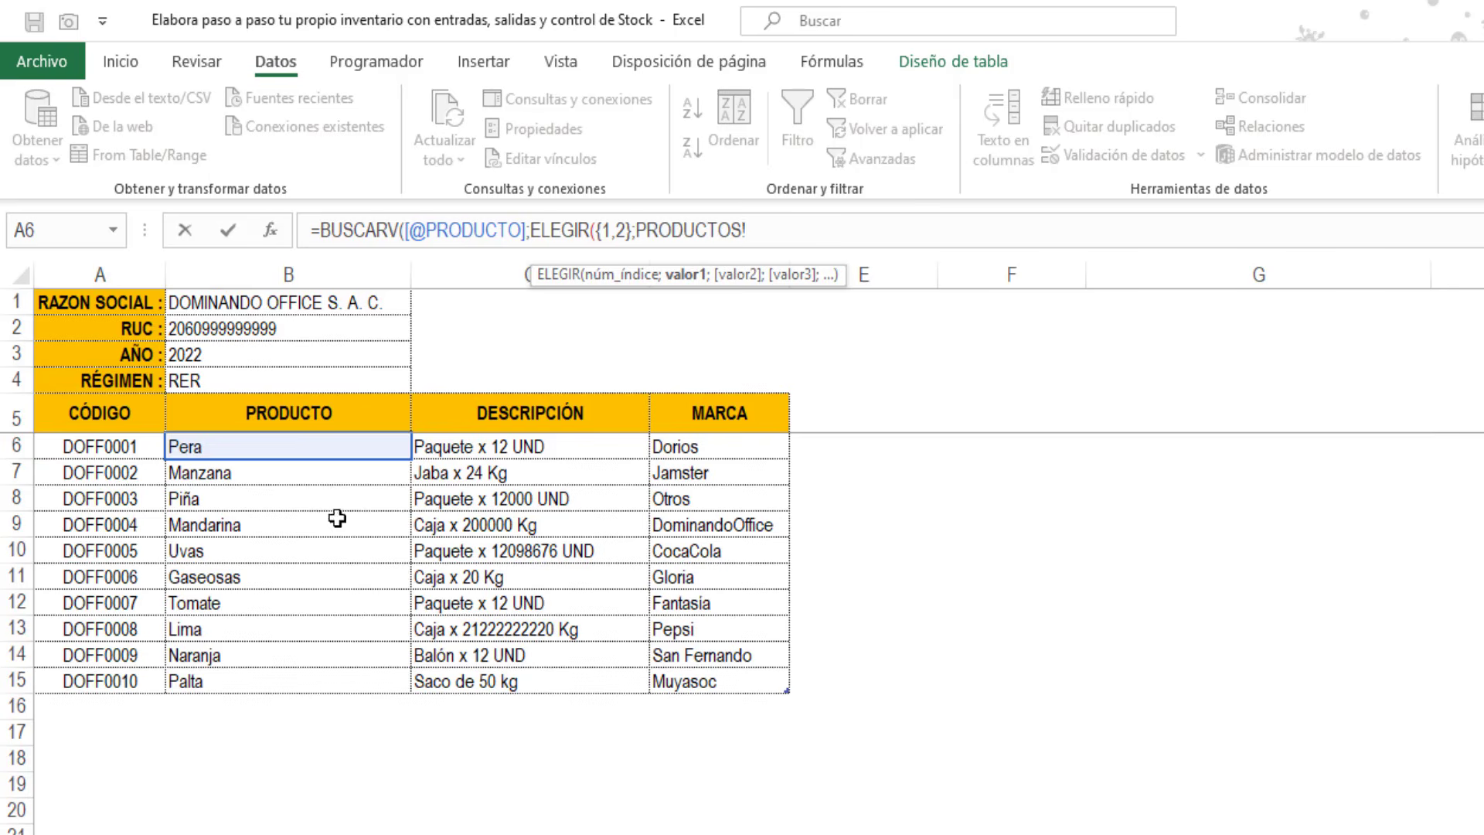
{"action": "left_click", "coordinate": [297, 392]}
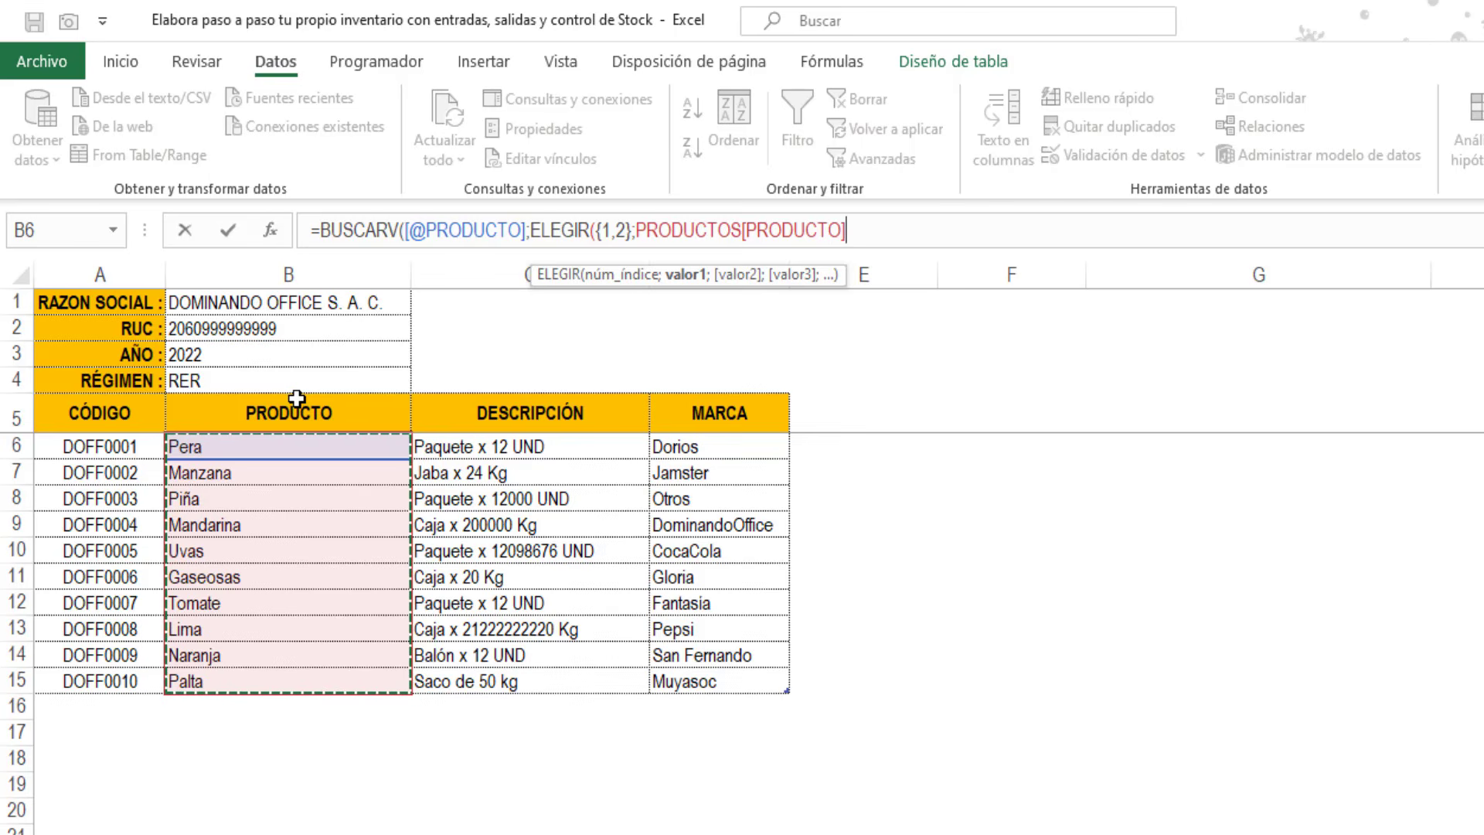
{"action": "type", "text": ";"}
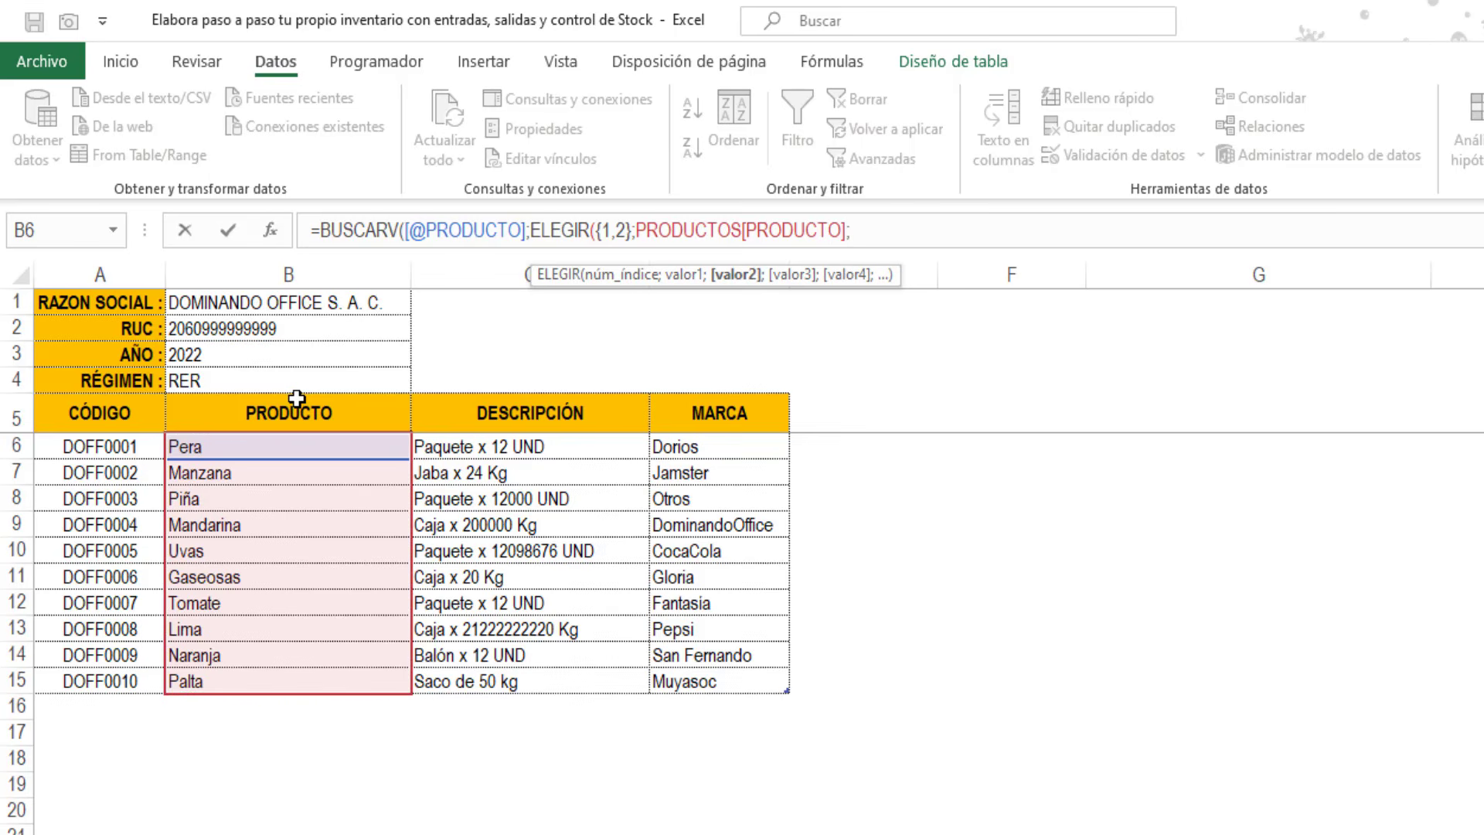
{"action": "left_click", "coordinate": [104, 390]}
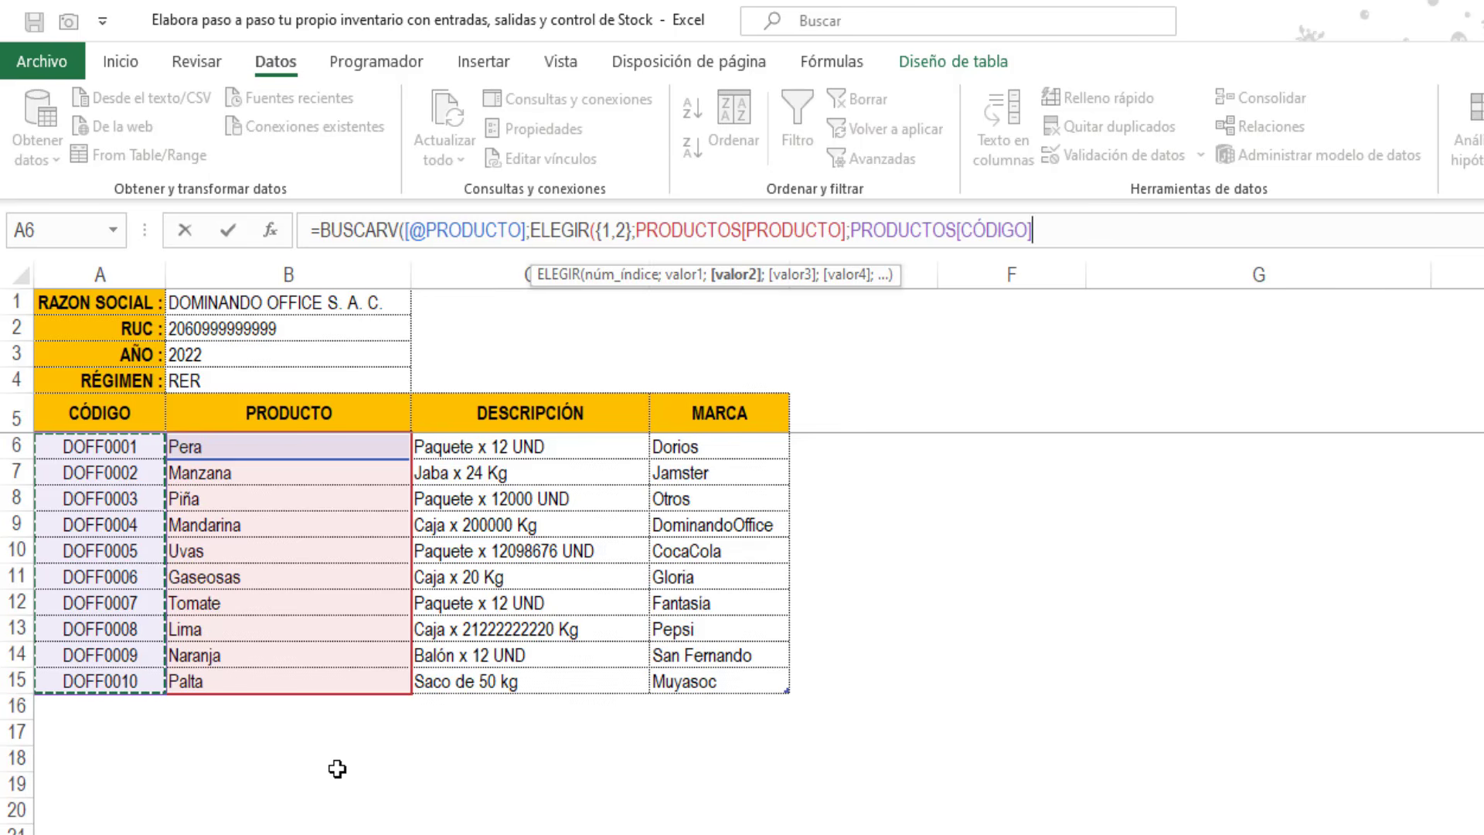
{"action": "type", "text": ")"}
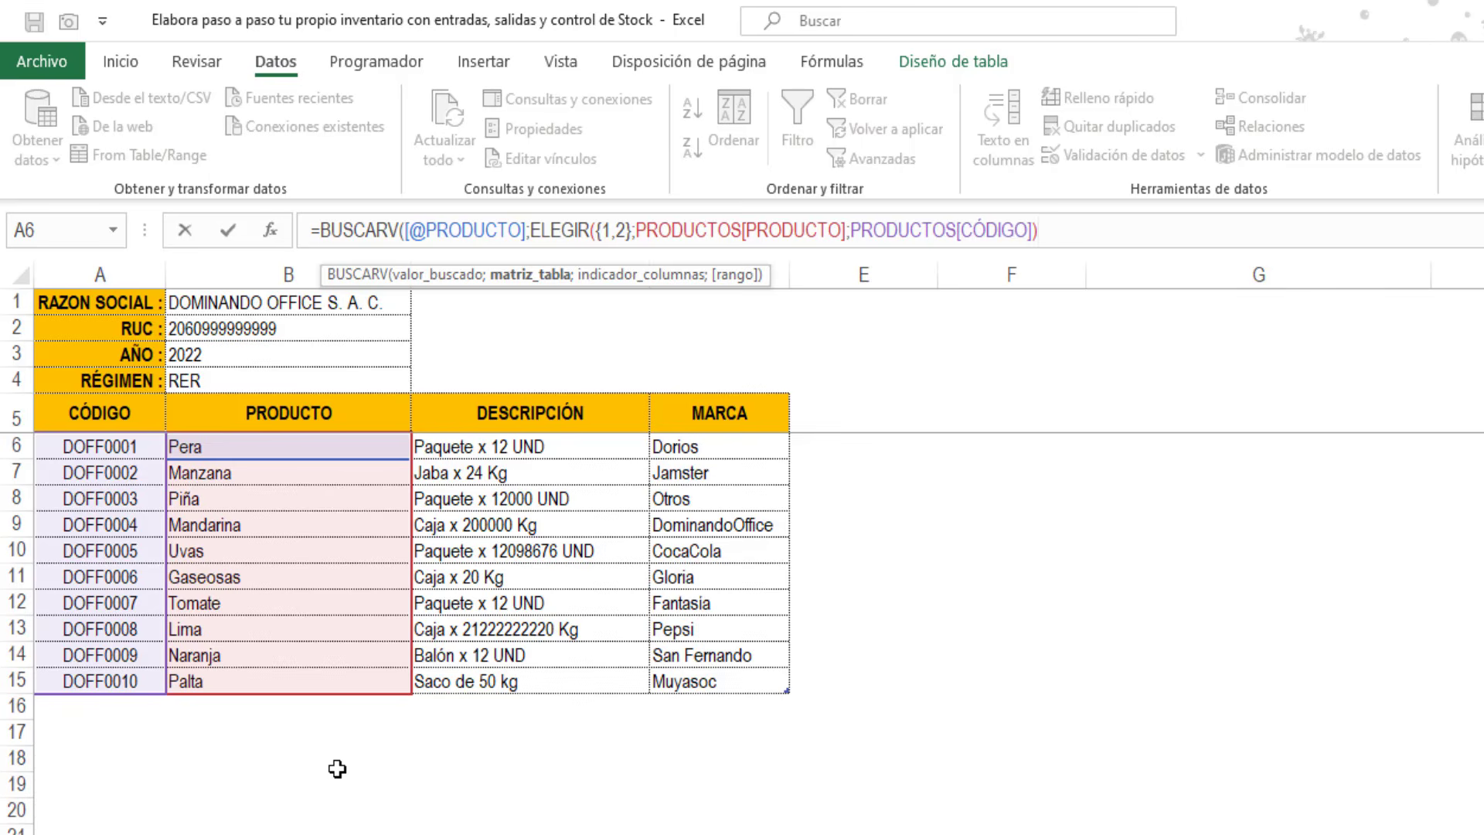
{"action": "type", "text": ";"}
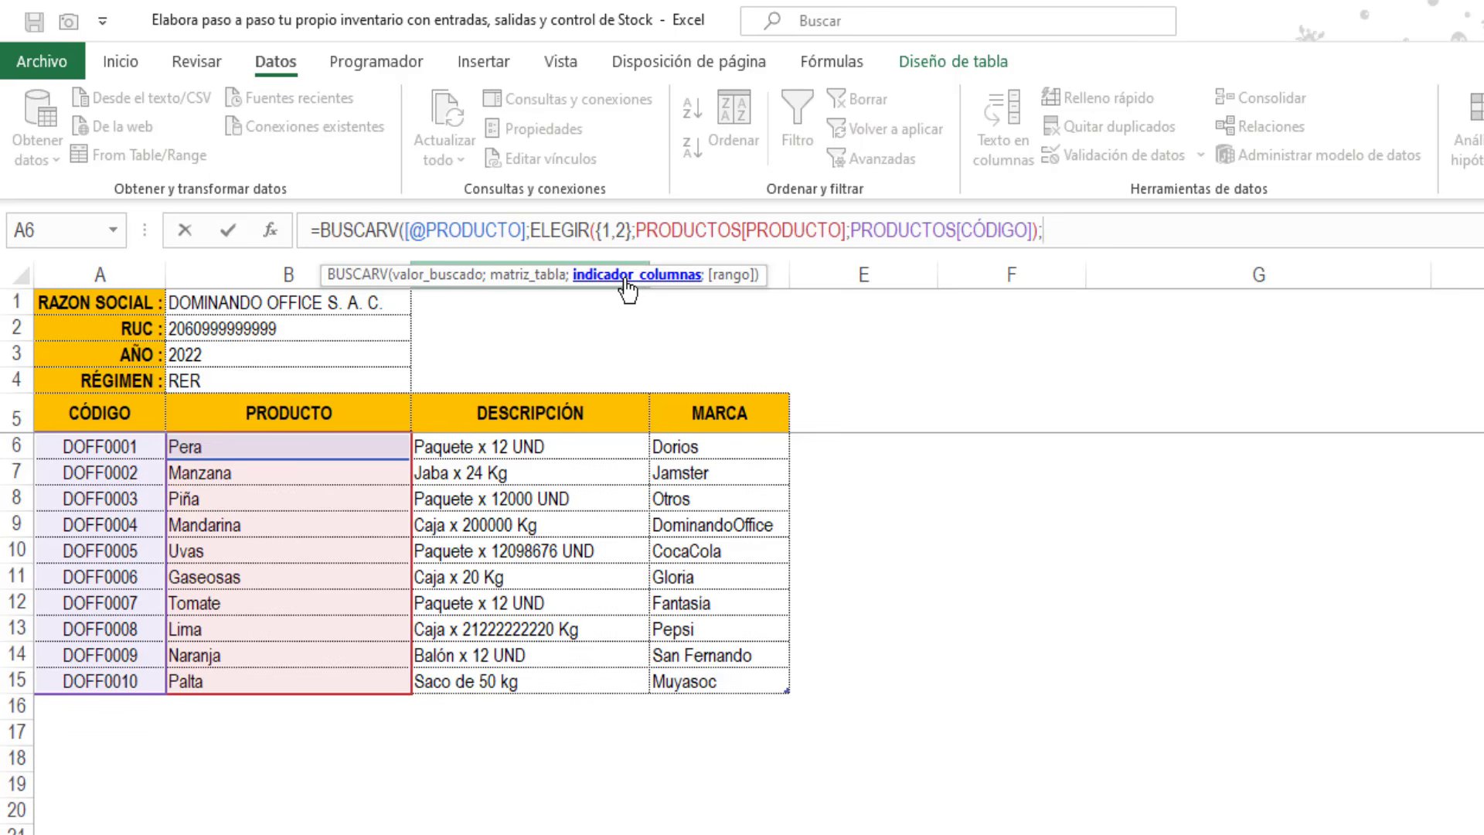
{"action": "type", "text": "2"}
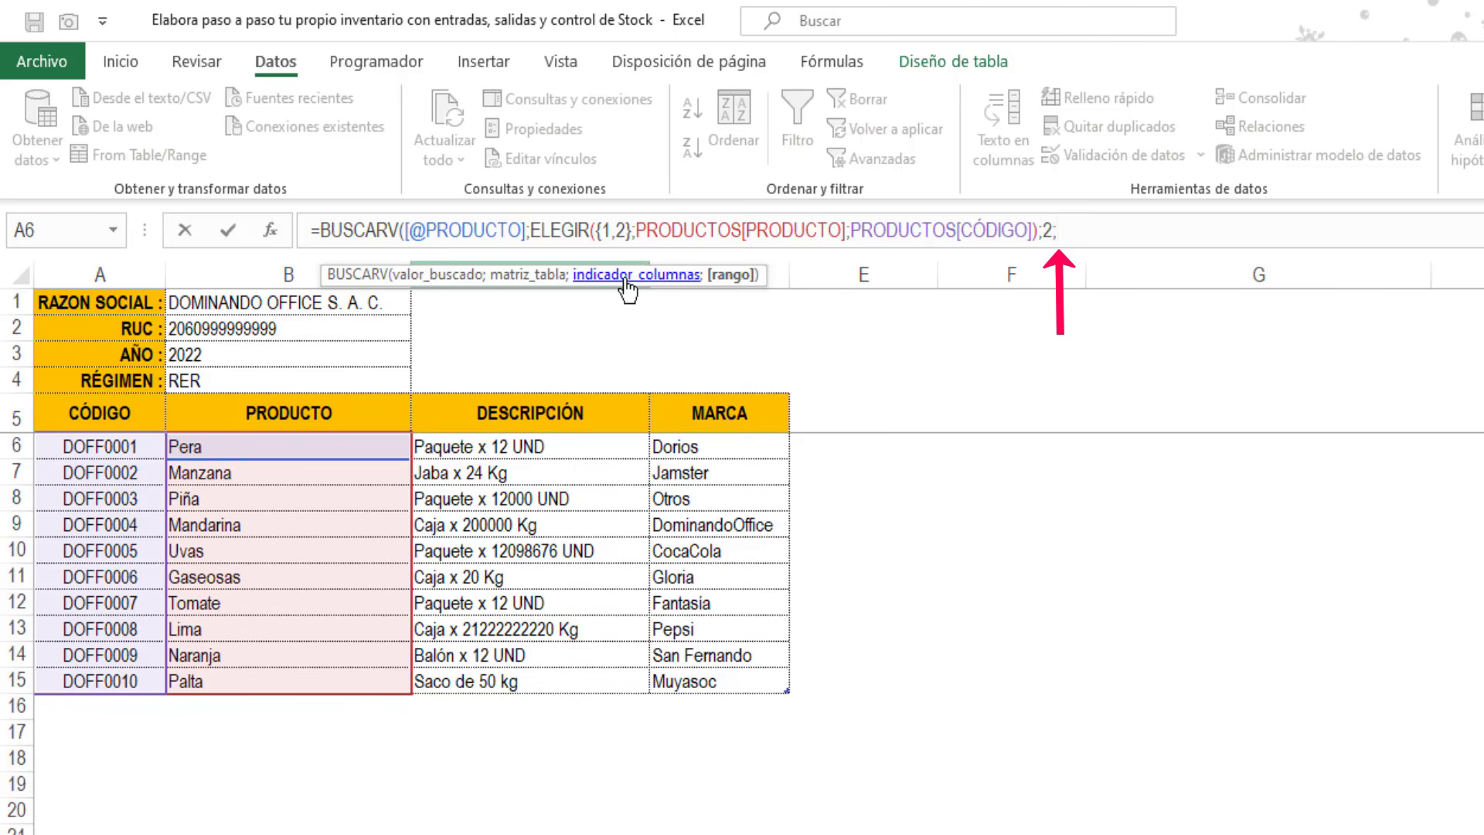
{"action": "type", "text": ";FALSO"}
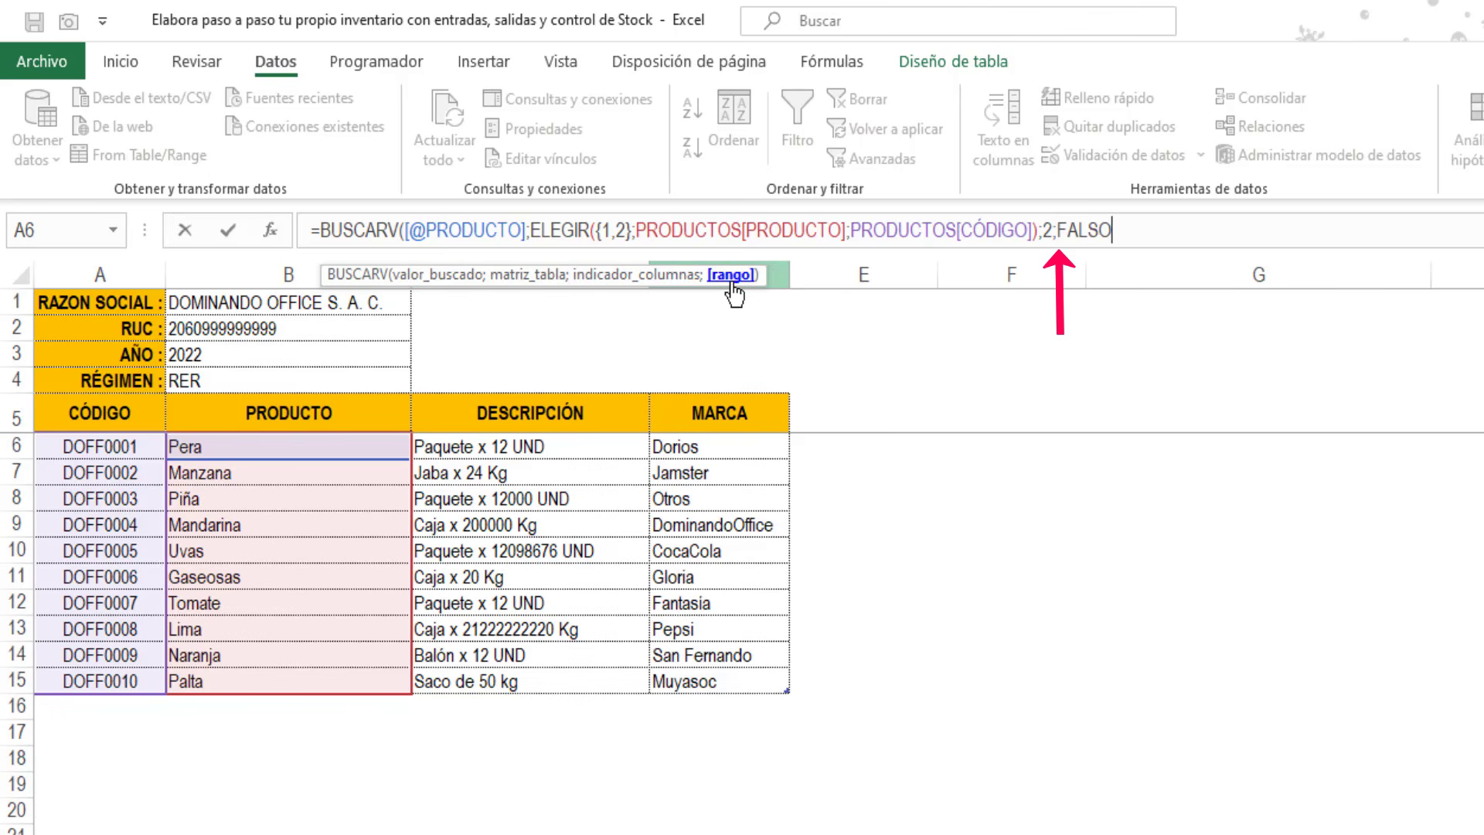
{"action": "type", "text": ")"}
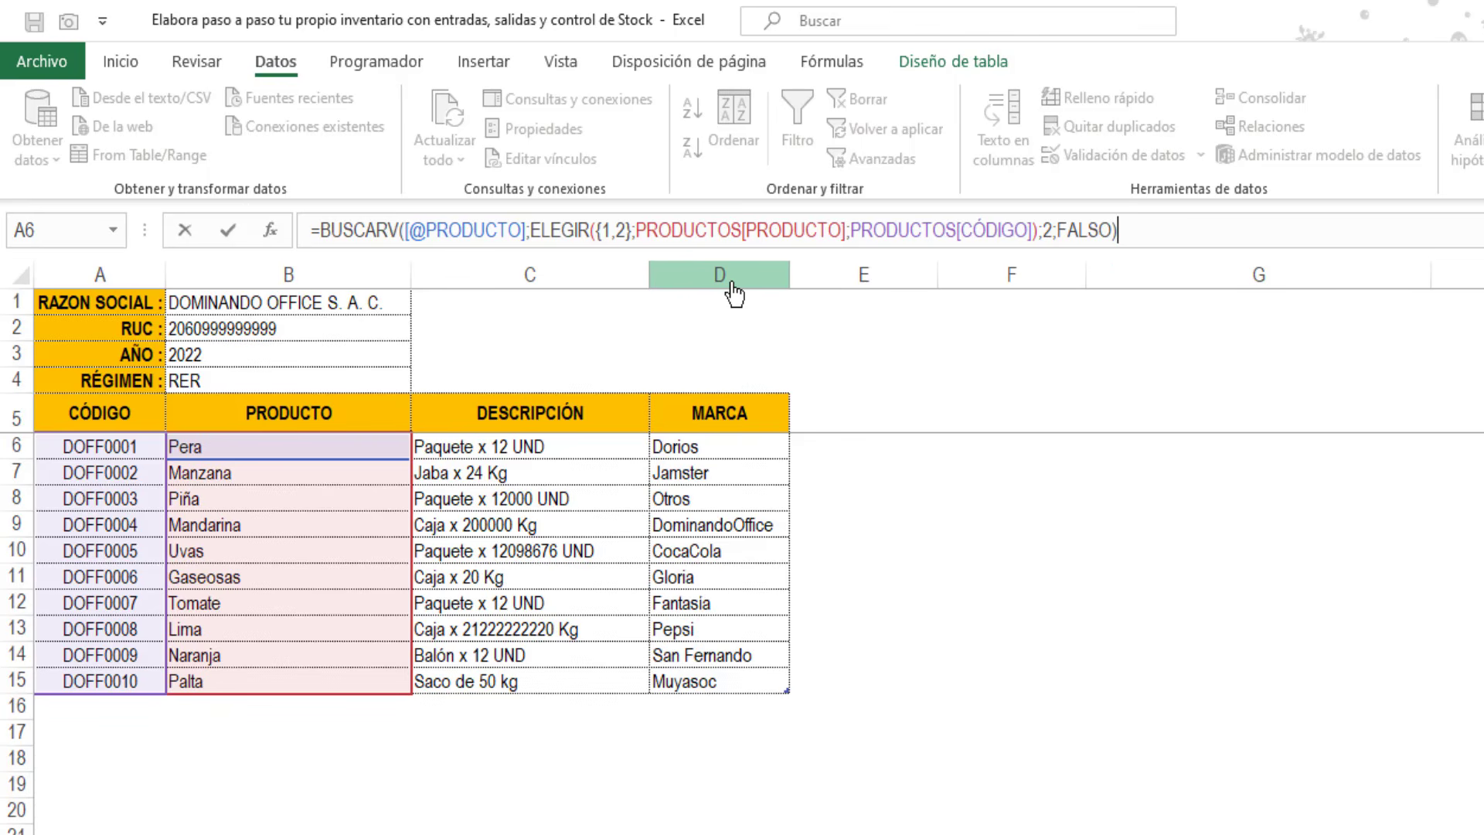
{"action": "key", "text": "Return"}
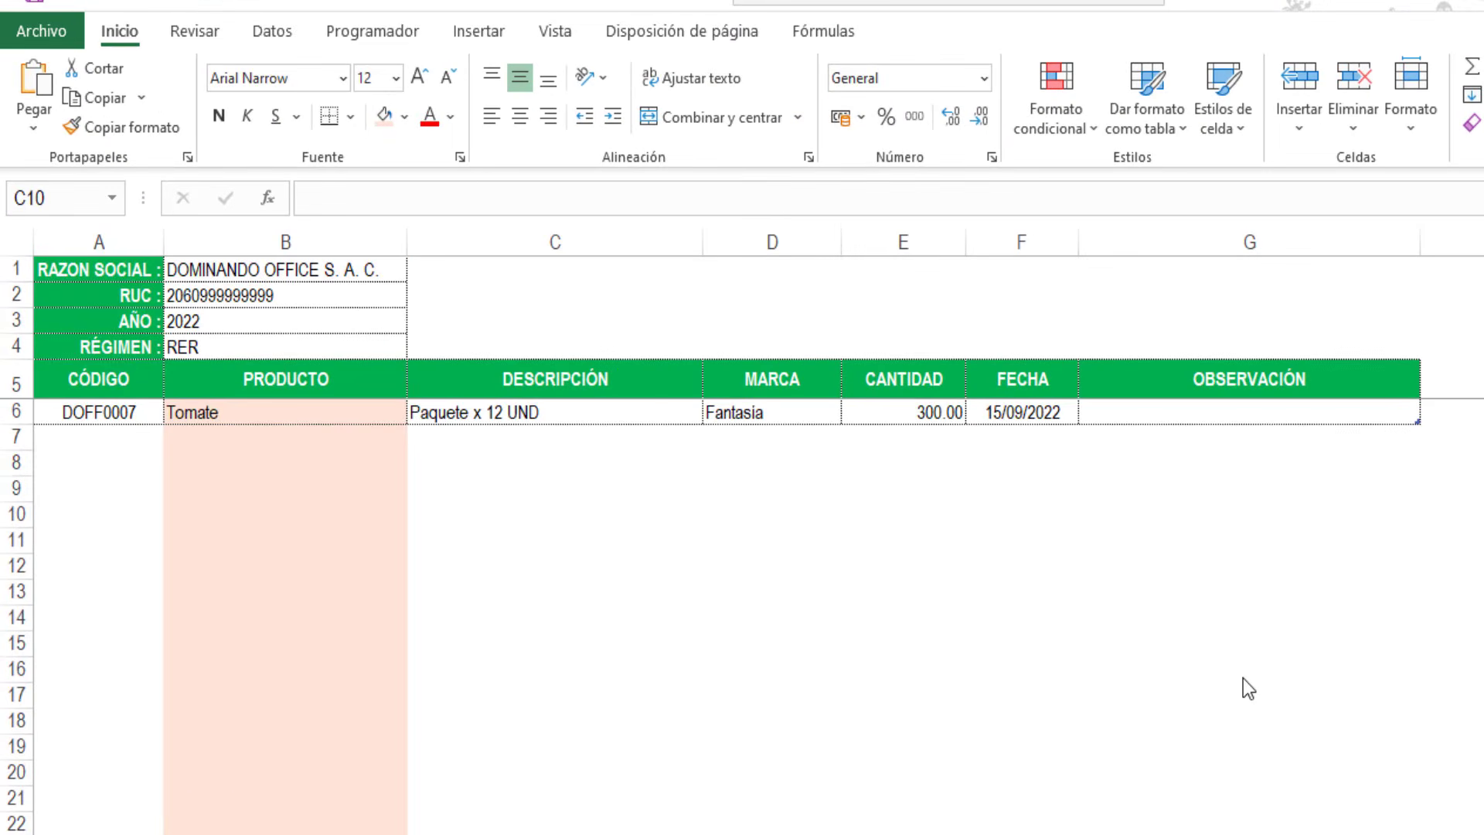
Step: Add a row 7 entry: Mandarina, quantity 400, date copied from above
{"action": "left_click", "coordinate": [229, 433]}
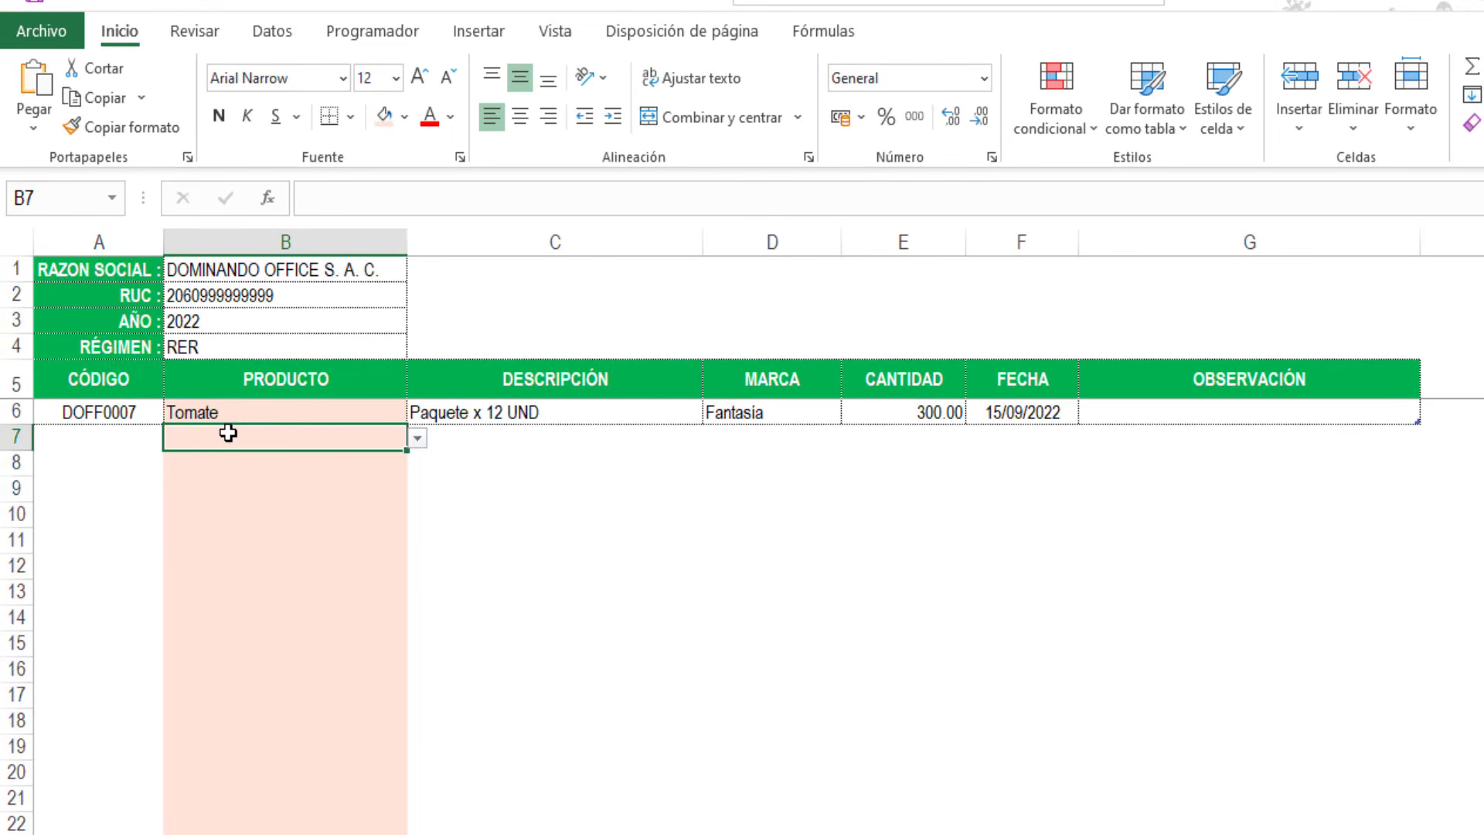
{"action": "left_click", "coordinate": [417, 438]}
{"action": "left_click", "coordinate": [263, 513]}
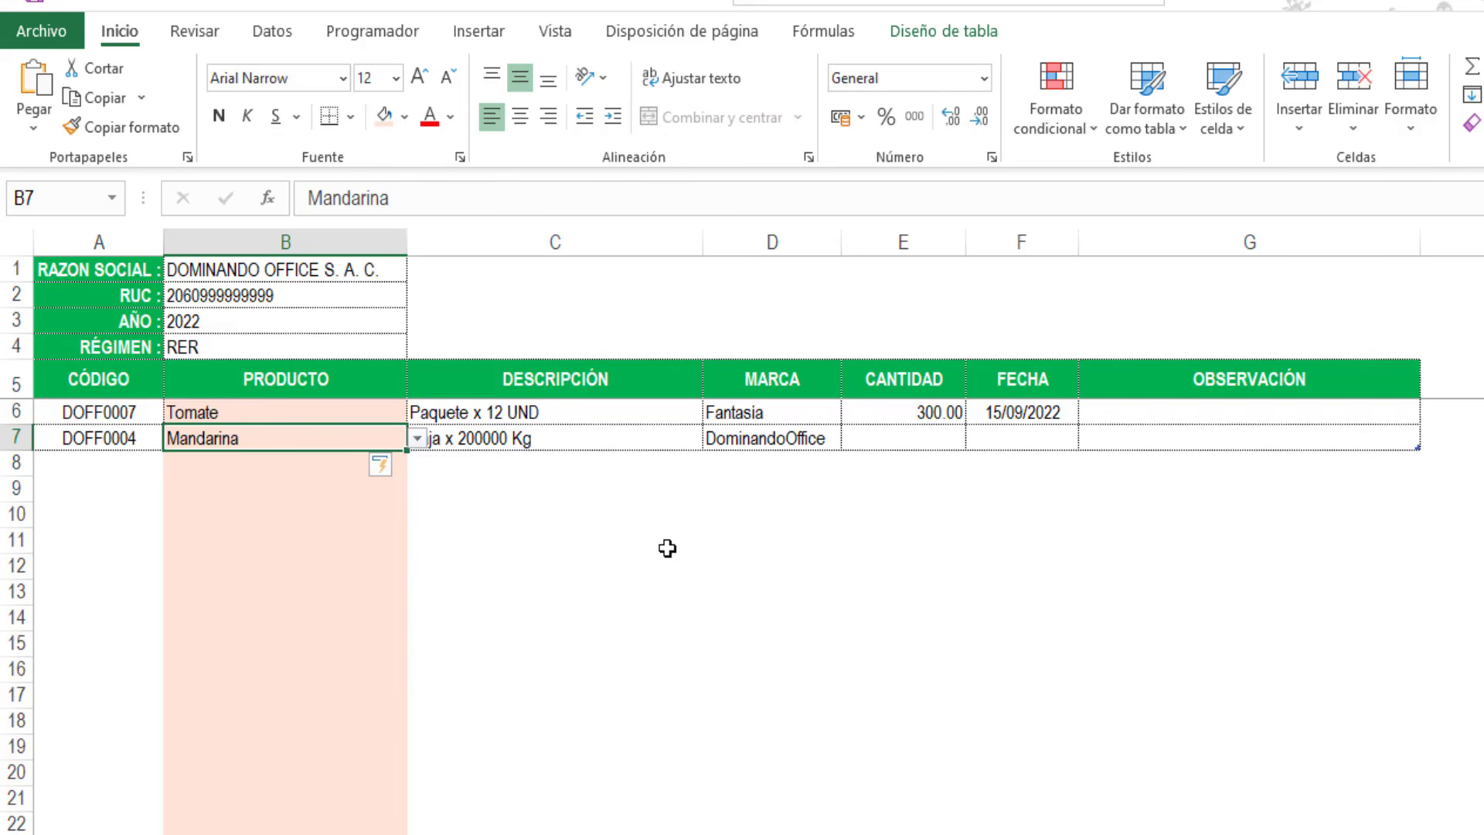
{"action": "key", "text": "Tab"}
{"action": "key", "text": "Tab"}
{"action": "key", "text": "Tab"}
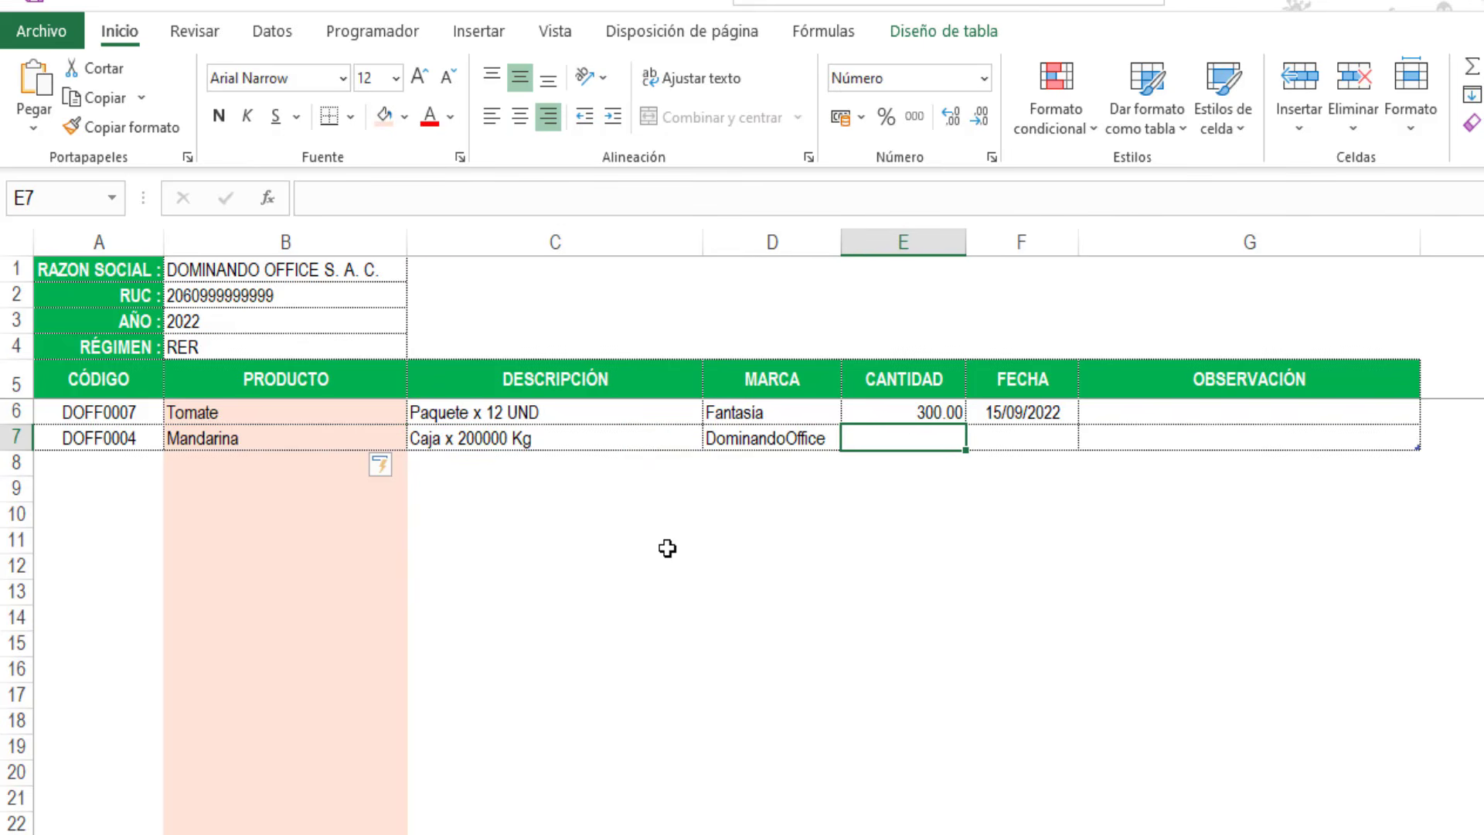
{"action": "type", "text": "400"}
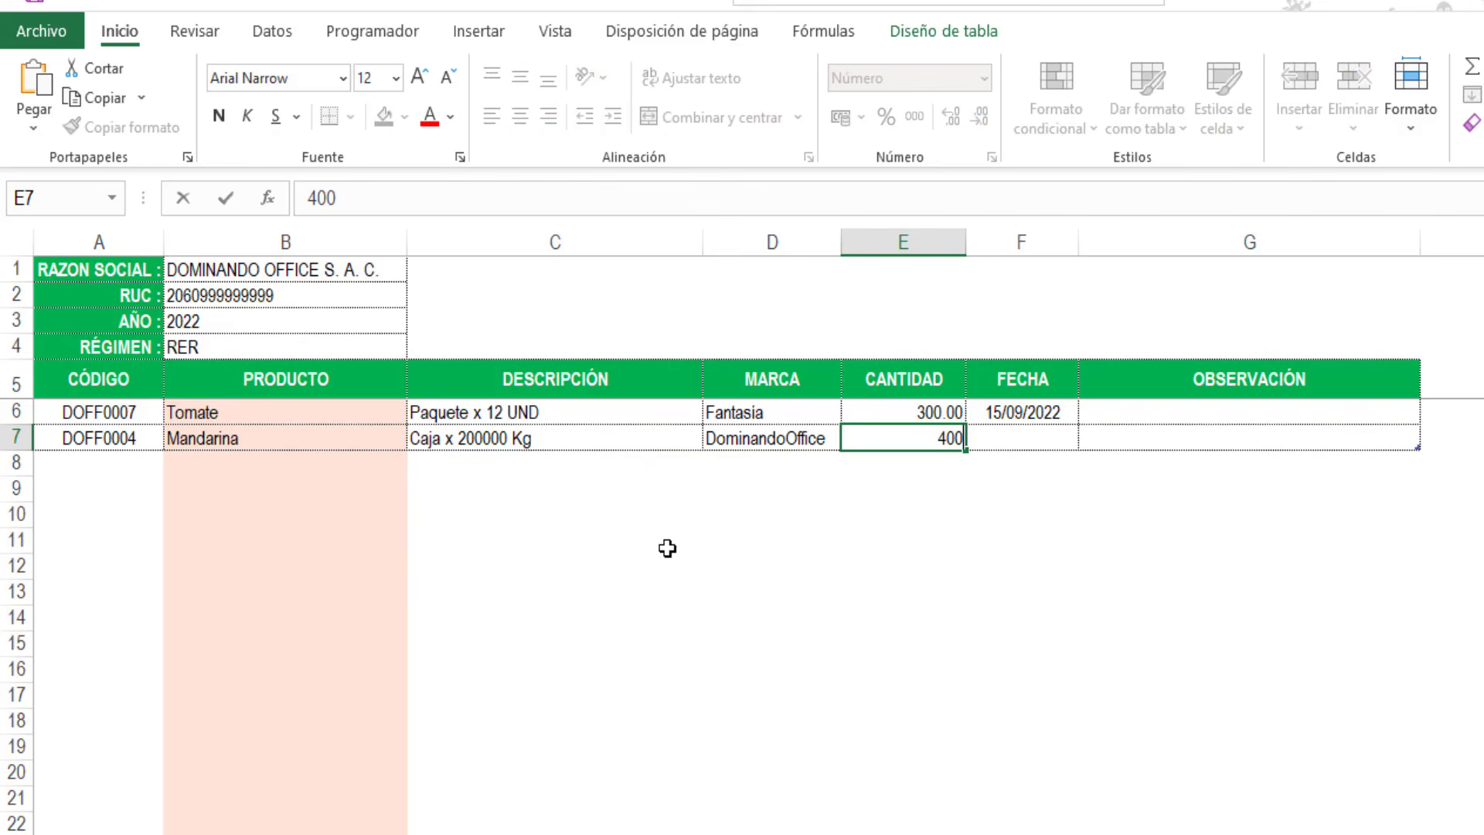
{"action": "key", "text": "Tab"}
{"action": "key", "text": "ctrl+apostrophe"}
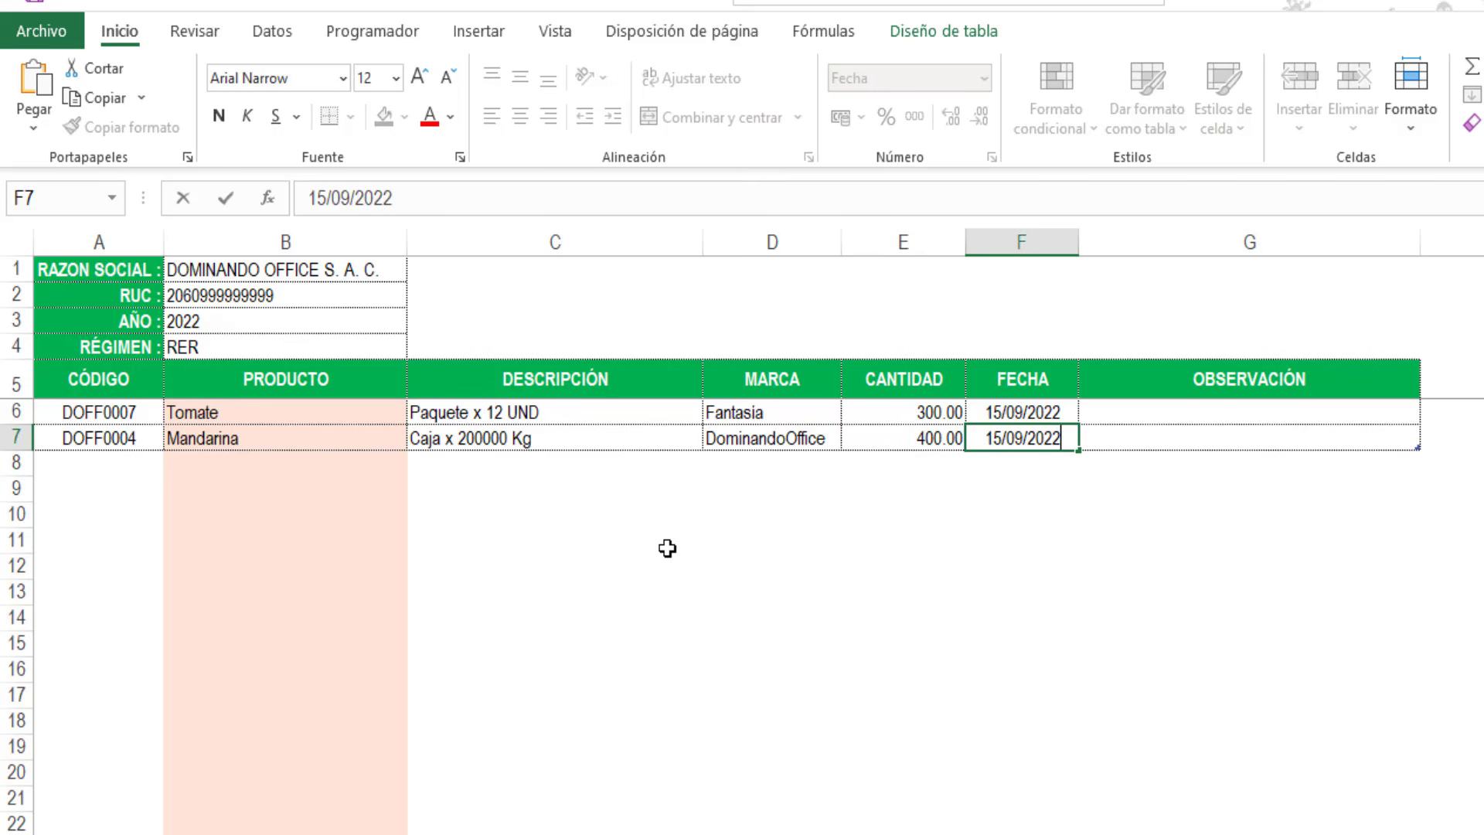
{"action": "key", "text": "Left"}
{"action": "key", "text": "Left"}
{"action": "key", "text": "Left"}
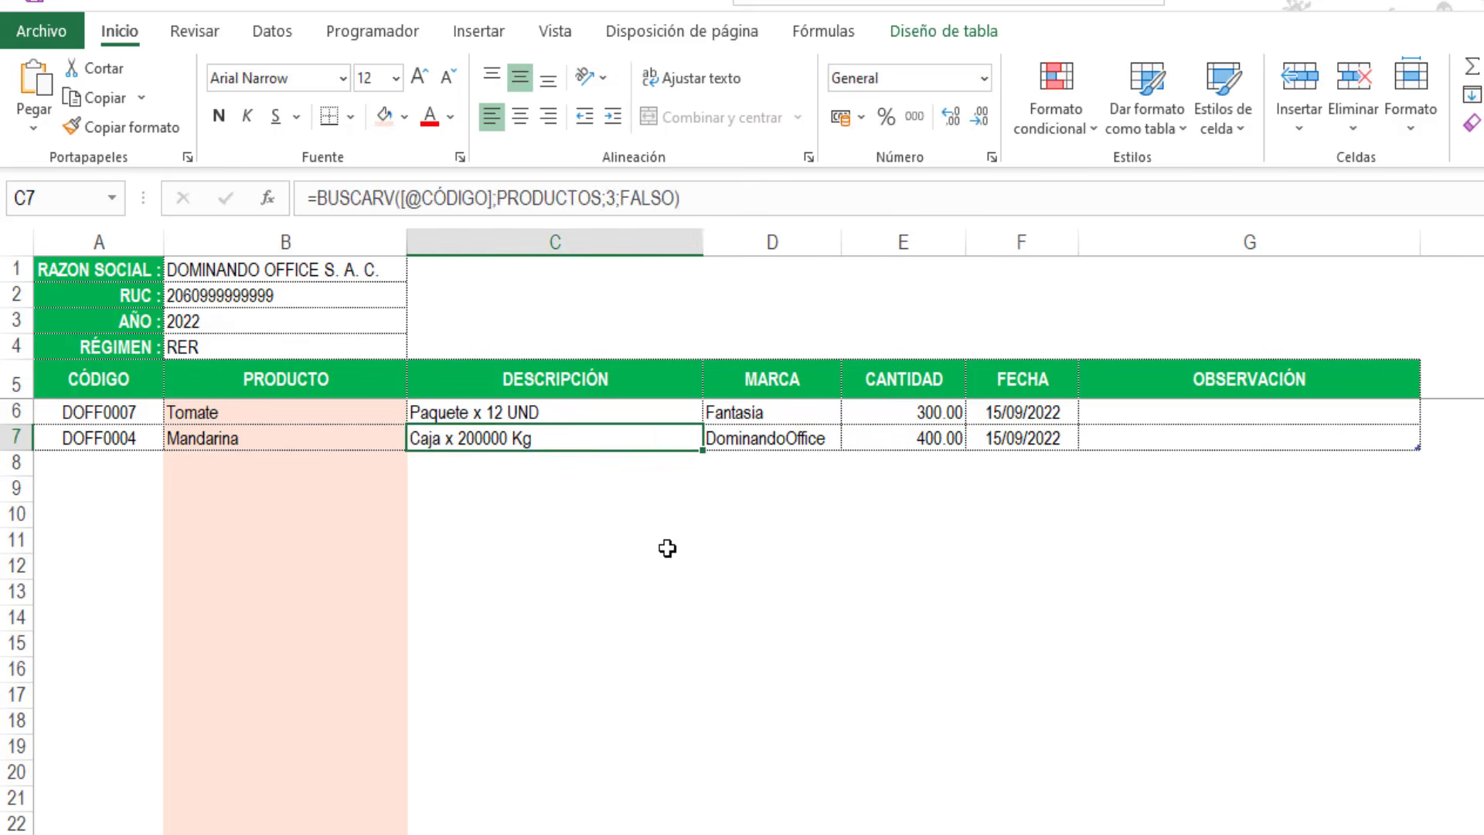
{"action": "key", "text": "Left"}
{"action": "key", "text": "Down"}
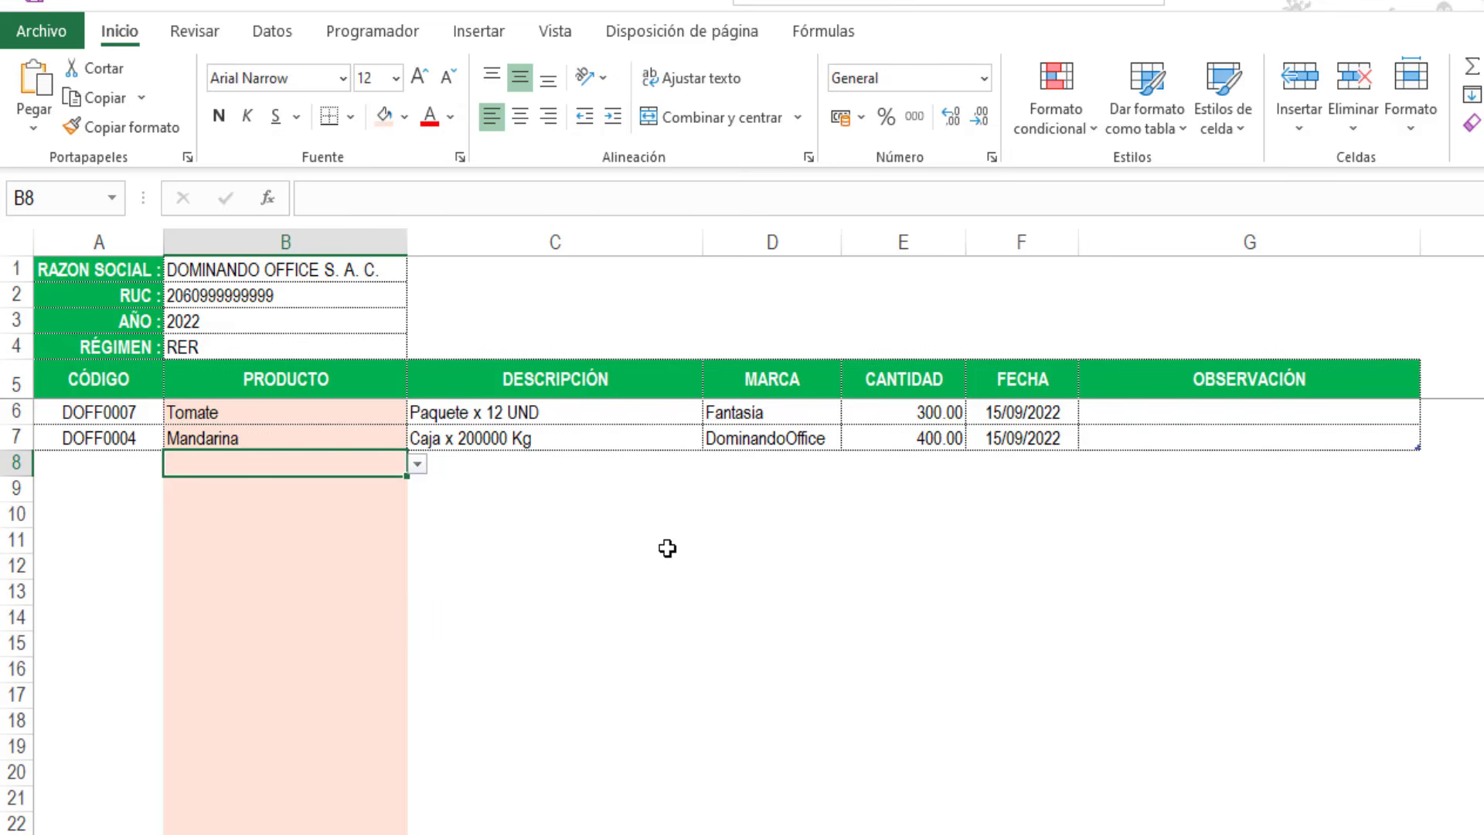
Step: Add a row 8 entry: Lima, quantity 500, with the date filled in
{"action": "left_click", "coordinate": [418, 466]}
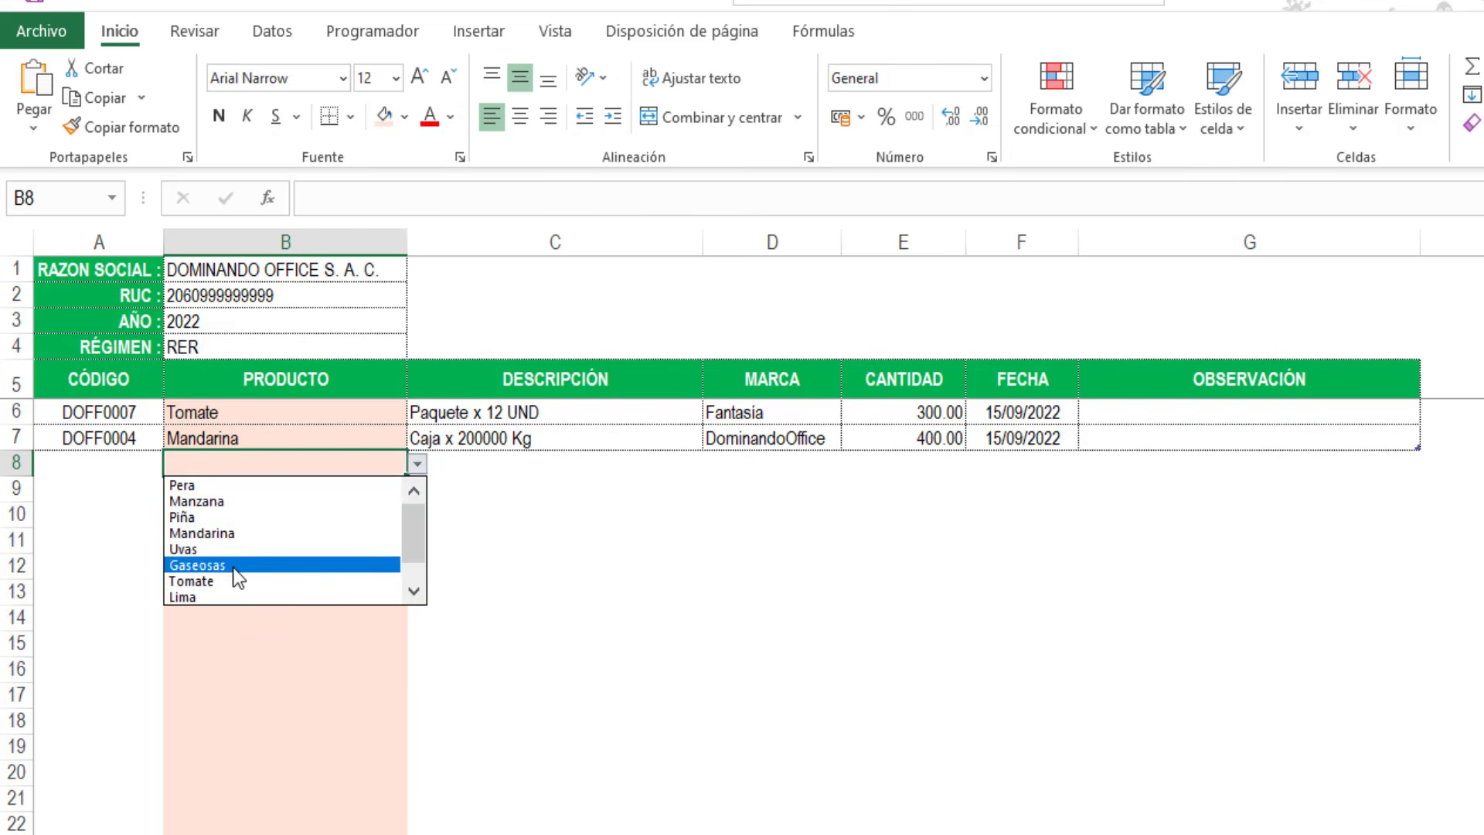
{"action": "left_click", "coordinate": [194, 596]}
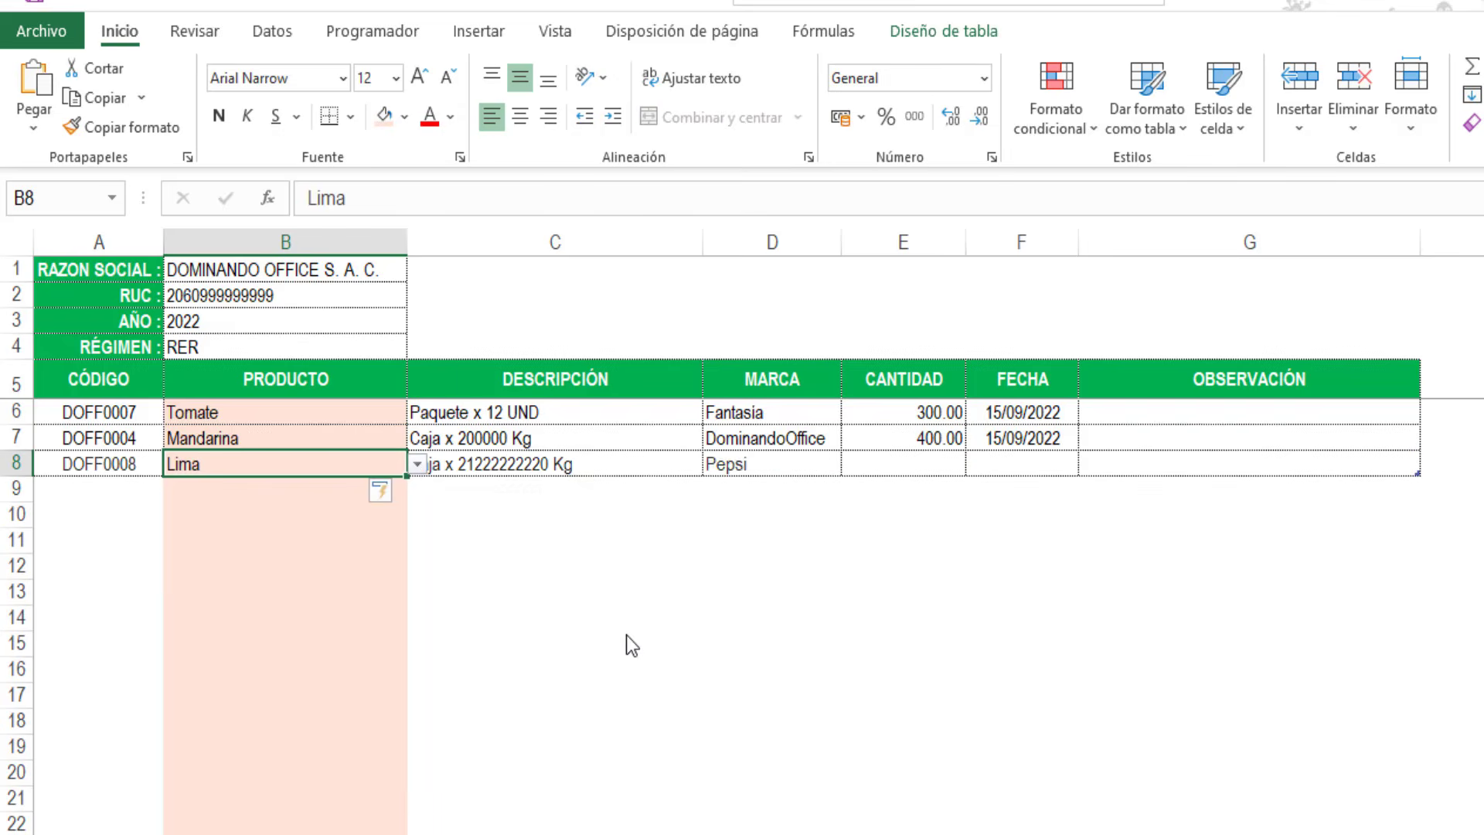
{"action": "key", "text": "Right"}
{"action": "key", "text": "Right"}
{"action": "key", "text": "Right"}
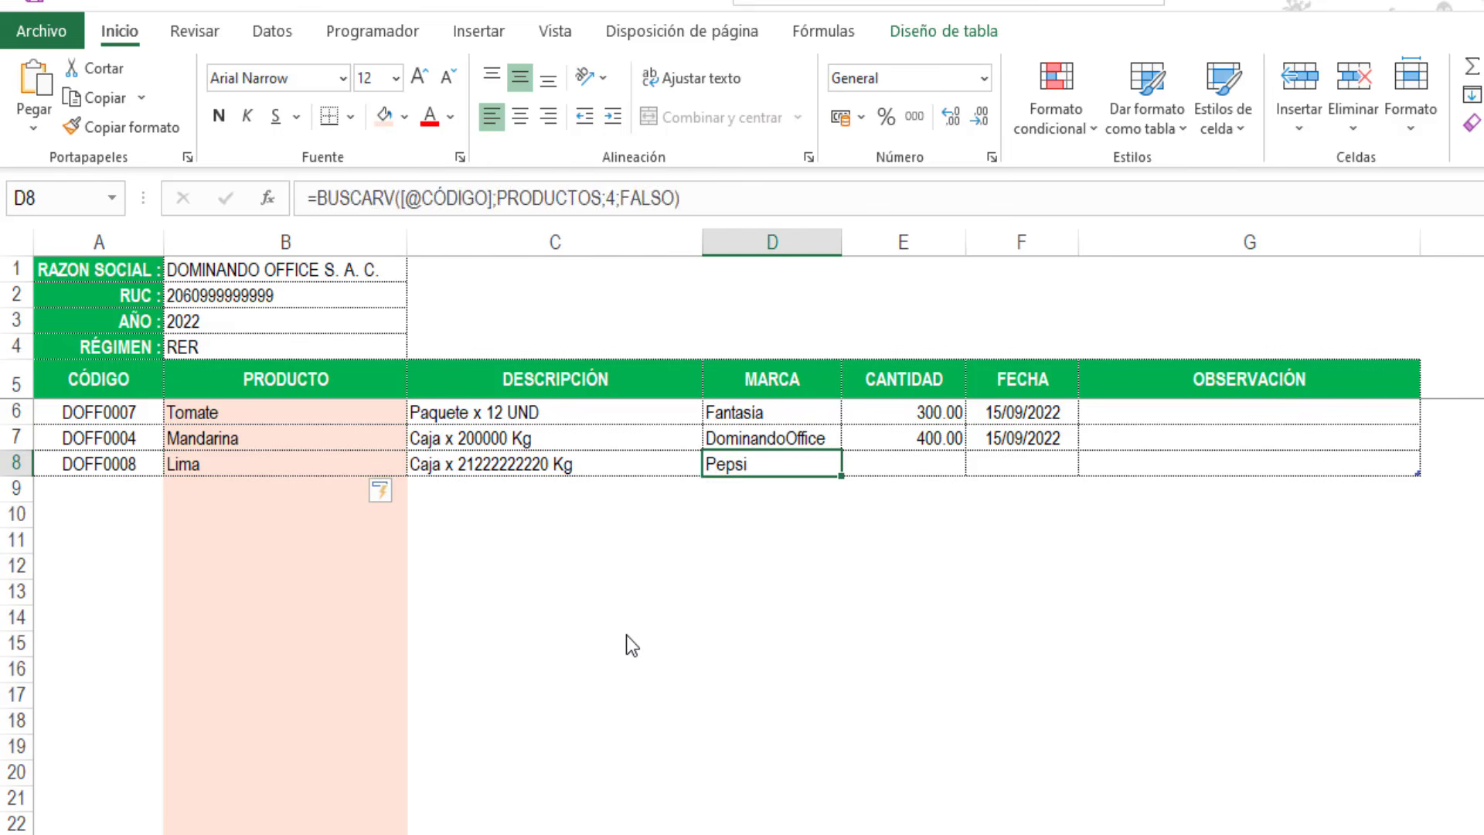
{"action": "type", "text": "500"}
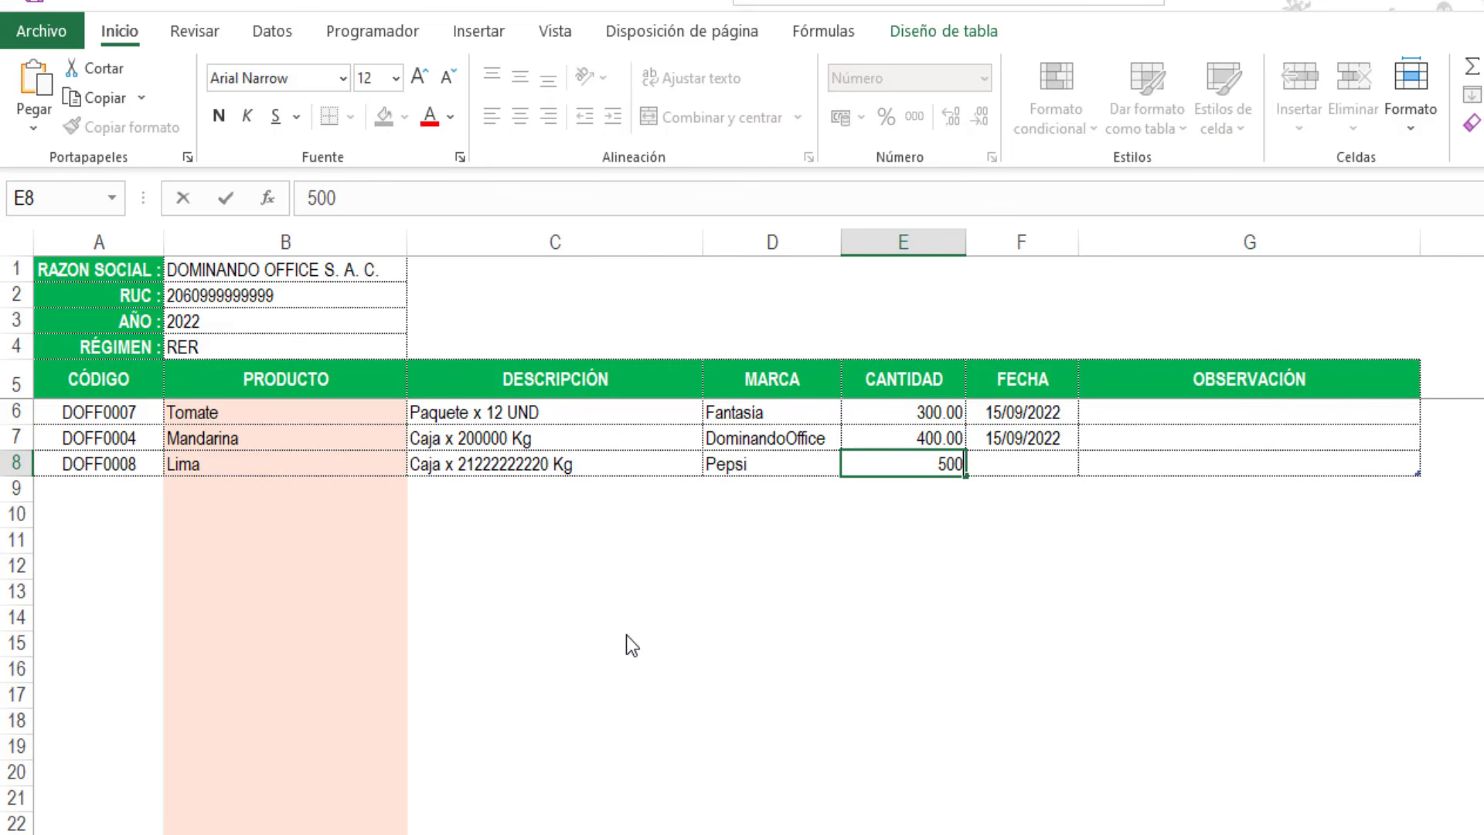
{"action": "key", "text": "Right"}
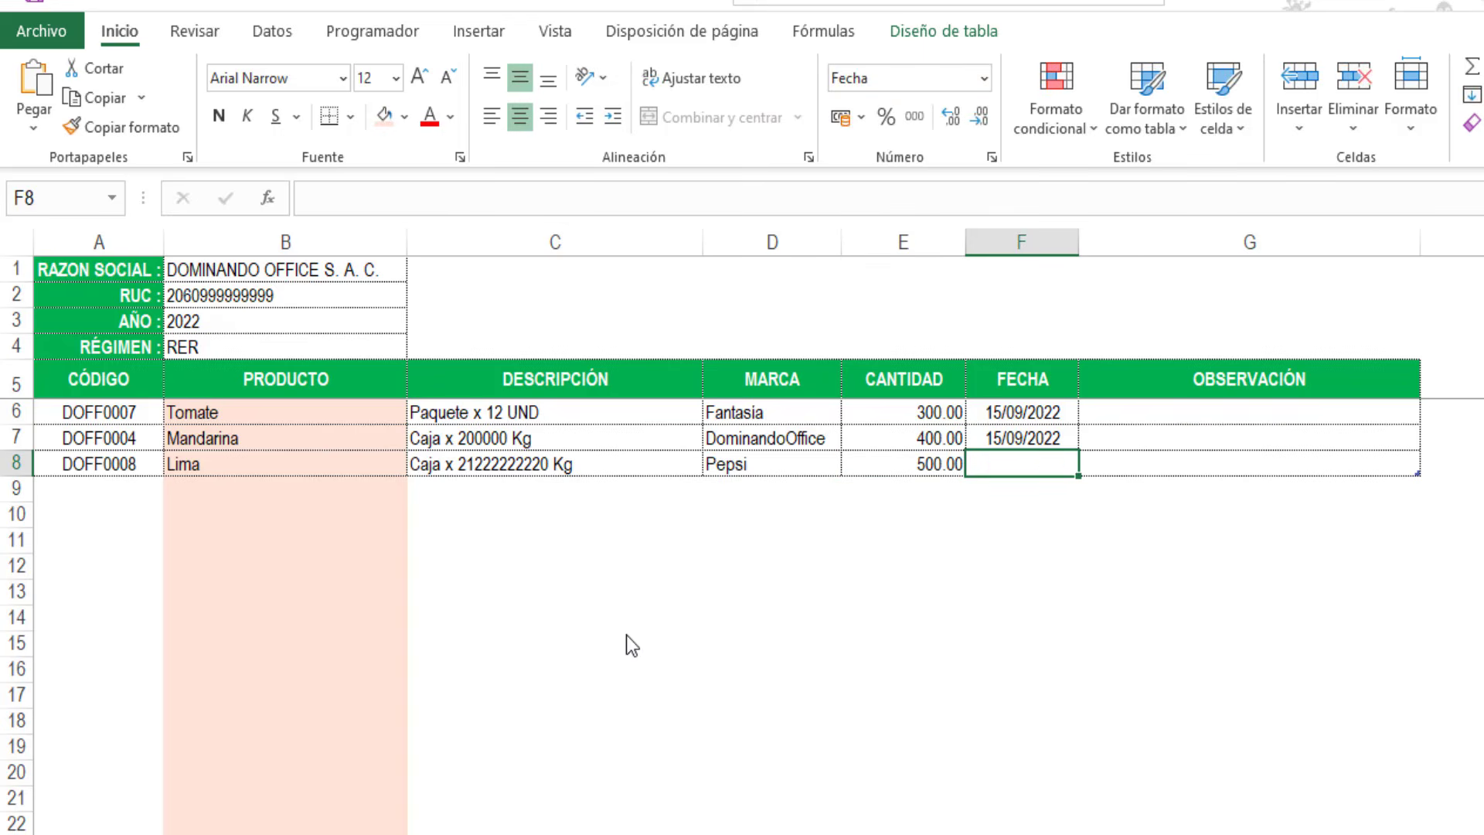
{"action": "key", "text": "ctrl+semicolon"}
{"action": "key", "text": "Left"}
{"action": "key", "text": "Left"}
{"action": "key", "text": "Left"}
{"action": "key", "text": "Left"}
{"action": "key", "text": "Left"}
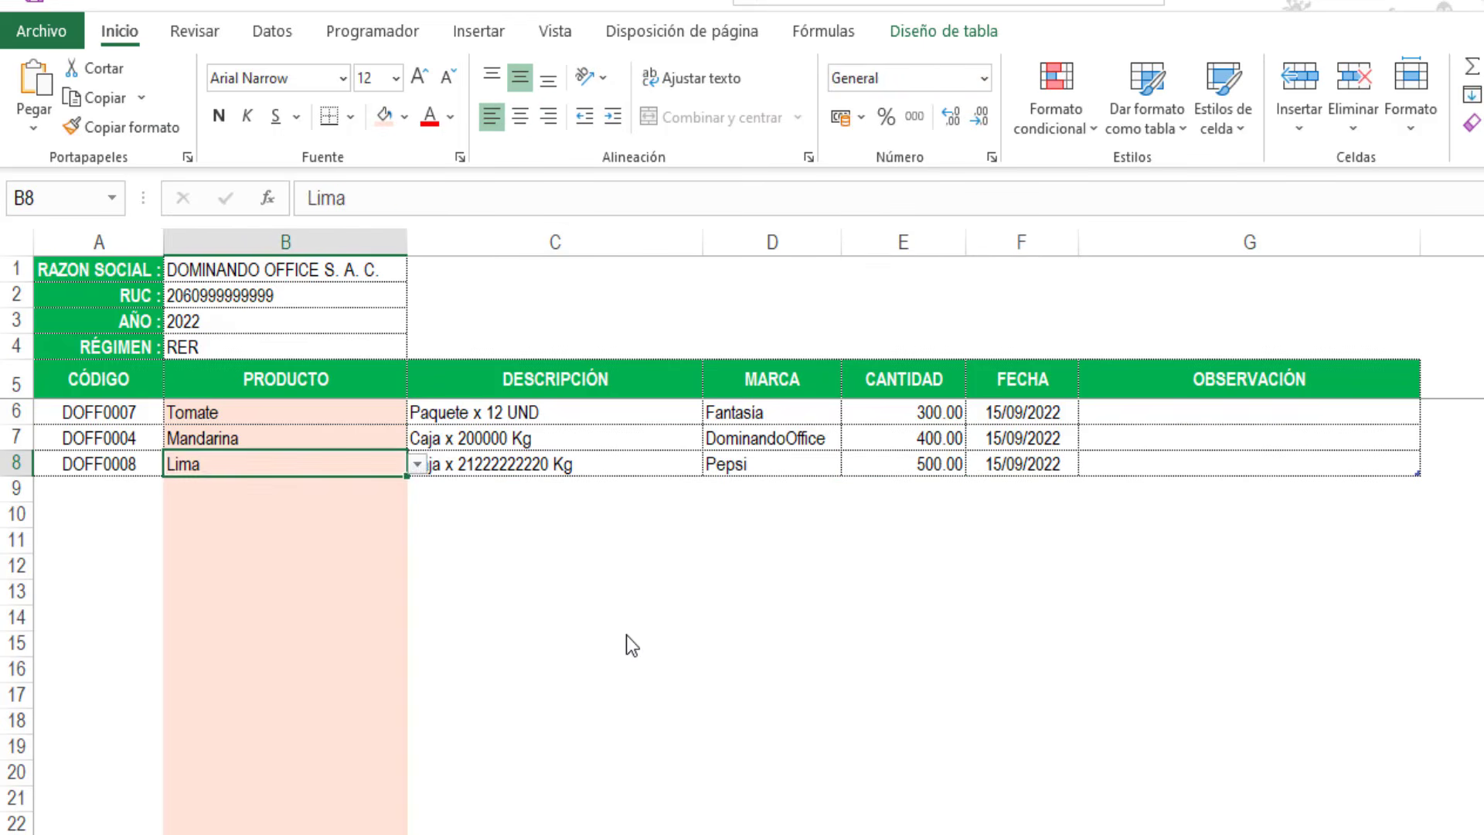
{"action": "key", "text": "Right"}
{"action": "key", "text": "Down"}
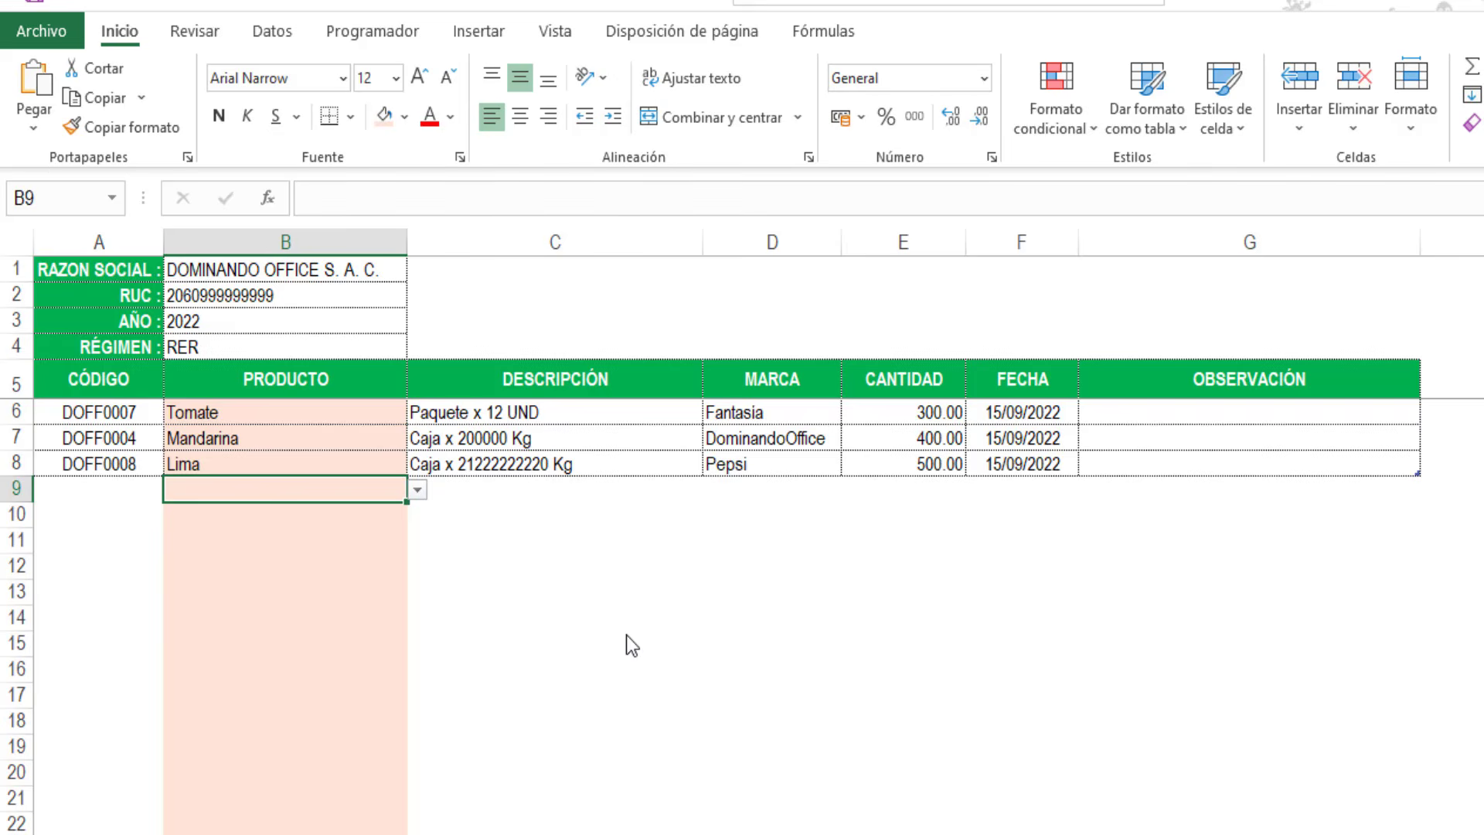
Step: Add a row 9 entry: Pera with quantity 1000
{"action": "left_click", "coordinate": [417, 489]}
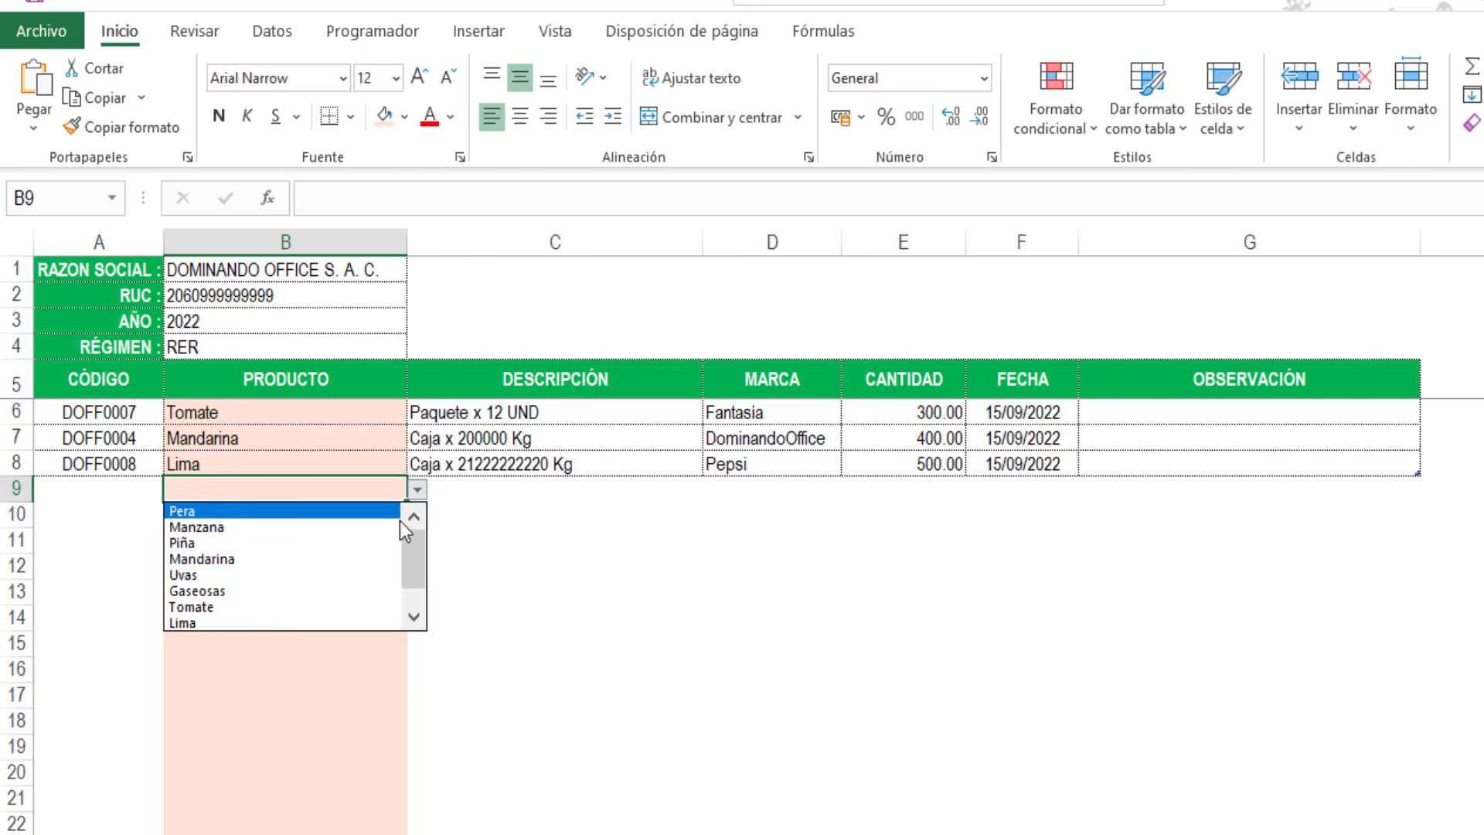
{"action": "left_click", "coordinate": [196, 511]}
{"action": "key", "text": "Right"}
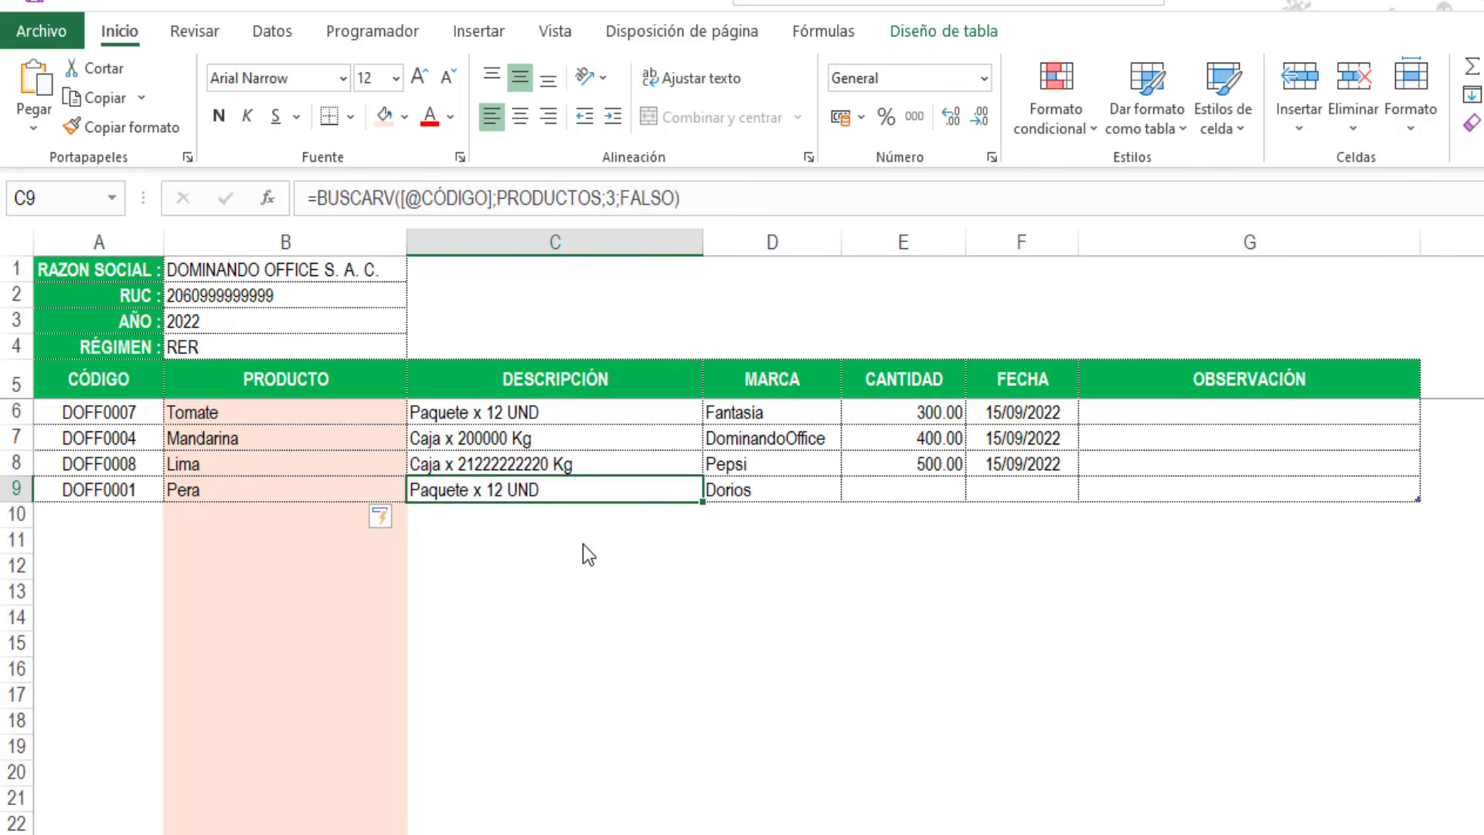
{"action": "key", "text": "Right"}
{"action": "key", "text": "Right"}
{"action": "type", "text": "1000"}
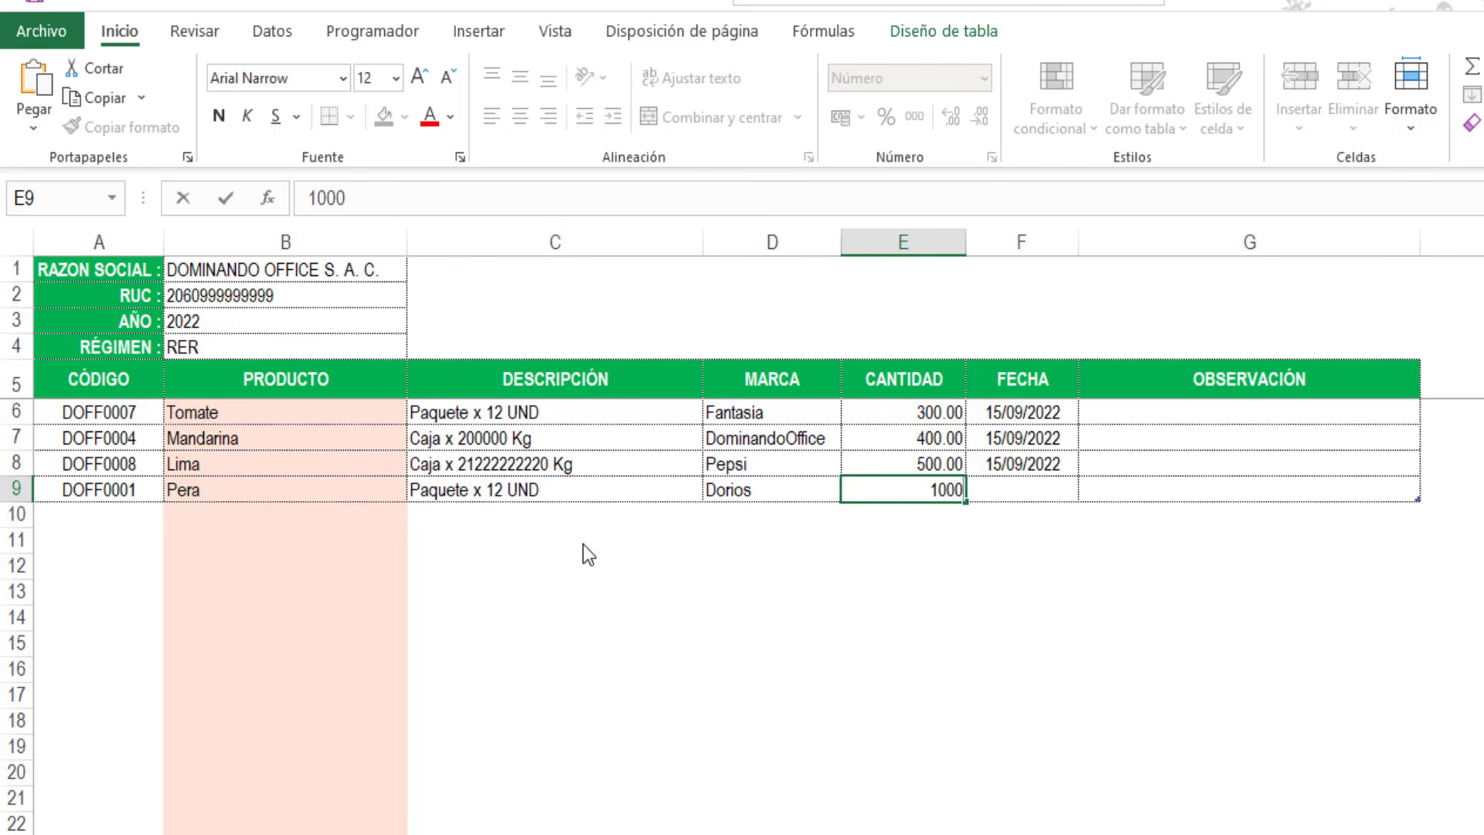
{"action": "key", "text": "Right"}
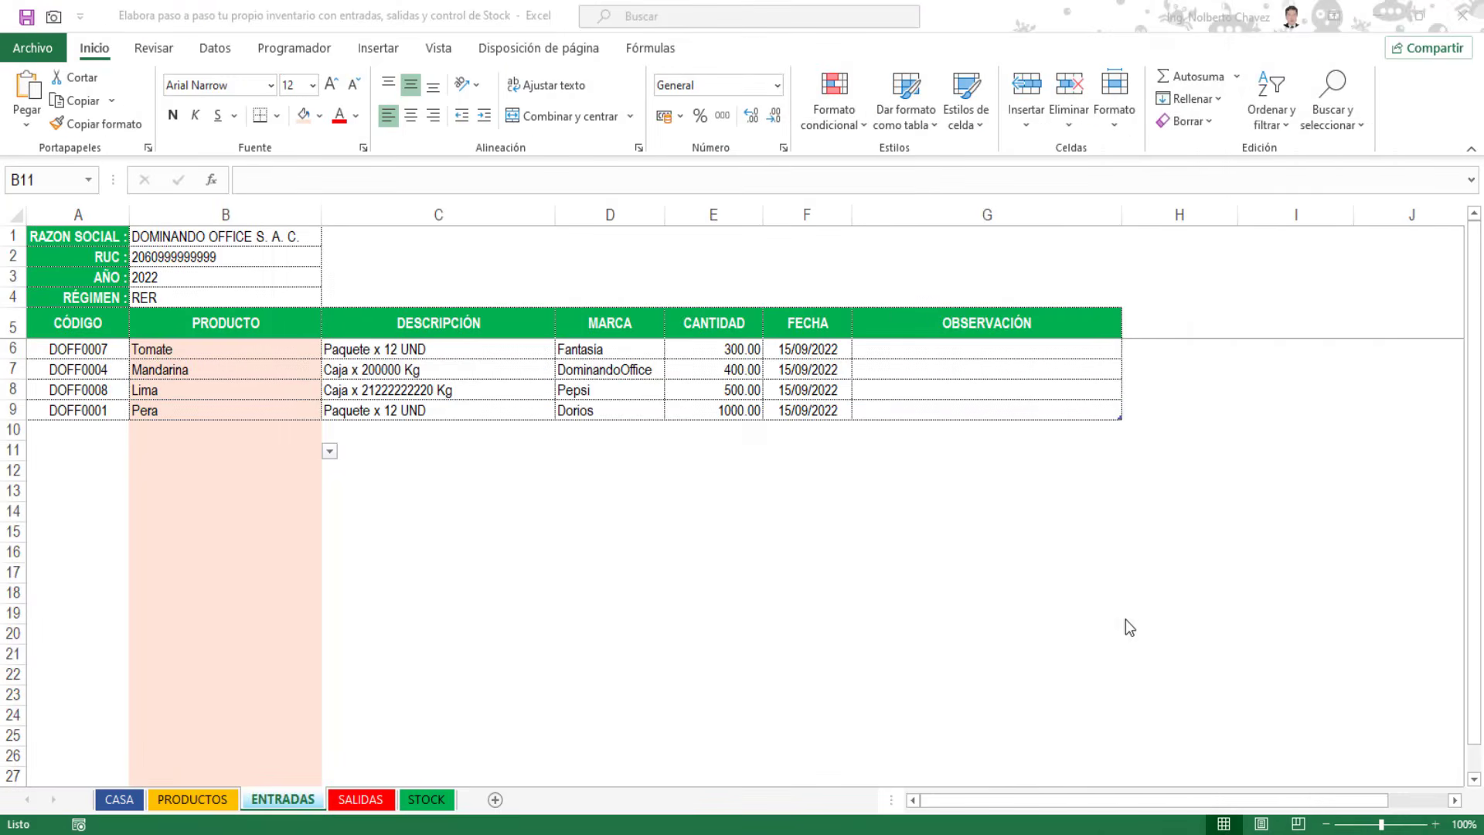
Step: Copy the entire ENTRADAS sheet and paste it into the SALIDAS sheet
{"action": "left_click", "coordinate": [17, 216]}
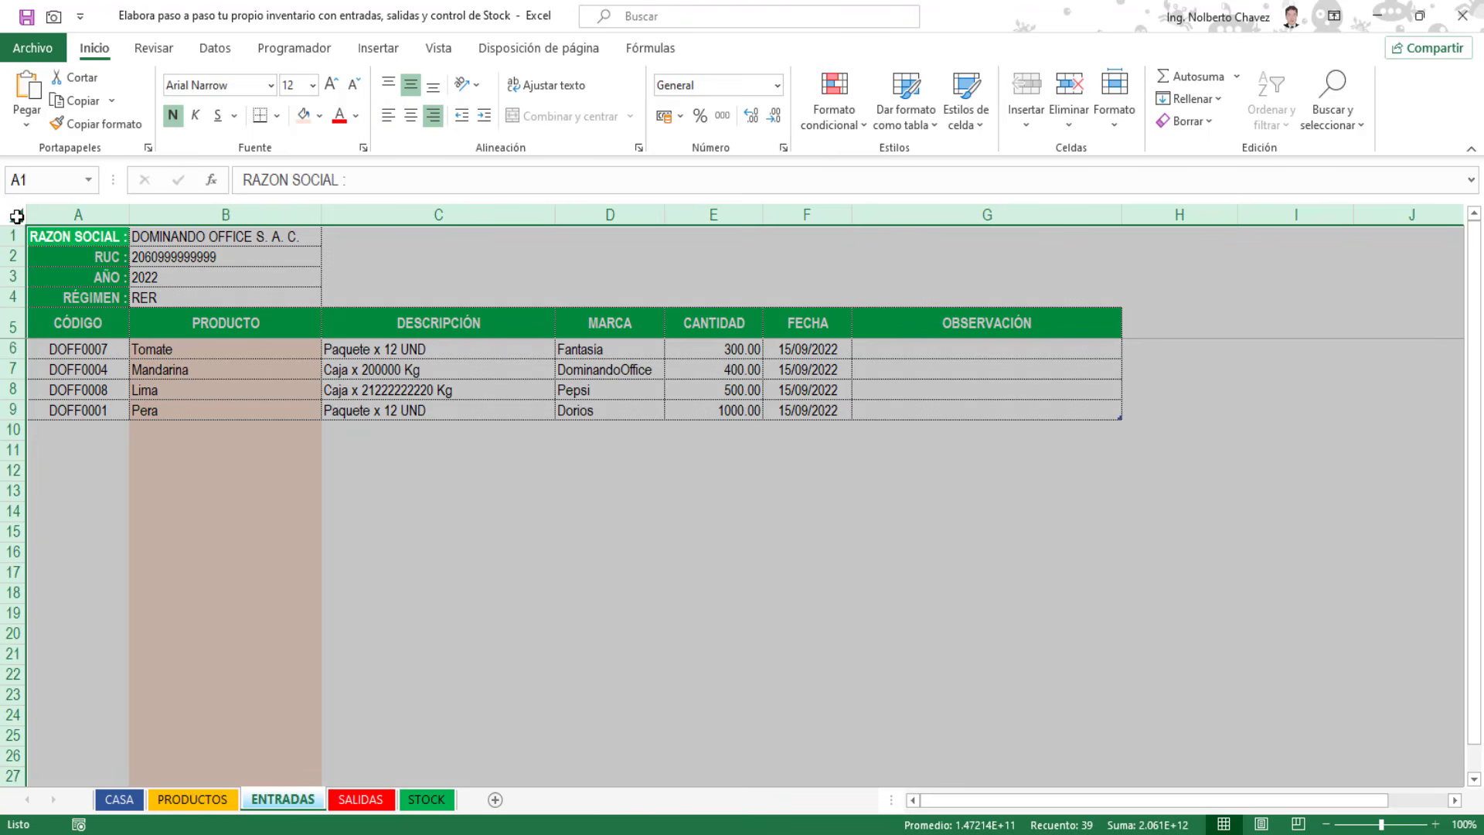
{"action": "key", "text": "ctrl+c"}
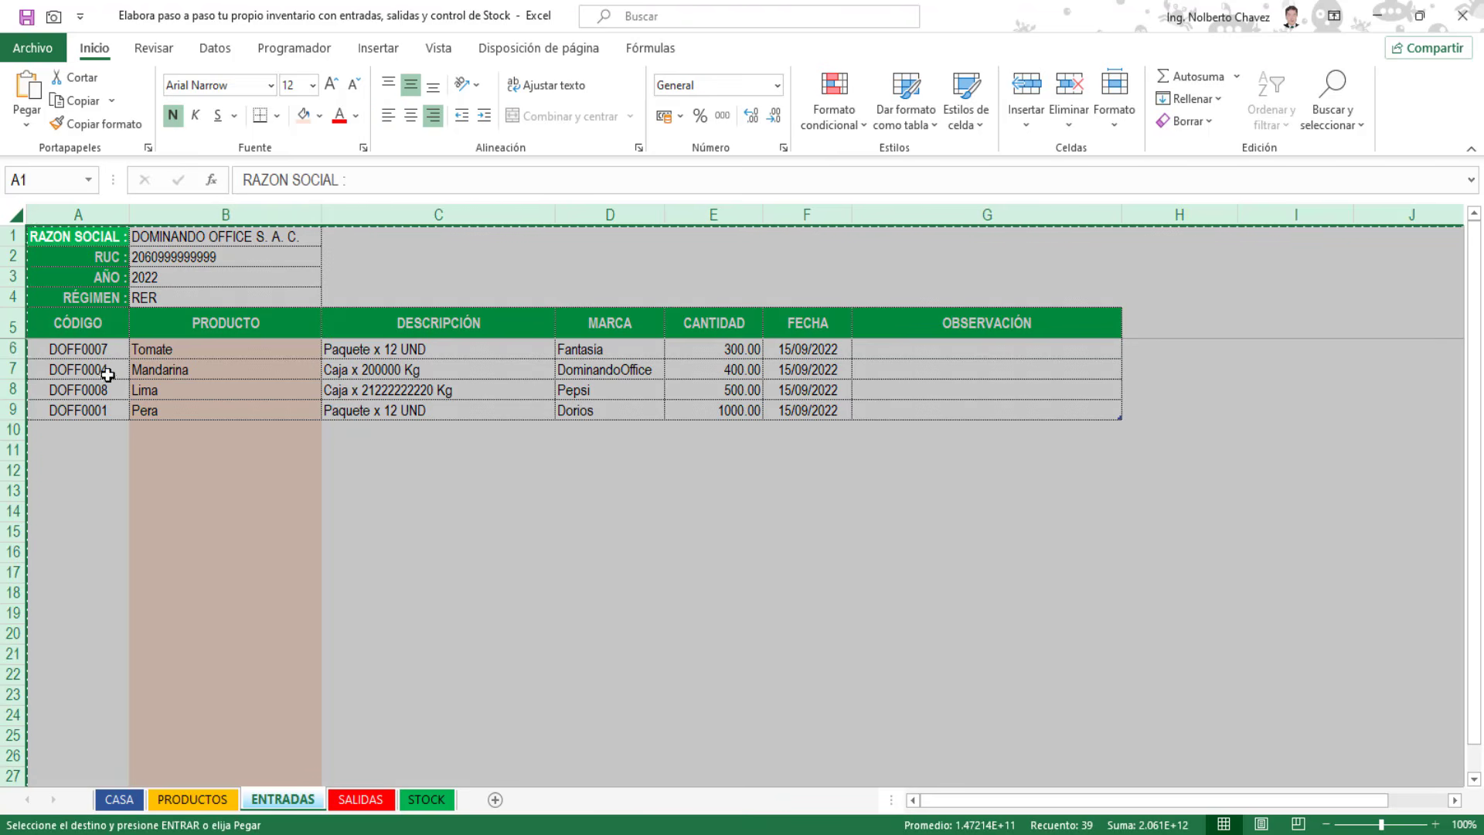
{"action": "left_click", "coordinate": [360, 799]}
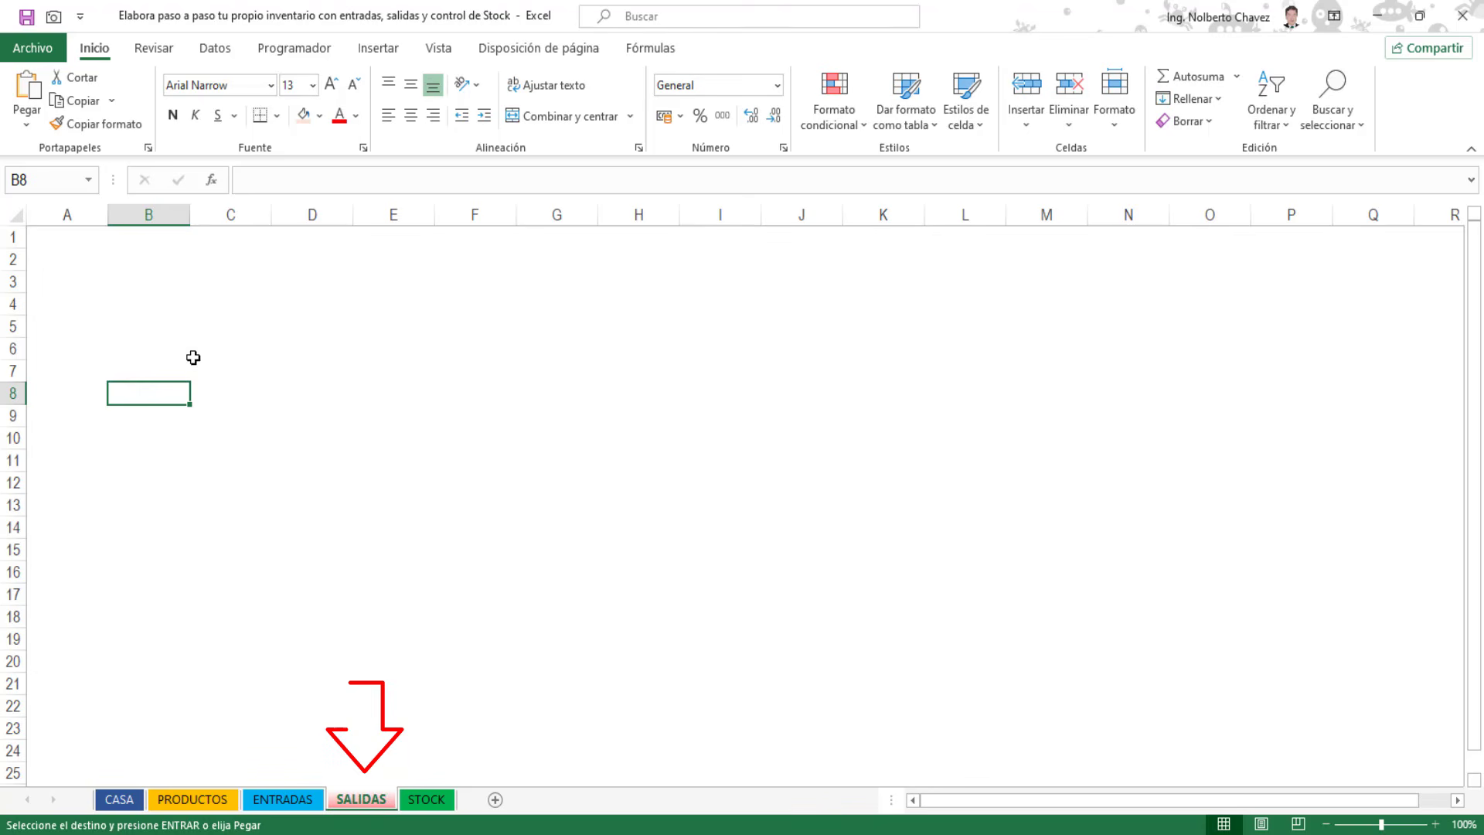
{"action": "left_click", "coordinate": [160, 329]}
{"action": "key", "text": "ctrl+a"}
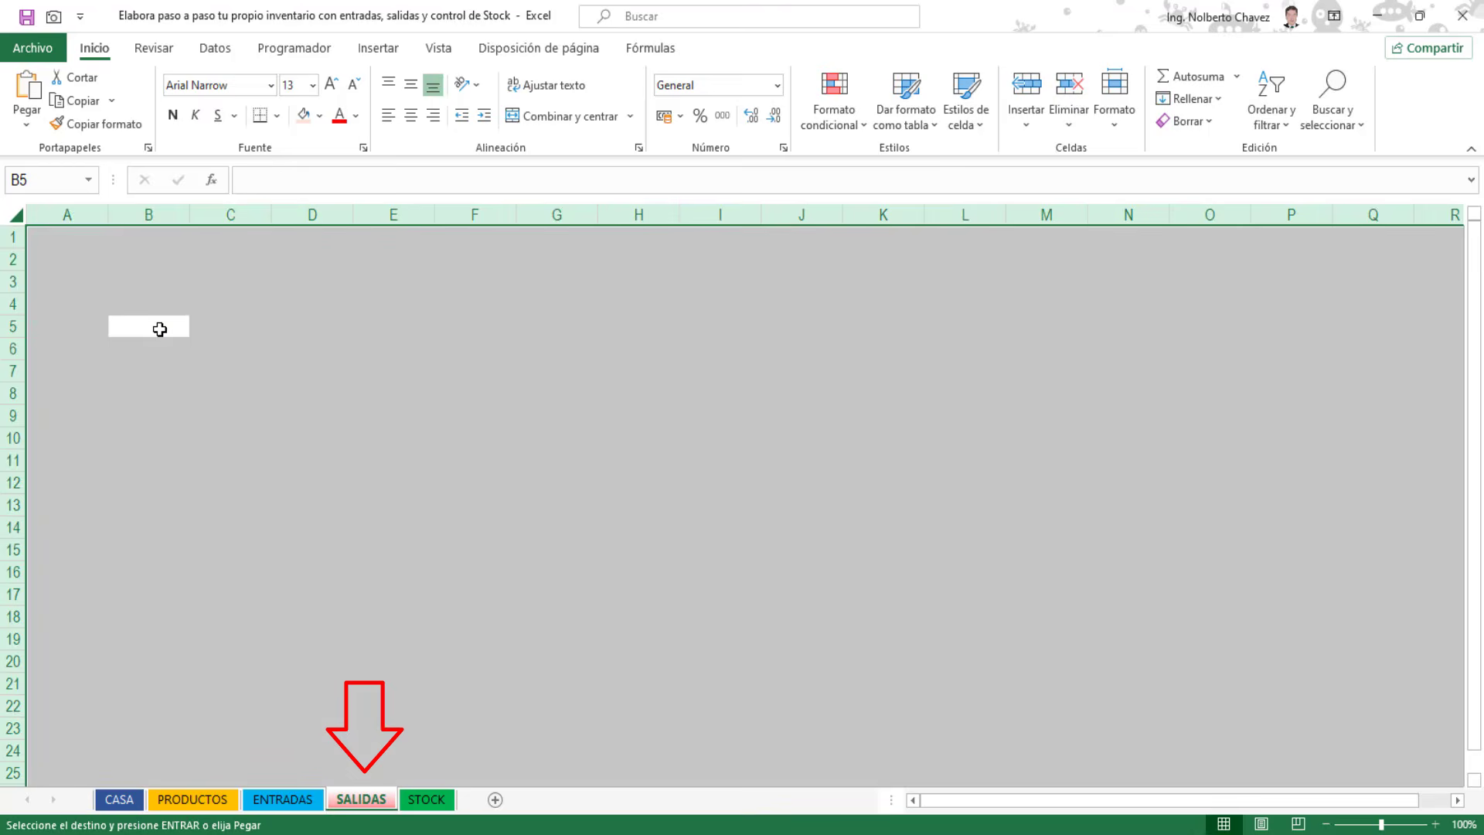
{"action": "key", "text": "ctrl+v"}
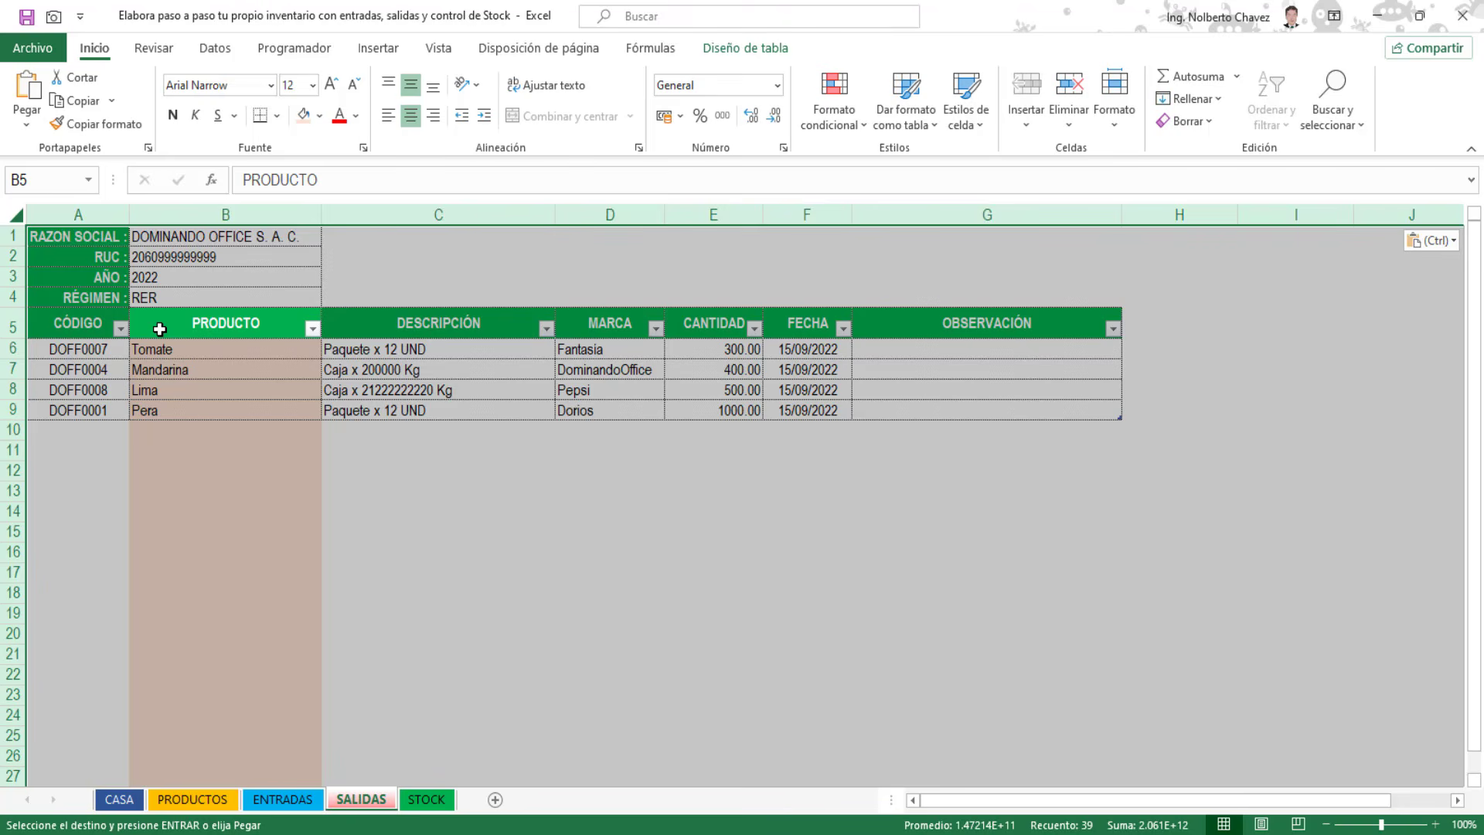
{"action": "left_click", "coordinate": [188, 346]}
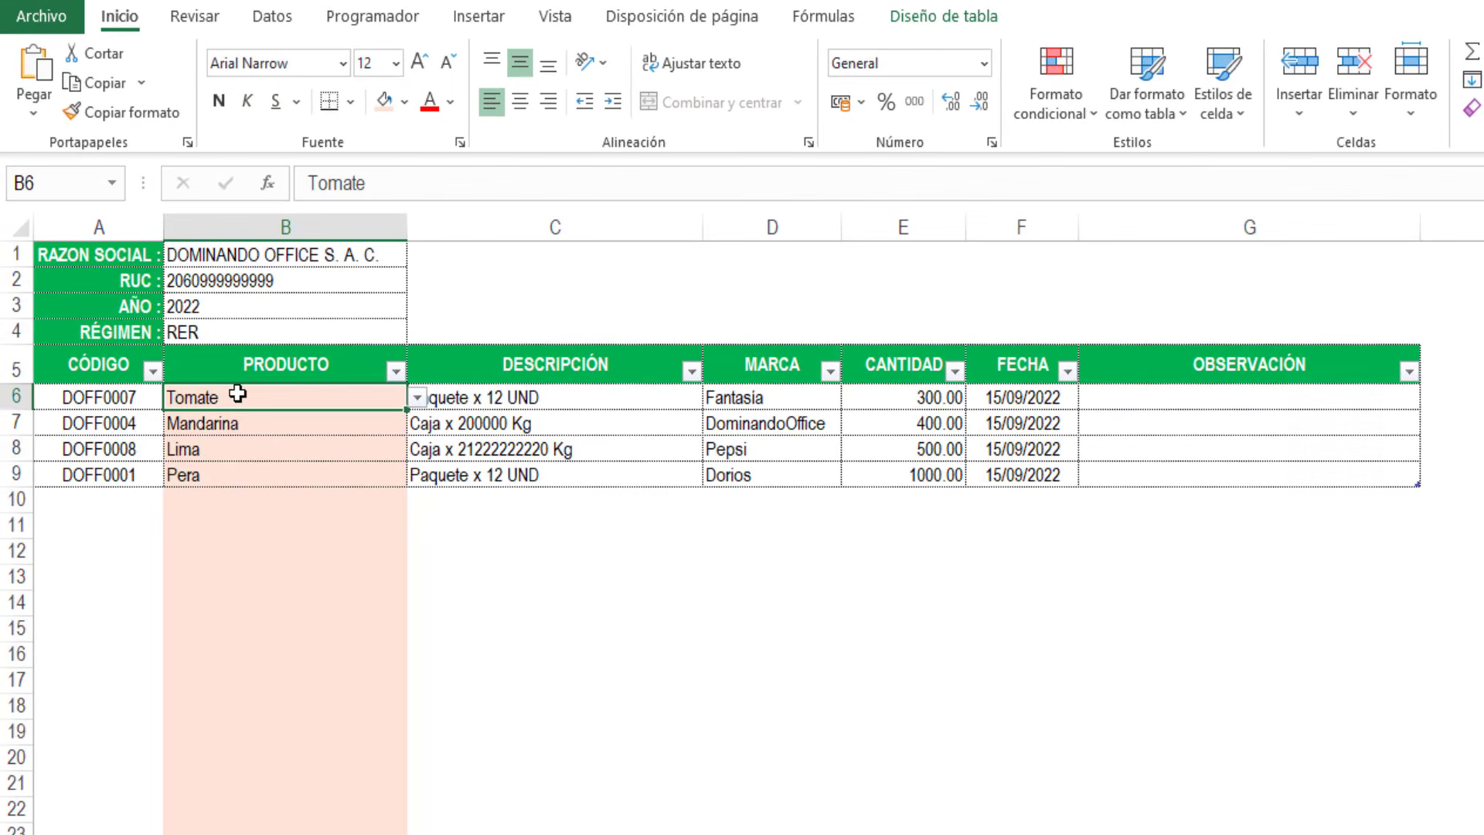
Step: Hide the table's filter buttons and fill the header row and A1:A4 labels red
{"action": "left_click", "coordinate": [958, 20]}
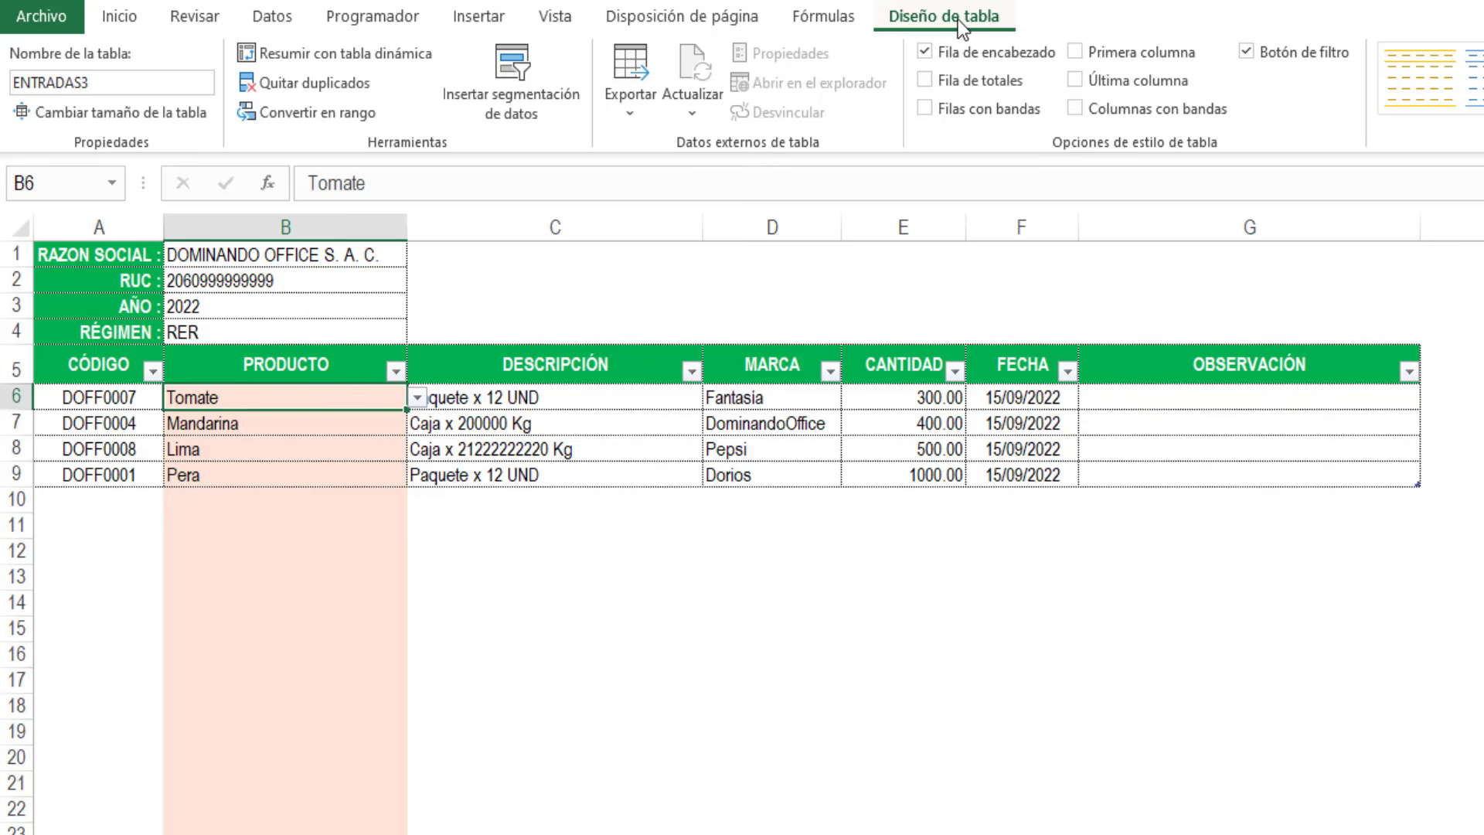
{"action": "left_click", "coordinate": [1254, 53]}
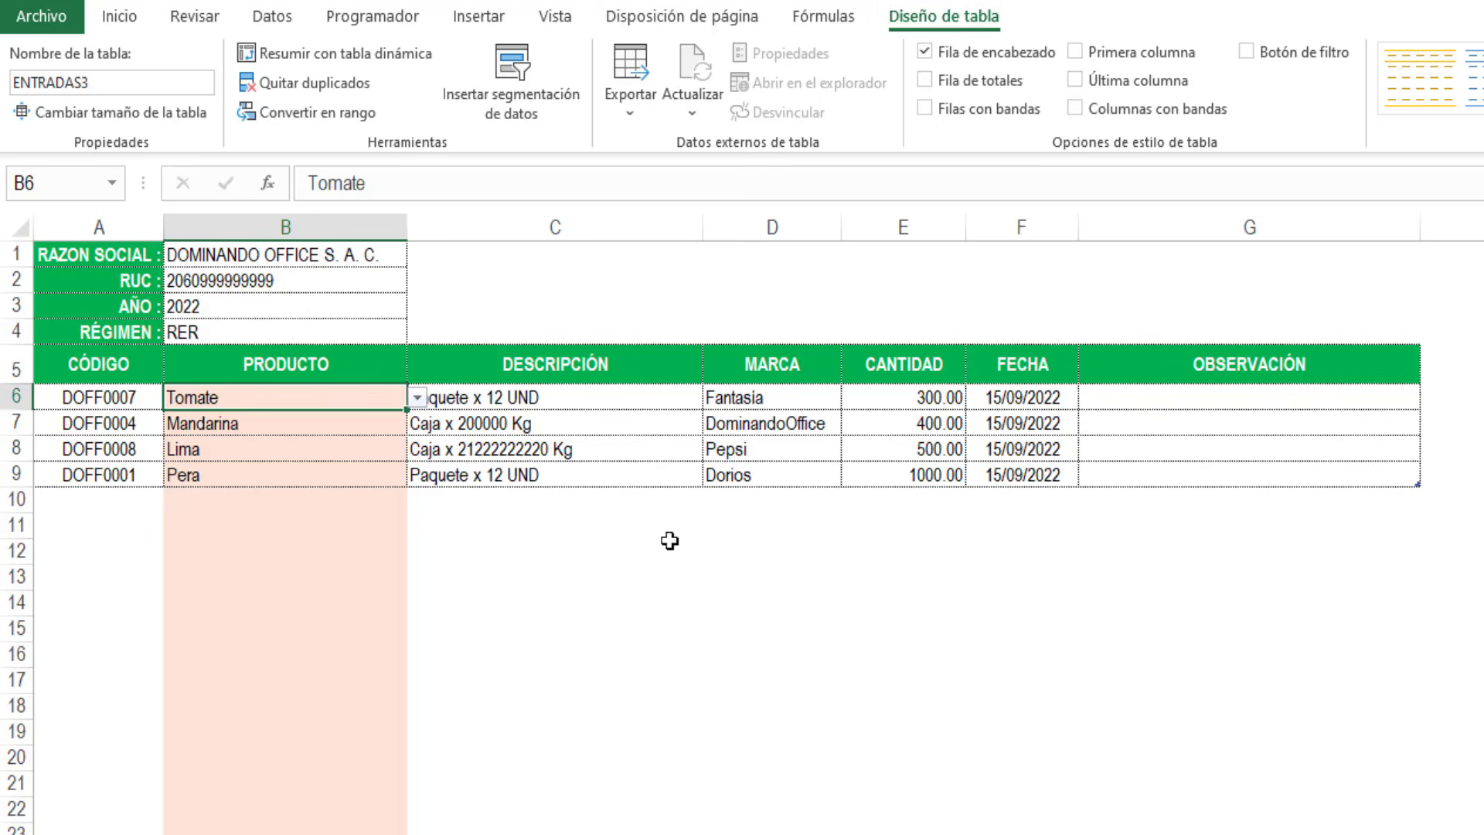
{"action": "left_click_drag", "start_coordinate": [92, 371], "coordinate": [1407, 371]}
{"action": "left_click_drag", "start_coordinate": [88, 257], "coordinate": [90, 334]}
{"action": "left_click", "coordinate": [124, 18]}
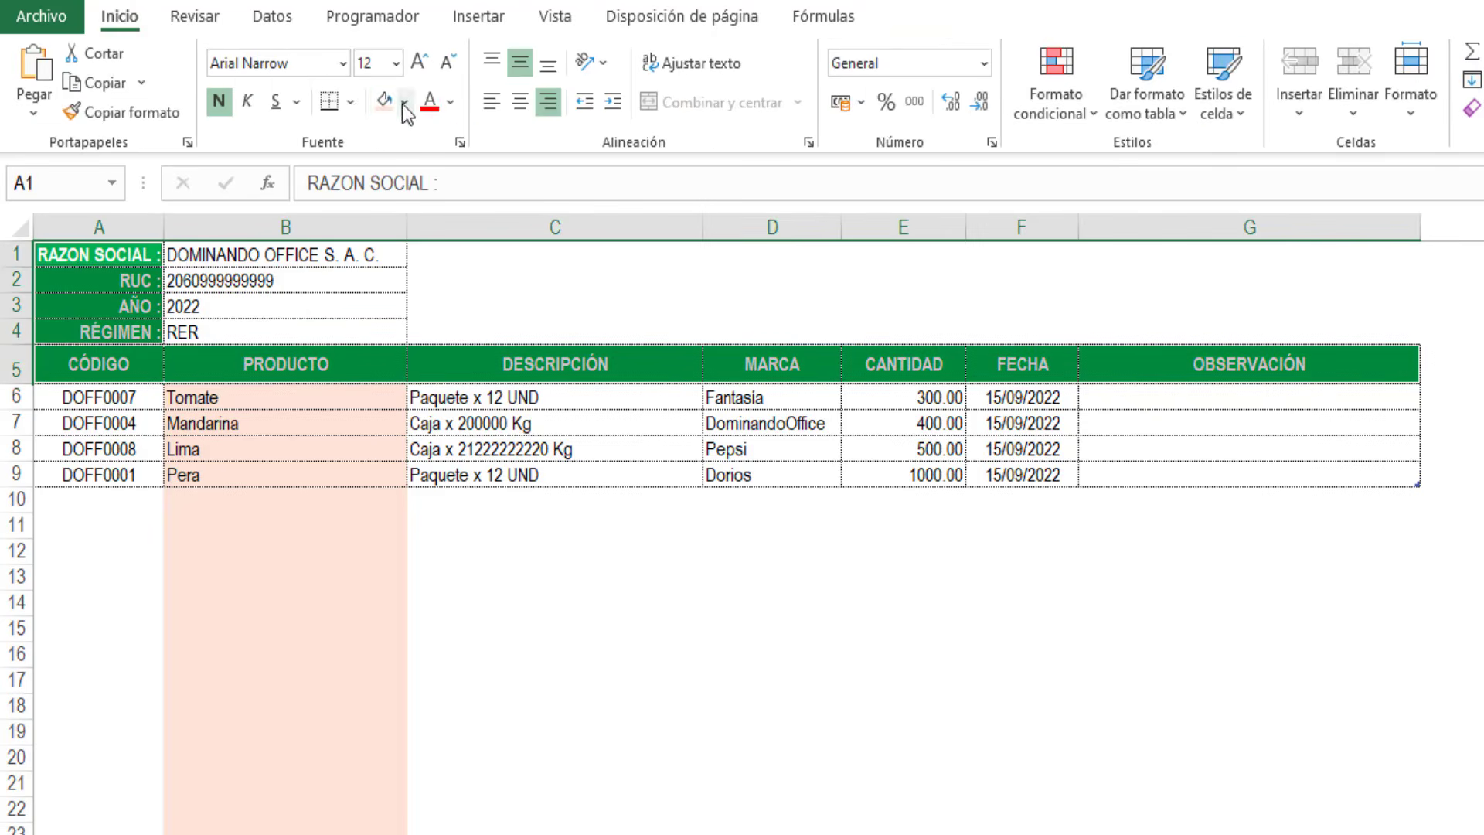
{"action": "left_click", "coordinate": [404, 103]}
{"action": "left_click", "coordinate": [406, 332]}
{"action": "left_click", "coordinate": [881, 757]}
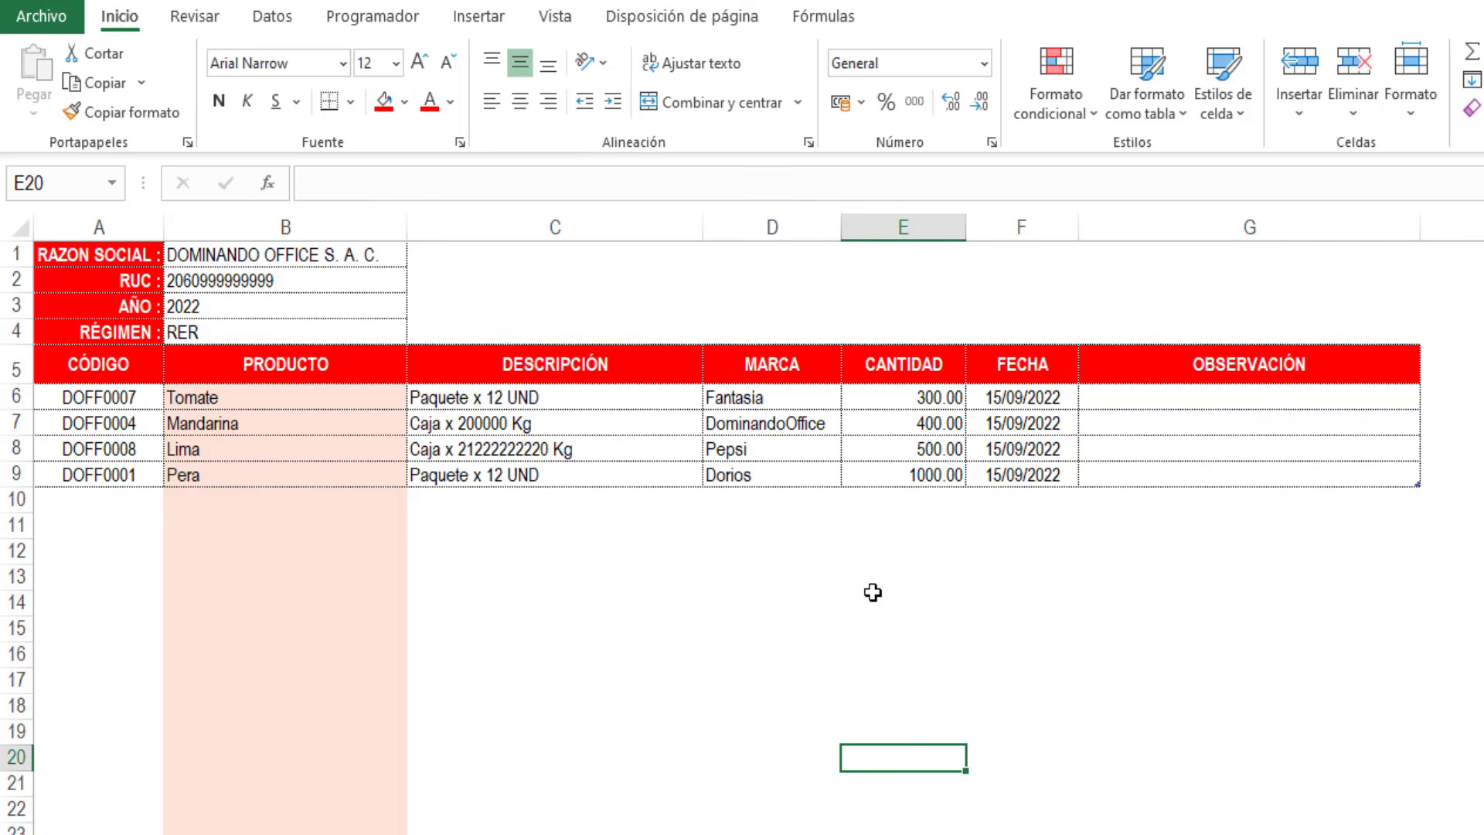
Step: Freeze panes at A6 so the header rows stay visible while scrolling
{"action": "left_click", "coordinate": [116, 397]}
{"action": "left_click", "coordinate": [567, 22]}
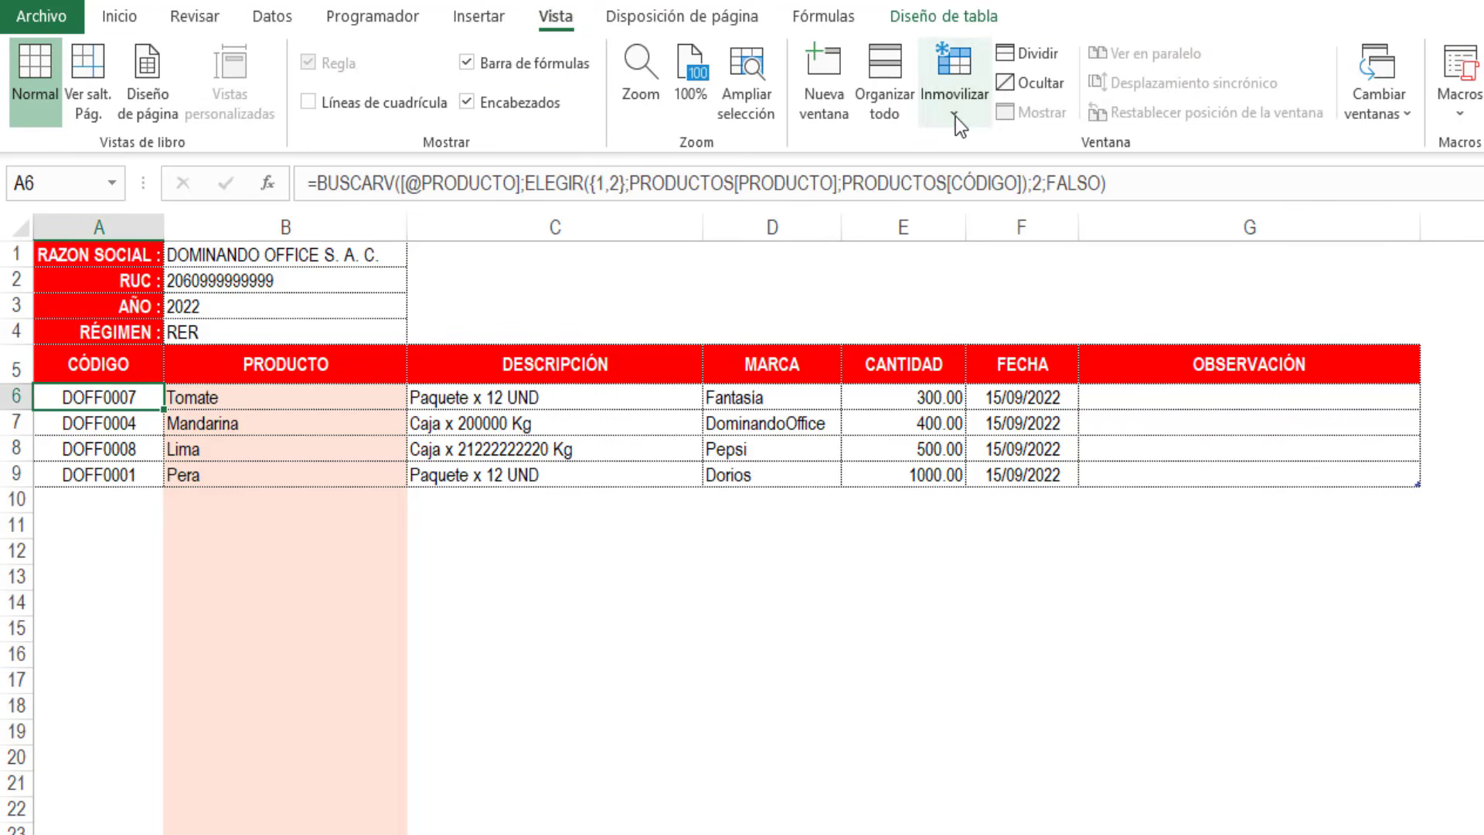
{"action": "left_click", "coordinate": [957, 117]}
{"action": "left_click", "coordinate": [979, 170]}
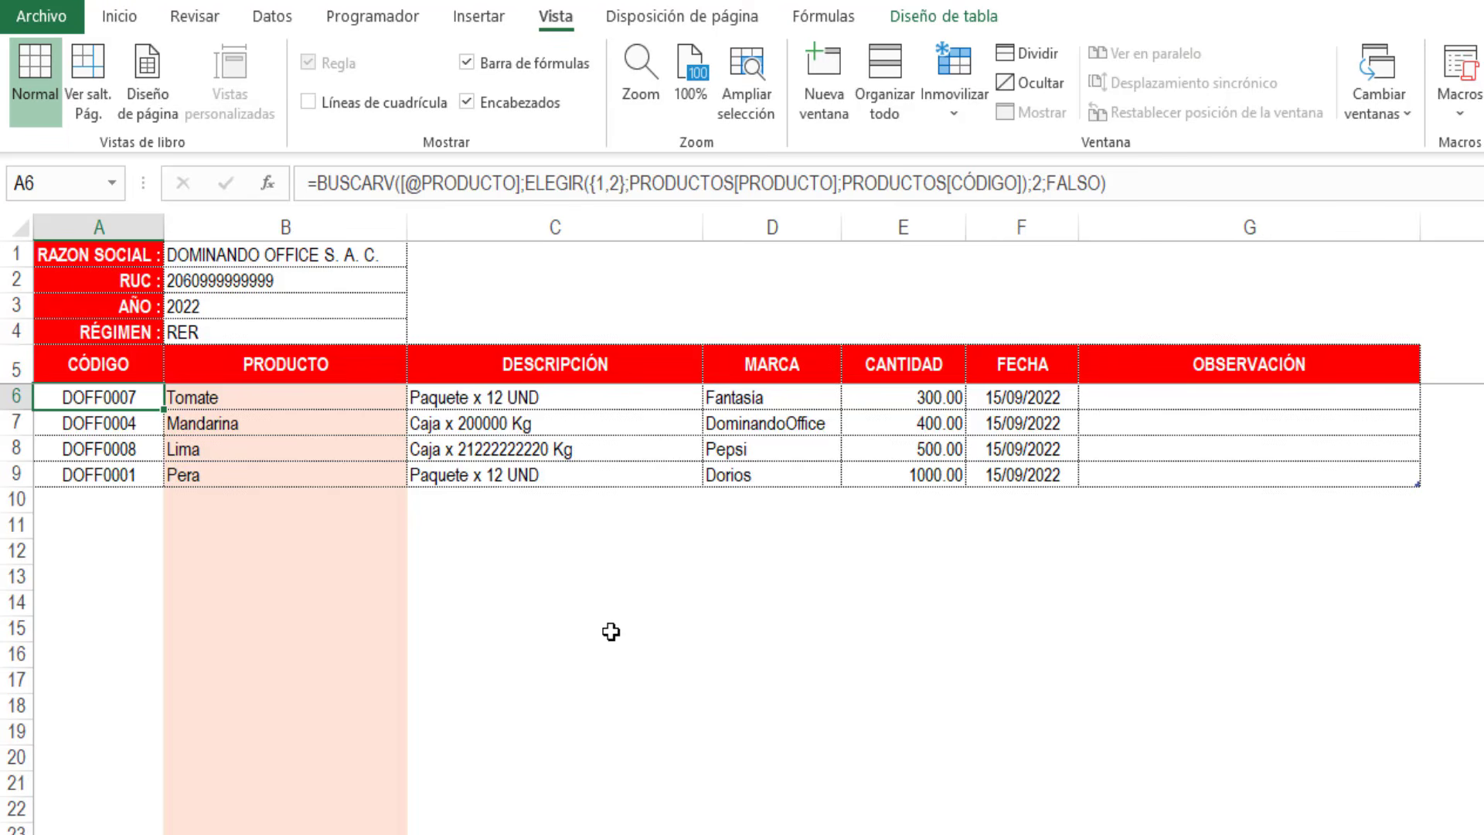
{"action": "scroll", "coordinate": [610, 630], "scroll_direction": "down", "scroll_amount": 4}
{"action": "scroll", "coordinate": [610, 630], "scroll_direction": "up", "scroll_amount": 4}
{"action": "scroll", "coordinate": [611, 632], "scroll_direction": "down", "scroll_amount": 3}
{"action": "scroll", "coordinate": [611, 631], "scroll_direction": "up", "scroll_amount": 3}
{"action": "left_click", "coordinate": [652, 421]}
Step: Rename the red table to SALIDAS
{"action": "left_click", "coordinate": [931, 24]}
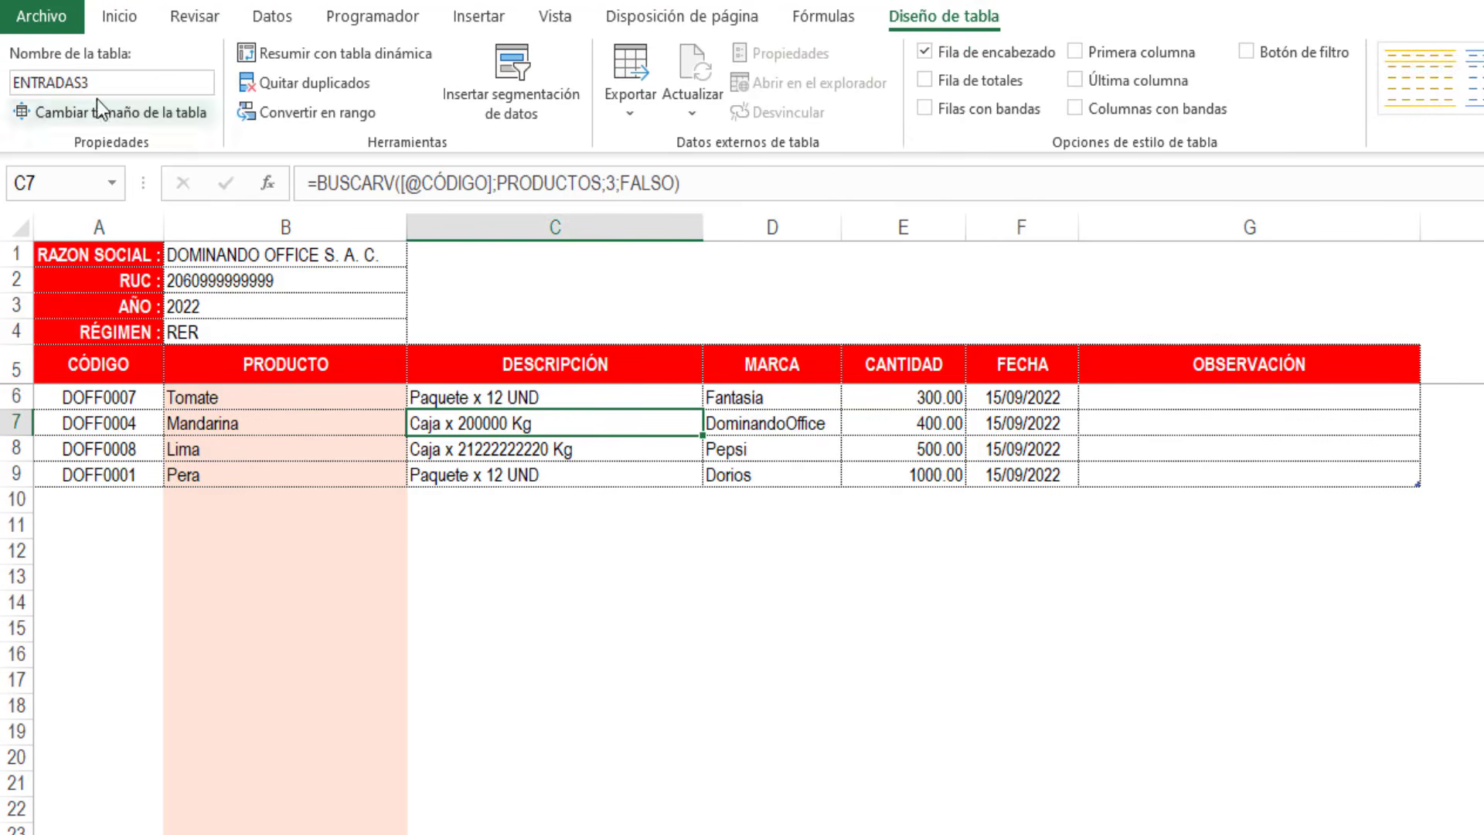
{"action": "left_click", "coordinate": [108, 82]}
{"action": "type", "text": "SALIDAS"}
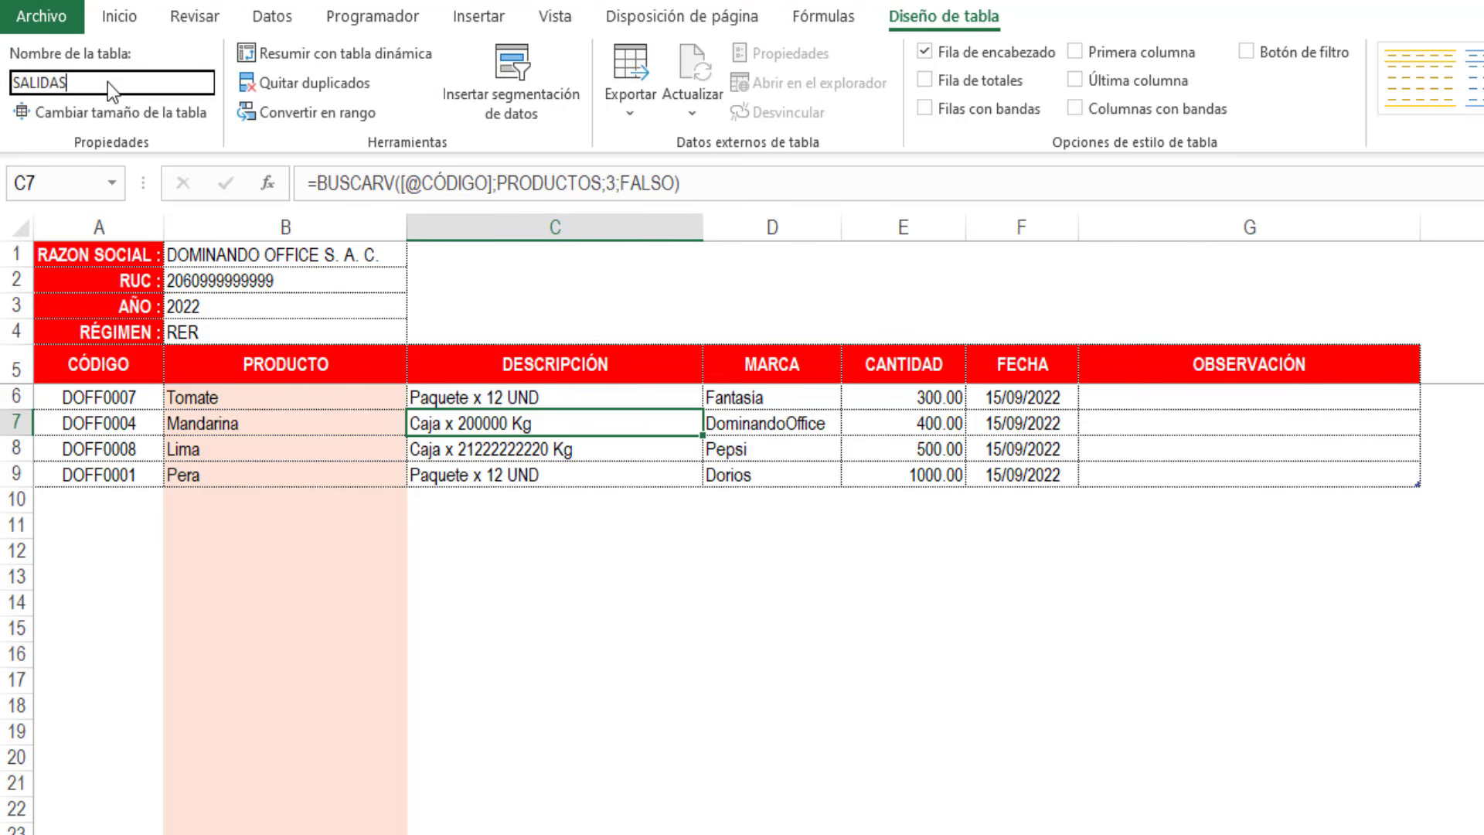
{"action": "key", "text": "Return"}
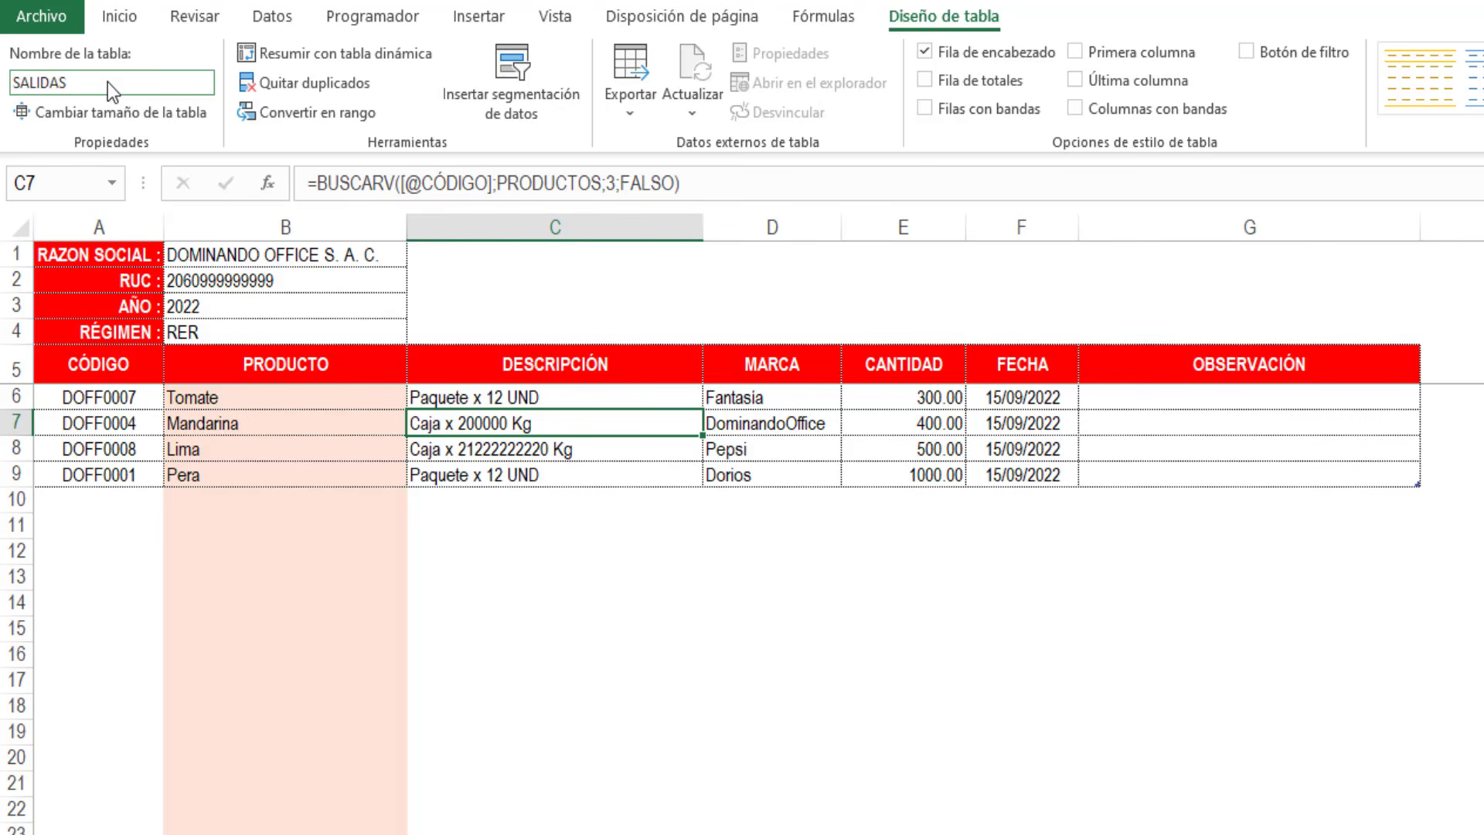
Step: Review the product, code and description formulas and quantities in the table rows
{"action": "left_click", "coordinate": [378, 469]}
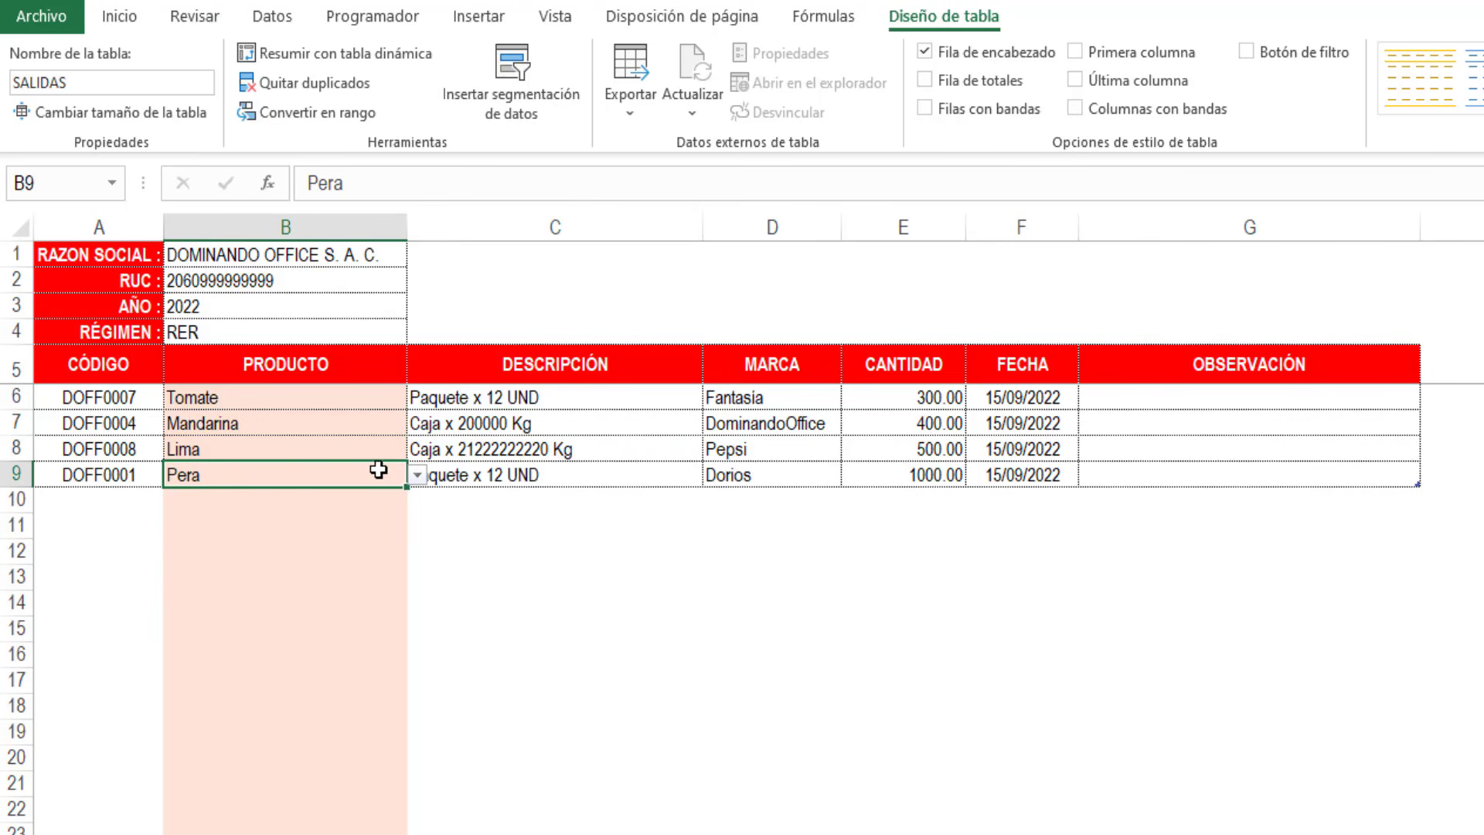
{"action": "left_click", "coordinate": [147, 453]}
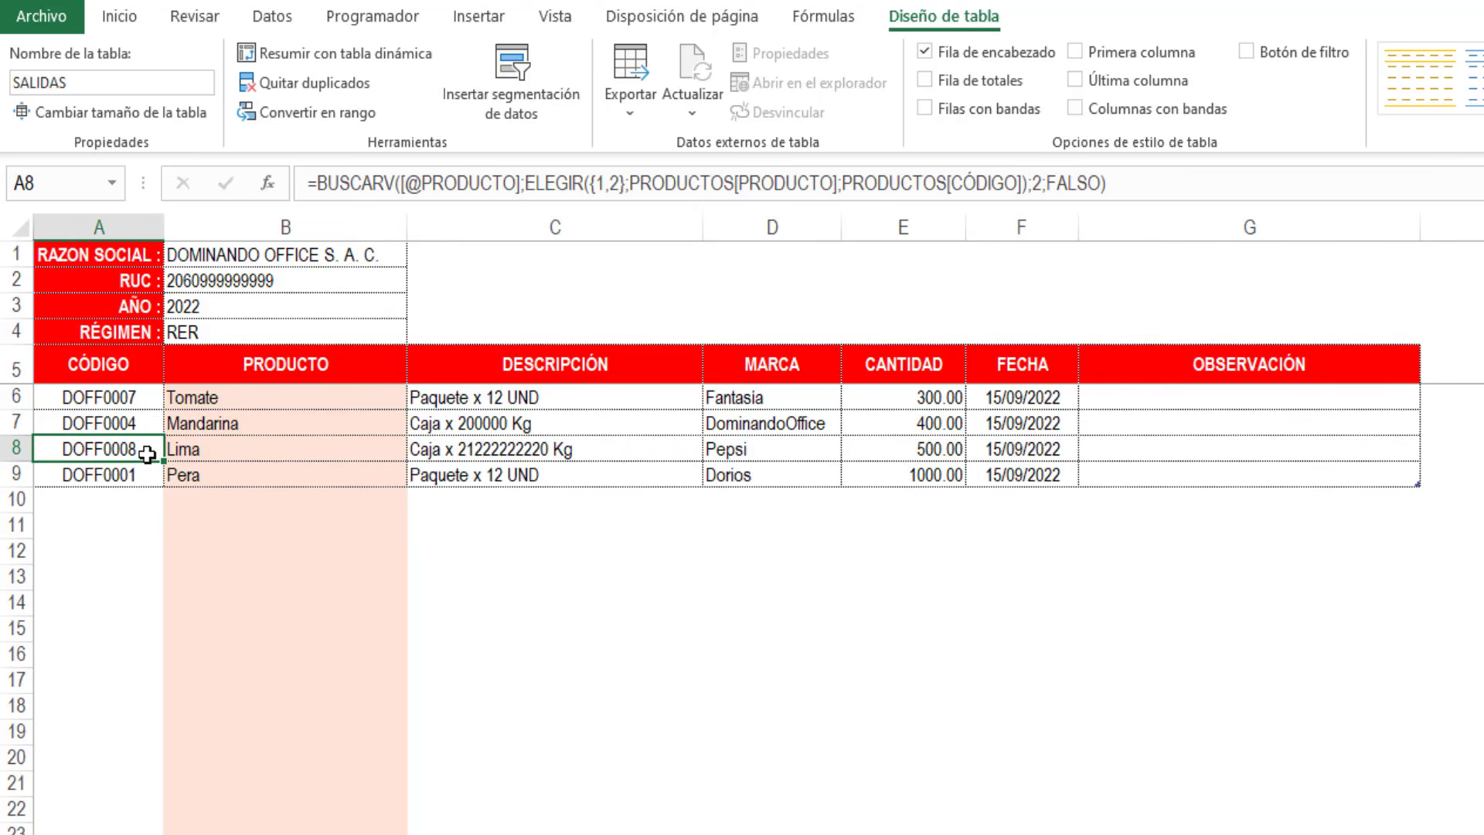
{"action": "left_click", "coordinate": [620, 440]}
{"action": "left_click", "coordinate": [895, 451]}
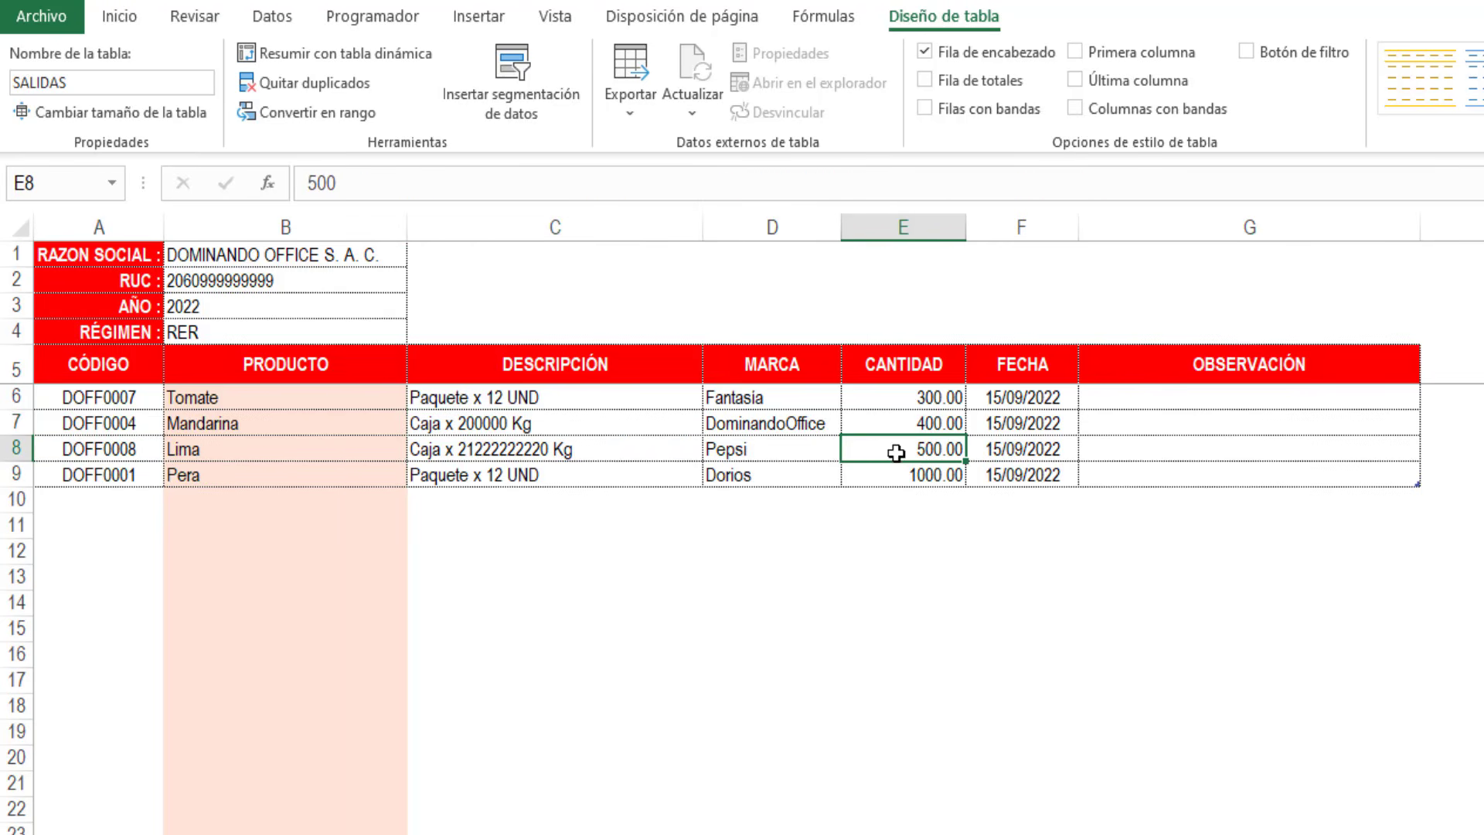
{"action": "left_click", "coordinate": [1013, 552]}
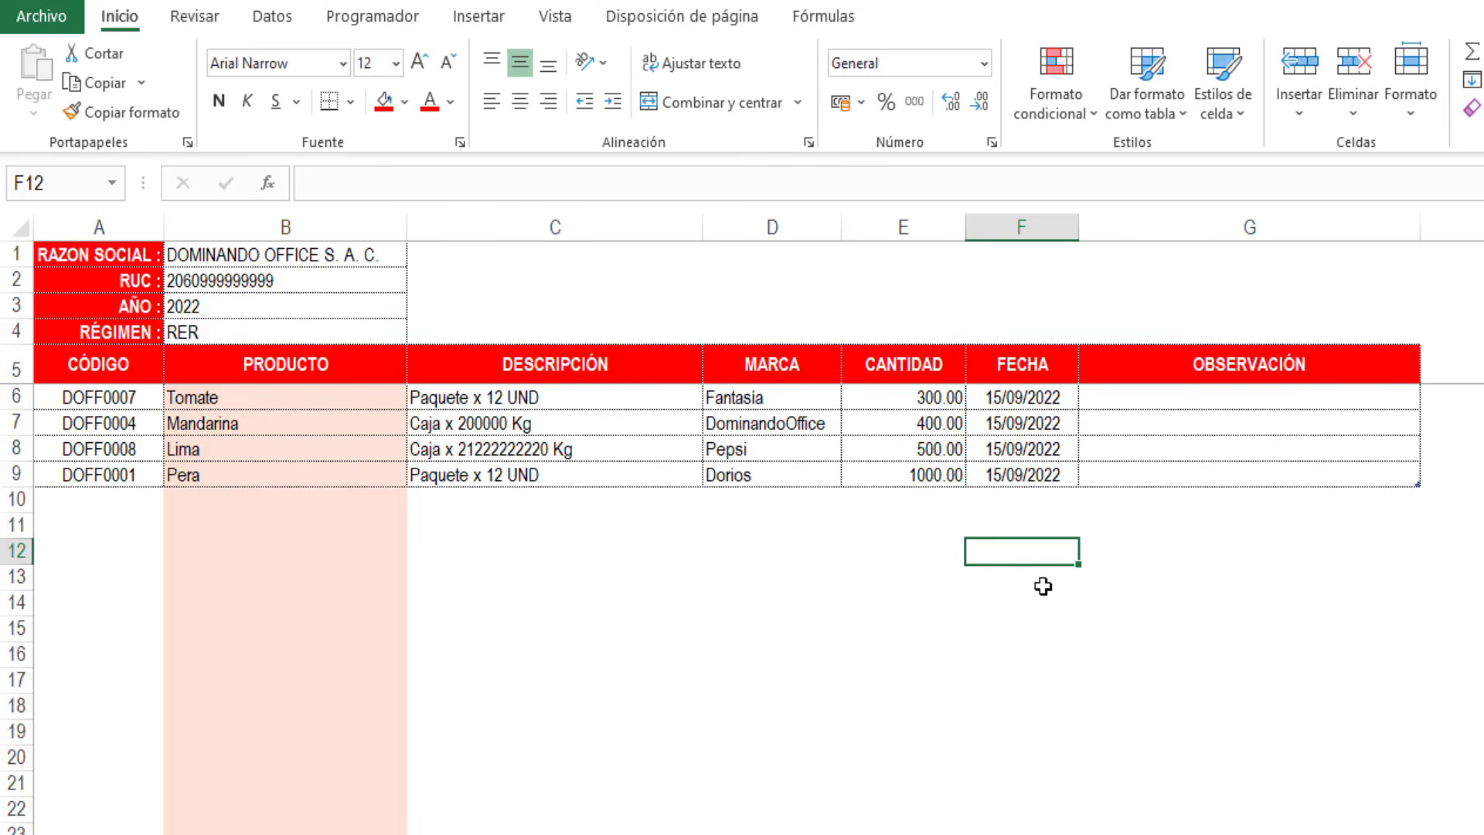
Step: Overwrite the CANTIDAD cells E6:E9 with 150, 200, 50 and 30
{"action": "left_click", "coordinate": [912, 397]}
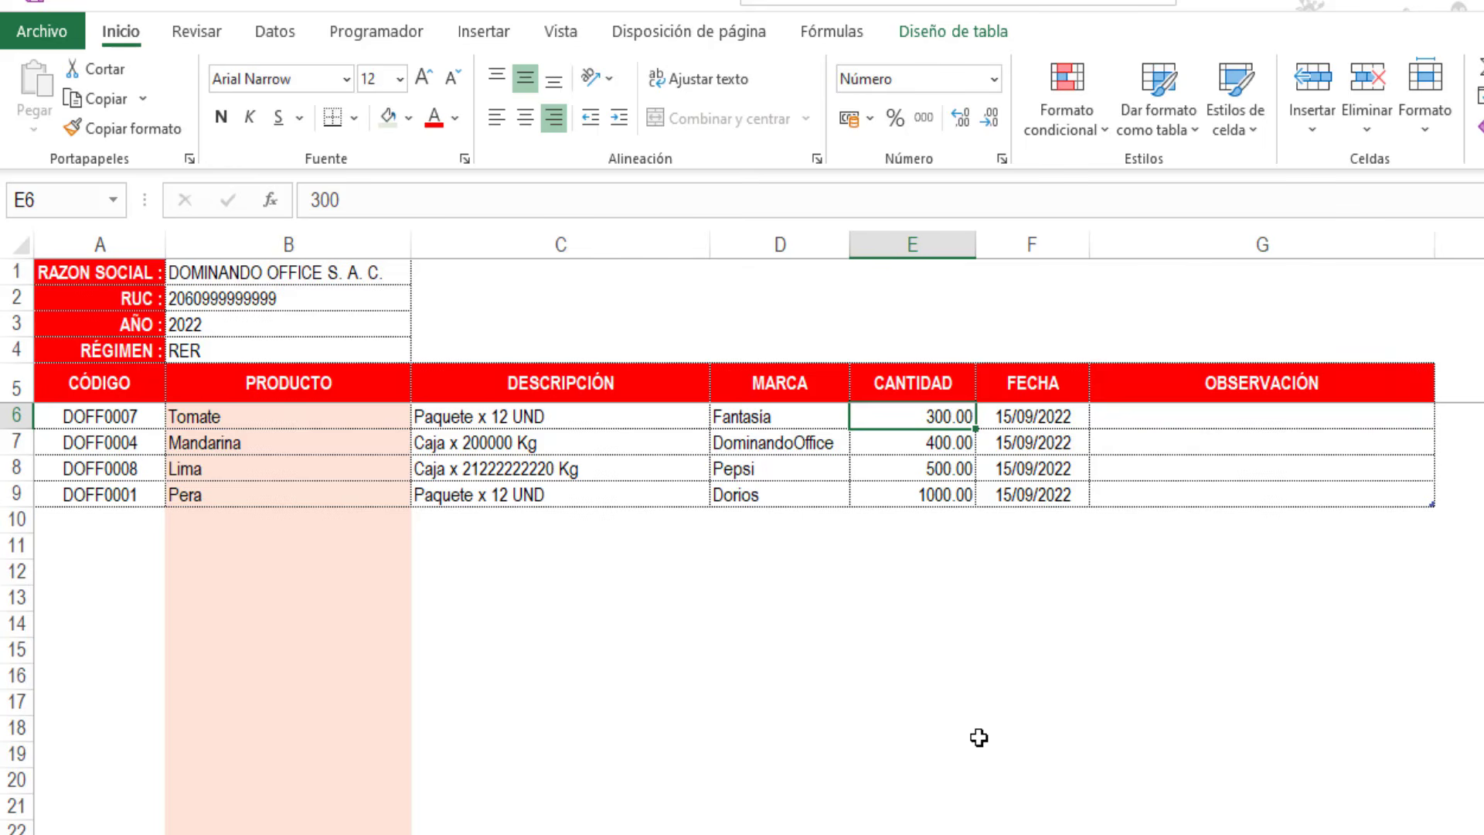
{"action": "type", "text": "150"}
{"action": "key", "text": "Return"}
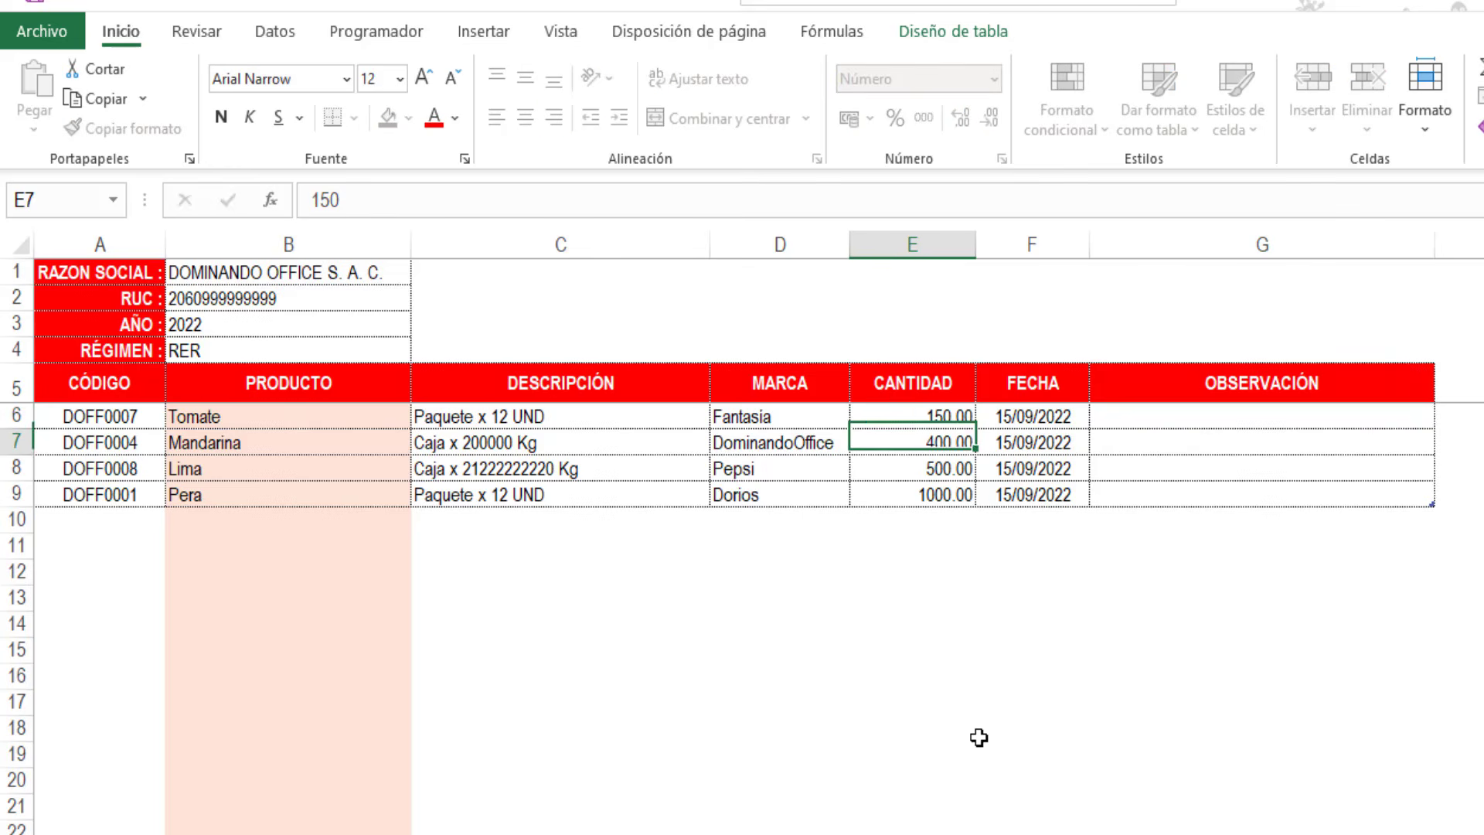
{"action": "type", "text": "200"}
{"action": "key", "text": "Return"}
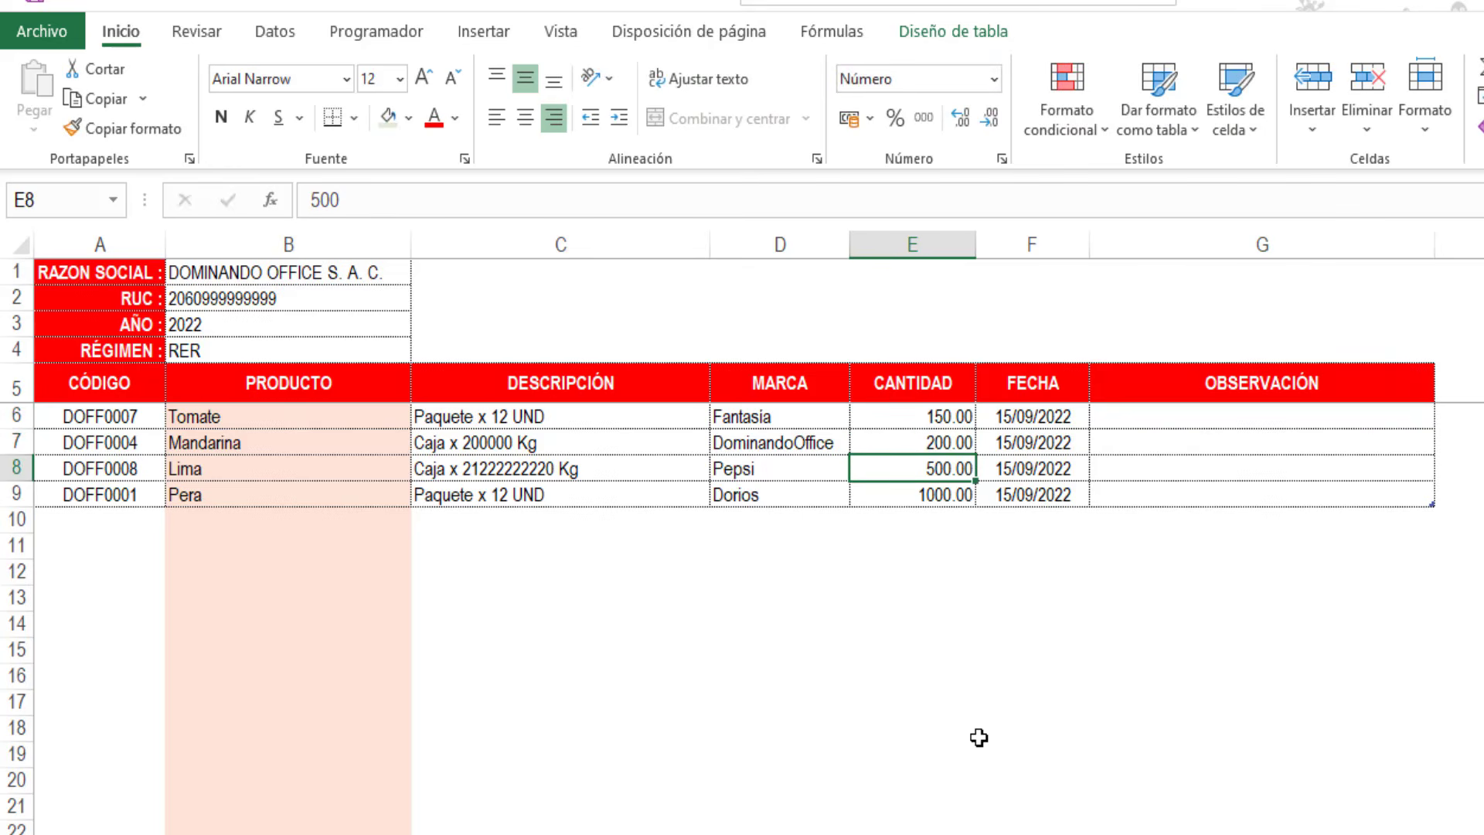
{"action": "type", "text": "50"}
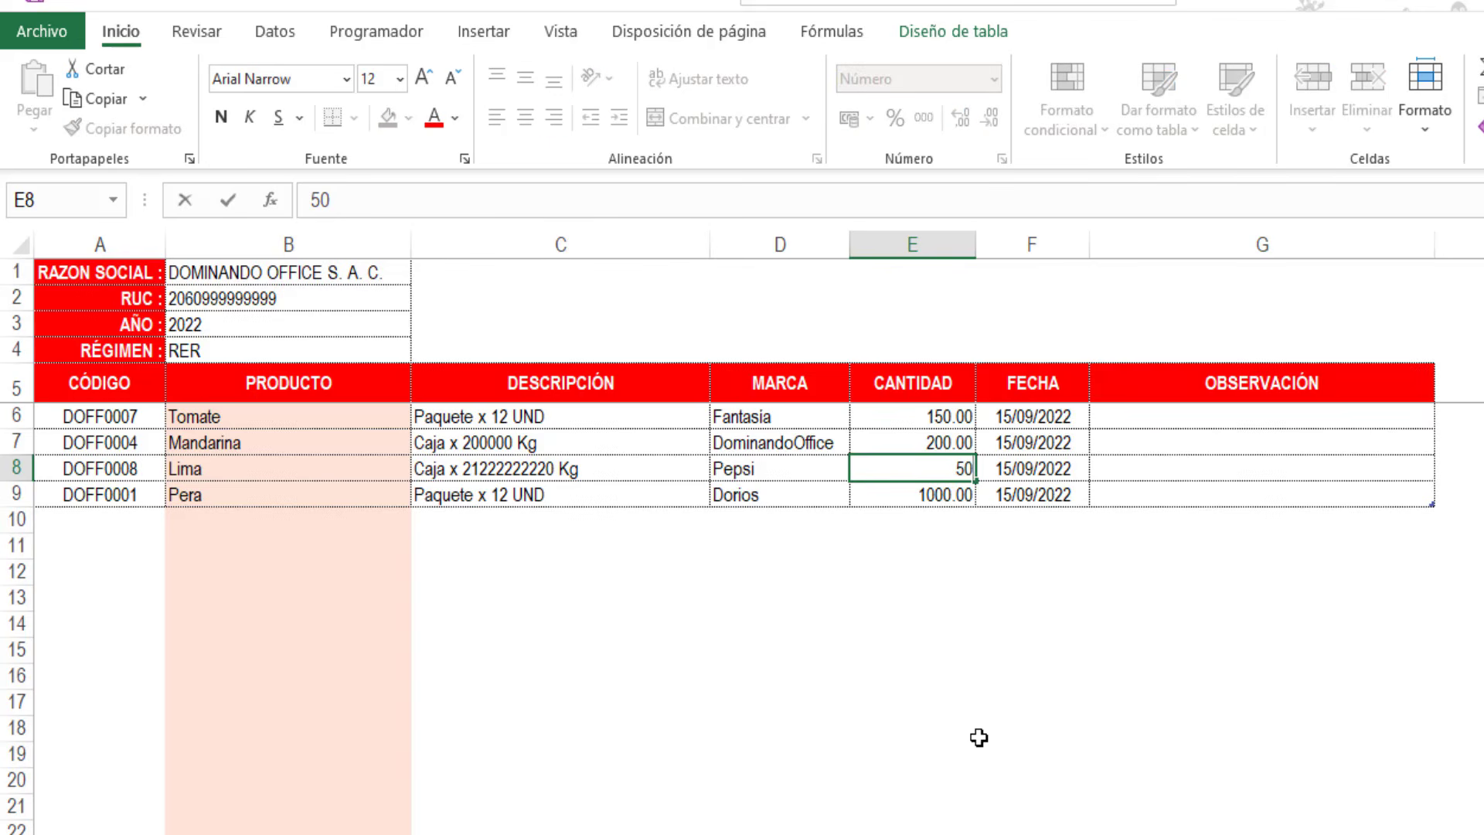
{"action": "key", "text": "Return"}
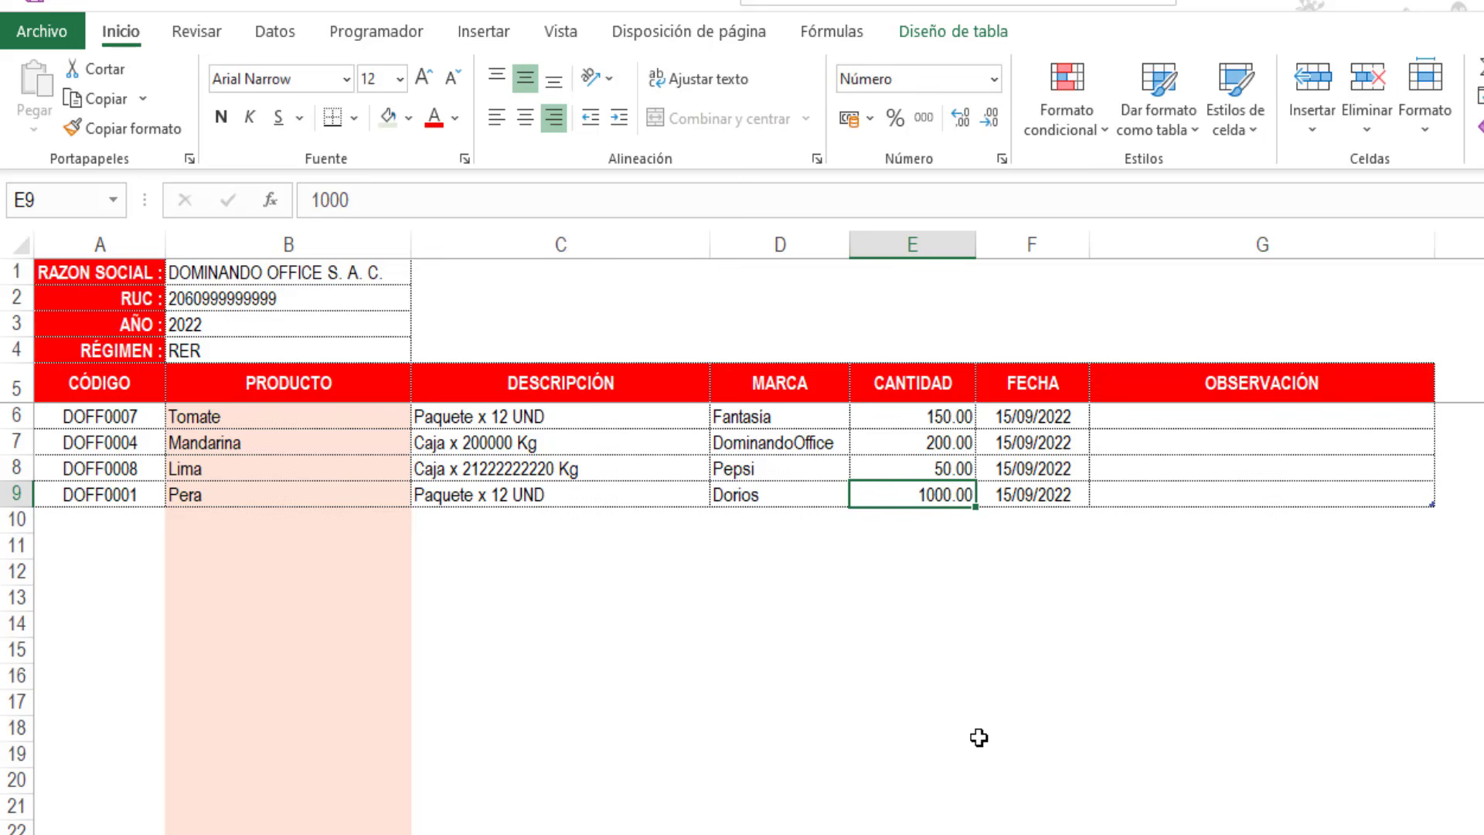
{"action": "type", "text": "30"}
{"action": "key", "text": "Return"}
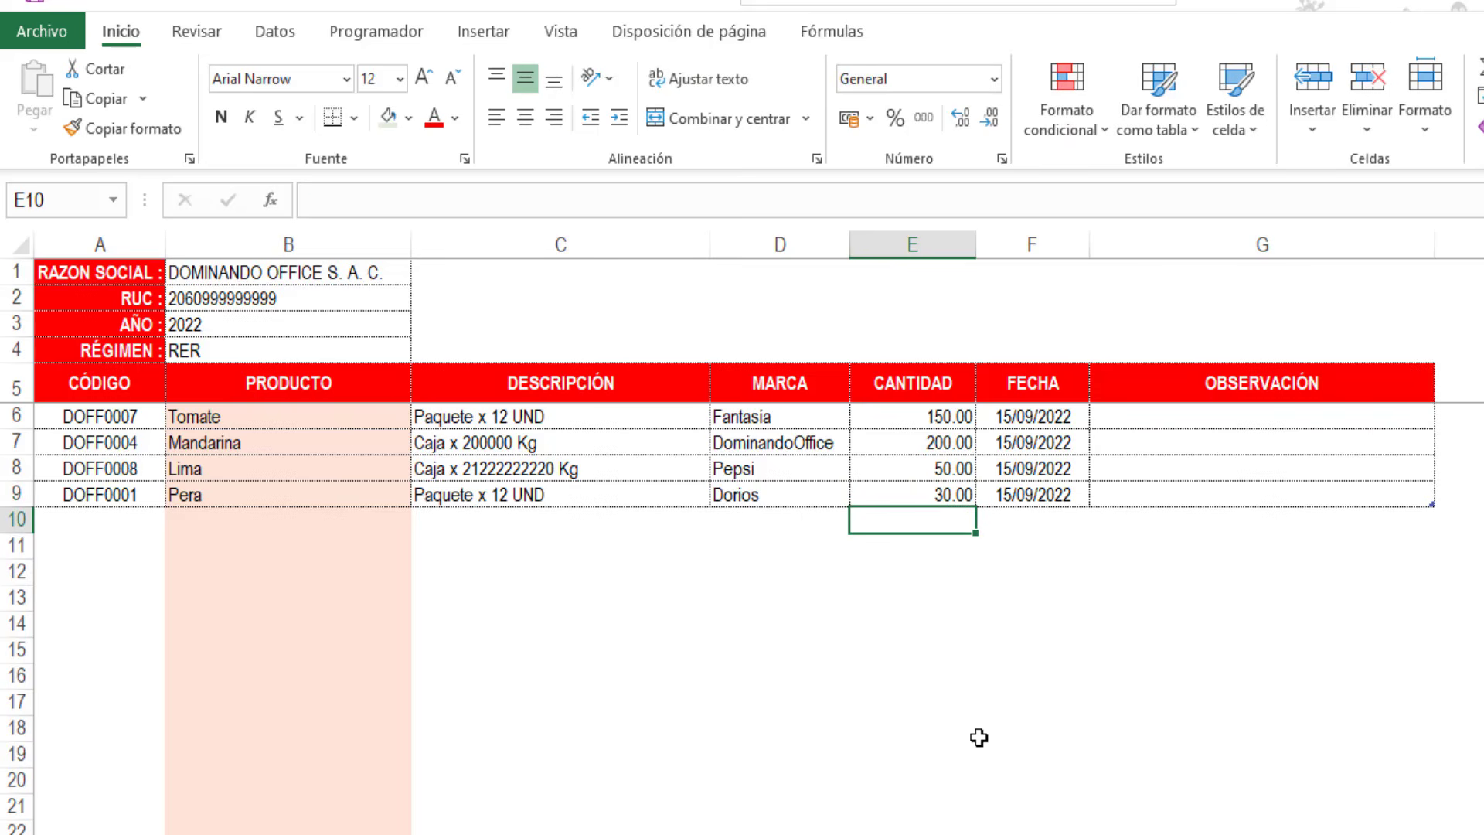
{"action": "left_click", "coordinate": [978, 737]}
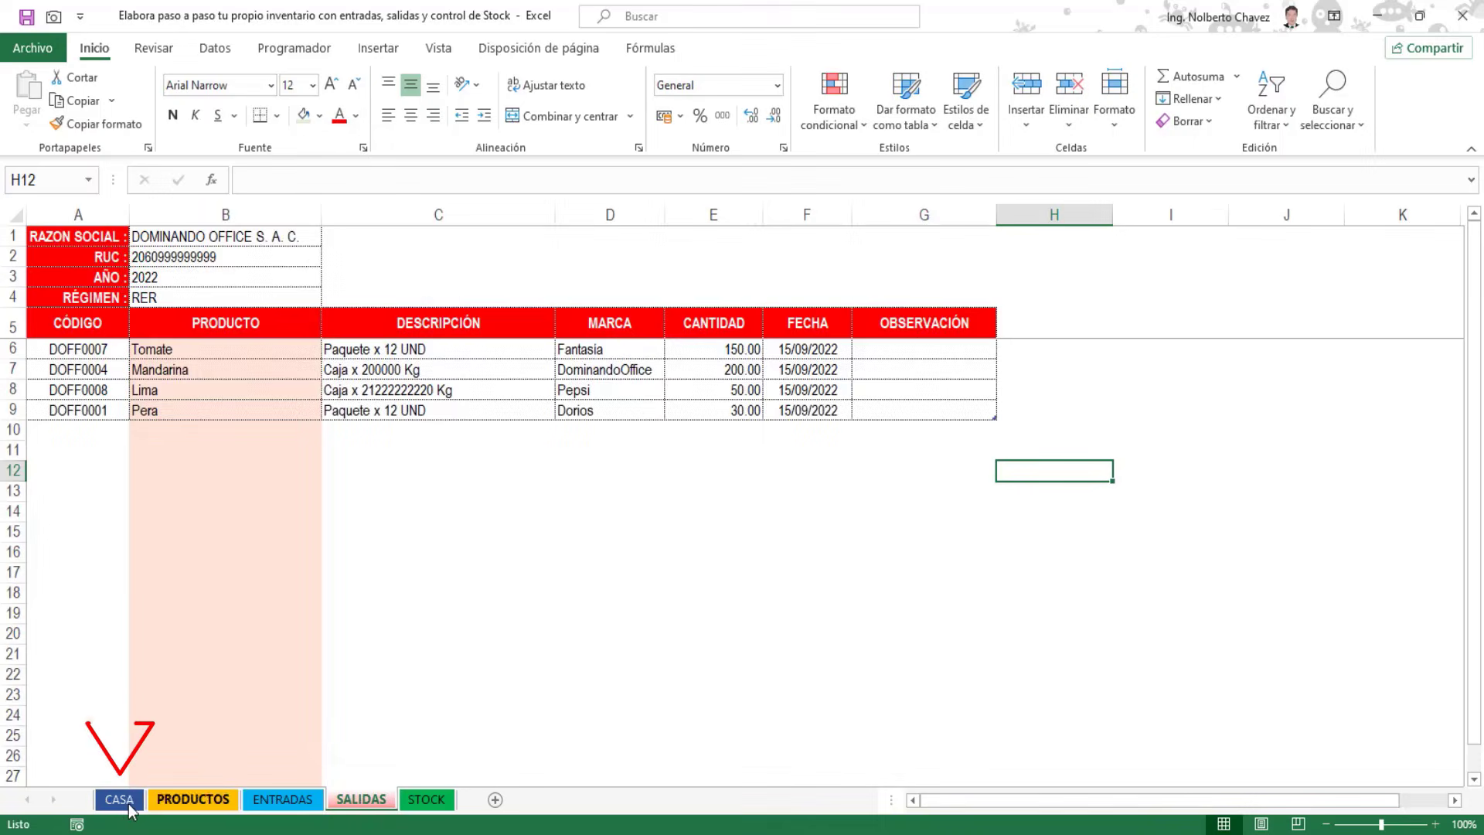
{"action": "left_click", "coordinate": [119, 803]}
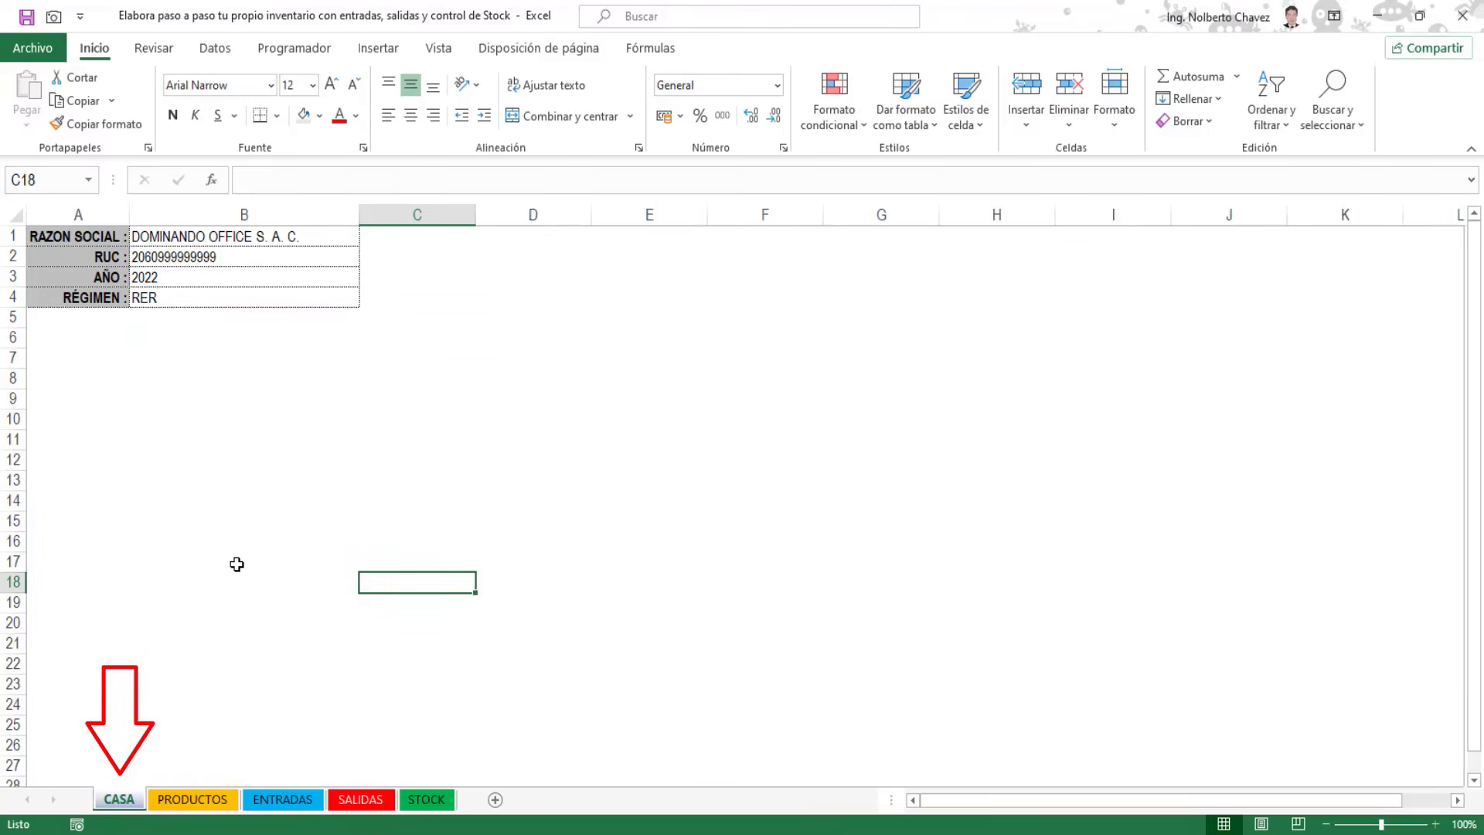
{"action": "left_click", "coordinate": [195, 800]}
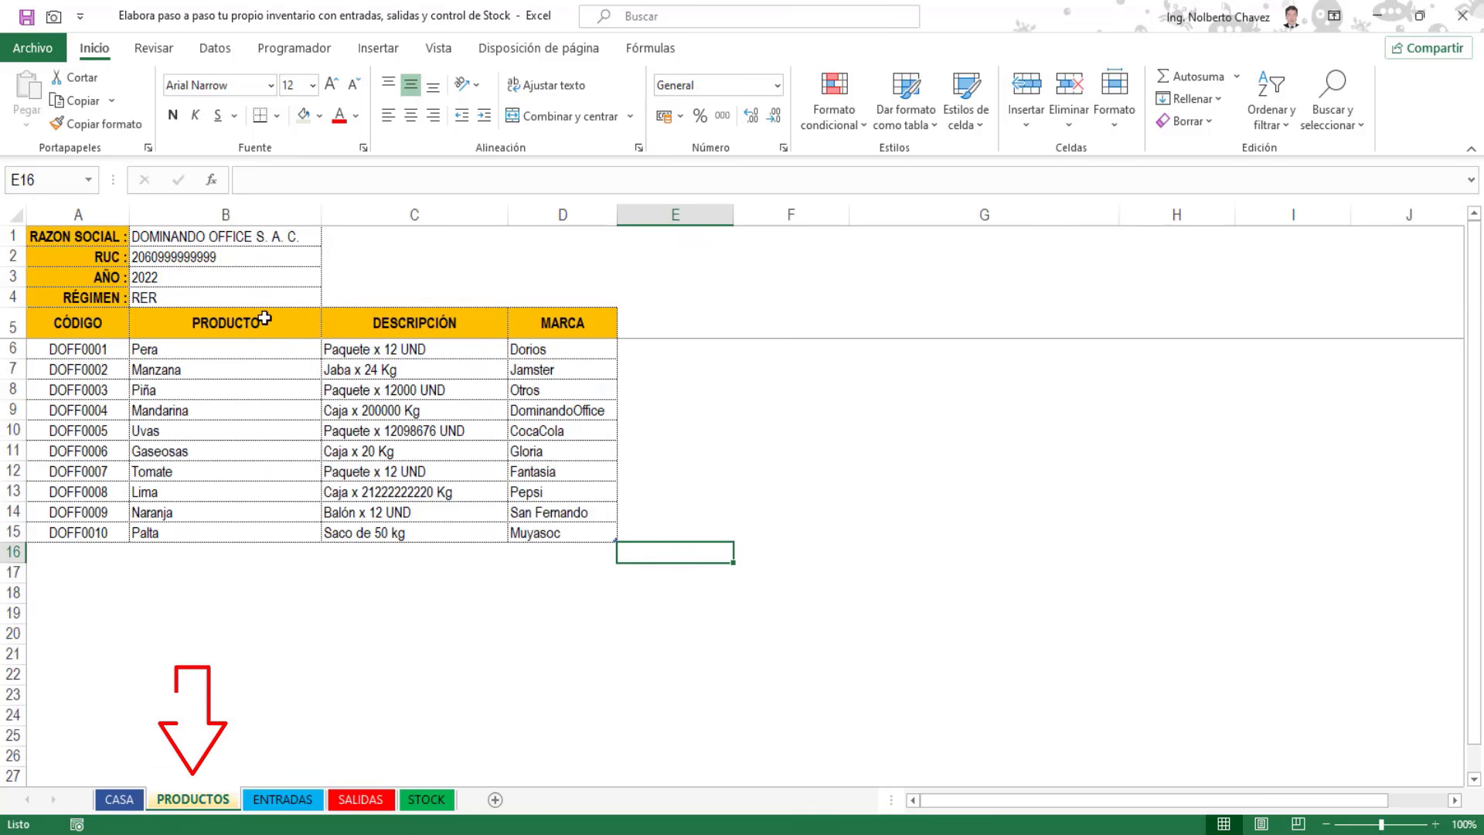
{"action": "left_click", "coordinate": [280, 799]}
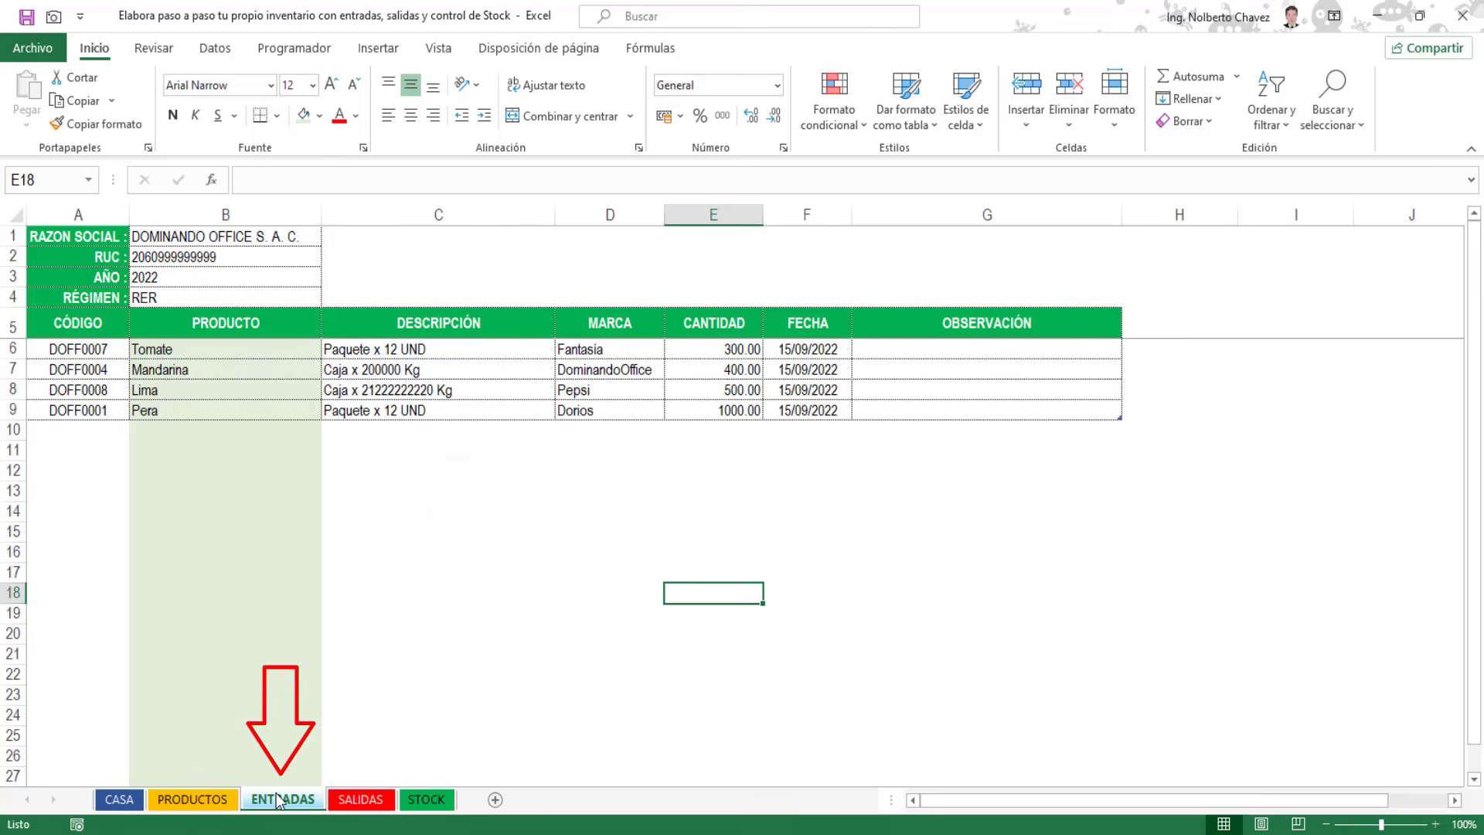
{"action": "left_click", "coordinate": [357, 802]}
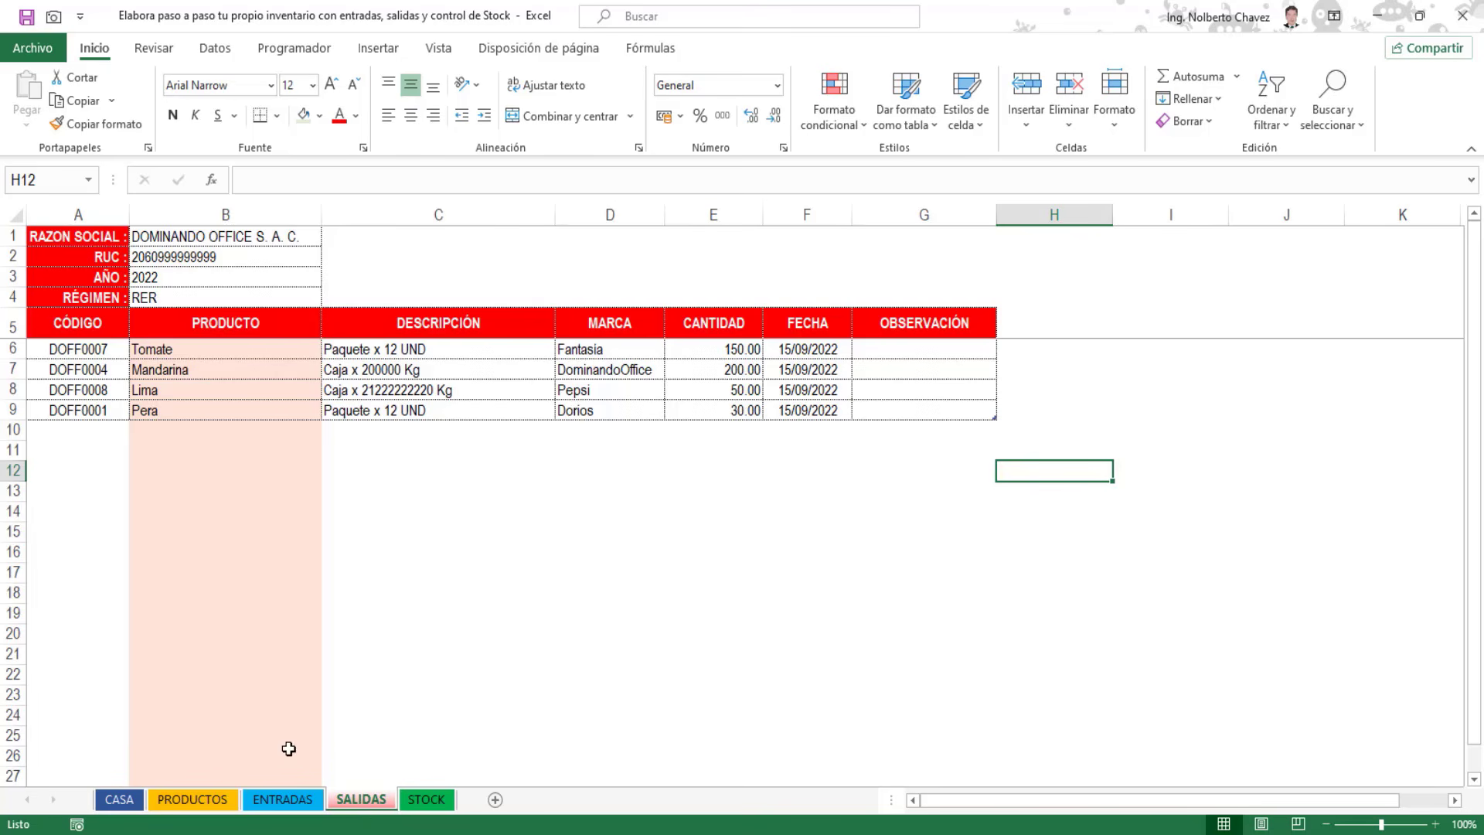
Step: Copy the entire SALIDAS sheet with Ctrl+A, Ctrl+C and paste it into the STOCK sheet
{"action": "left_click", "coordinate": [415, 480]}
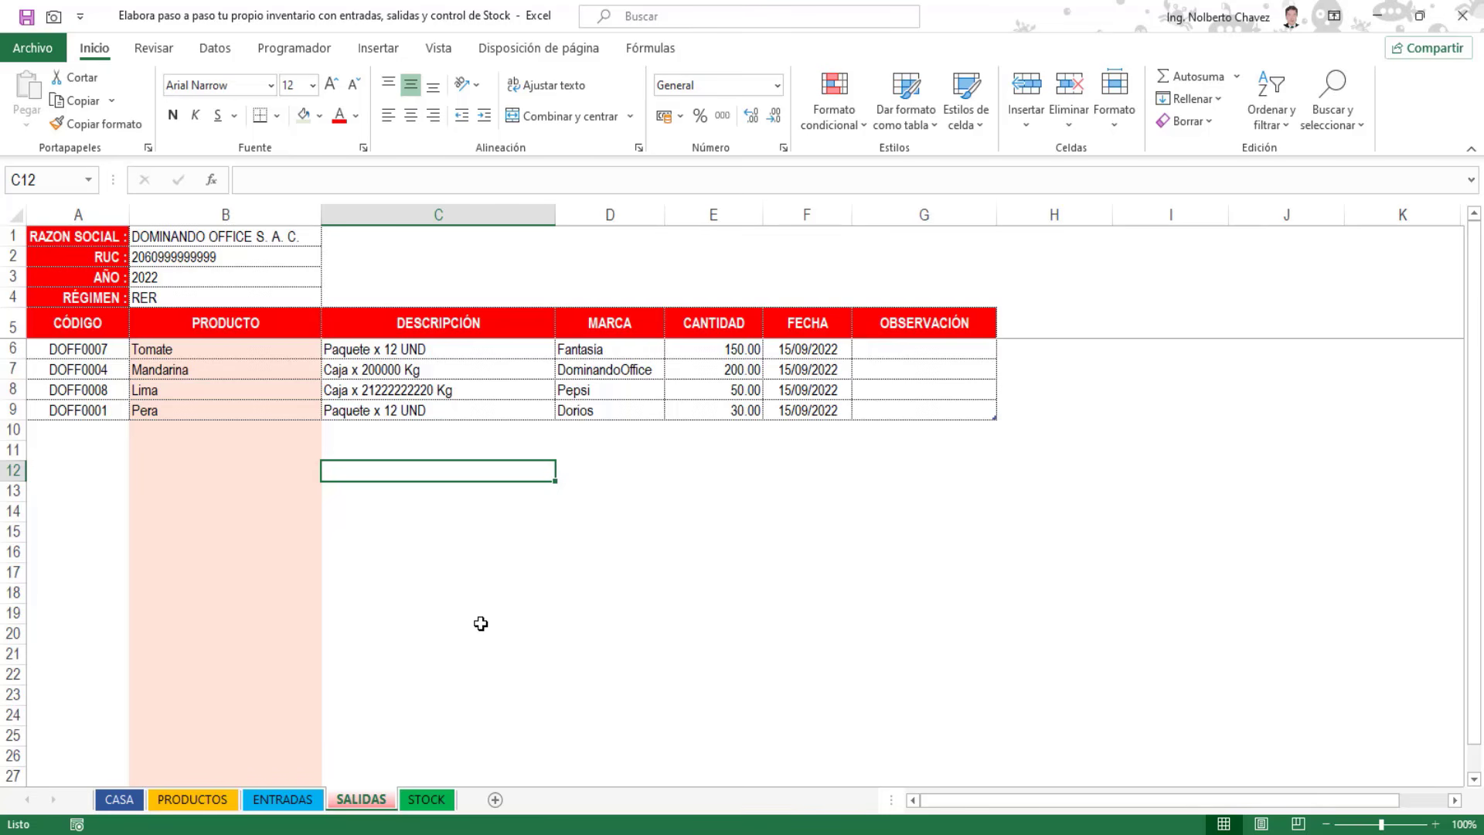
{"action": "key", "text": "ctrl+a"}
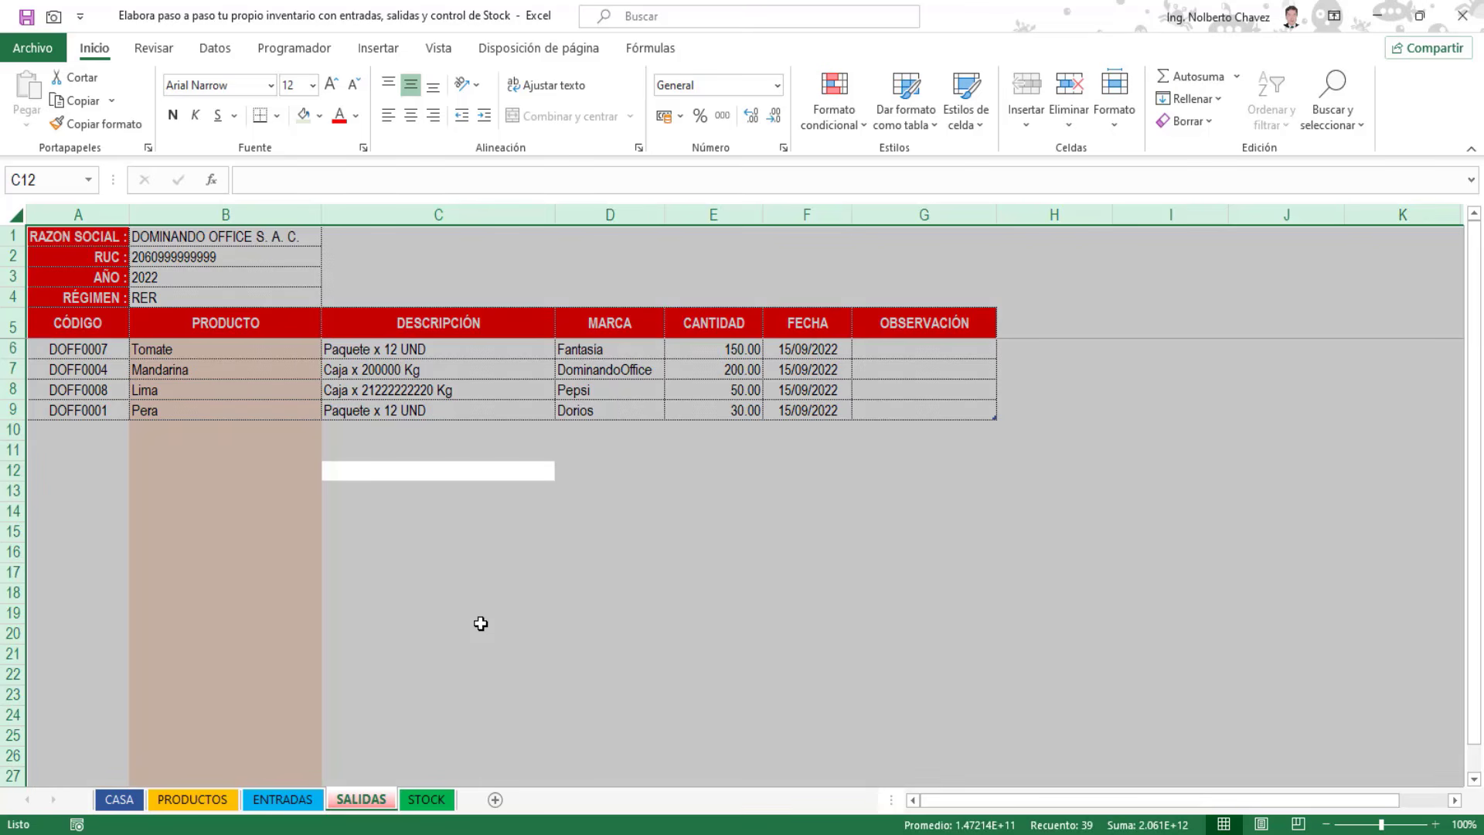
{"action": "key", "text": "ctrl+c"}
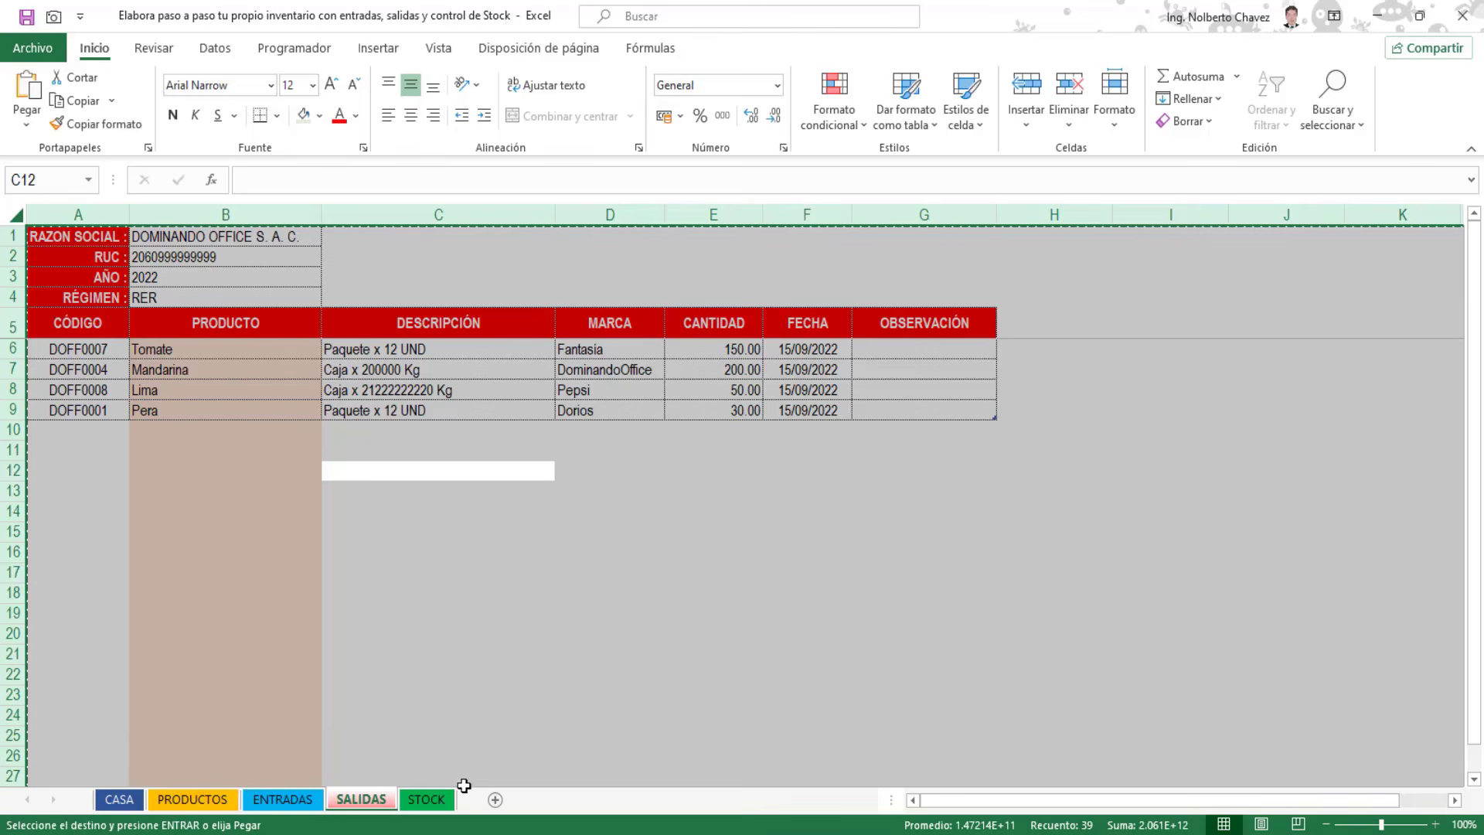
{"action": "left_click", "coordinate": [429, 799]}
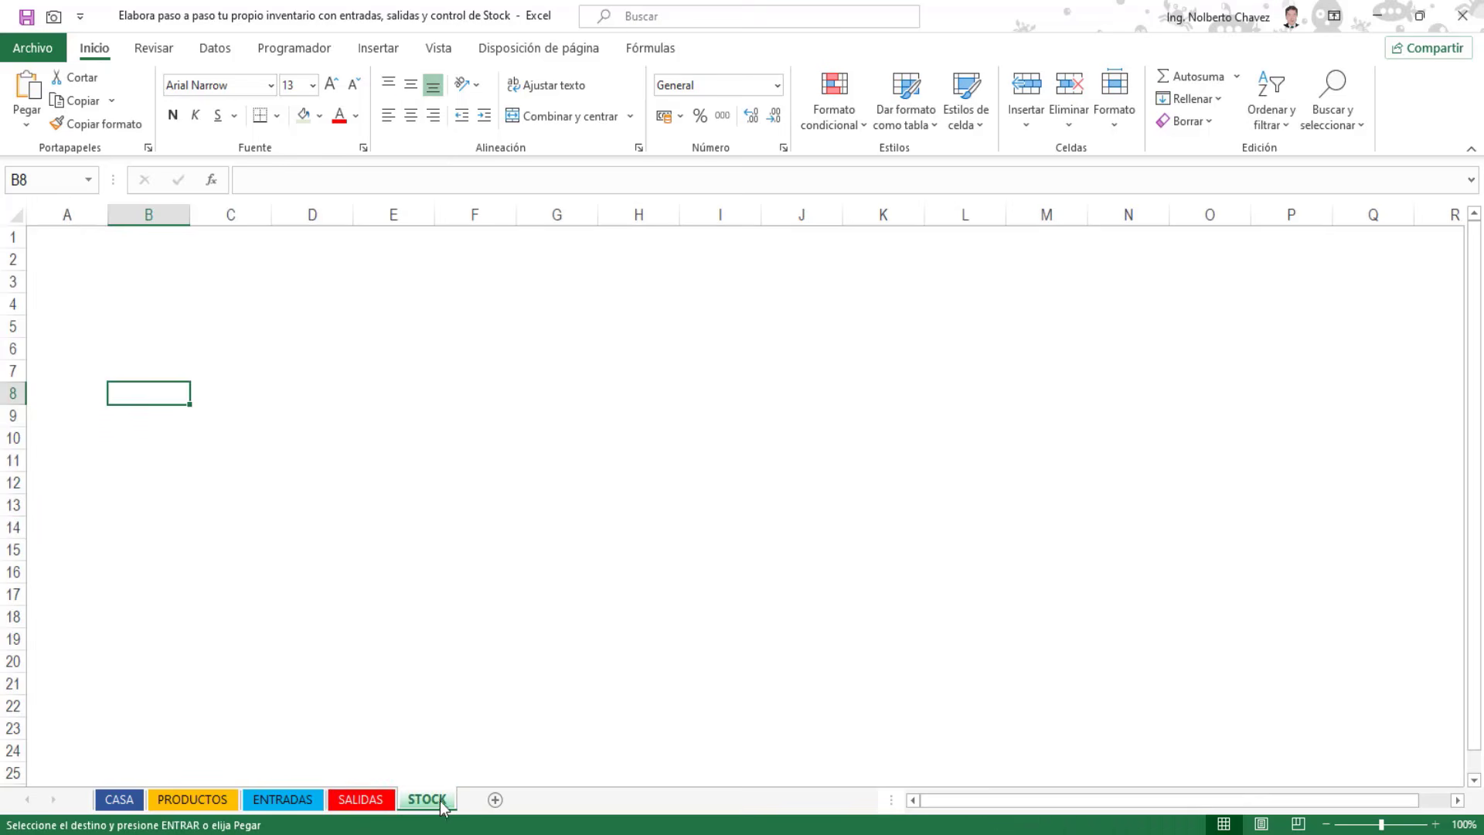
{"action": "left_click", "coordinate": [412, 393]}
{"action": "key", "text": "ctrl+a"}
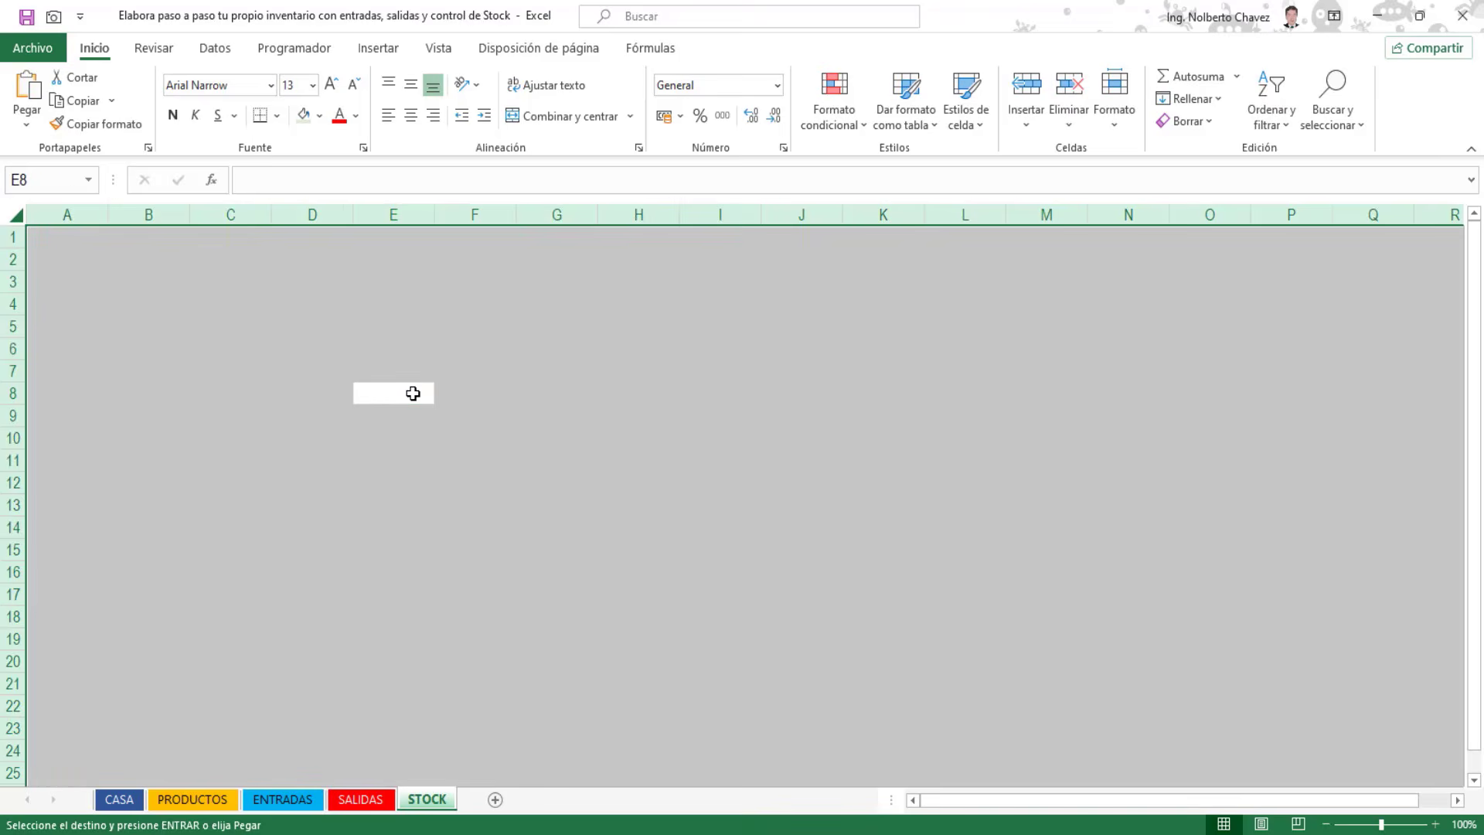
{"action": "key", "text": "ctrl+v"}
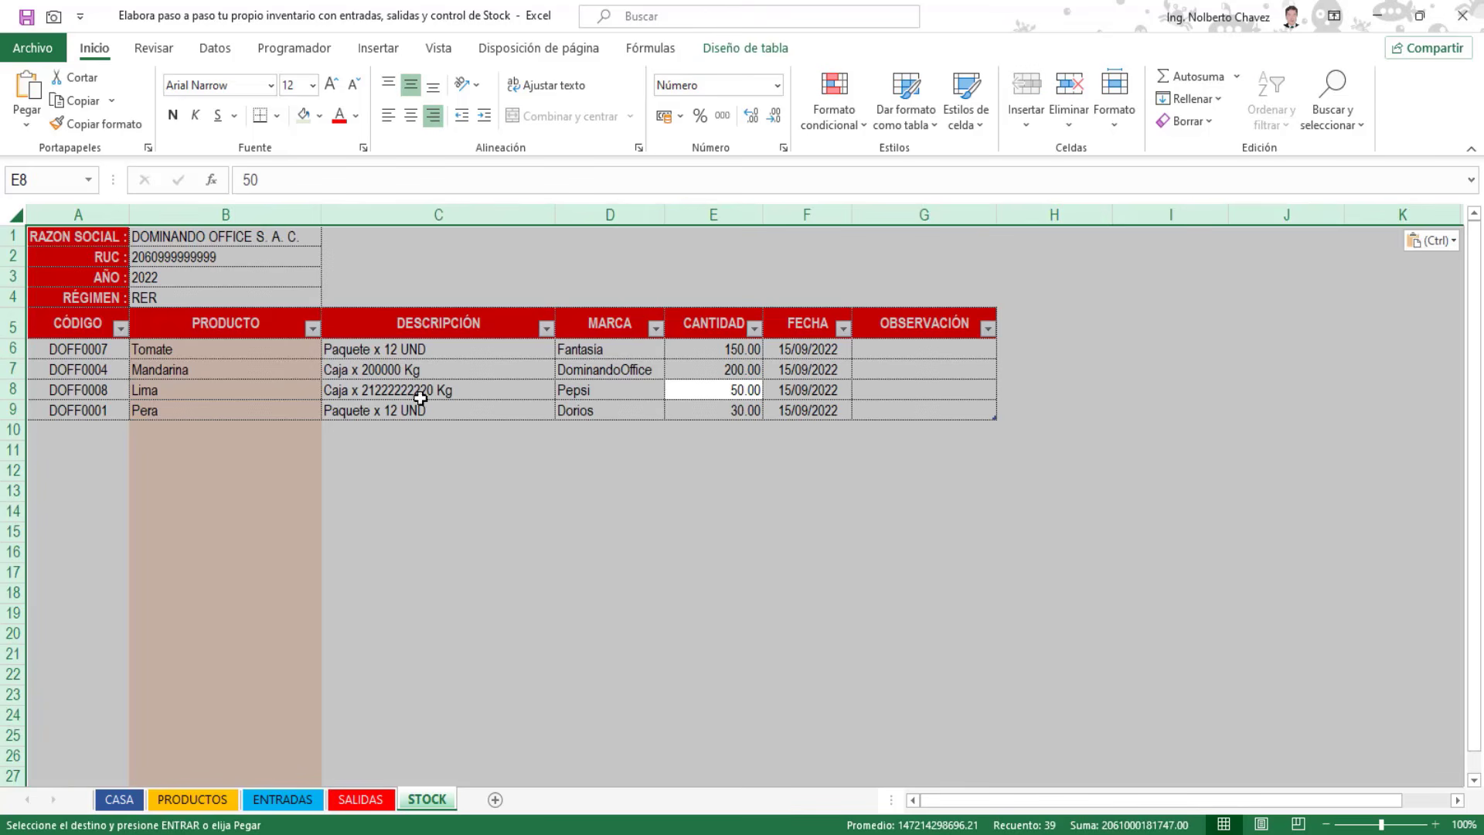
{"action": "left_click", "coordinate": [384, 369]}
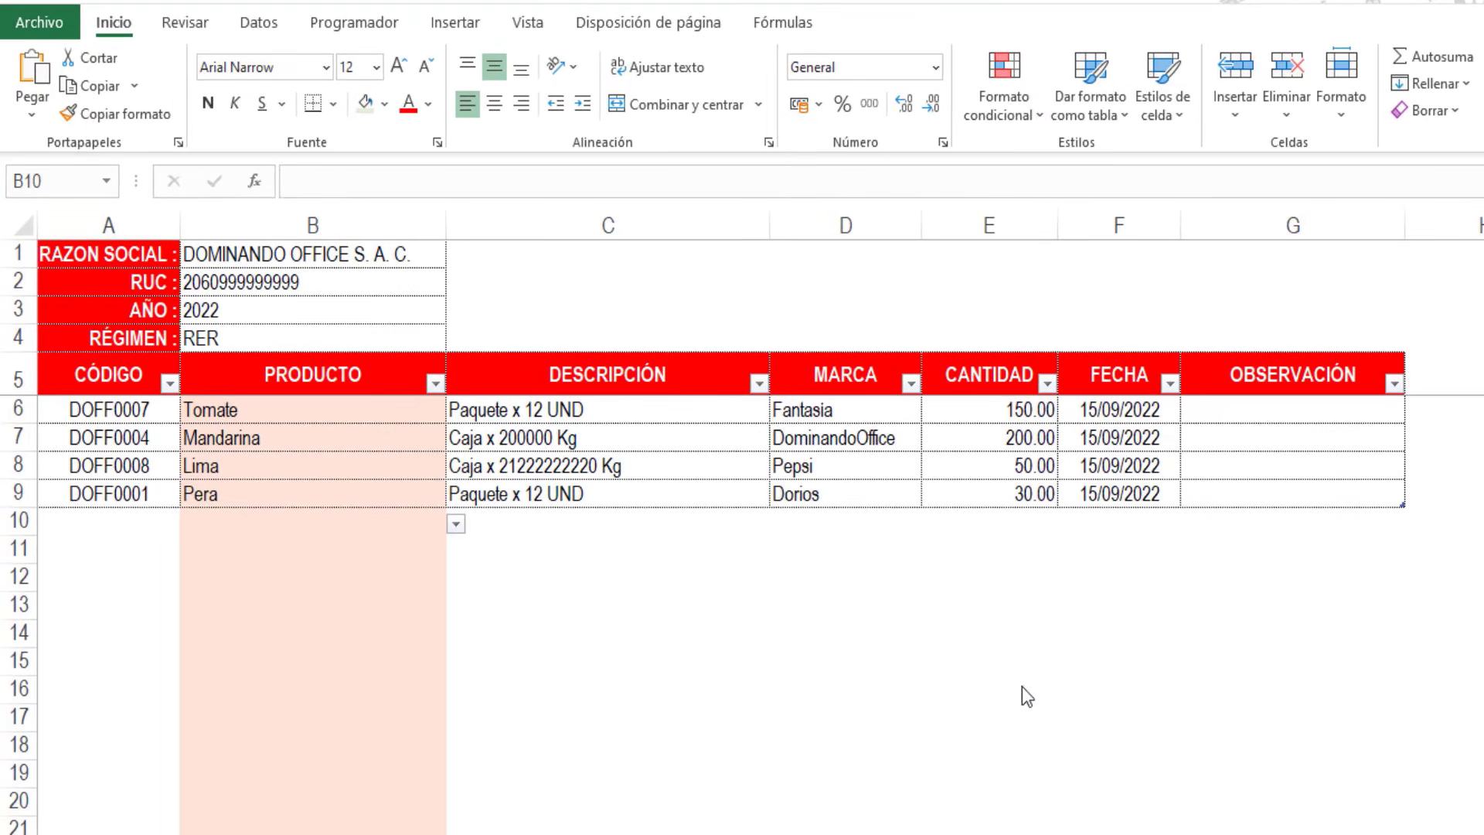
{"action": "left_click", "coordinate": [1020, 680]}
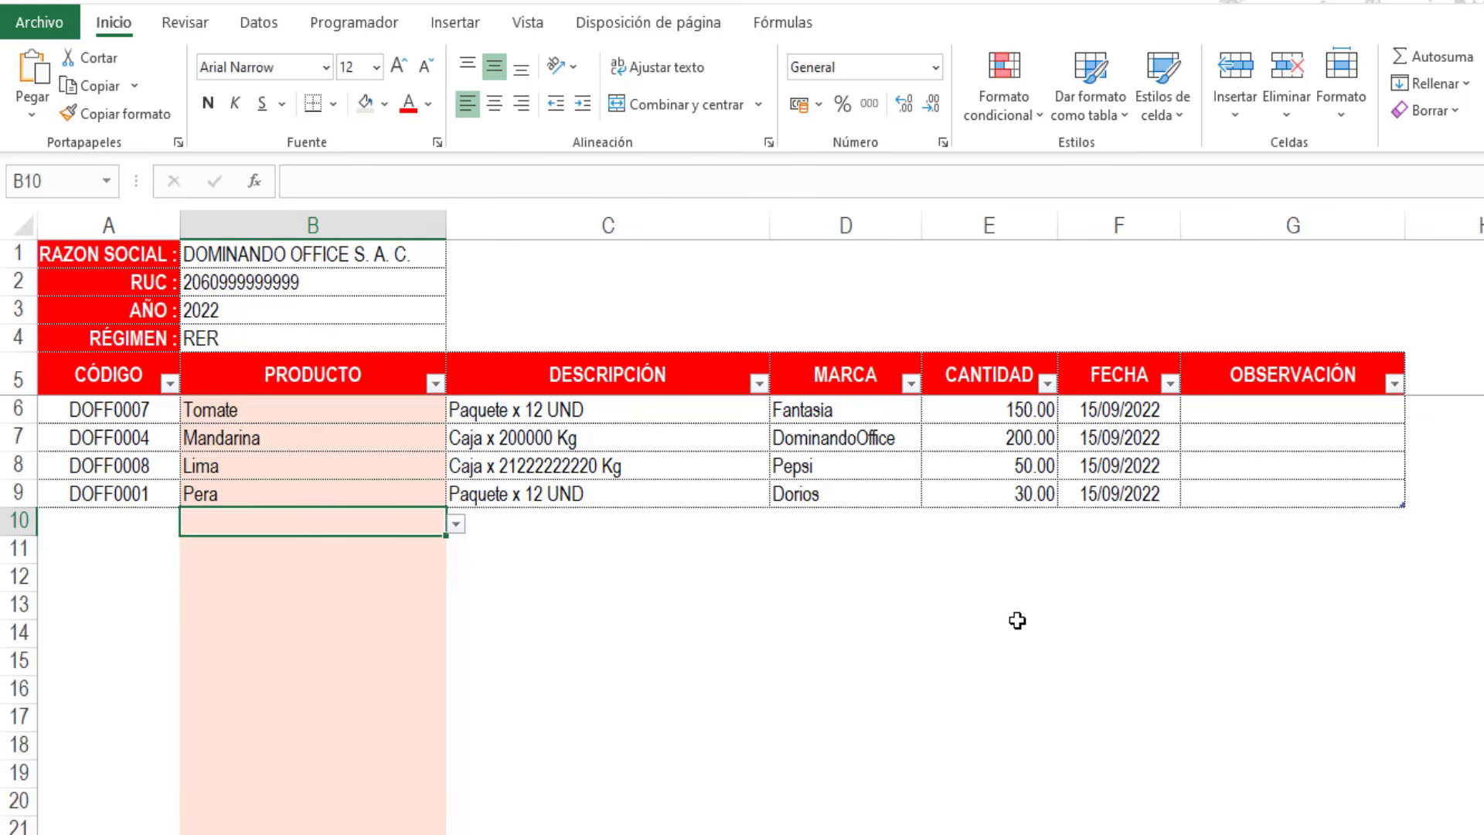
Step: Rename headers E5 to G5 as ENTRADAS, SALIDAS and STOCK
{"action": "left_click", "coordinate": [979, 377]}
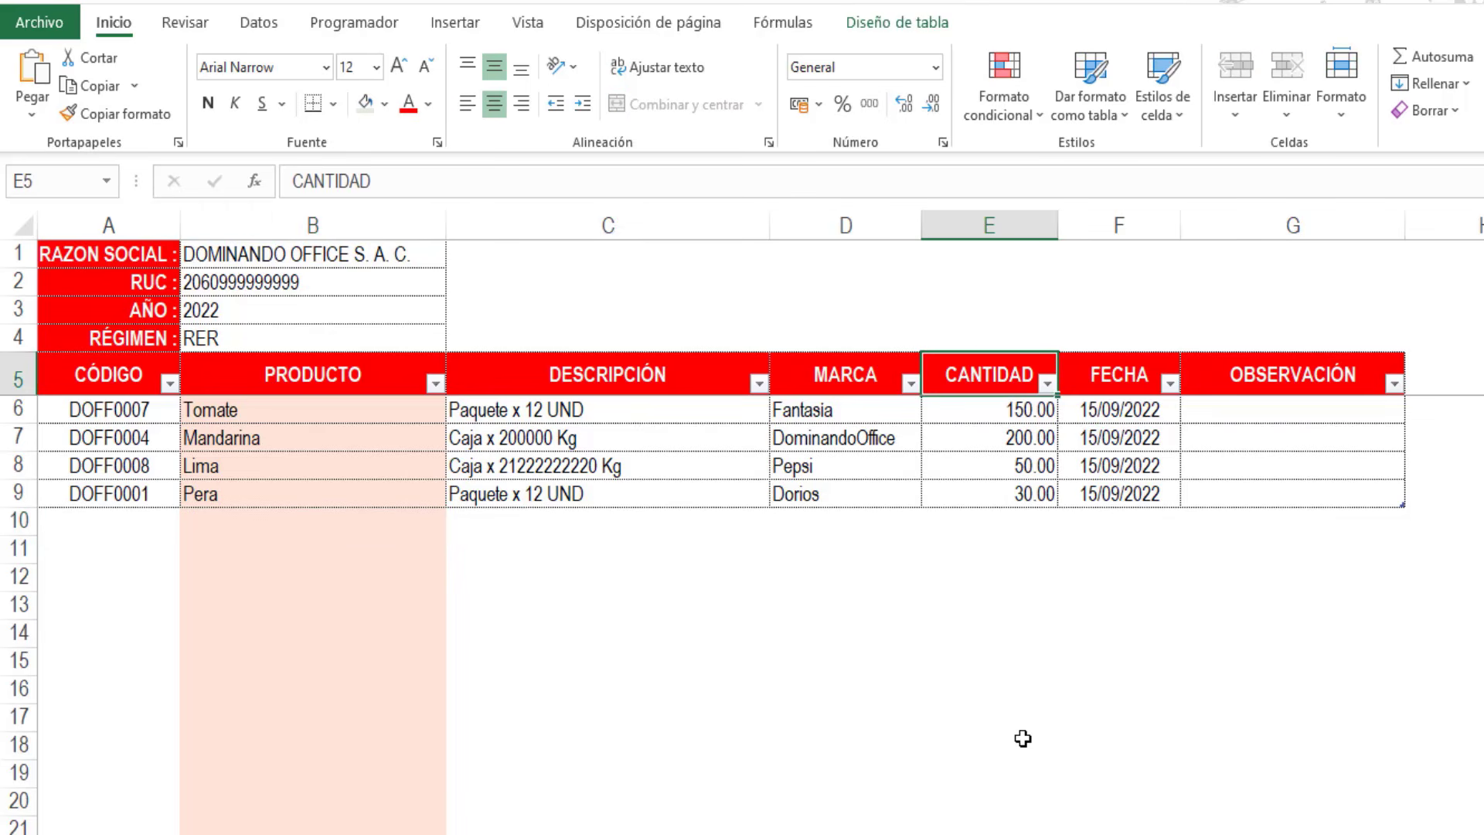
{"action": "type", "text": "ENTRADAS"}
{"action": "key", "text": "Tab"}
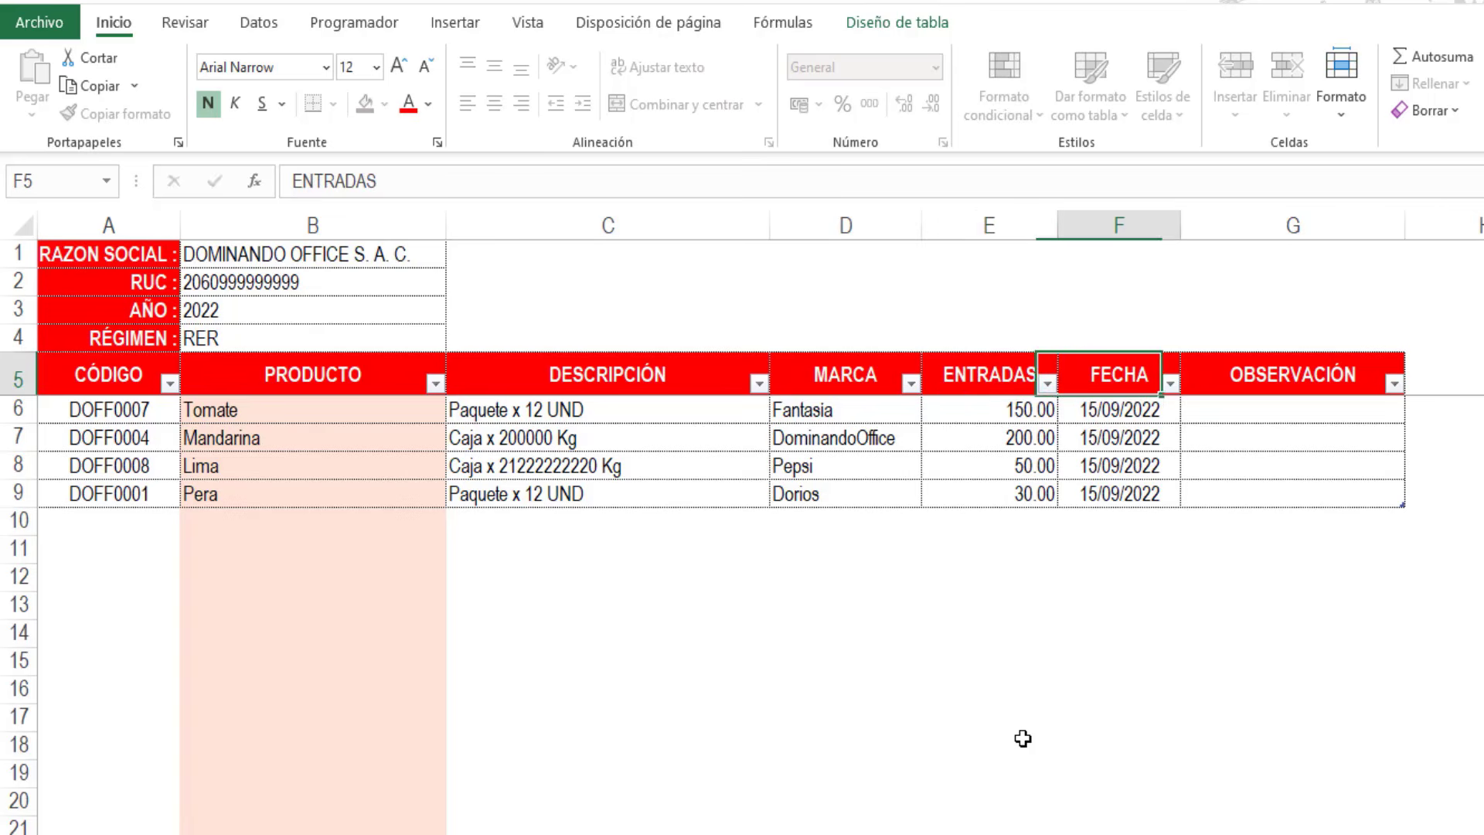
{"action": "type", "text": "WS"}
{"action": "key", "text": "BackSpace"}
{"action": "key", "text": "BackSpace"}
{"action": "type", "text": "SALIDAS"}
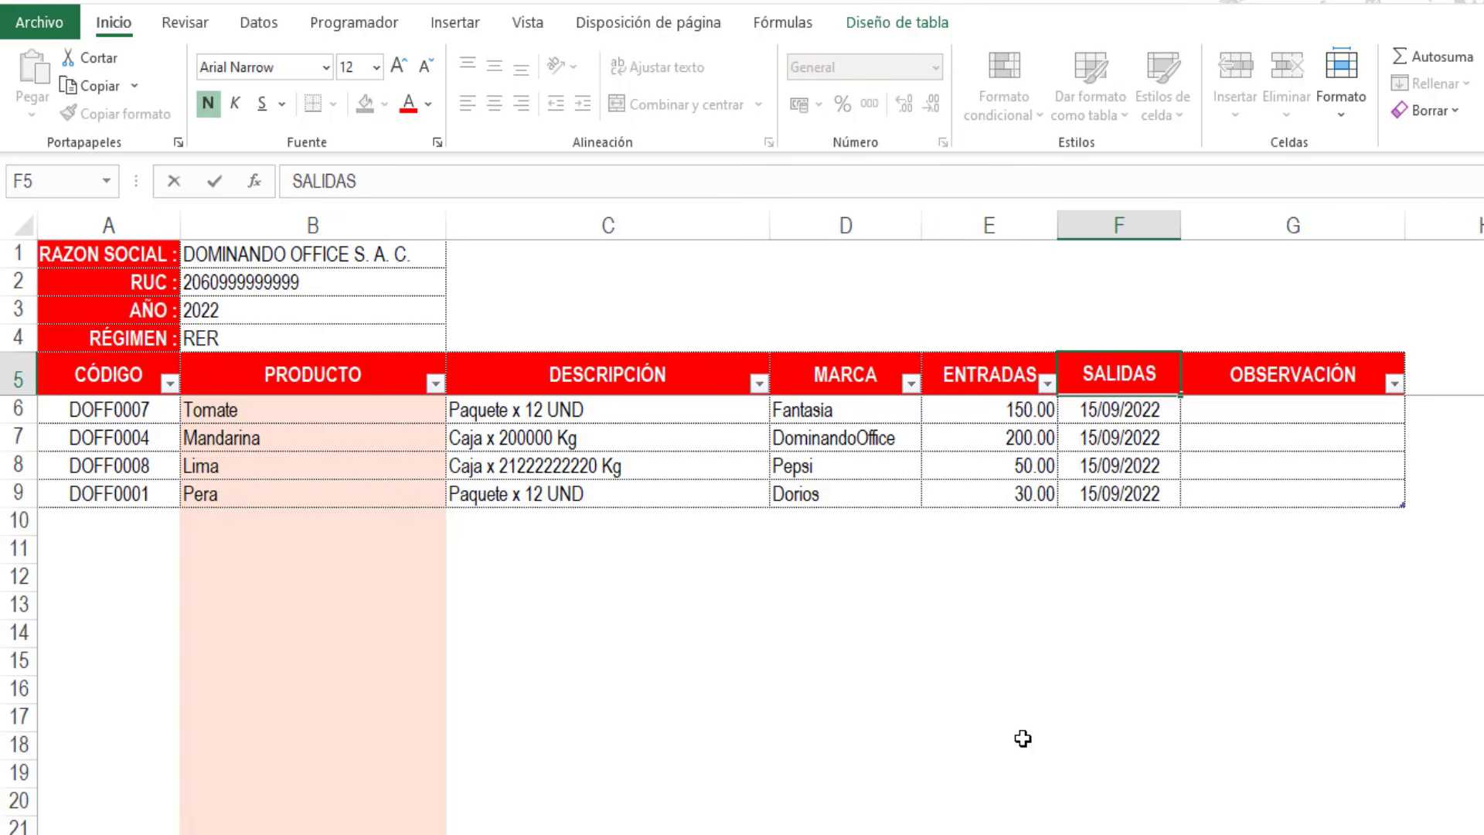
{"action": "key", "text": "Tab"}
{"action": "type", "text": "ST"}
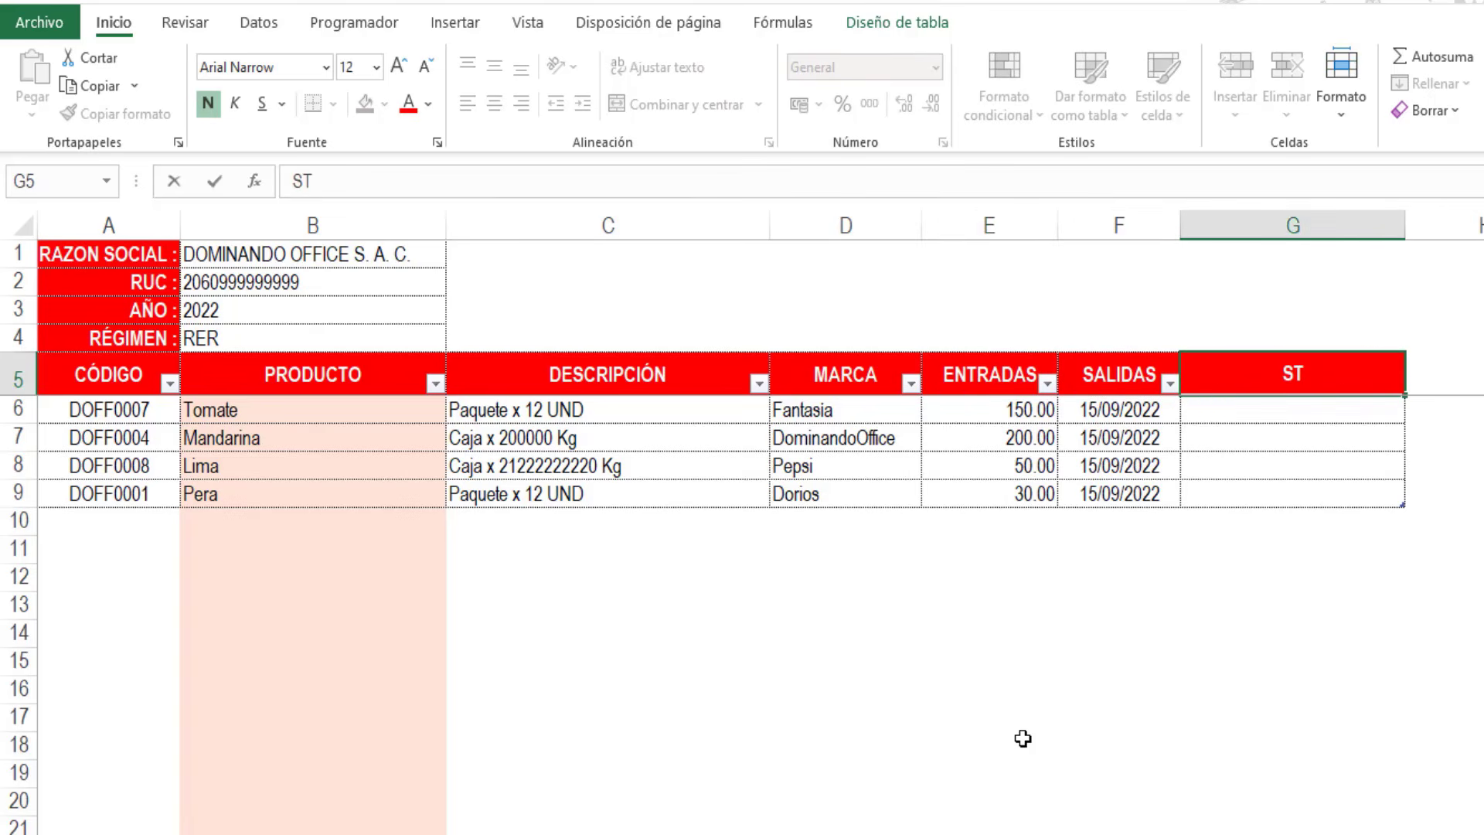
{"action": "type", "text": "OCK"}
{"action": "key", "text": "Return"}
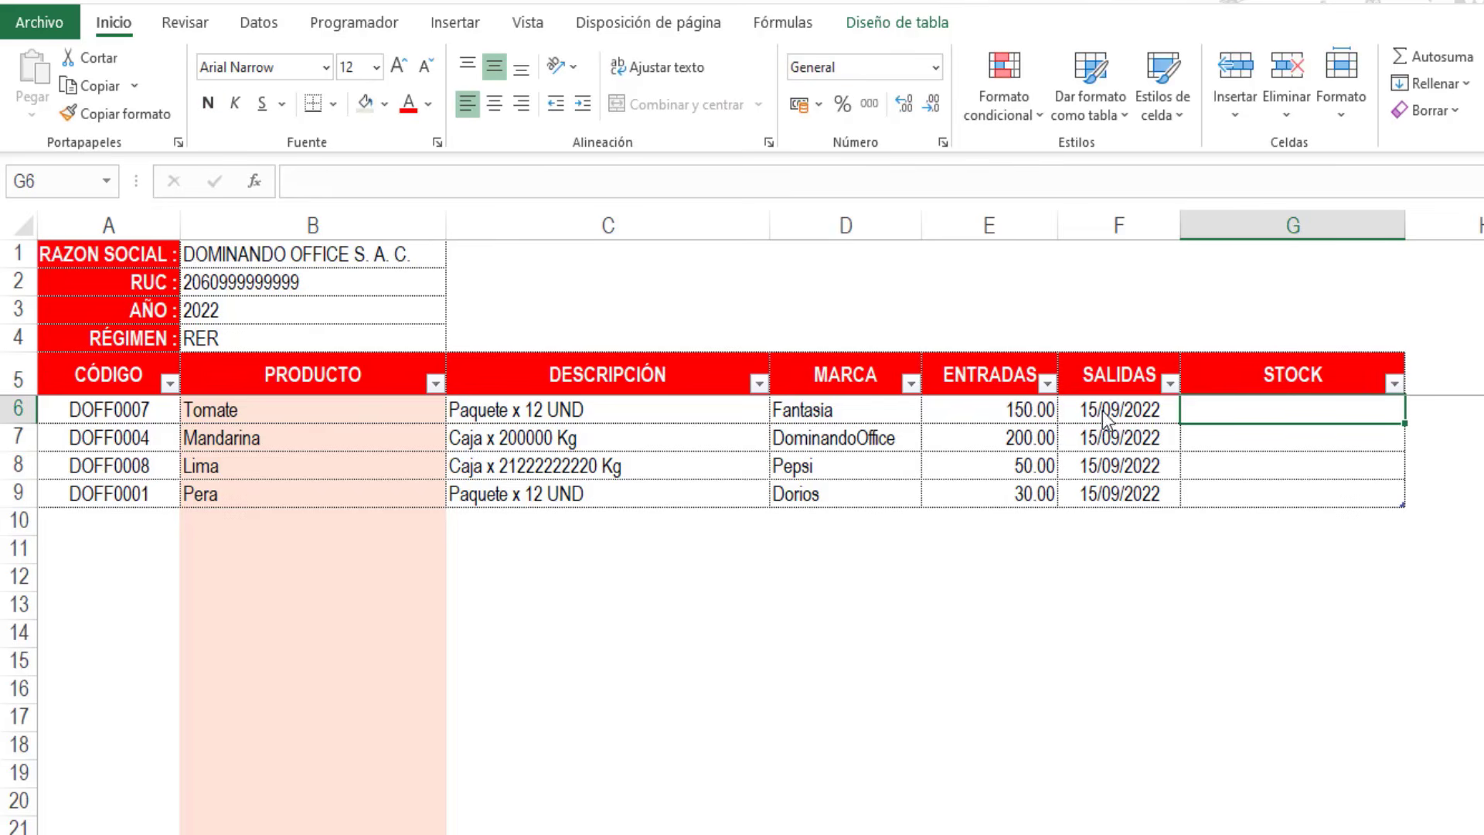
Step: Fill the ENTRADAS, SALIDAS and STOCK headers blue, red and green
{"action": "left_click", "coordinate": [975, 376]}
{"action": "left_click", "coordinate": [384, 104]}
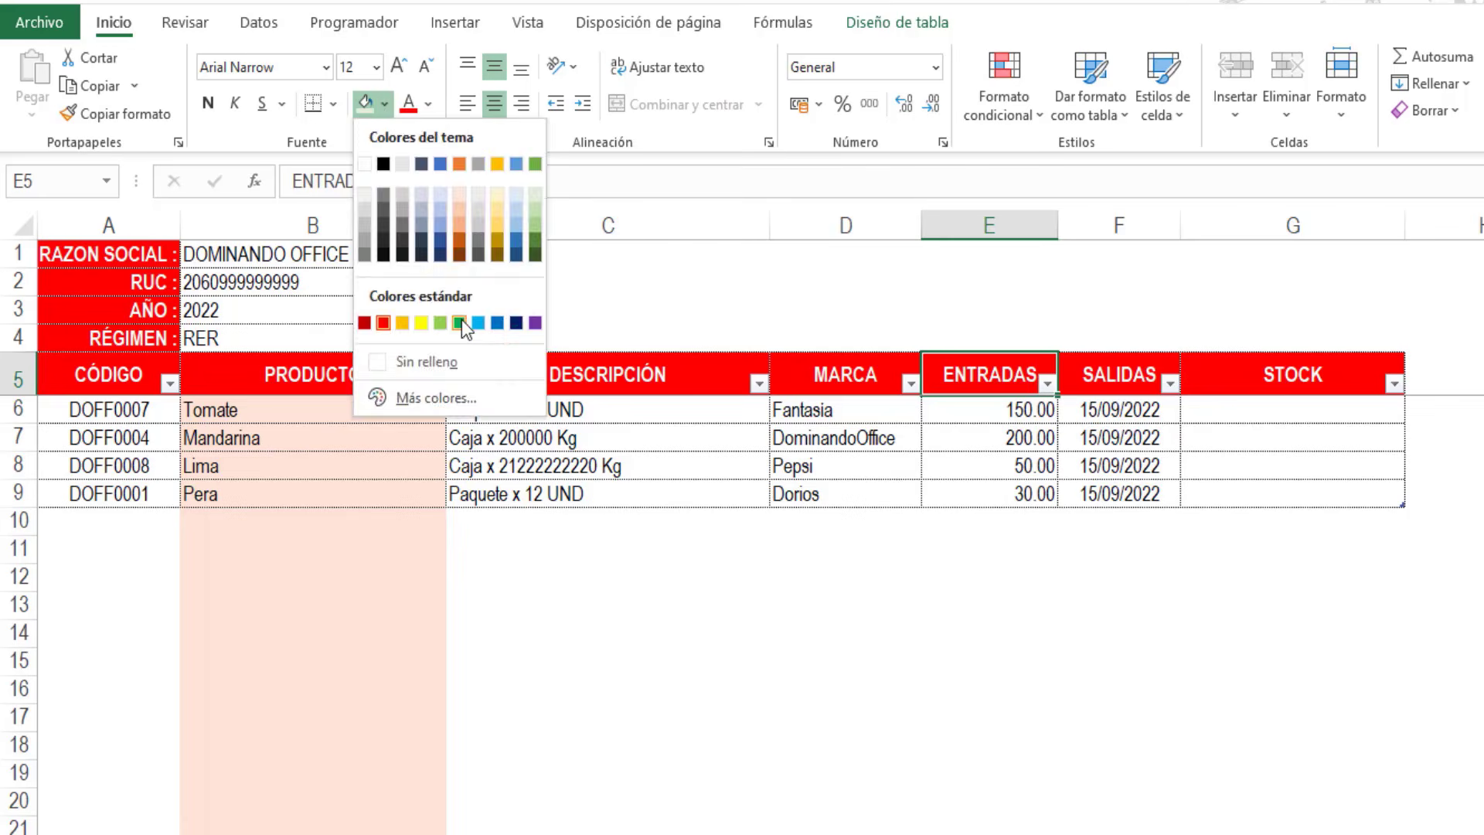
{"action": "left_click", "coordinate": [462, 323]}
{"action": "key", "text": "Right"}
{"action": "left_click", "coordinate": [384, 104]}
{"action": "key", "text": "Escape"}
{"action": "key", "text": "Right"}
{"action": "left_click", "coordinate": [384, 104]}
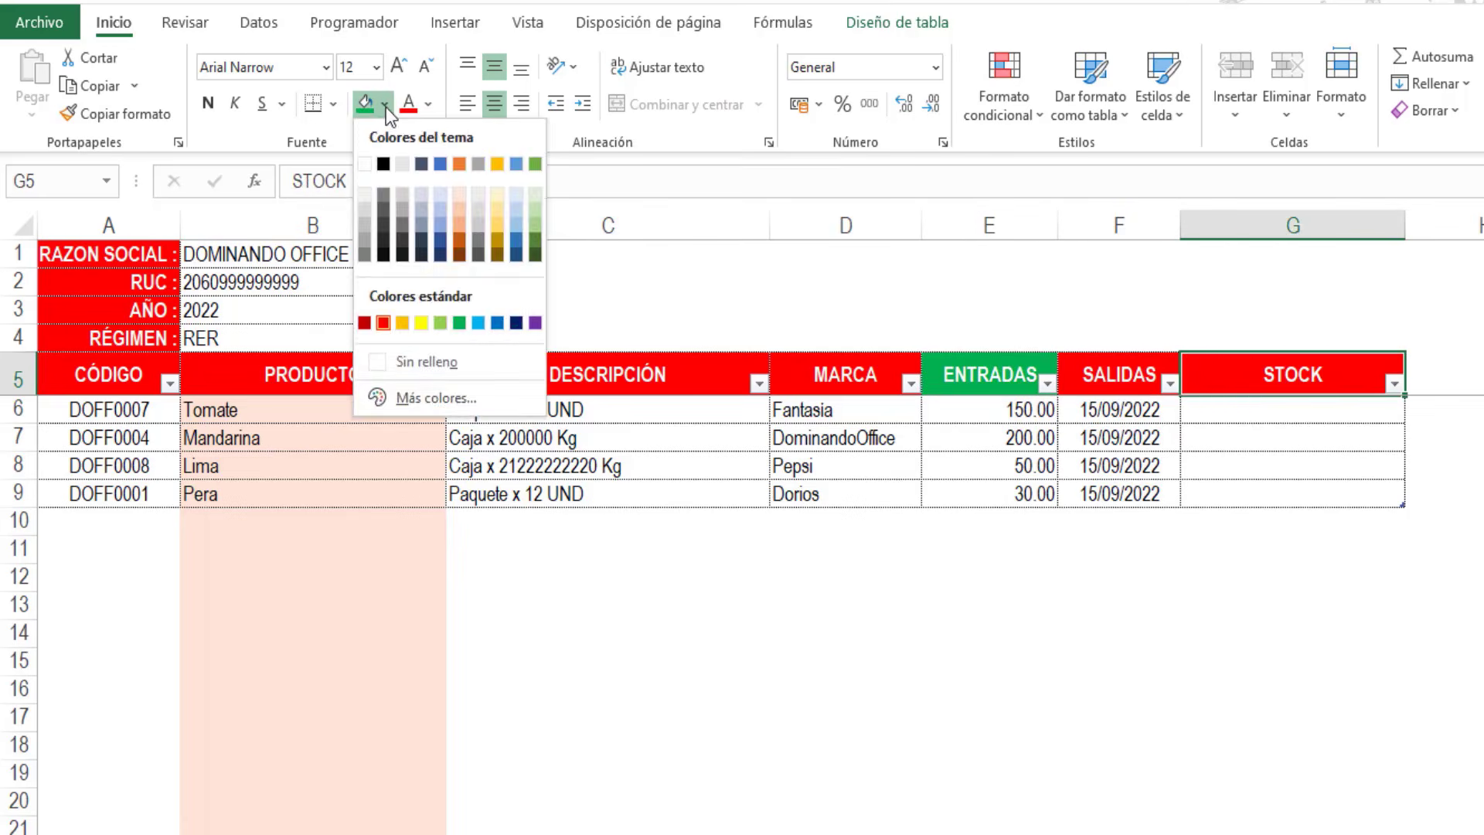
{"action": "left_click", "coordinate": [459, 323]}
{"action": "left_click", "coordinate": [987, 376]}
{"action": "left_click", "coordinate": [384, 103]}
{"action": "left_click", "coordinate": [480, 323]}
{"action": "left_click", "coordinate": [996, 444]}
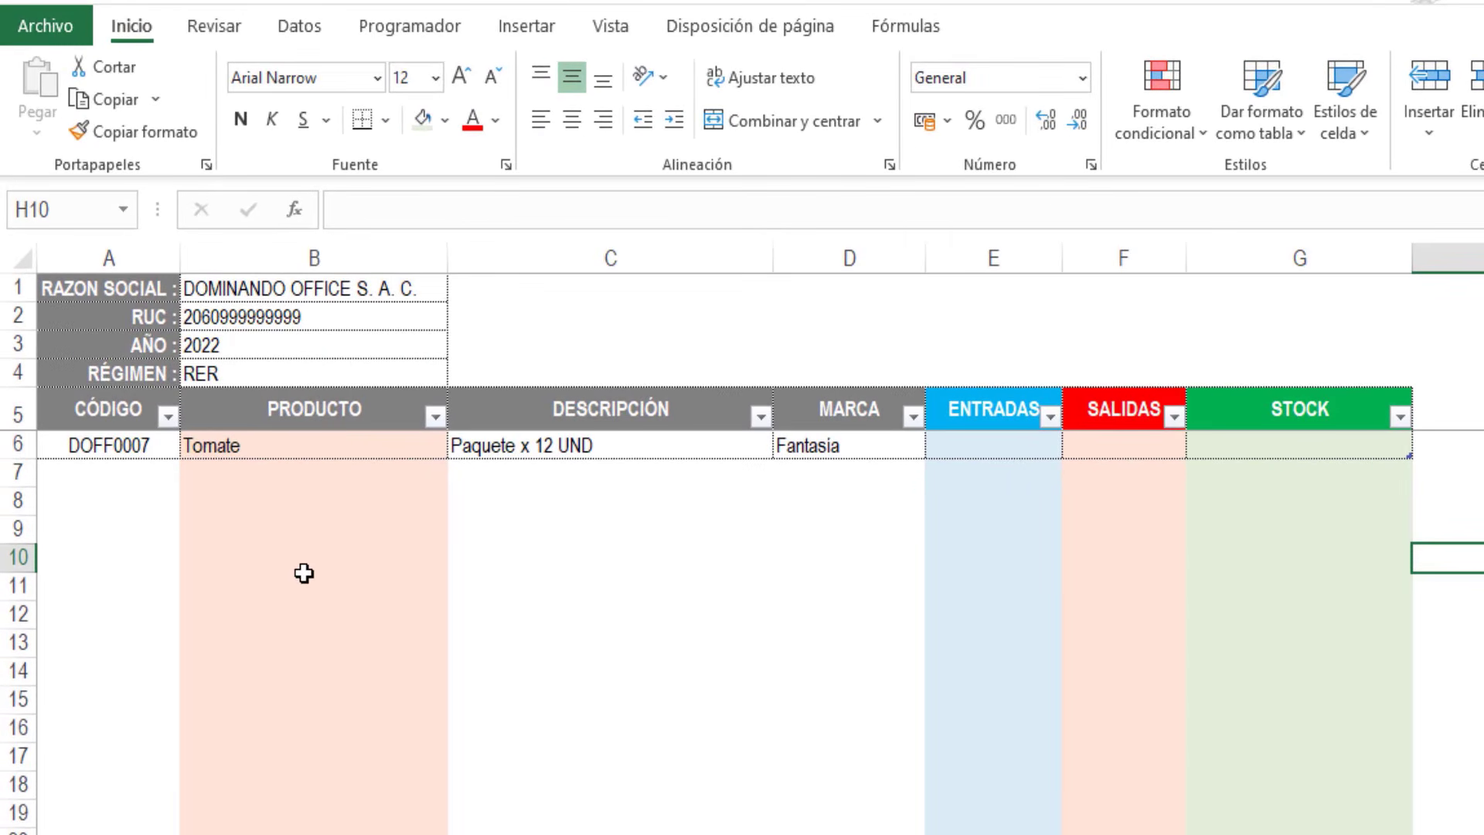
{"action": "left_click", "coordinate": [292, 497]}
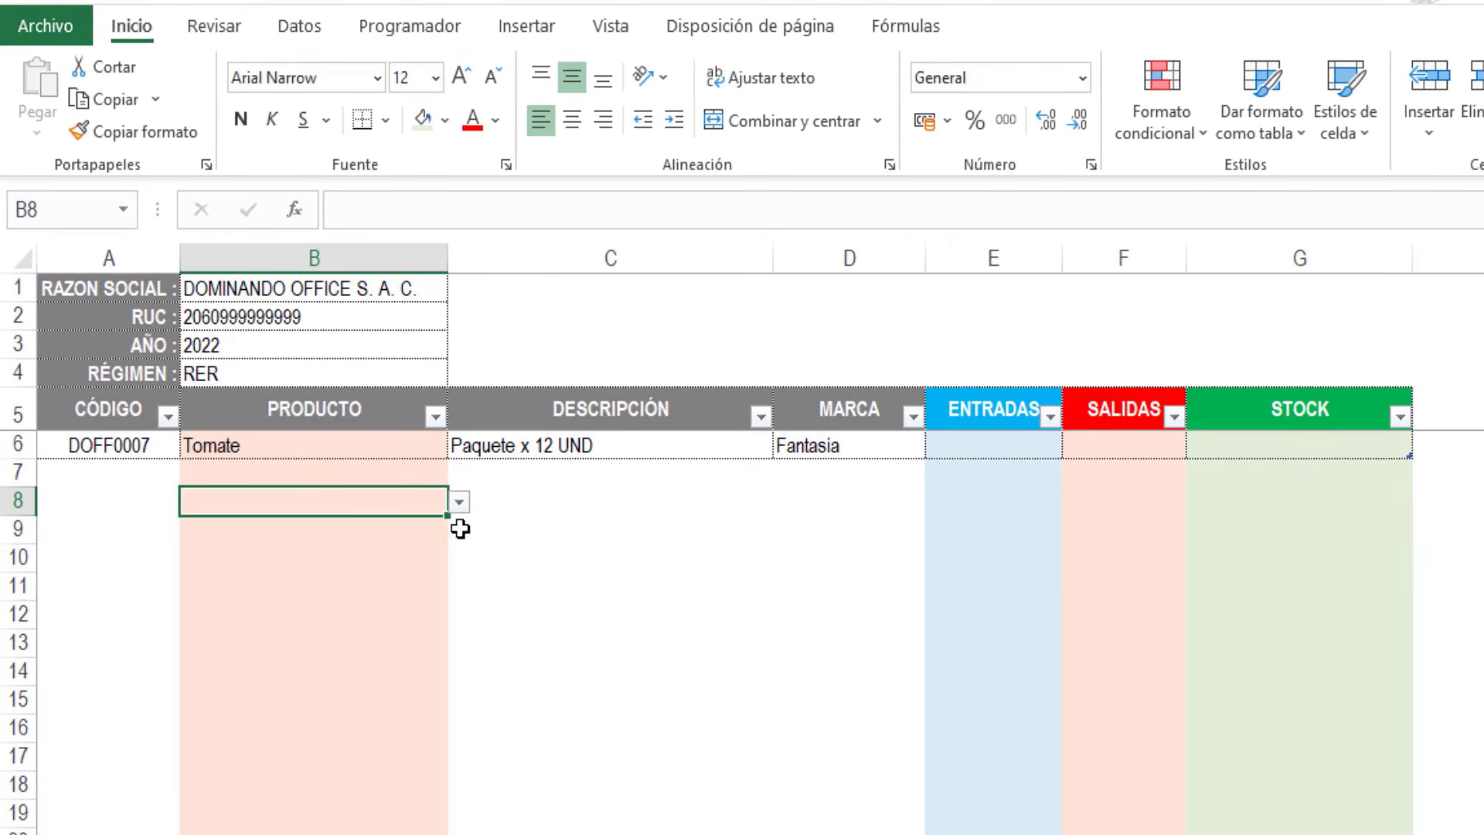
{"action": "left_click", "coordinate": [459, 502]}
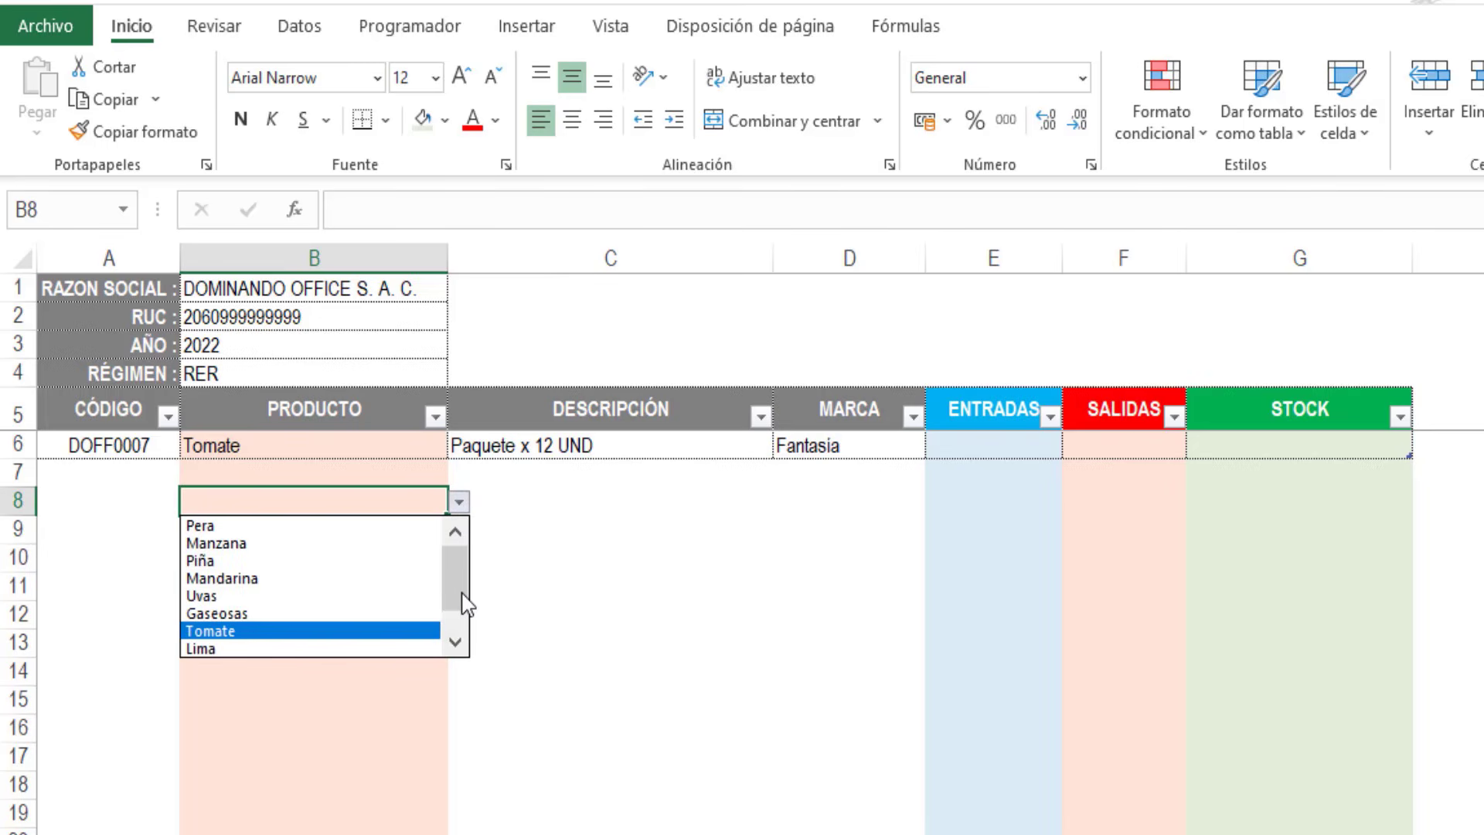
{"action": "left_click", "coordinate": [380, 701]}
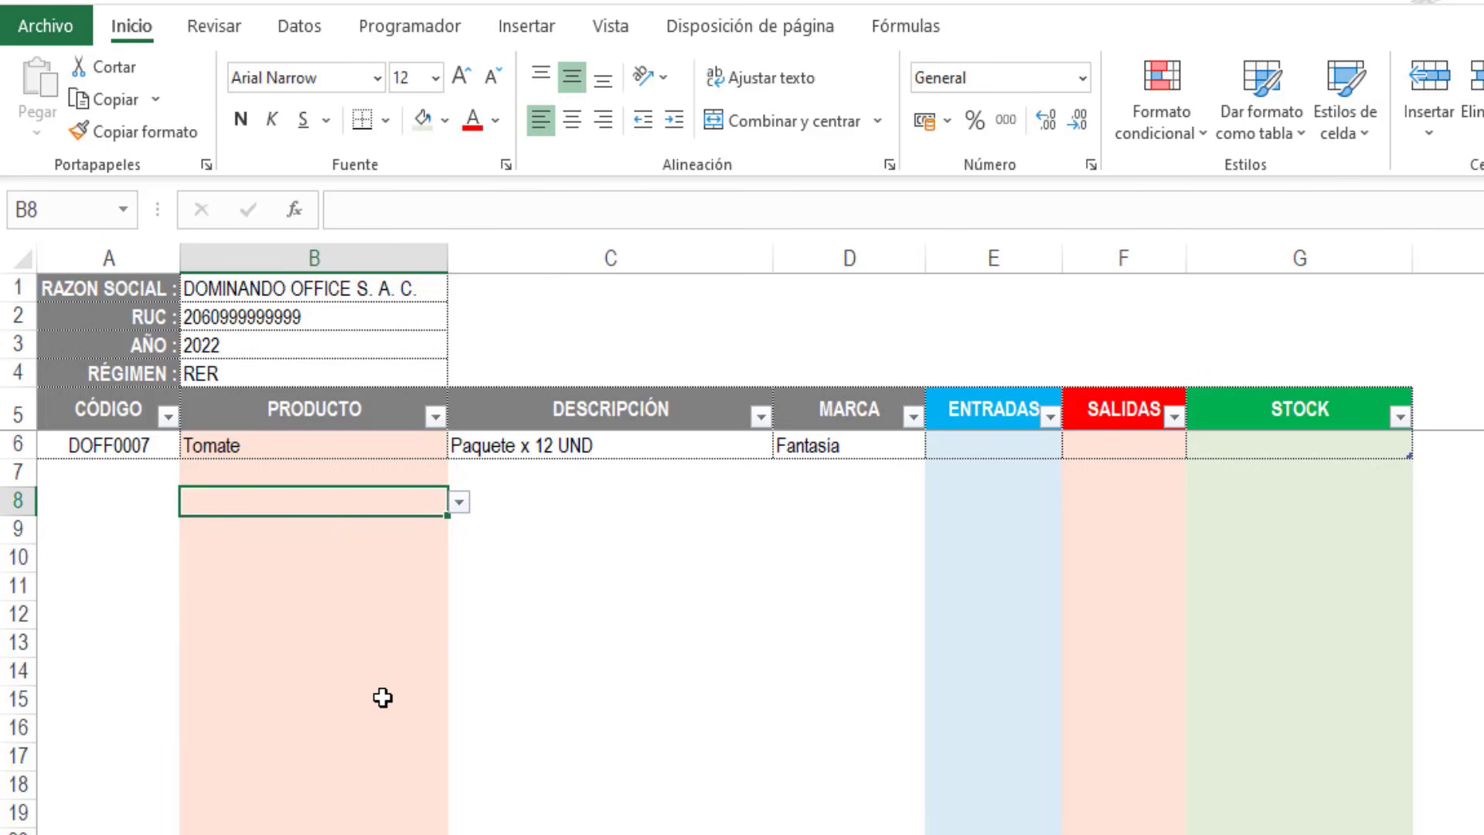
{"action": "left_click", "coordinate": [384, 698]}
{"action": "left_click", "coordinate": [460, 702]}
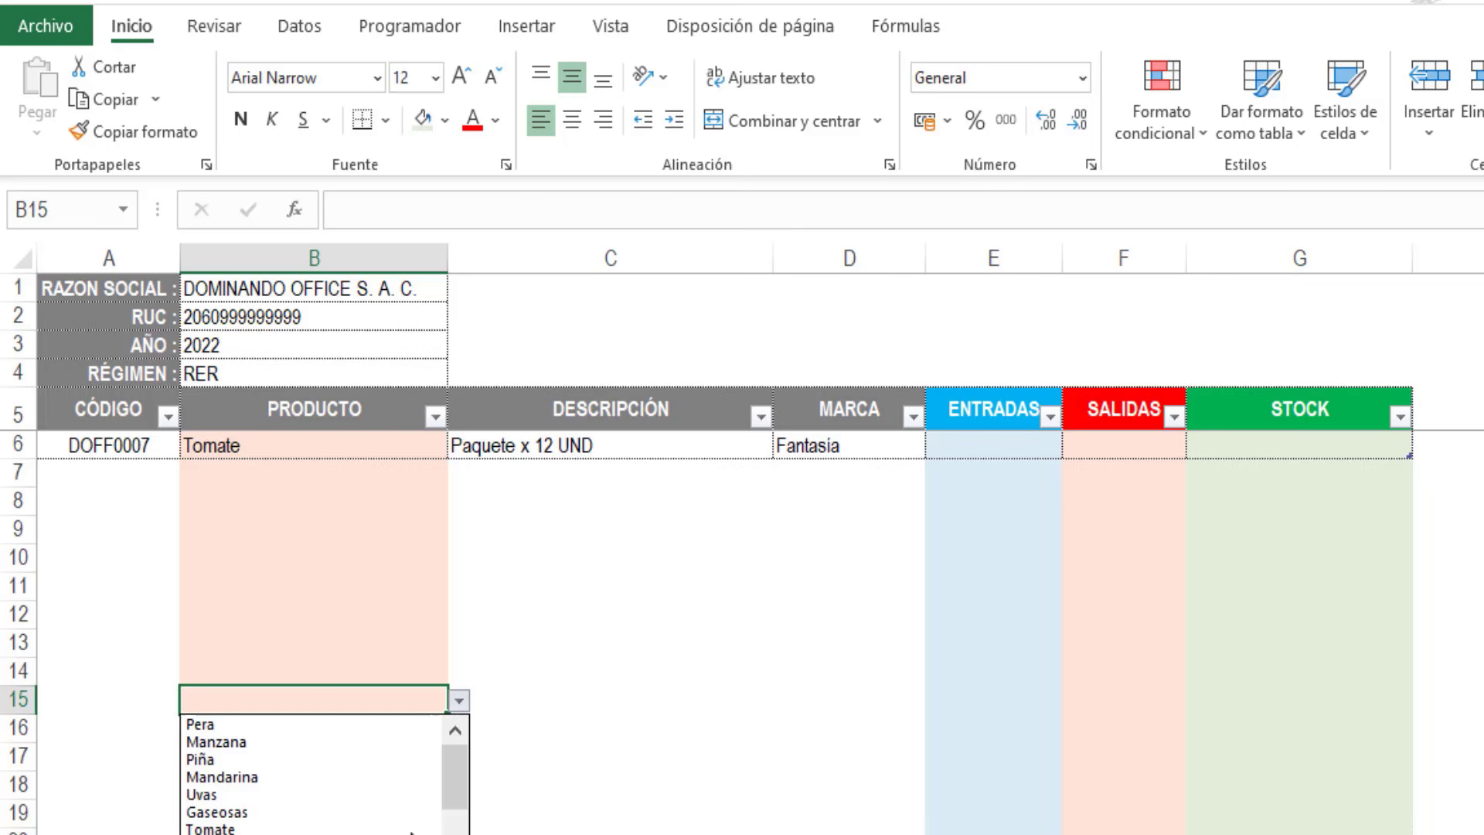
{"action": "left_click", "coordinate": [410, 702]}
{"action": "left_click", "coordinate": [371, 448]}
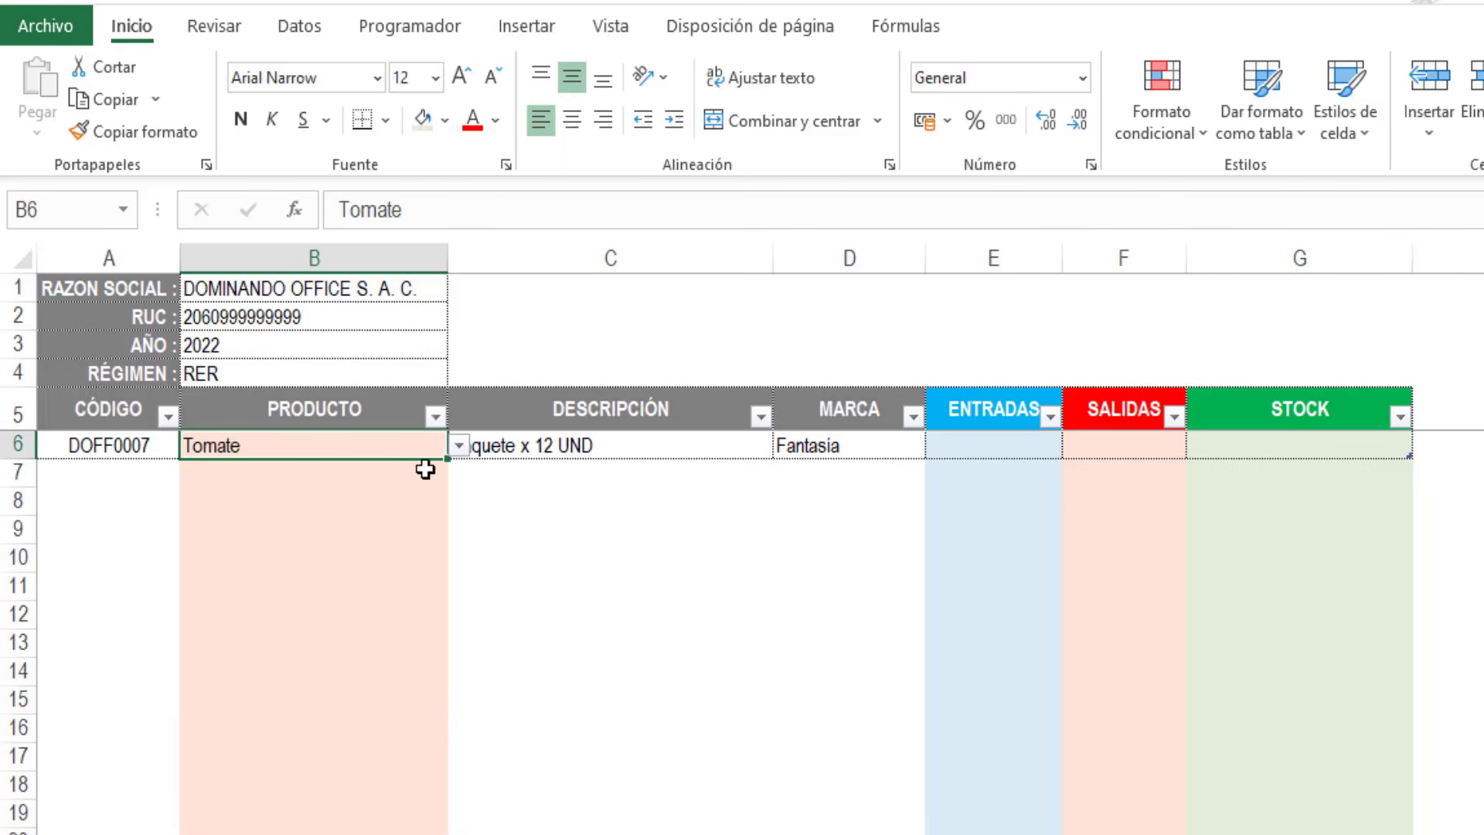
{"action": "left_click", "coordinate": [459, 446]}
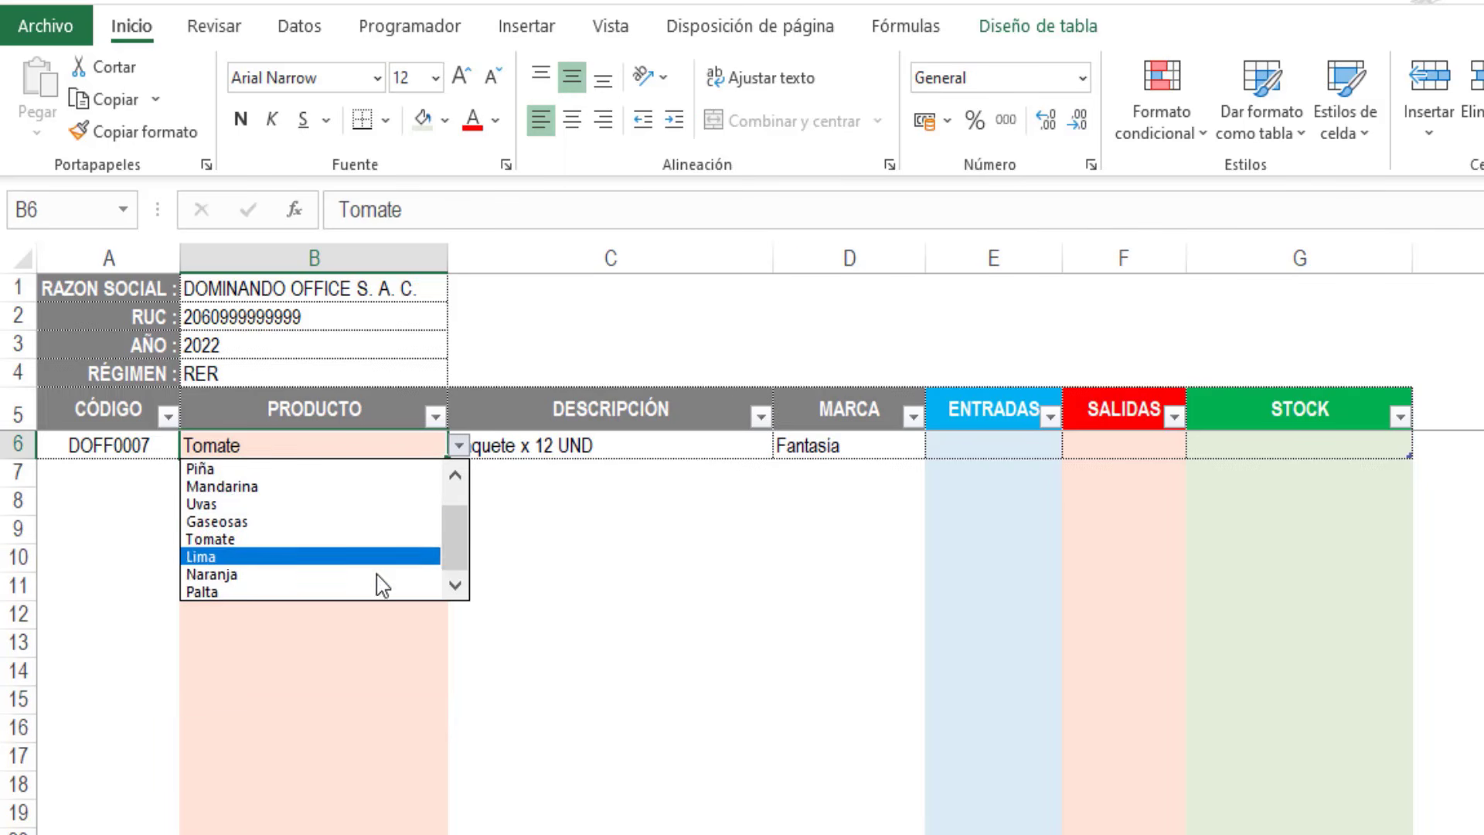
{"action": "left_click", "coordinate": [365, 658]}
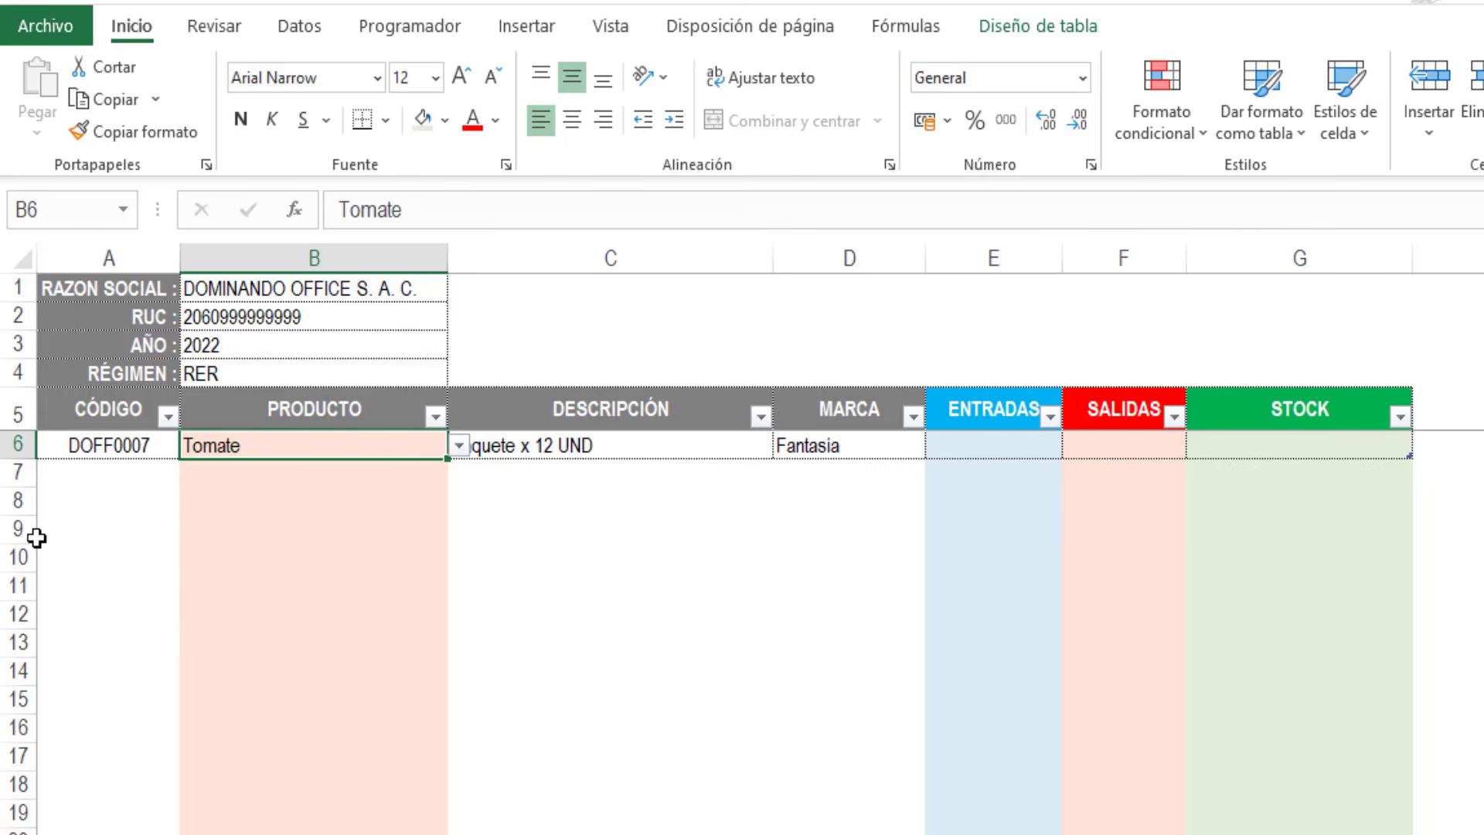
Step: Clear all data validation from column B, from B6 to the last row
{"action": "key", "text": "ctrl+shift+Down"}
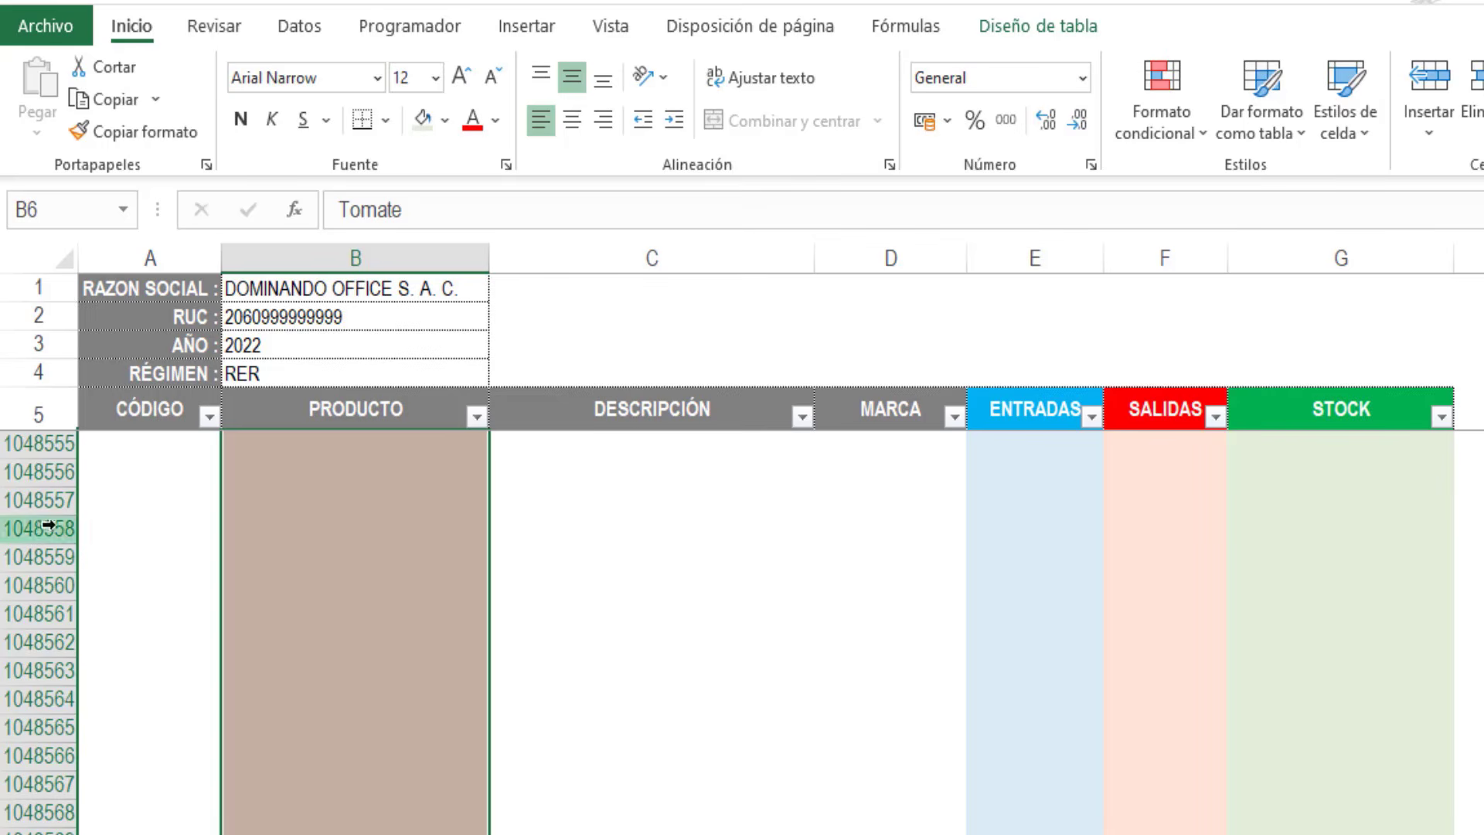
{"action": "scroll", "coordinate": [322, 46], "scroll_direction": "down", "scroll_amount": 5}
{"action": "left_click", "coordinate": [306, 31]}
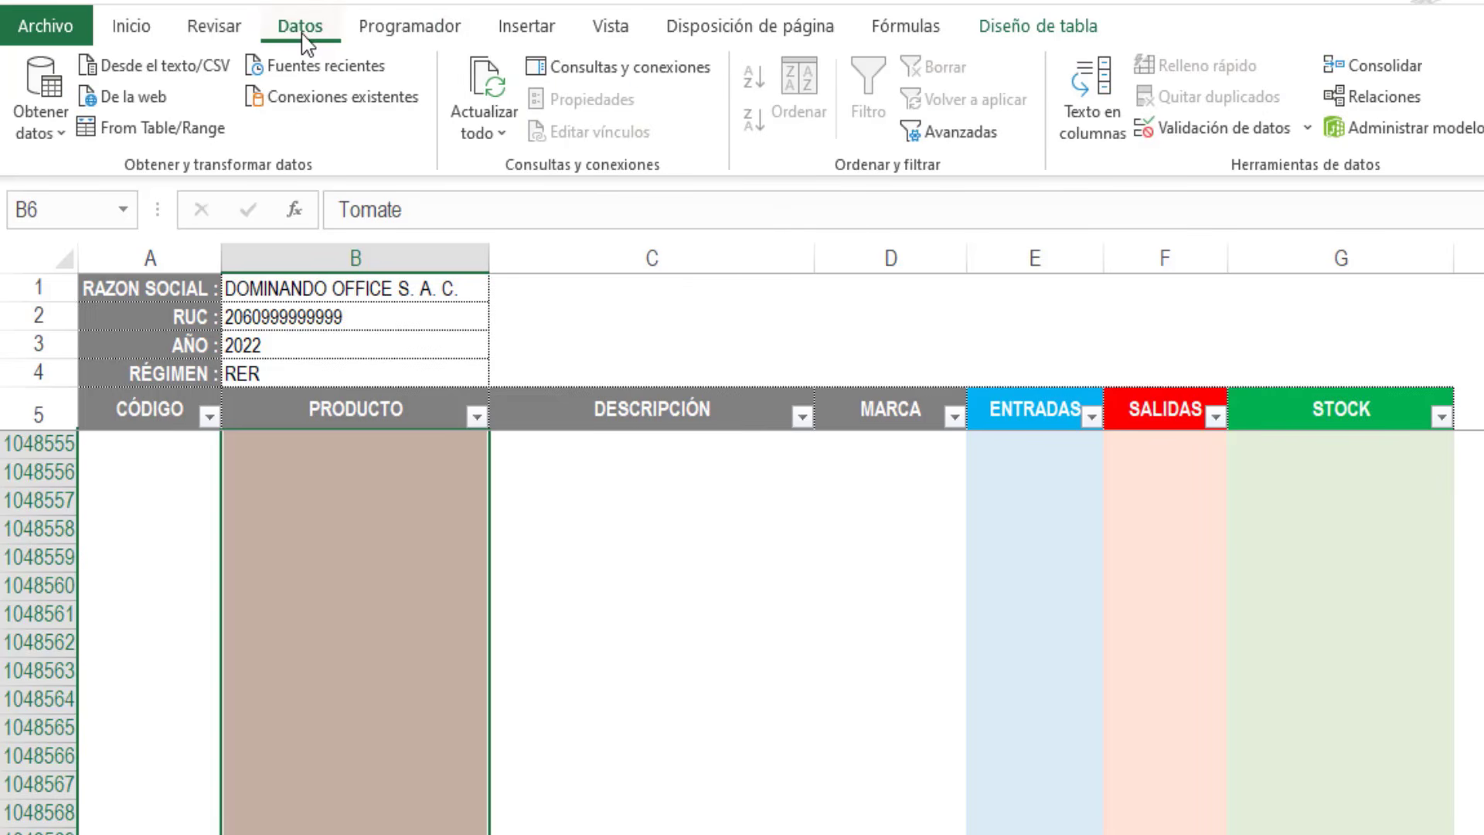
{"action": "left_click", "coordinate": [1143, 127]}
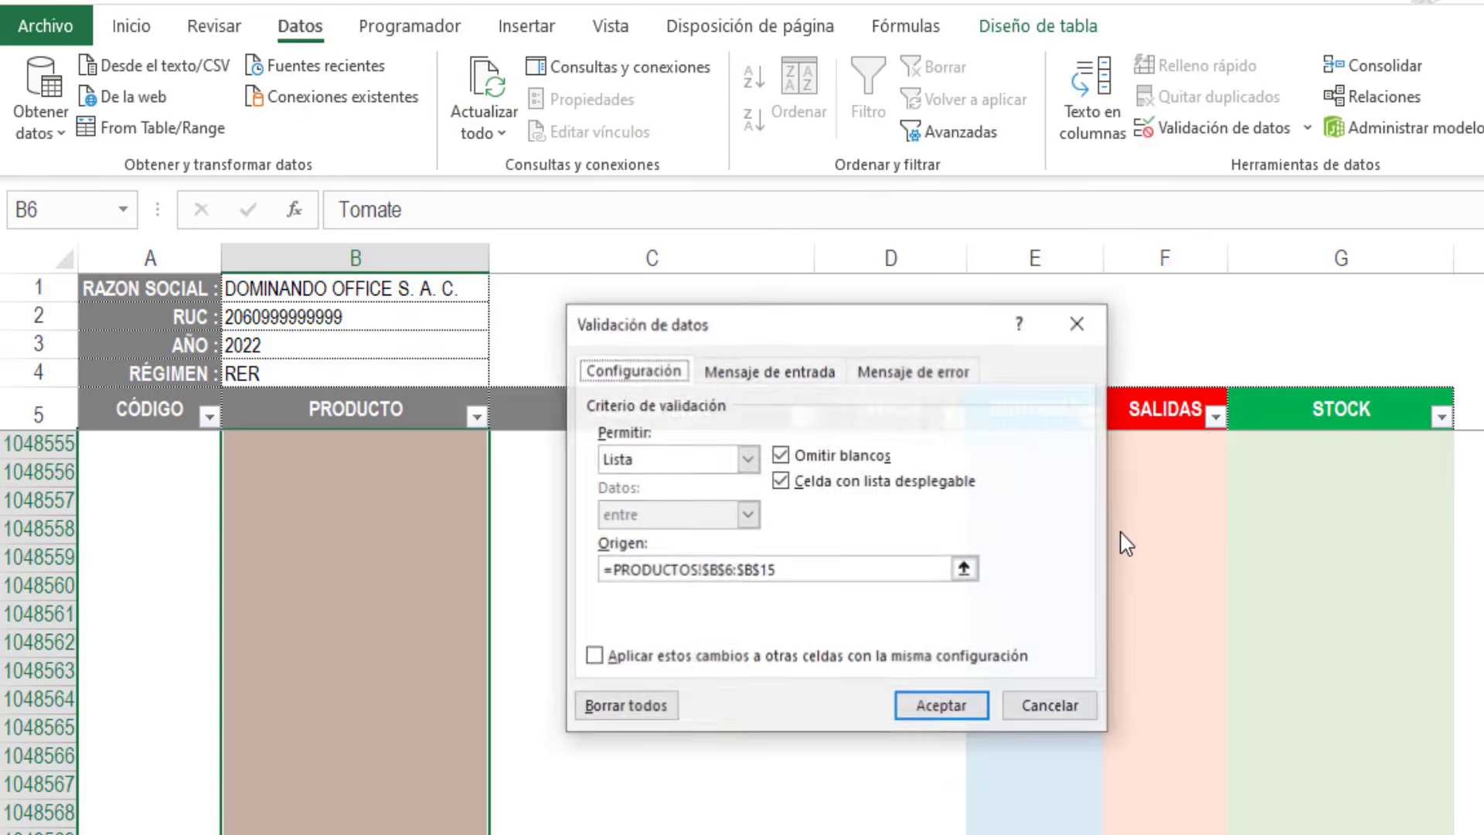
{"action": "left_click", "coordinate": [625, 706]}
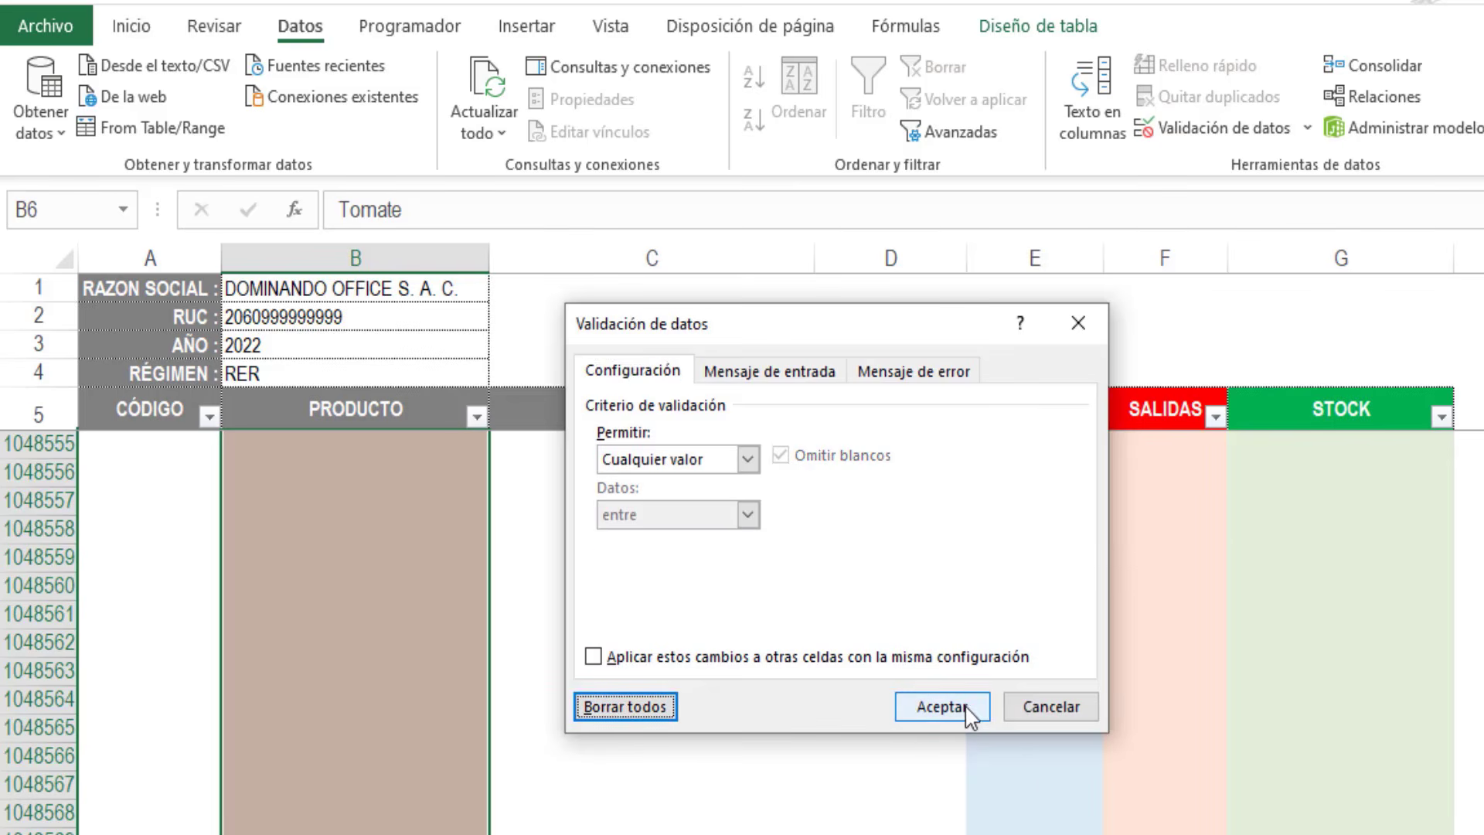
{"action": "left_click", "coordinate": [941, 706]}
Step: Remove the pink fill from the column and confirm B6 and B8 have no dropdown
{"action": "left_click", "coordinate": [131, 25]}
{"action": "left_click", "coordinate": [445, 120]}
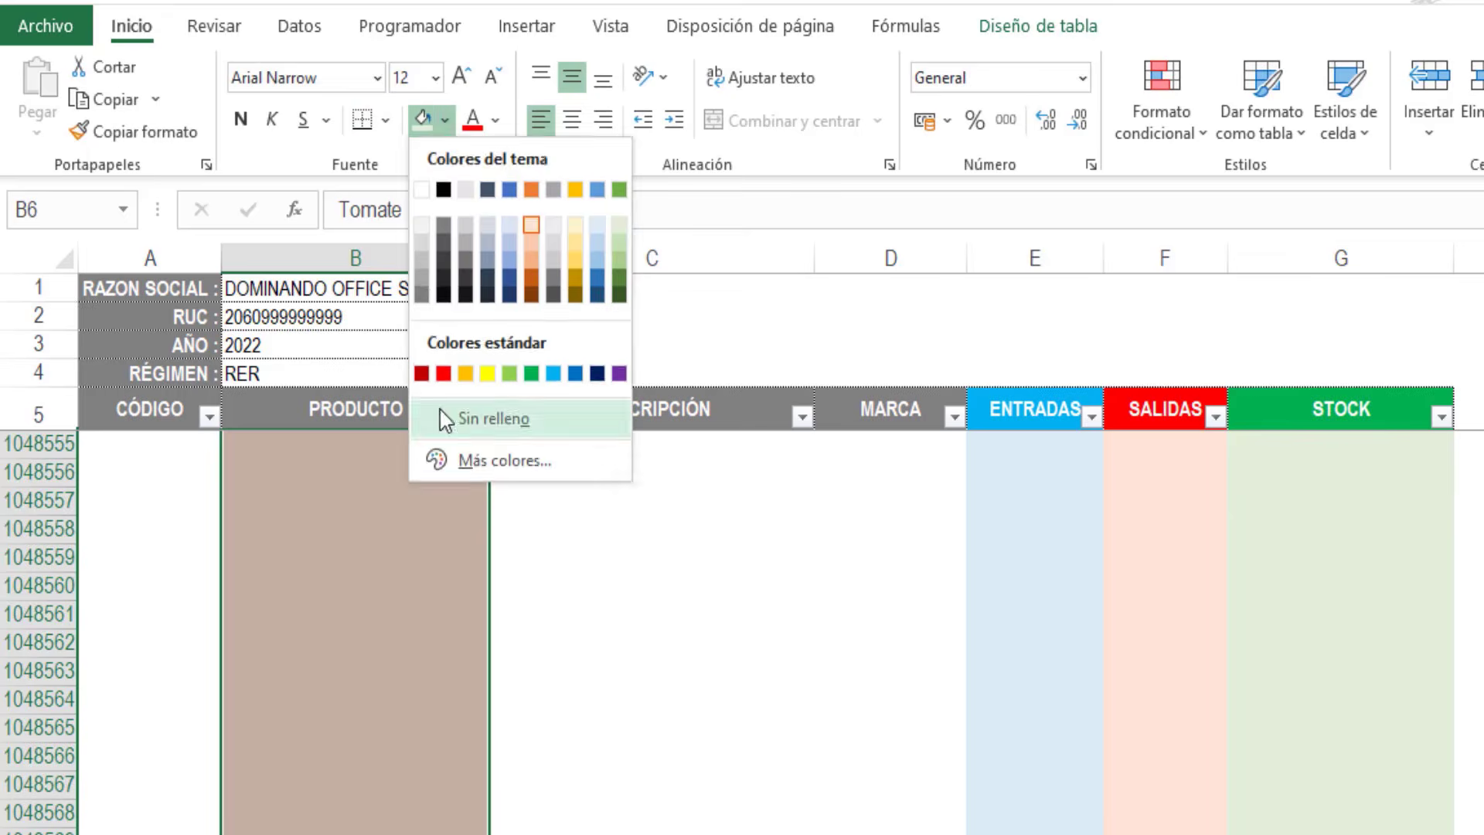
{"action": "left_click", "coordinate": [446, 421]}
{"action": "scroll", "coordinate": [376, 606], "scroll_direction": "up", "scroll_amount": 2}
{"action": "key", "text": "ctrl+Home"}
{"action": "left_click", "coordinate": [308, 452]}
{"action": "left_click", "coordinate": [298, 499]}
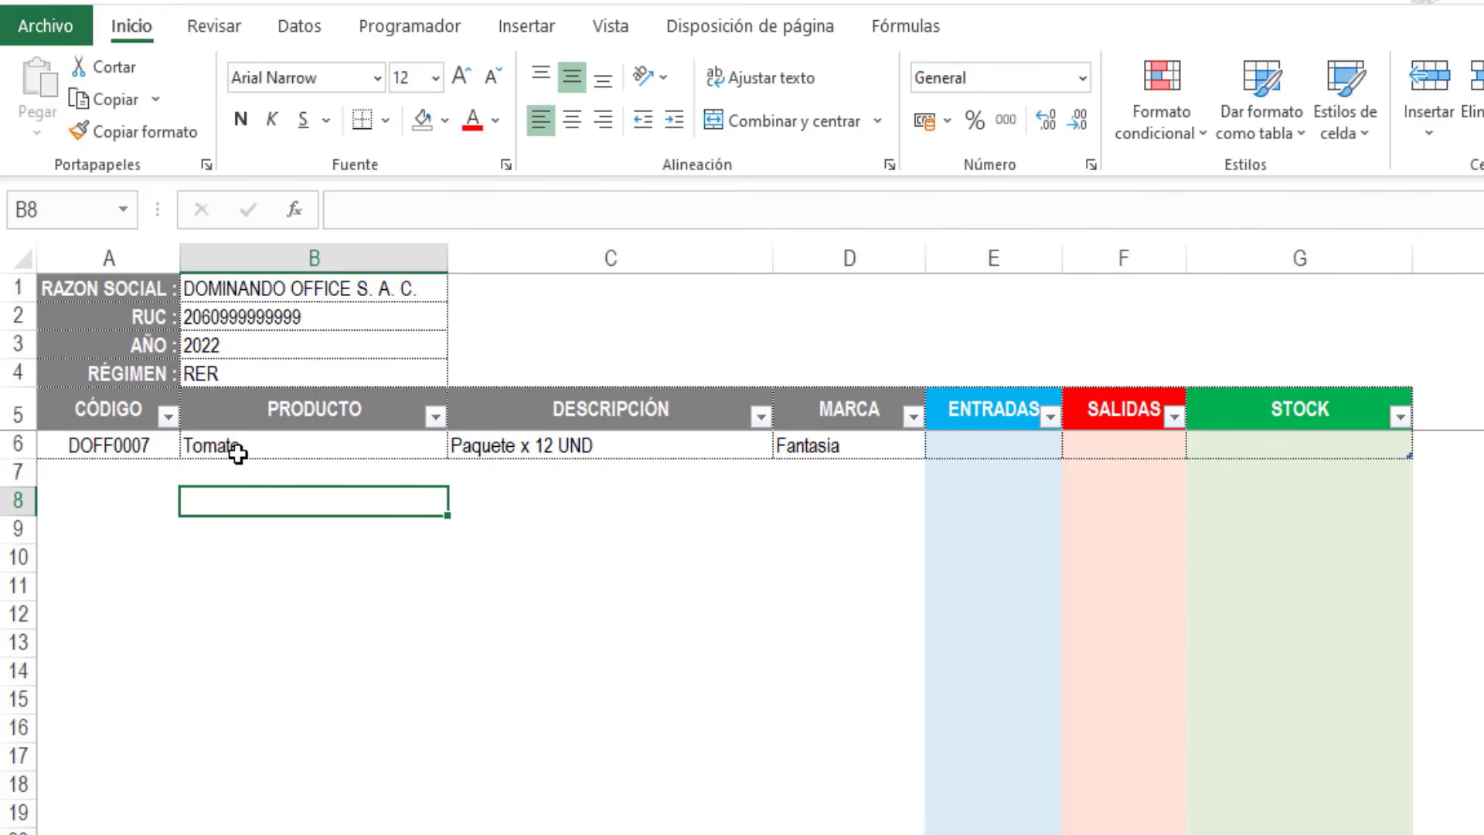
Step: Check C6's lookup formula, then convert the SALIDAS5 table to a normal range
{"action": "left_click", "coordinate": [230, 449]}
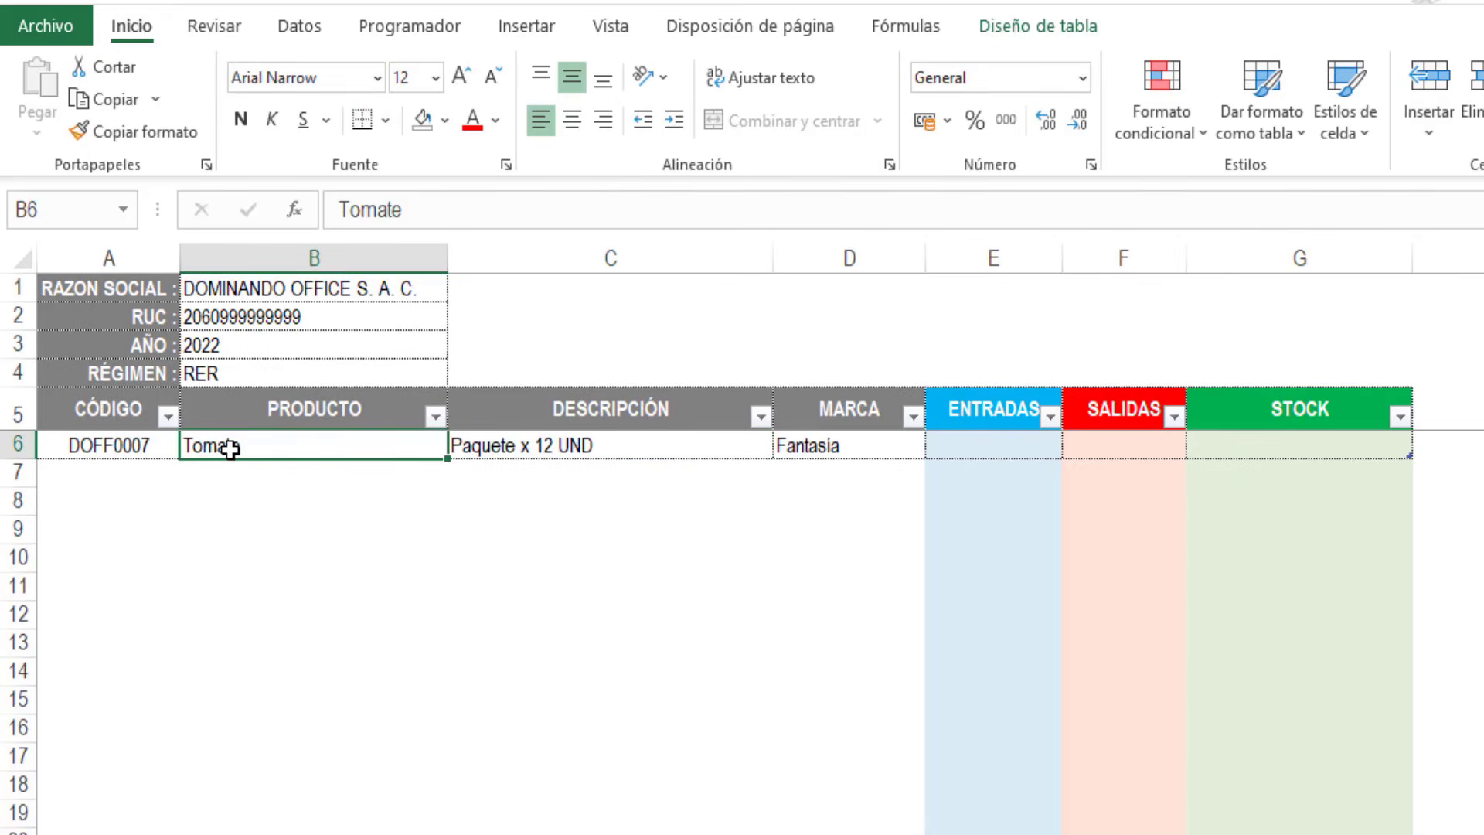
{"action": "left_click", "coordinate": [486, 447]}
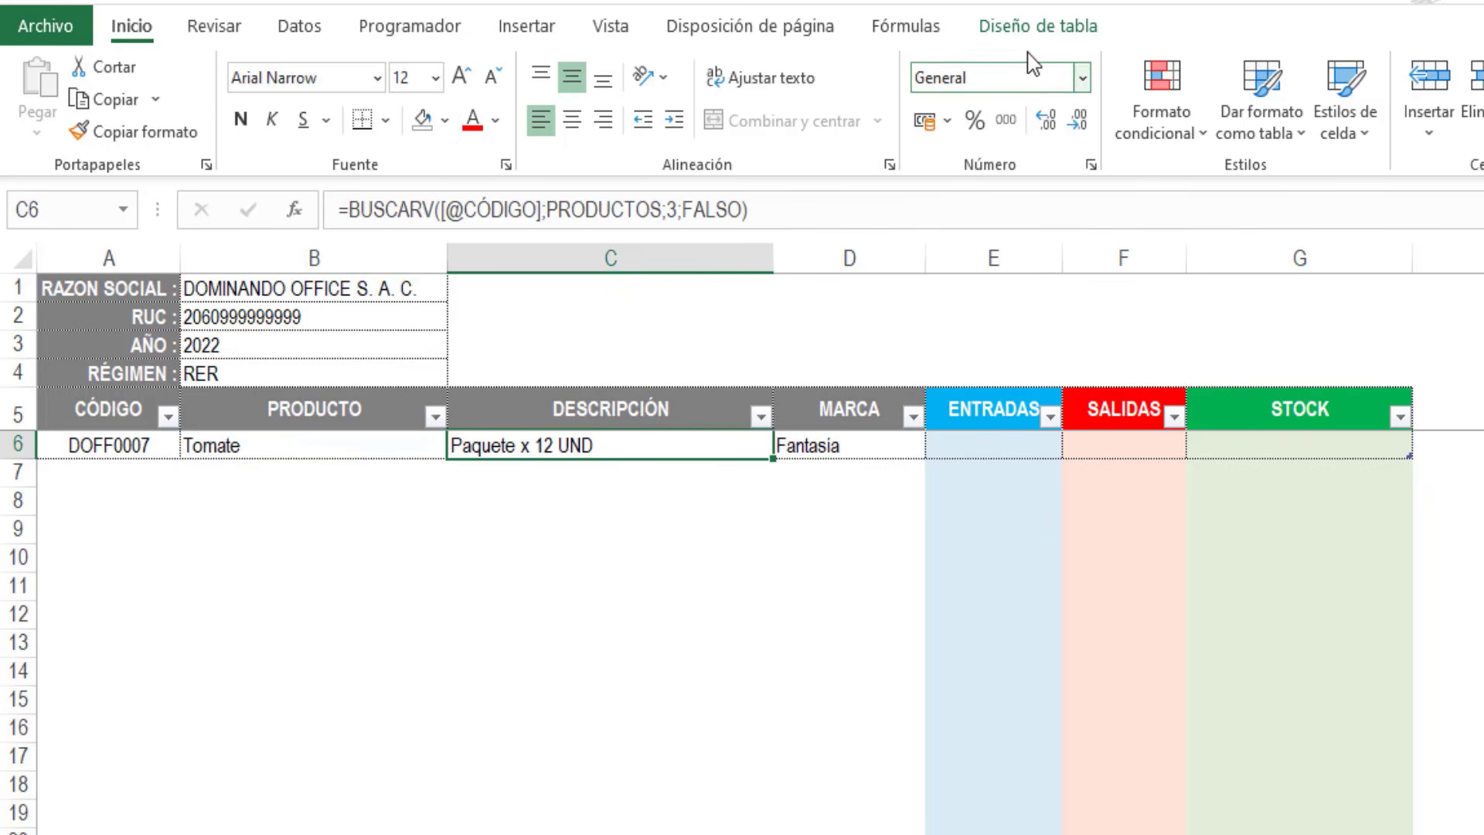
{"action": "left_click", "coordinate": [1033, 31]}
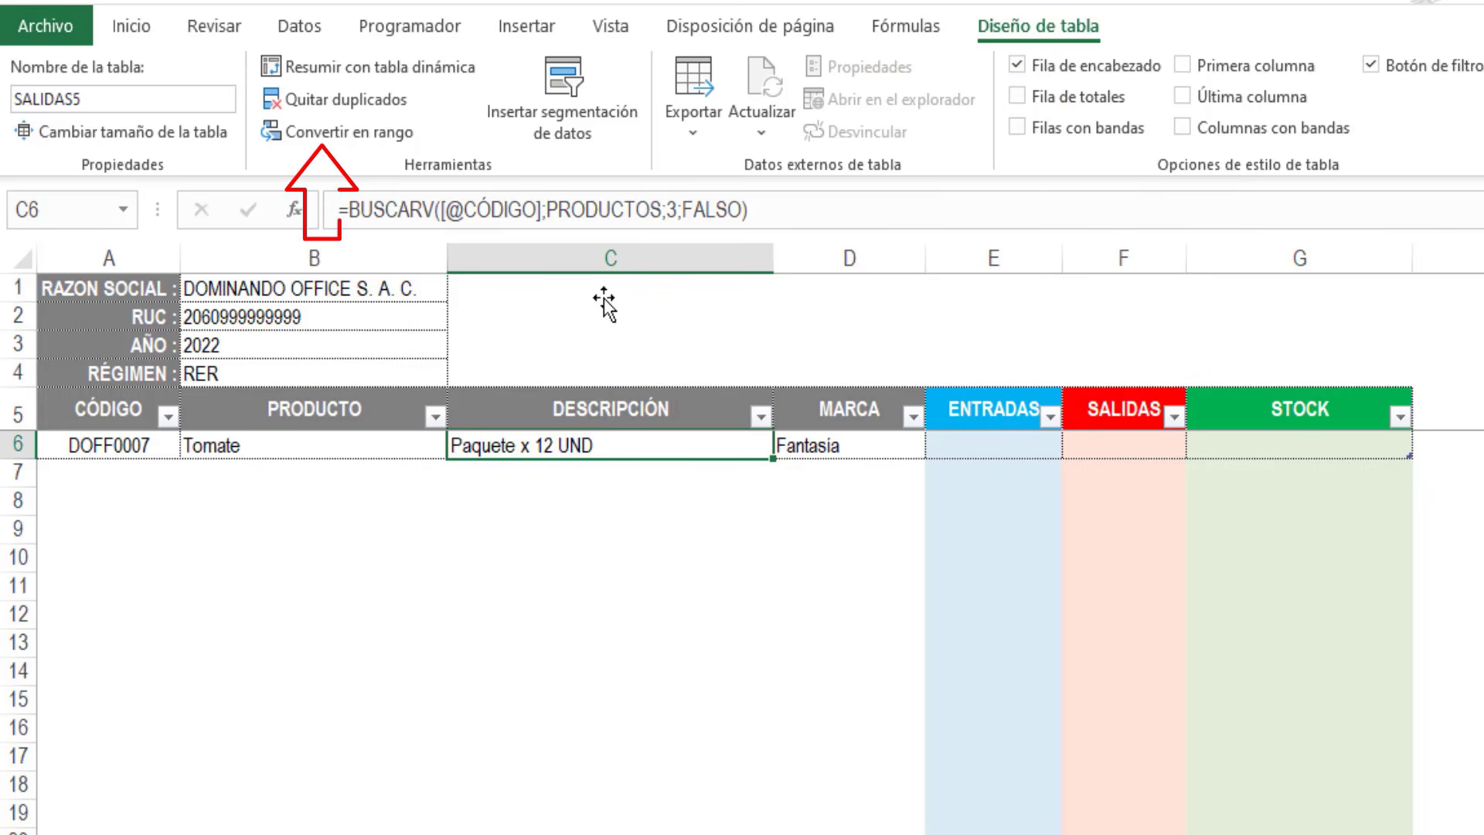
{"action": "left_click", "coordinate": [325, 133]}
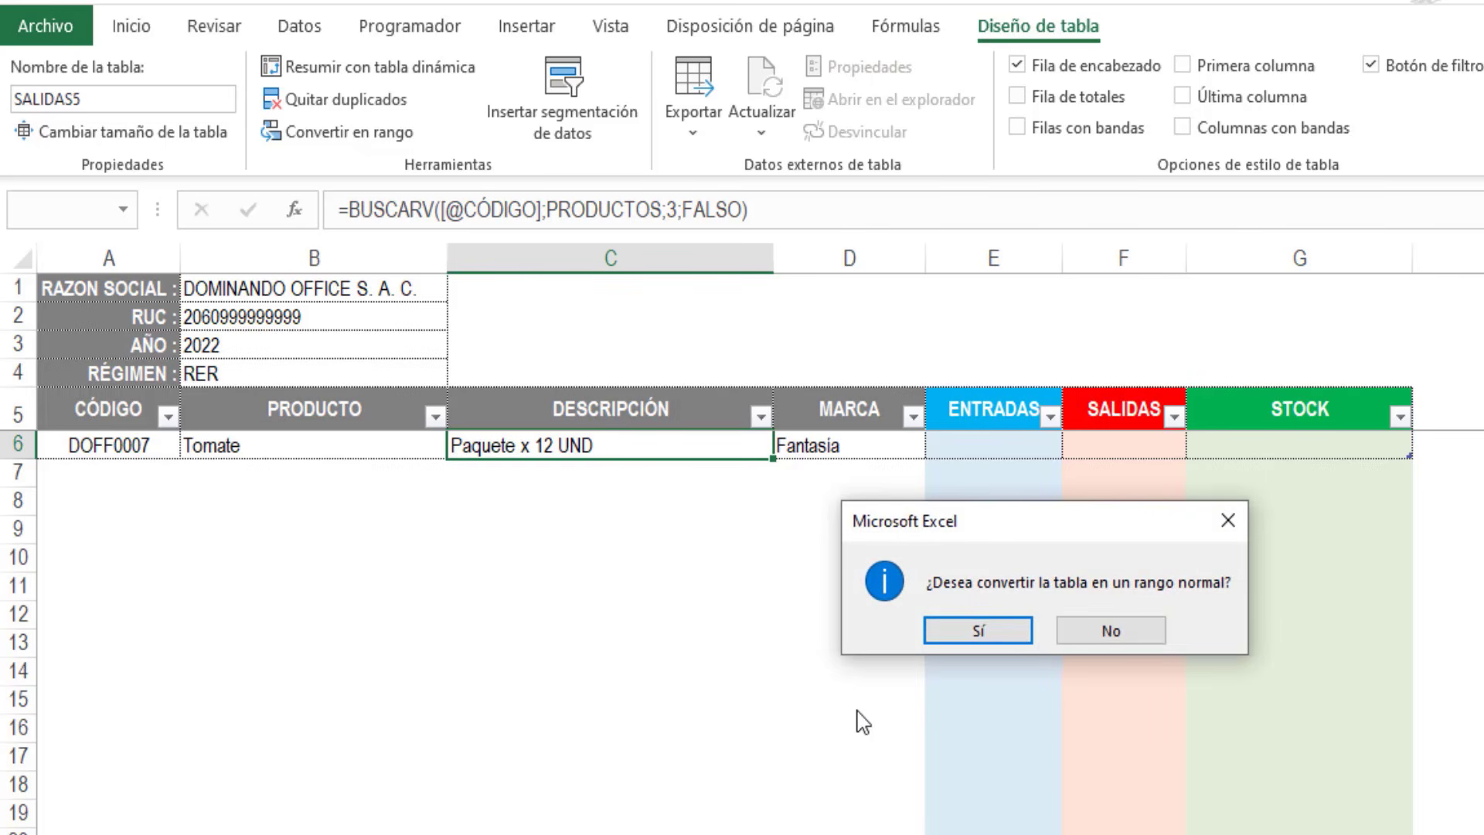
{"action": "left_click", "coordinate": [949, 640]}
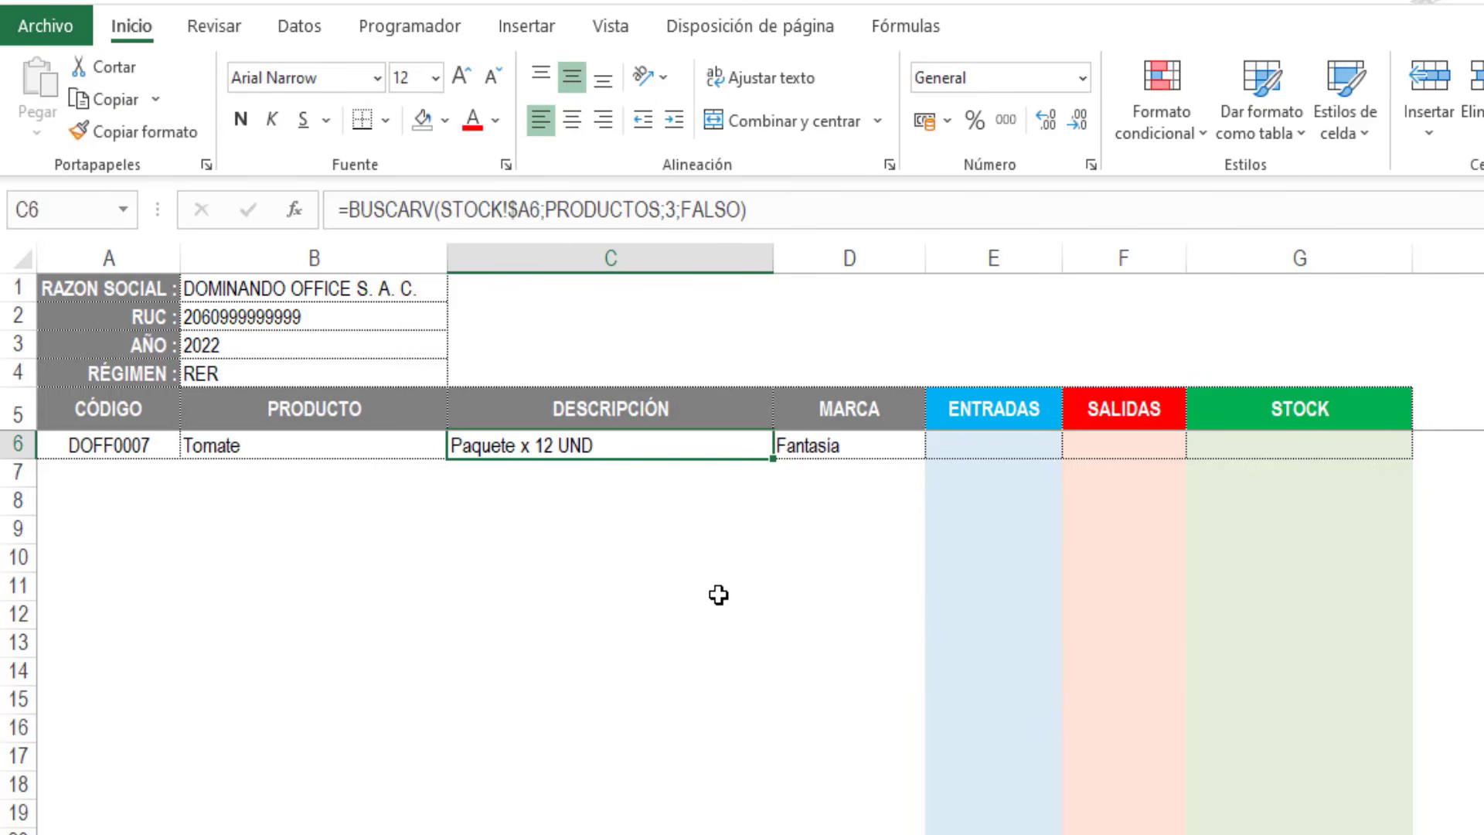
Step: Inspect the lookup formulas in A6, B6, C6 and D6, and the empty E6
{"action": "left_click", "coordinate": [259, 449]}
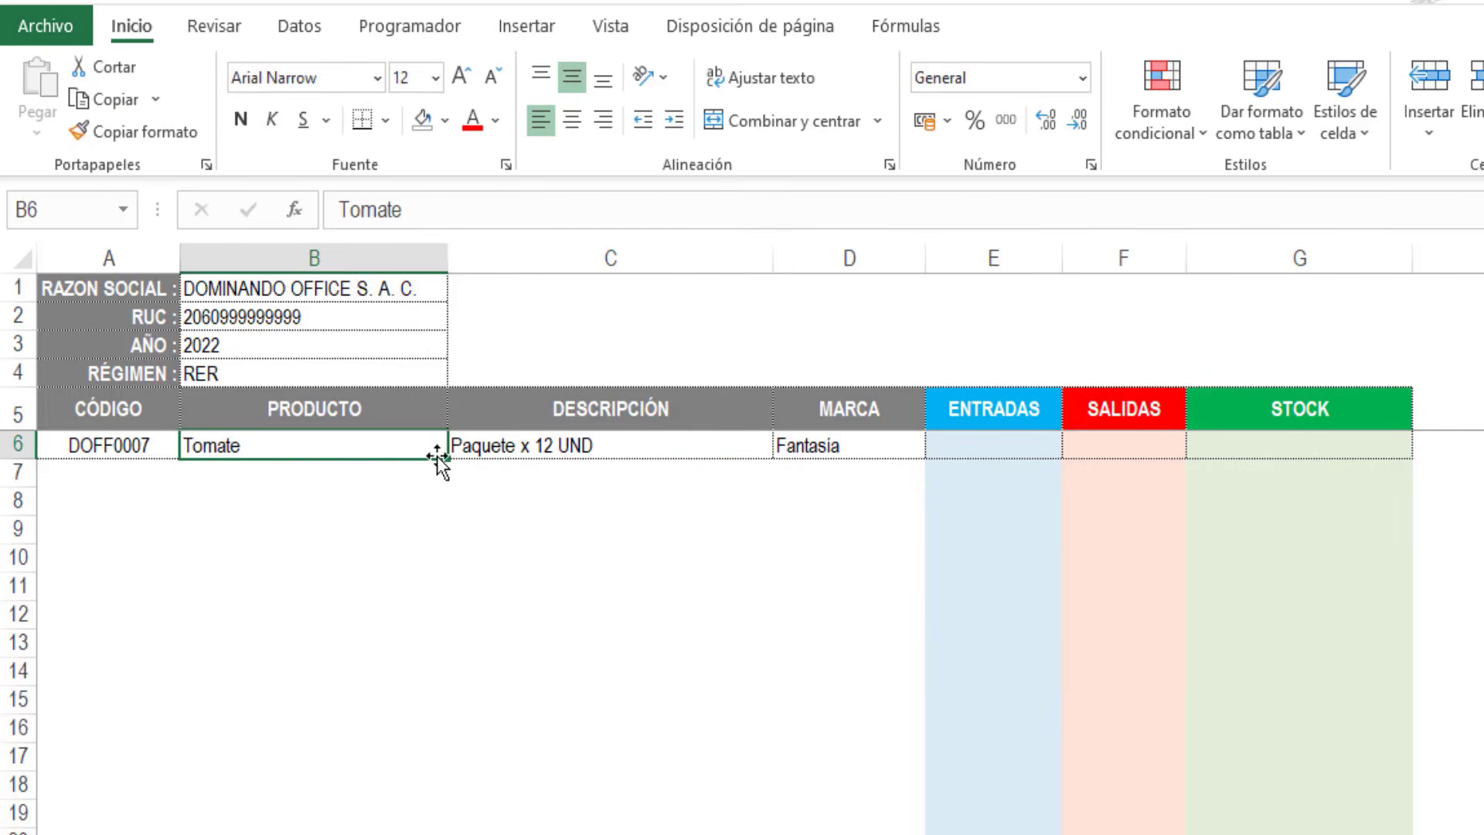
{"action": "left_click", "coordinate": [141, 445]}
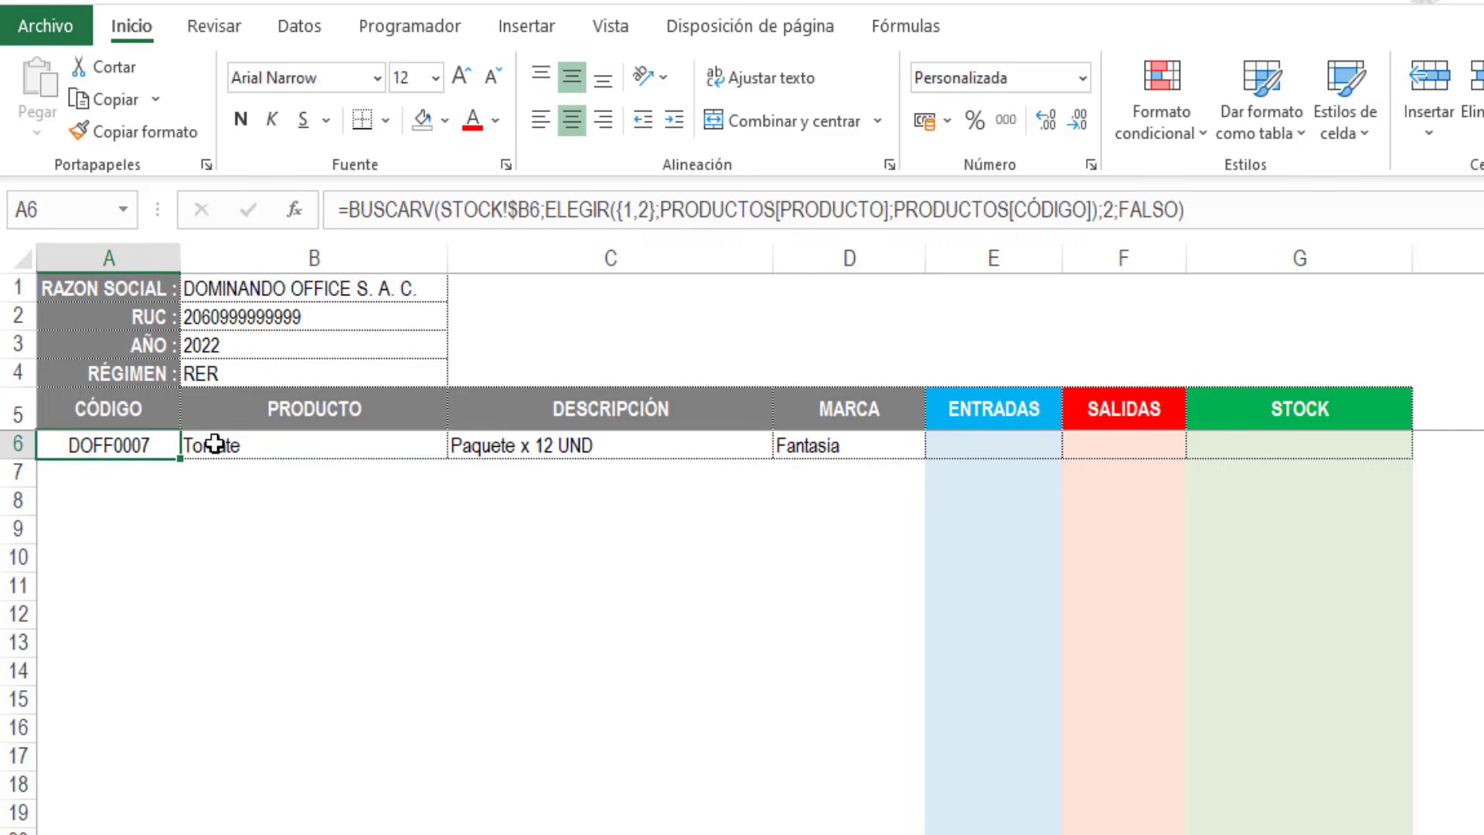
{"action": "left_click", "coordinate": [273, 443]}
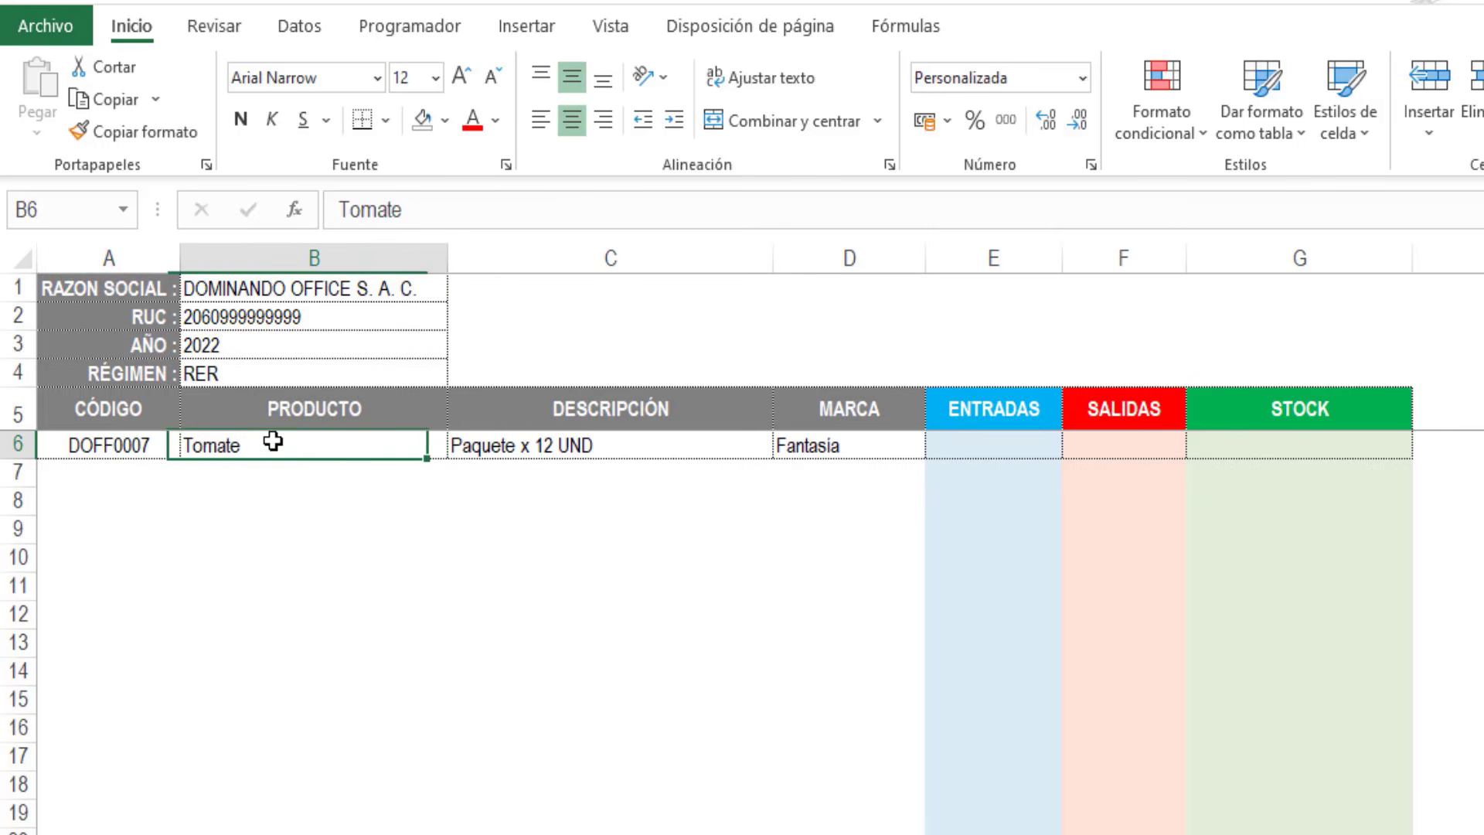
{"action": "left_click", "coordinate": [495, 445]}
{"action": "left_click", "coordinate": [804, 444]}
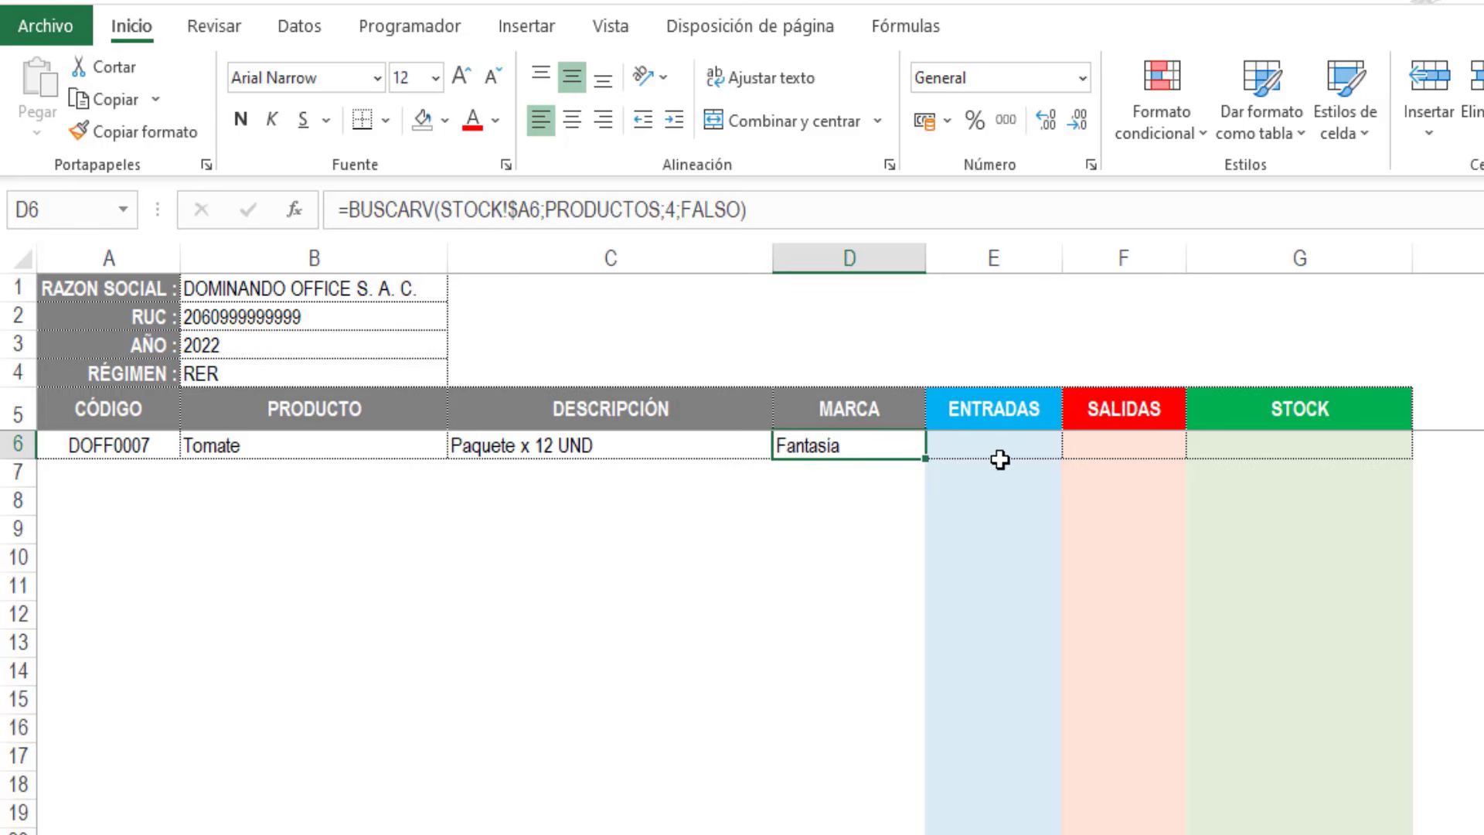
{"action": "left_click", "coordinate": [1027, 449]}
{"action": "left_click", "coordinate": [794, 447]}
{"action": "left_click", "coordinate": [610, 448]}
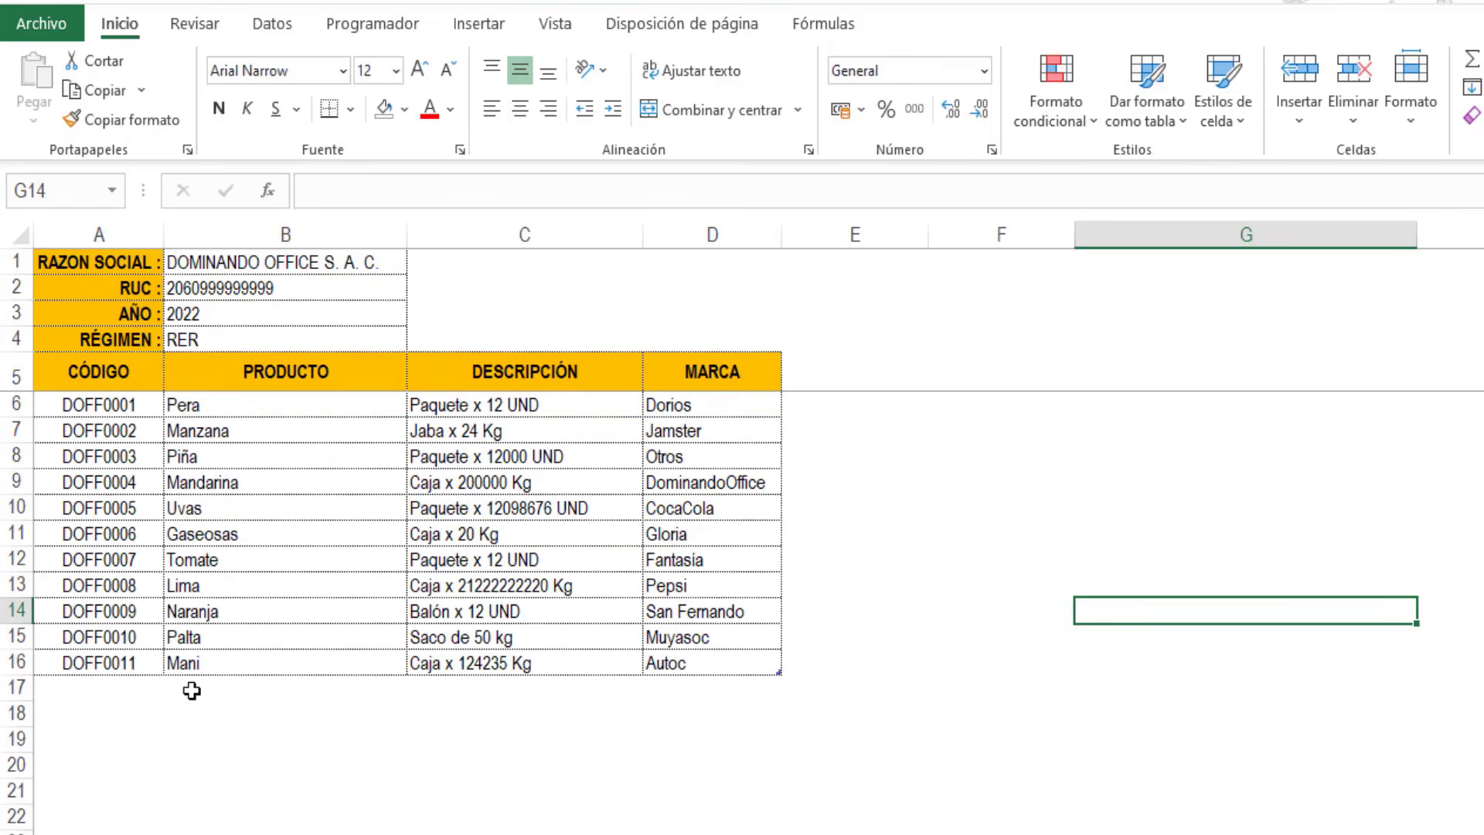
Step: Copy the product code format onto A6 and enter 1 so it shows DOFF0001
{"action": "left_click", "coordinate": [84, 456]}
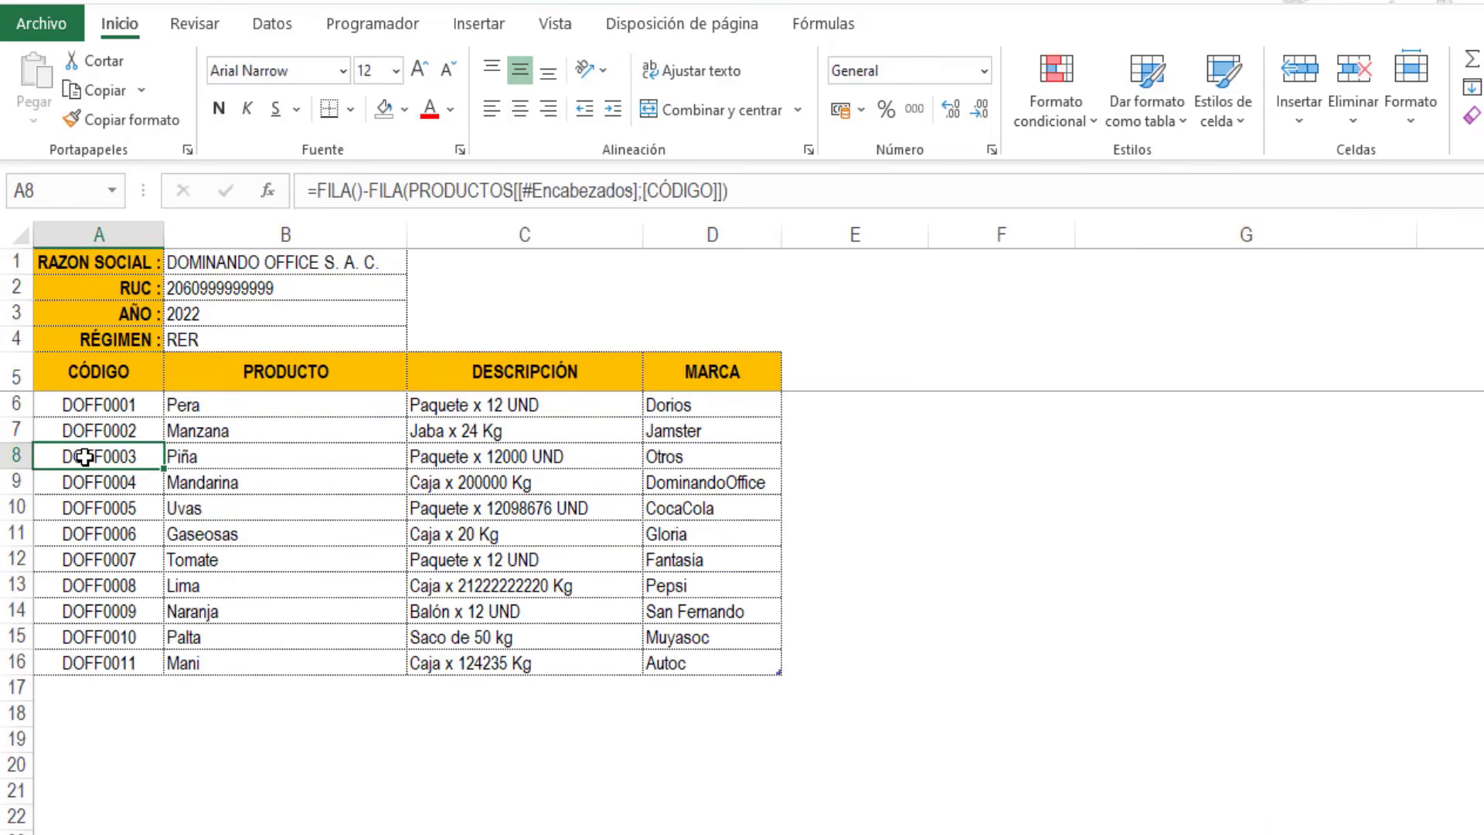
{"action": "left_click", "coordinate": [118, 119]}
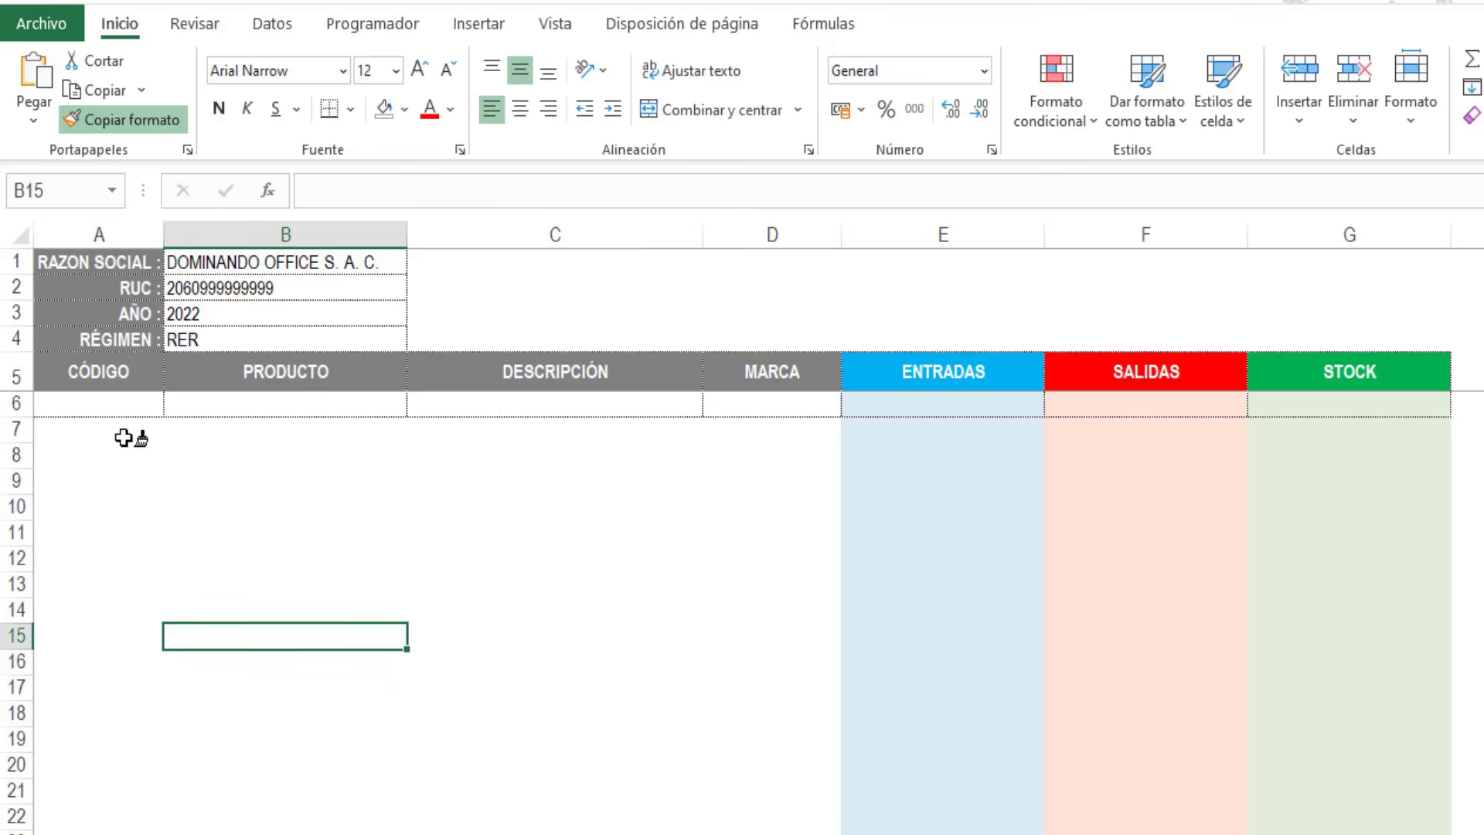
{"action": "left_click", "coordinate": [85, 403]}
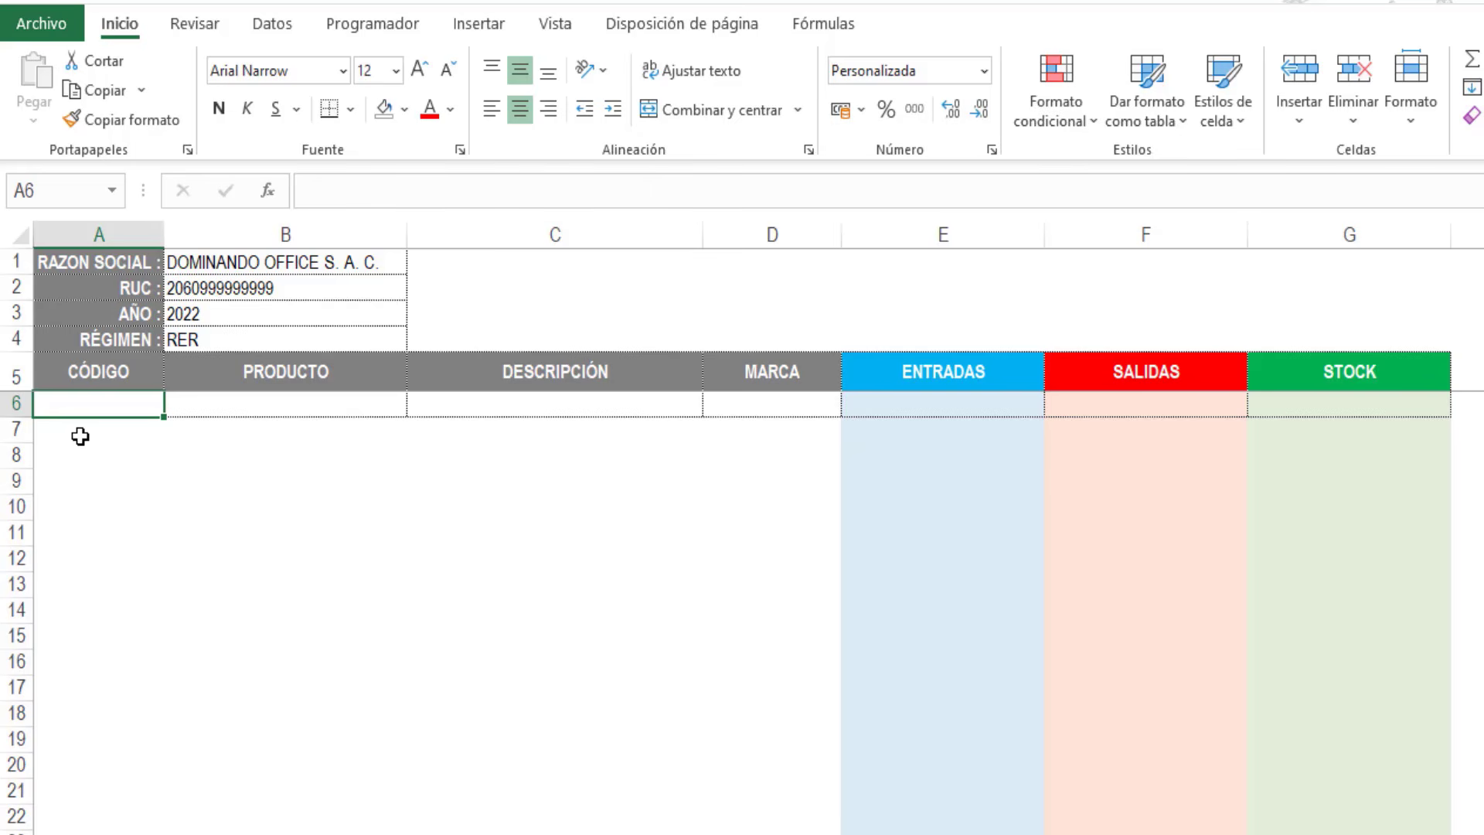
{"action": "type", "text": "1"}
{"action": "key", "text": "Return"}
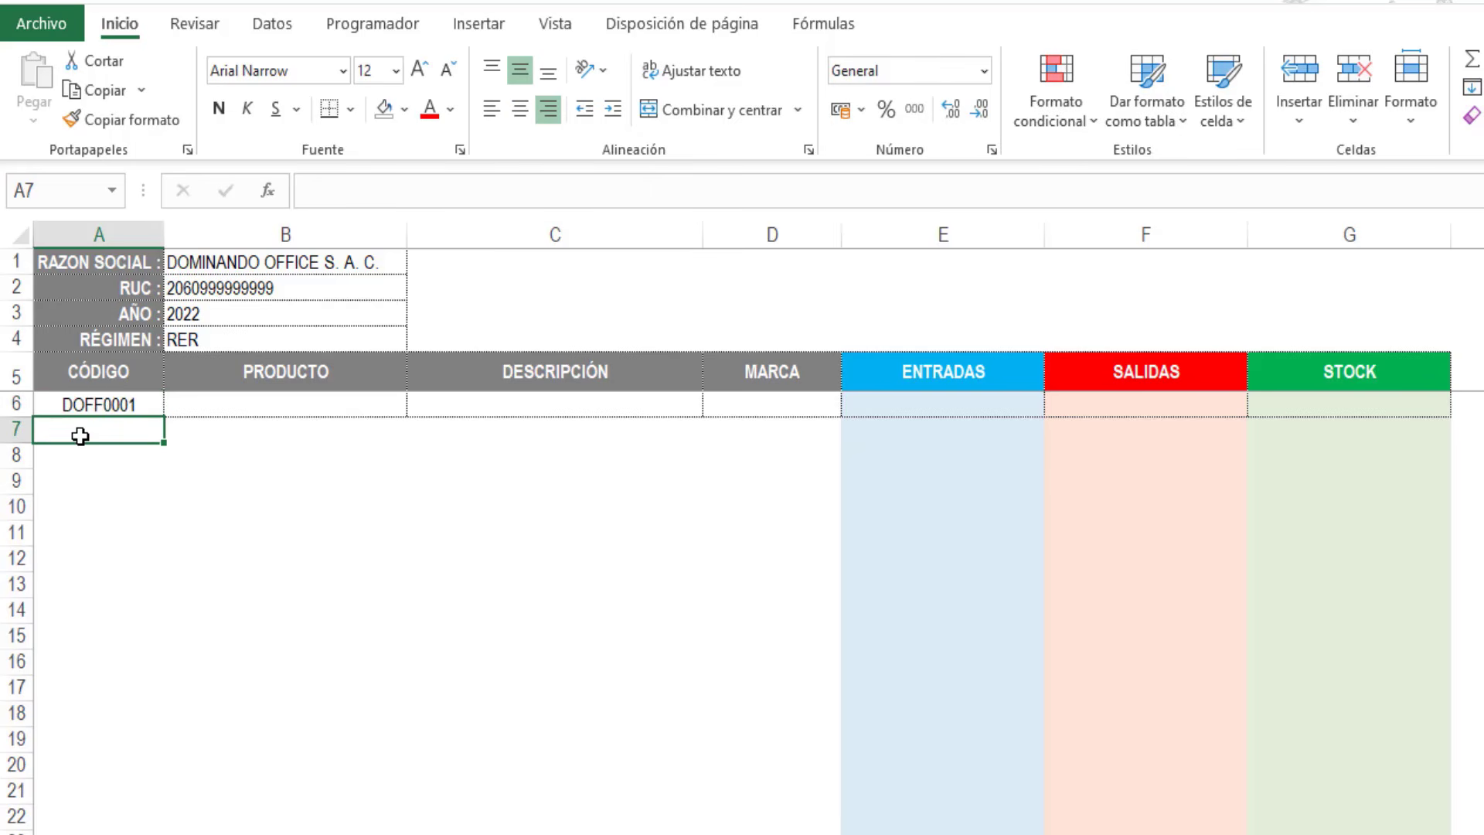
{"action": "left_click", "coordinate": [99, 455]}
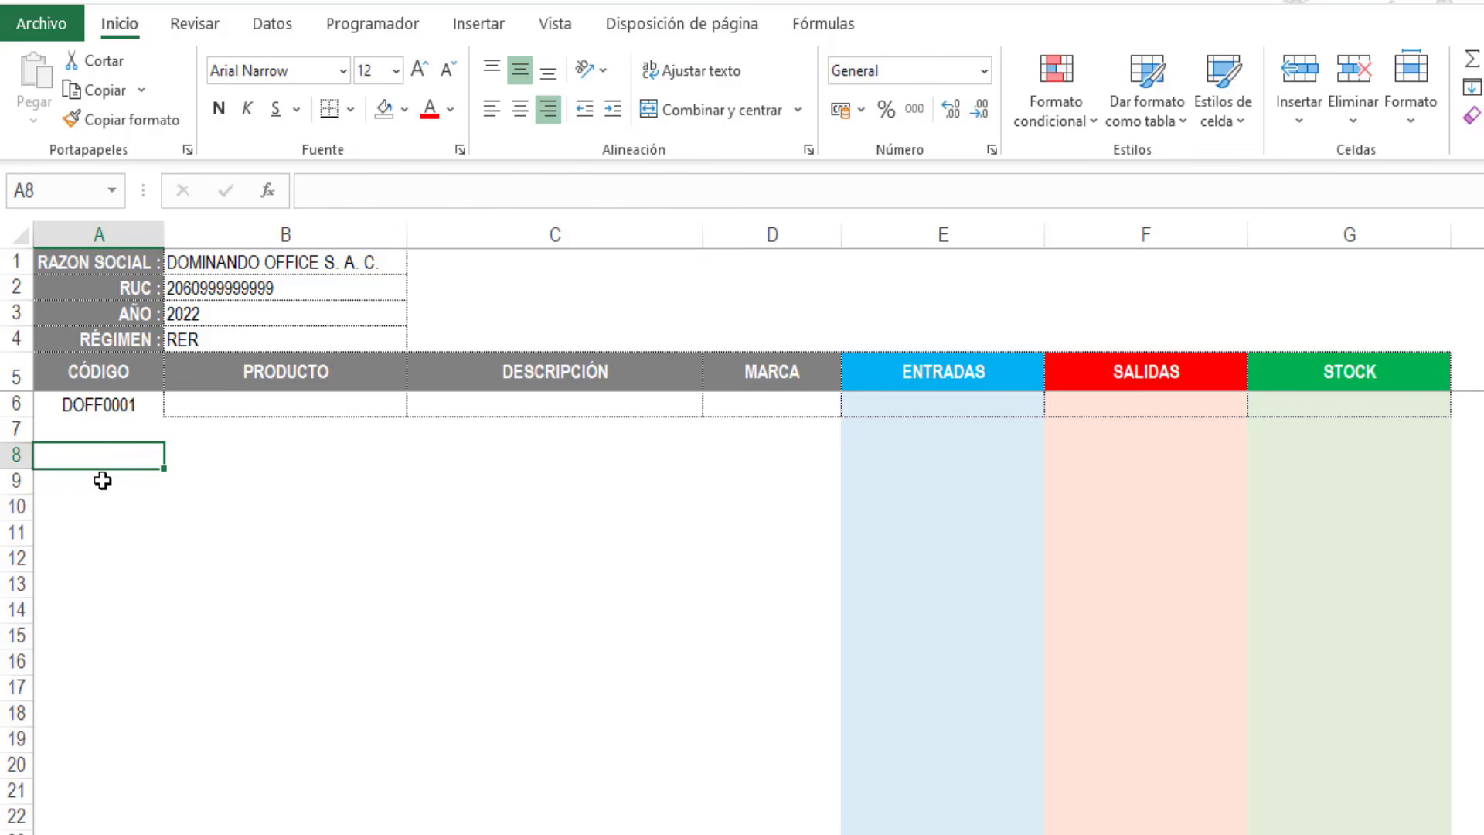
{"action": "left_click", "coordinate": [222, 406]}
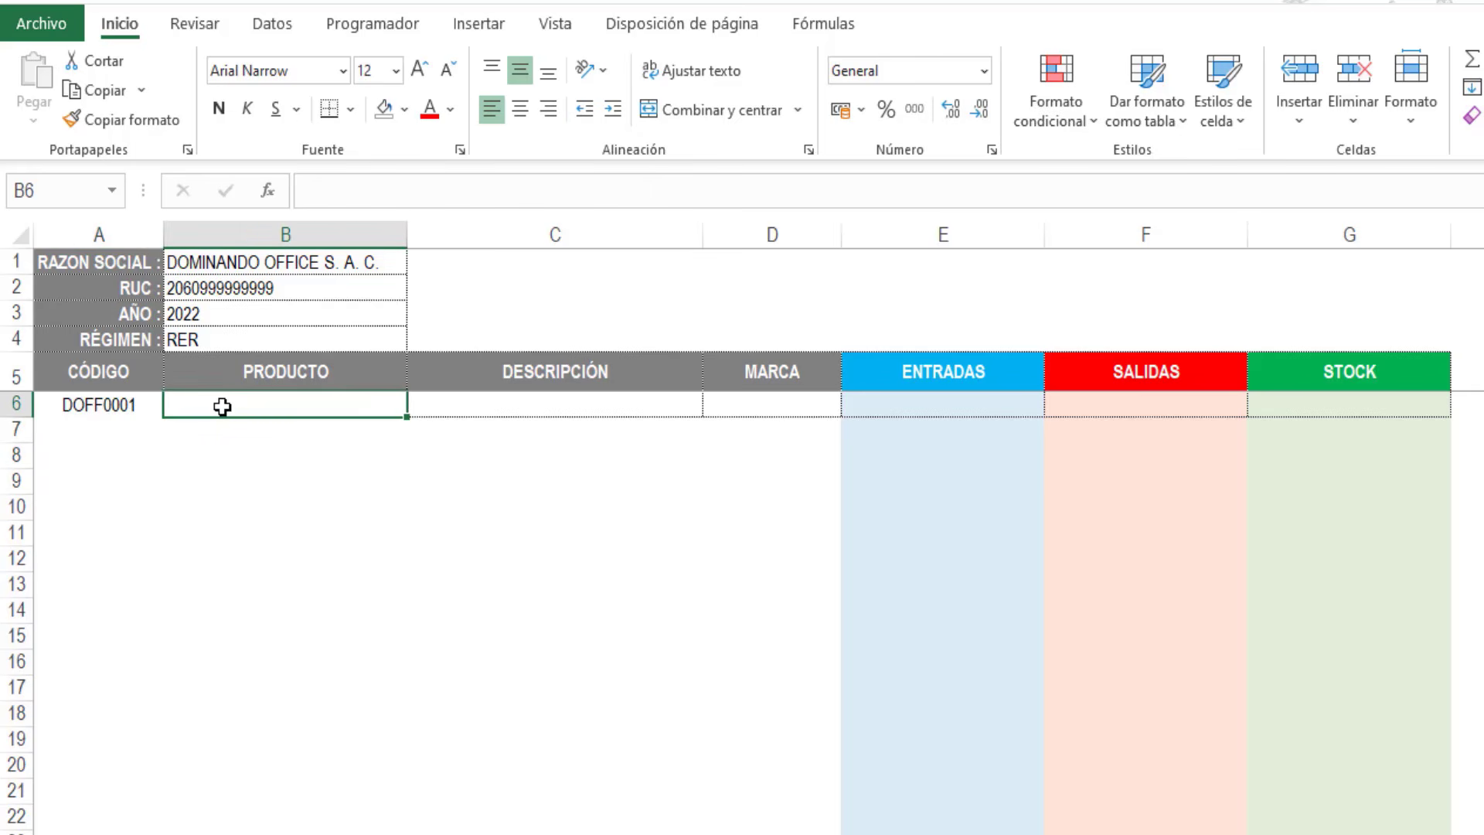
Step: Enter =BUSCARV(A6;PRODUCTOS;{2,3,4};falso) in B6 to show Pera, Paquete x 12 UND, Dorios
{"action": "left_click", "coordinate": [309, 190]}
{"action": "type", "text": "="}
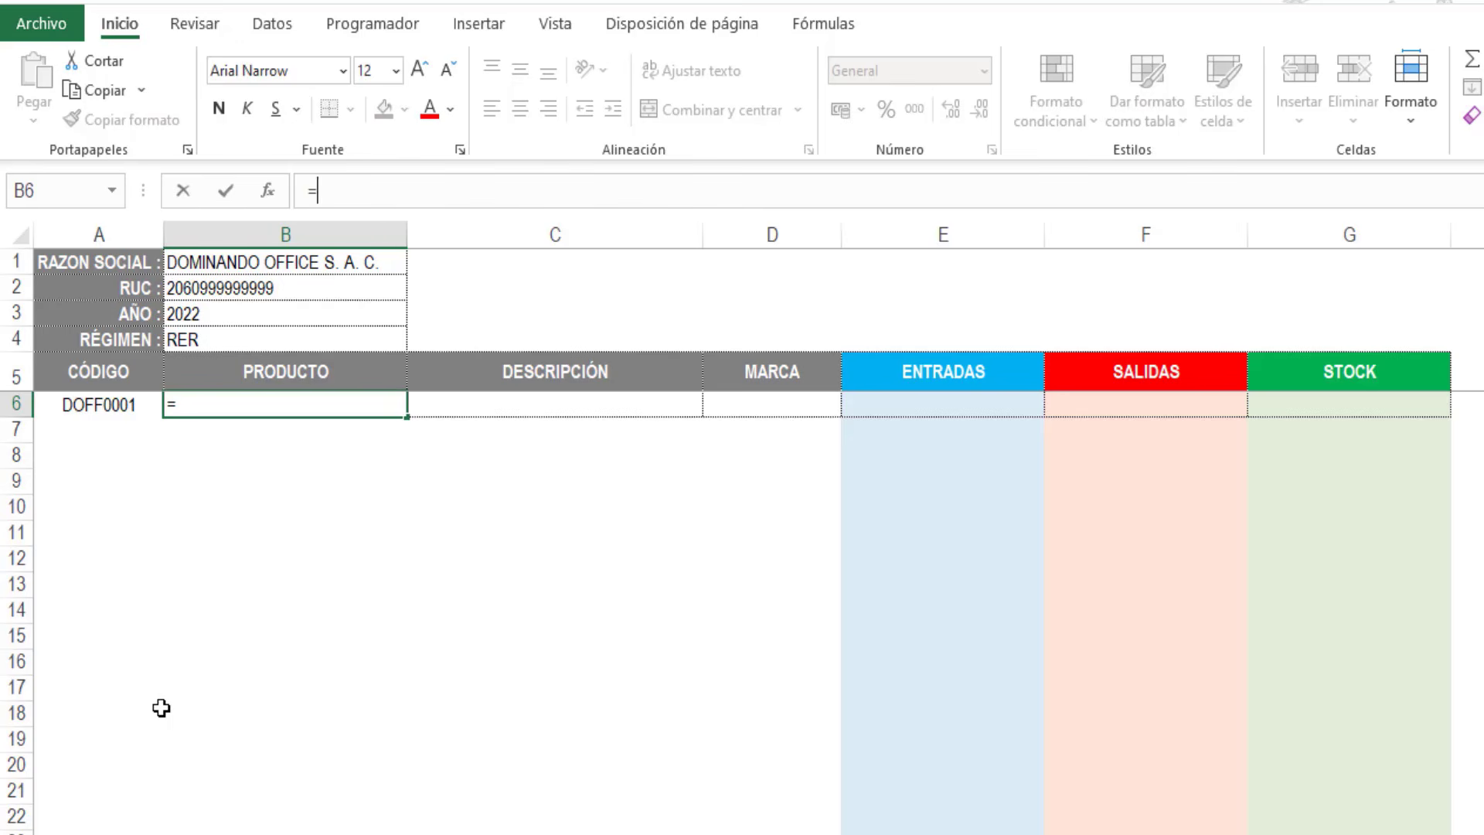
{"action": "type", "text": "busca"}
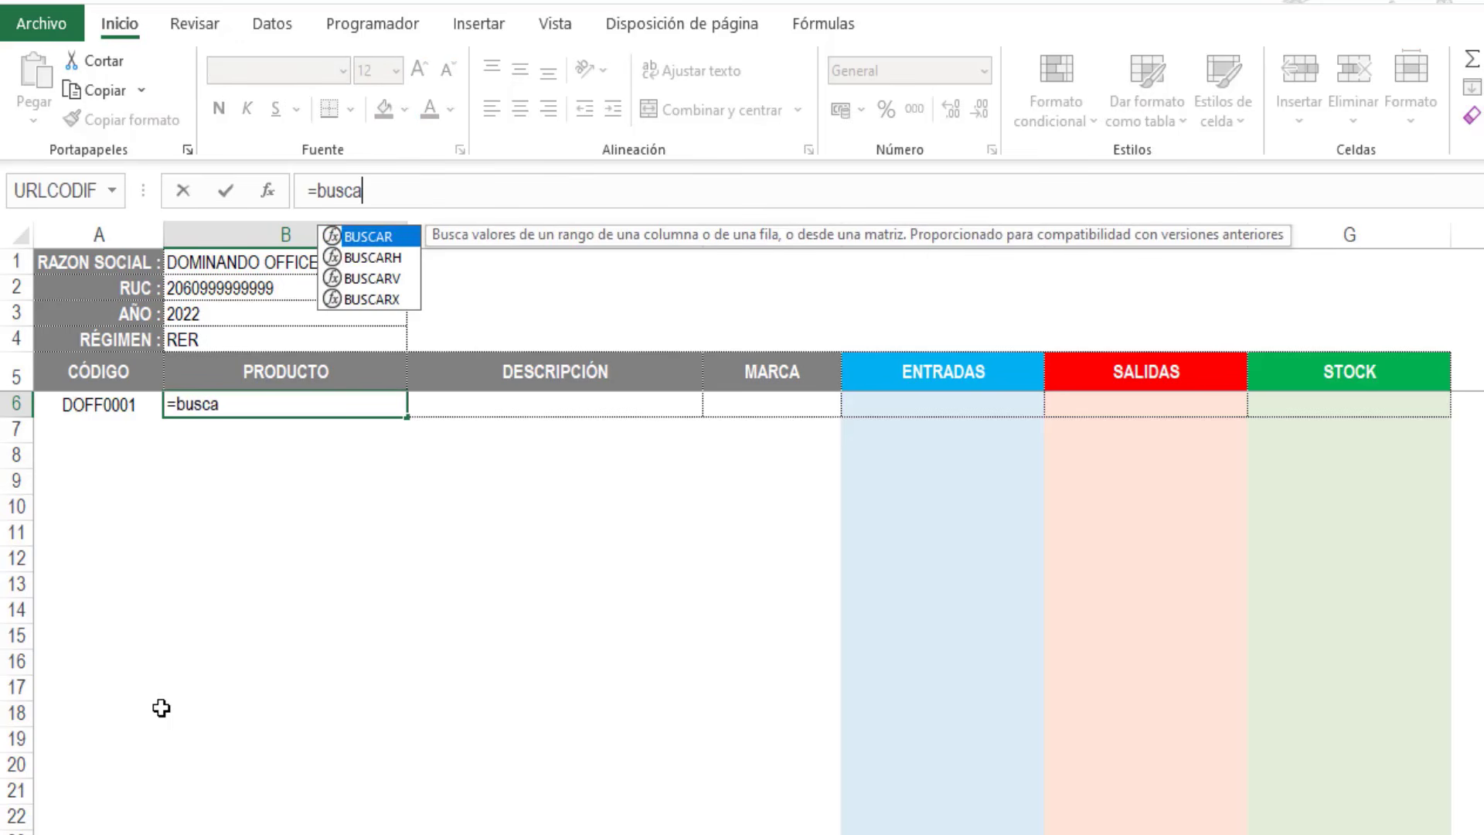
{"action": "key", "text": "Down"}
{"action": "key", "text": "Down"}
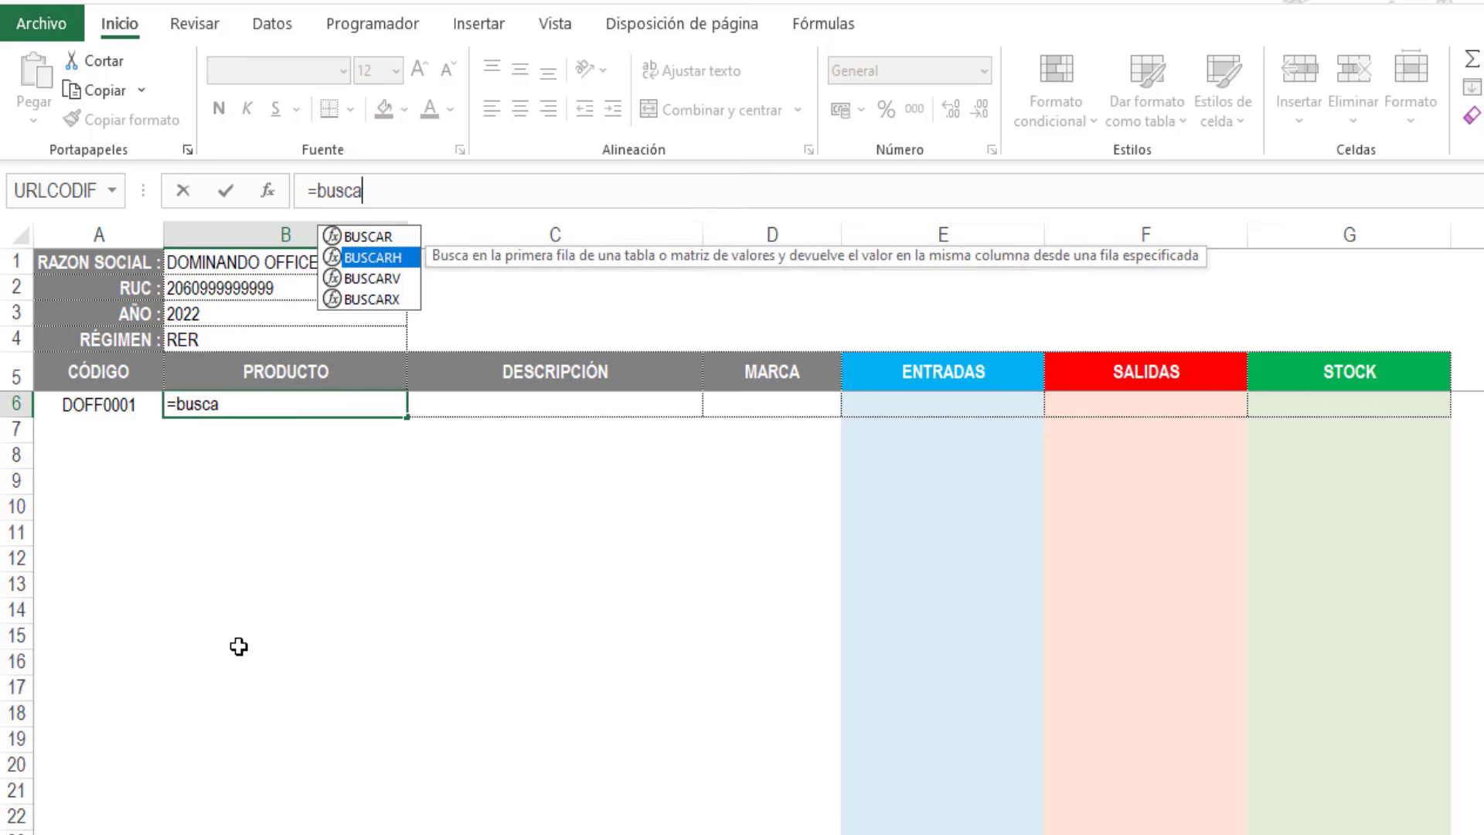
{"action": "key", "text": "Tab"}
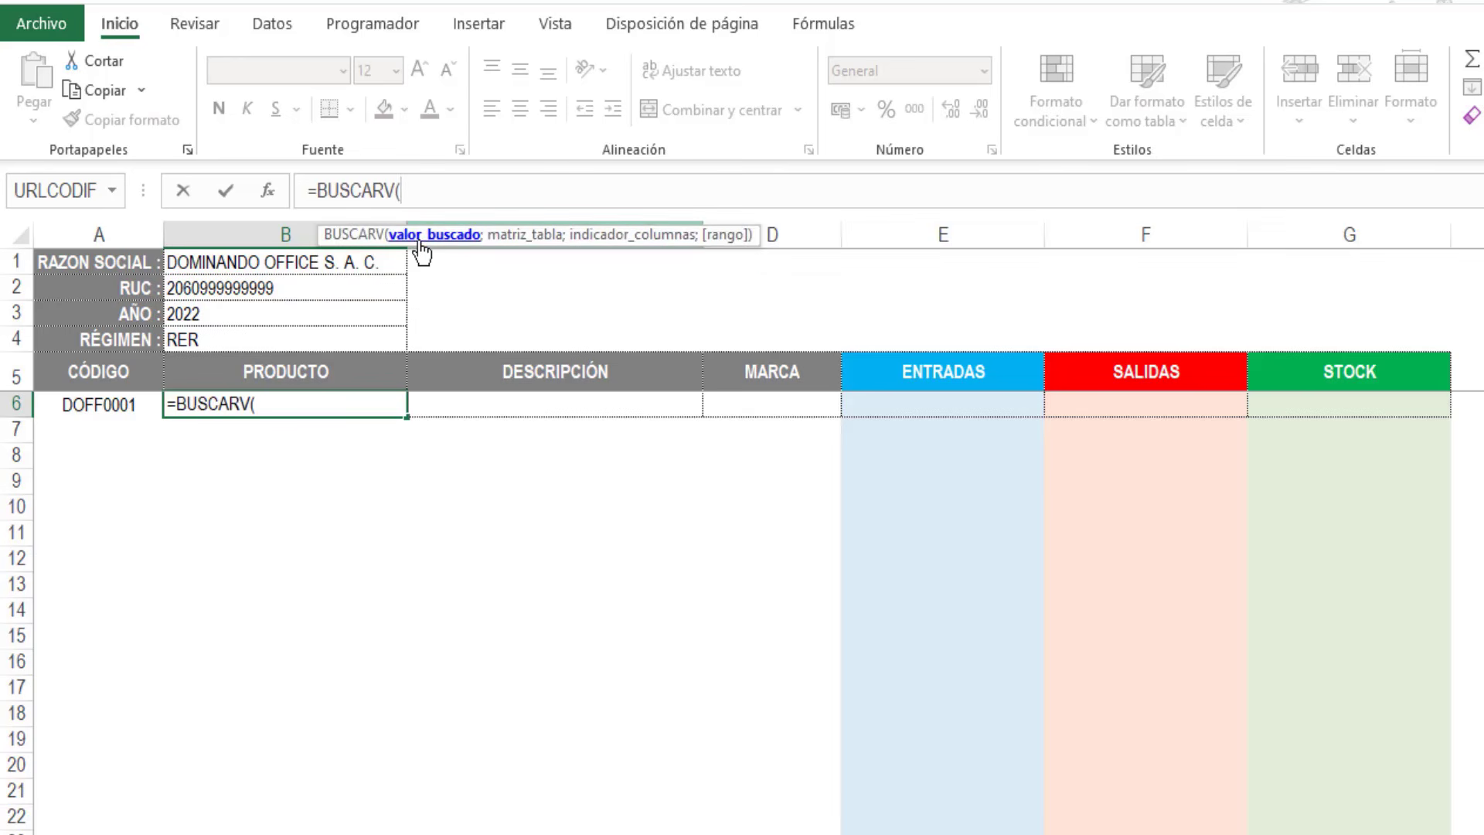
{"action": "left_click", "coordinate": [108, 406]}
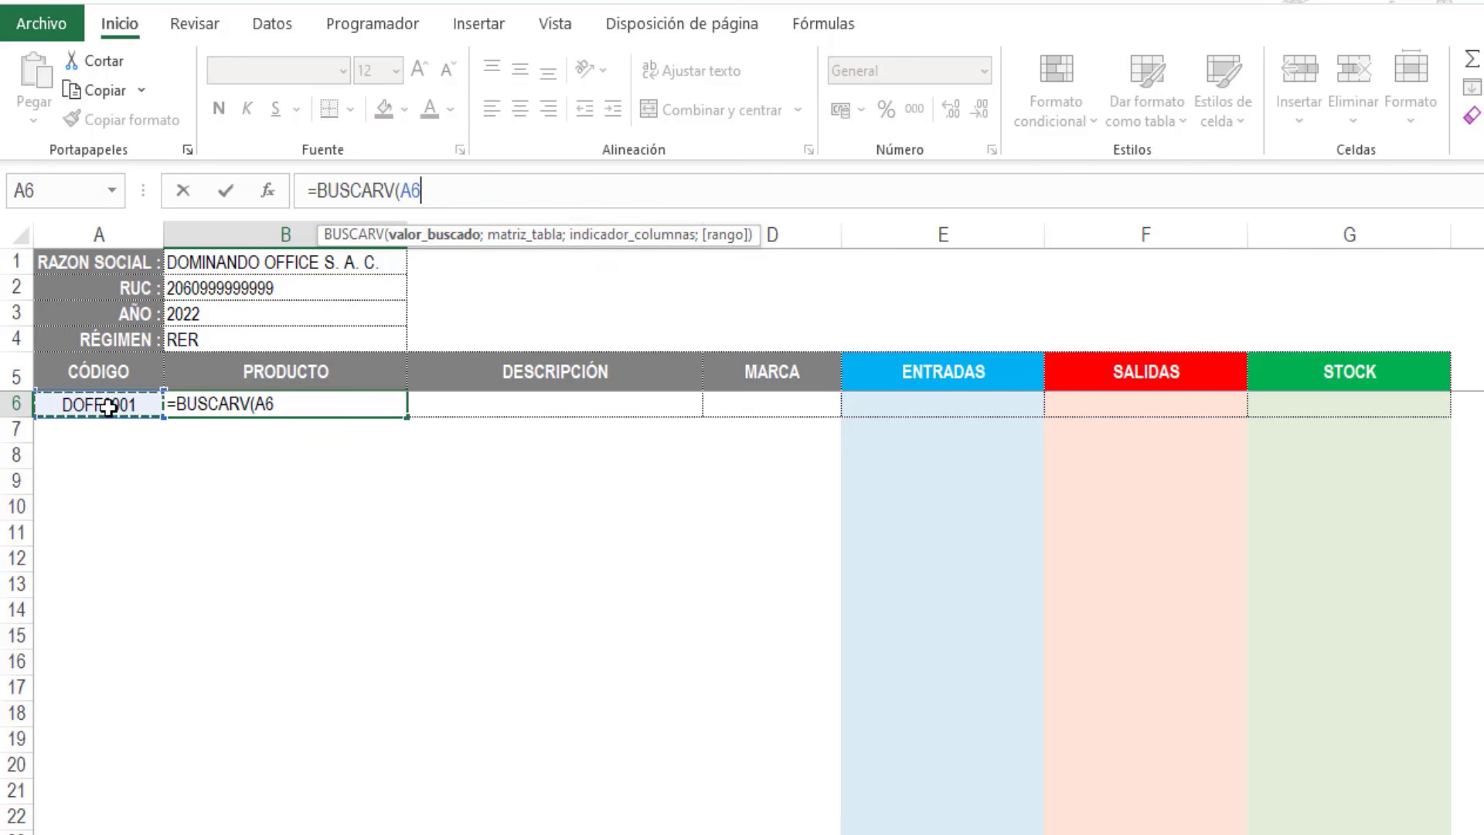
{"action": "type", "text": ";"}
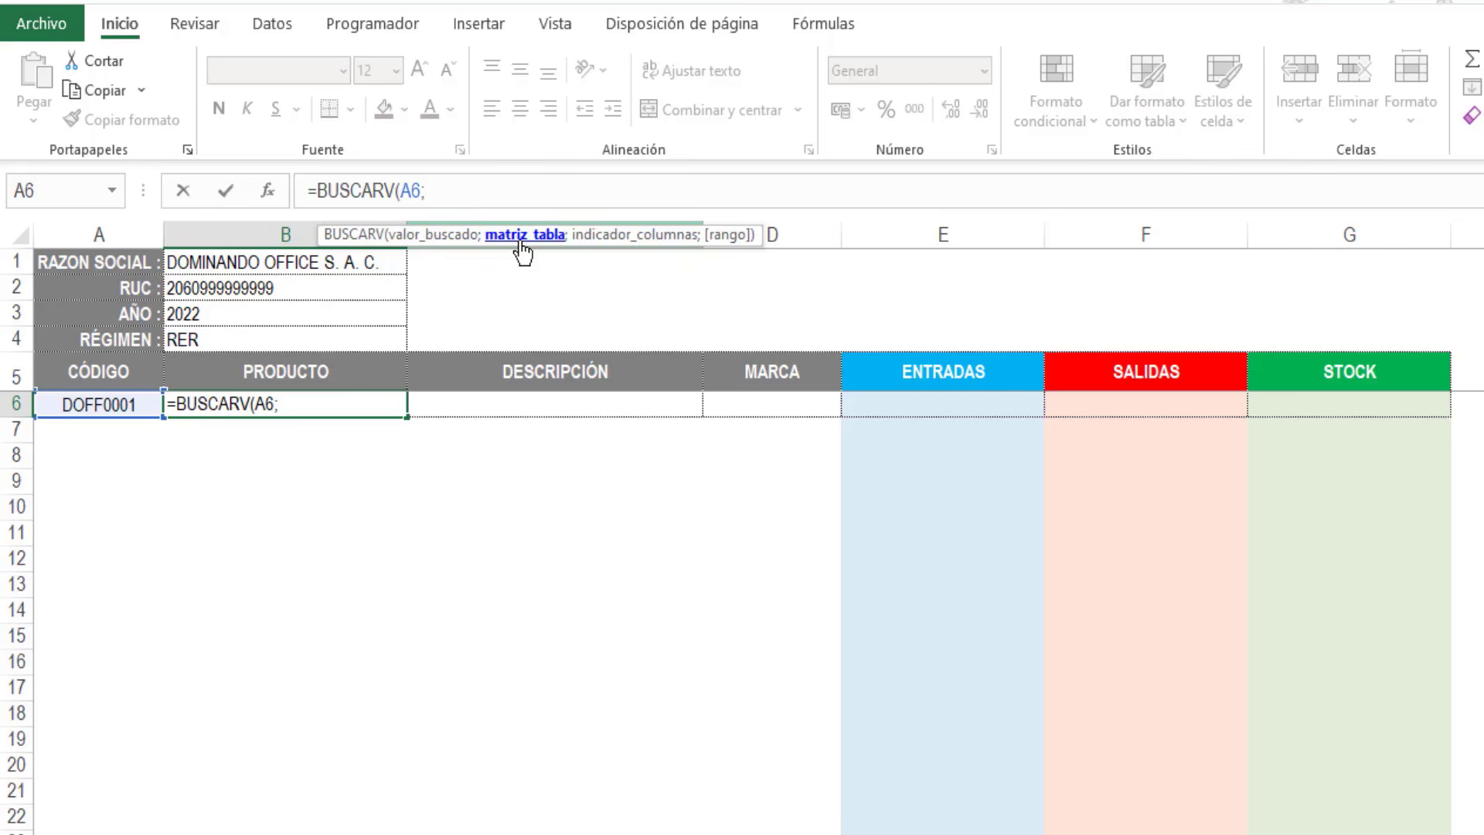
{"action": "left_click", "coordinate": [325, 834]}
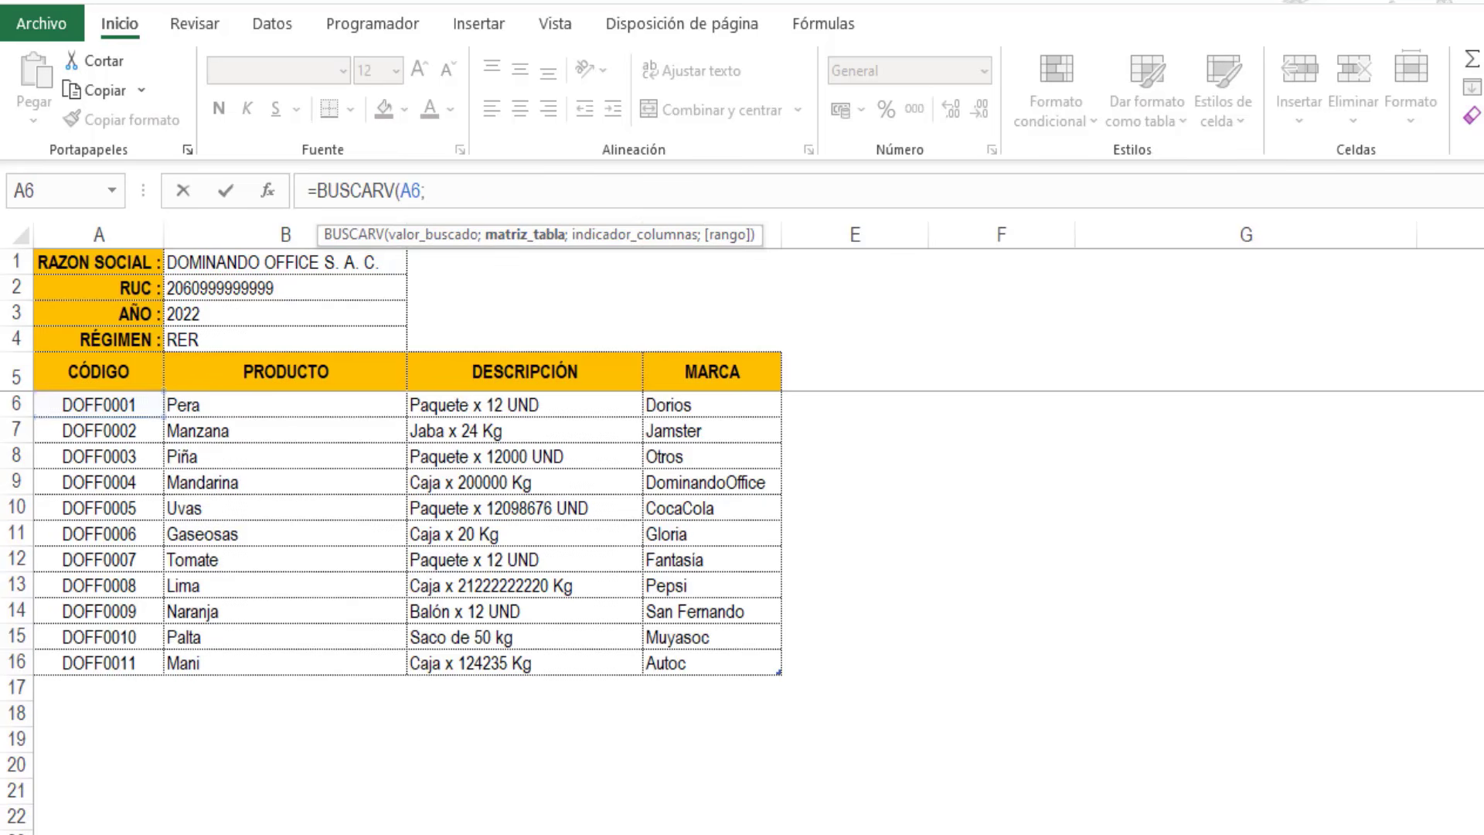
{"action": "left_click_drag", "start_coordinate": [72, 402], "coordinate": [741, 671]}
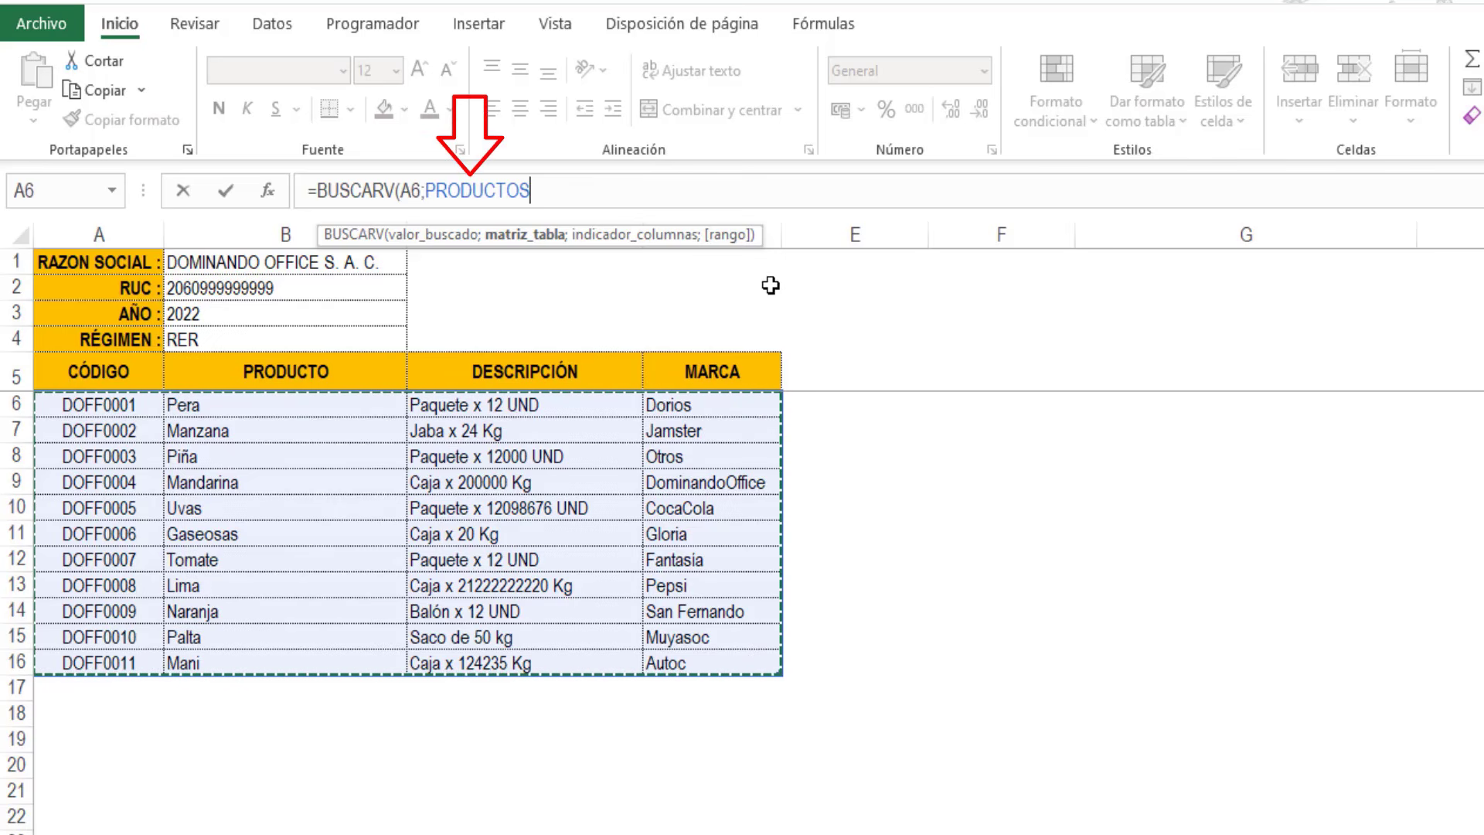
{"action": "type", "text": ";"}
{"action": "type", "text": "{"}
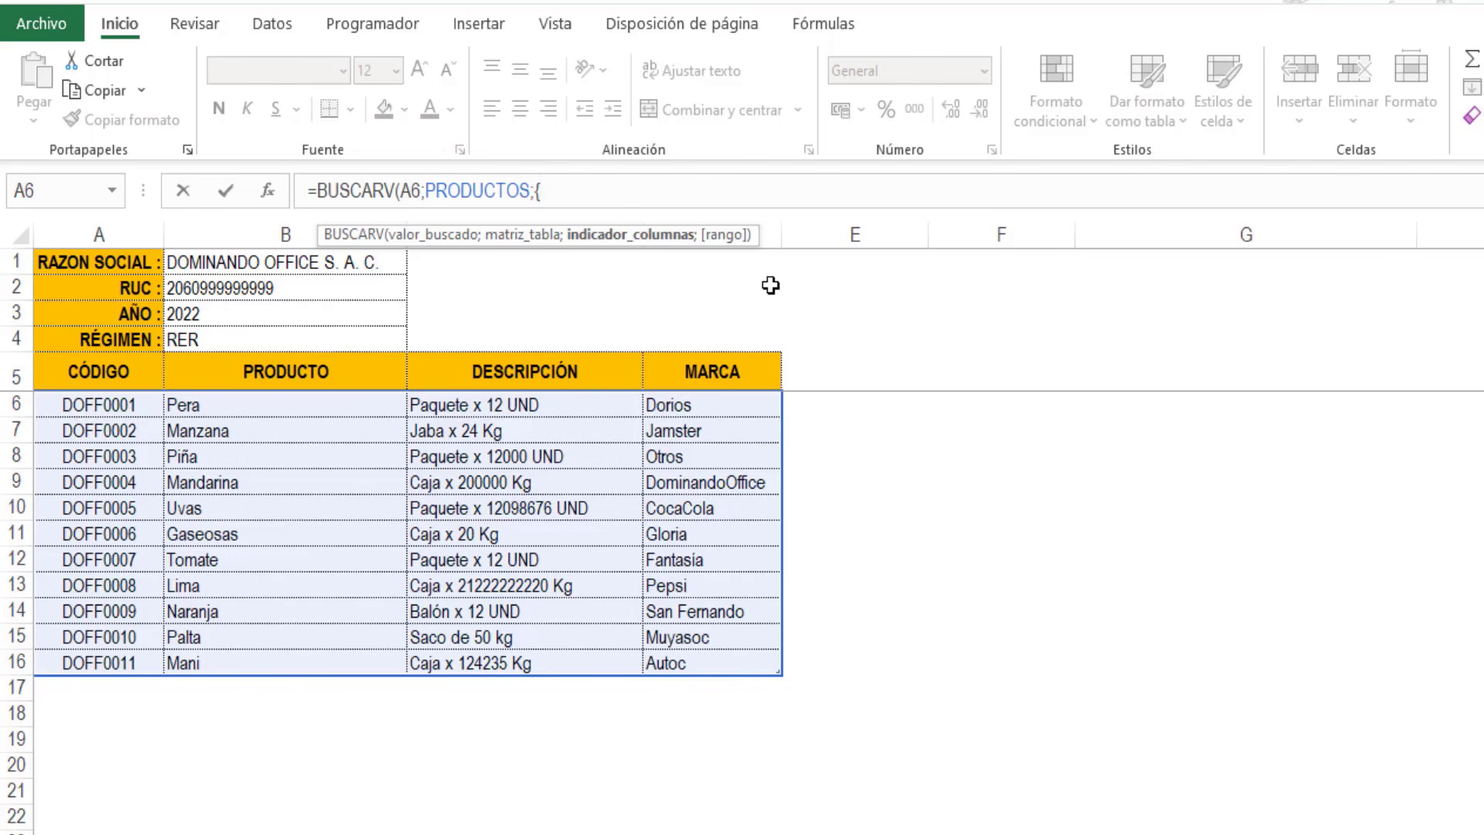
{"action": "type", "text": "2,3,4};"}
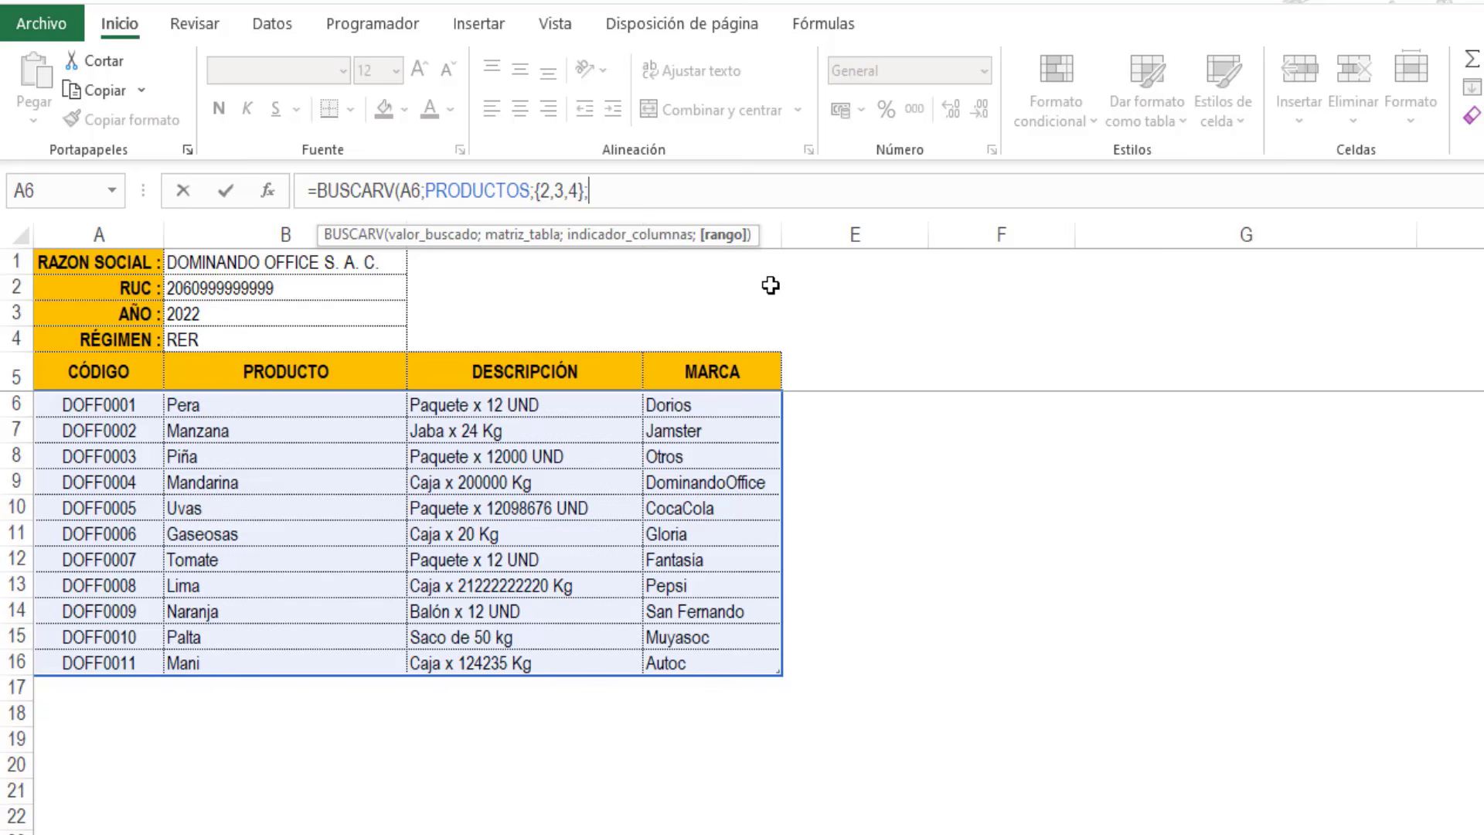
{"action": "type", "text": "falso)"}
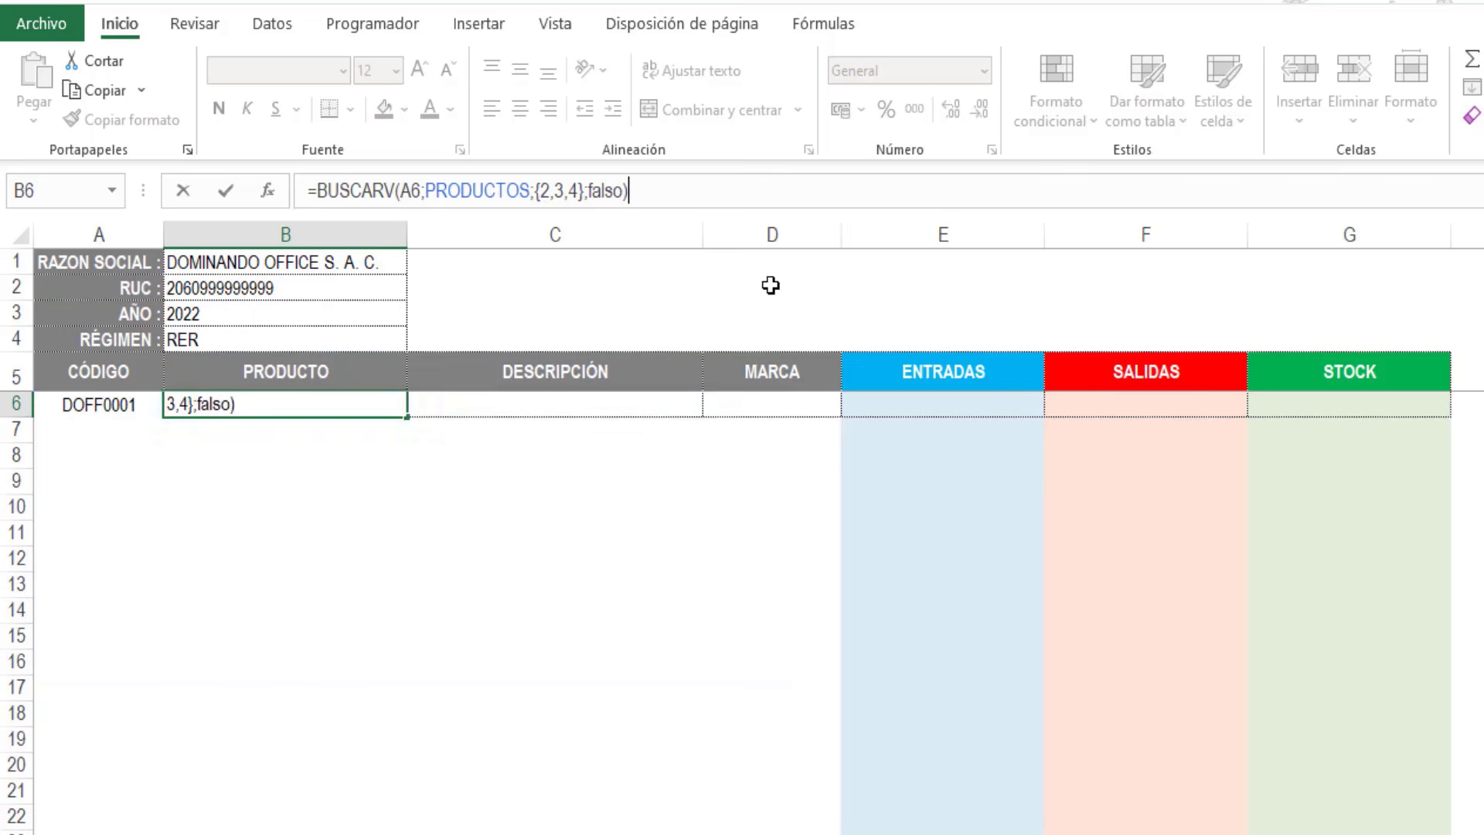
{"action": "key", "text": "Return"}
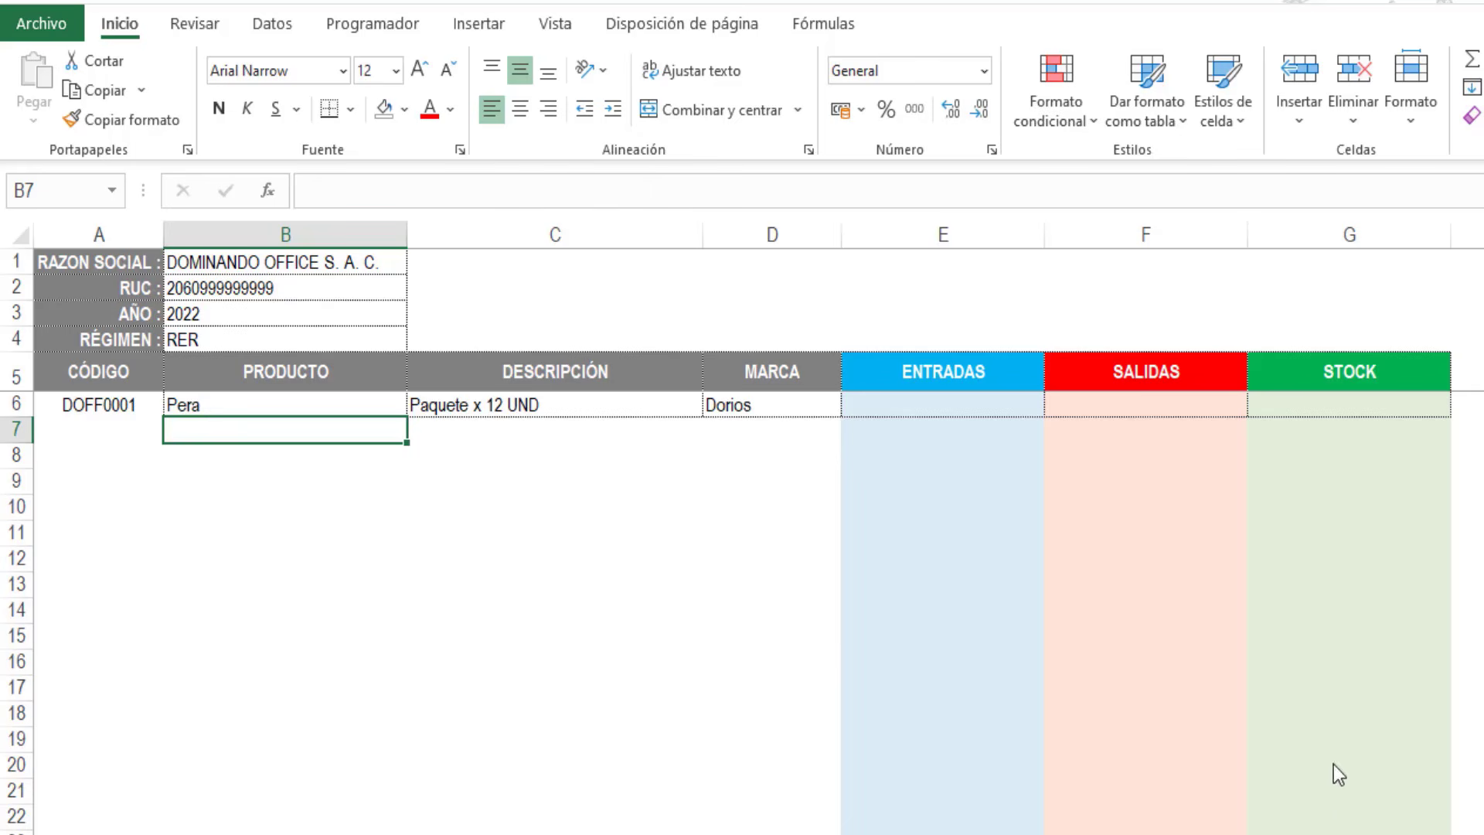
Step: Enter code 2, then 4, in A6 to check row 6 updates to Mandarina
{"action": "left_click", "coordinate": [141, 406]}
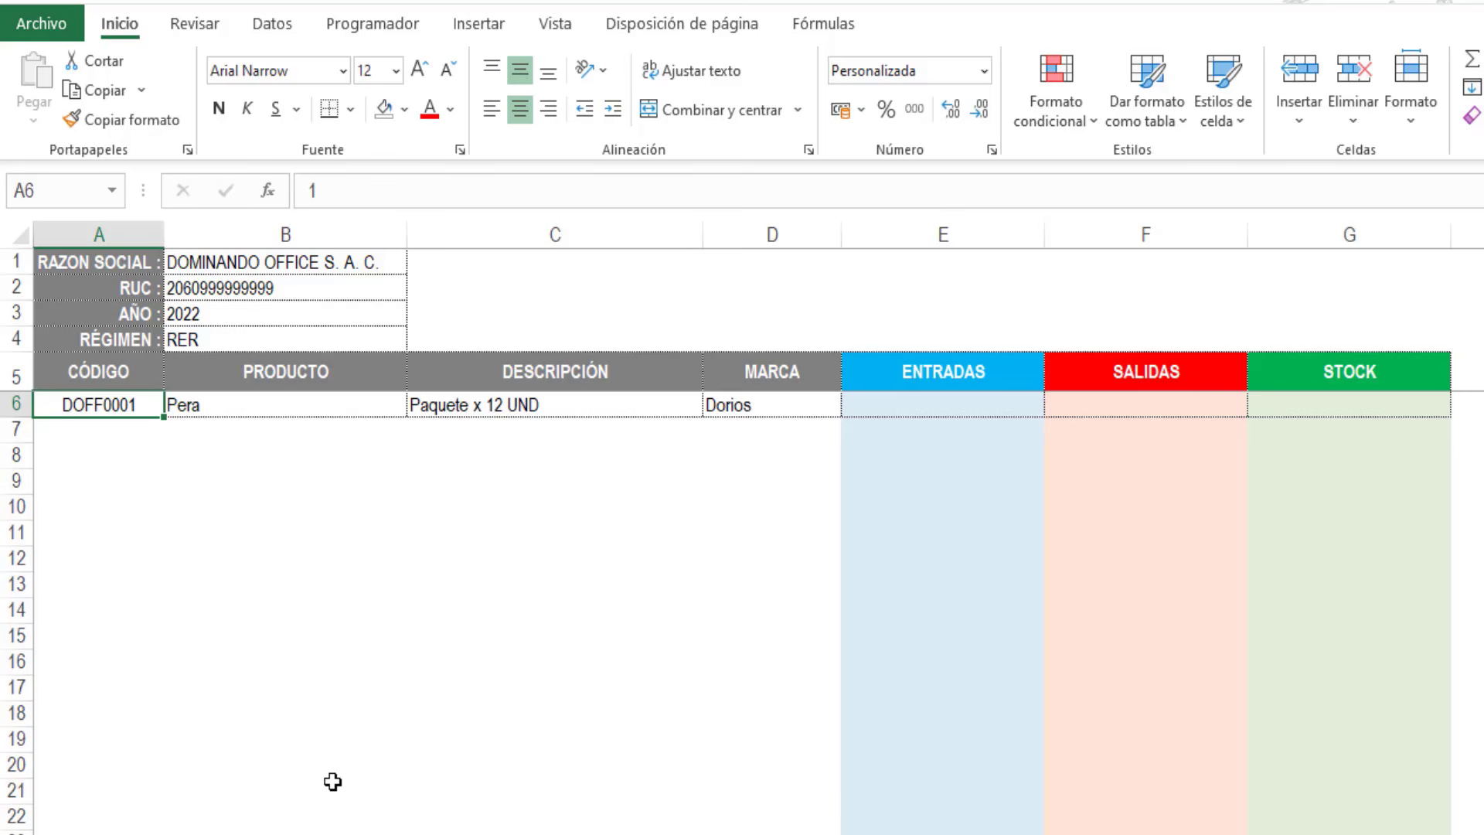
{"action": "type", "text": "2"}
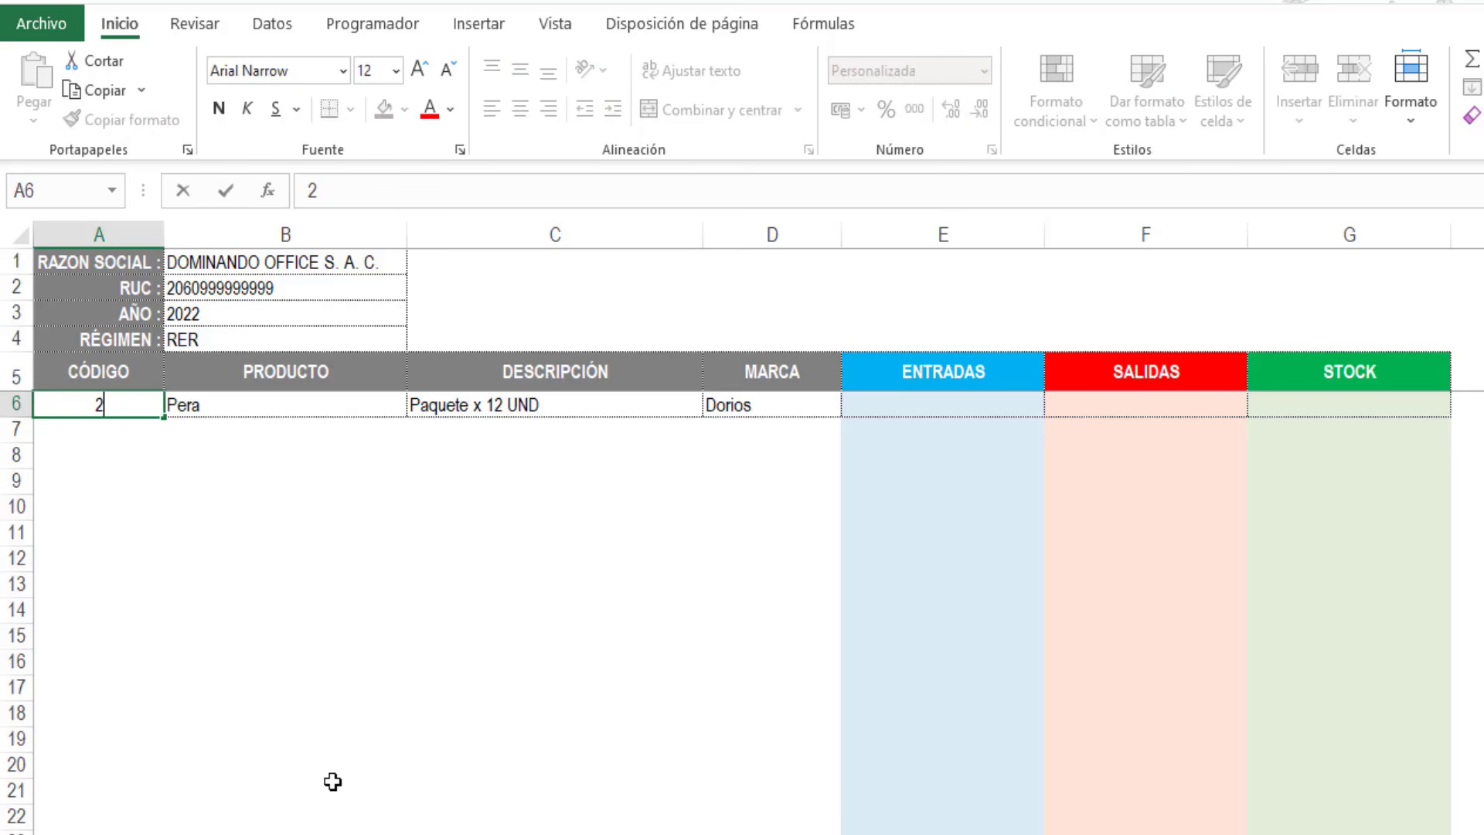
{"action": "key", "text": "Return"}
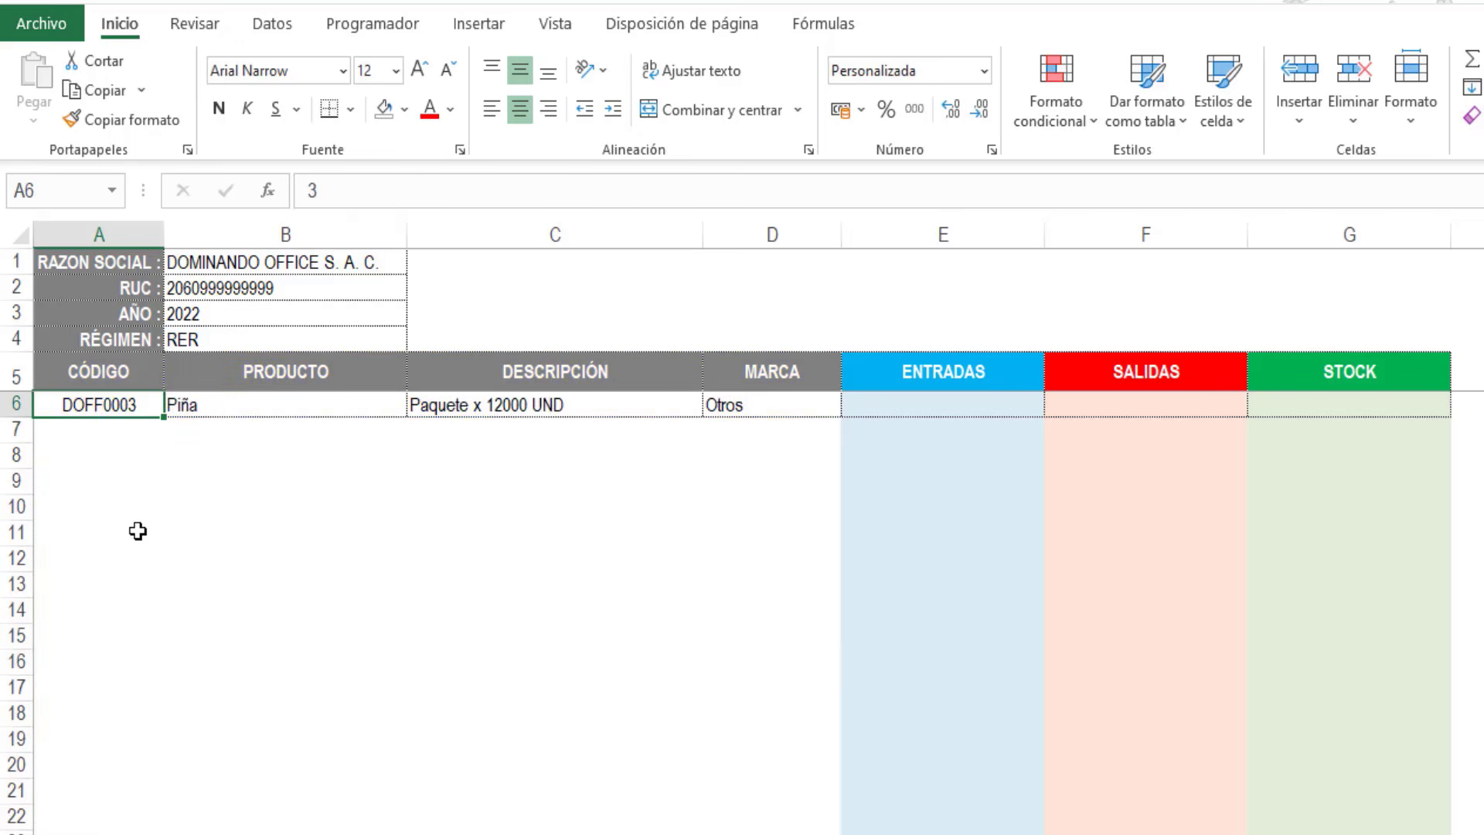
{"action": "key", "text": "Delete"}
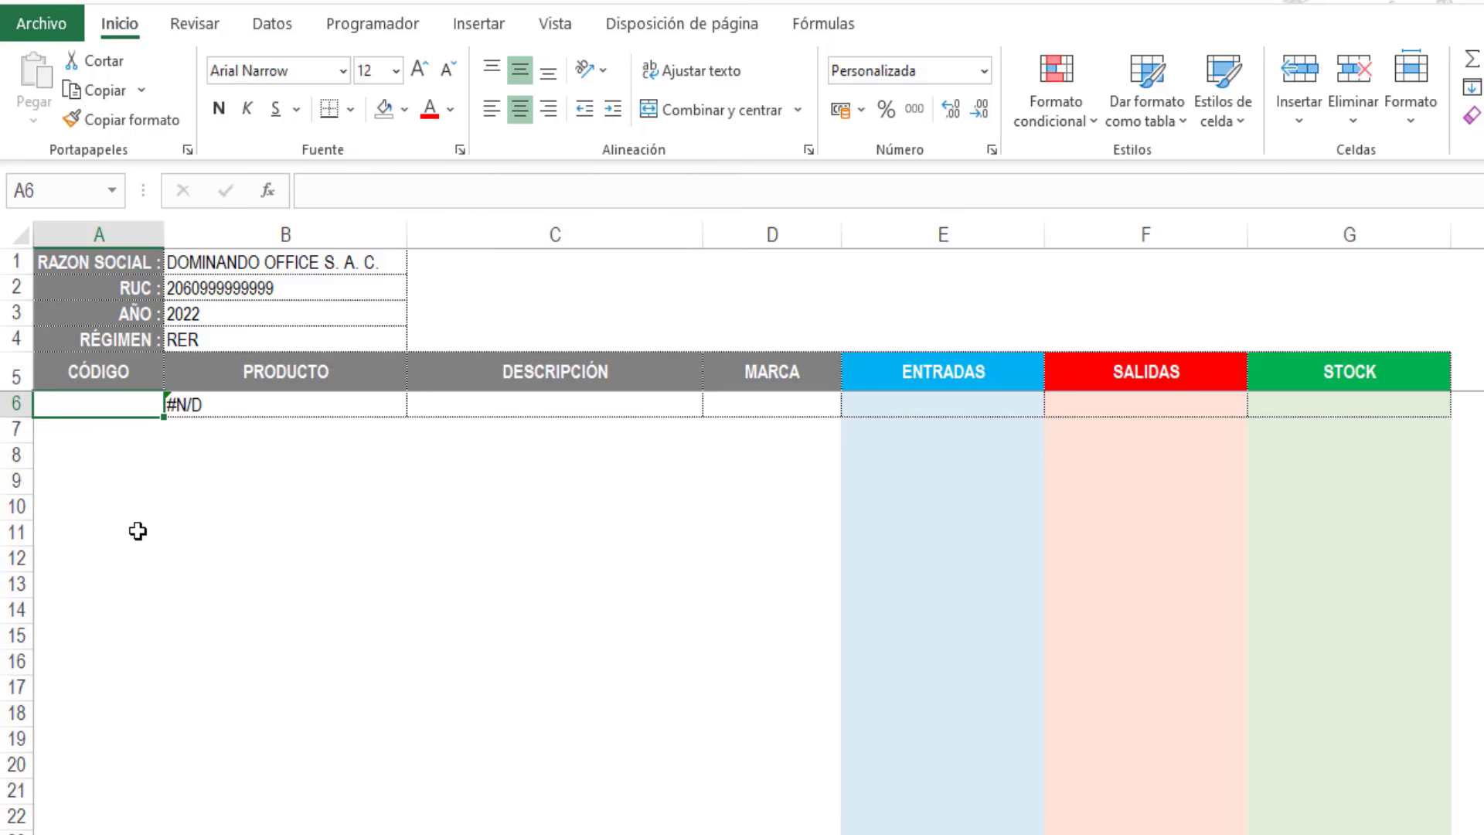
{"action": "type", "text": "4"}
{"action": "key", "text": "Return"}
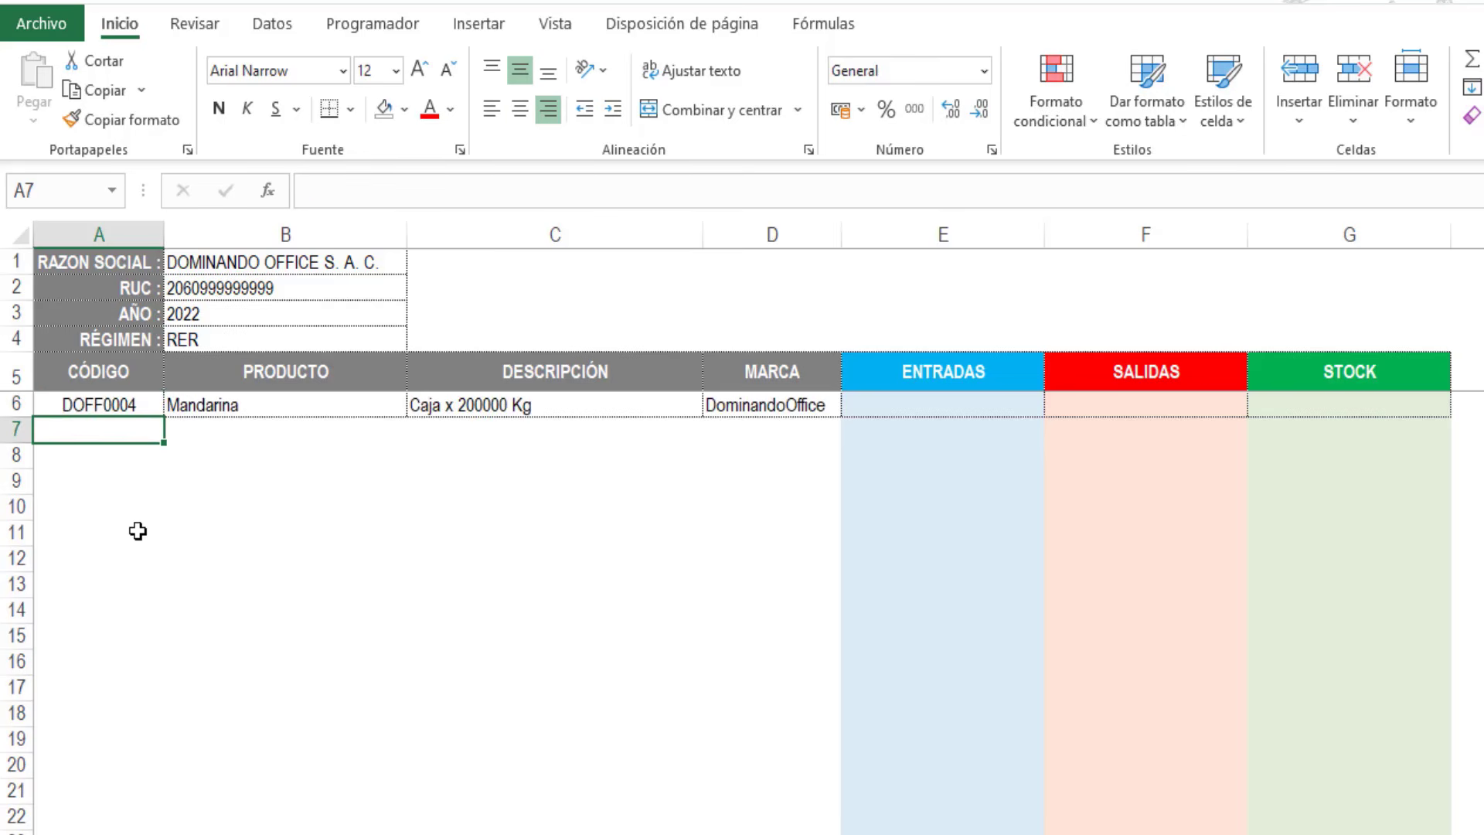
Step: Wrap B6's BUSCARV formula in SI.ERROR so errors show an empty string
{"action": "left_click", "coordinate": [214, 404]}
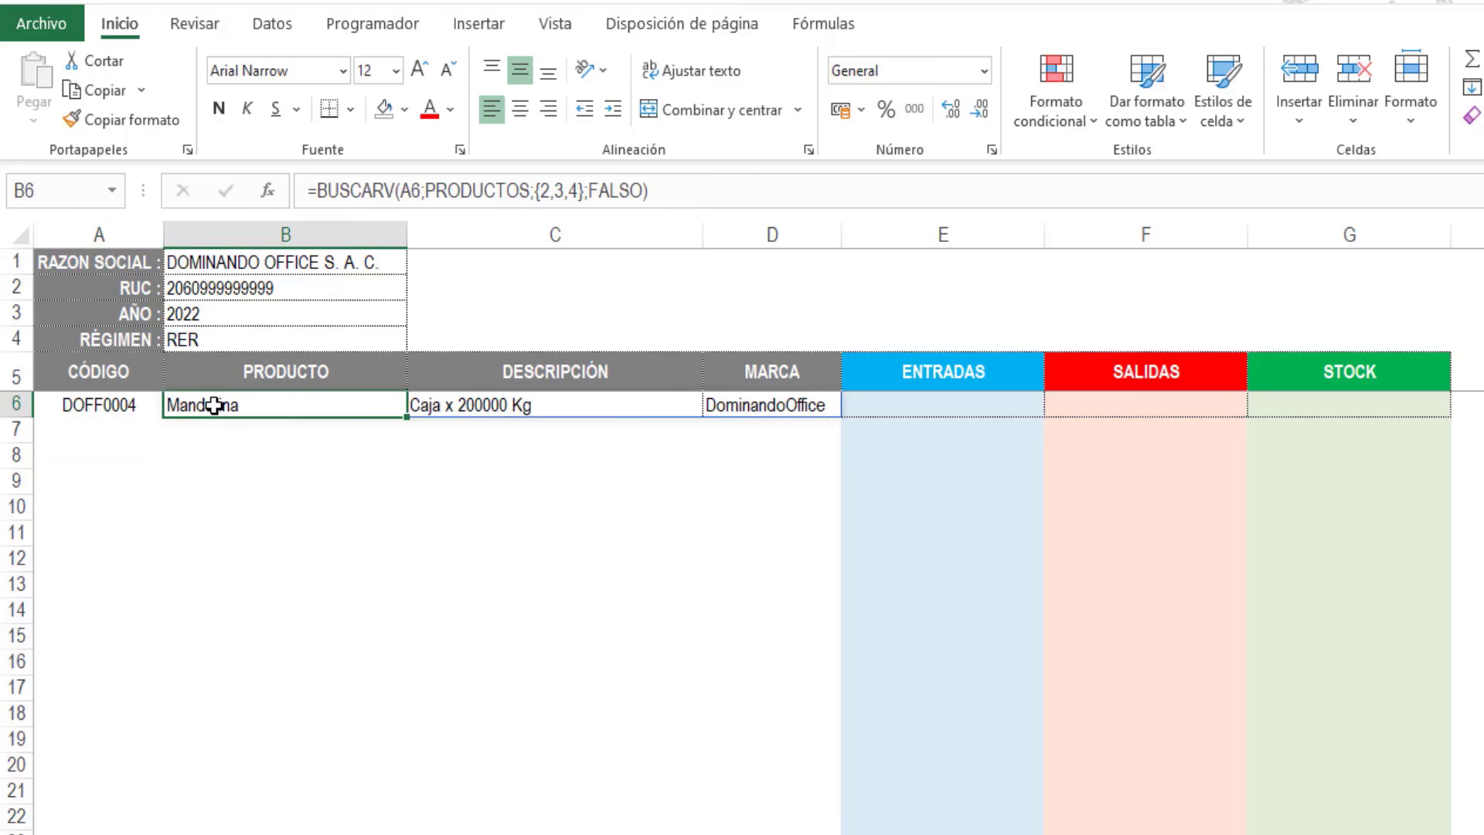
{"action": "left_click", "coordinate": [308, 190]}
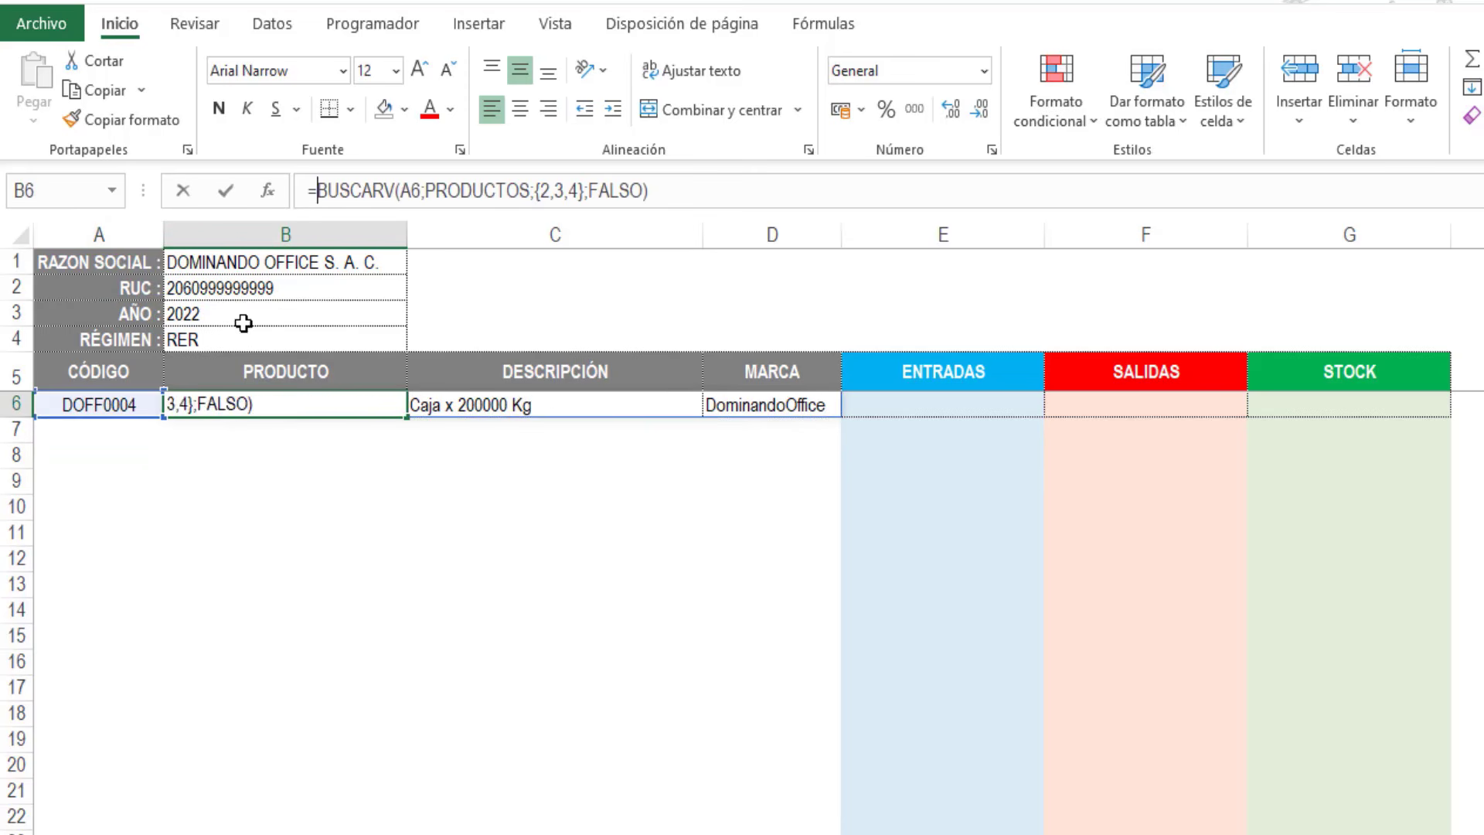
{"action": "type", "text": "si."}
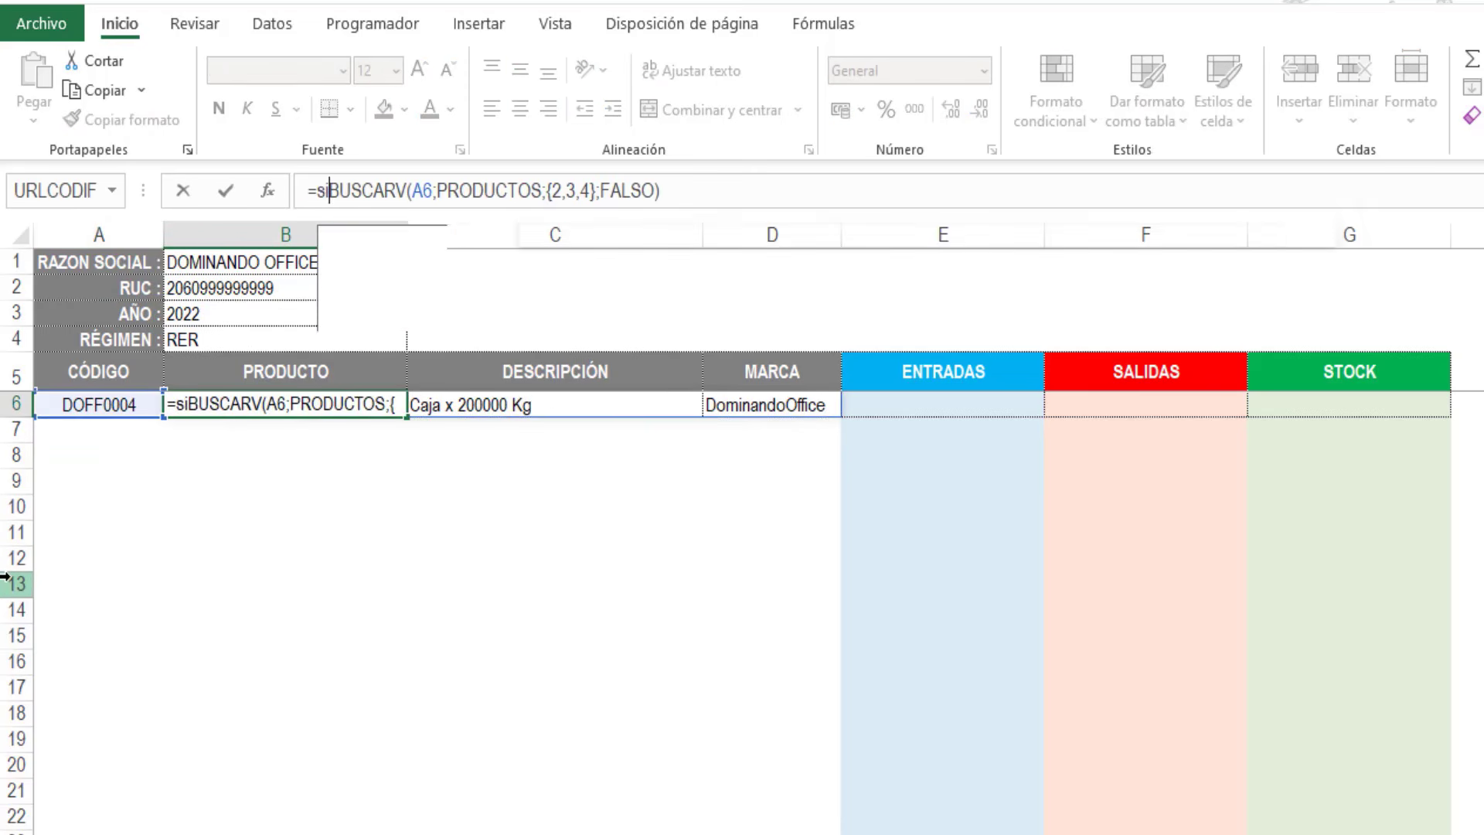
{"action": "type", "text": "e"}
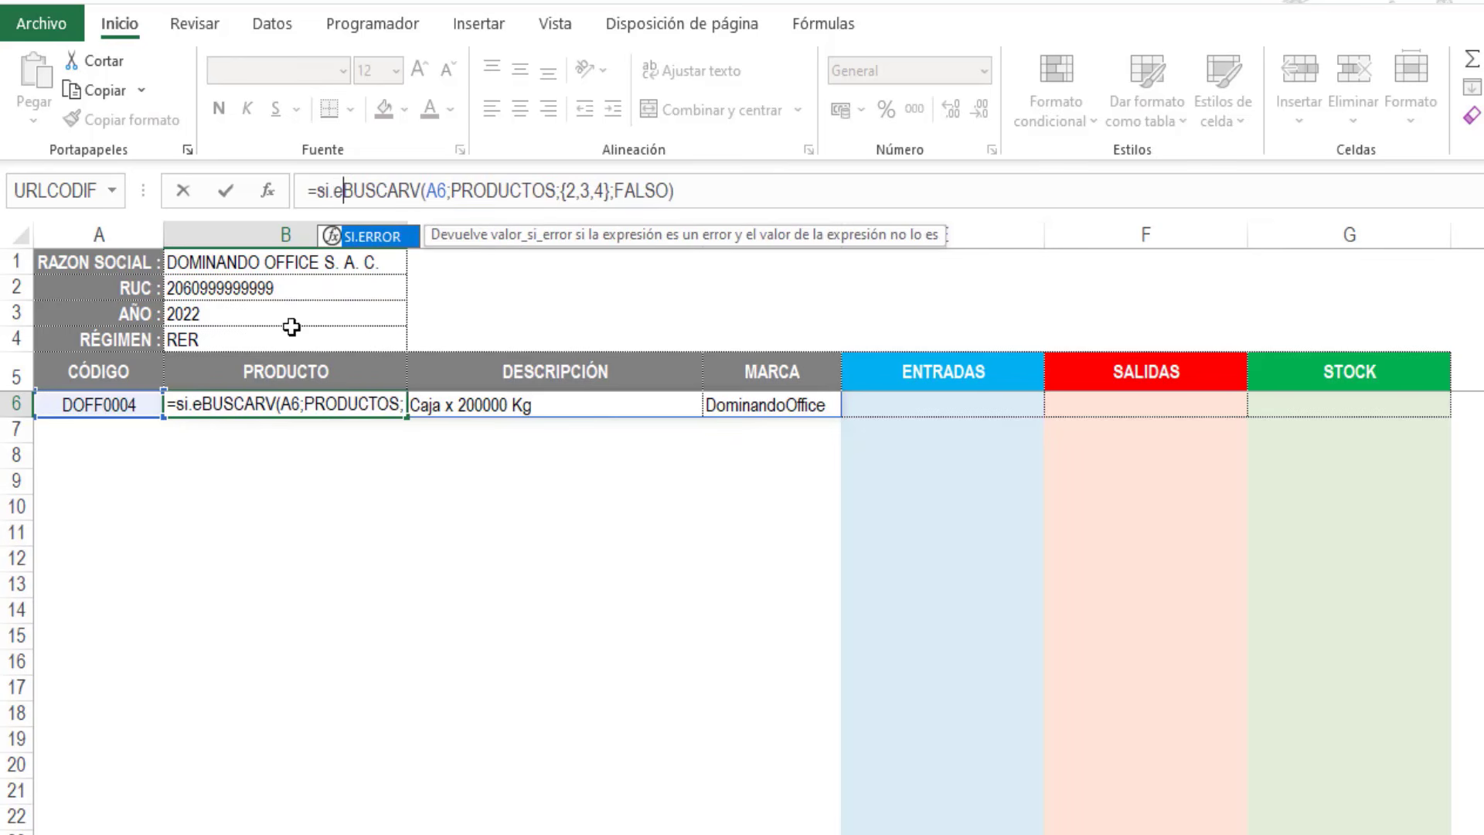
{"action": "double_click", "coordinate": [373, 241]}
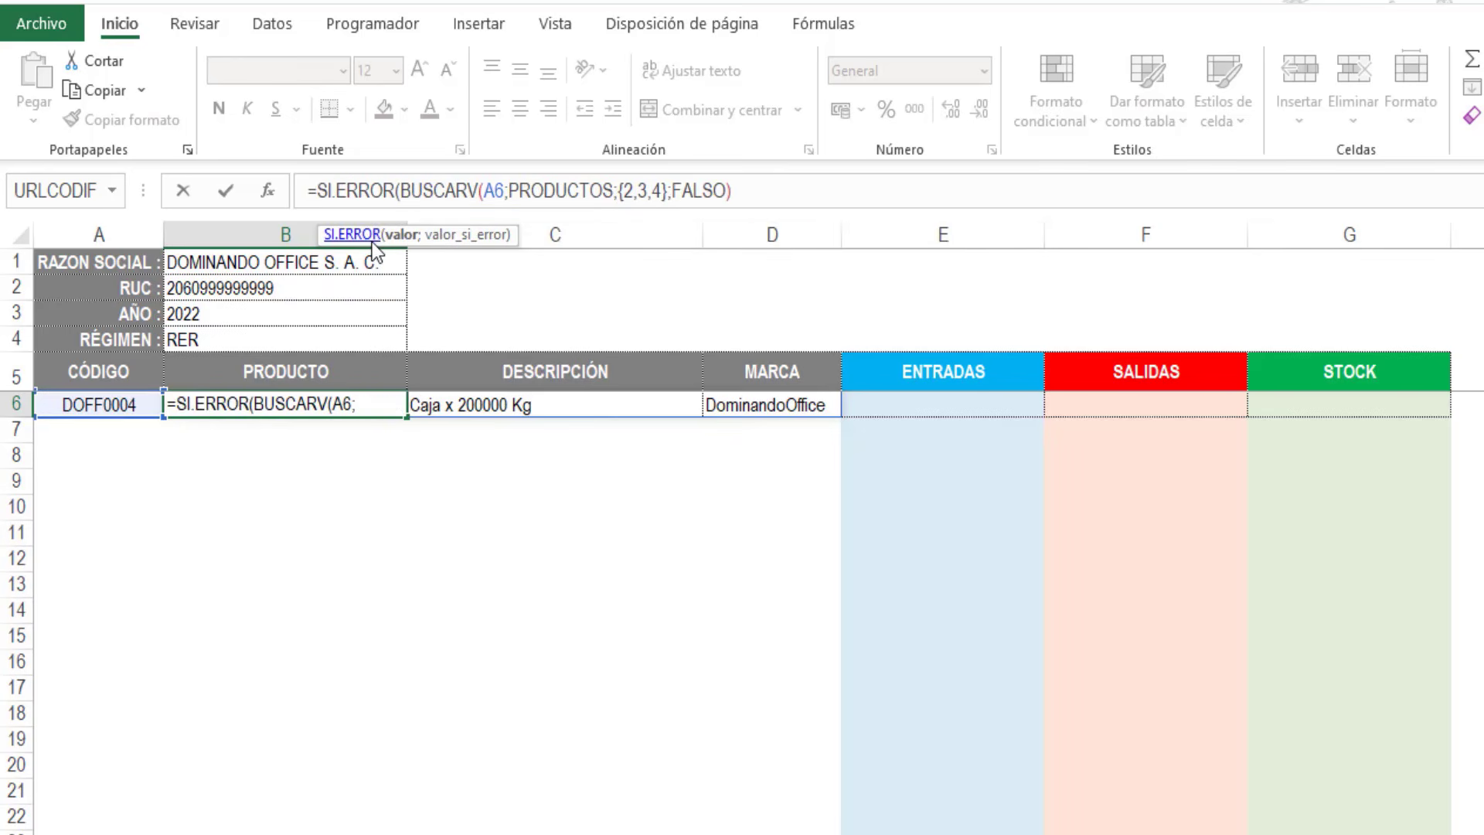
{"action": "left_click", "coordinate": [747, 191]}
{"action": "type", "text": ";"}
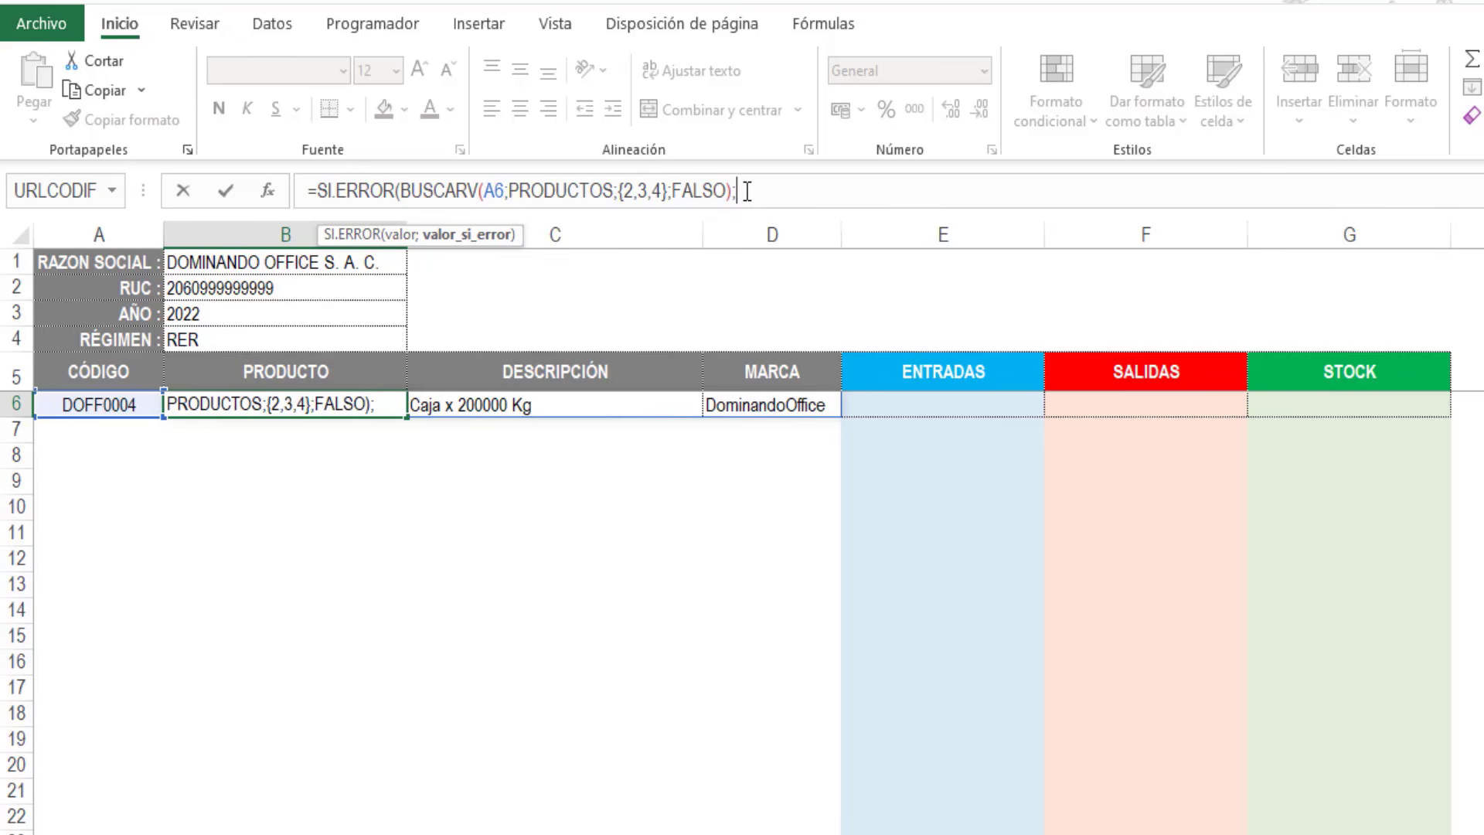
{"action": "type", "text": "\"\")"}
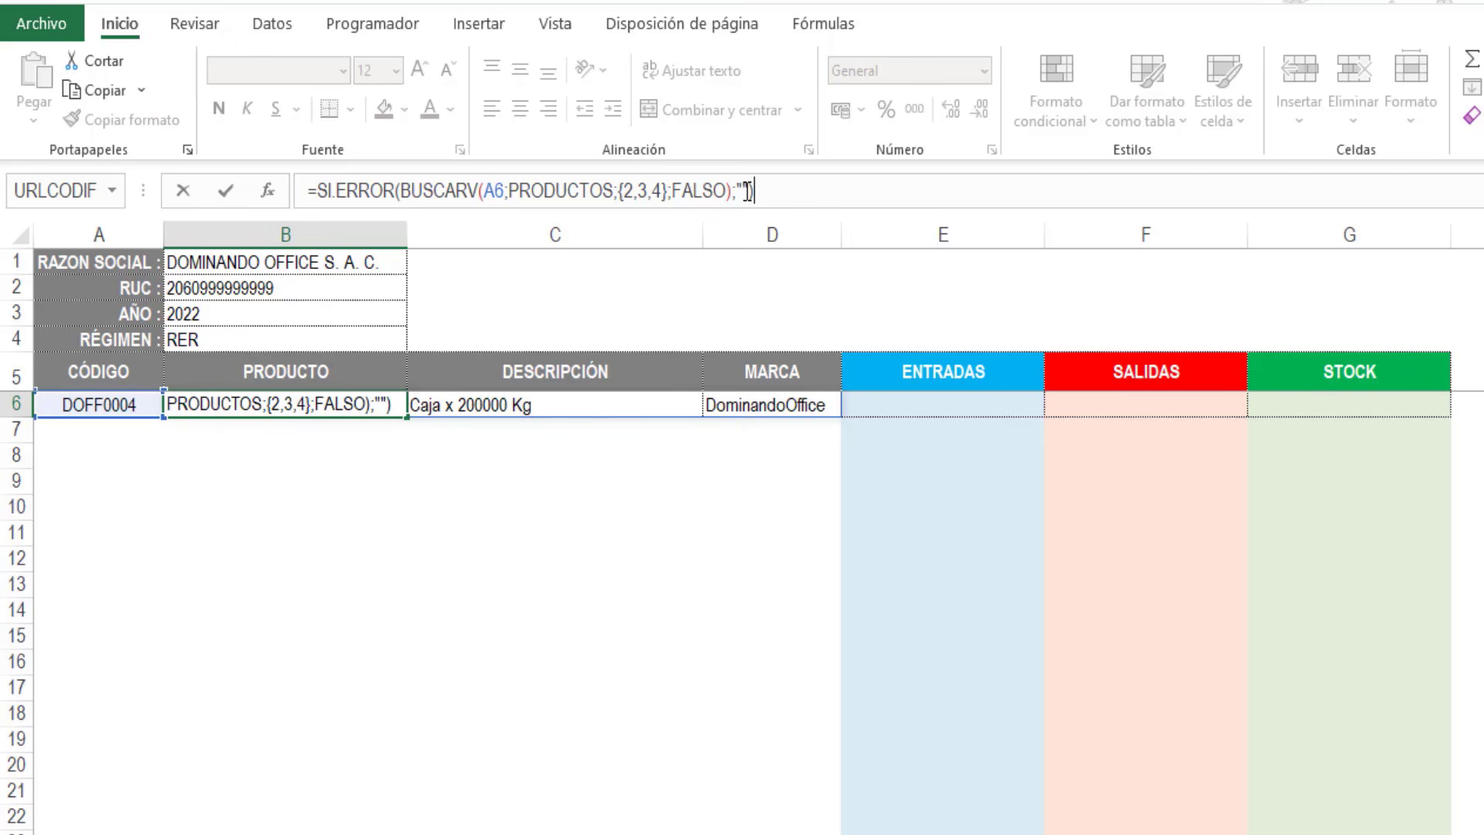
{"action": "key", "text": "Return"}
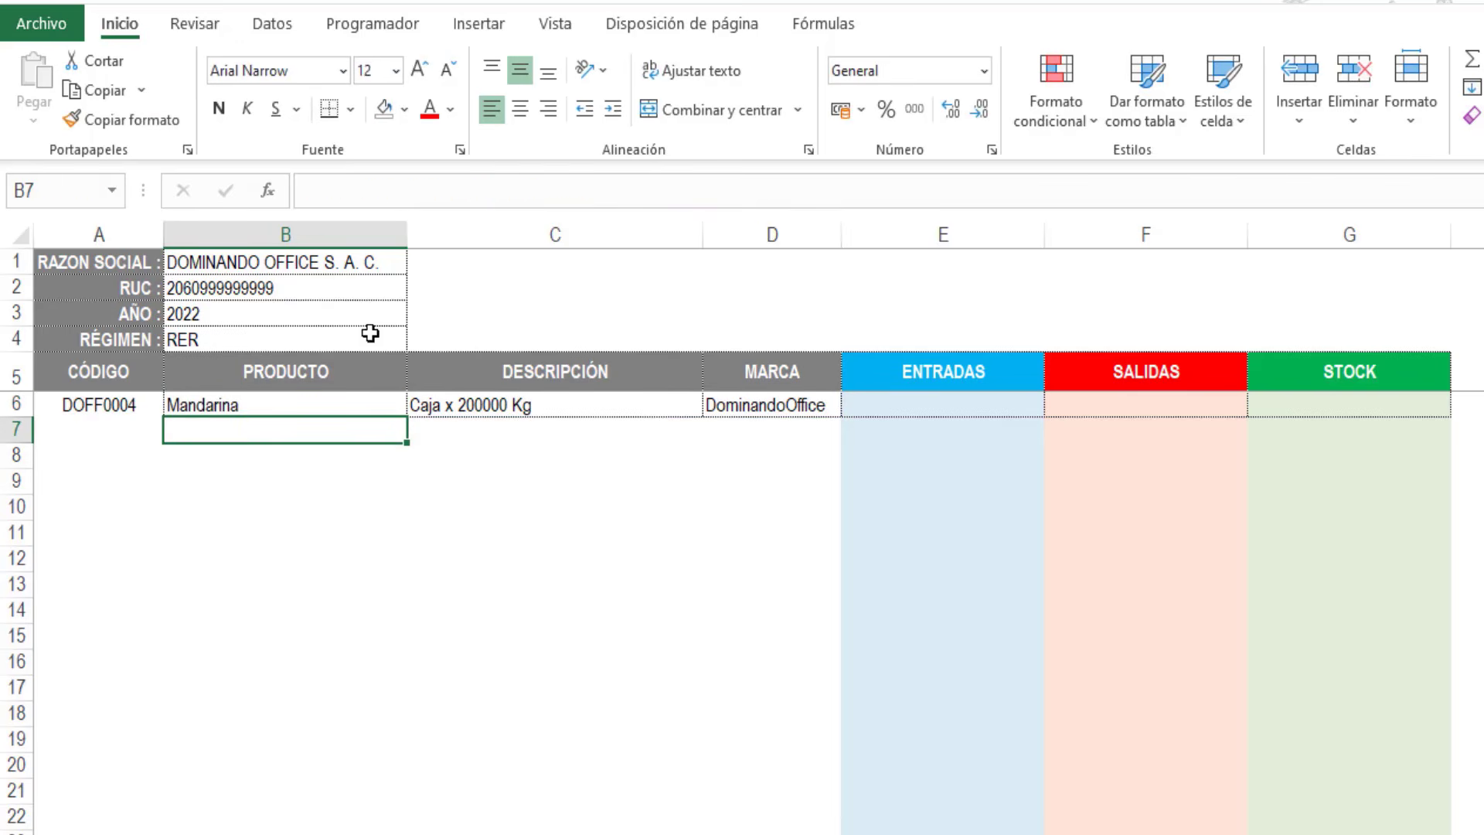
Step: Change the code in A6 to 6, showing Gaseosas, Caja x 20 Kg and Gloria
{"action": "left_click", "coordinate": [118, 403]}
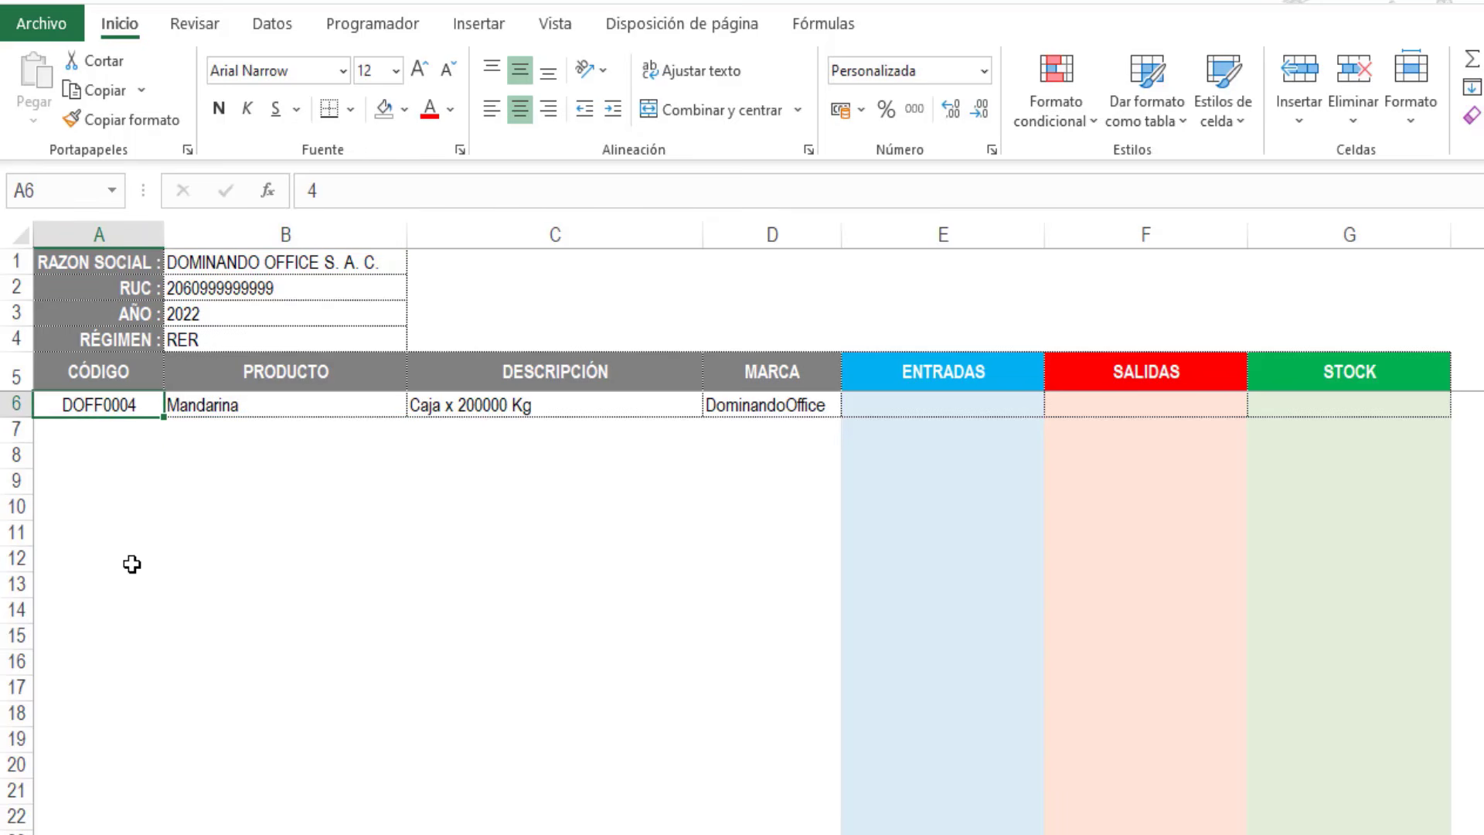
{"action": "key", "text": "Delete"}
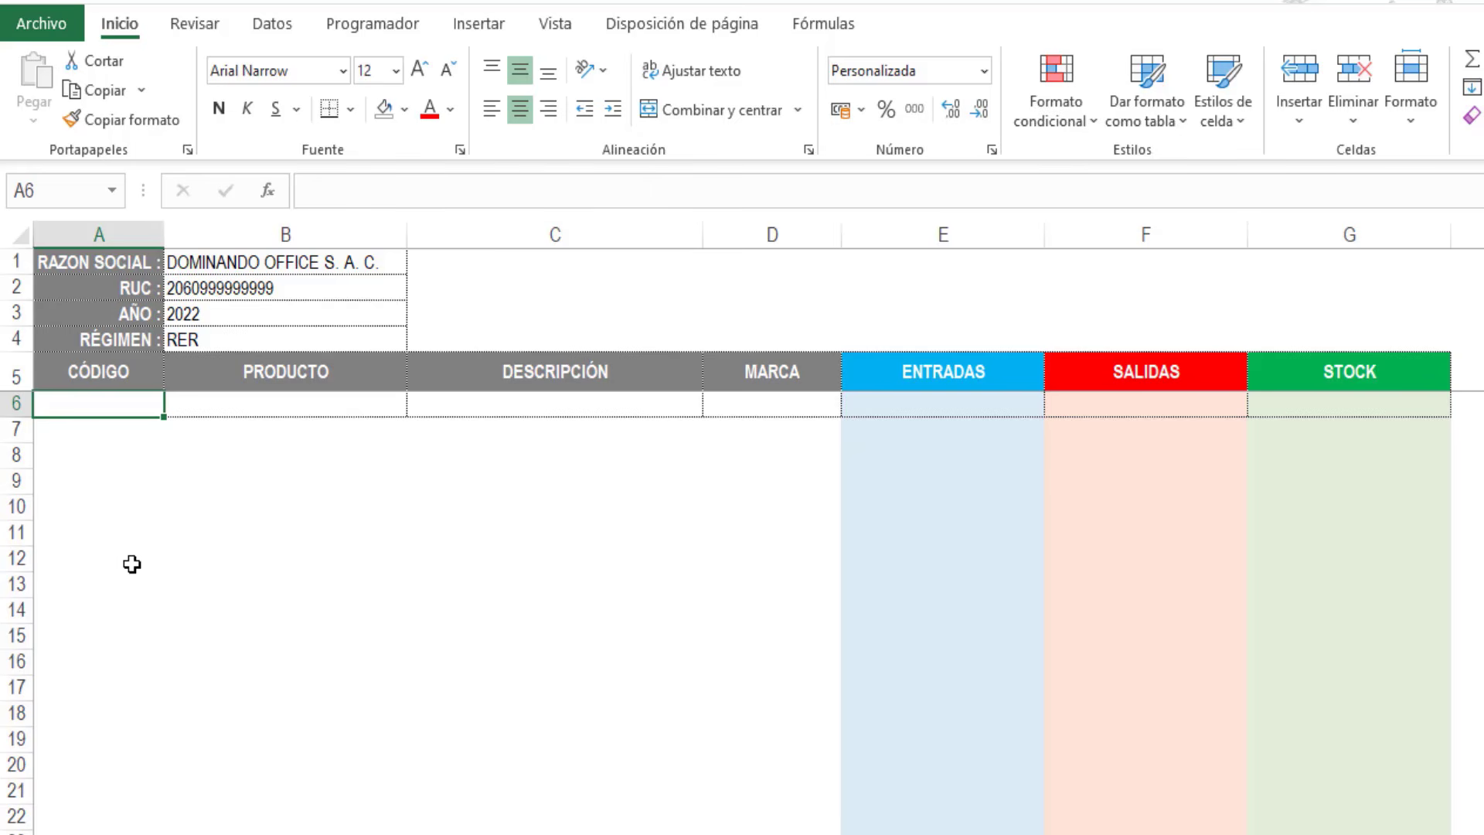
{"action": "type", "text": "6"}
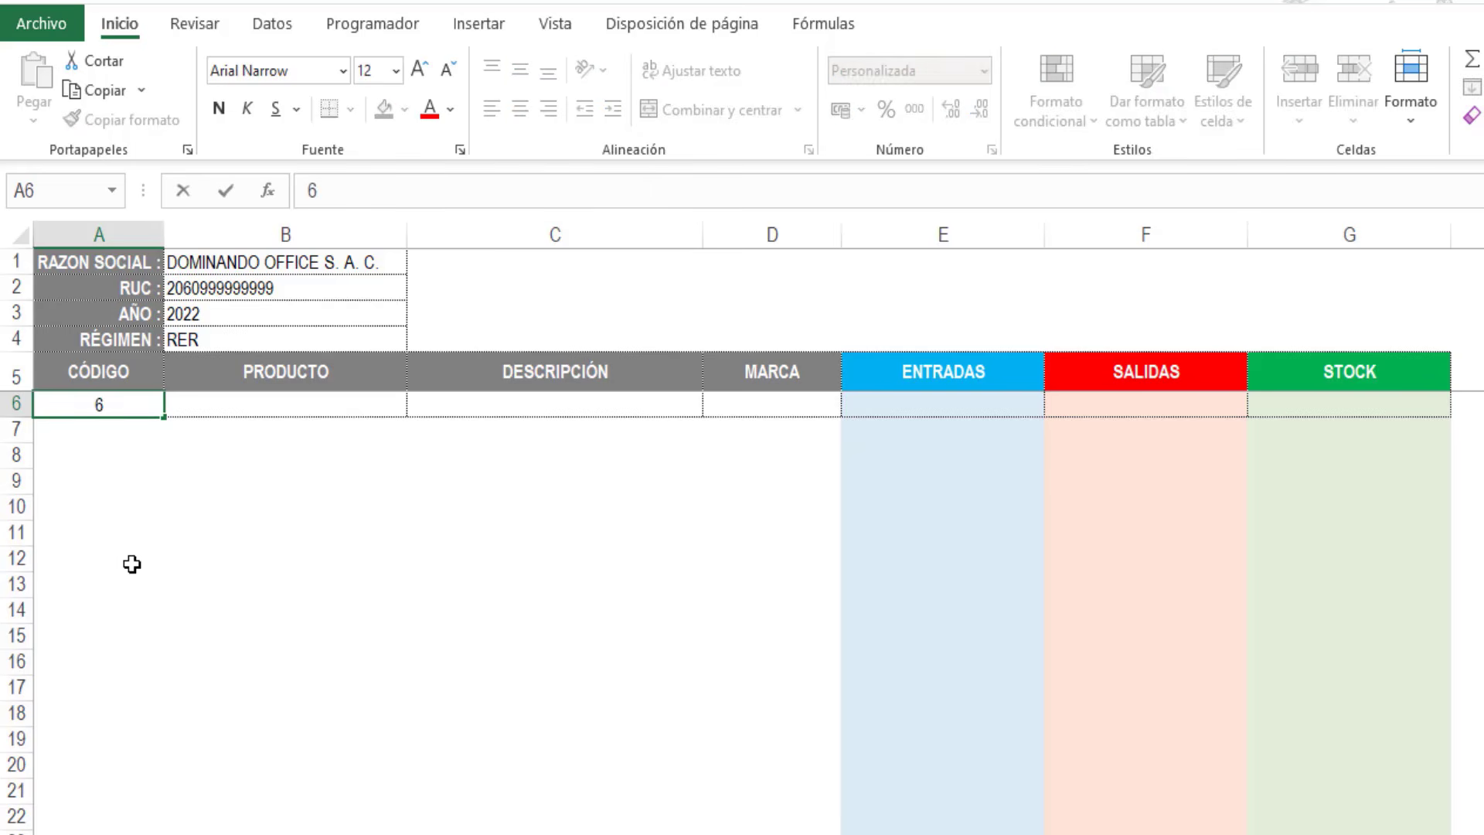
{"action": "key", "text": "Return"}
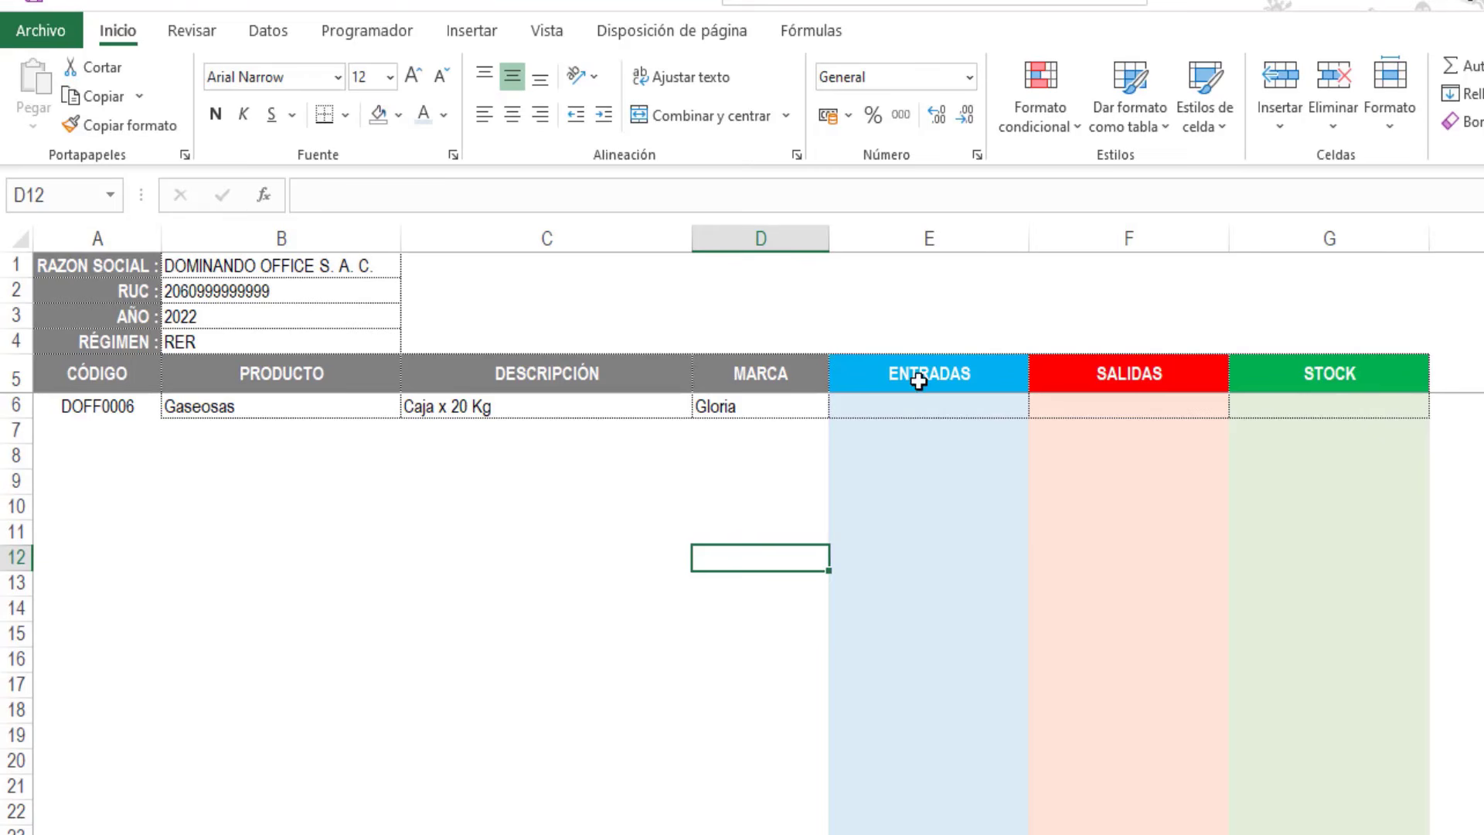
Step: Apply the Número number format to the ENTRADAS, SALIDAS and STOCK columns E to G
{"action": "left_click_drag", "start_coordinate": [927, 234], "coordinate": [1242, 222]}
{"action": "left_click", "coordinate": [967, 77]}
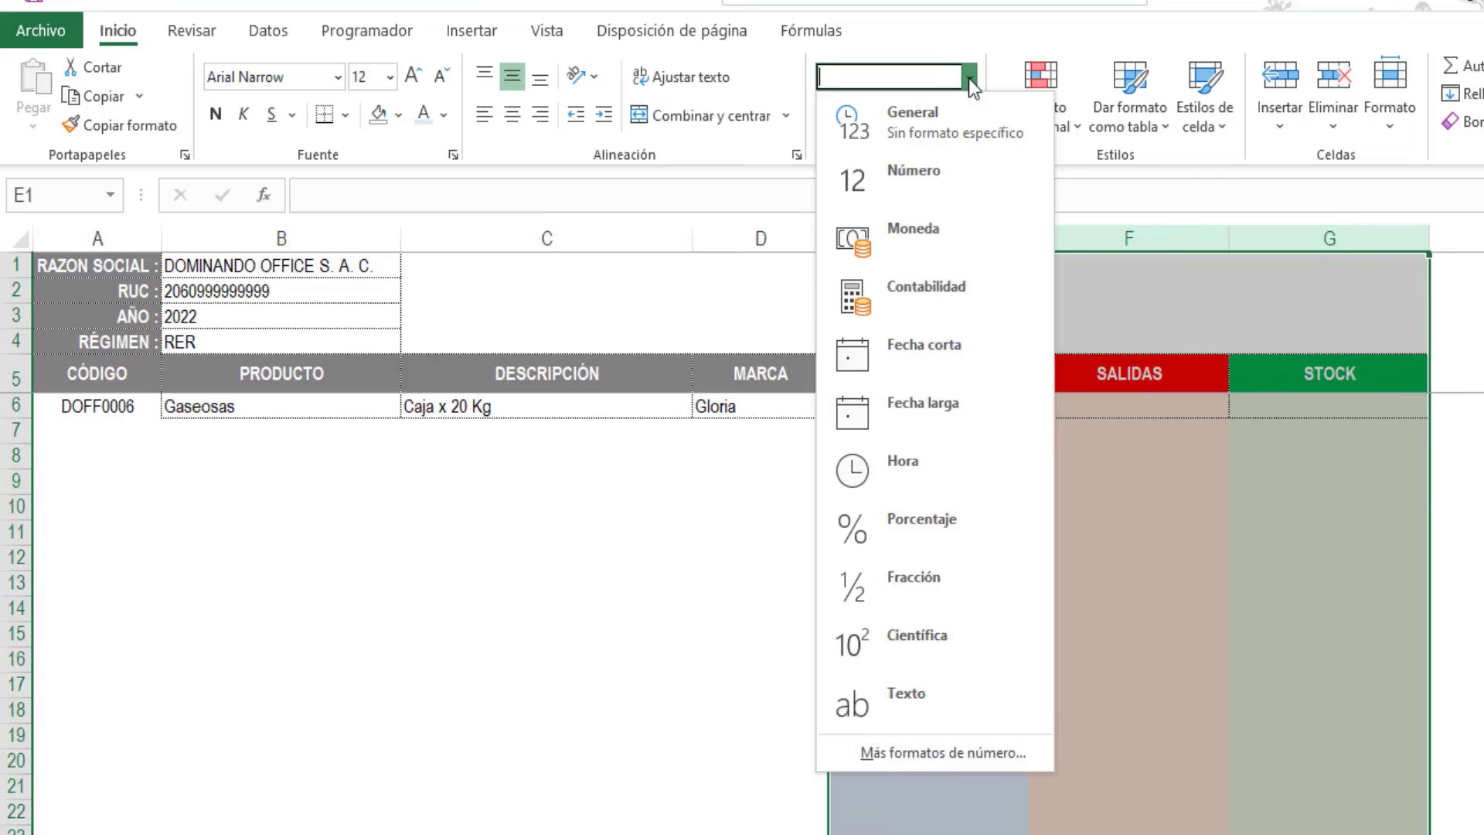
{"action": "left_click", "coordinate": [910, 177]}
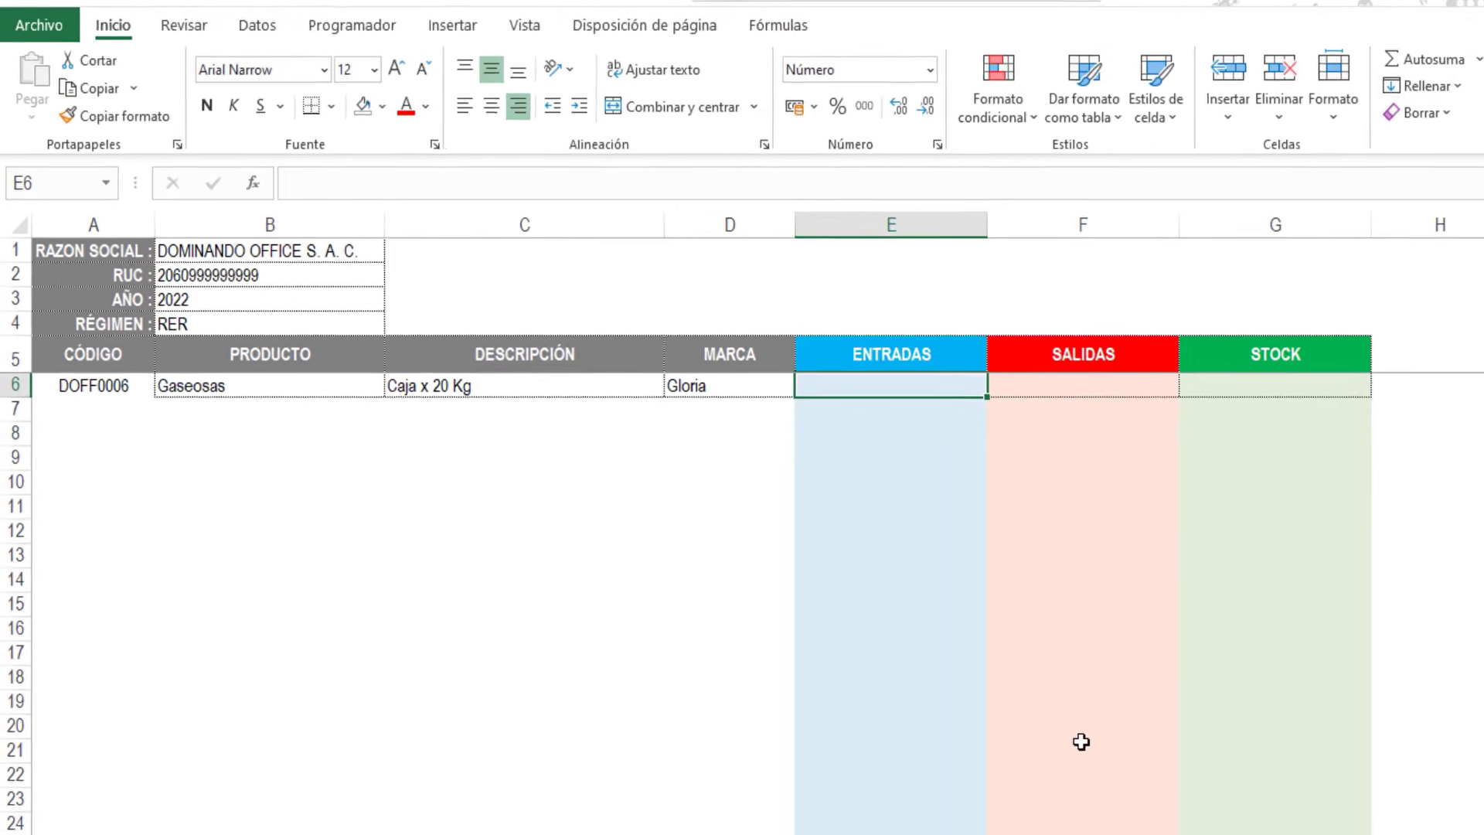
{"action": "left_click", "coordinate": [888, 224]}
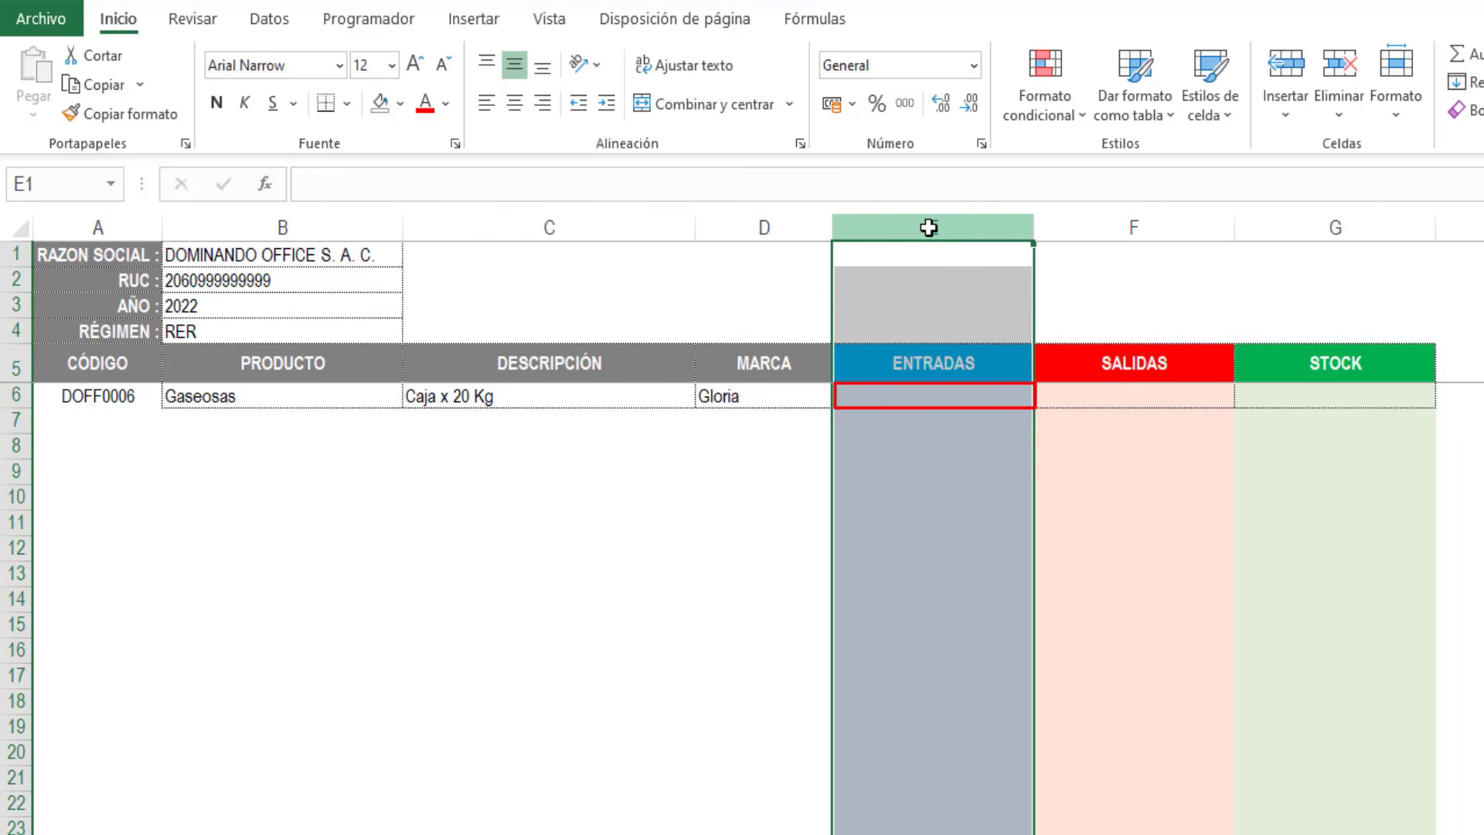
{"action": "left_click", "coordinate": [1109, 228]}
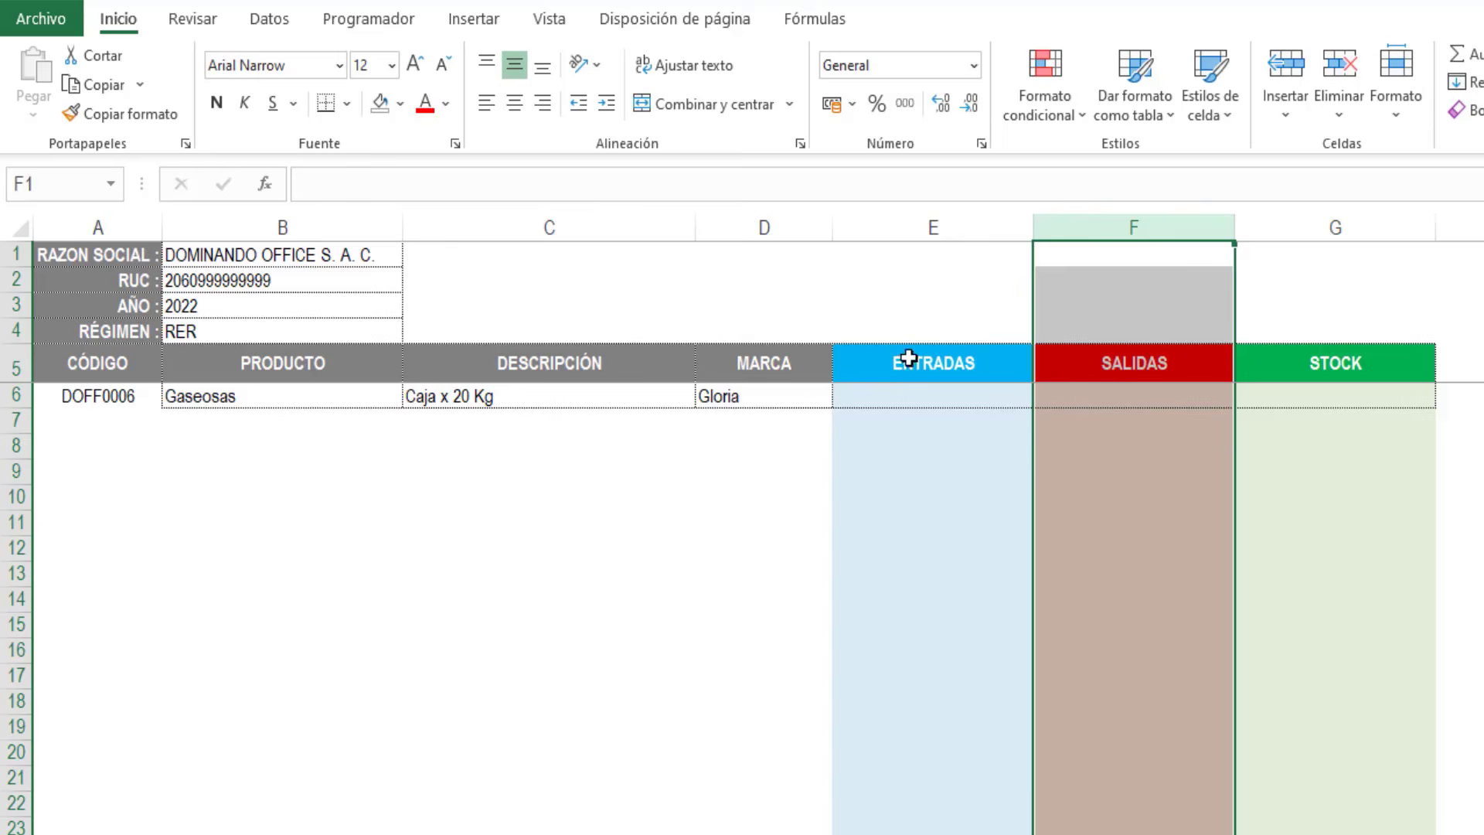
{"action": "left_click", "coordinate": [904, 395]}
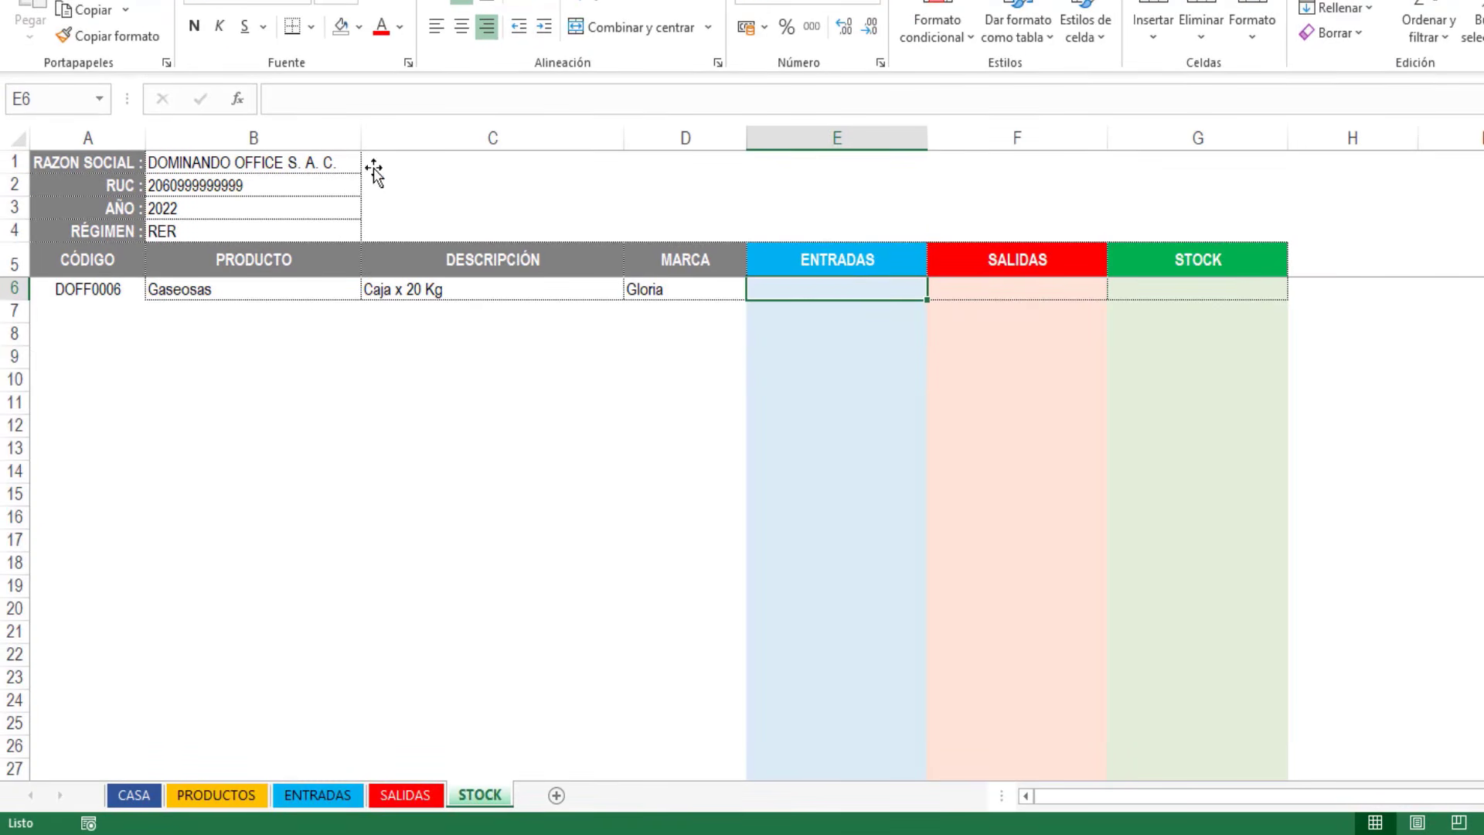
Step: In E6 enter =SUMAR.SI.CONJUNTO(ENTRADAS[CANTIDAD];ENTRADAS[PRODUCTO];STOCK!B6), giving 300.00 for Gaseosas
{"action": "left_click", "coordinate": [279, 100]}
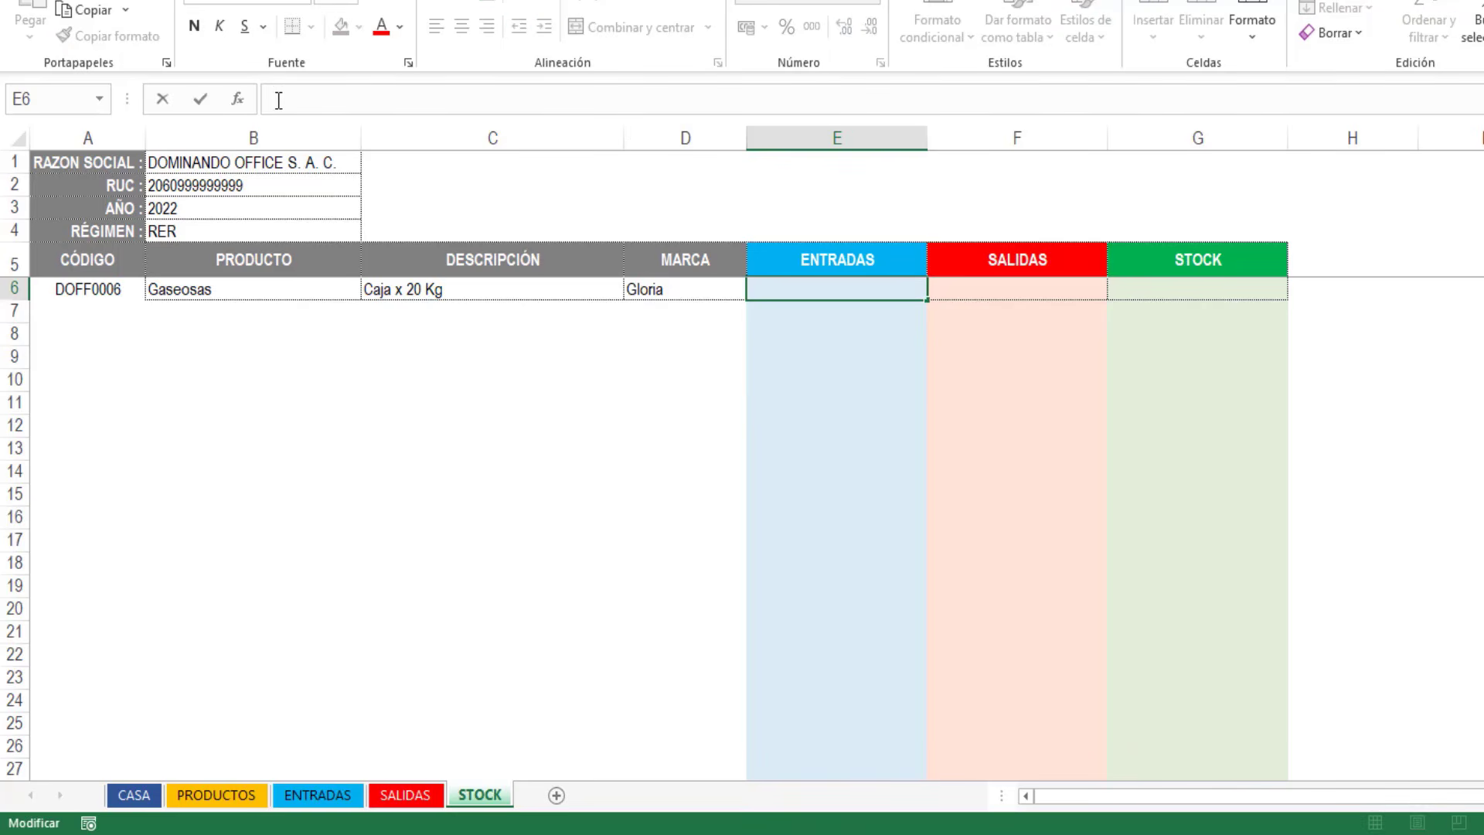
{"action": "type", "text": "="}
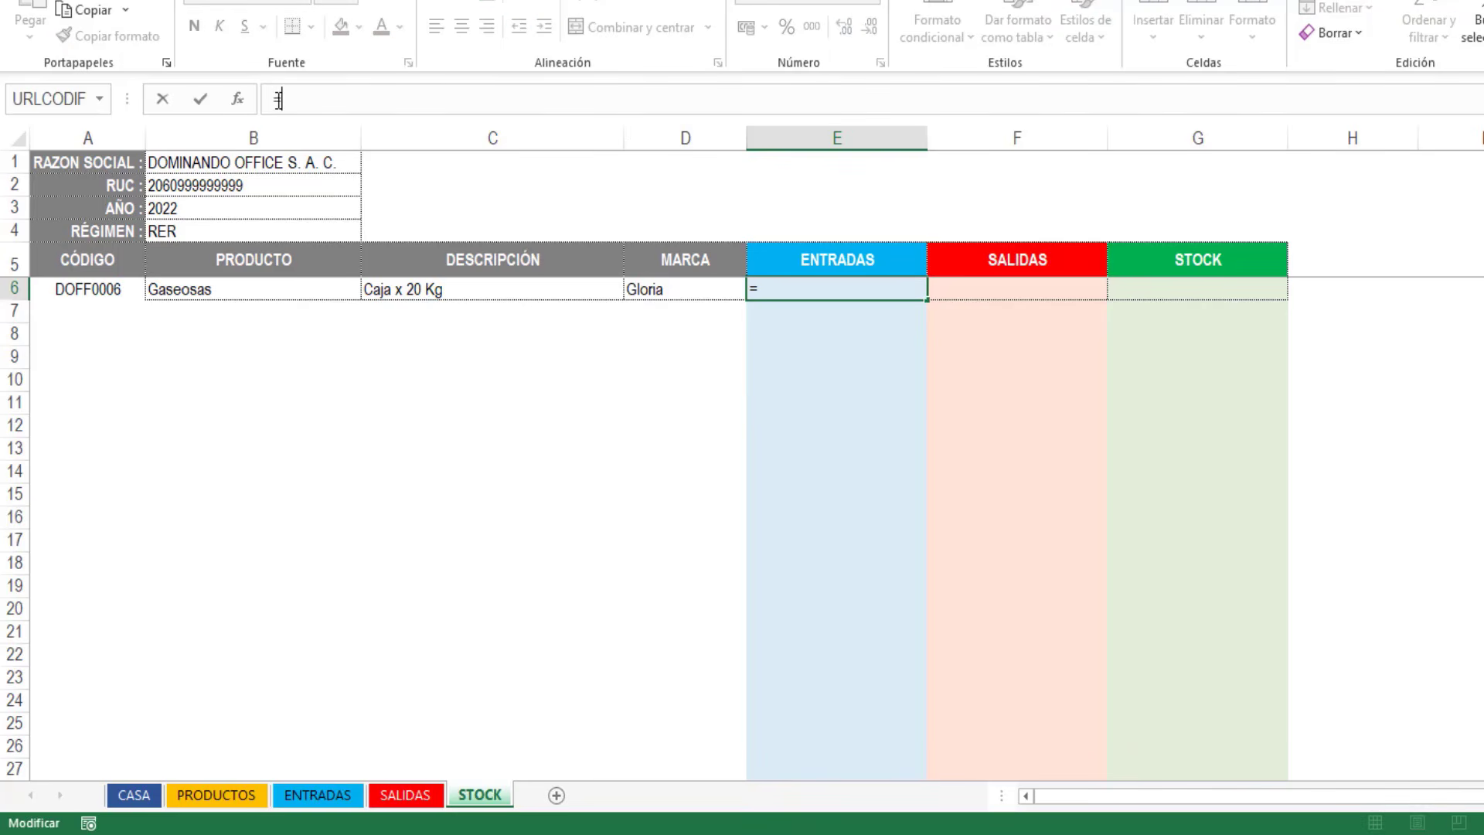
{"action": "type", "text": "sumar.si"}
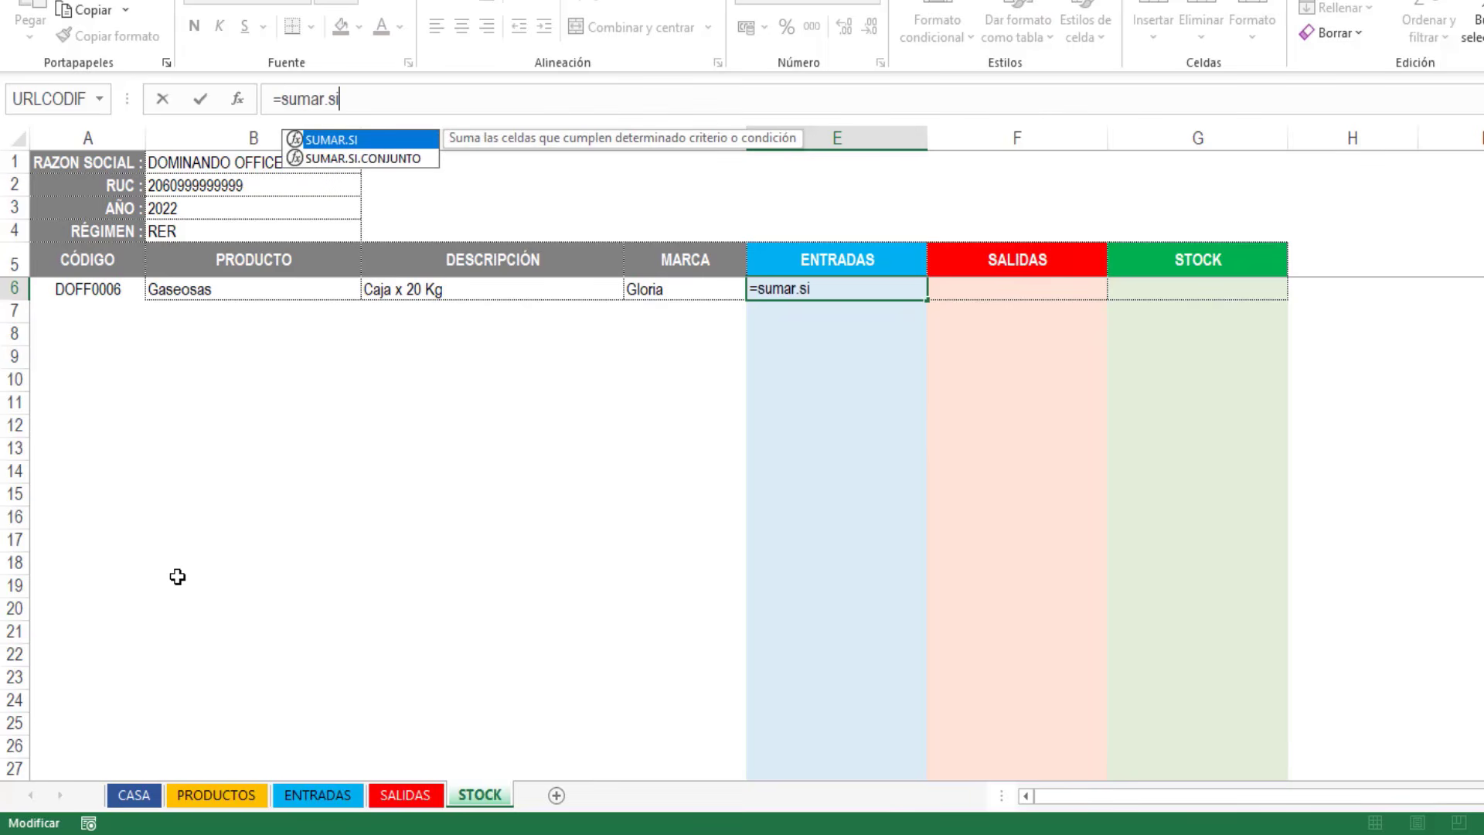
{"action": "key", "text": "Down"}
{"action": "key", "text": "Tab"}
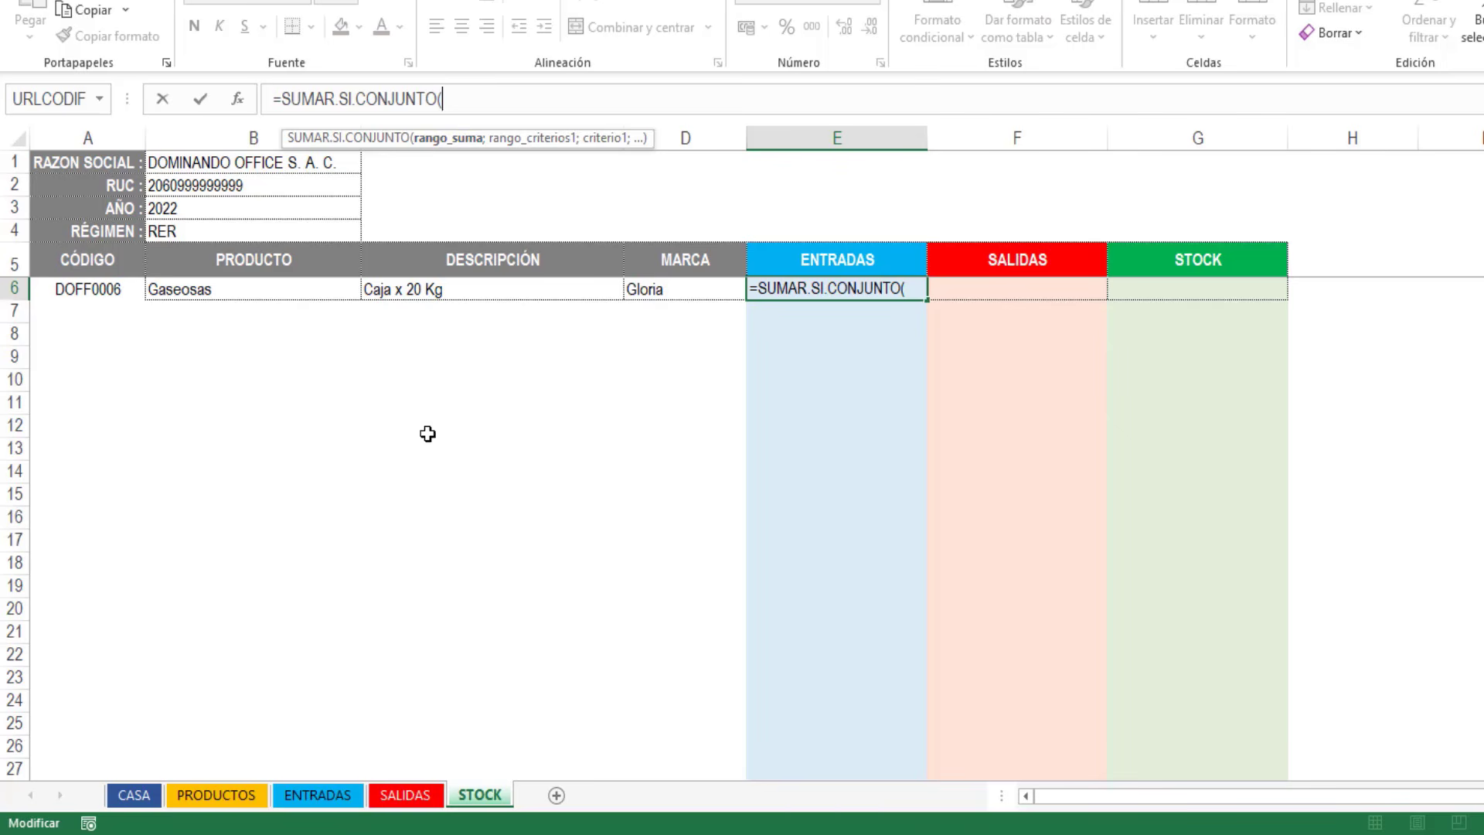
{"action": "left_click", "coordinate": [333, 796]}
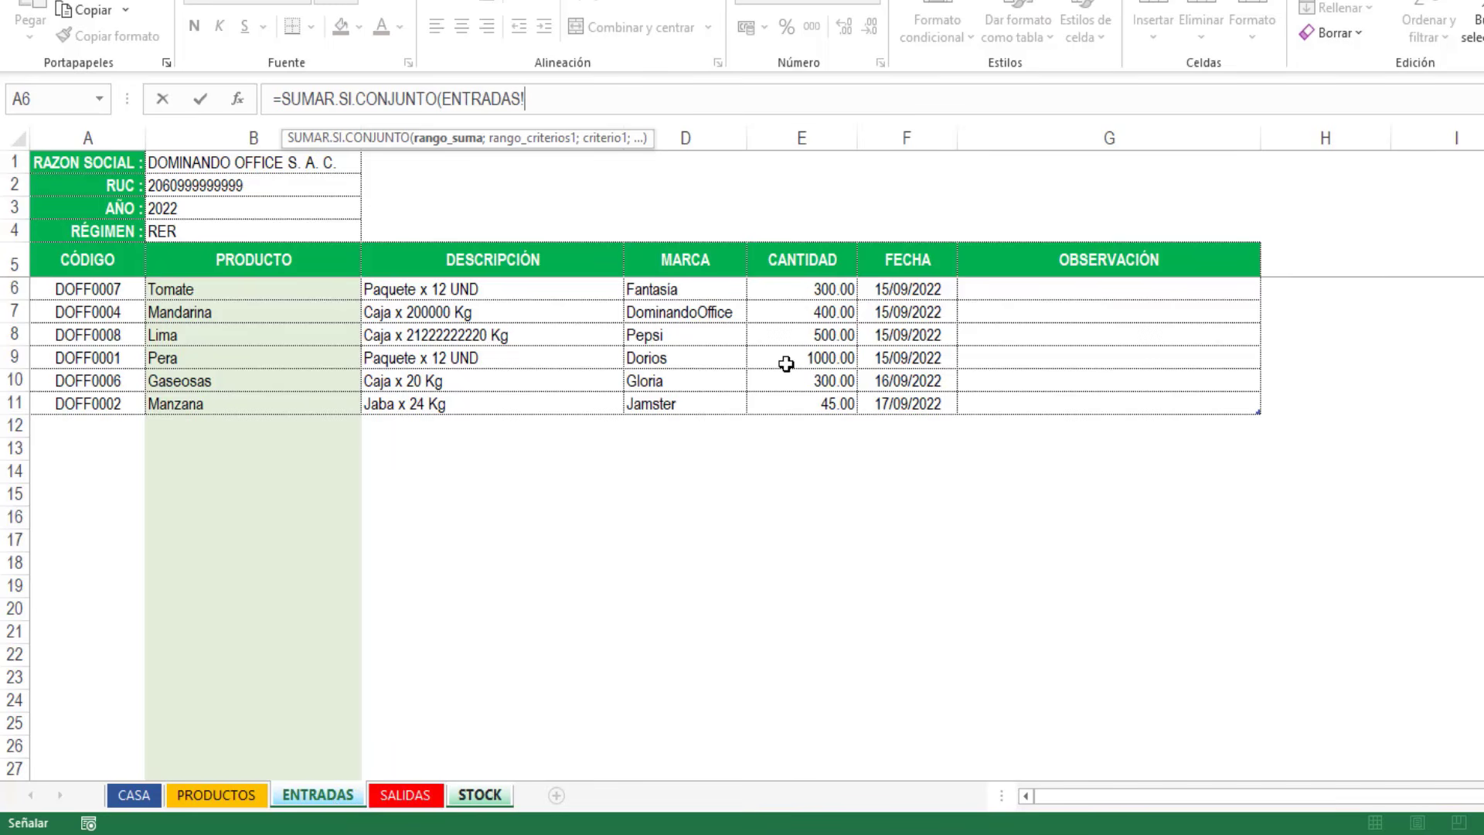
{"action": "left_click", "coordinate": [803, 242]}
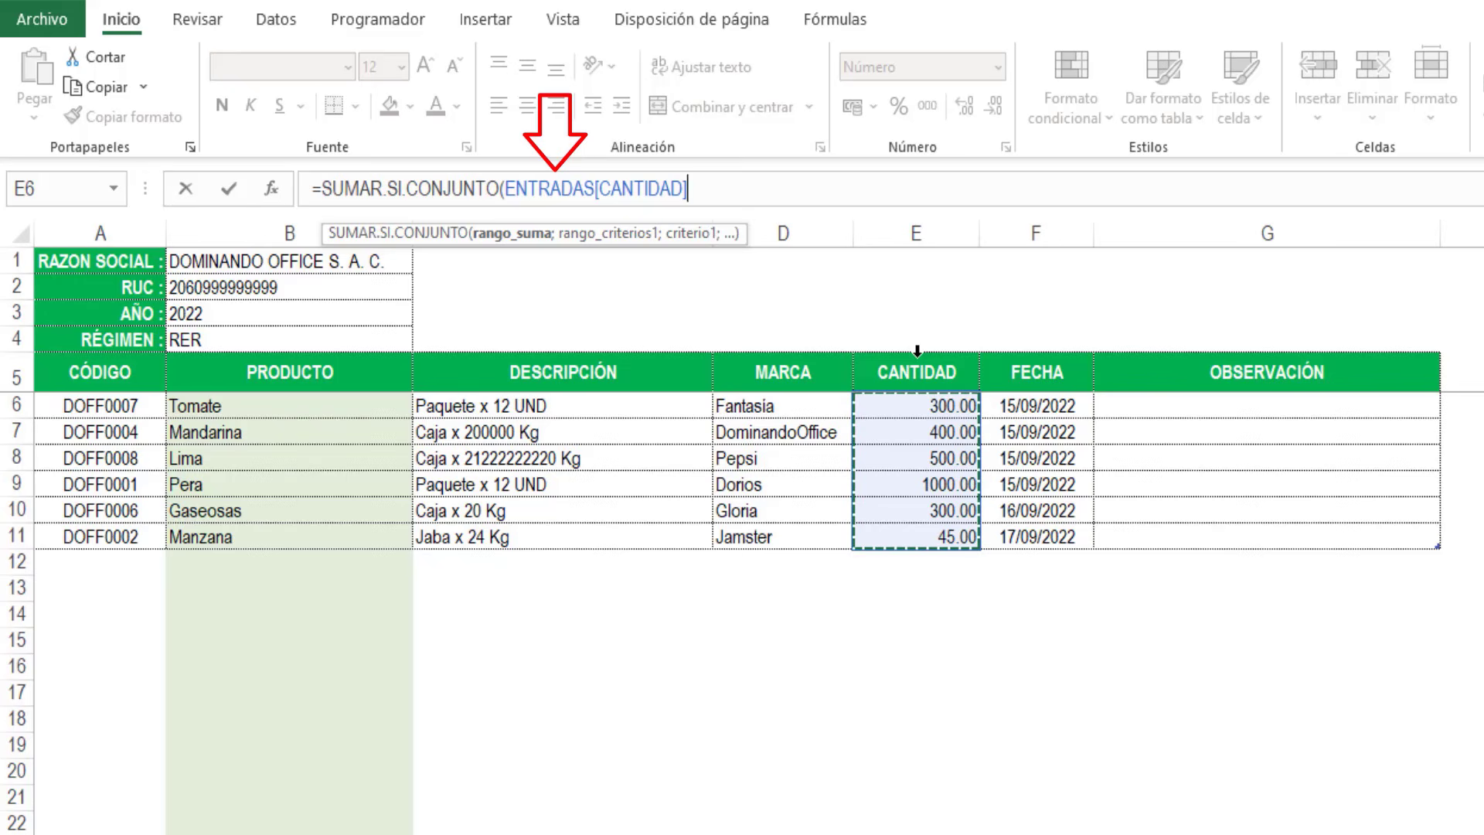
{"action": "type", "text": ";"}
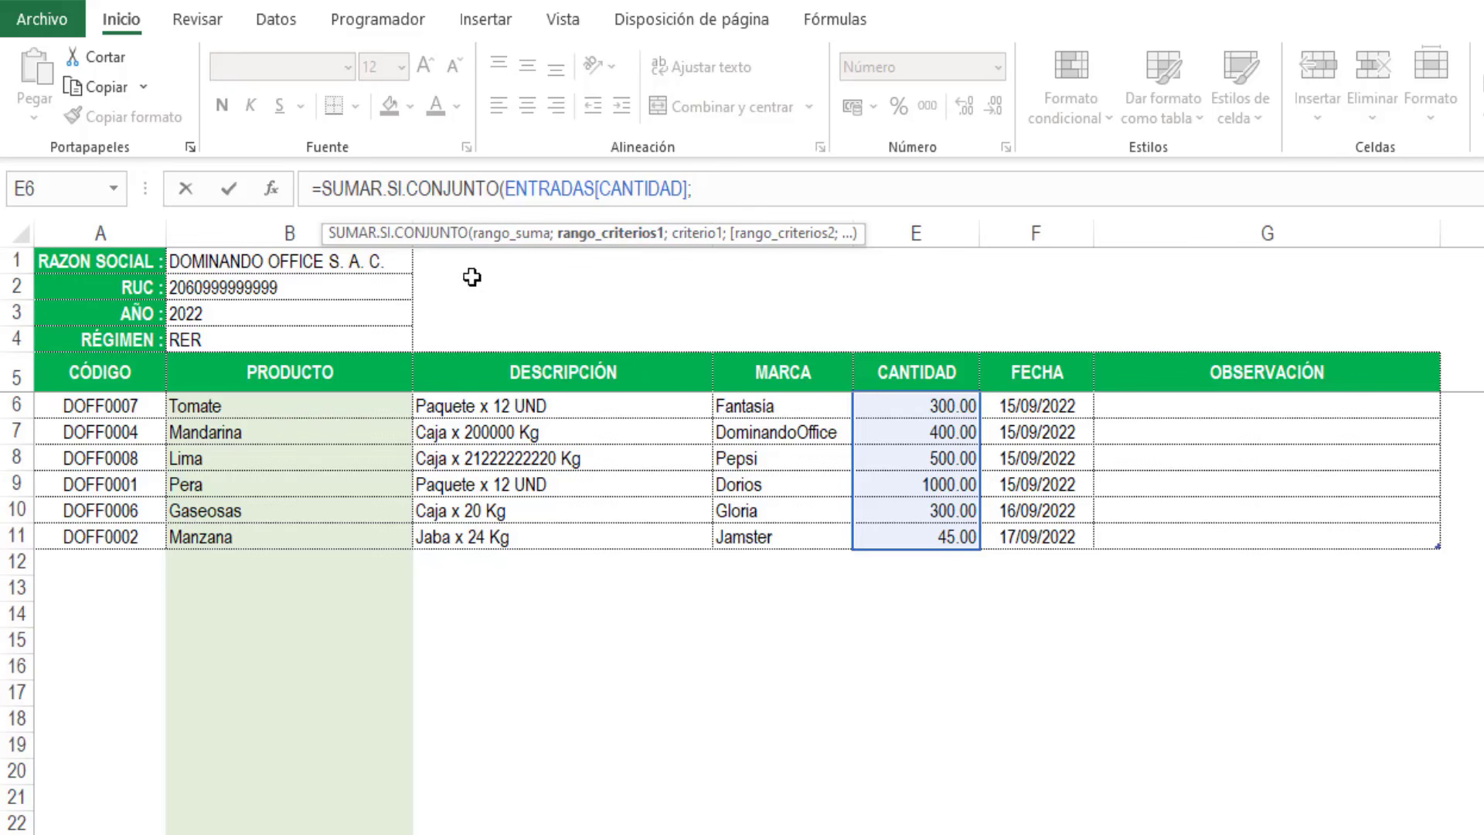
{"action": "left_click", "coordinate": [303, 351]}
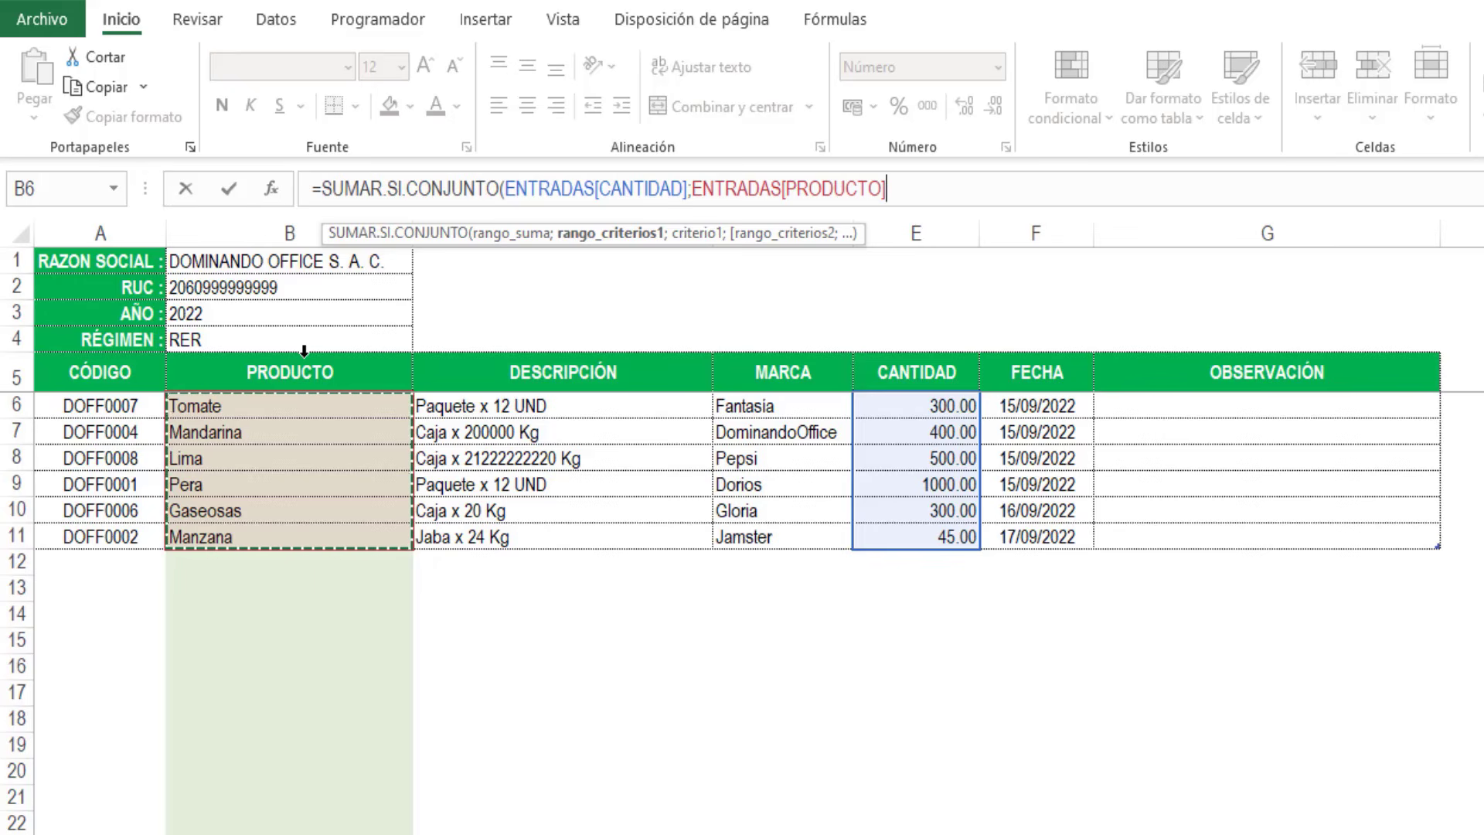
{"action": "type", "text": ";"}
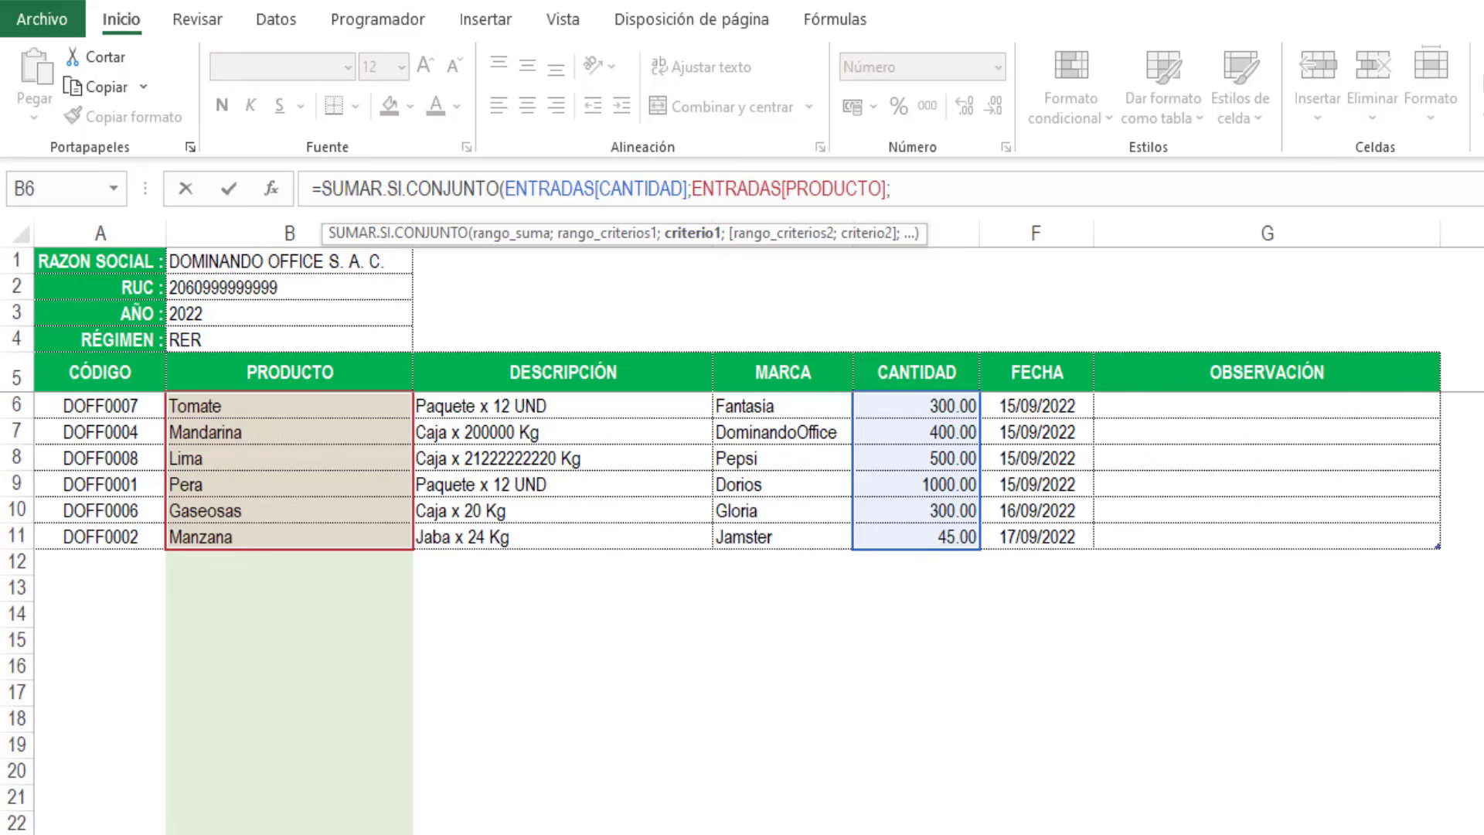
{"action": "key", "text": "ctrl+Page_Down"}
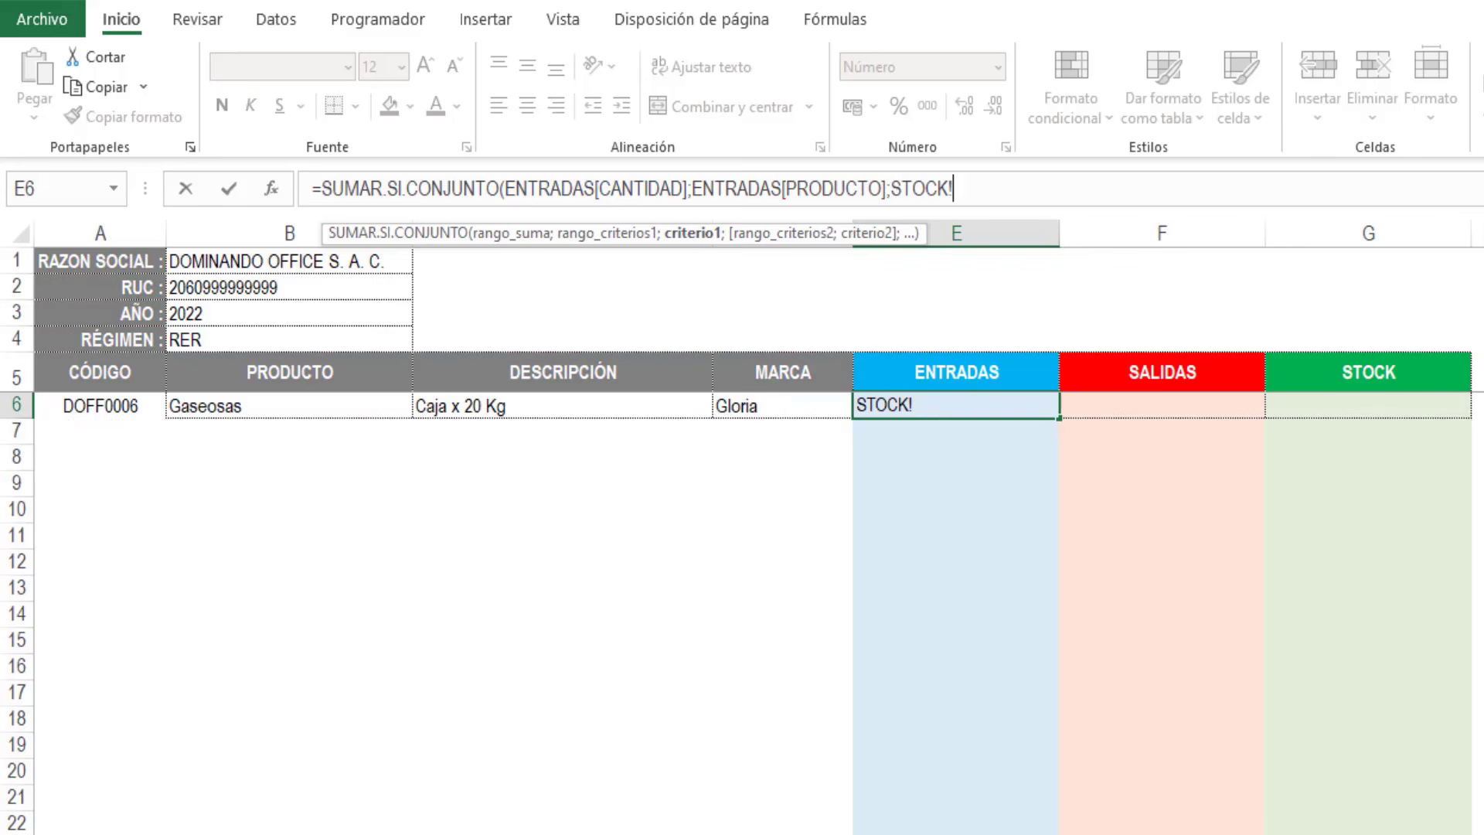
{"action": "left_click", "coordinate": [278, 406]}
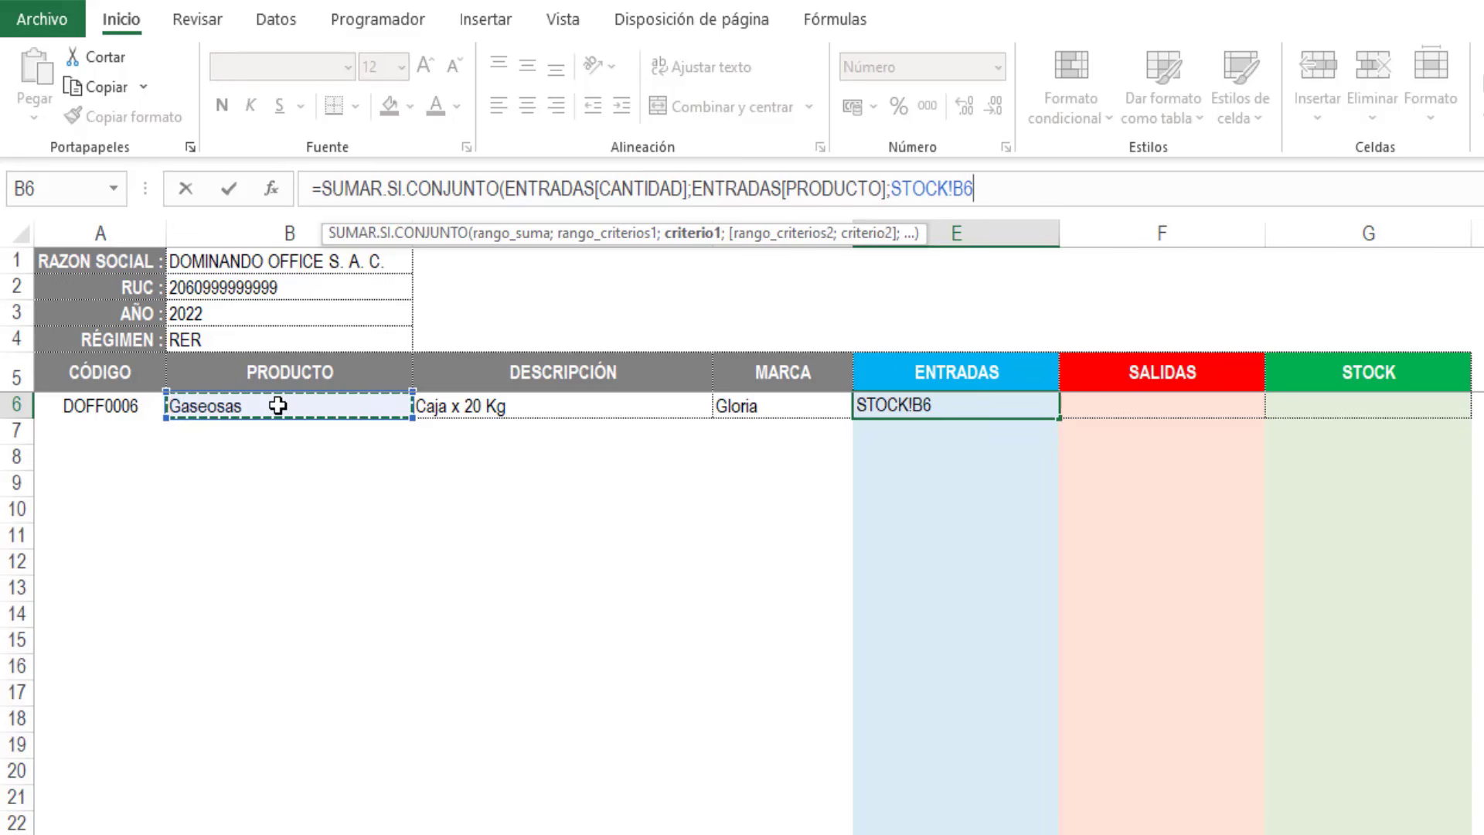
{"action": "type", "text": ")"}
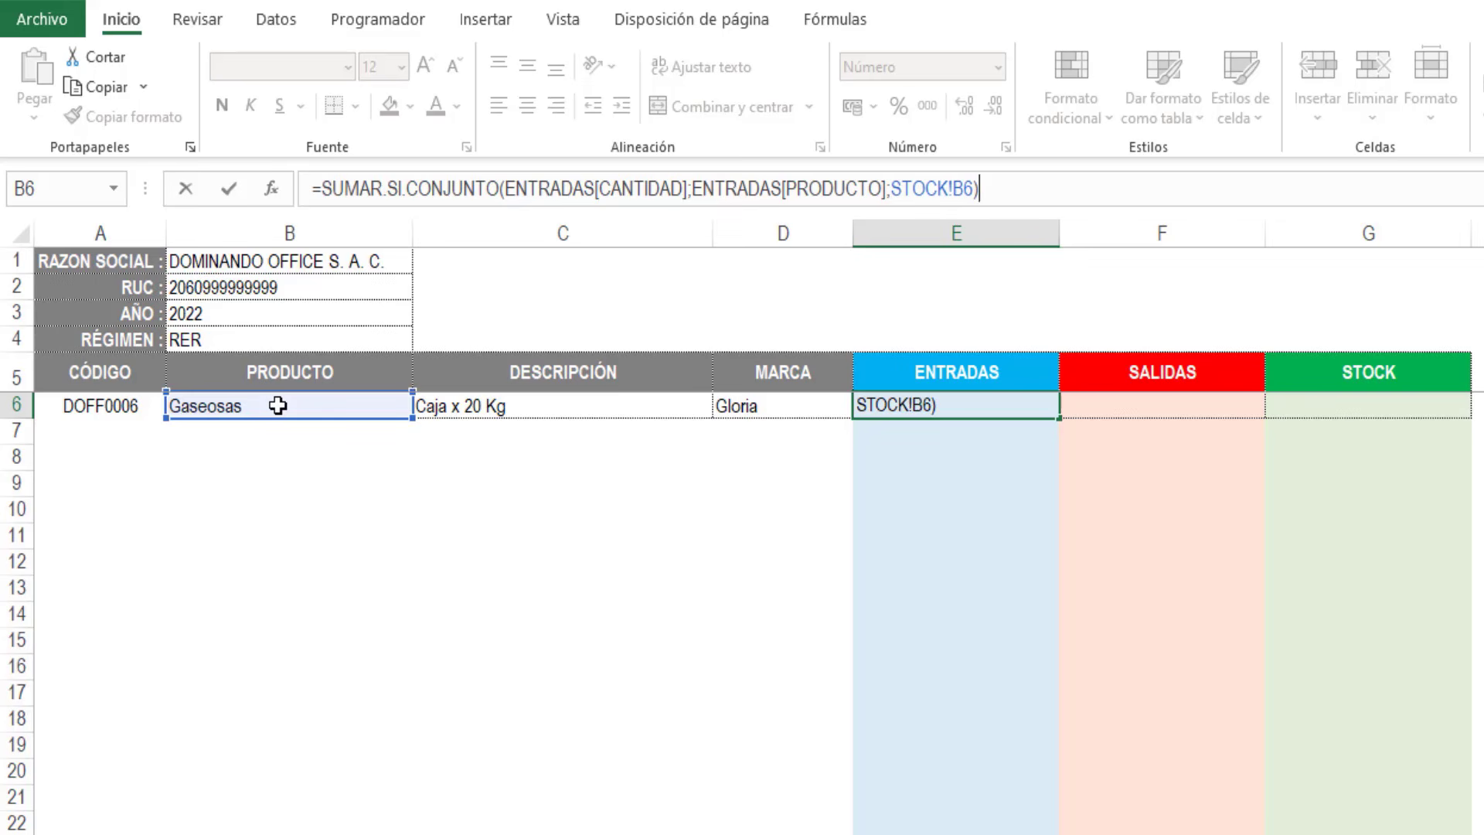
{"action": "key", "text": "Return"}
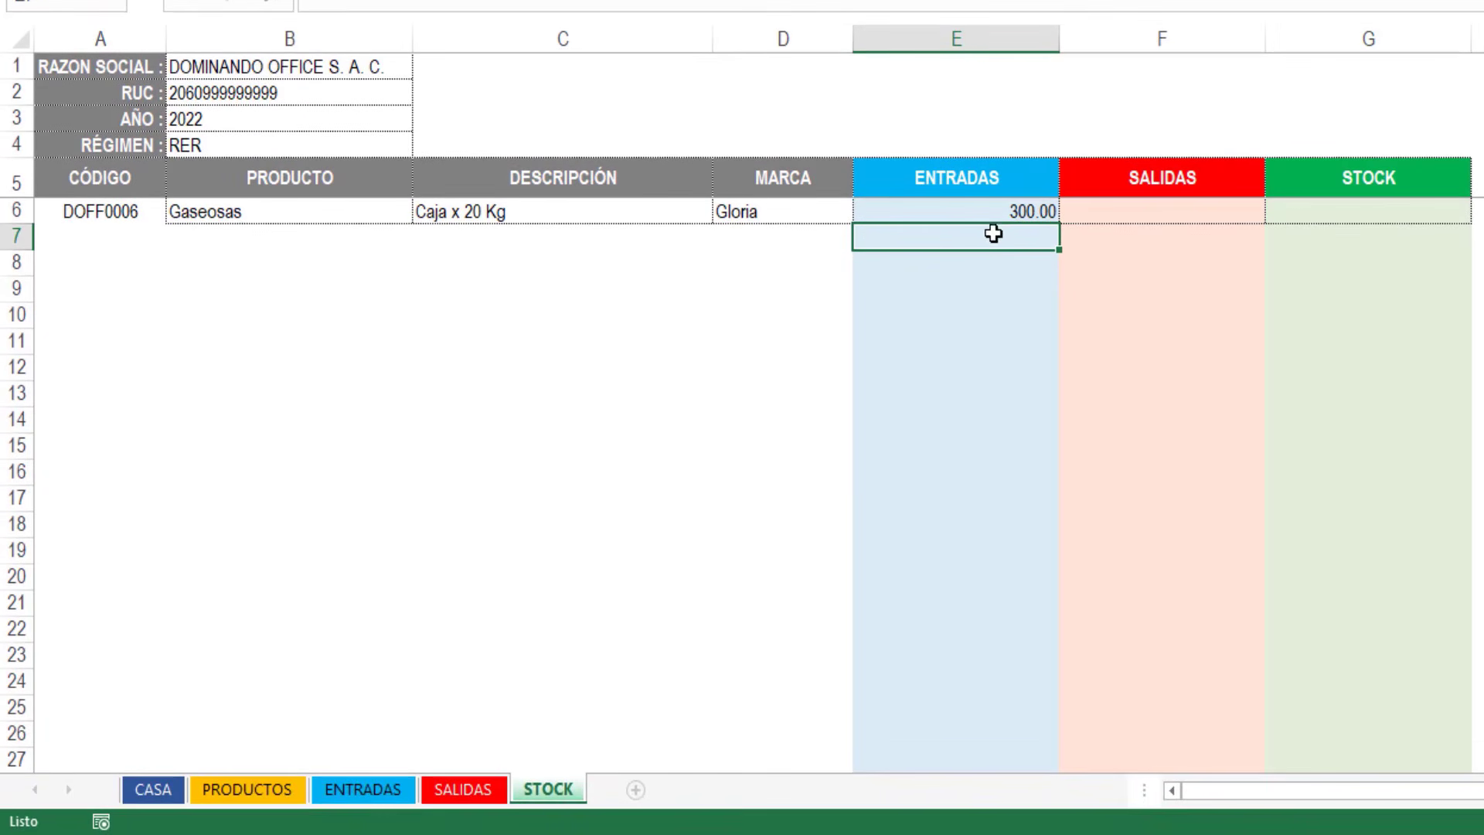
Step: Review the E6 Gaseosas total formula and the existing 300.00 Gaseosas entry on ENTRADAS
{"action": "left_click", "coordinate": [999, 276]}
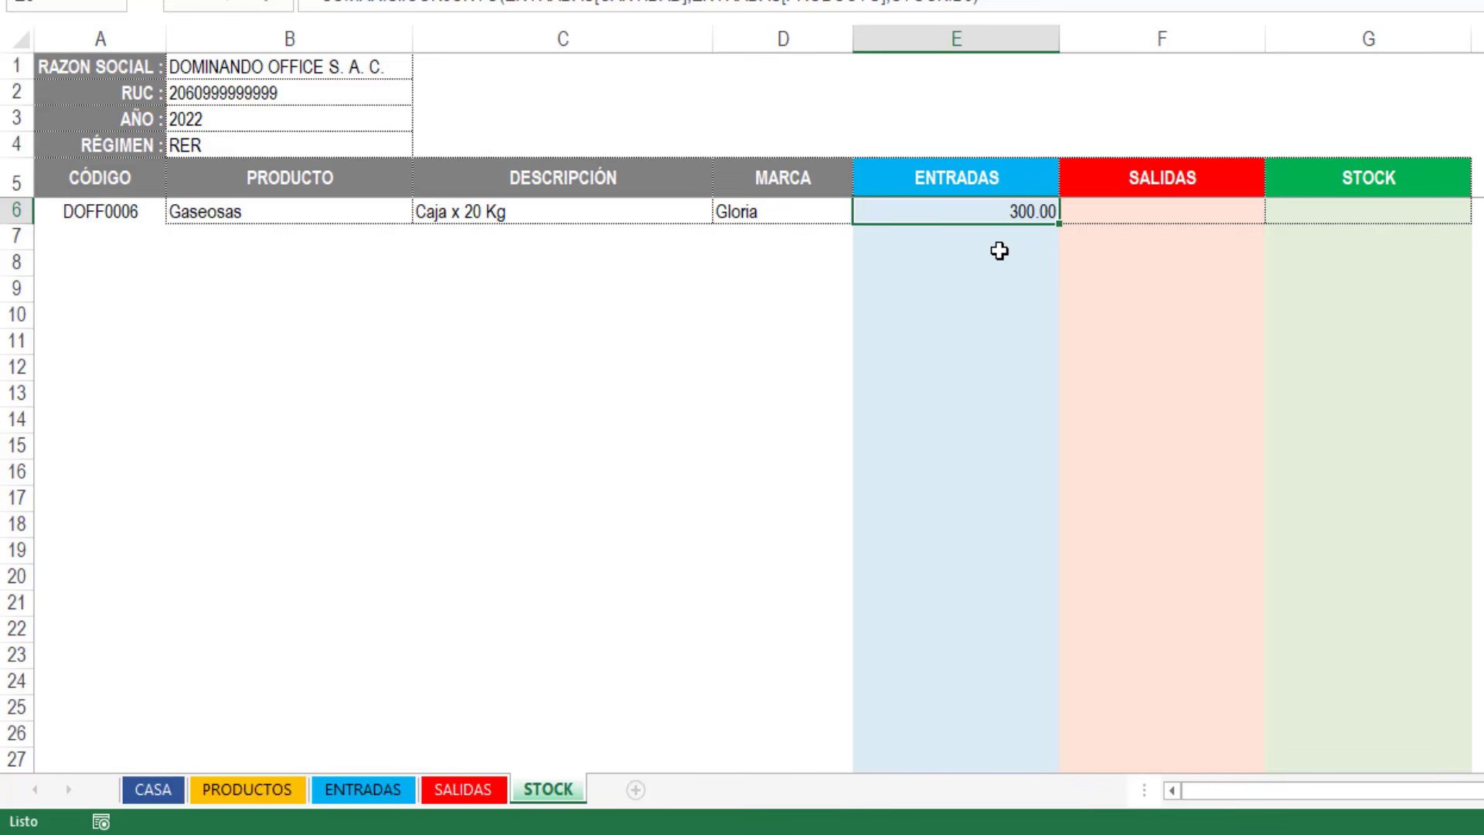
{"action": "left_click", "coordinate": [999, 250]}
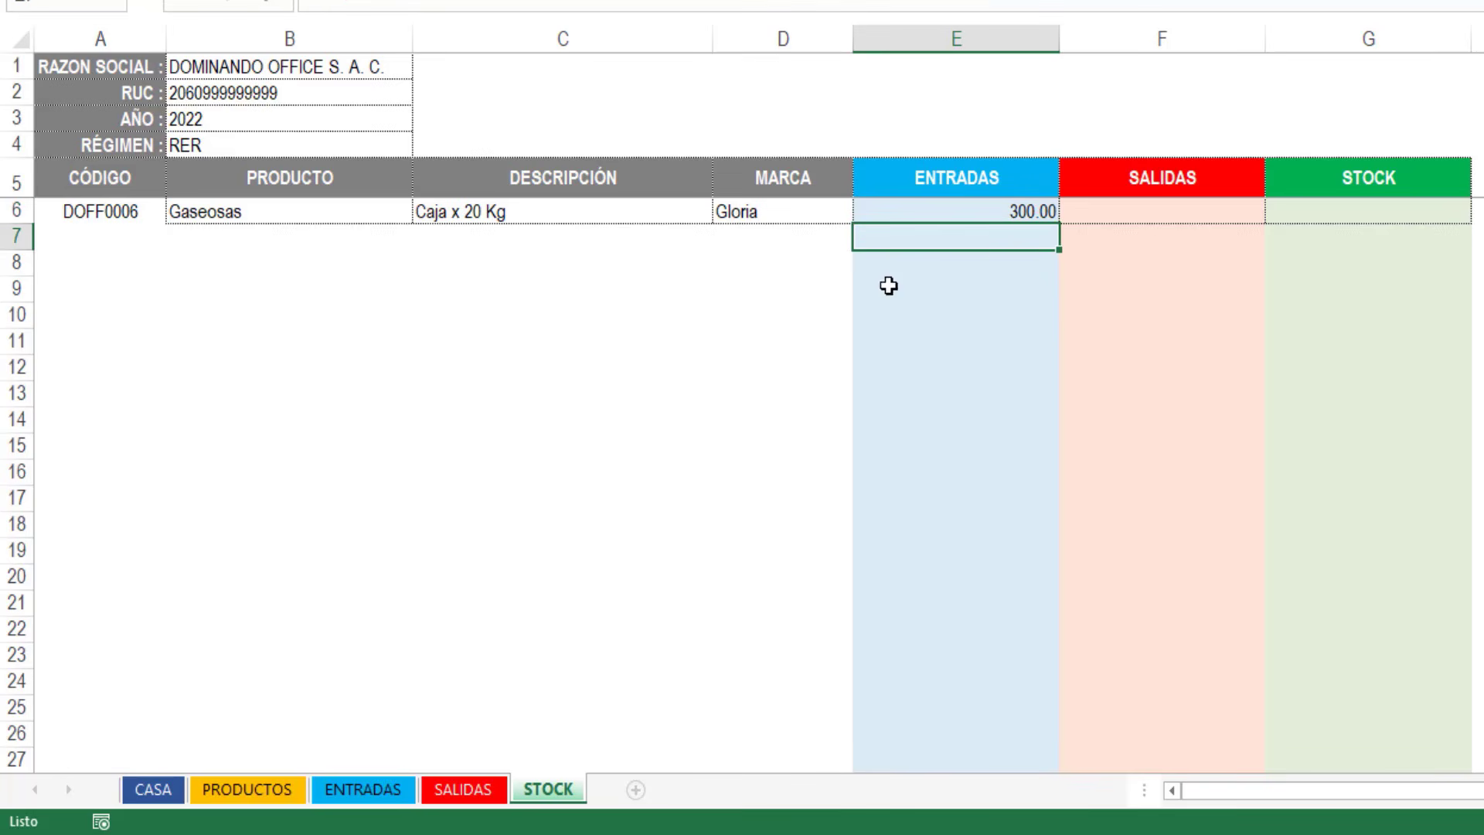
{"action": "left_click", "coordinate": [376, 791]}
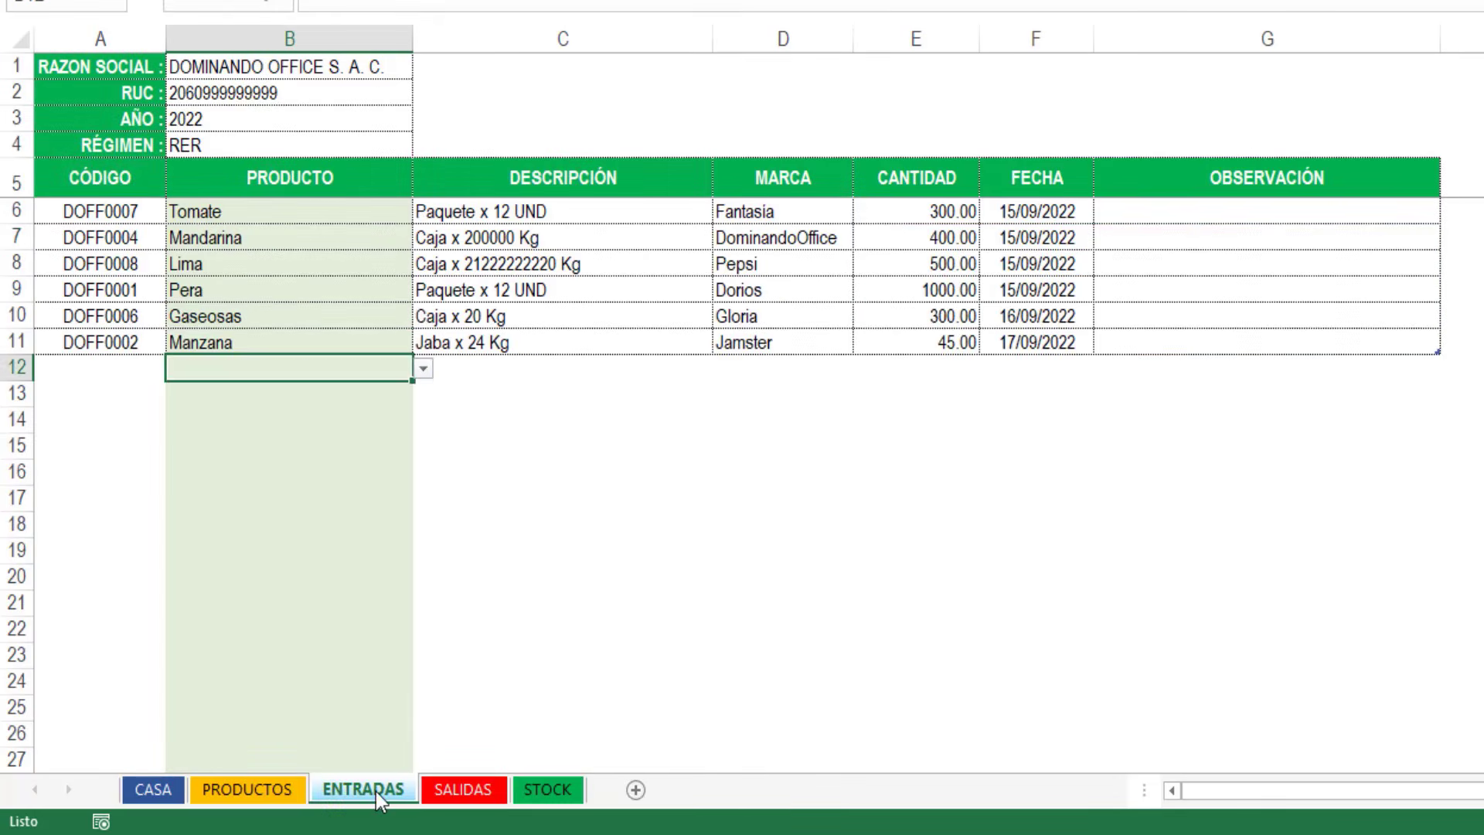
{"action": "left_click", "coordinate": [938, 317]}
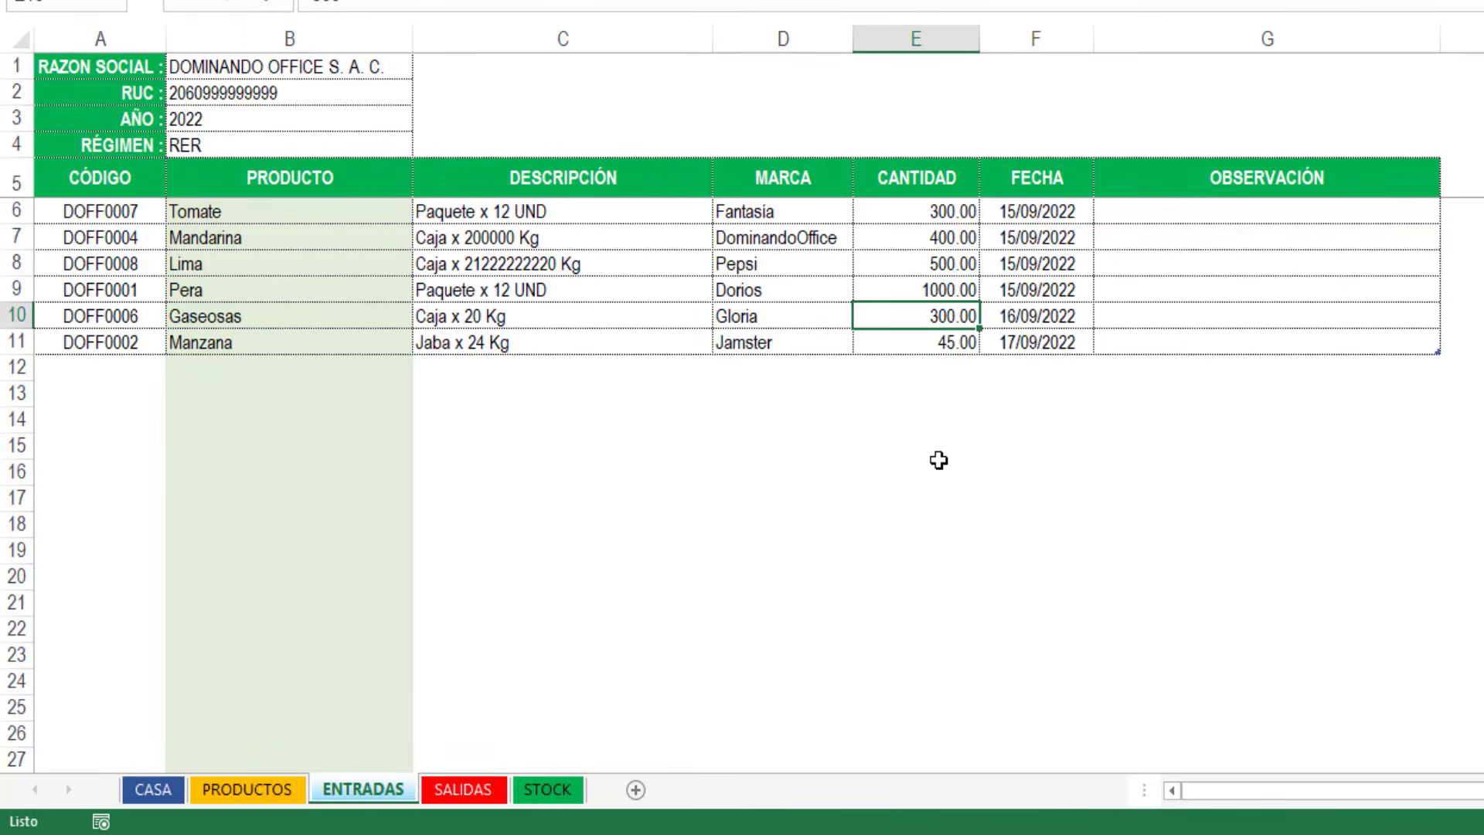
Step: Add a new Gaseosas entry of 150 in ENTRADAS row 12, then return to STOCK cell F6
{"action": "left_click", "coordinate": [340, 368]}
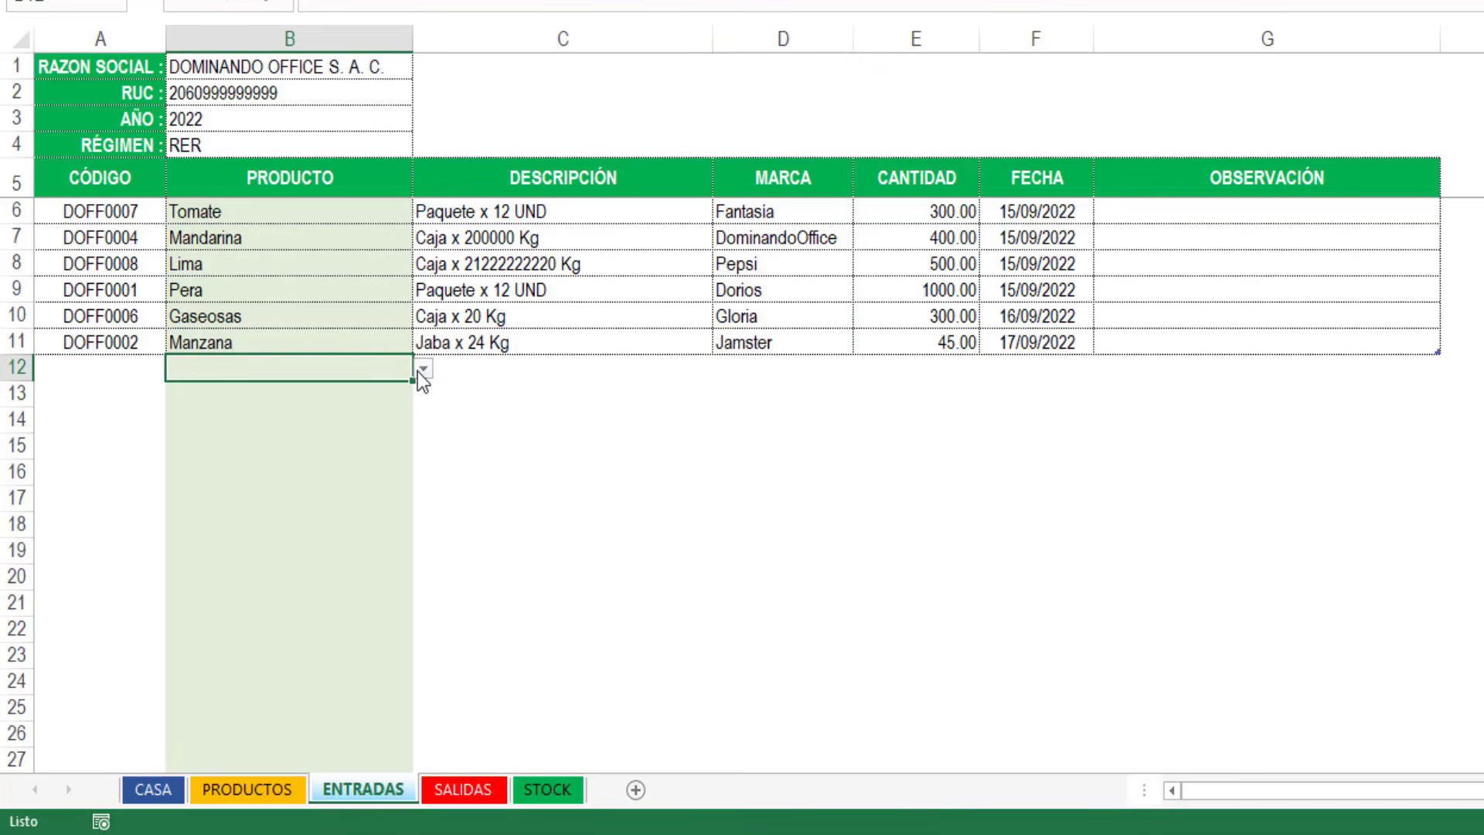
{"action": "left_click", "coordinate": [423, 370]}
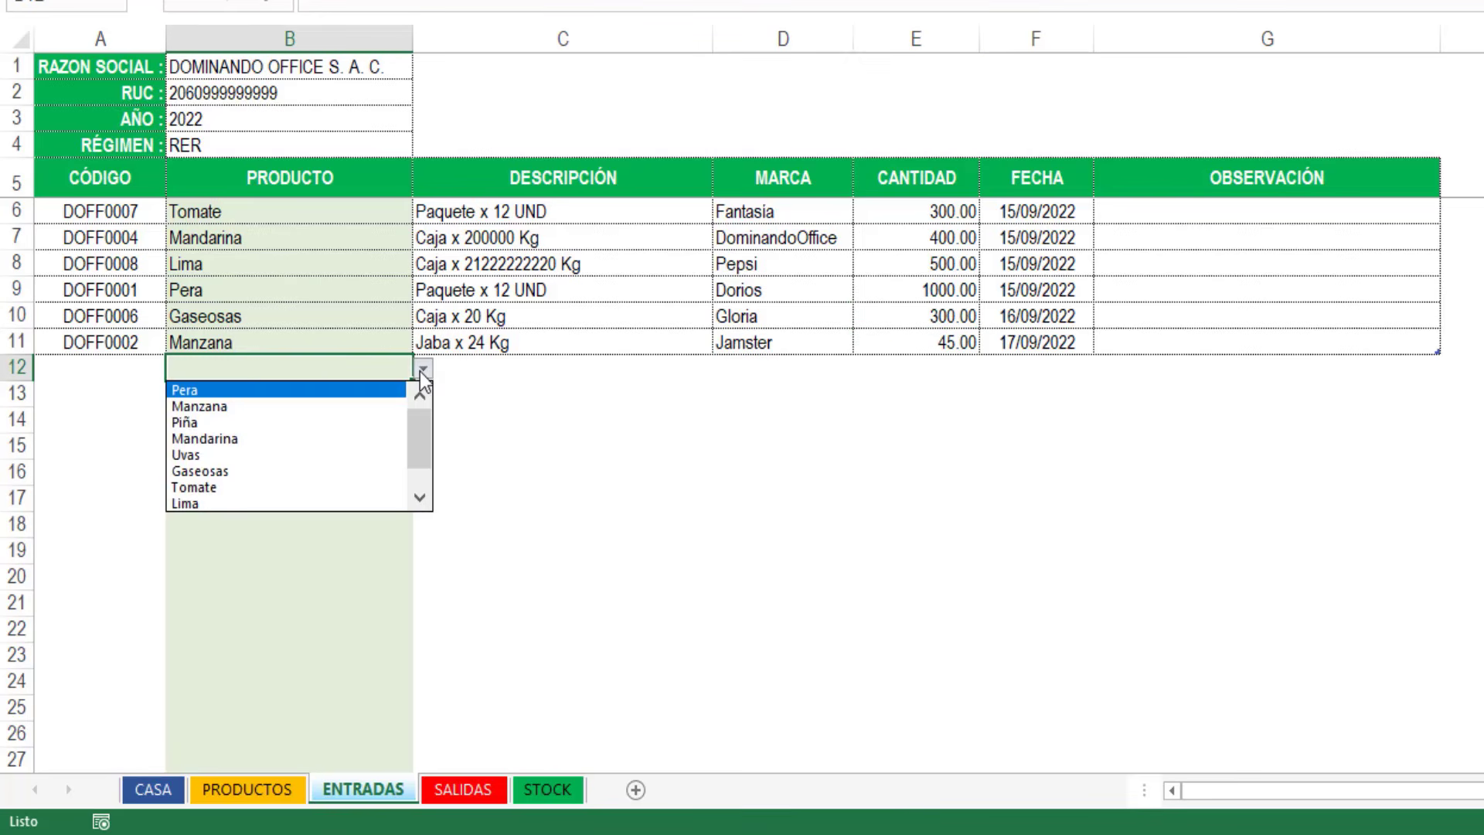
{"action": "left_click", "coordinate": [211, 470]}
{"action": "left_click", "coordinate": [908, 371]}
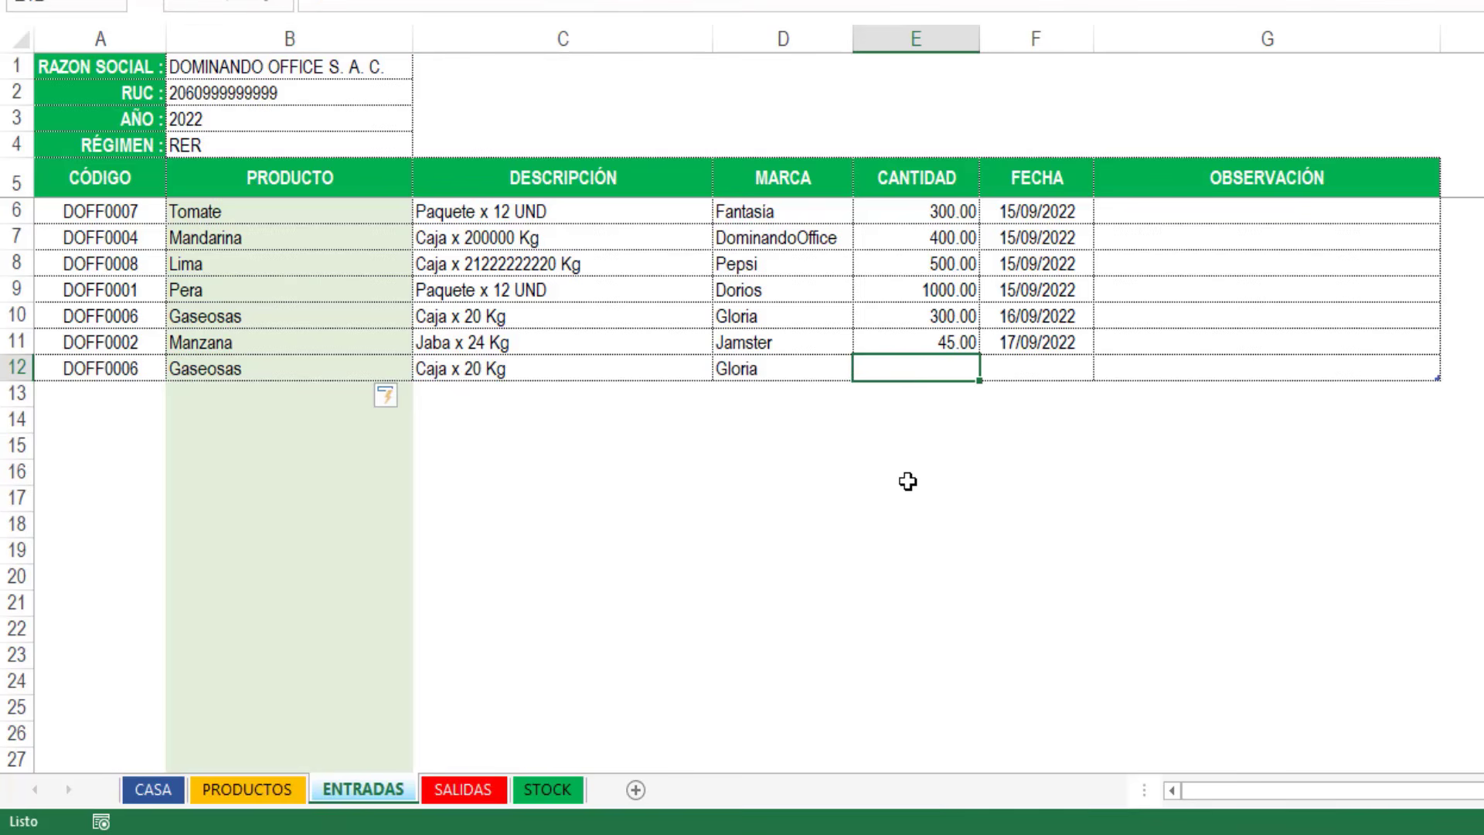
{"action": "type", "text": "150"}
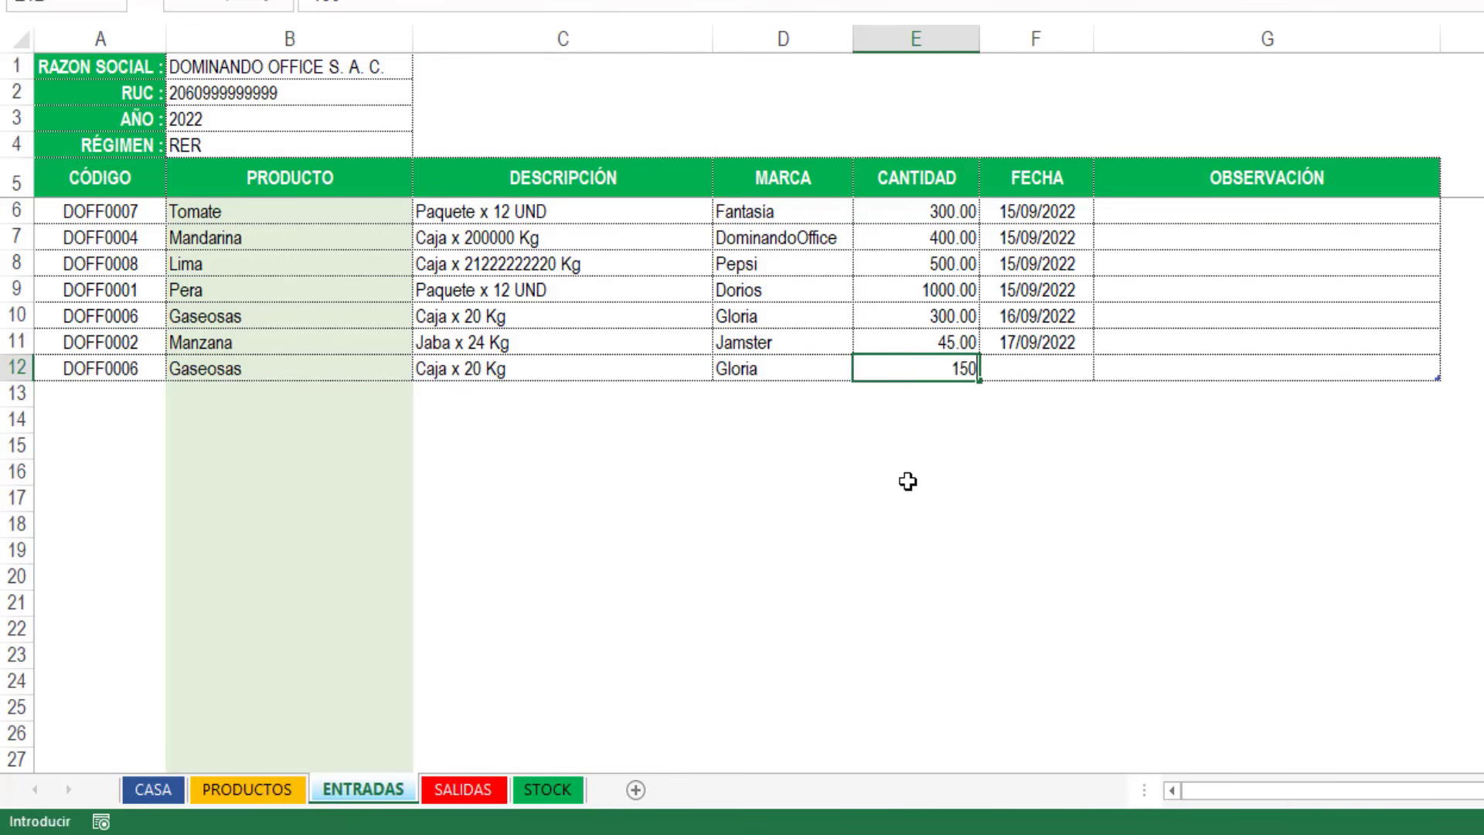
{"action": "key", "text": "Tab"}
{"action": "left_click", "coordinate": [911, 524]}
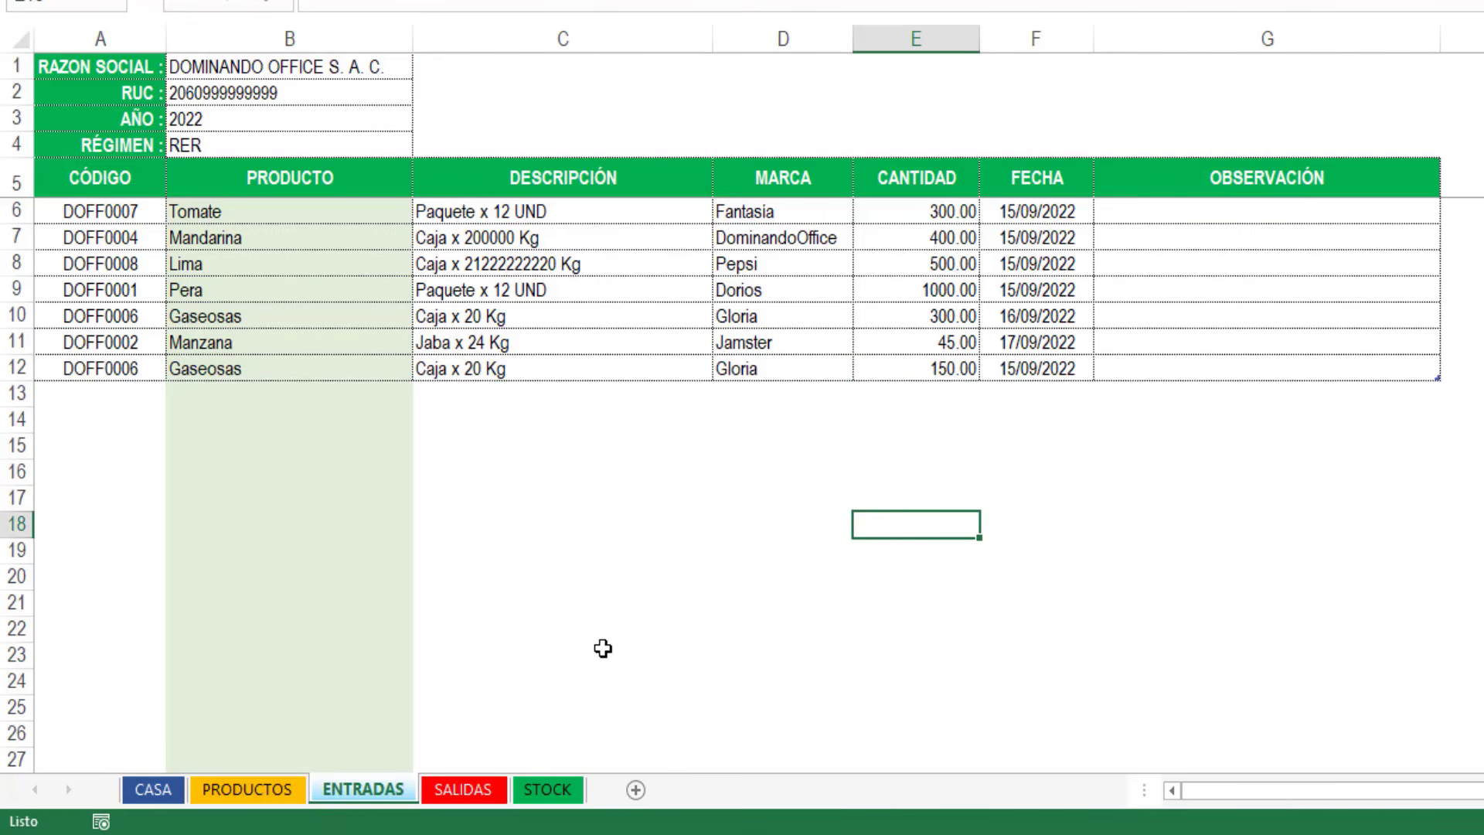
{"action": "left_click", "coordinate": [546, 786]}
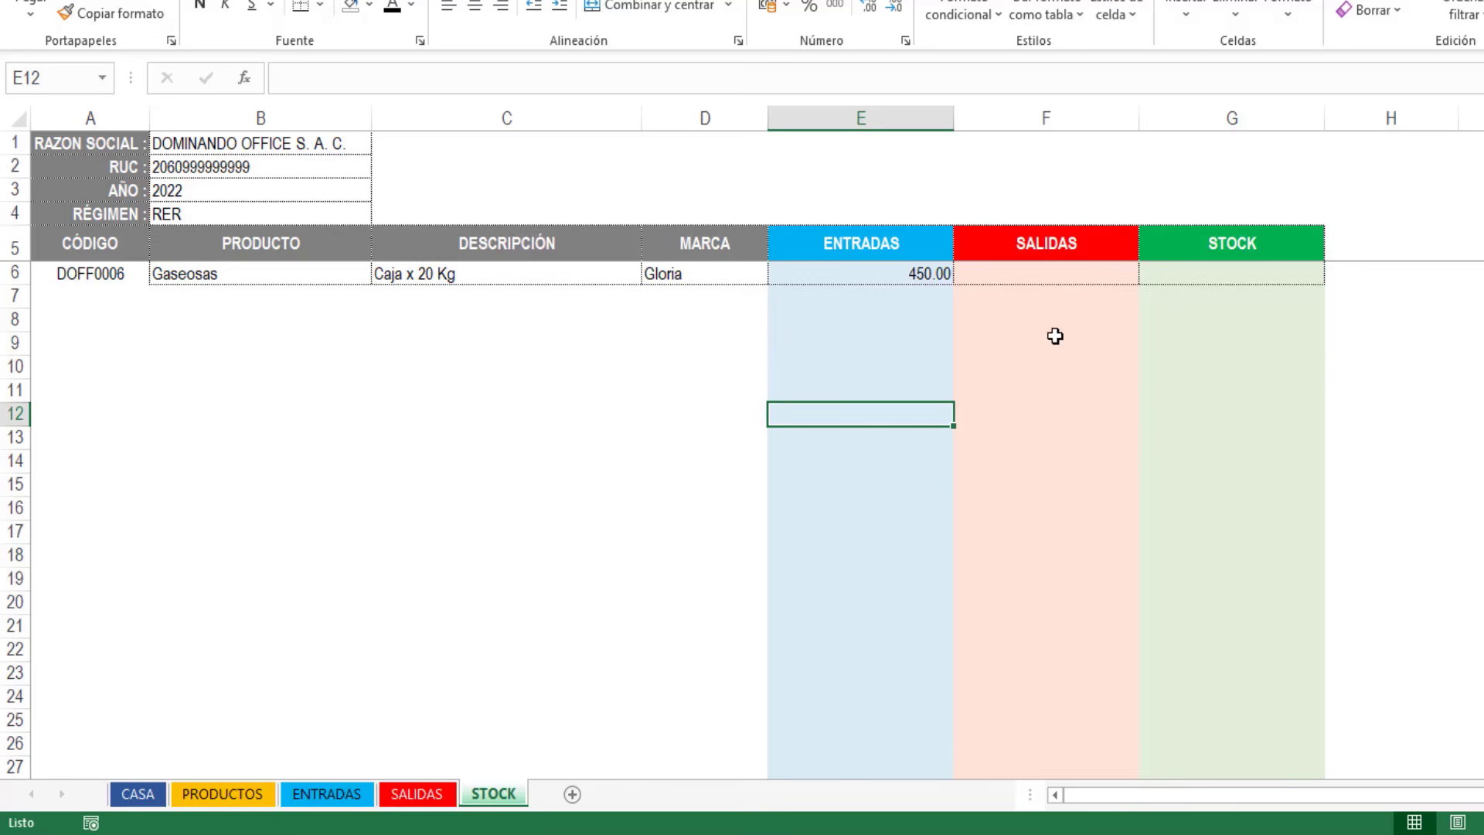
{"action": "left_click", "coordinate": [1003, 278]}
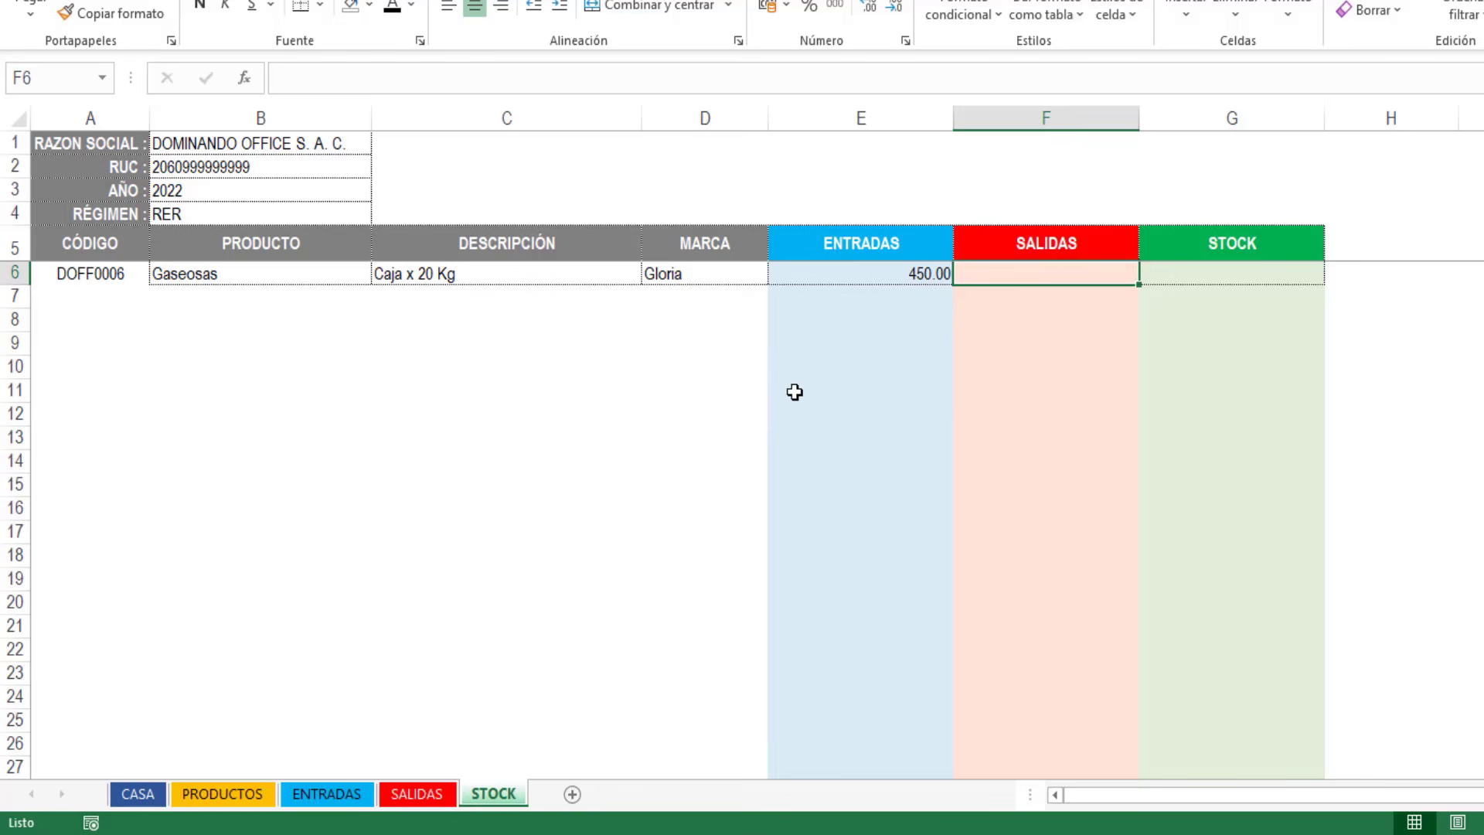
Step: Enter =SUMAR.SI.CONJUNTO(SALIDAS[CANTIDAD];SALIDAS[PRODUCTO];STOCK!B6) in F6, showing 120.00 for Gaseosas
{"action": "left_click", "coordinate": [287, 79]}
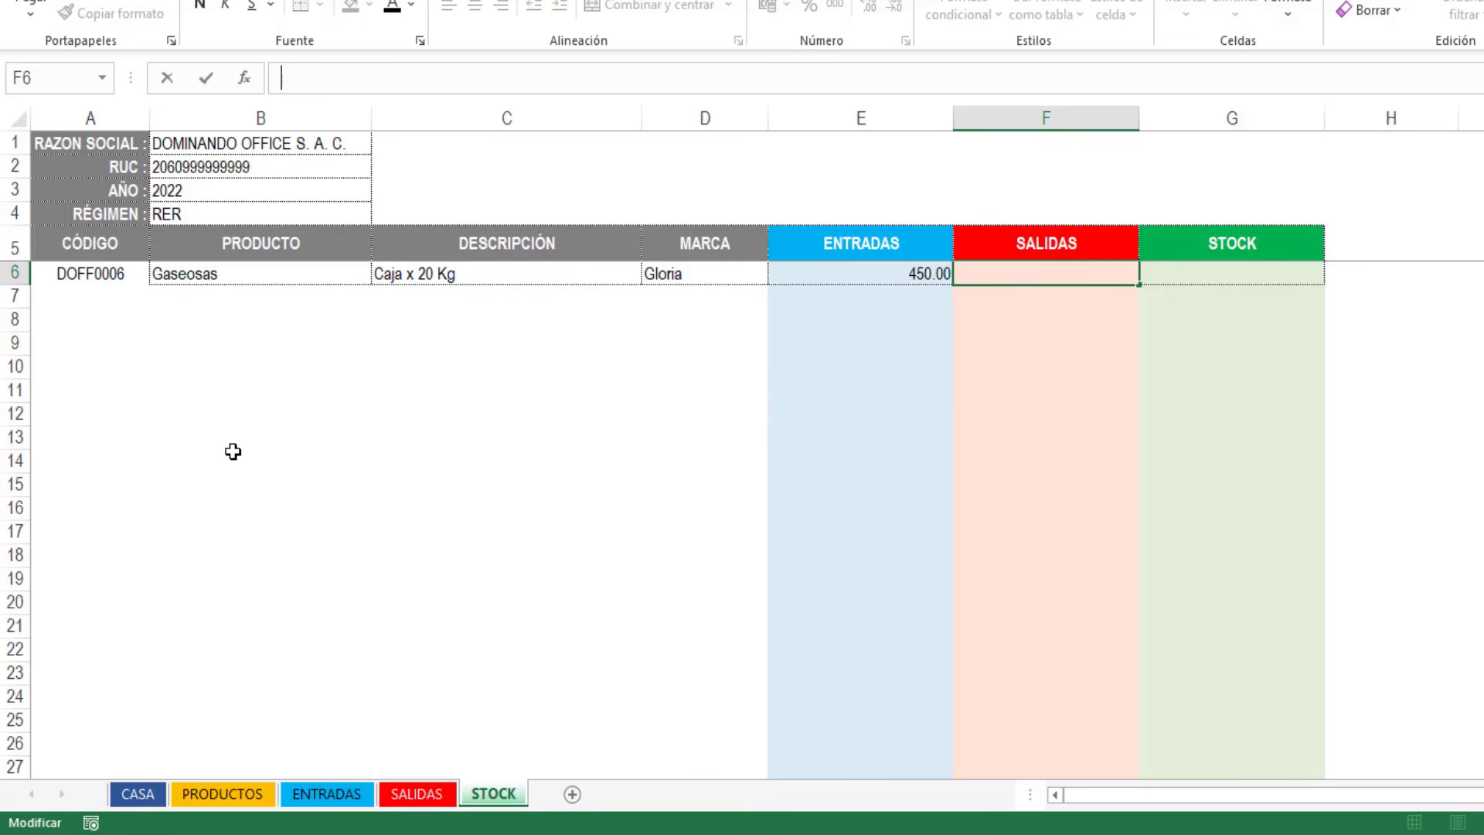
{"action": "type", "text": "=su"}
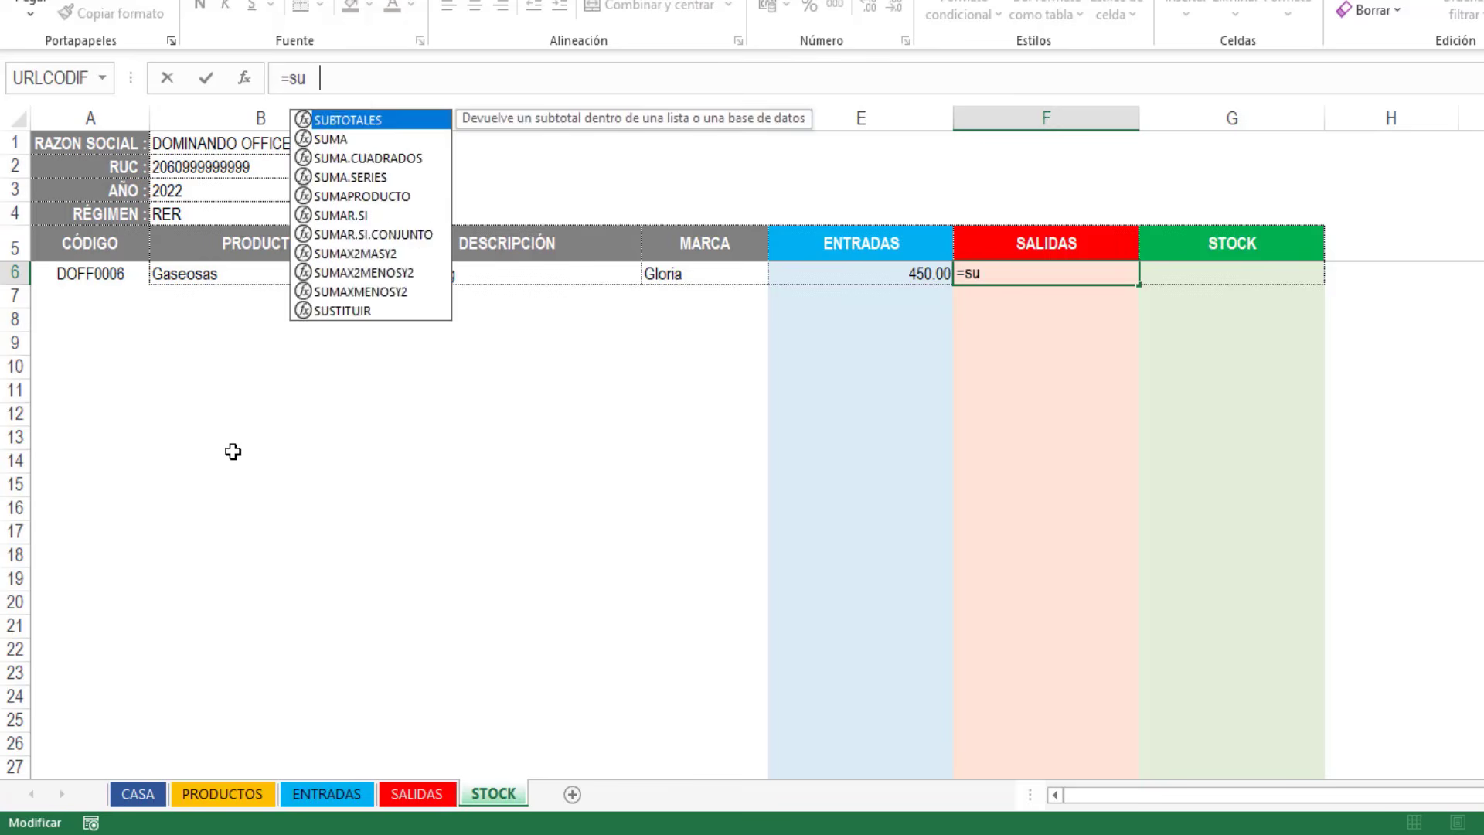
{"action": "type", "text": "mar.si"}
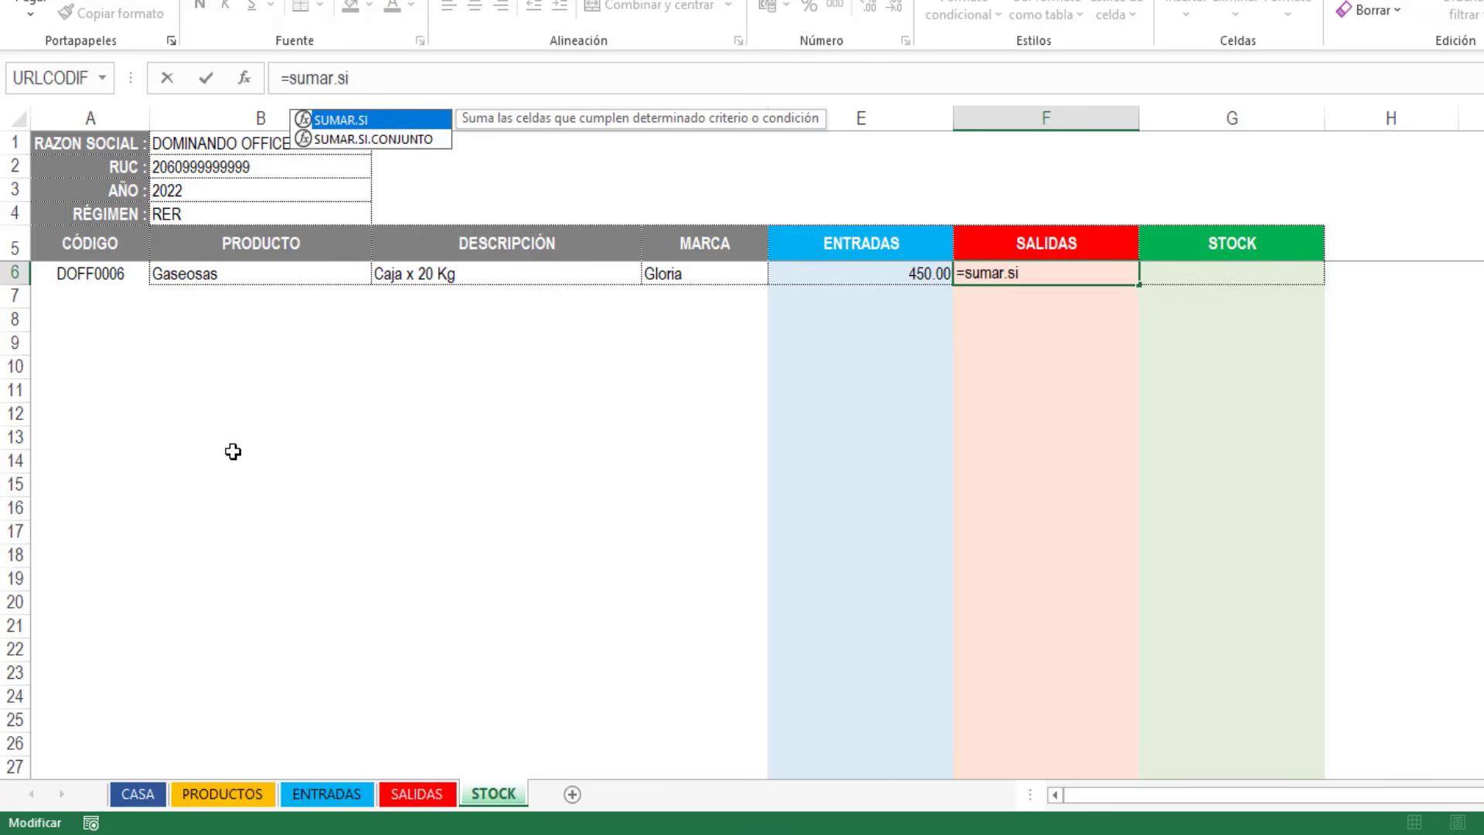
{"action": "key", "text": "Down"}
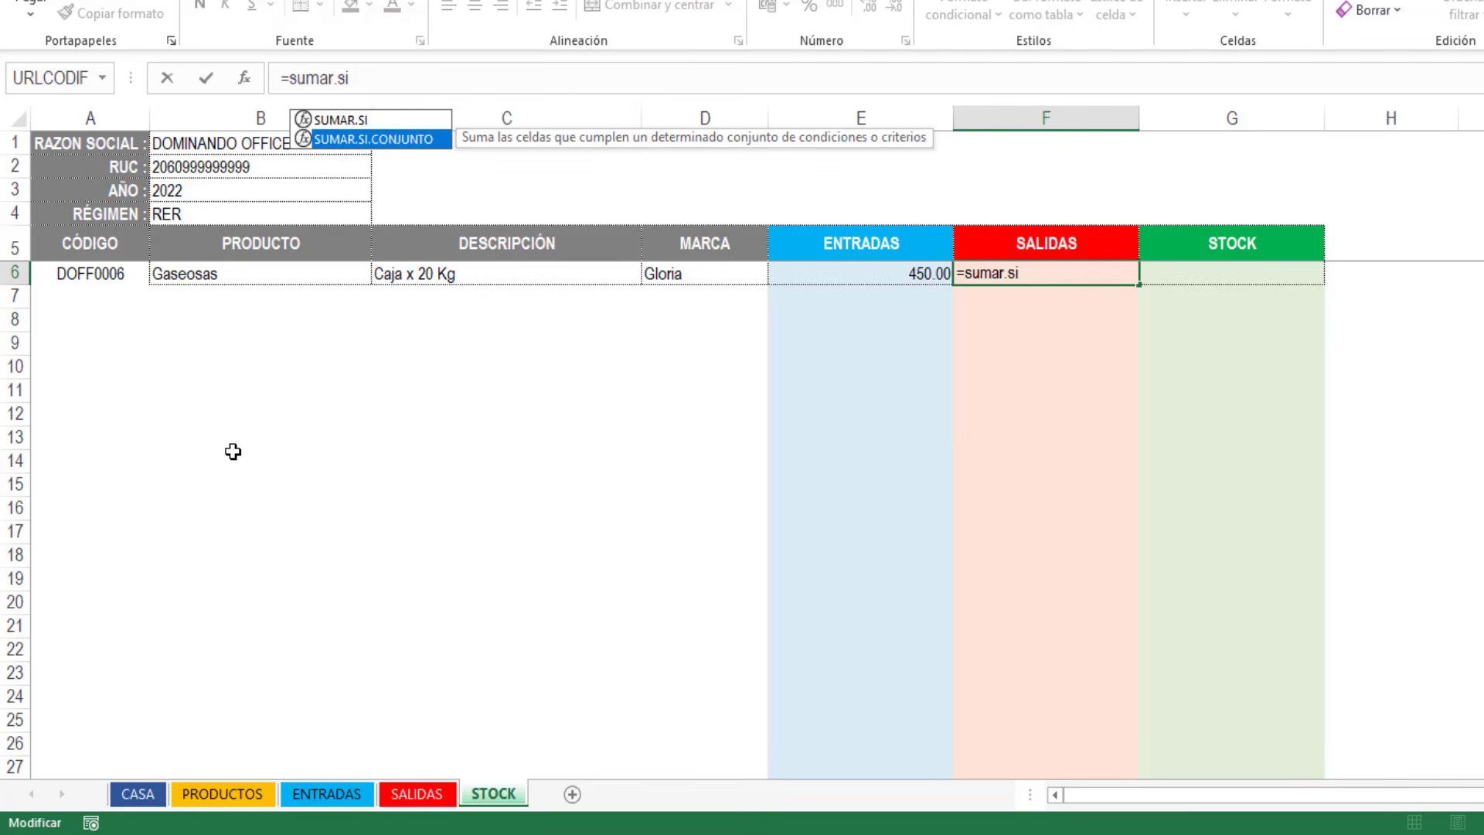
{"action": "key", "text": "Tab"}
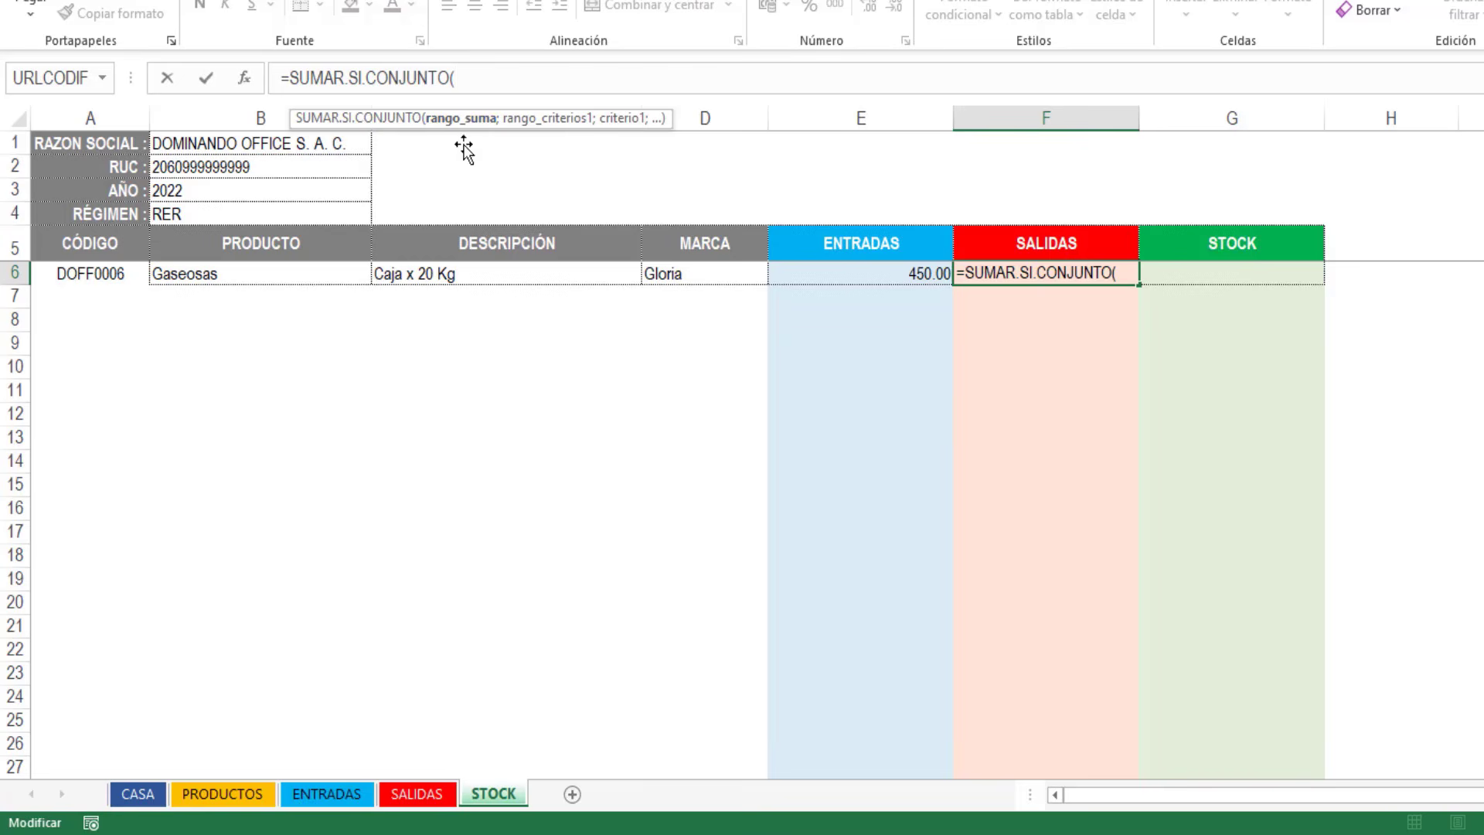
{"action": "left_click", "coordinate": [423, 794]}
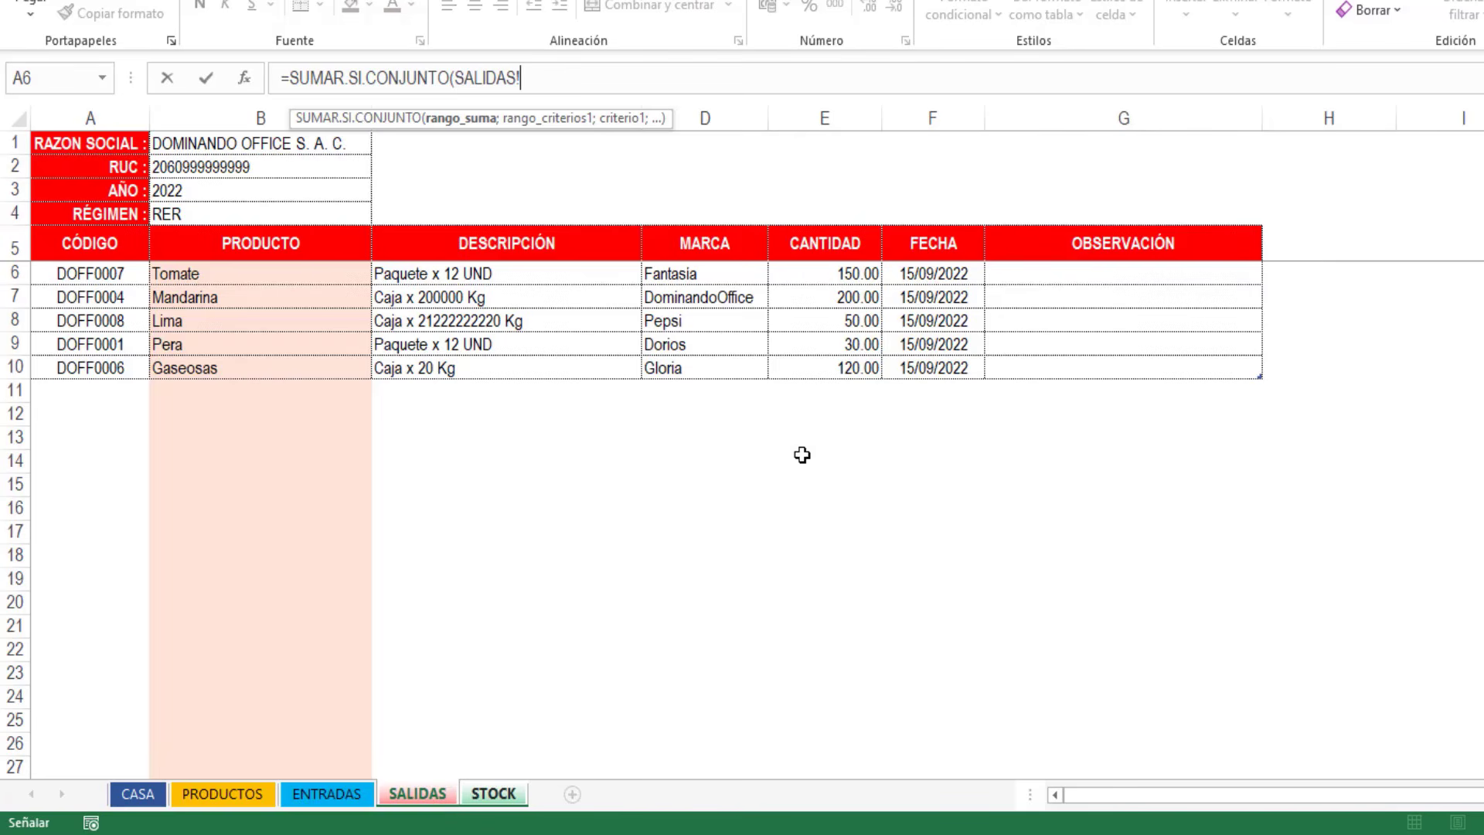
{"action": "left_click", "coordinate": [828, 223]}
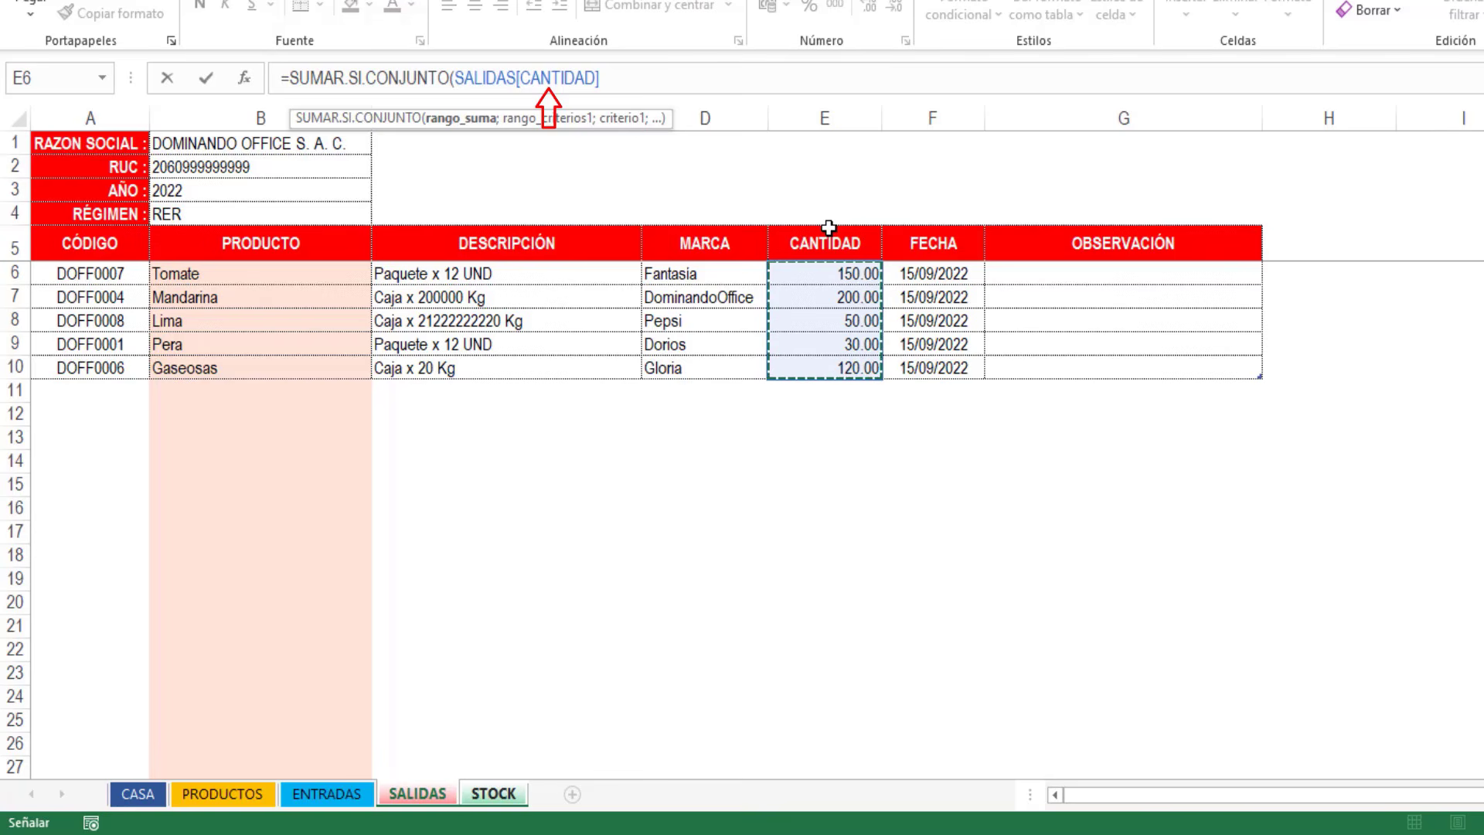
{"action": "type", "text": ";"}
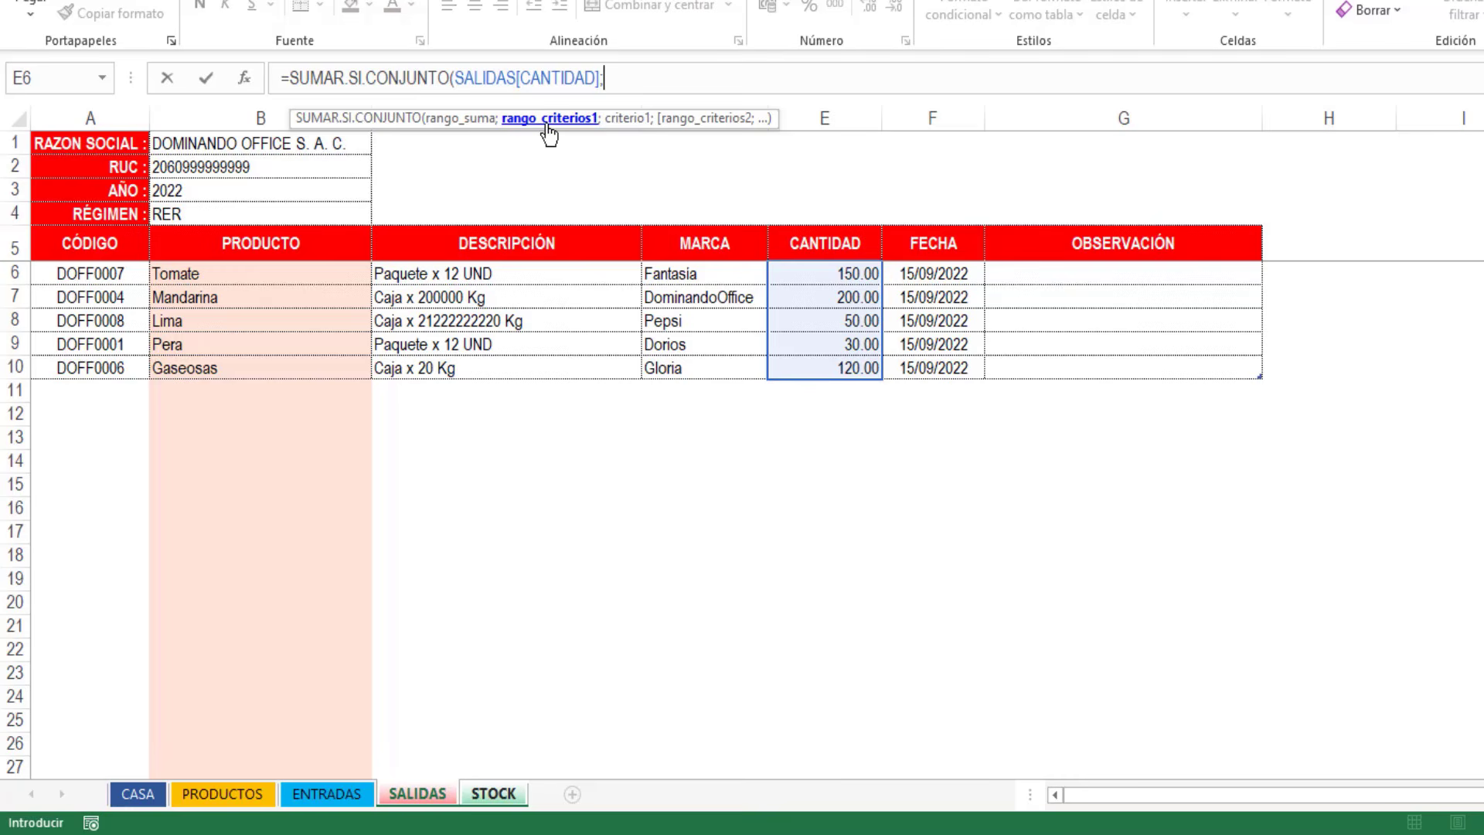
{"action": "left_click", "coordinate": [238, 220]}
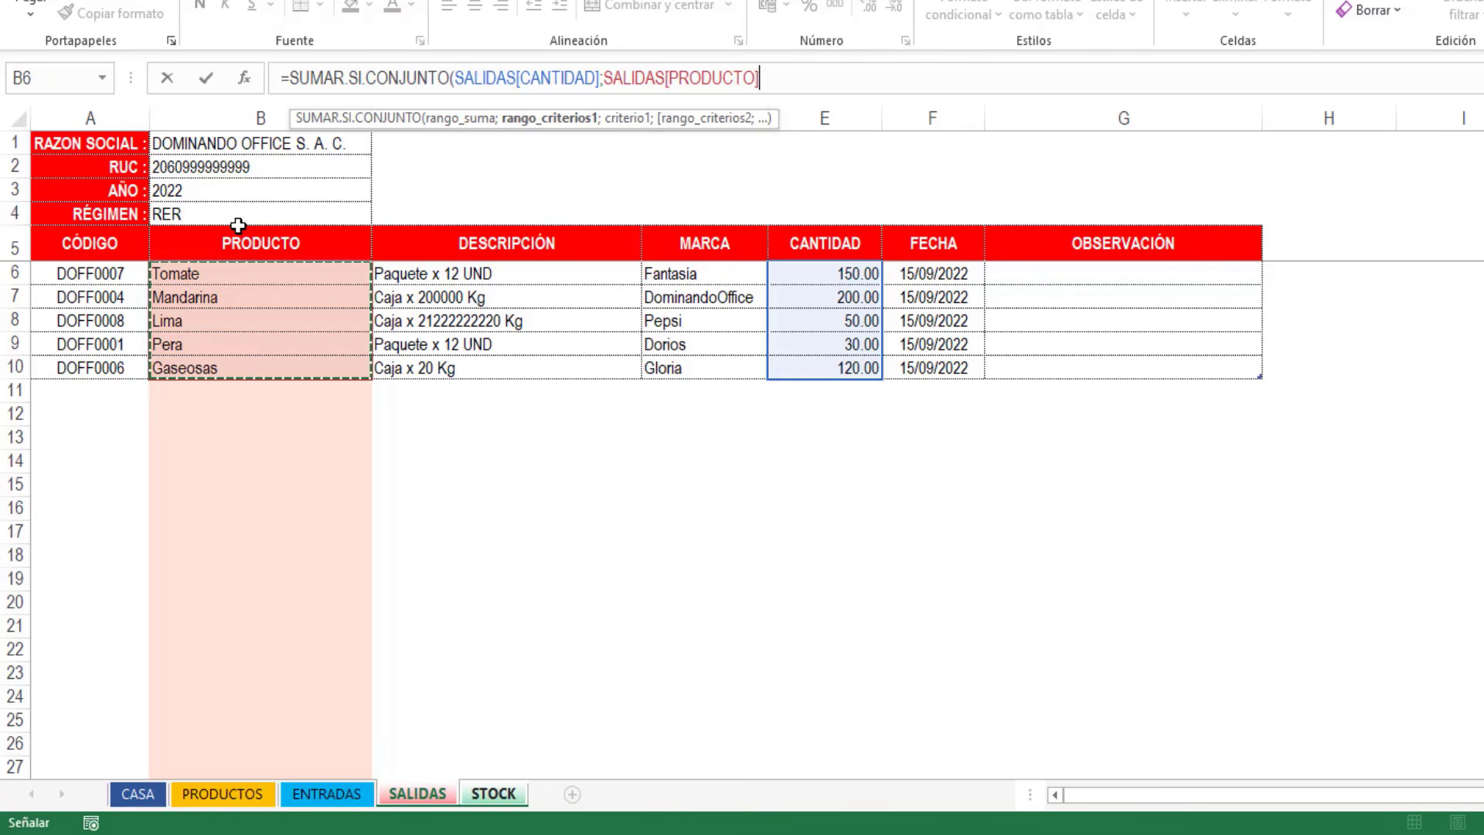
{"action": "type", "text": ";"}
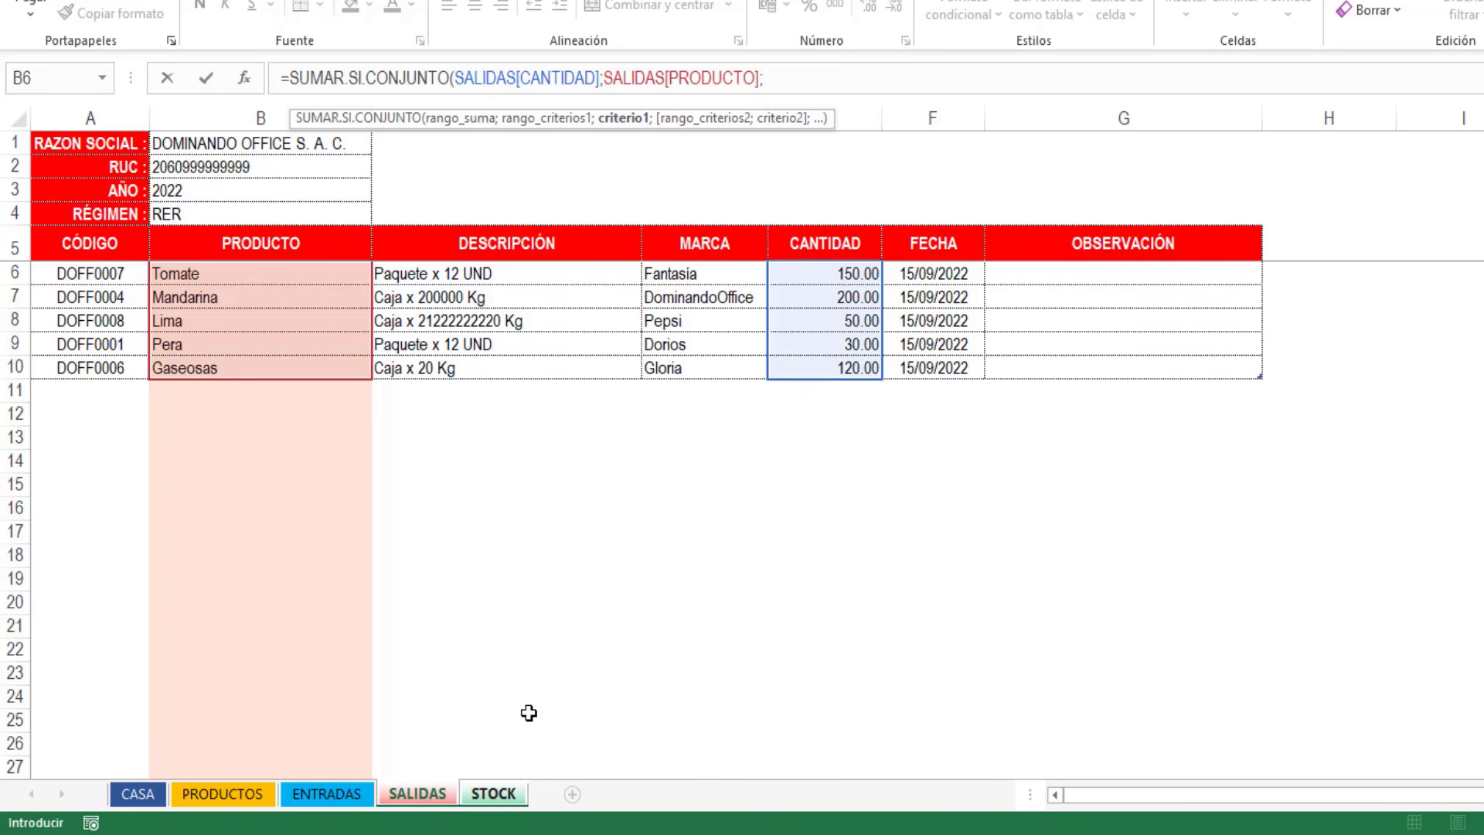
{"action": "left_click", "coordinate": [499, 799]}
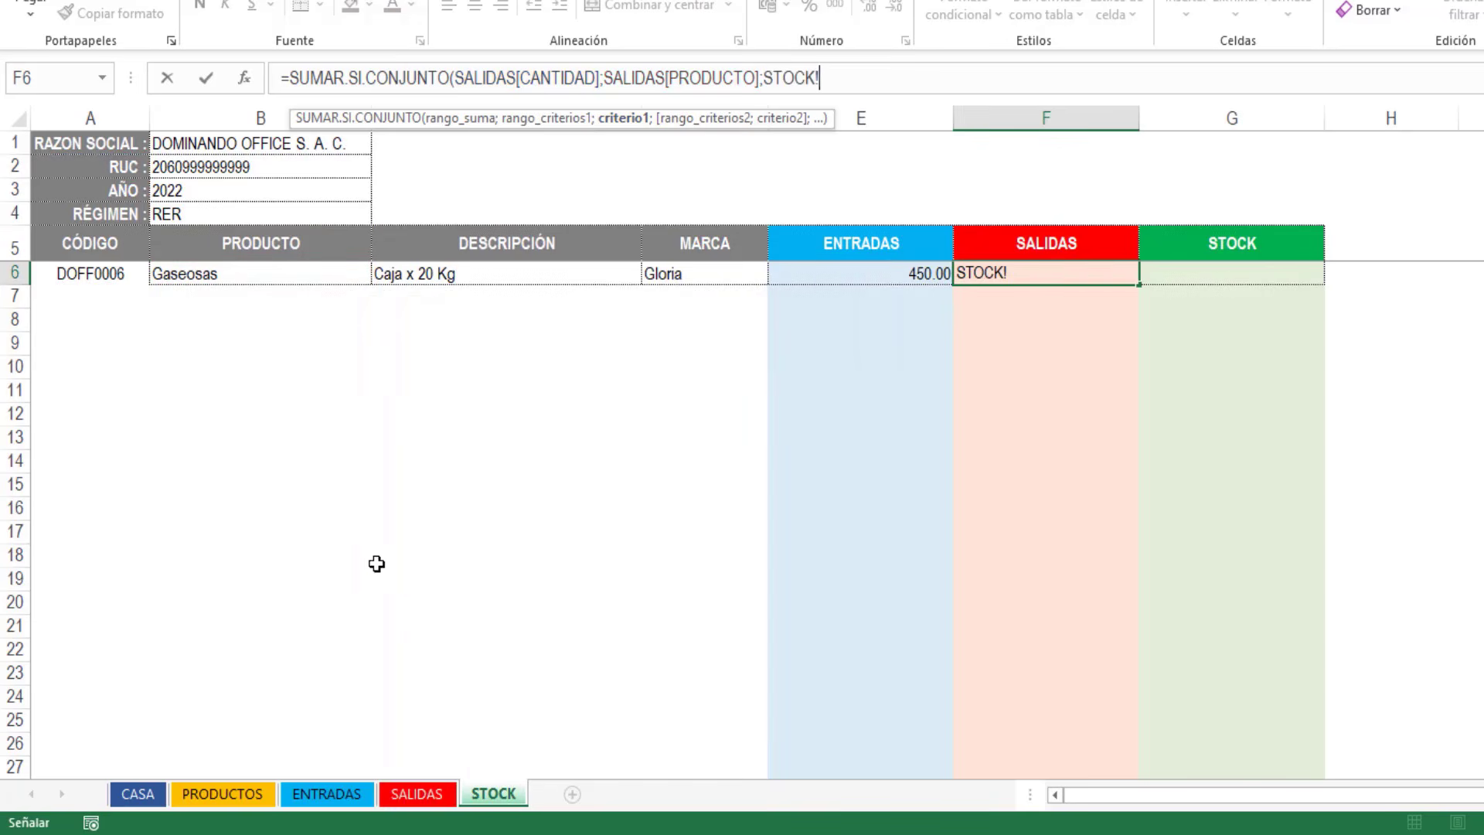
{"action": "left_click", "coordinate": [215, 275]}
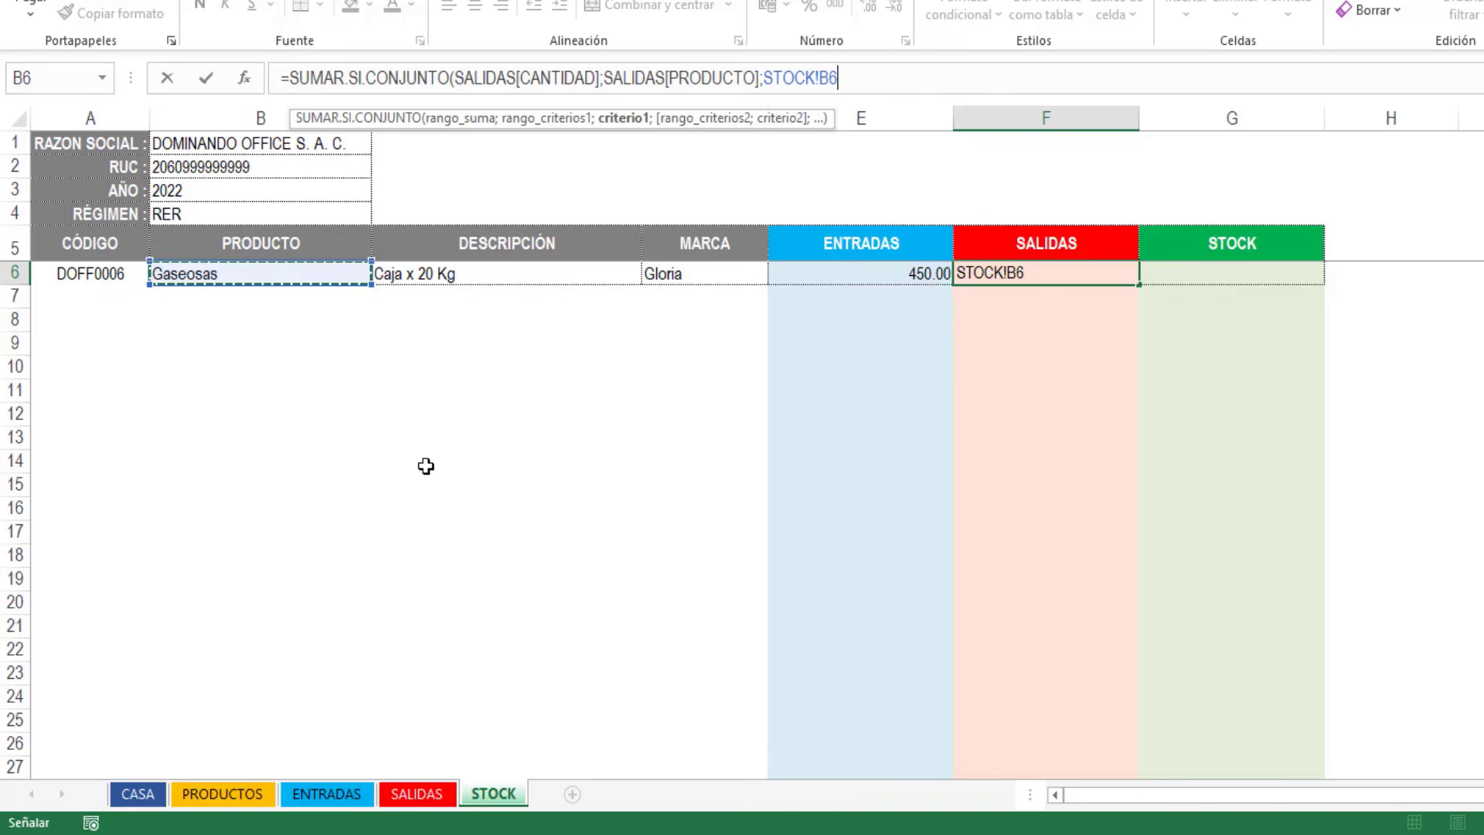
{"action": "type", "text": ")"}
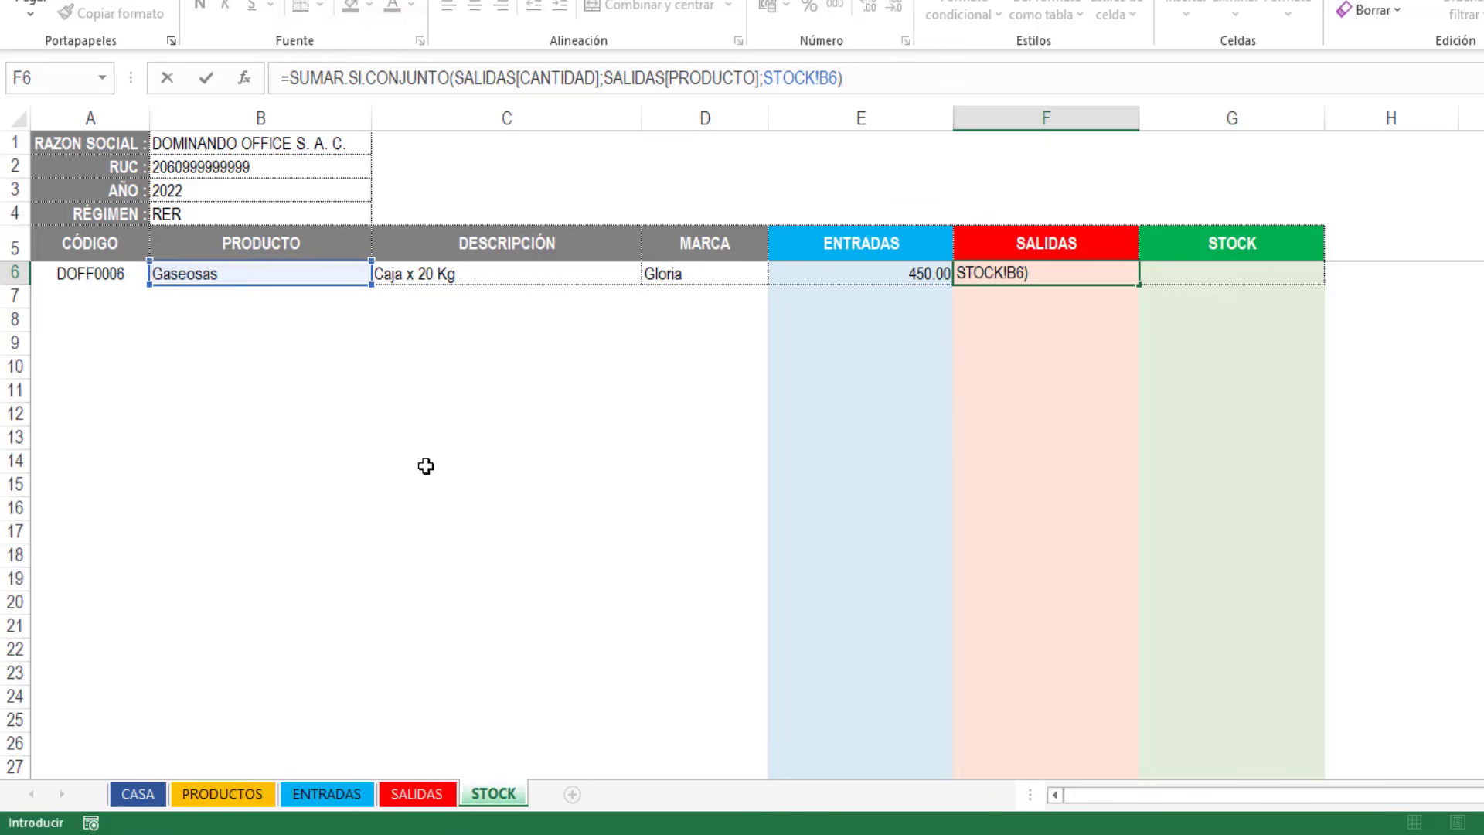
{"action": "key", "text": "Return"}
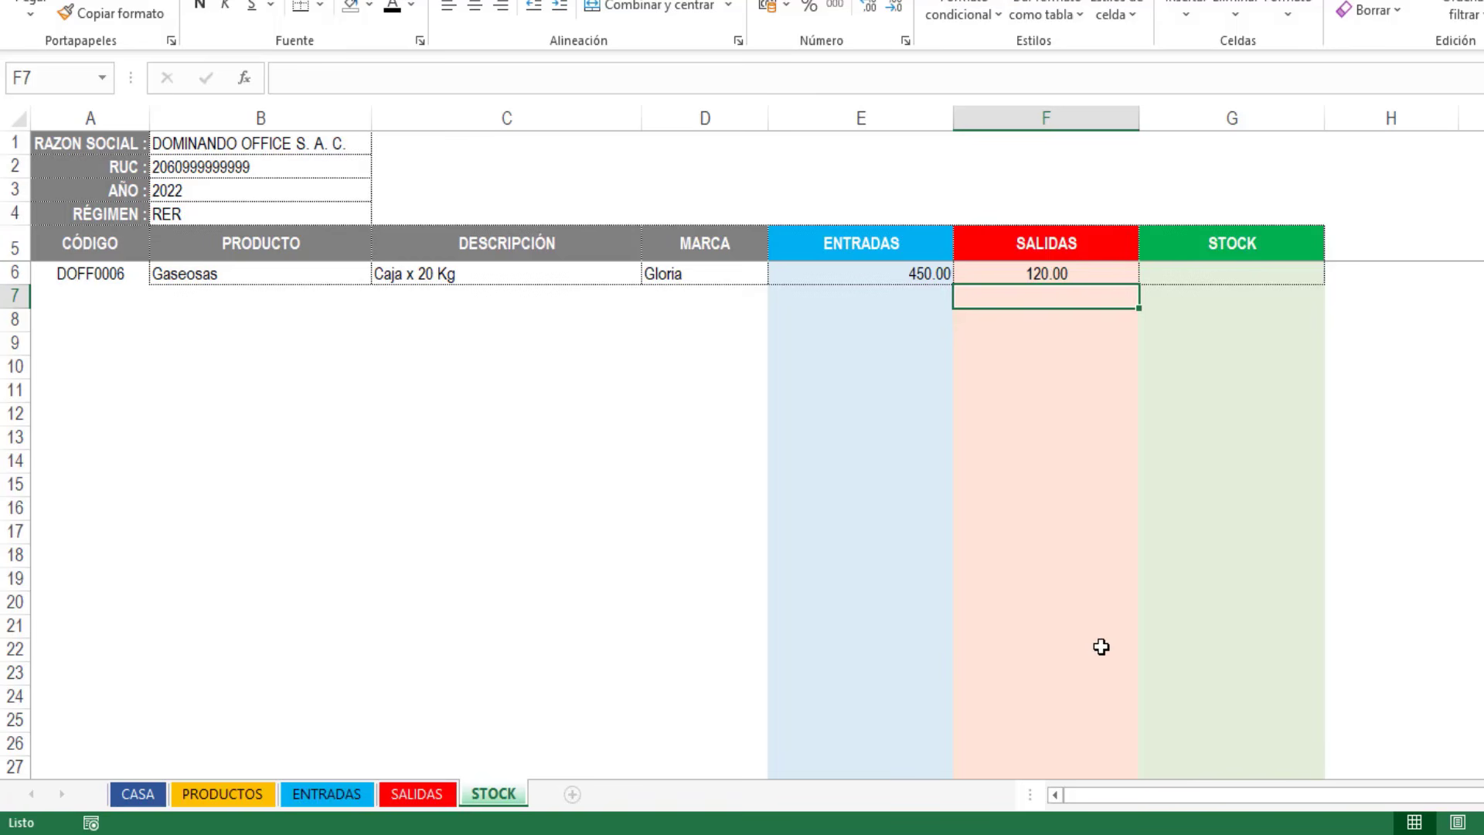
Step: Right-align the SALIDAS total in F6
{"action": "left_click", "coordinate": [1062, 276]}
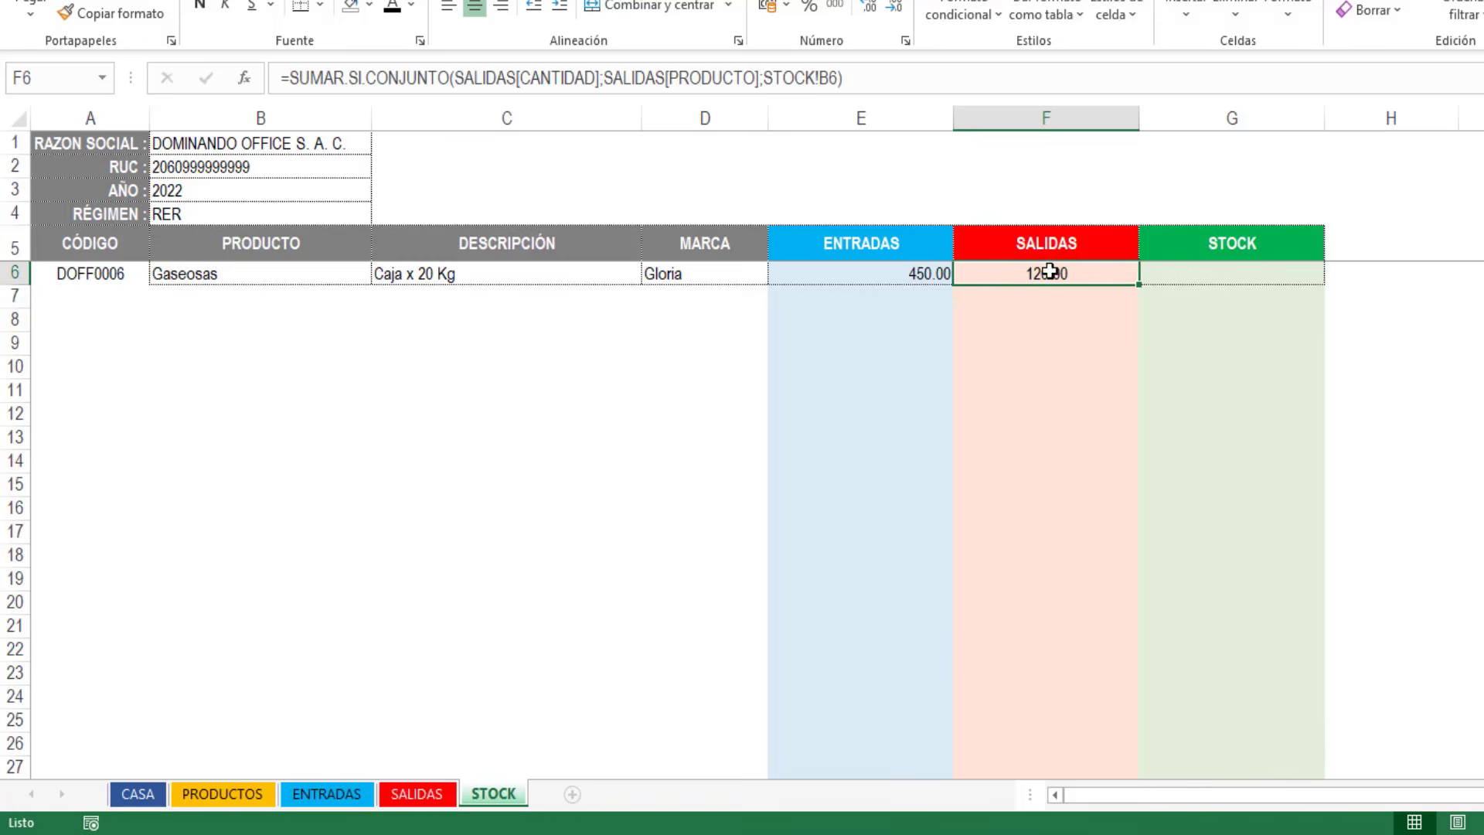
{"action": "left_click", "coordinate": [502, 6]}
{"action": "left_click", "coordinate": [996, 119]}
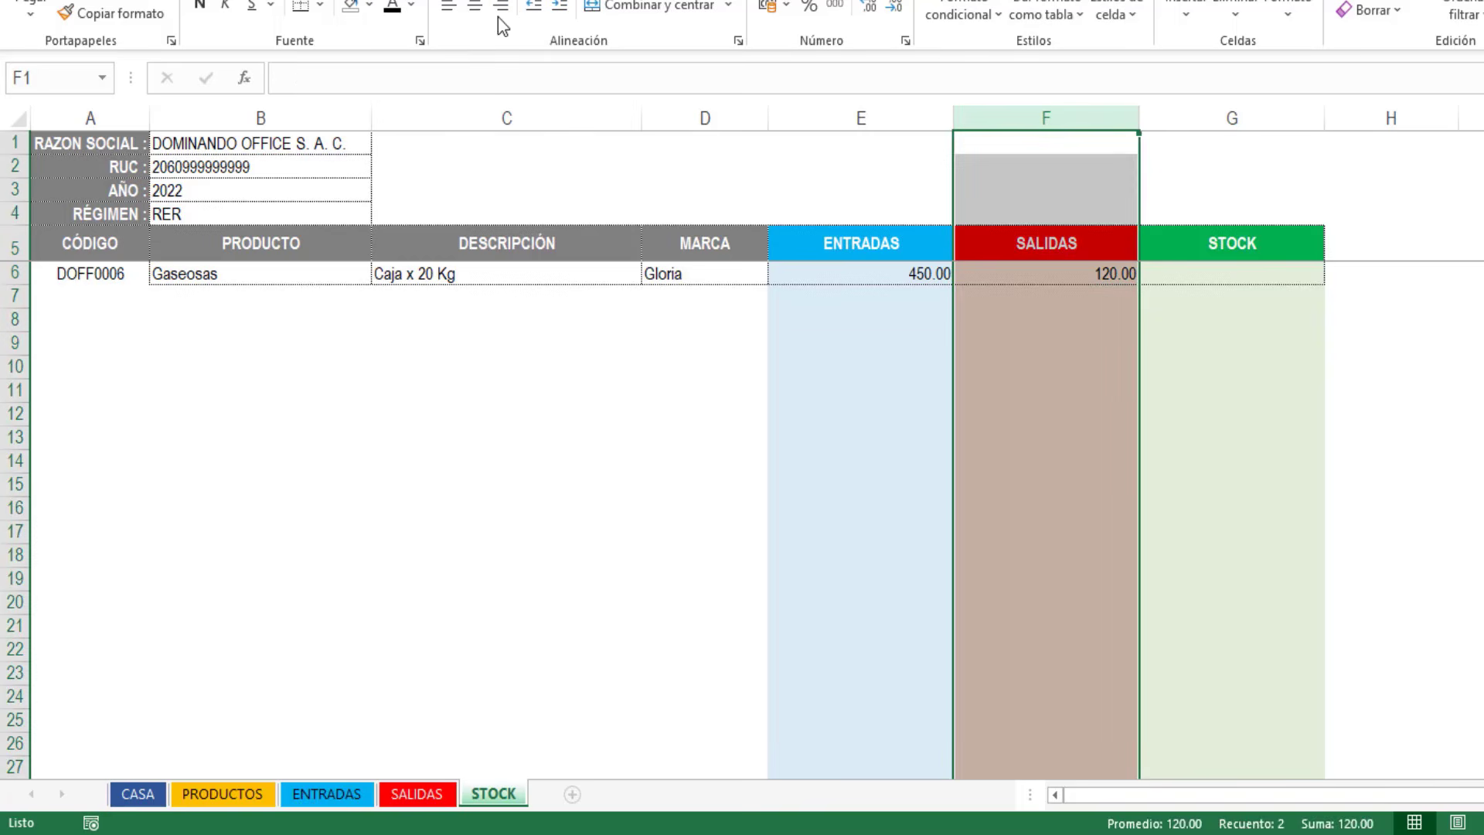
{"action": "left_click", "coordinate": [1066, 274]}
Step: Review the existing 120 Gaseosas exit in SALIDAS row 10
{"action": "left_click", "coordinate": [417, 794]}
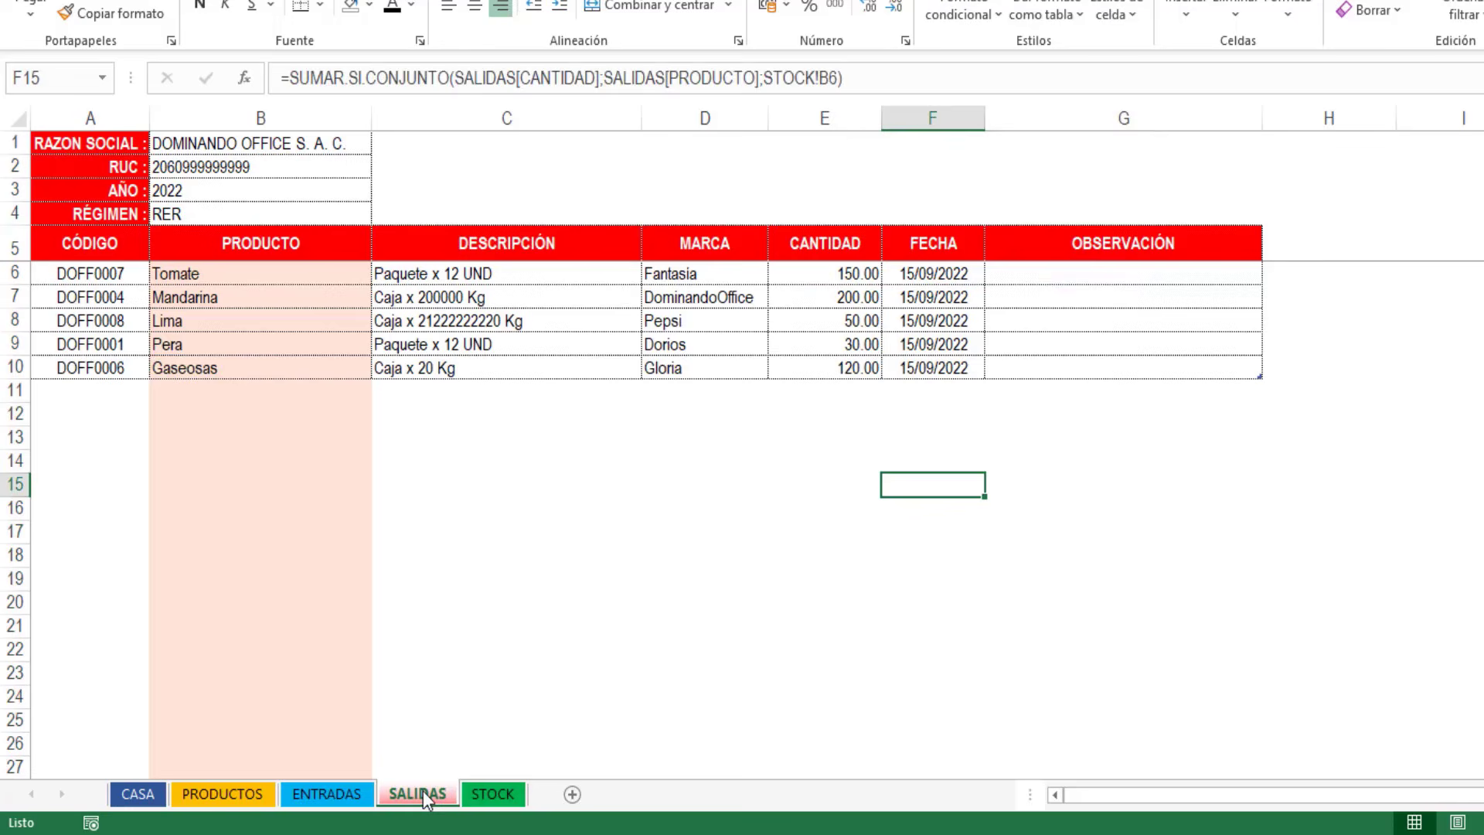
{"action": "left_click", "coordinate": [15, 367]}
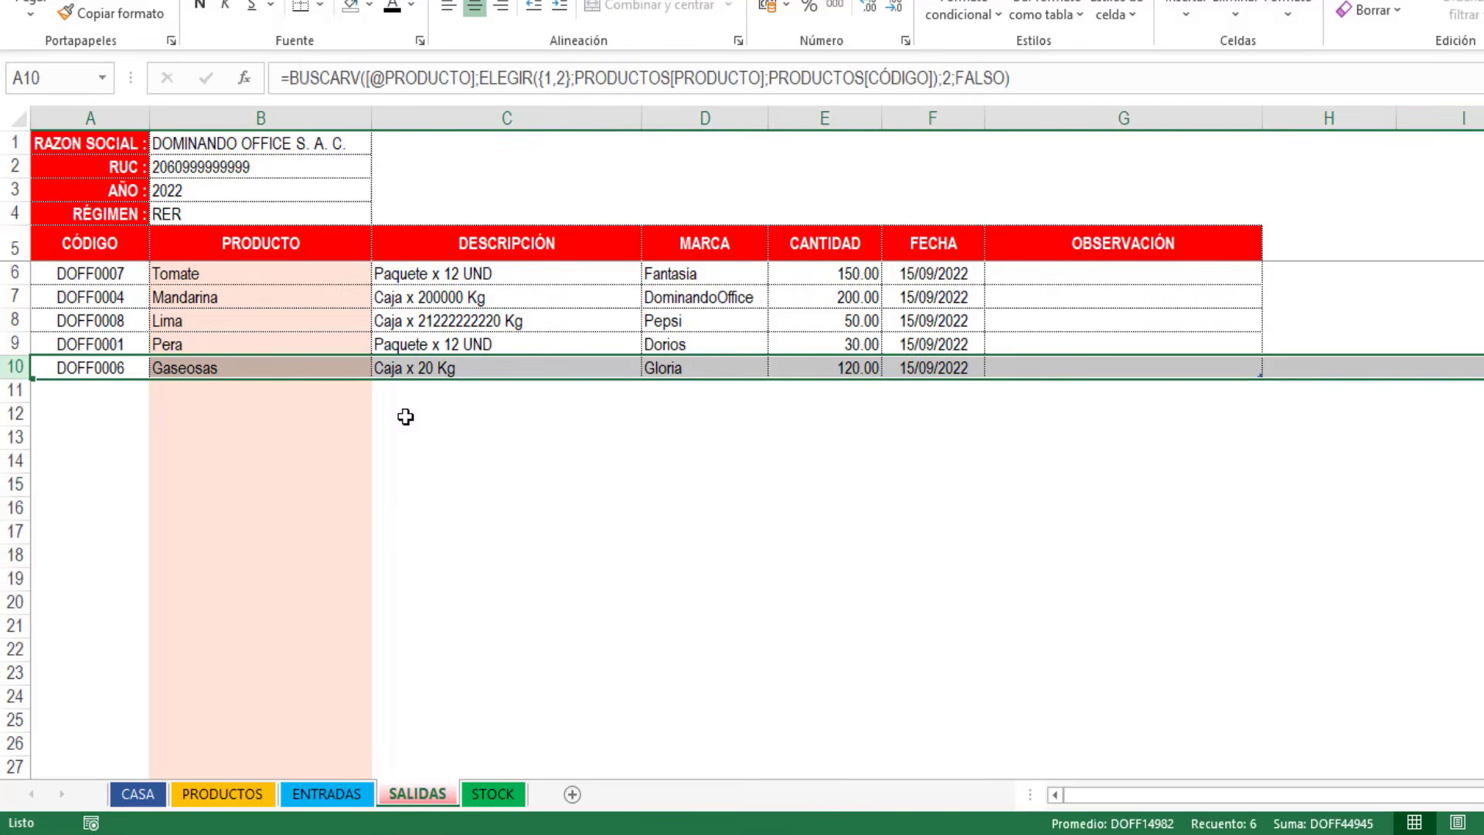
{"action": "left_click", "coordinate": [855, 372]}
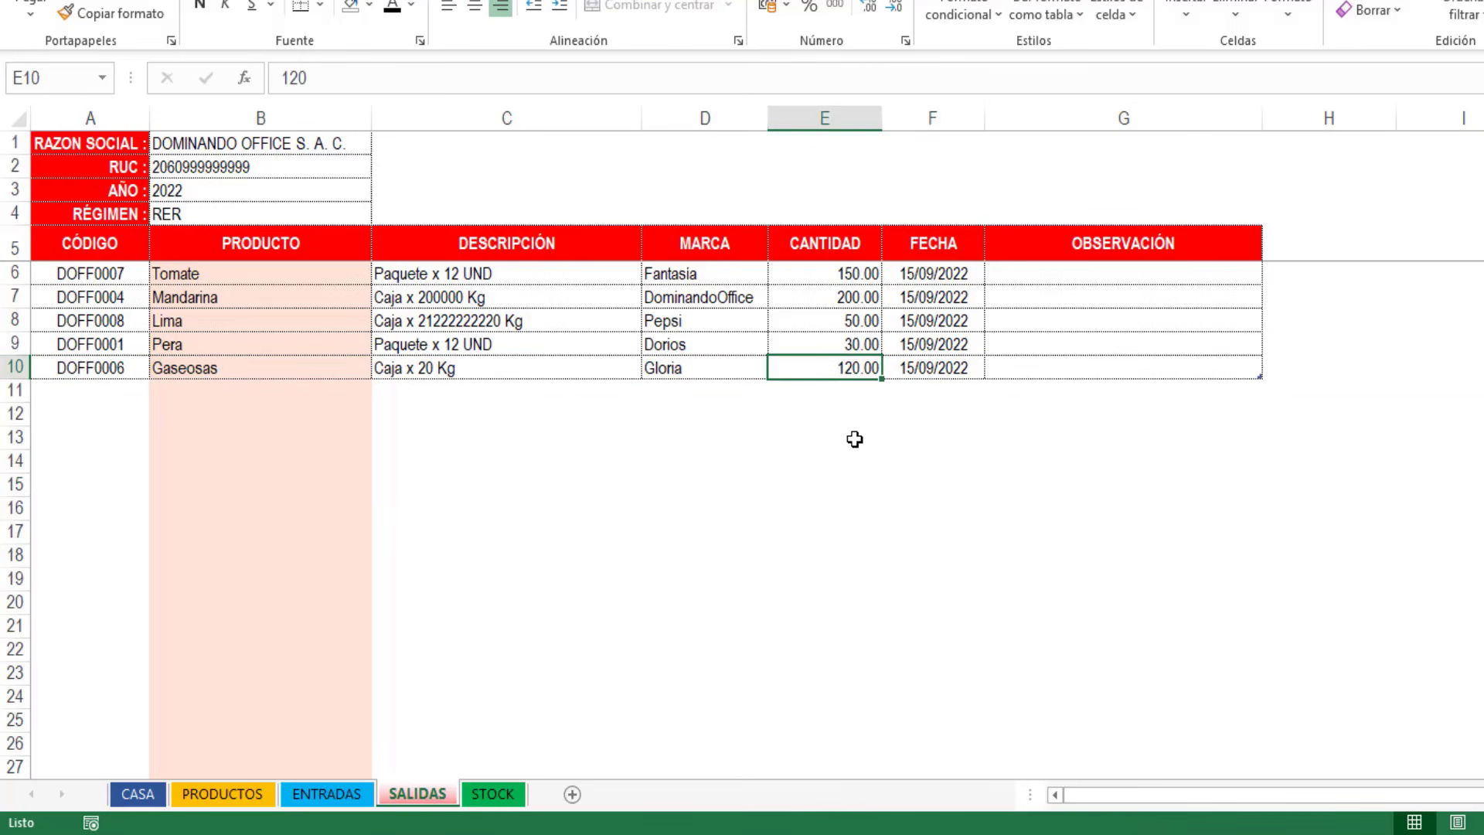
Step: Add a second Gaseosas exit of 80 dated today in SALIDAS row 11, bringing exits to 200
{"action": "left_click", "coordinate": [212, 390]}
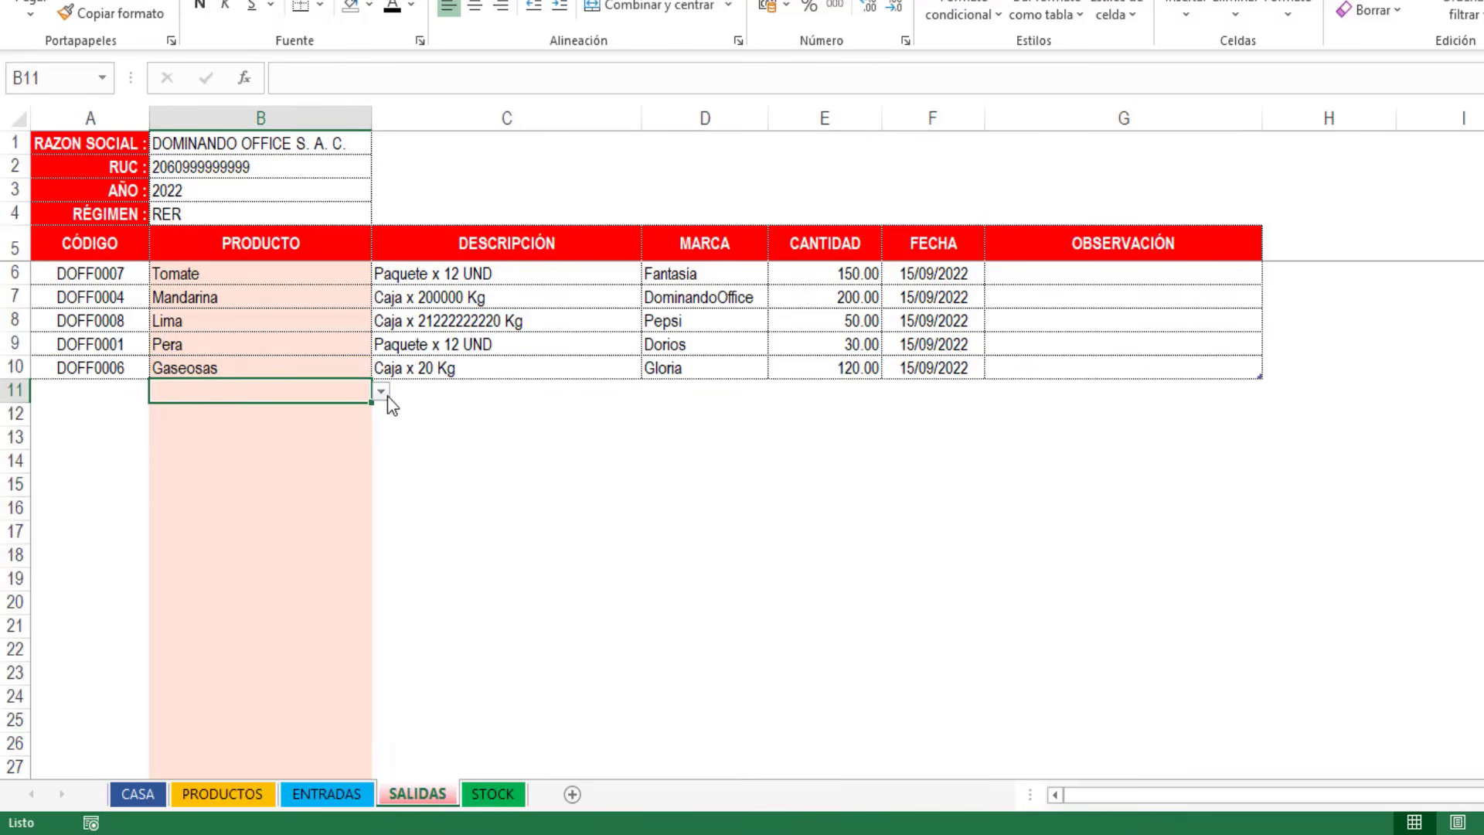
{"action": "left_click", "coordinate": [381, 392]}
{"action": "left_click", "coordinate": [235, 515]}
{"action": "left_click", "coordinate": [837, 389]}
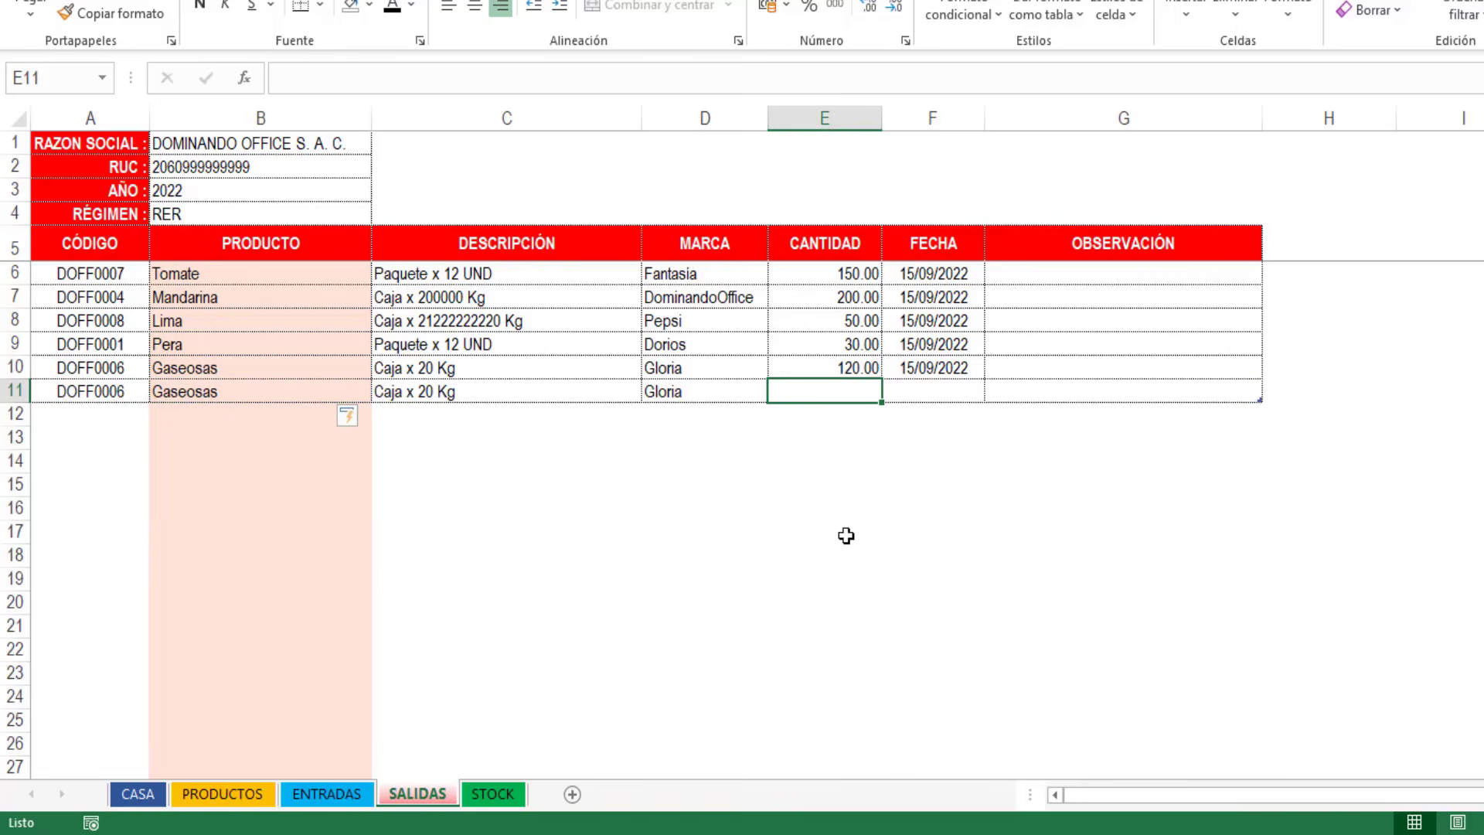
{"action": "type", "text": "80"}
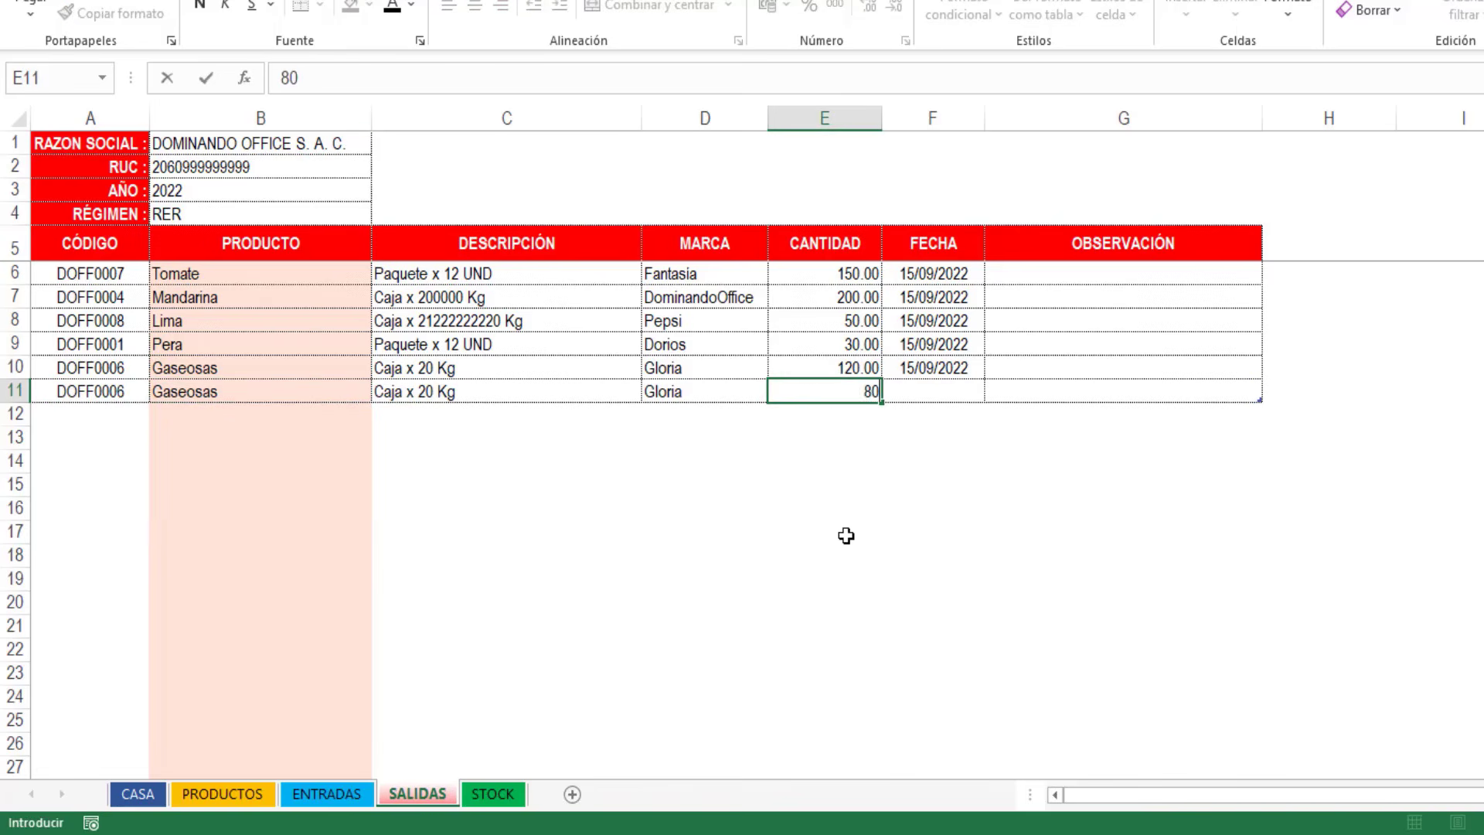
{"action": "key", "text": "Tab"}
{"action": "key", "text": "ctrl+semicolon"}
{"action": "key", "text": "Return"}
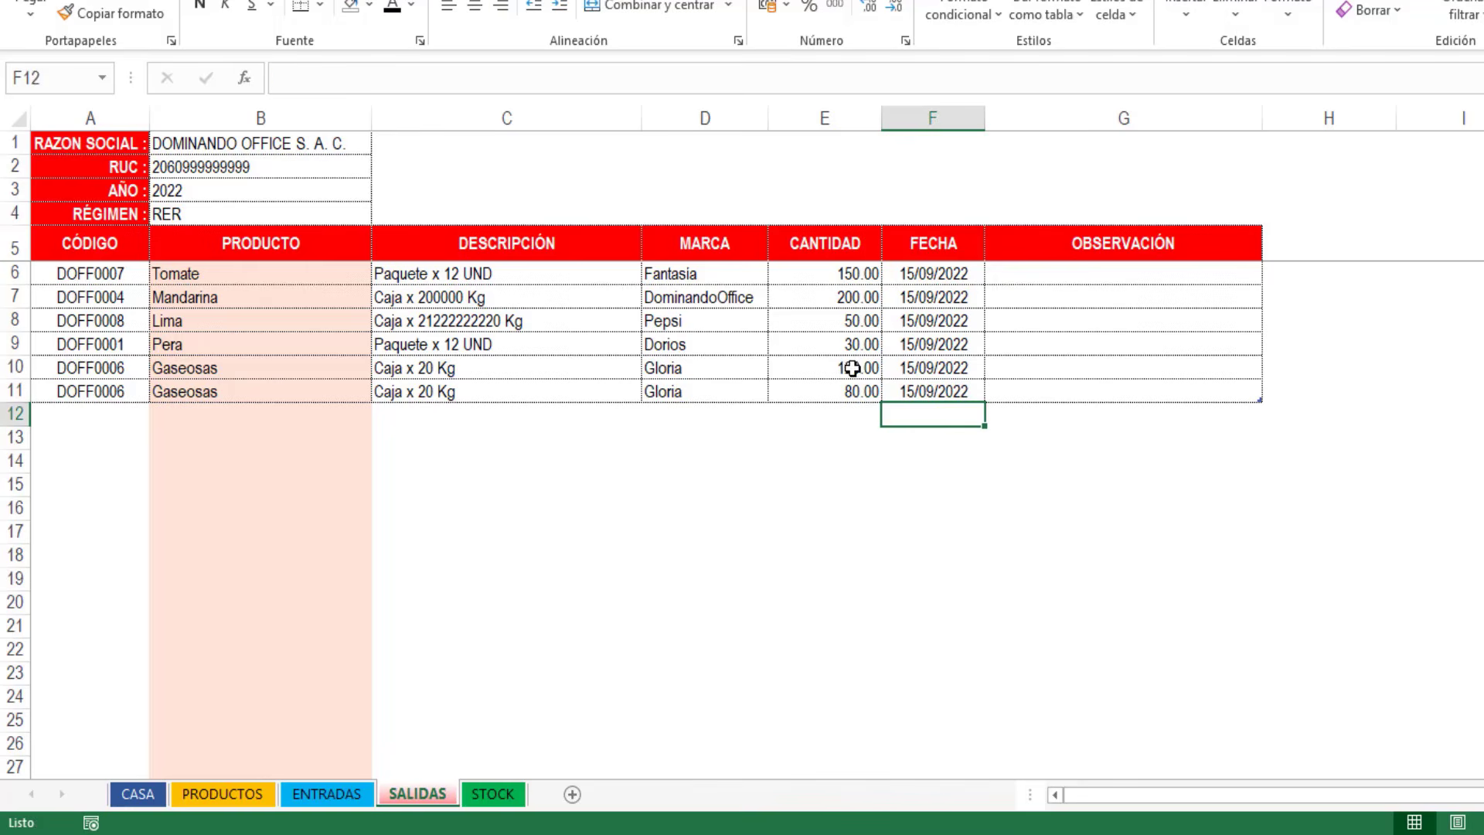
{"action": "left_click_drag", "start_coordinate": [854, 367], "coordinate": [854, 390]}
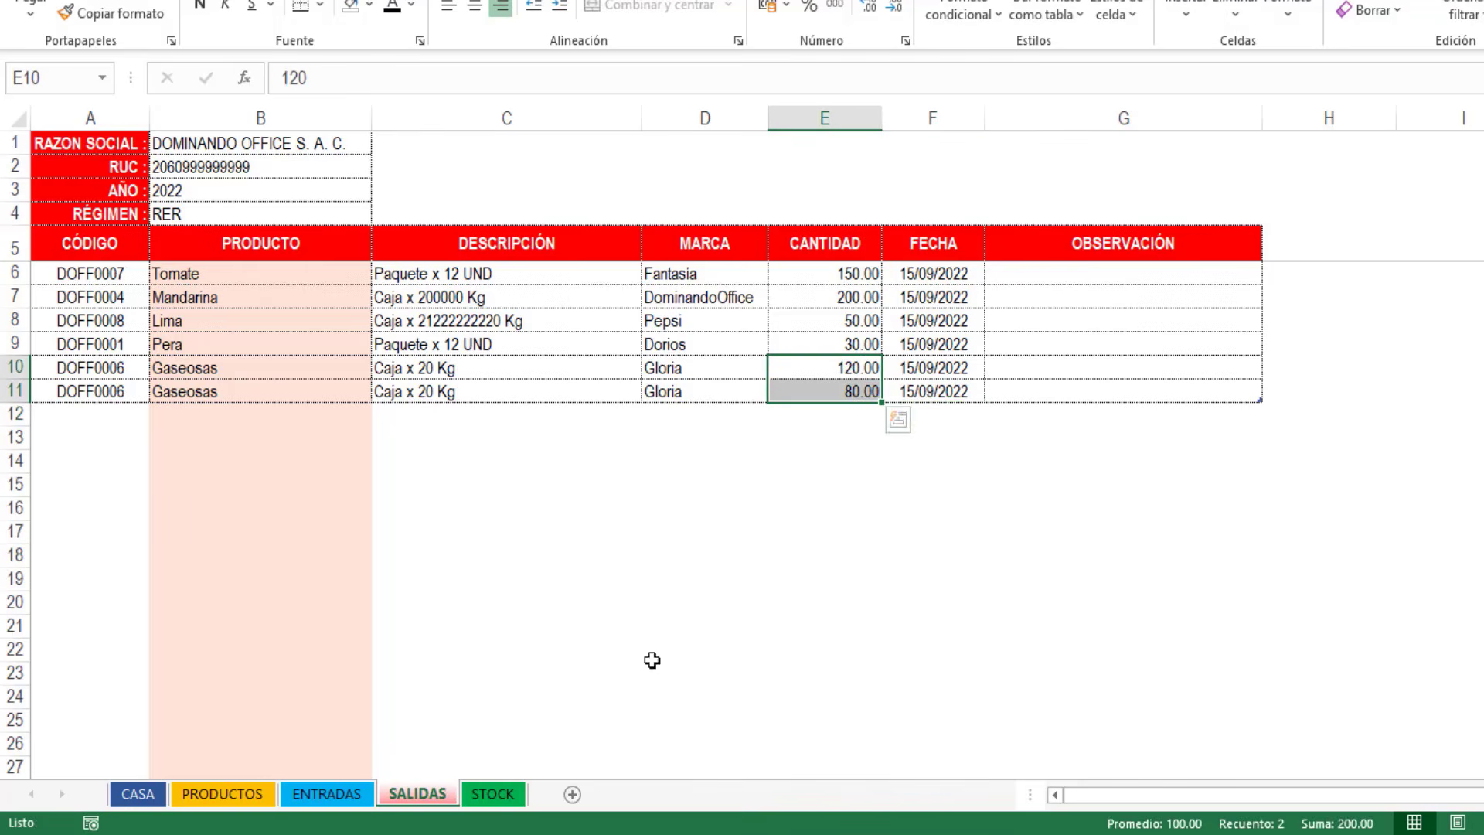
{"action": "left_click", "coordinate": [501, 798]}
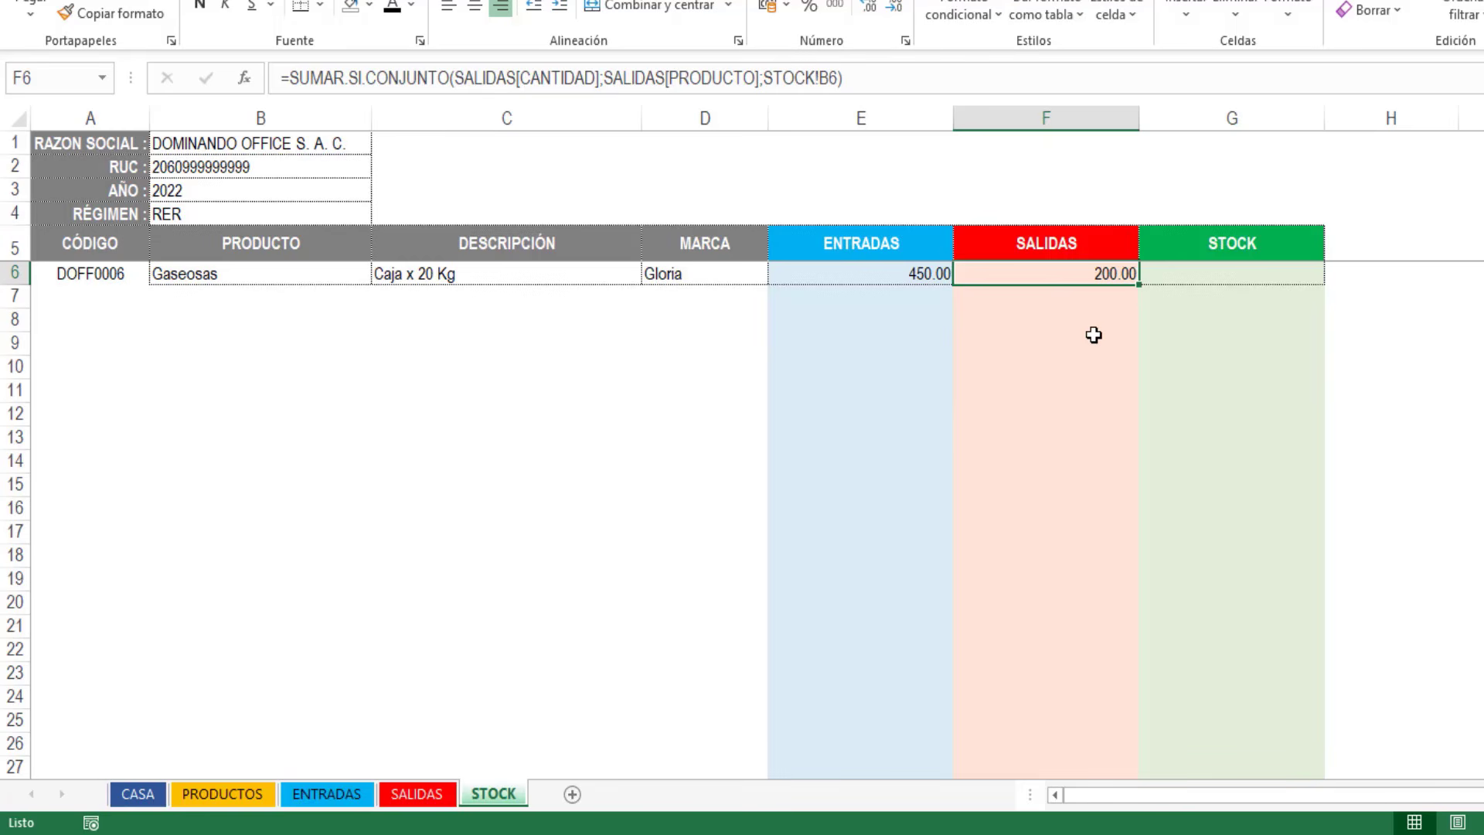
Step: Enter =E6-F6 in G6 so the Gaseosas stock balance shows 250.00
{"action": "key", "text": "Right"}
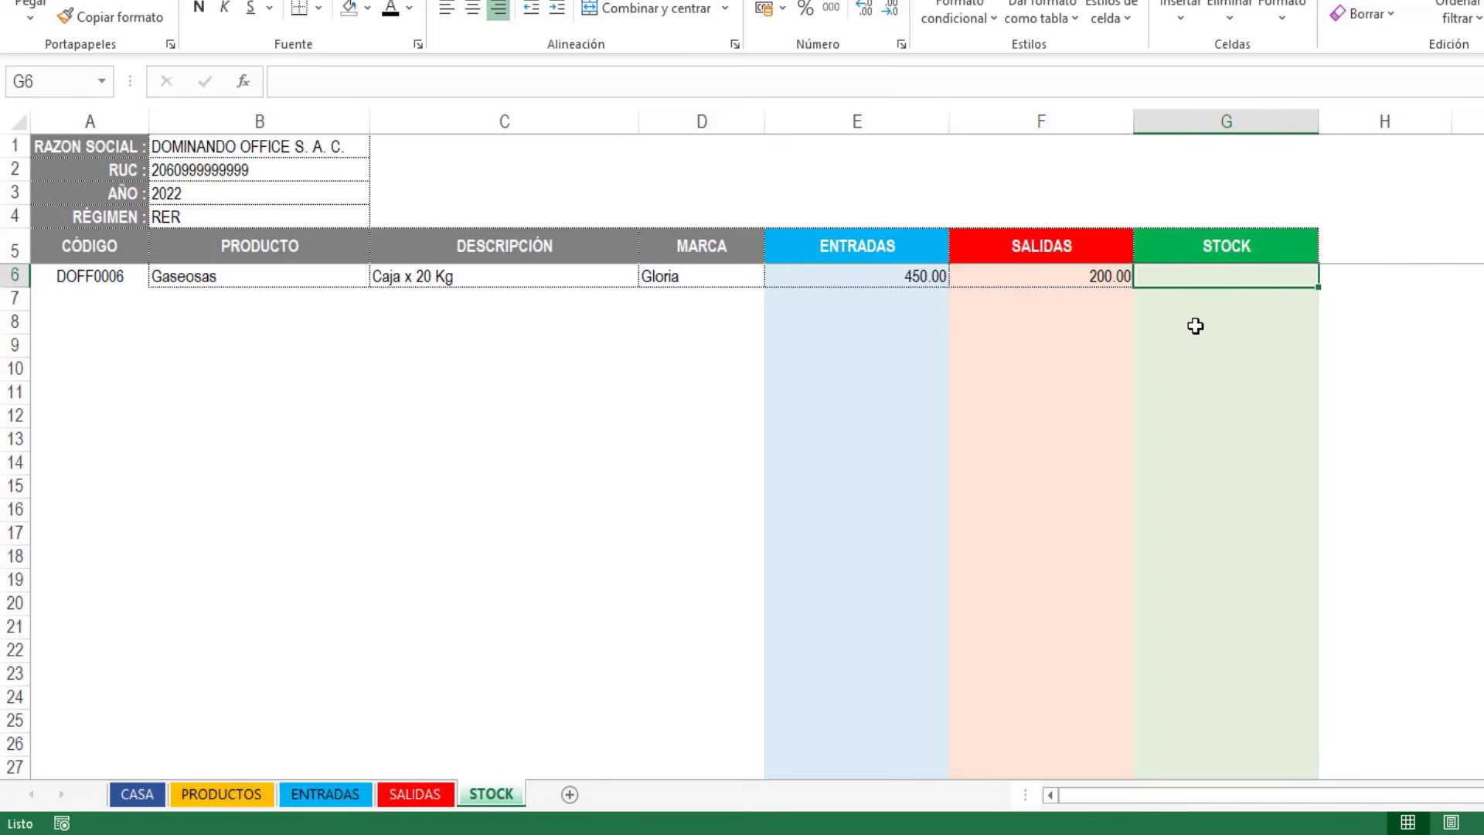
{"action": "type", "text": "="}
{"action": "left_click", "coordinate": [915, 278]}
{"action": "type", "text": "-"}
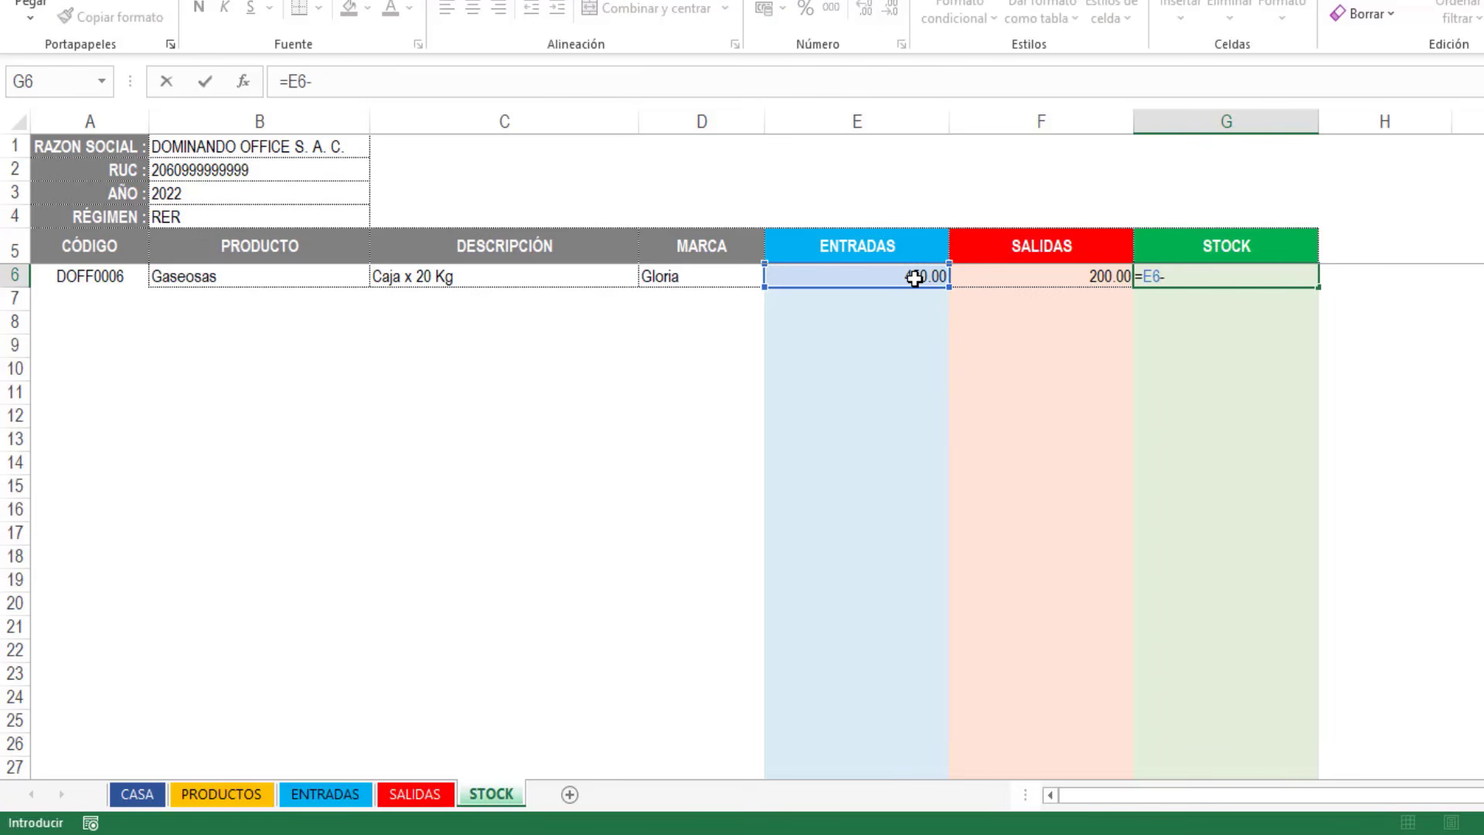
{"action": "key", "text": "Right"}
{"action": "key", "text": "Left"}
{"action": "key", "text": "Left"}
{"action": "key", "text": "Return"}
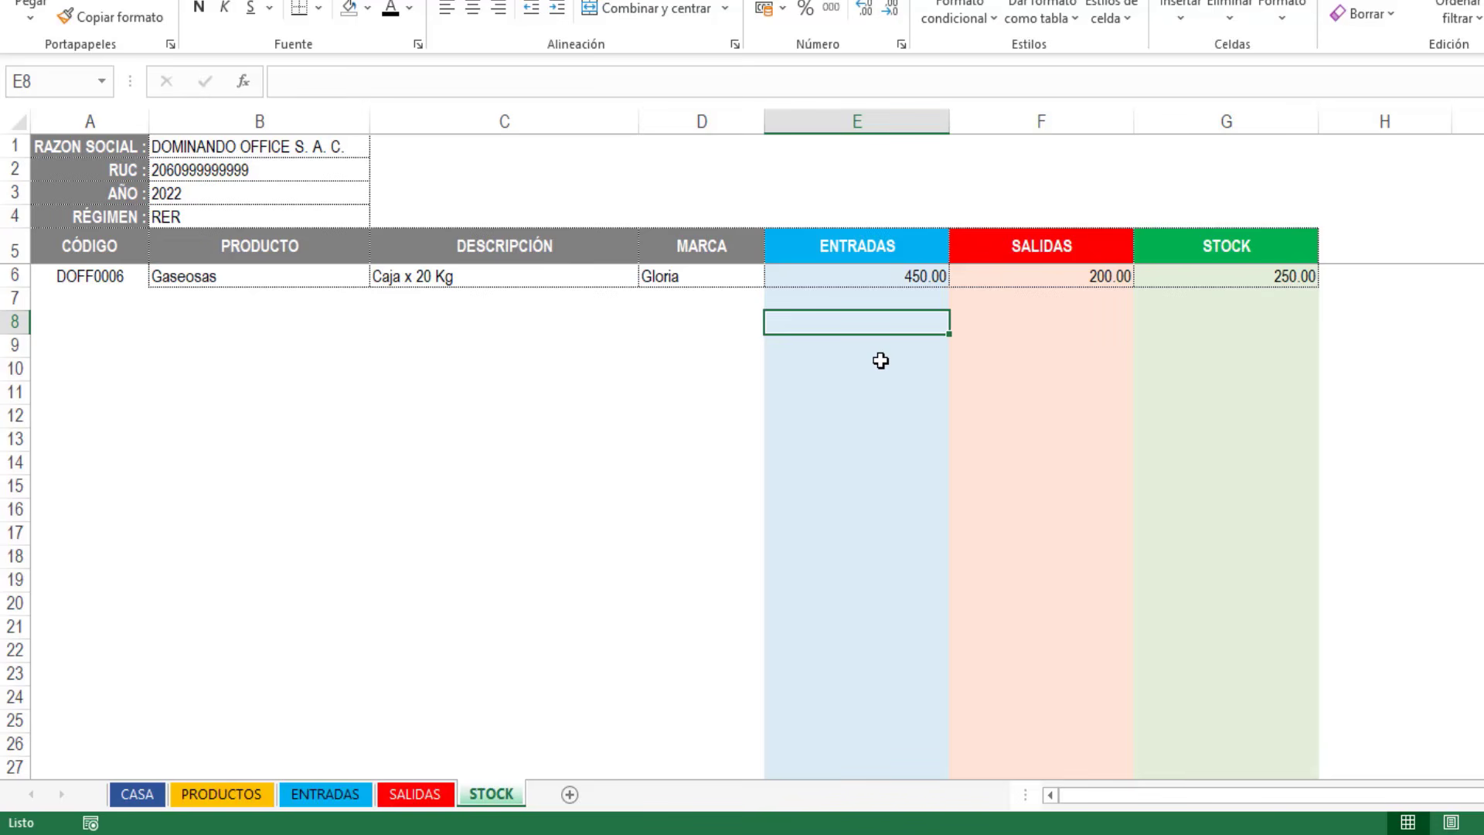
{"action": "left_click", "coordinate": [88, 280]}
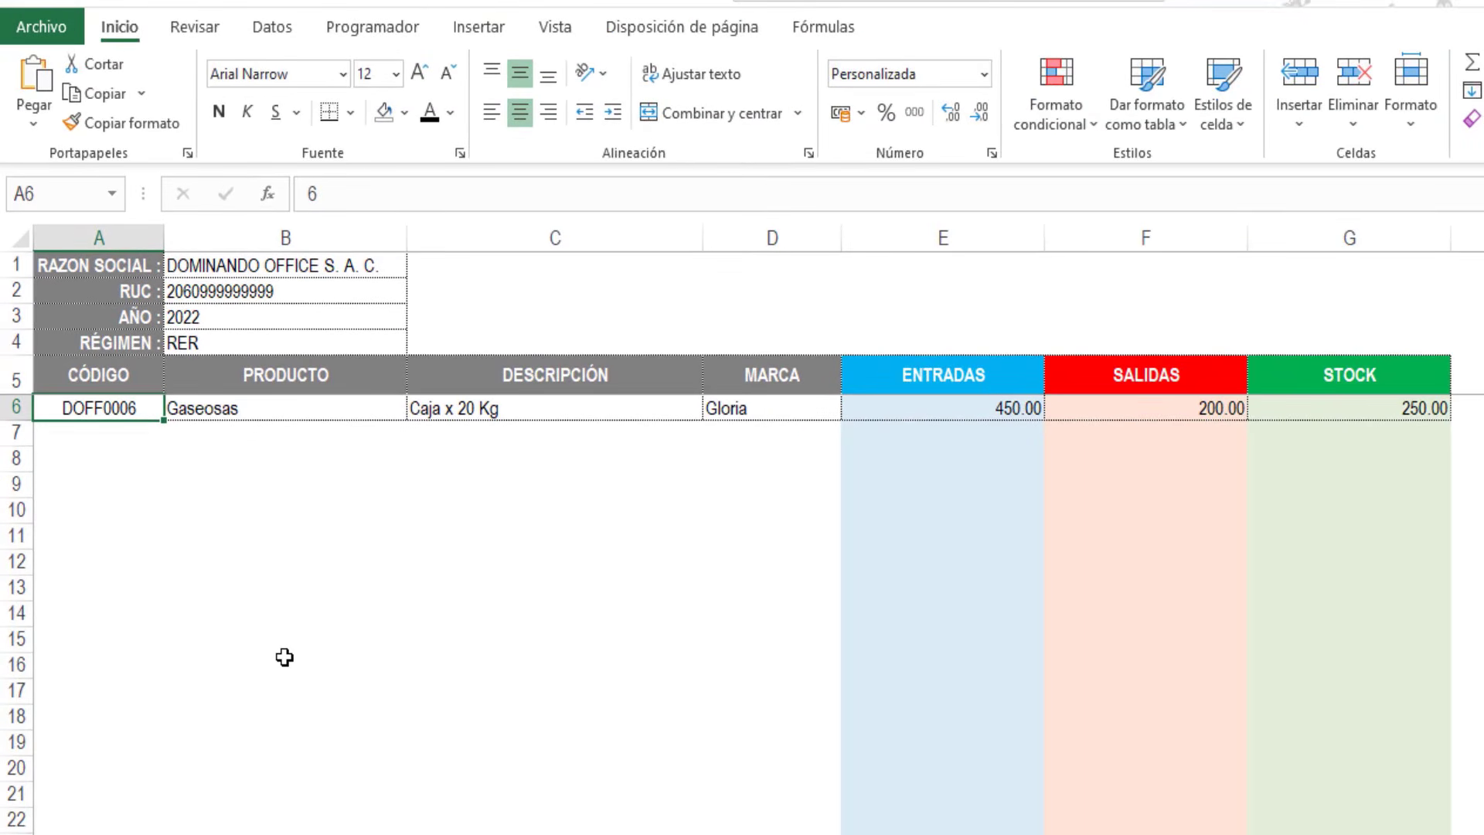
Step: Re-enter code 6 in A6 to reload the Gaseosas row
{"action": "key", "text": "Delete"}
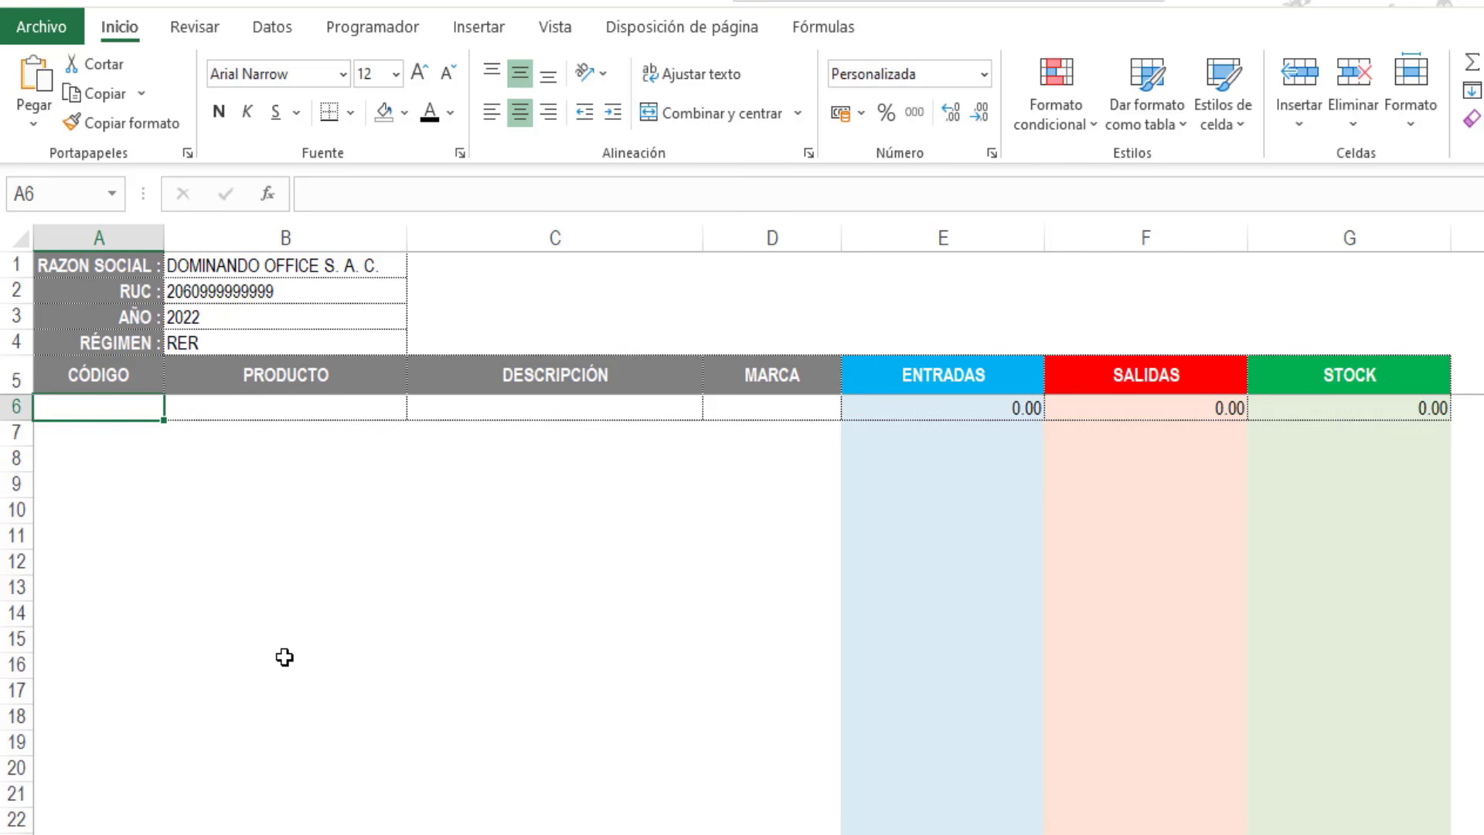
{"action": "type", "text": "6"}
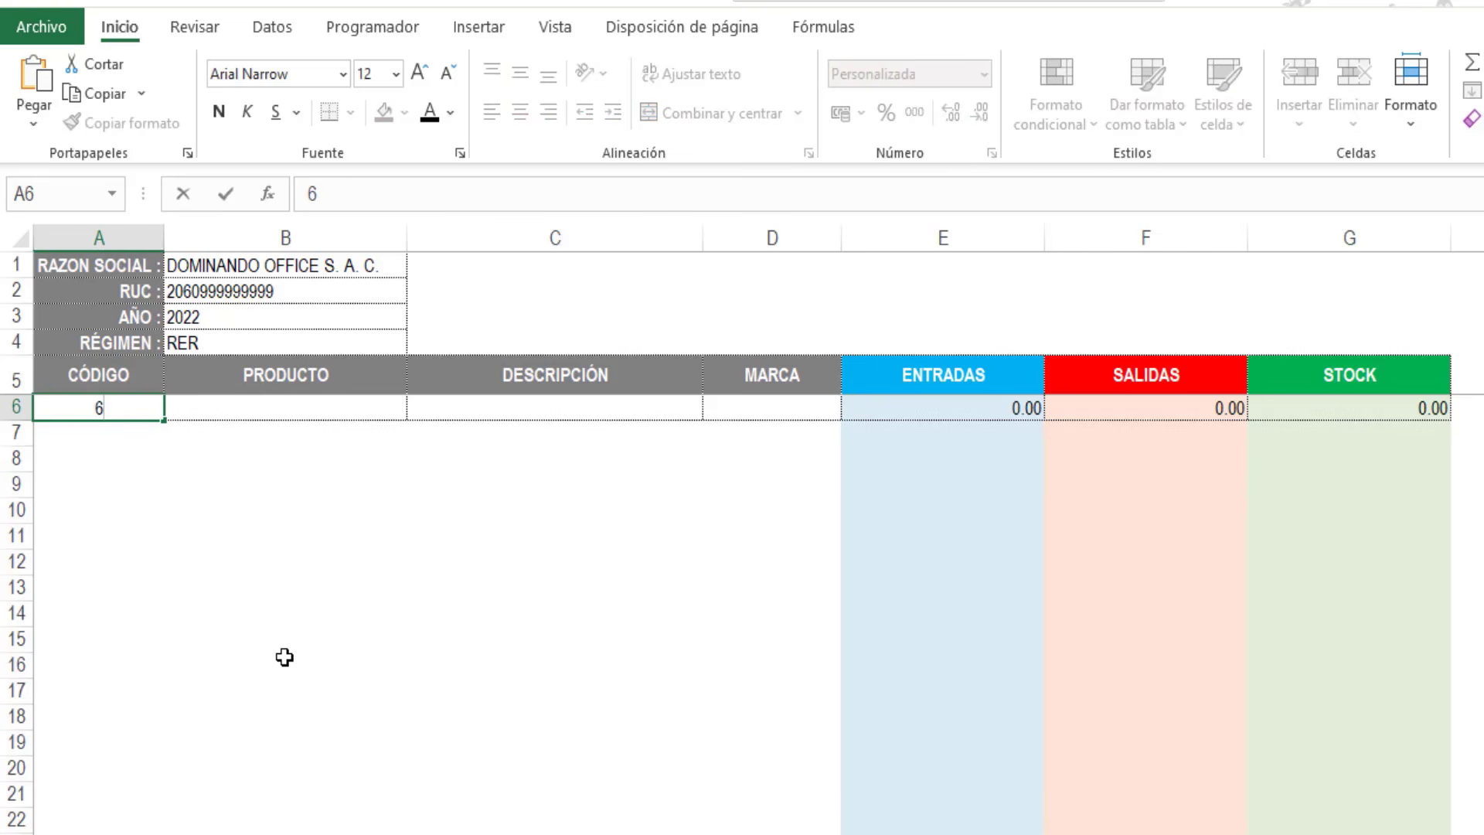
{"action": "key", "text": "Return"}
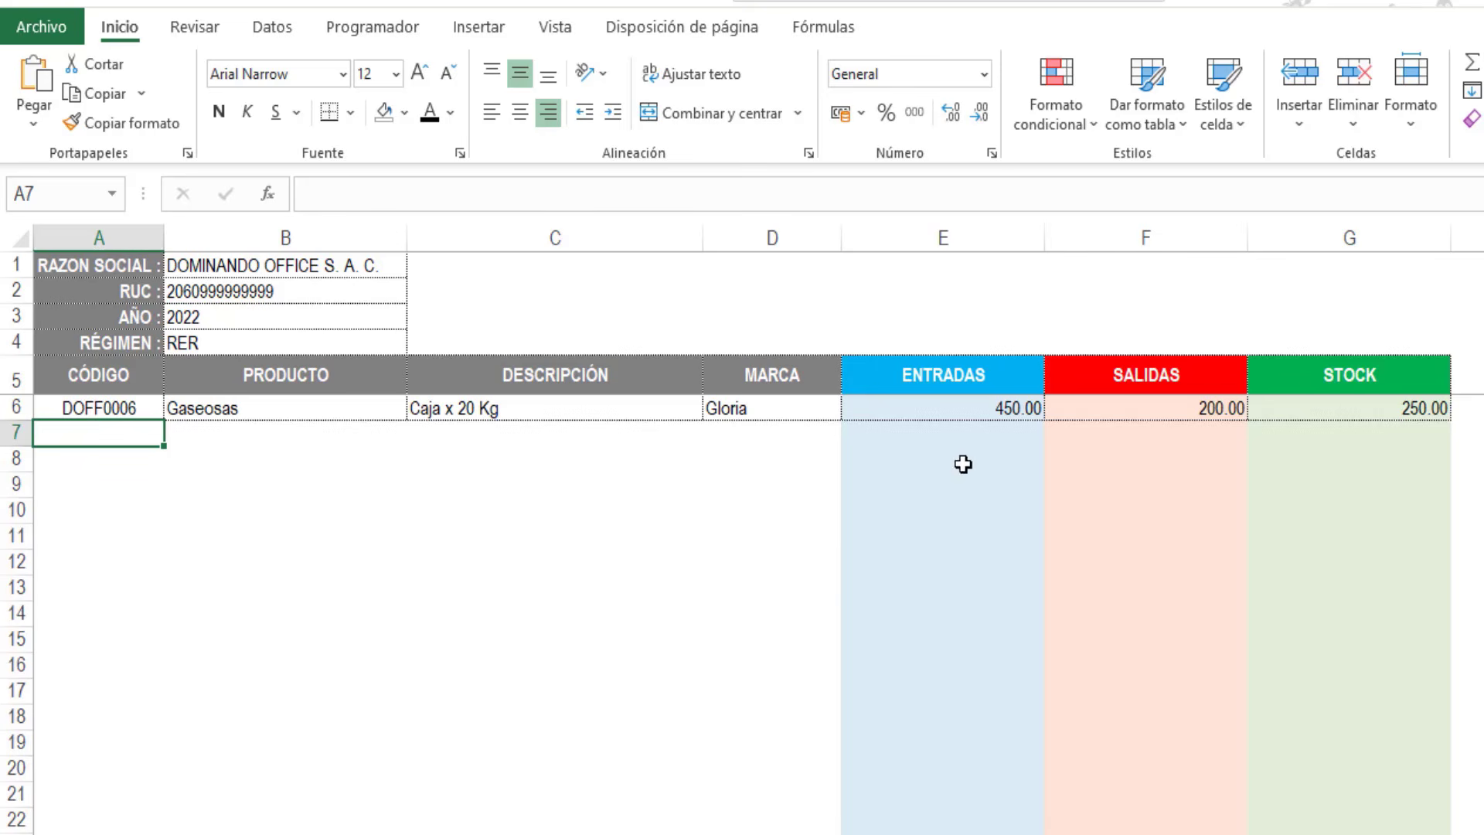
Step: Wrap the E6 formula as =SI(B6<>"";SUMAR.SI.CONJUNTO(...);"") so it stays blank without a product
{"action": "left_click", "coordinate": [962, 408]}
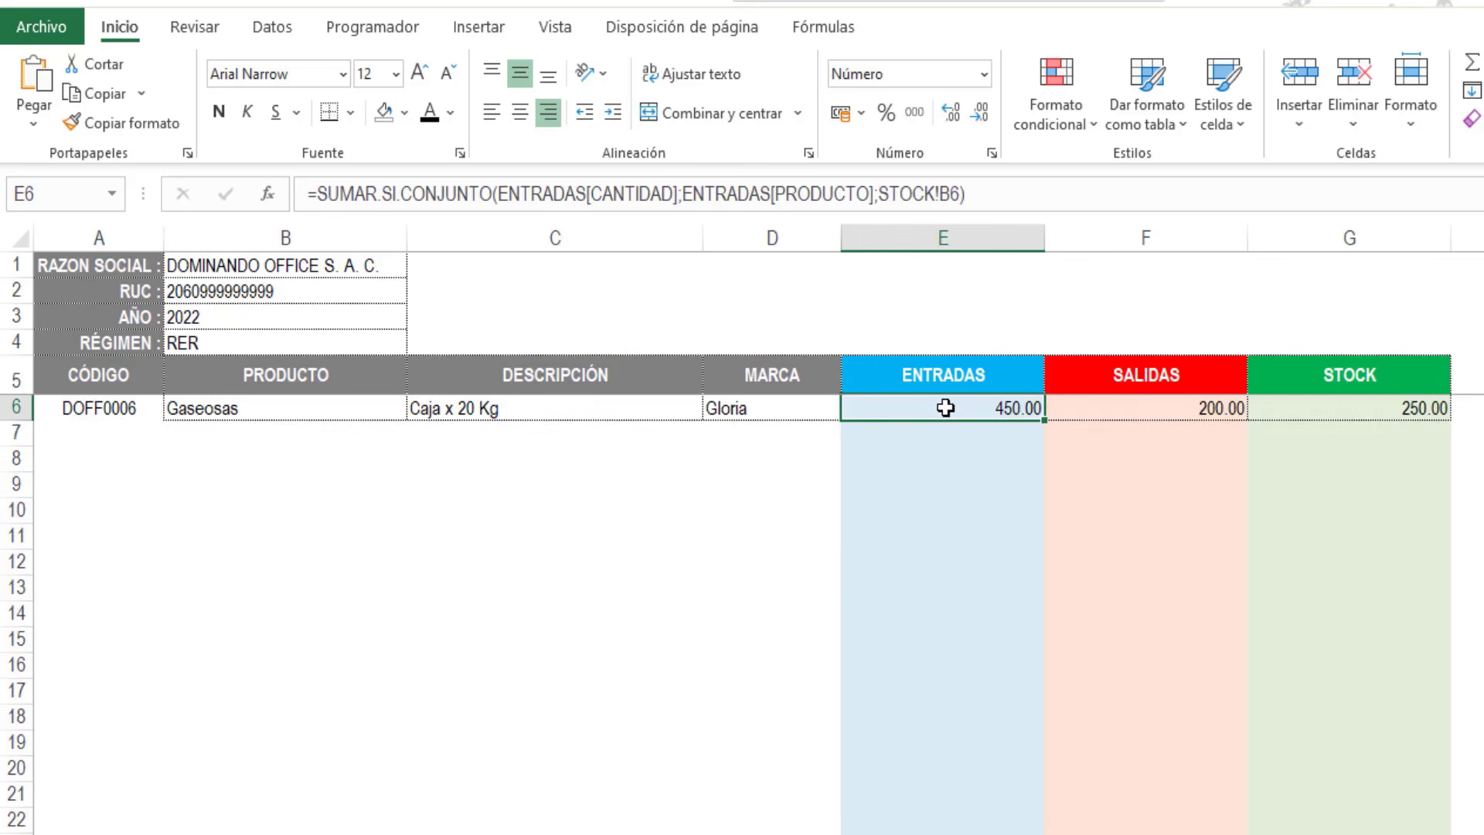
{"action": "left_click", "coordinate": [326, 199]}
{"action": "type", "text": "si"}
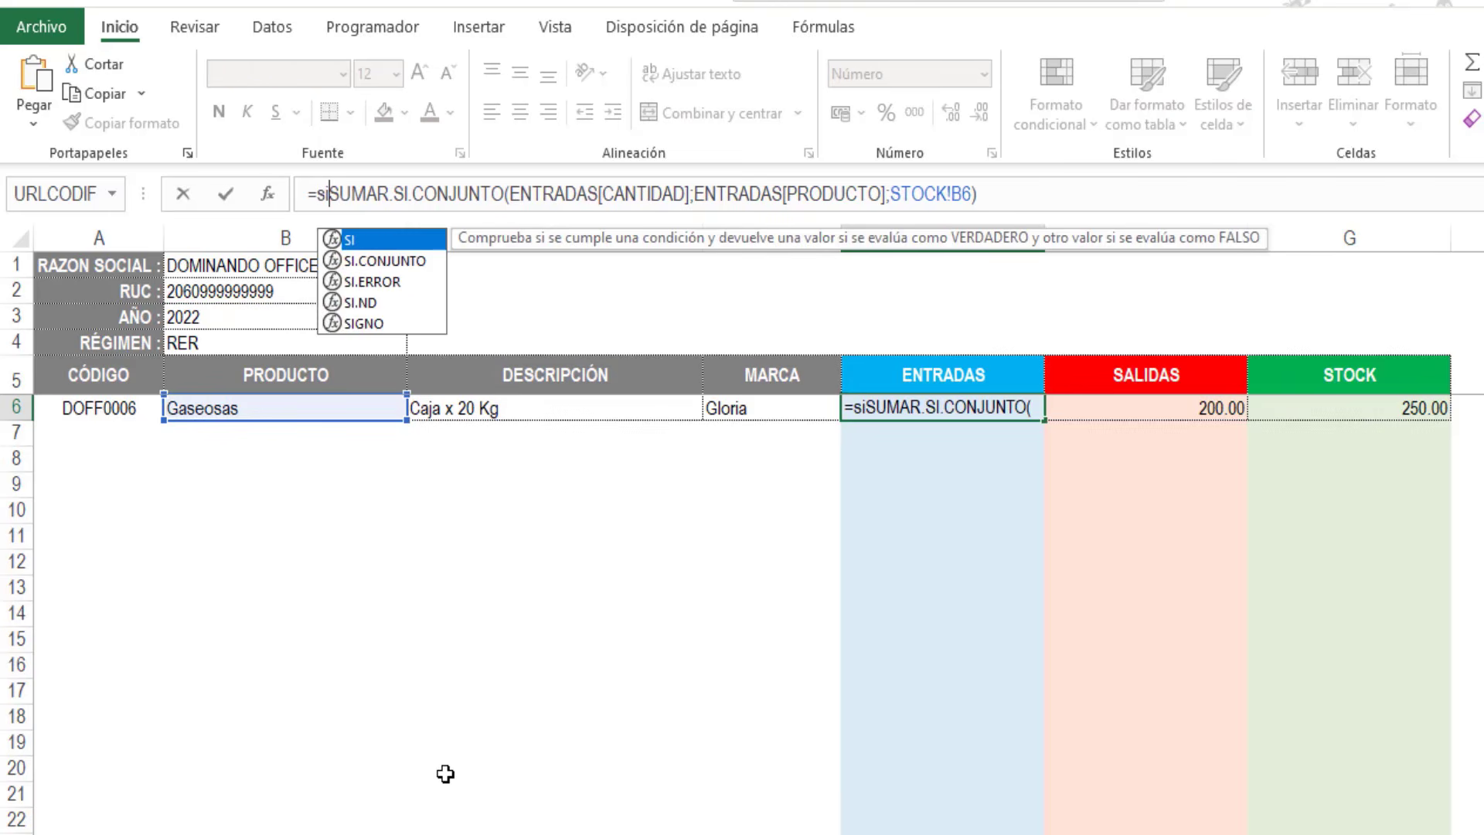
{"action": "key", "text": "Tab"}
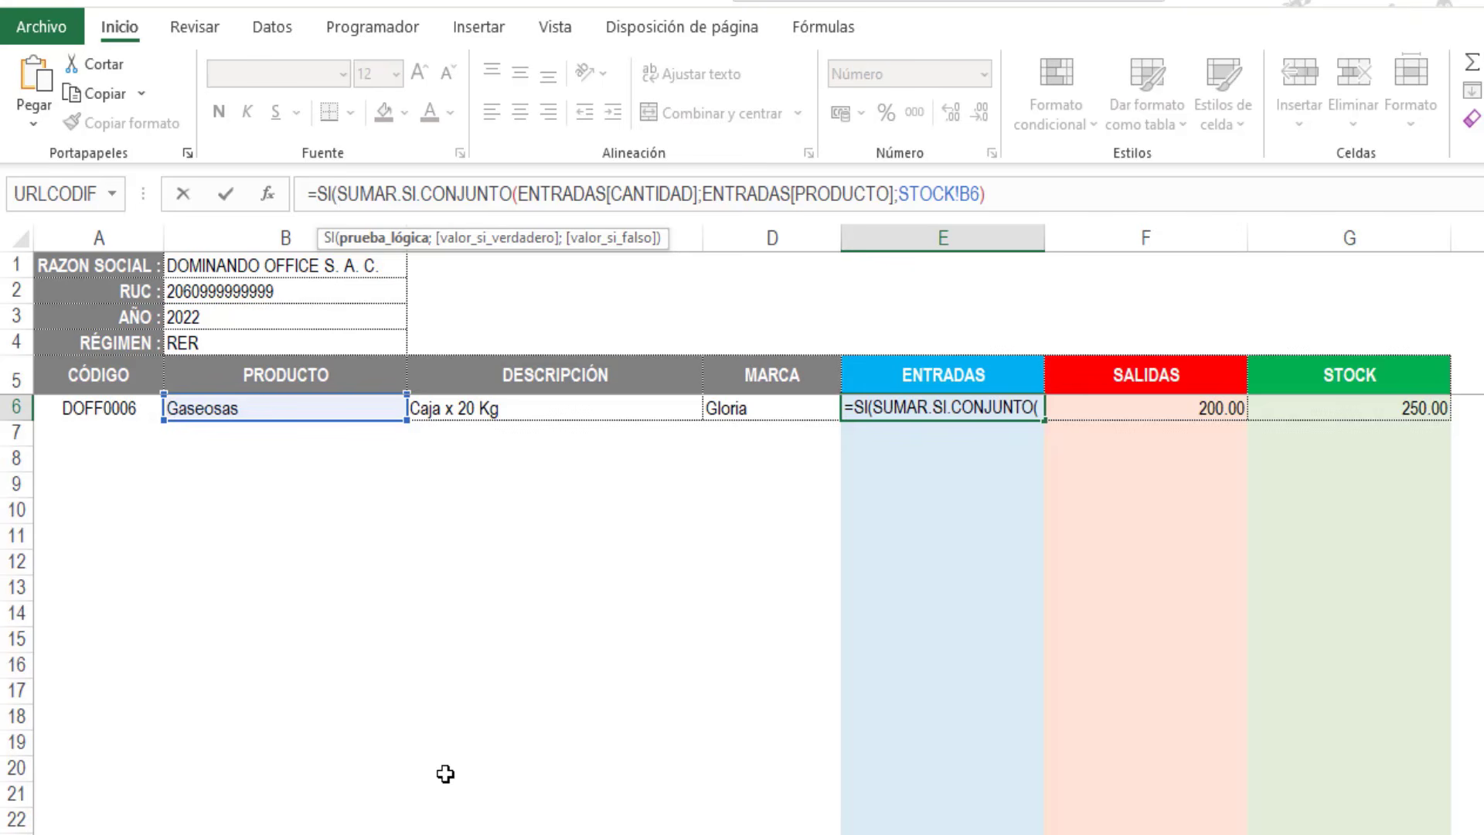
{"action": "left_click", "coordinate": [195, 408]}
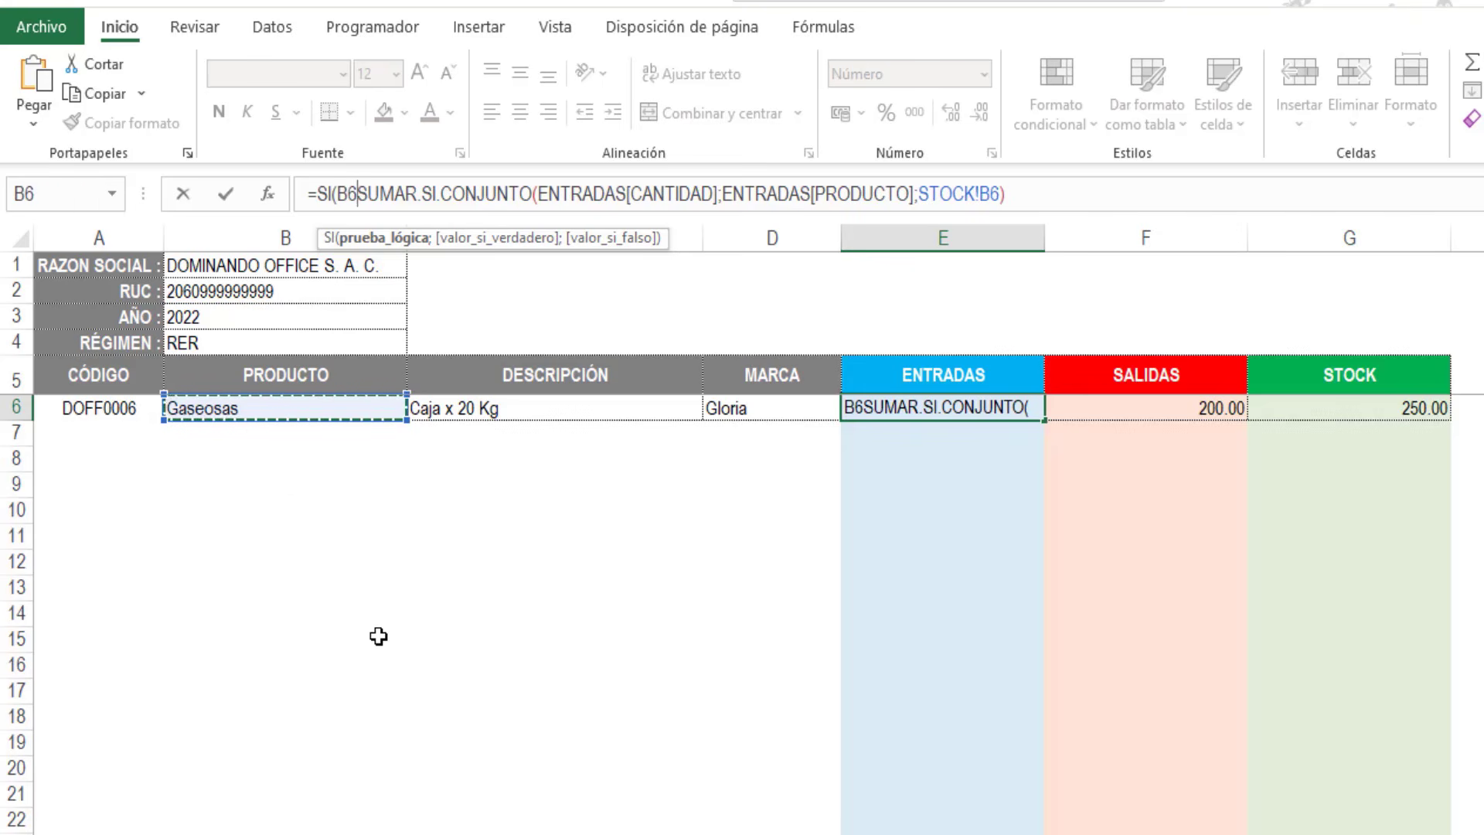
{"action": "type", "text": "<>\"\";"}
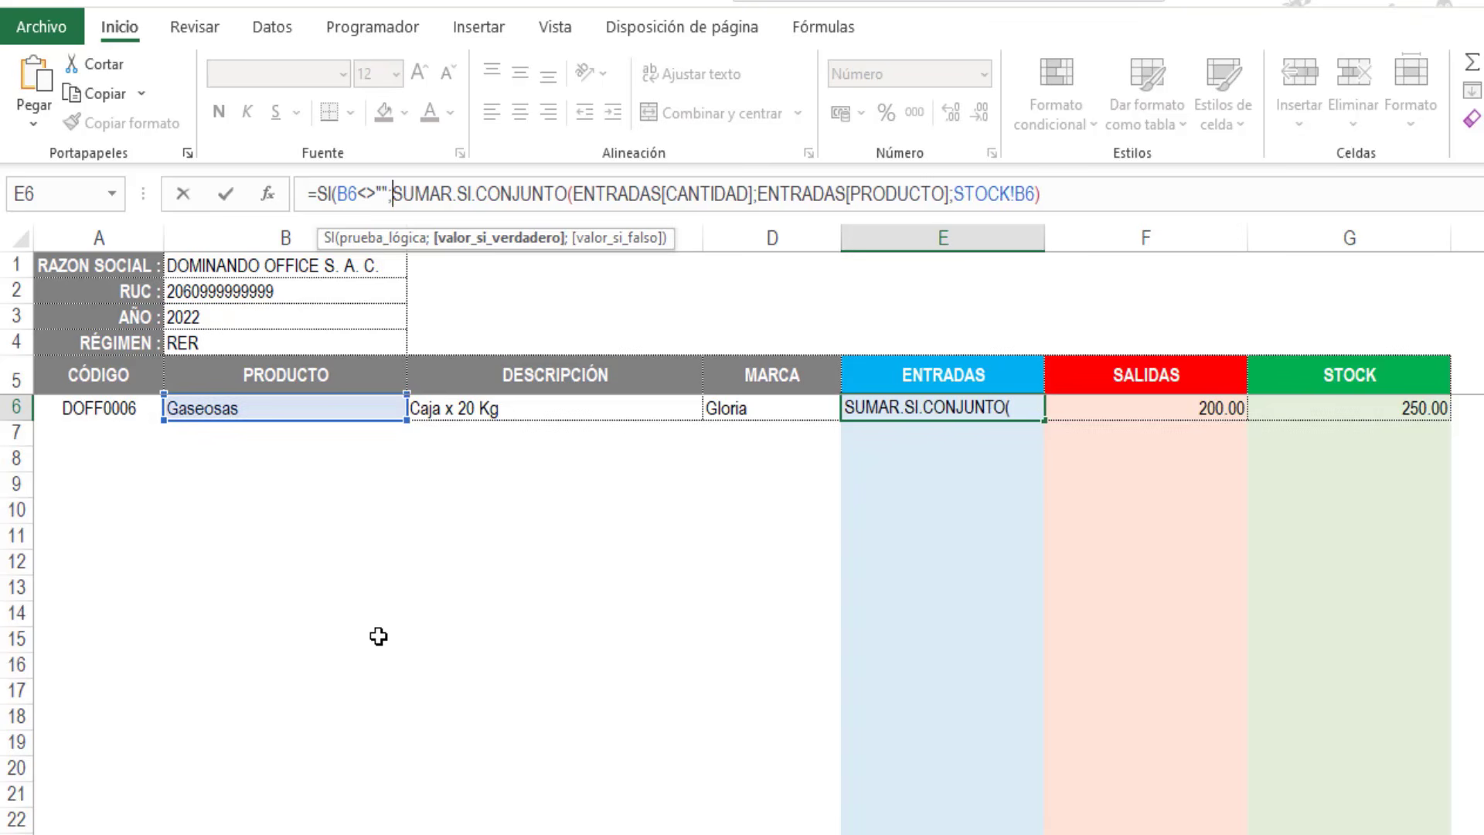
{"action": "left_click_drag", "start_coordinate": [400, 193], "coordinate": [1057, 194]}
{"action": "left_click", "coordinate": [1057, 195]}
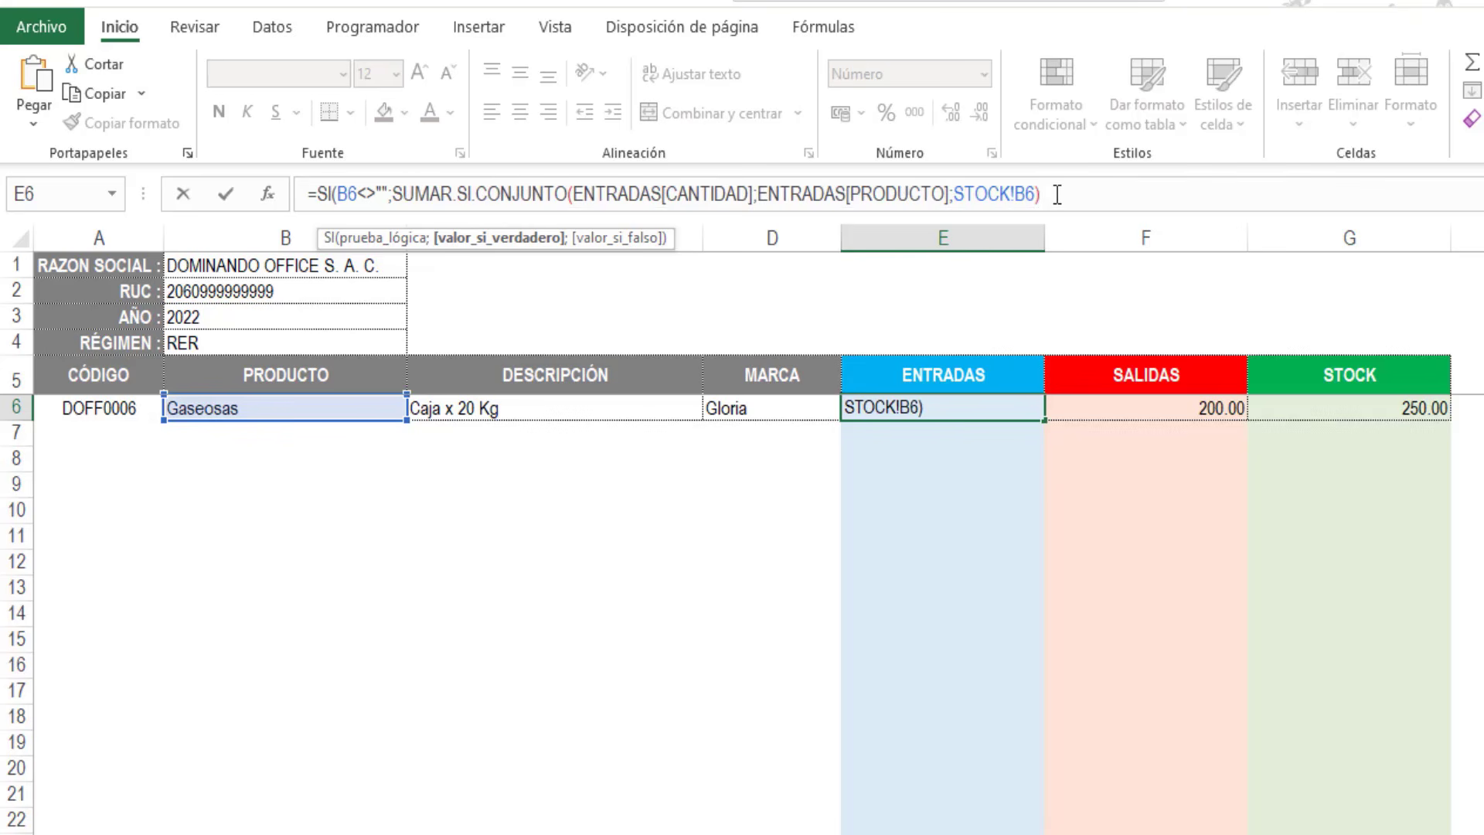
{"action": "type", "text": ";"}
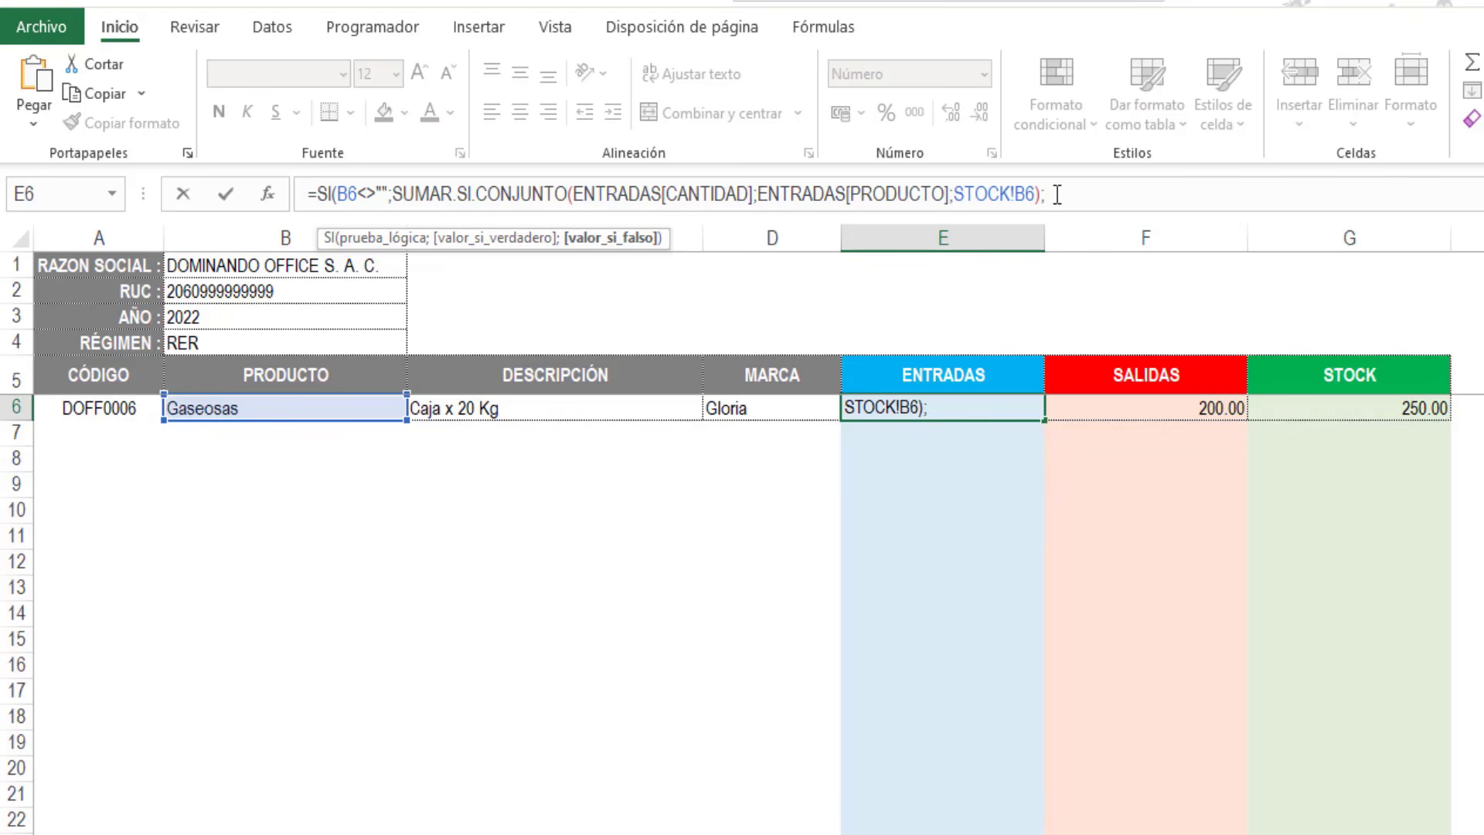
{"action": "type", "text": "\"\")"}
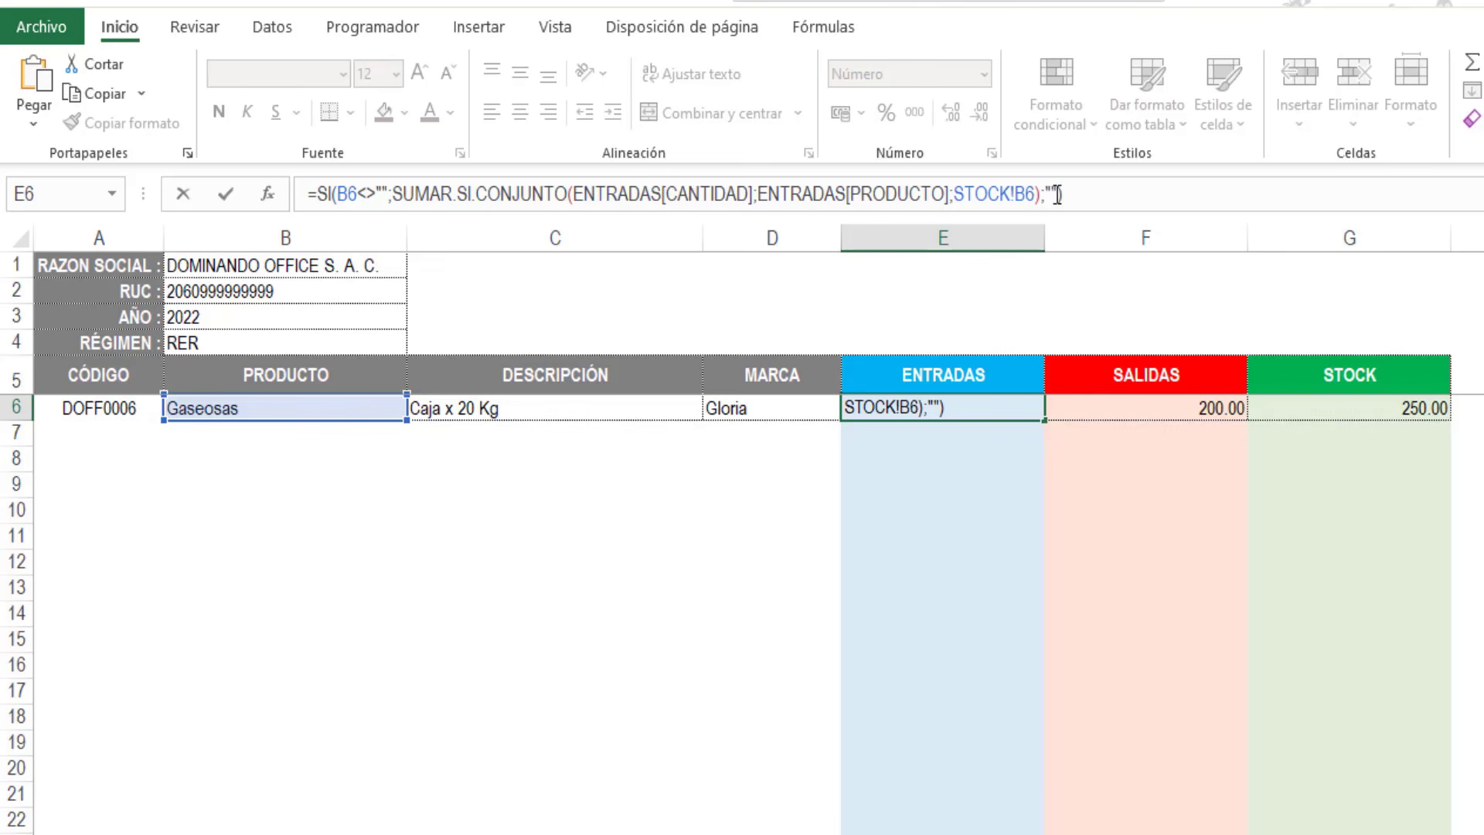
{"action": "key", "text": "Return"}
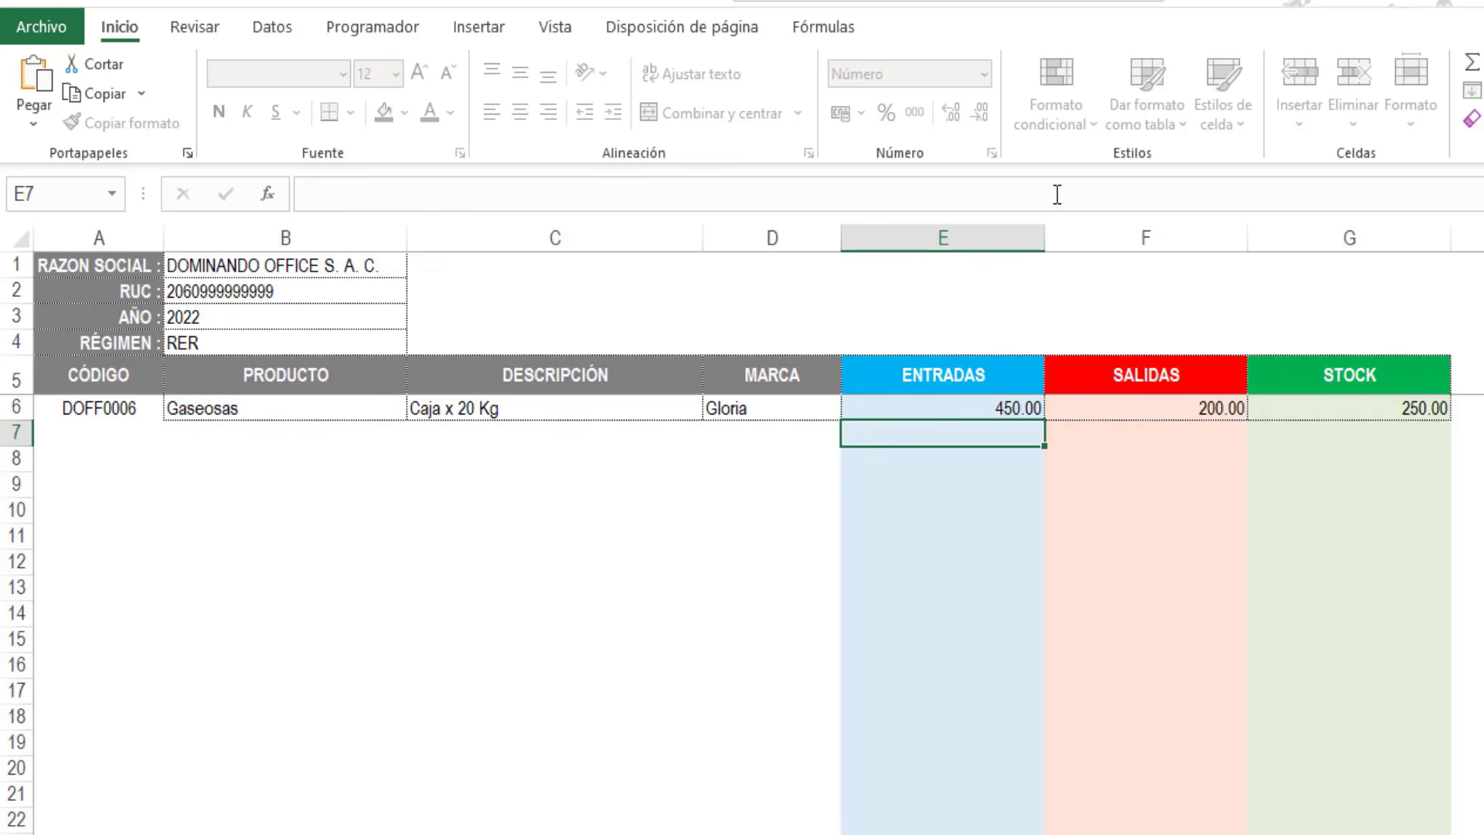
Step: Test row 6 by clearing A6 and entering codes 6, 2 (Manzana), then 6 again
{"action": "left_click", "coordinate": [106, 408]}
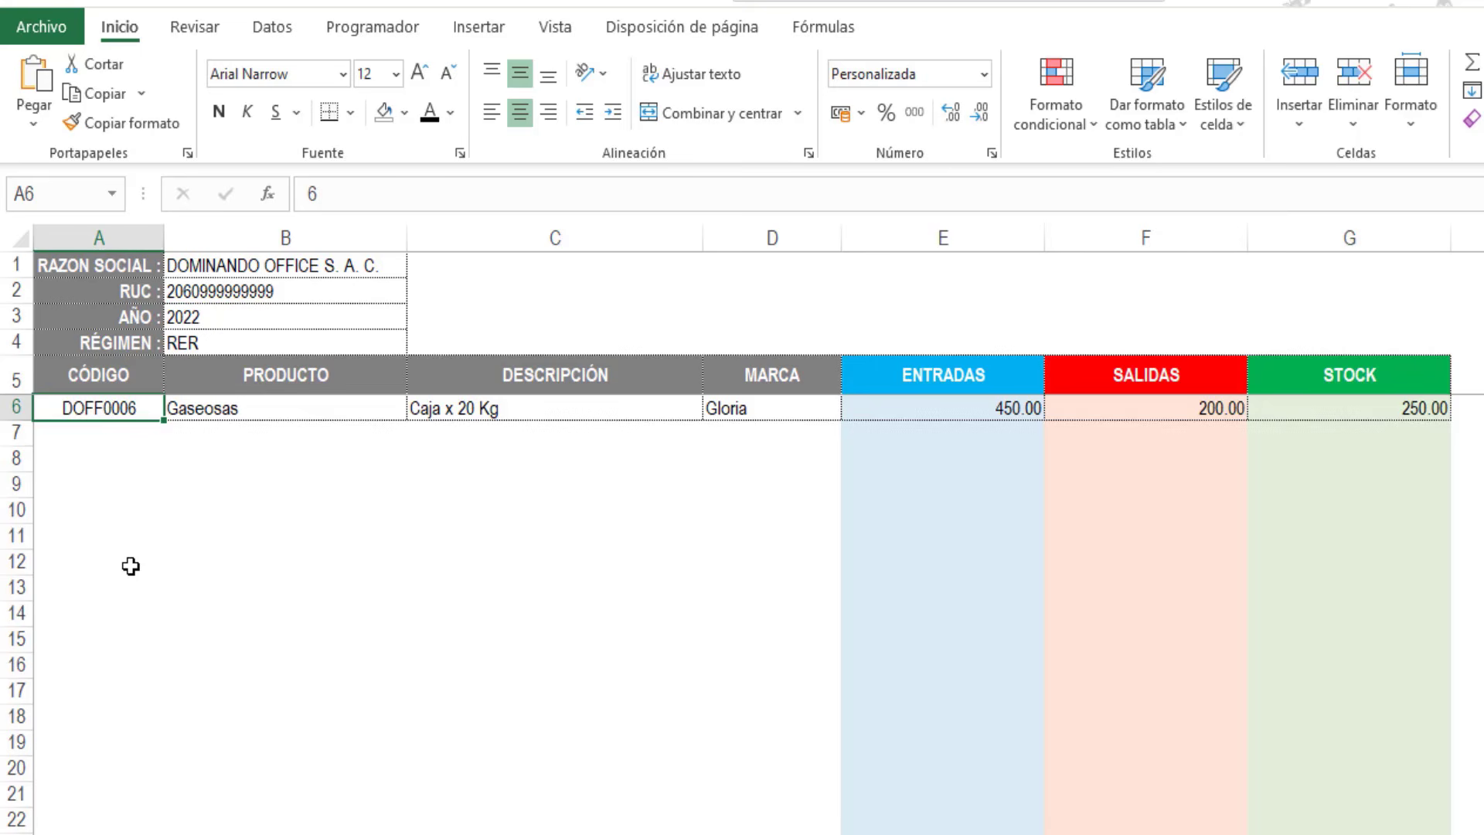
{"action": "key", "text": "Delete"}
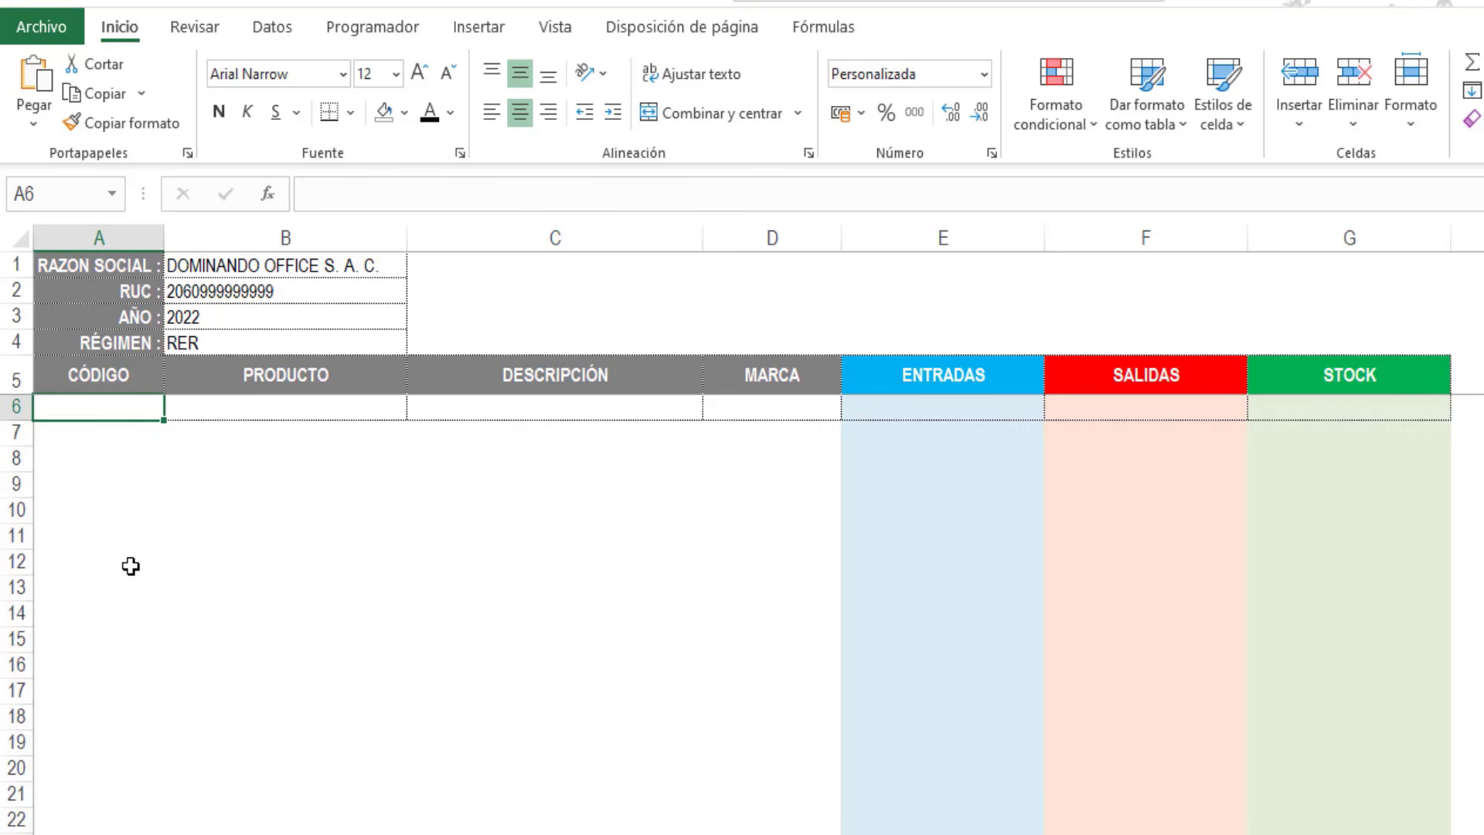
{"action": "type", "text": "6"}
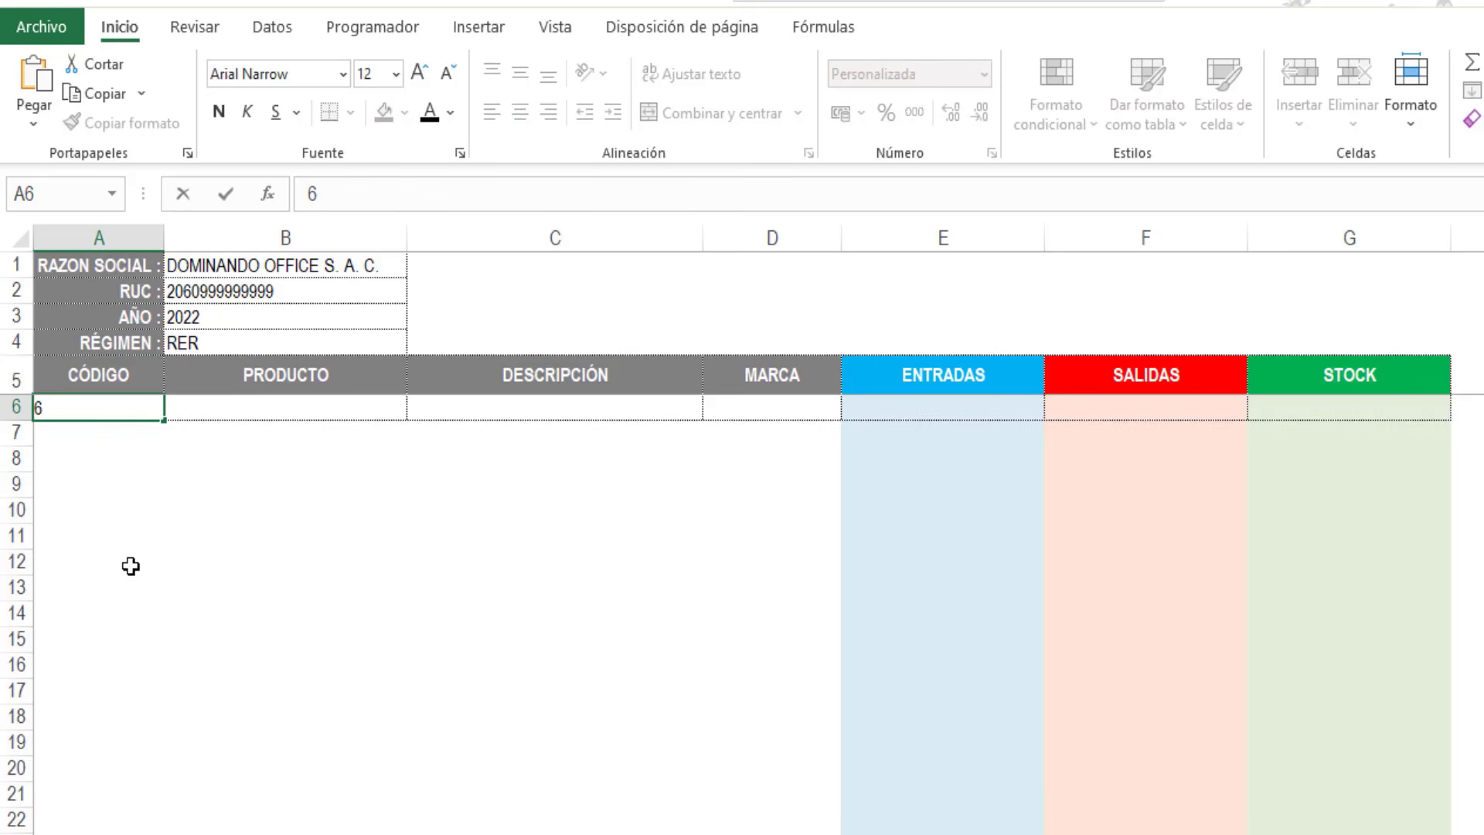
{"action": "key", "text": "Return"}
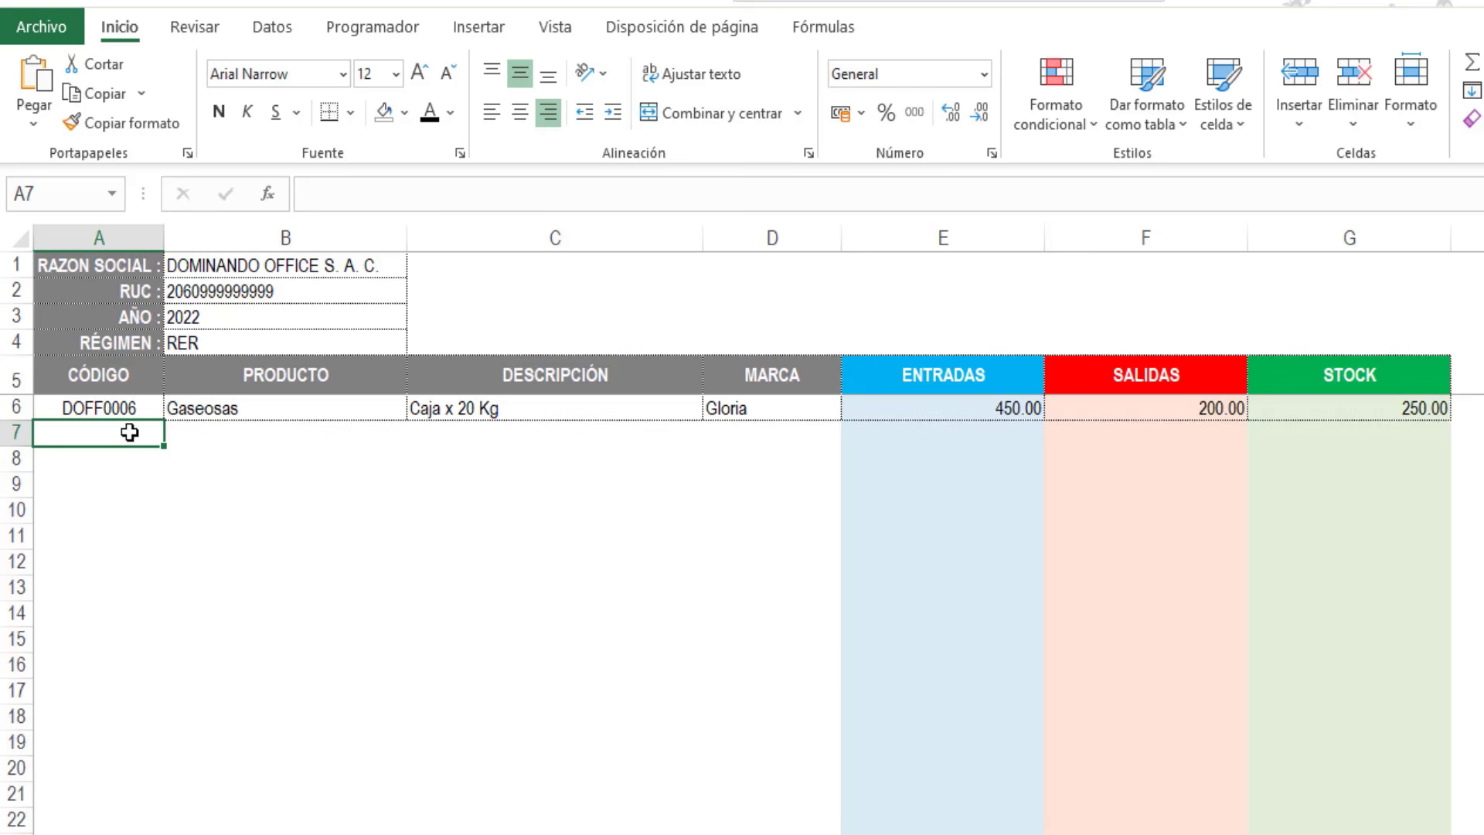
{"action": "left_click", "coordinate": [125, 409]}
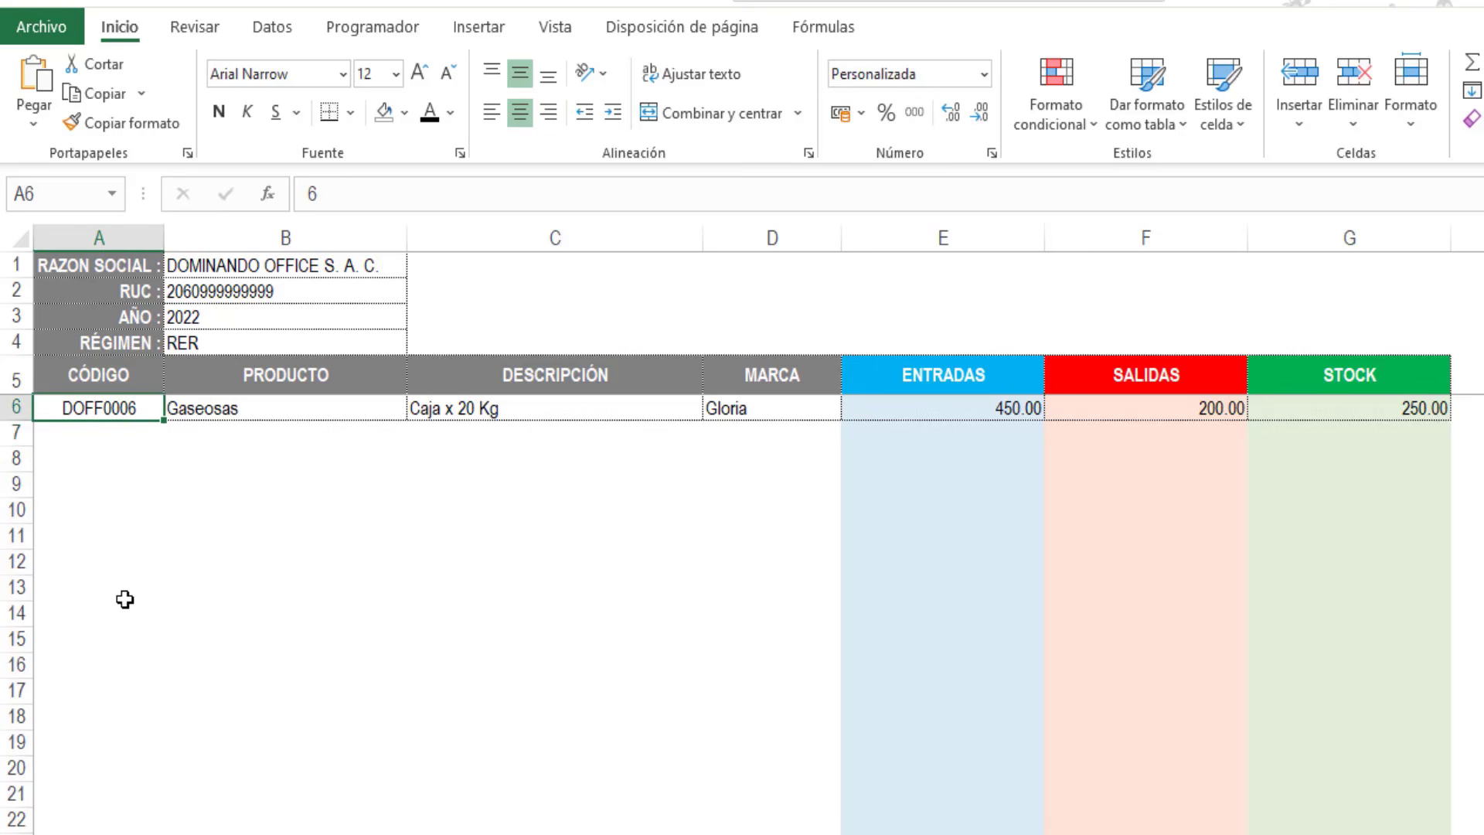
{"action": "key", "text": "Delete"}
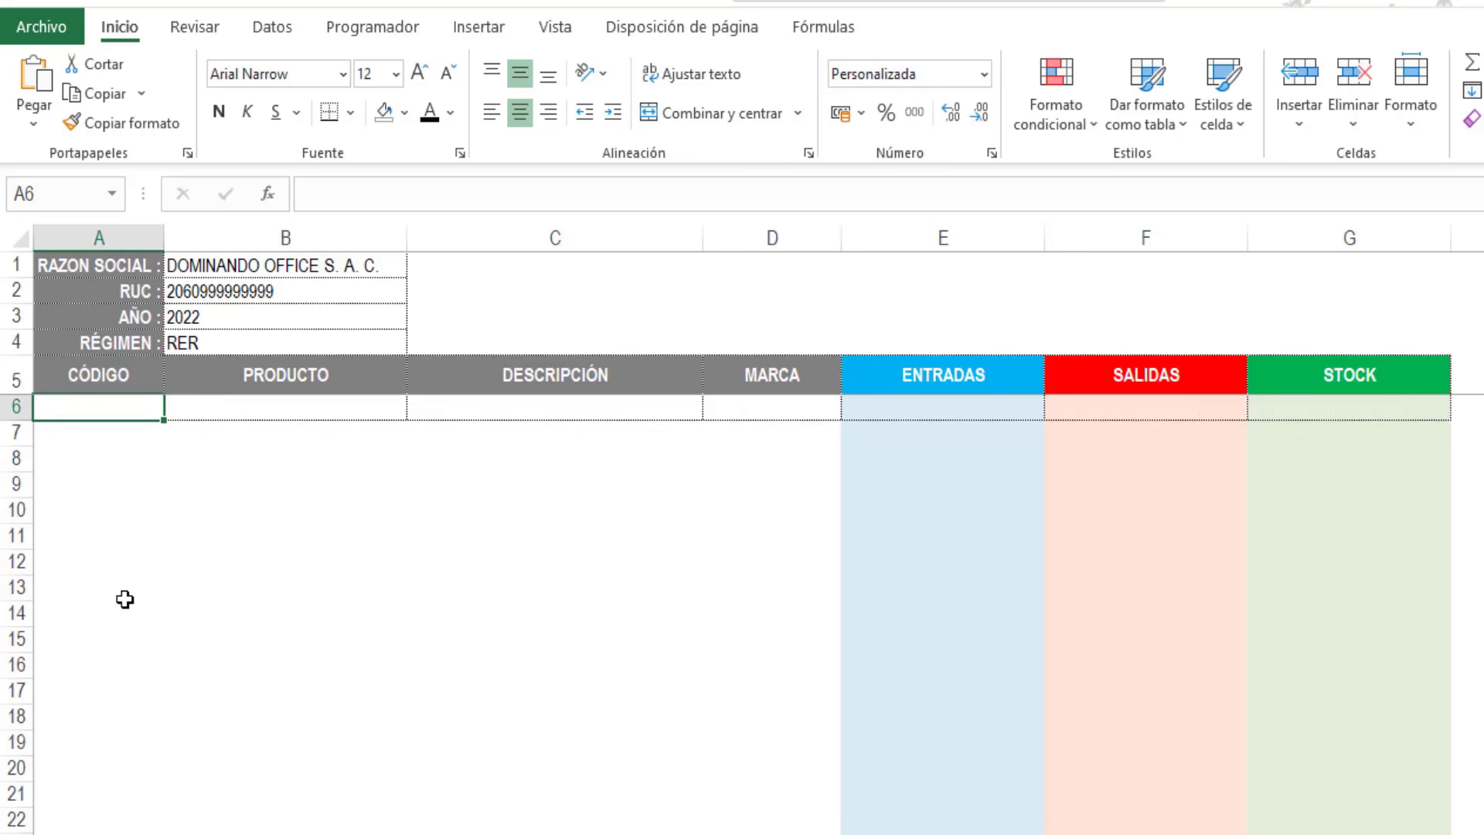
{"action": "type", "text": "2"}
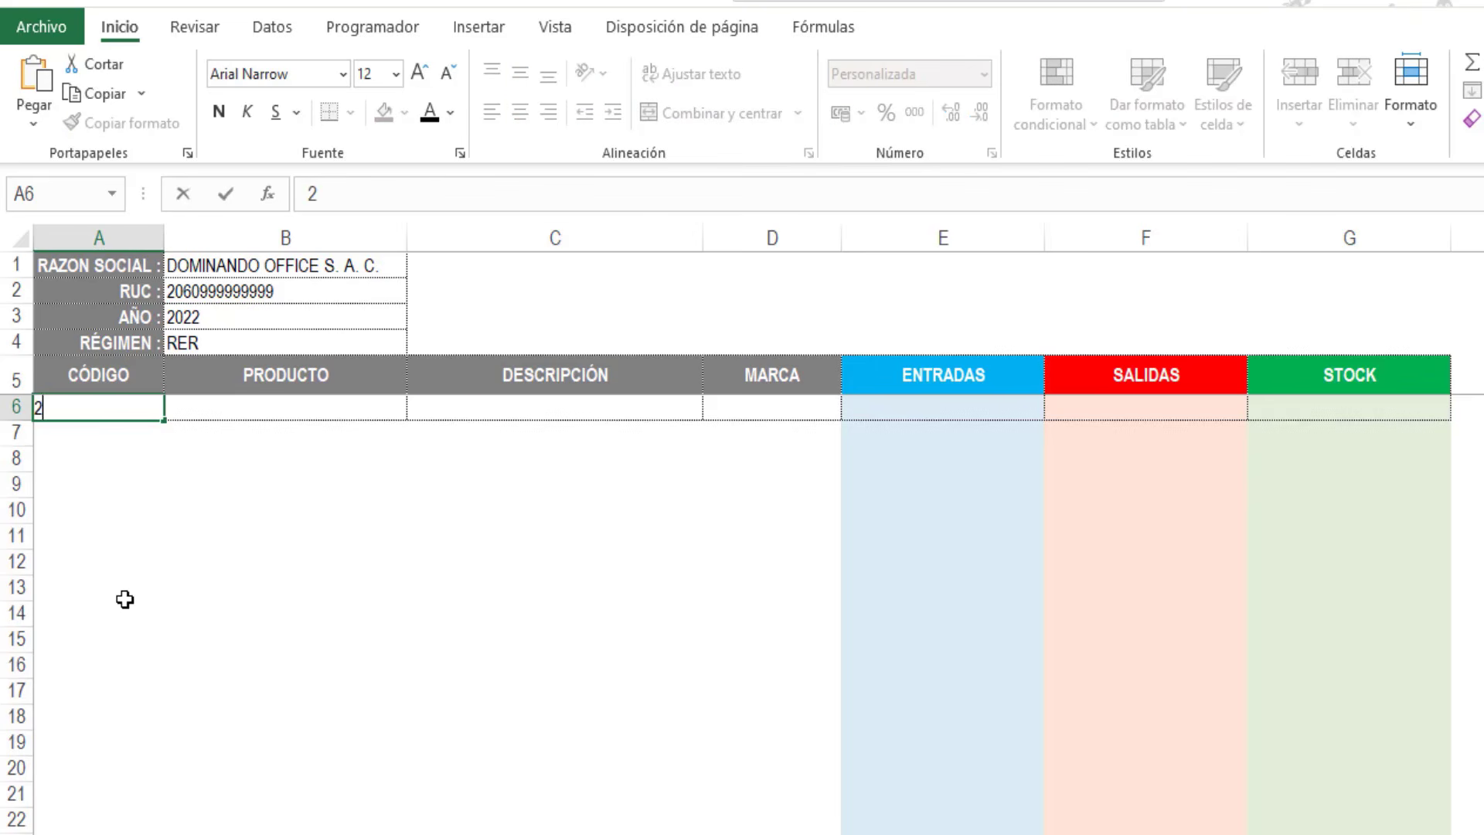
{"action": "key", "text": "Return"}
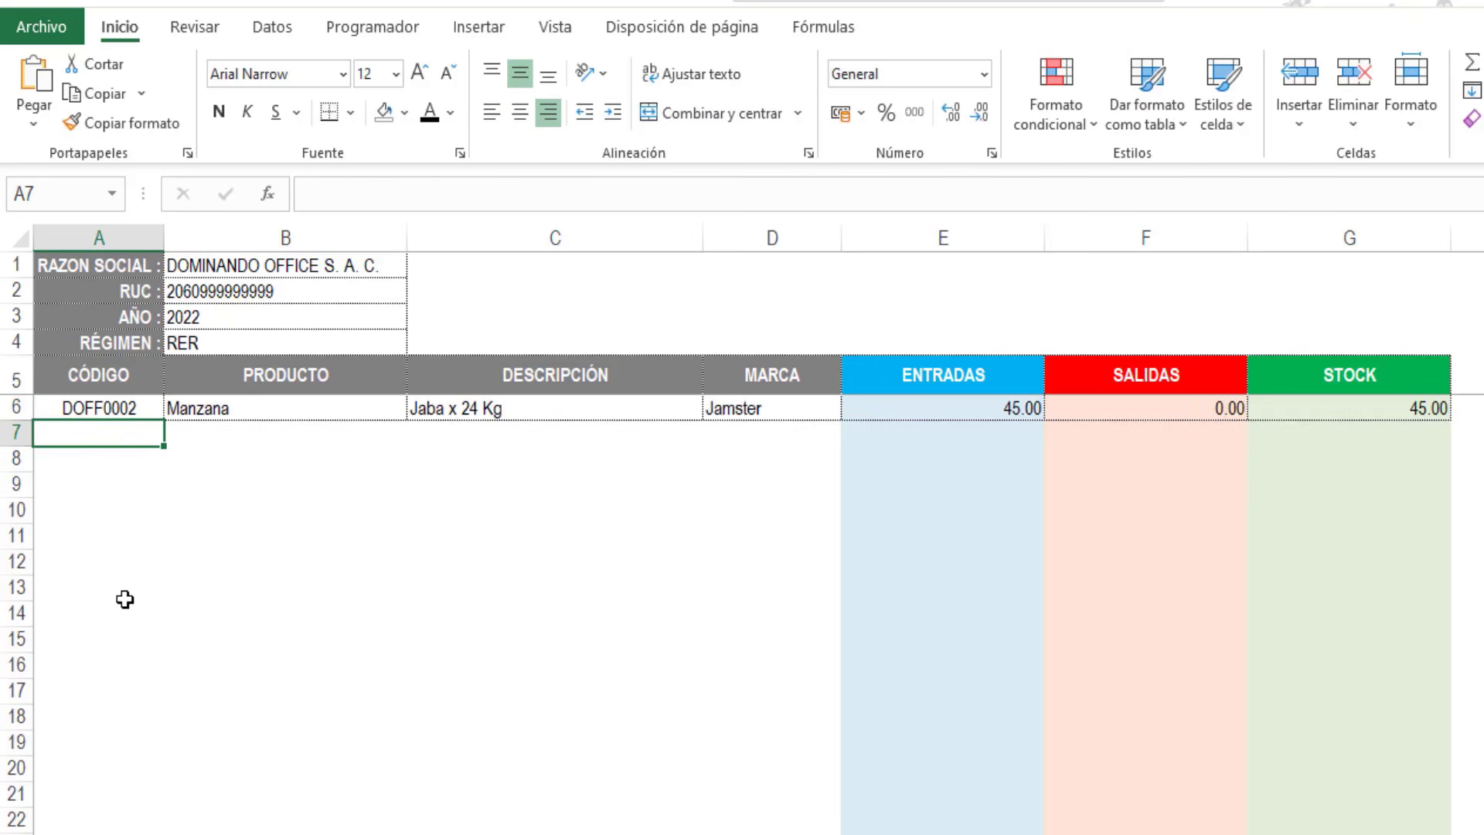
{"action": "key", "text": "Up"}
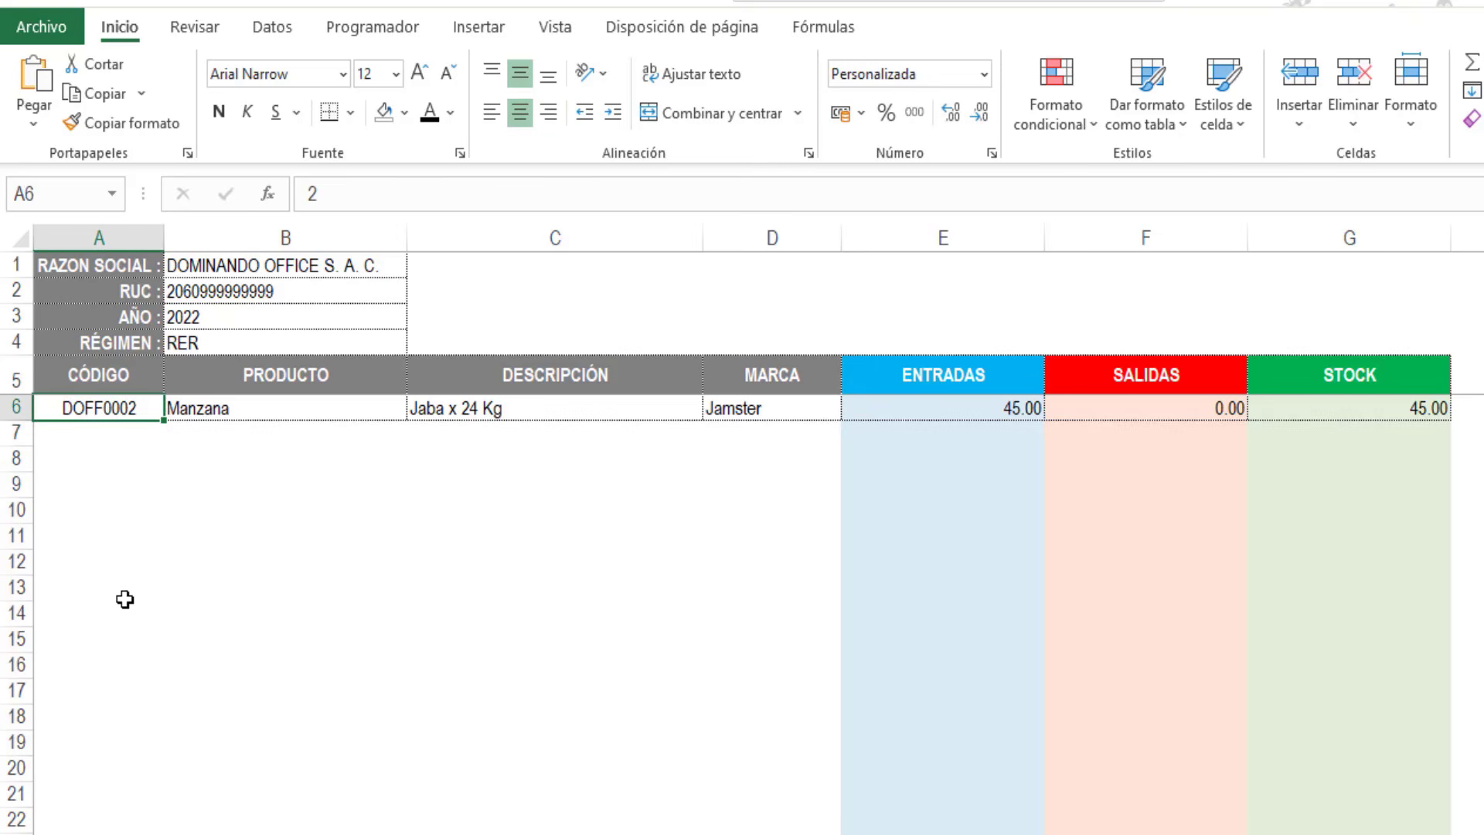
{"action": "key", "text": "Delete"}
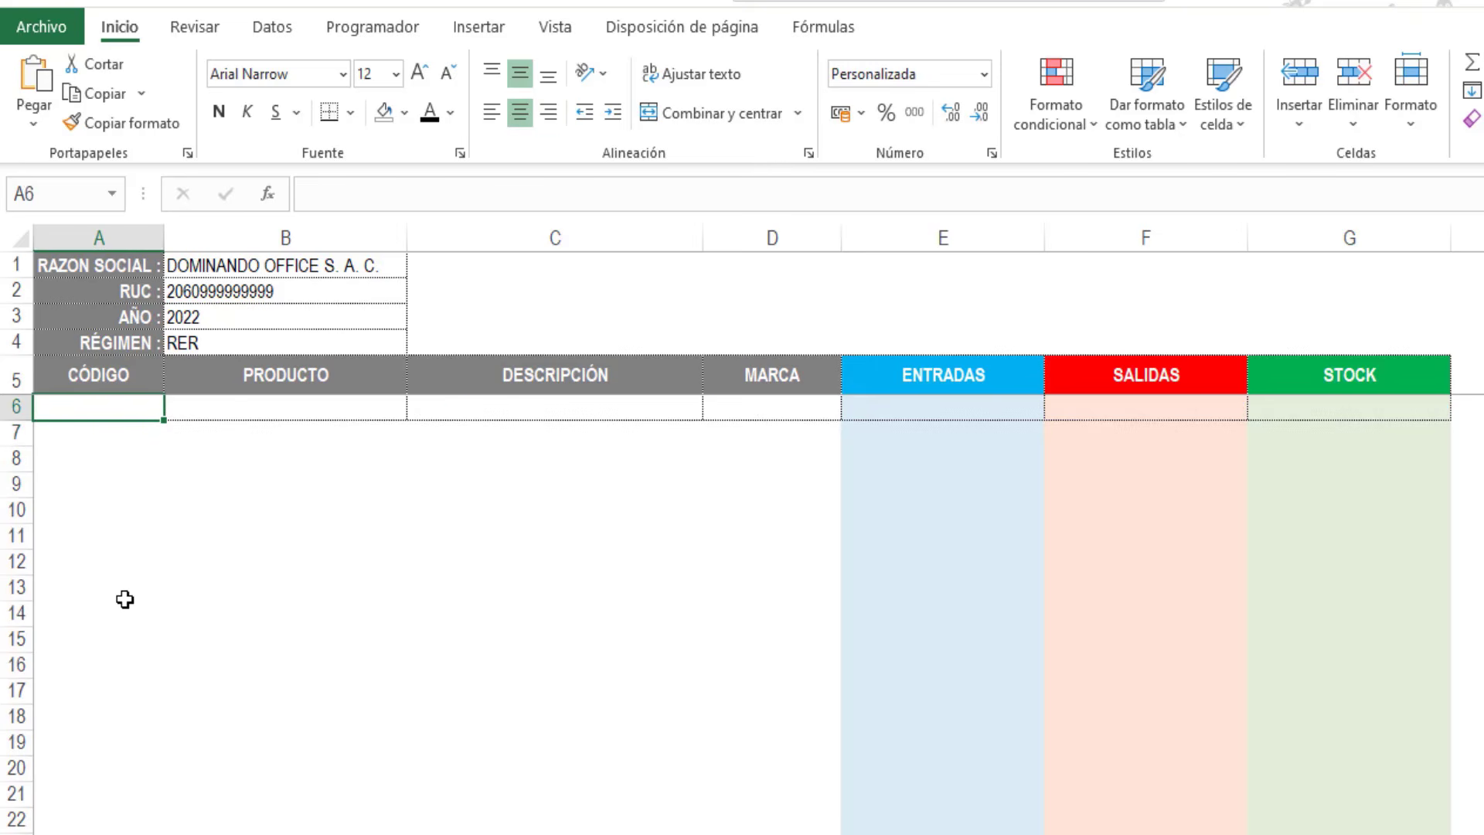
{"action": "type", "text": "6"}
{"action": "key", "text": "Return"}
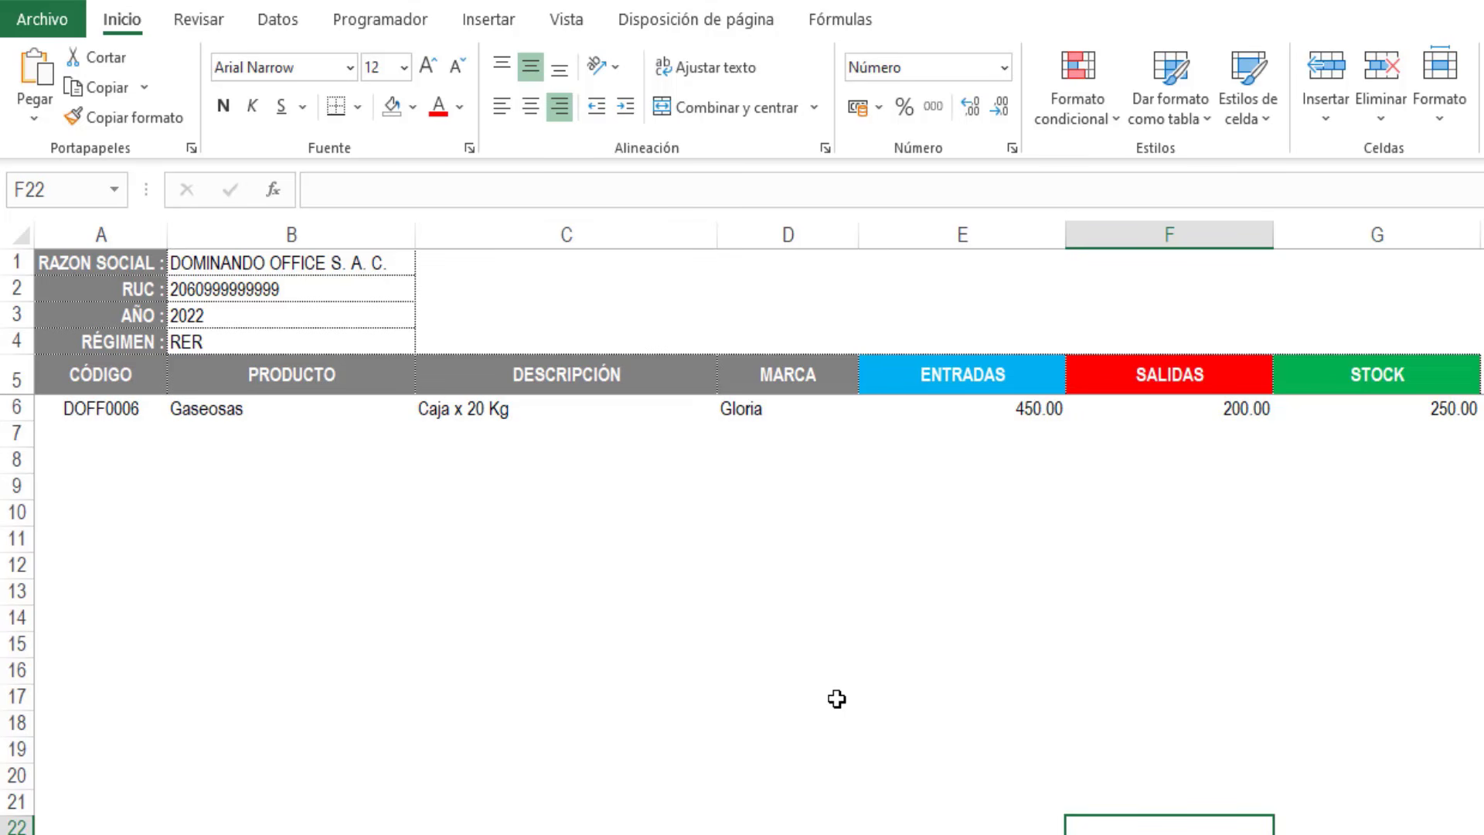
Step: Create a formula-based conditional formatting rule on E6 using =$E6<>""
{"action": "left_click", "coordinate": [1013, 413]}
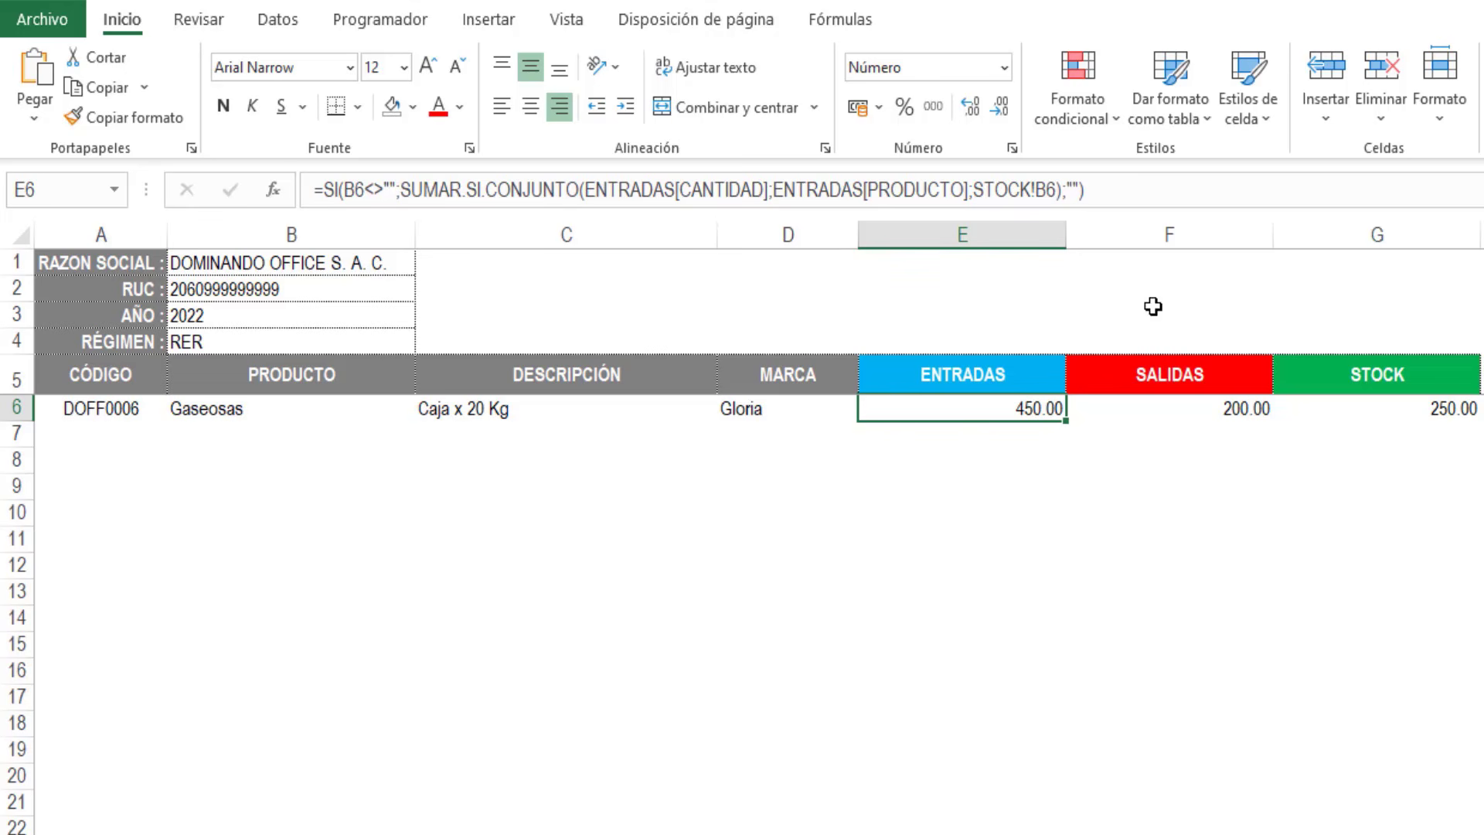
{"action": "left_click", "coordinate": [1122, 125]}
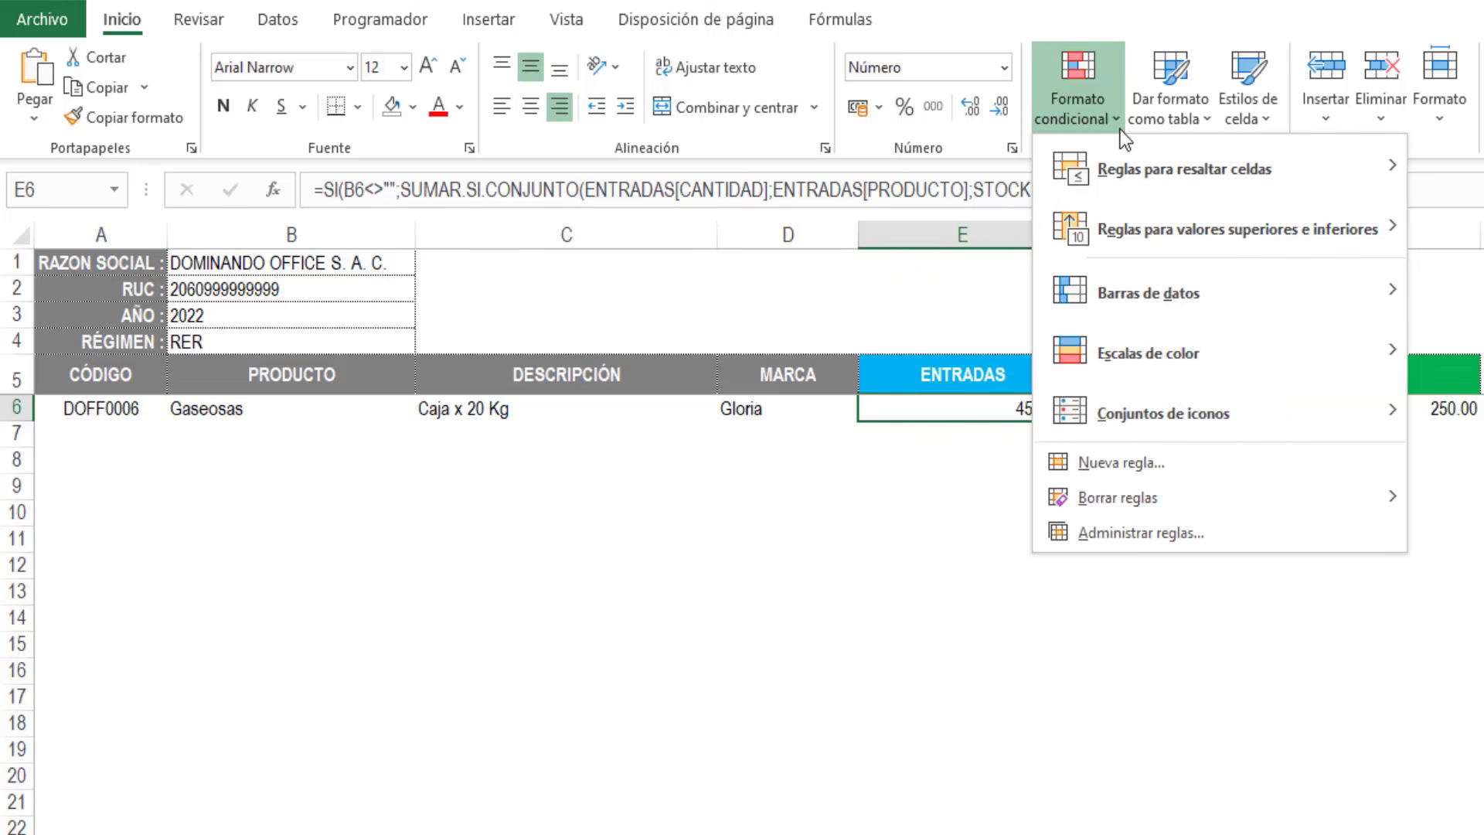
{"action": "left_click", "coordinate": [1100, 462]}
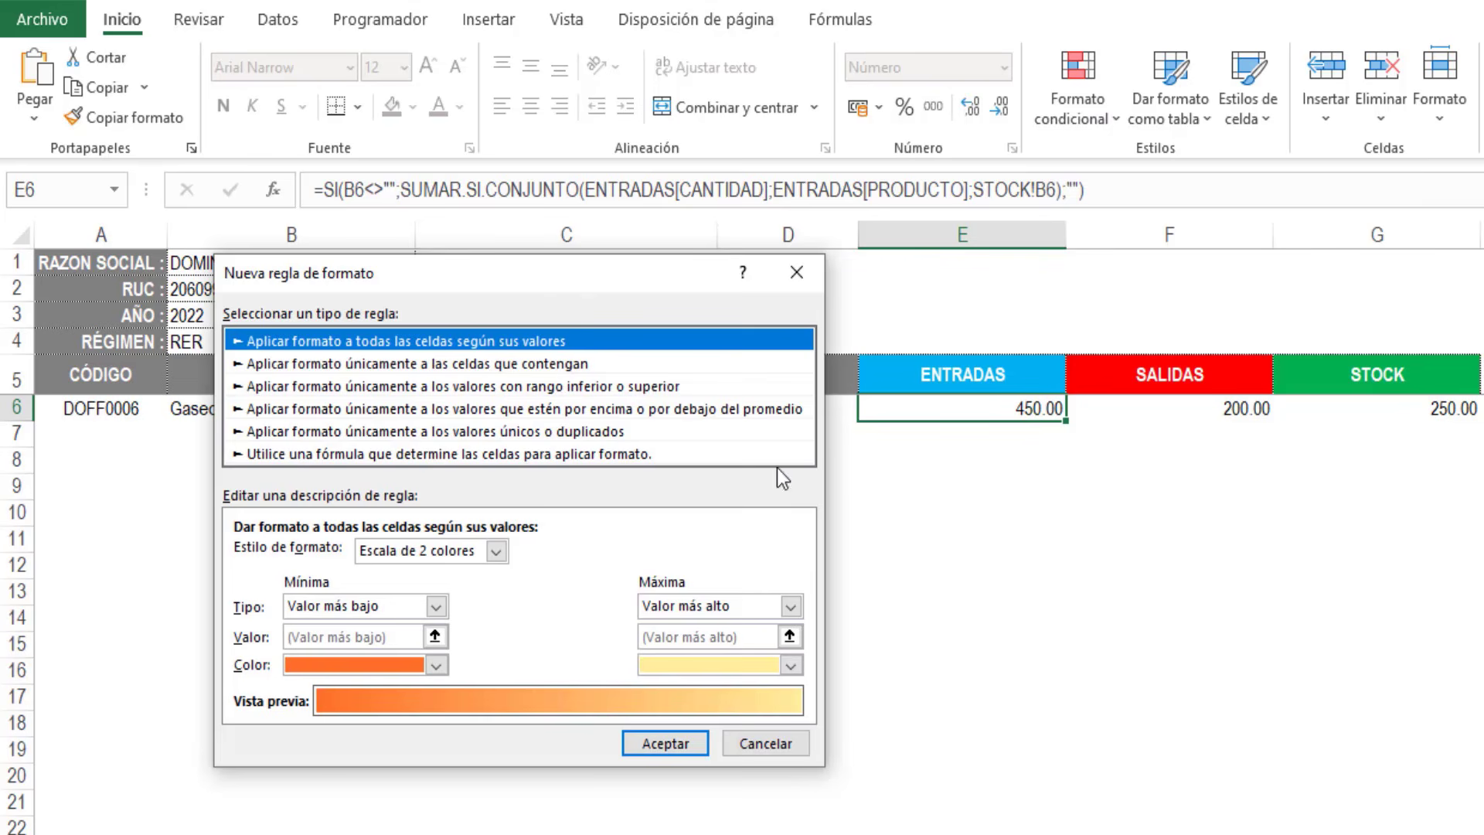
{"action": "left_click", "coordinate": [334, 456]}
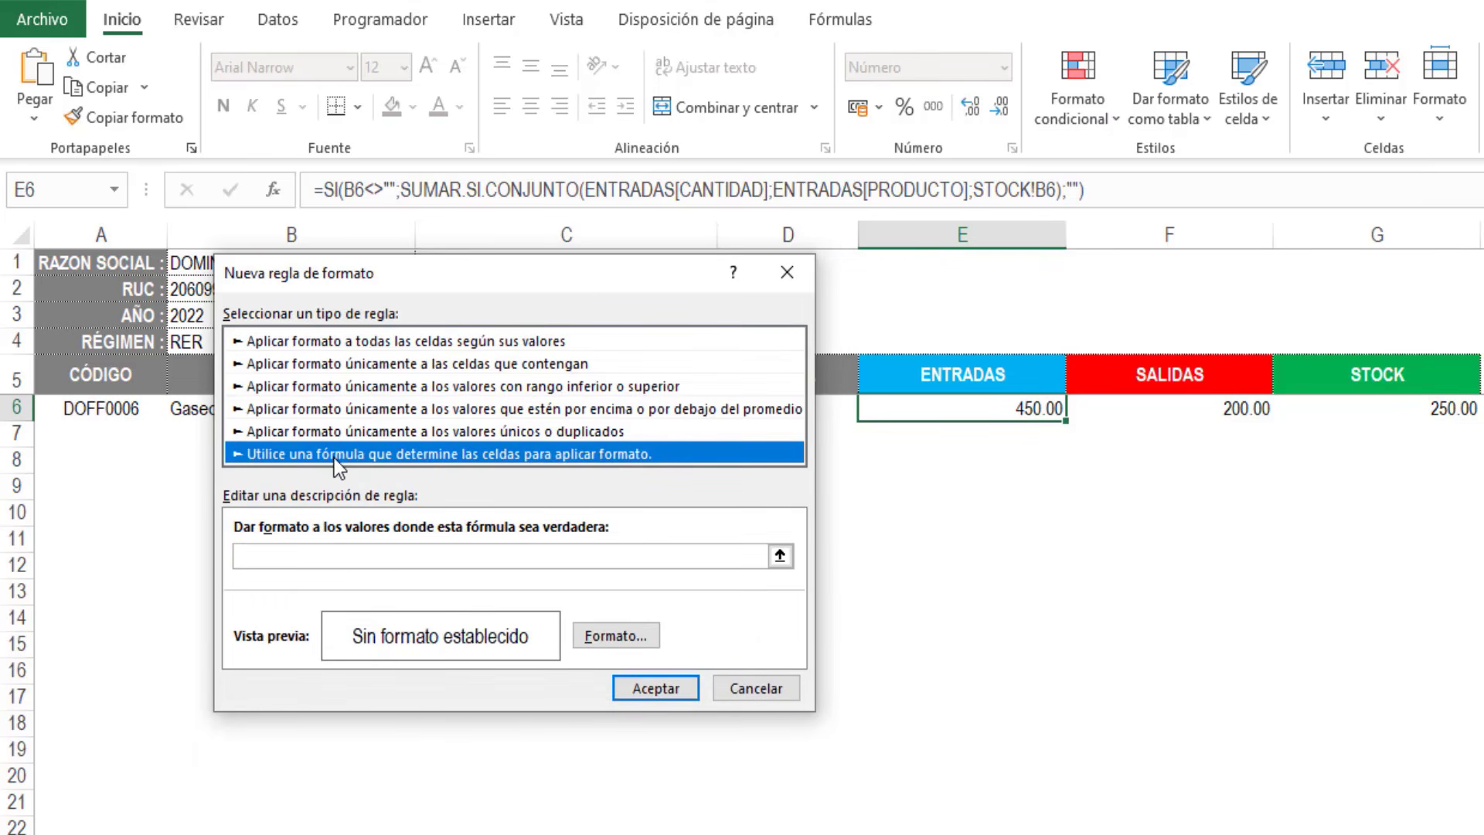
{"action": "left_click", "coordinate": [301, 556]}
{"action": "left_click", "coordinate": [947, 410]}
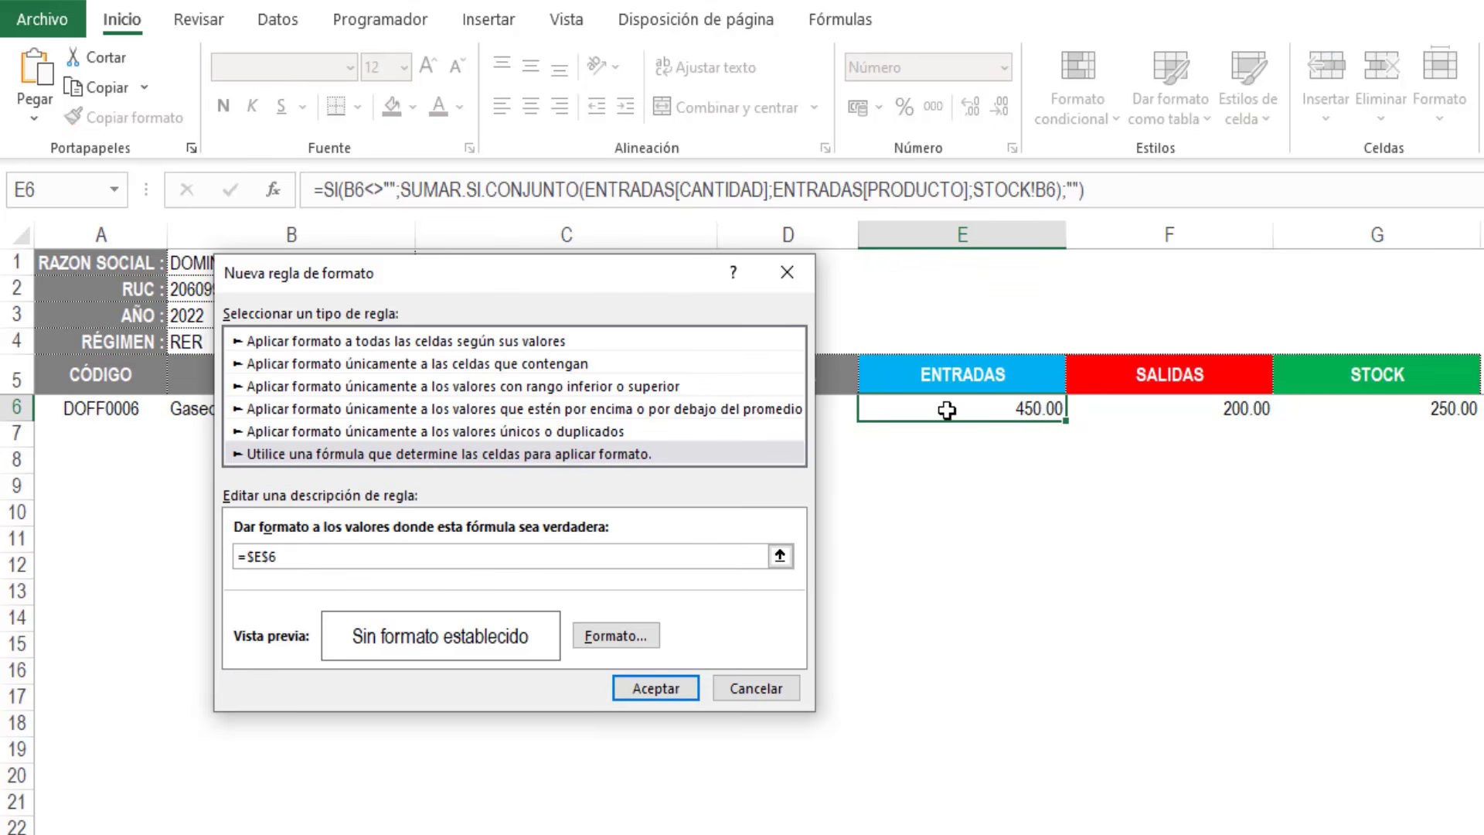
{"action": "type", "text": "<>\"\""}
{"action": "left_click", "coordinate": [268, 556]}
{"action": "key", "text": "BackSpace"}
Step: Give the rule a light blue fill and apply it to show the tinted totals
{"action": "left_click", "coordinate": [610, 638]}
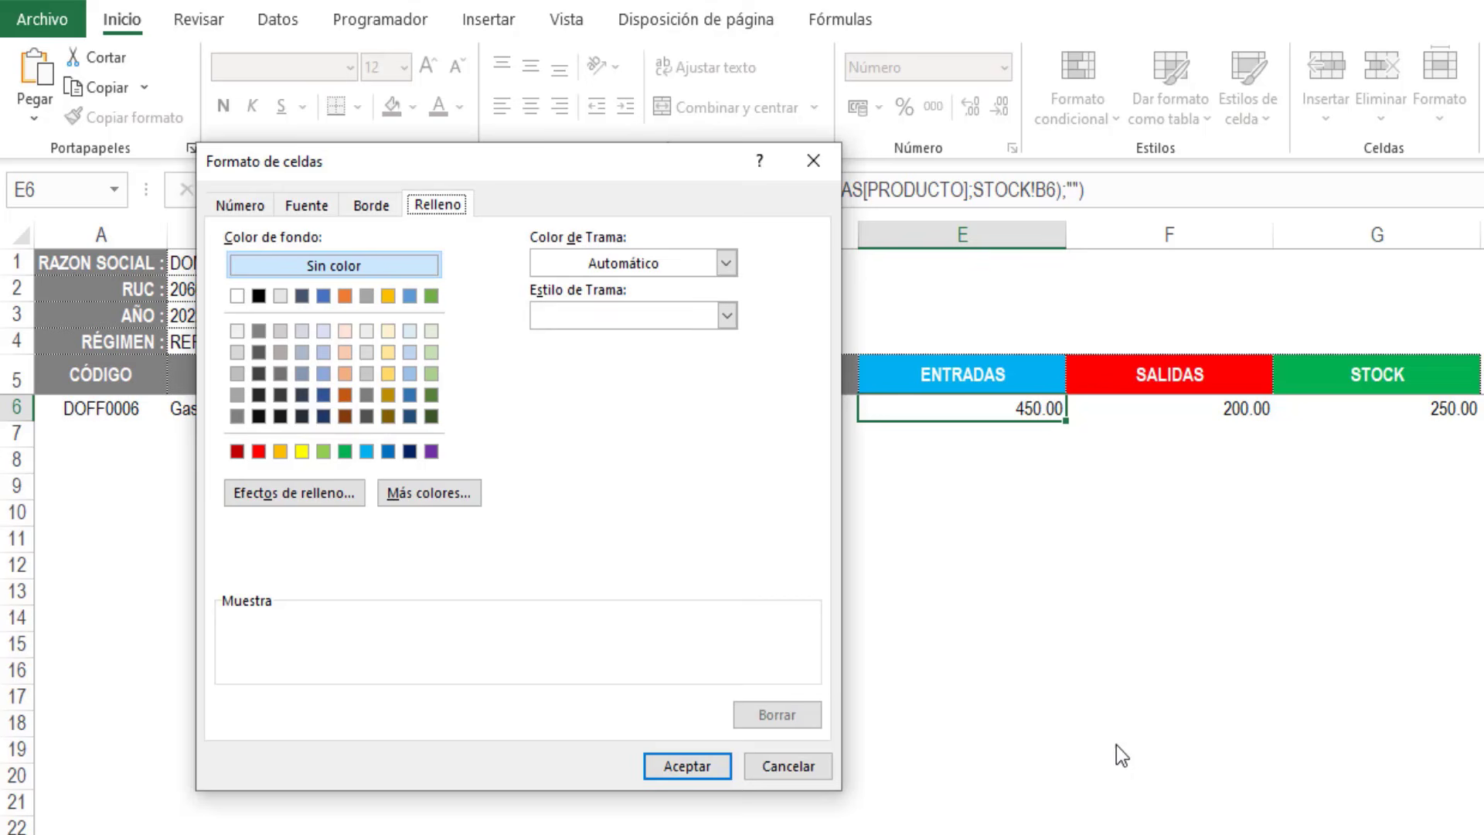
{"action": "left_click", "coordinate": [408, 353]}
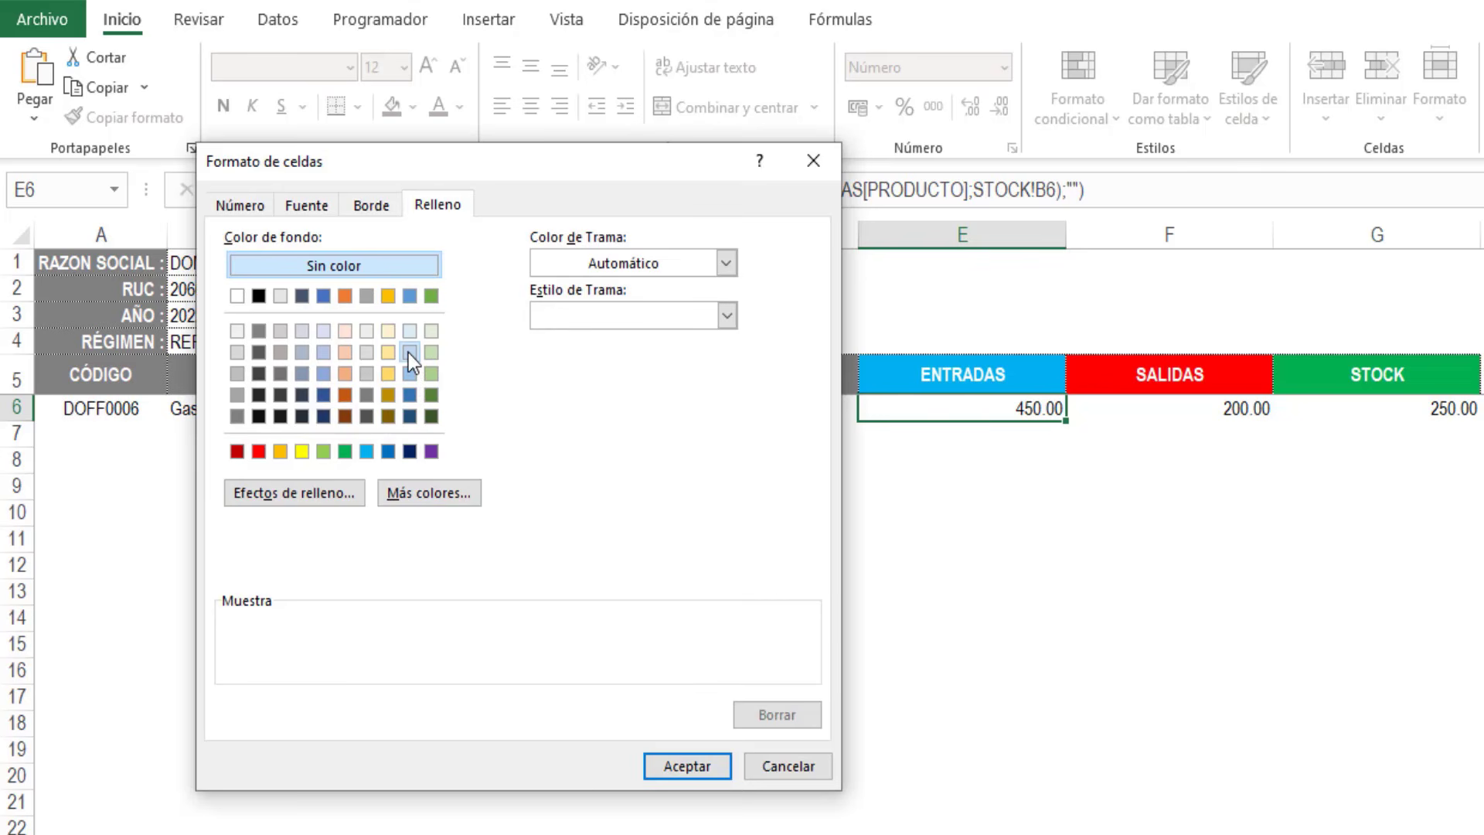
{"action": "left_click", "coordinate": [684, 767]}
{"action": "left_click", "coordinate": [650, 681]}
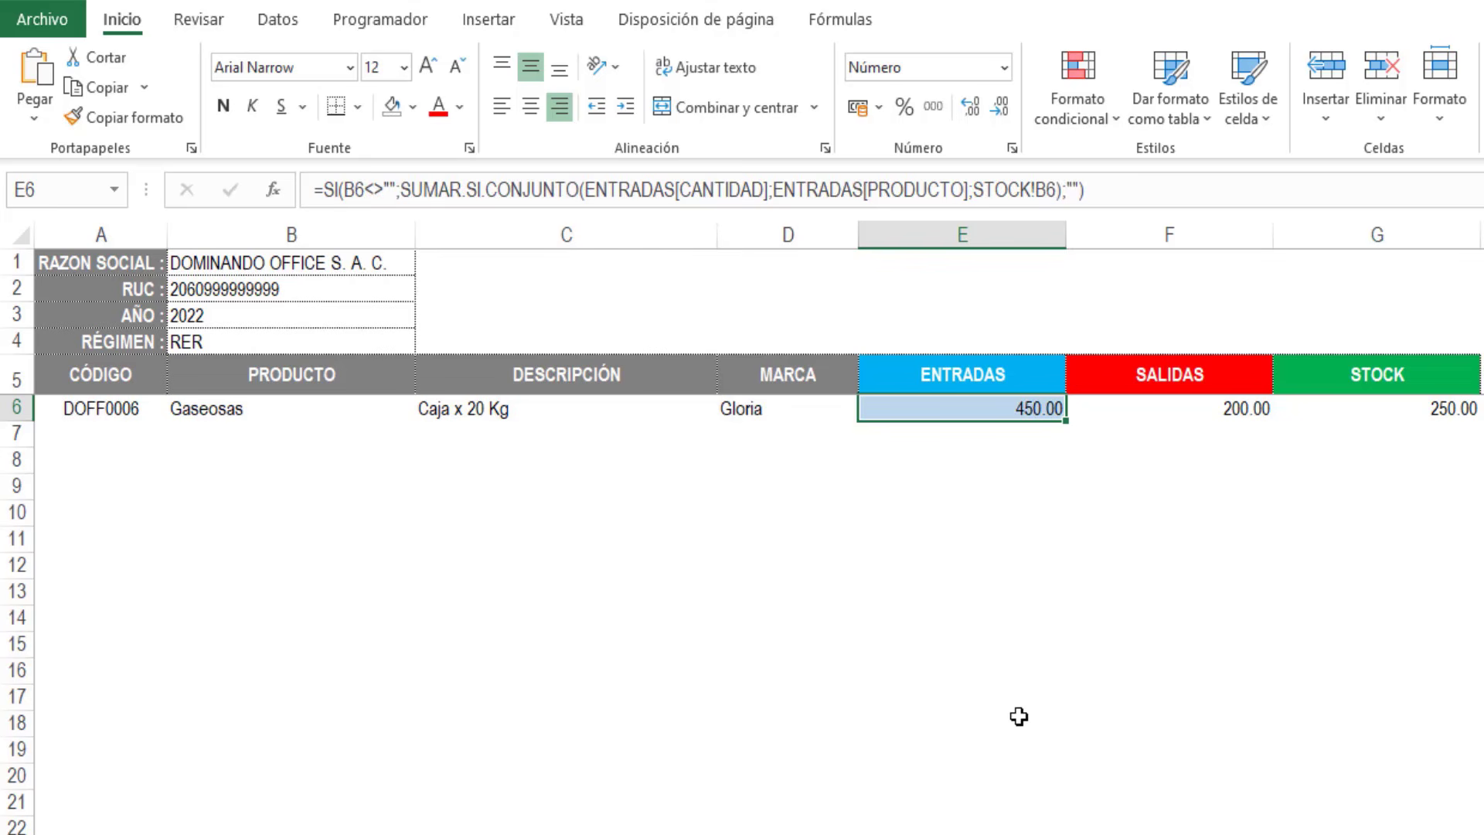
{"action": "left_click", "coordinate": [1019, 717]}
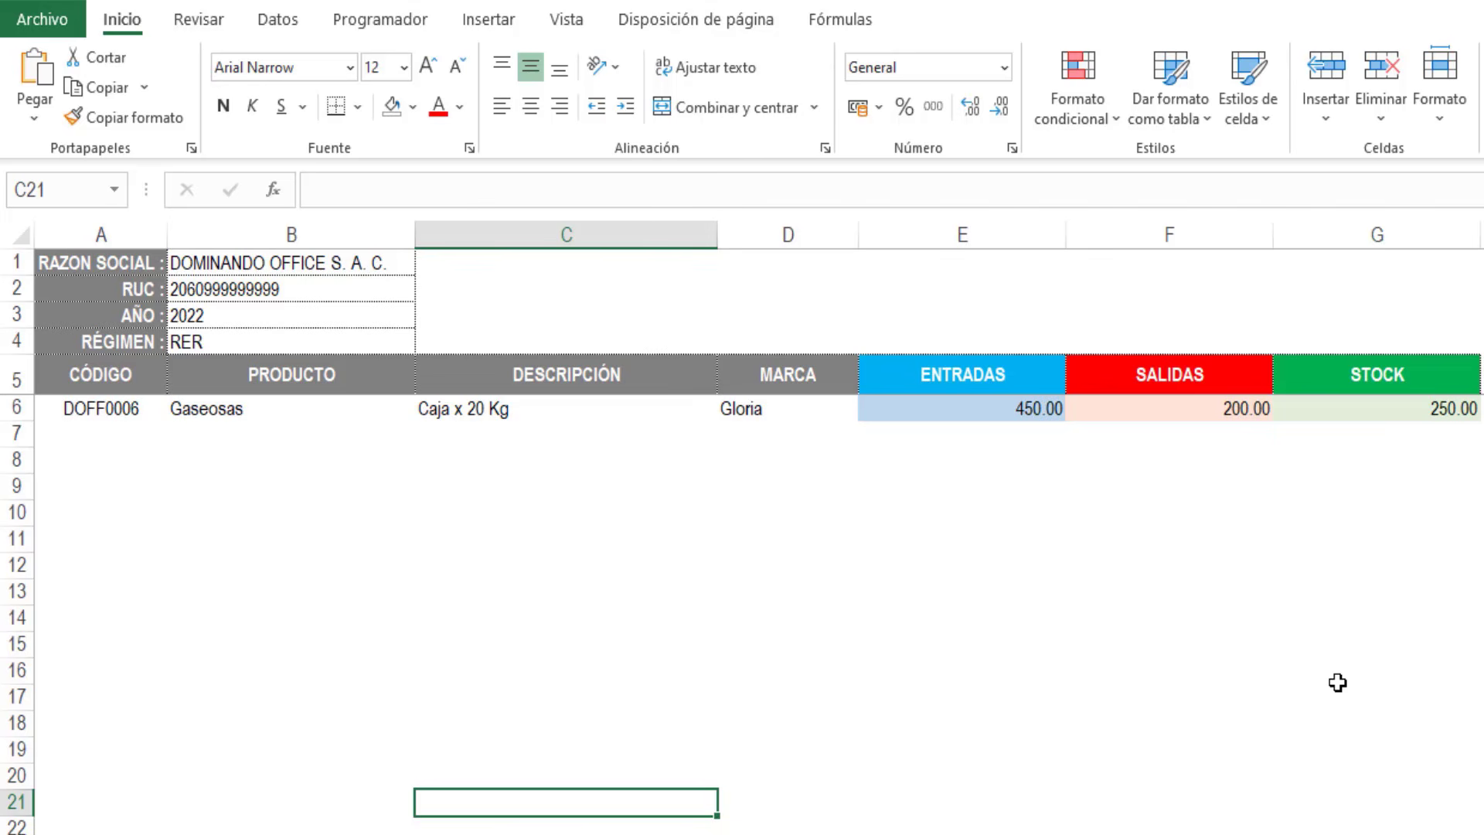
{"action": "left_click", "coordinate": [108, 417]}
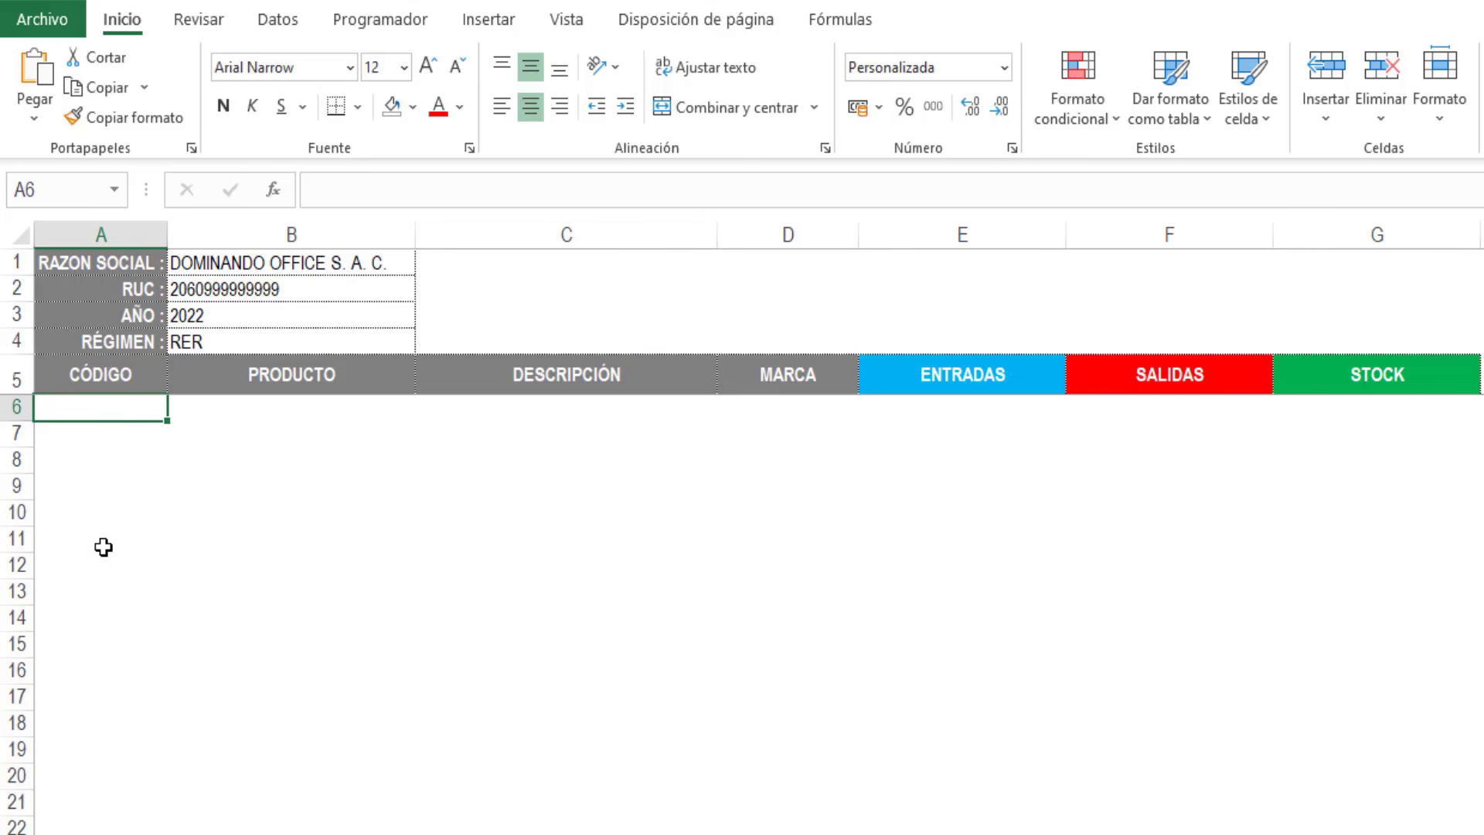
Step: Type code 6 in A6 to restore DOFF0006 and the tinted Gaseosas row
{"action": "type", "text": "6"}
{"action": "key", "text": "ctrl+Return"}
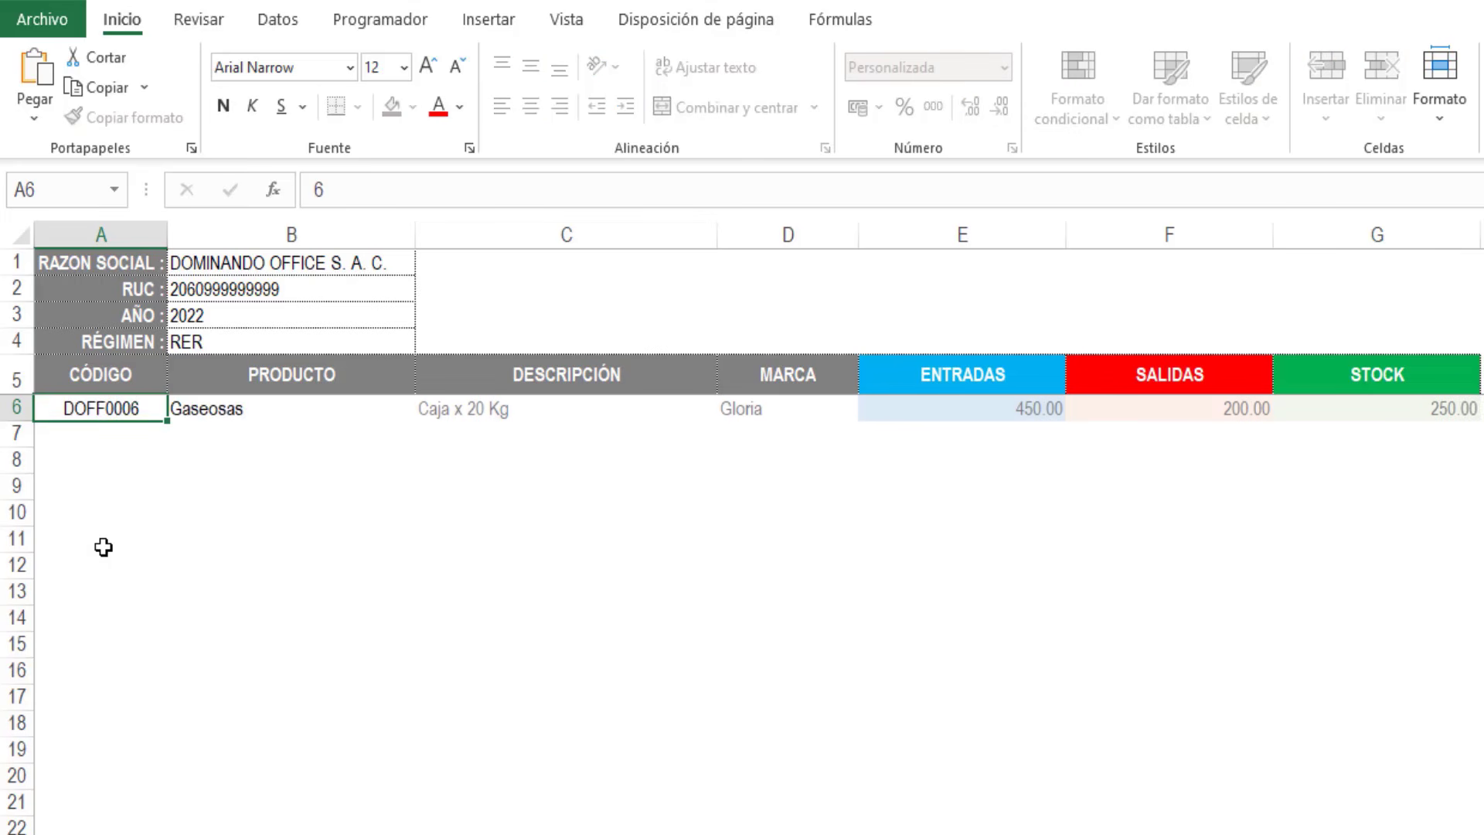
{"action": "key", "text": "Return"}
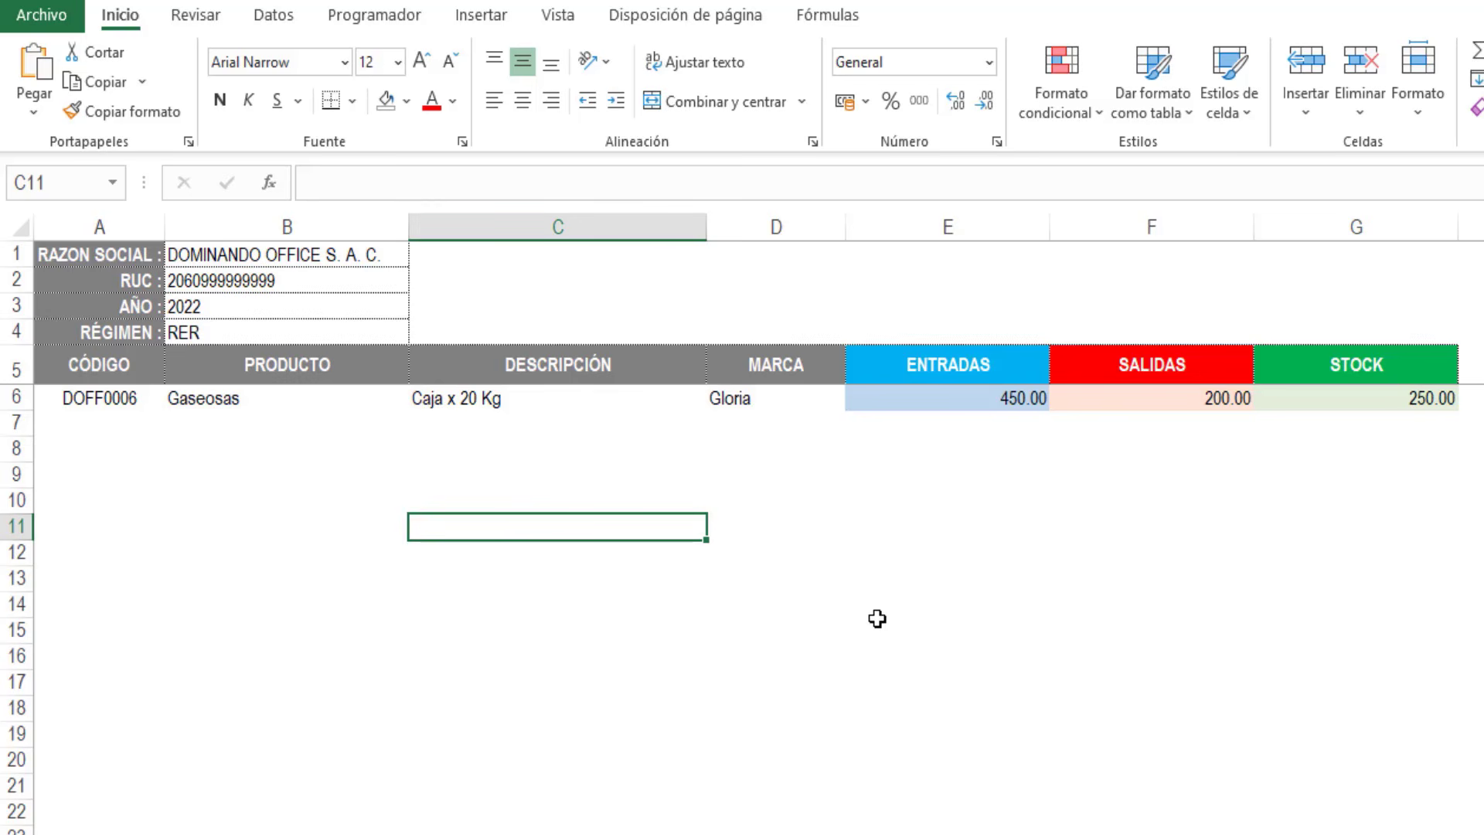
Step: Select A6:G6 and create a formula-based conditional rule =$A6<>""
{"action": "left_click", "coordinate": [439, 402]}
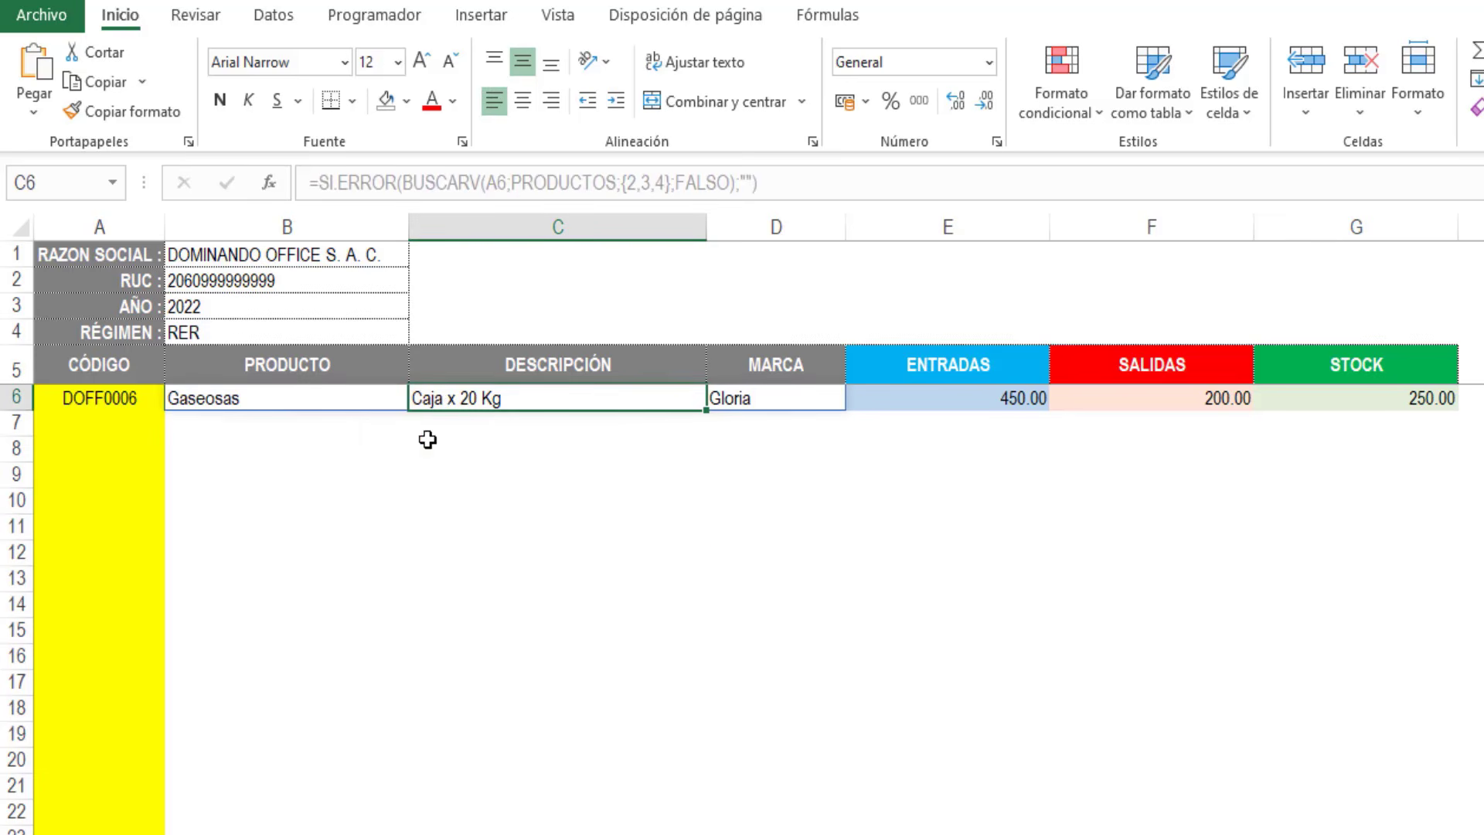
{"action": "left_click", "coordinate": [93, 402]}
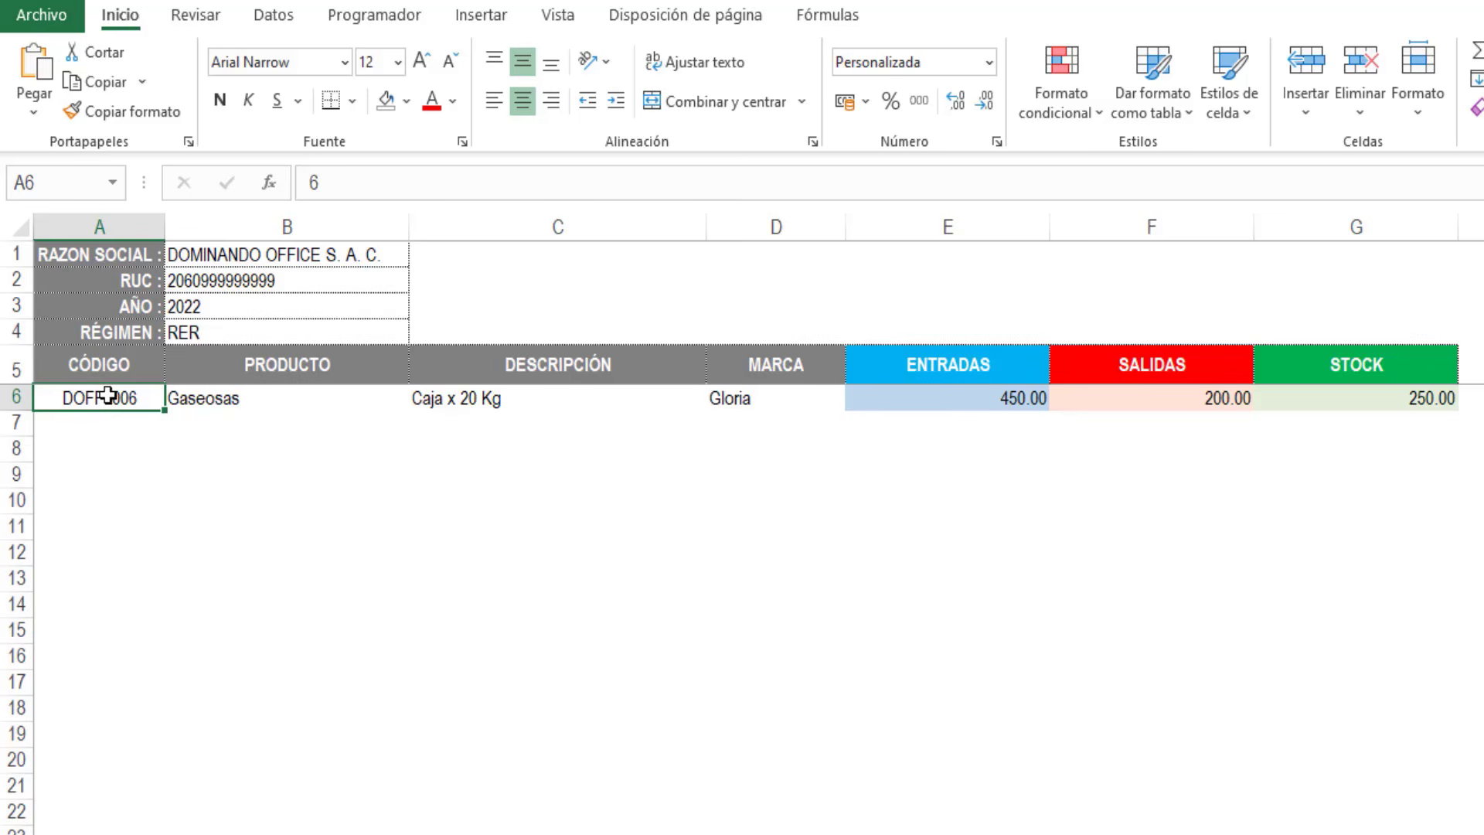
{"action": "left_click_drag", "start_coordinate": [113, 394], "coordinate": [1361, 397]}
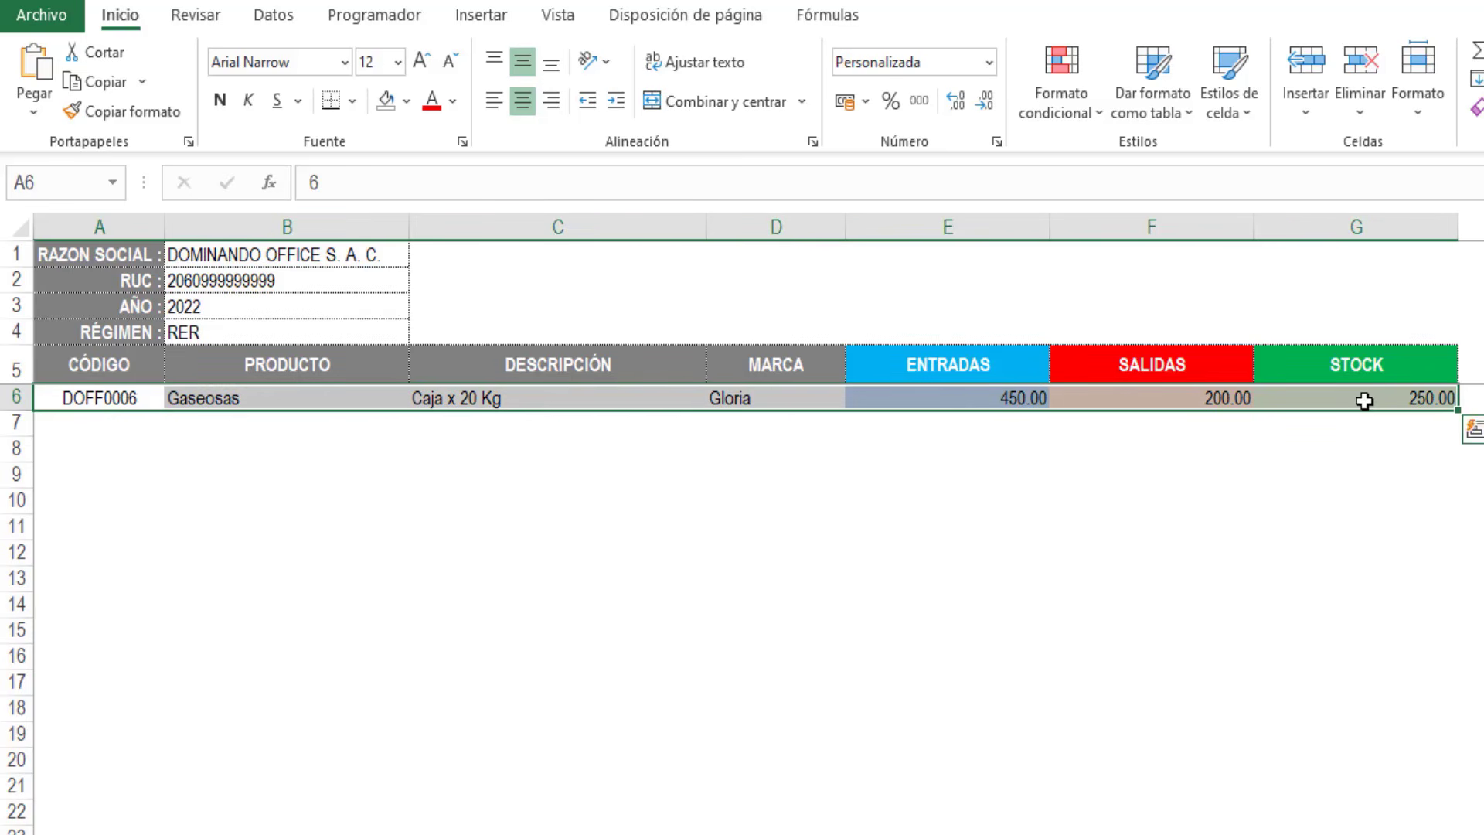
{"action": "left_click", "coordinate": [1099, 117]}
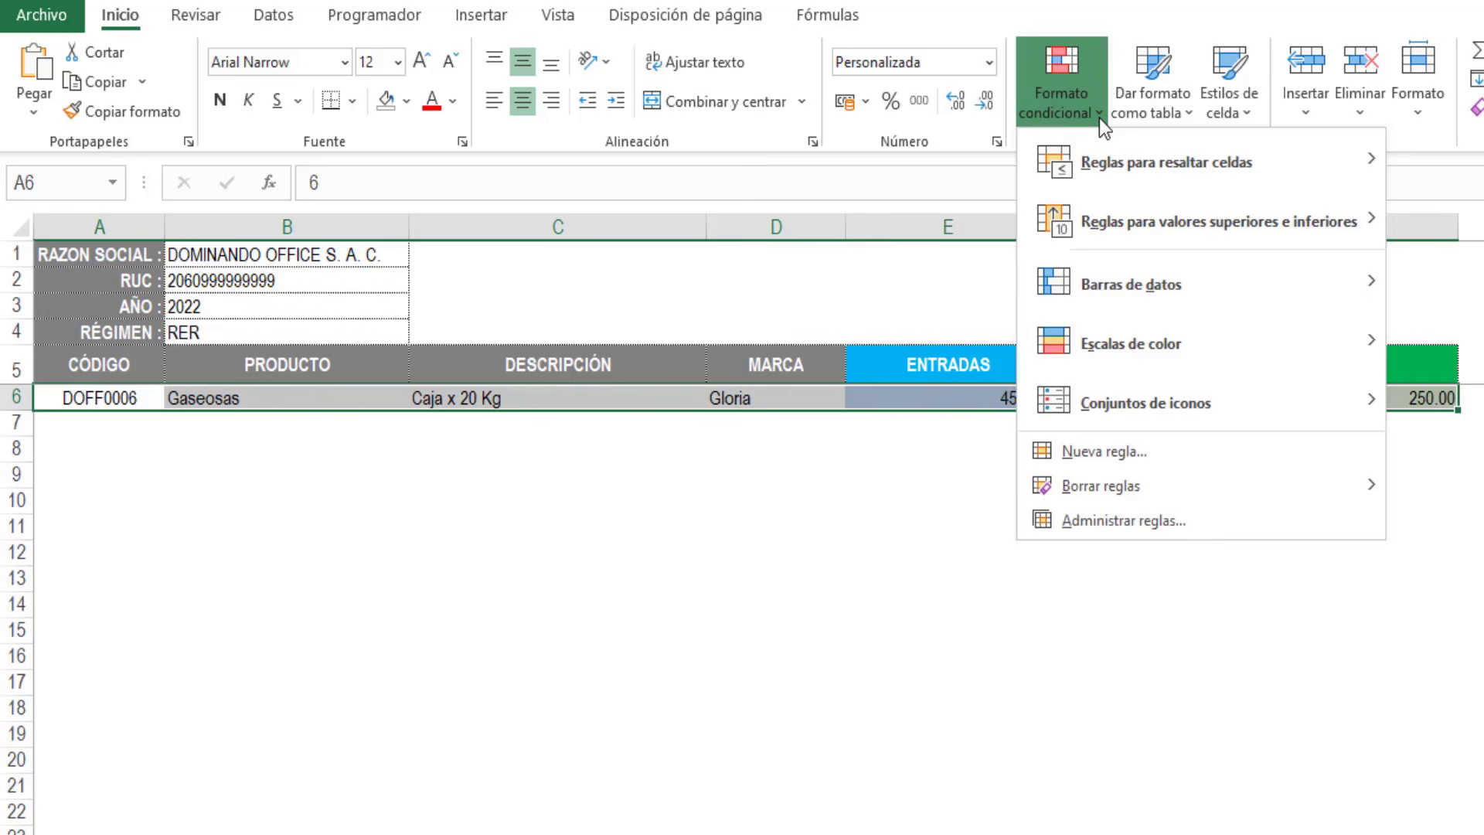
{"action": "left_click", "coordinate": [1087, 453]}
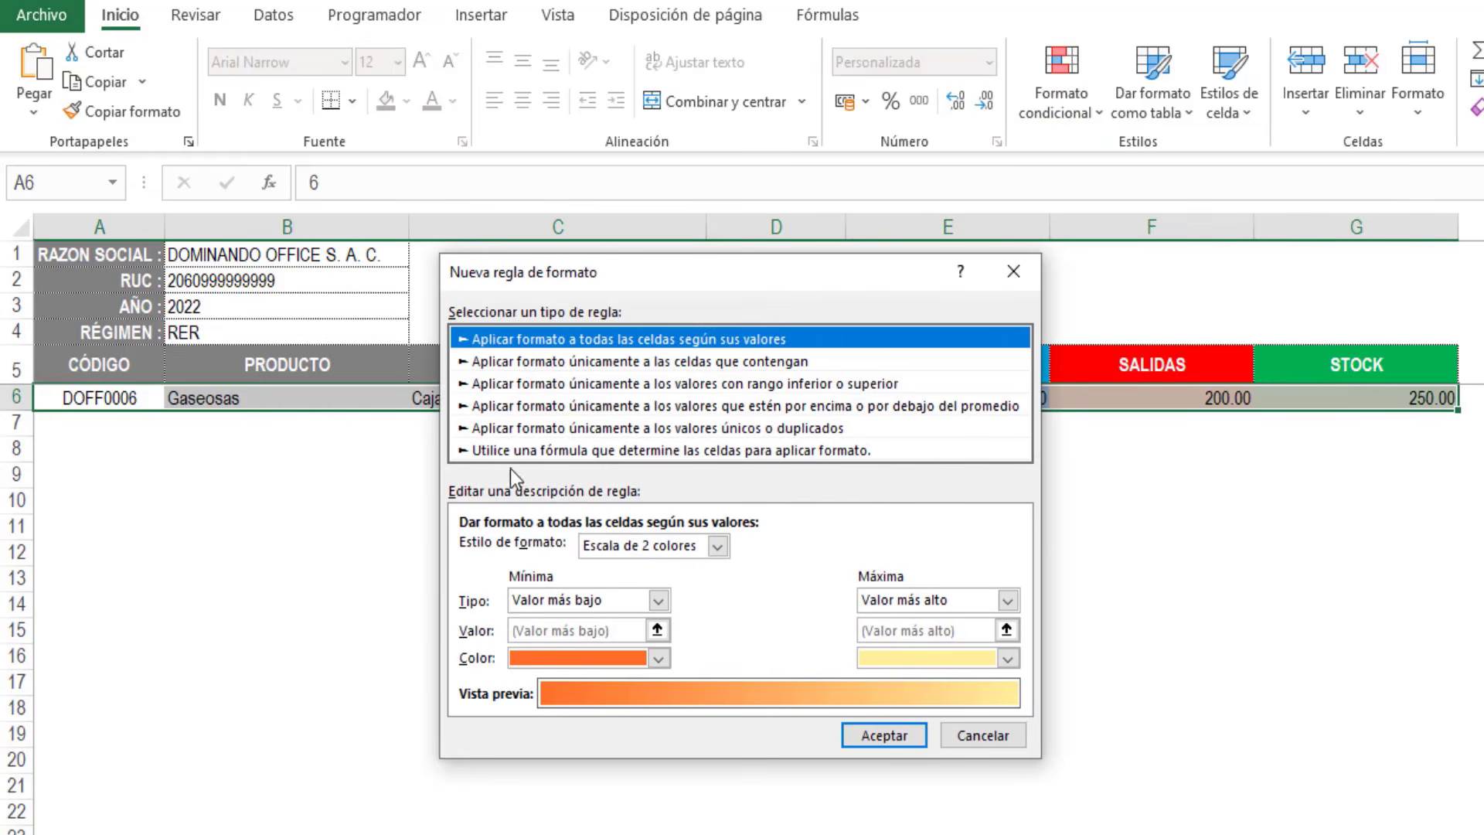
{"action": "left_click", "coordinate": [489, 452]}
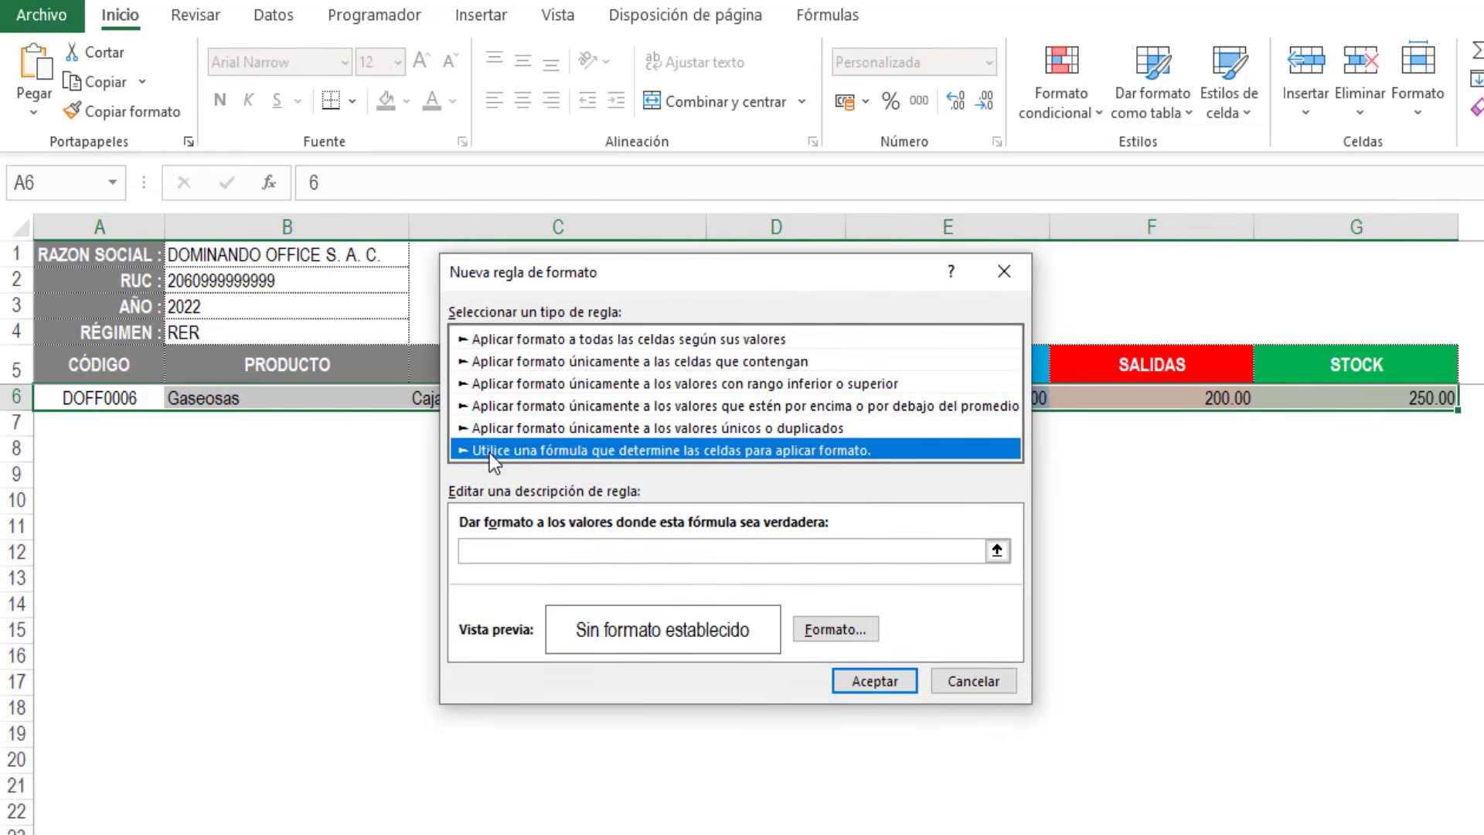
{"action": "left_click", "coordinate": [488, 551]}
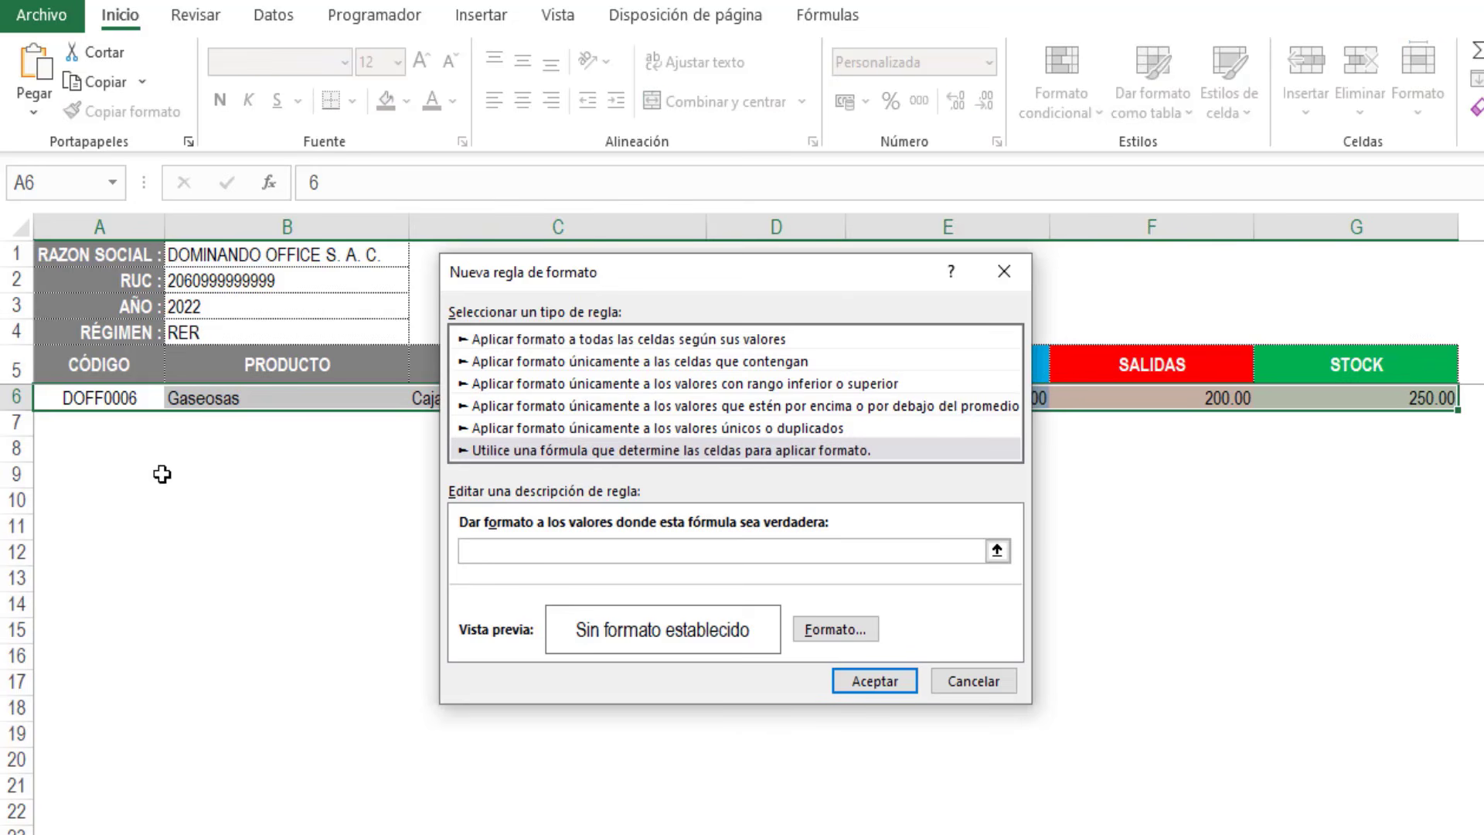
{"action": "left_click", "coordinate": [81, 400]}
{"action": "type", "text": "<>\"\""}
{"action": "left_click", "coordinate": [490, 550]}
{"action": "key", "text": "BackSpace"}
Step: Format the rule with an outline border and apply it to row 6
{"action": "left_click", "coordinate": [829, 629]}
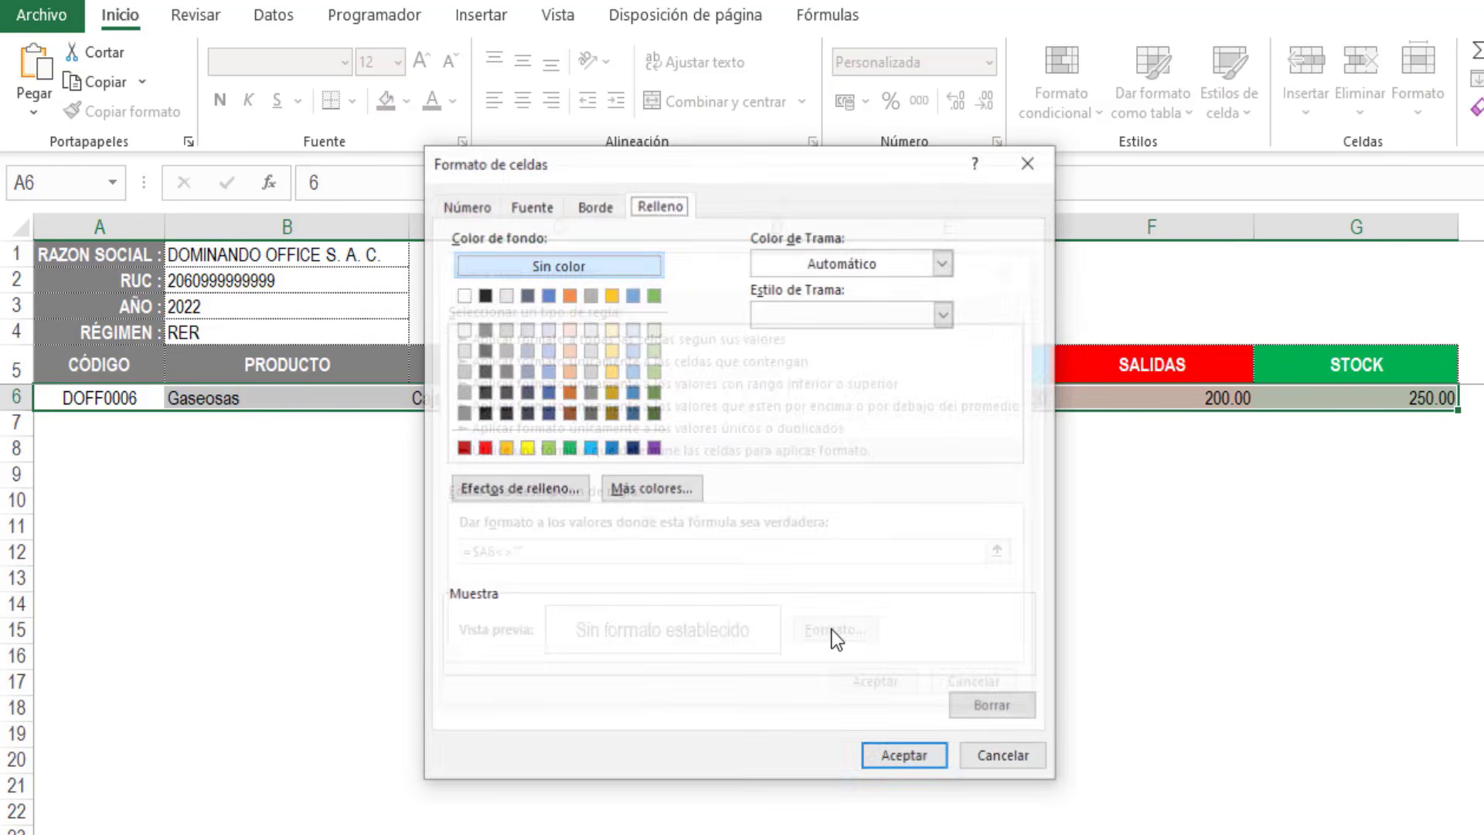
{"action": "left_click", "coordinate": [594, 204]}
{"action": "left_click", "coordinate": [771, 276]}
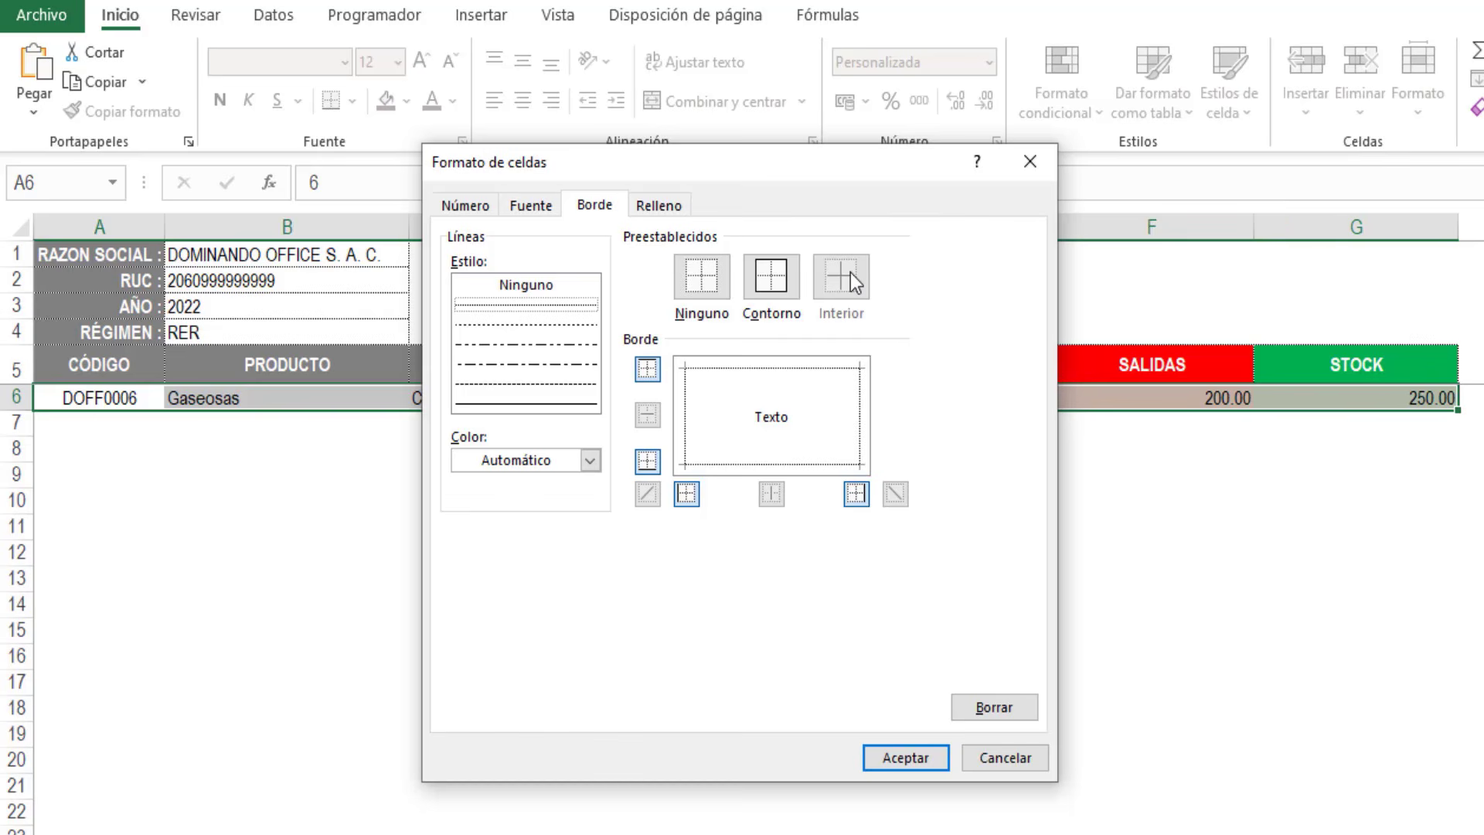
{"action": "left_click", "coordinate": [883, 760]}
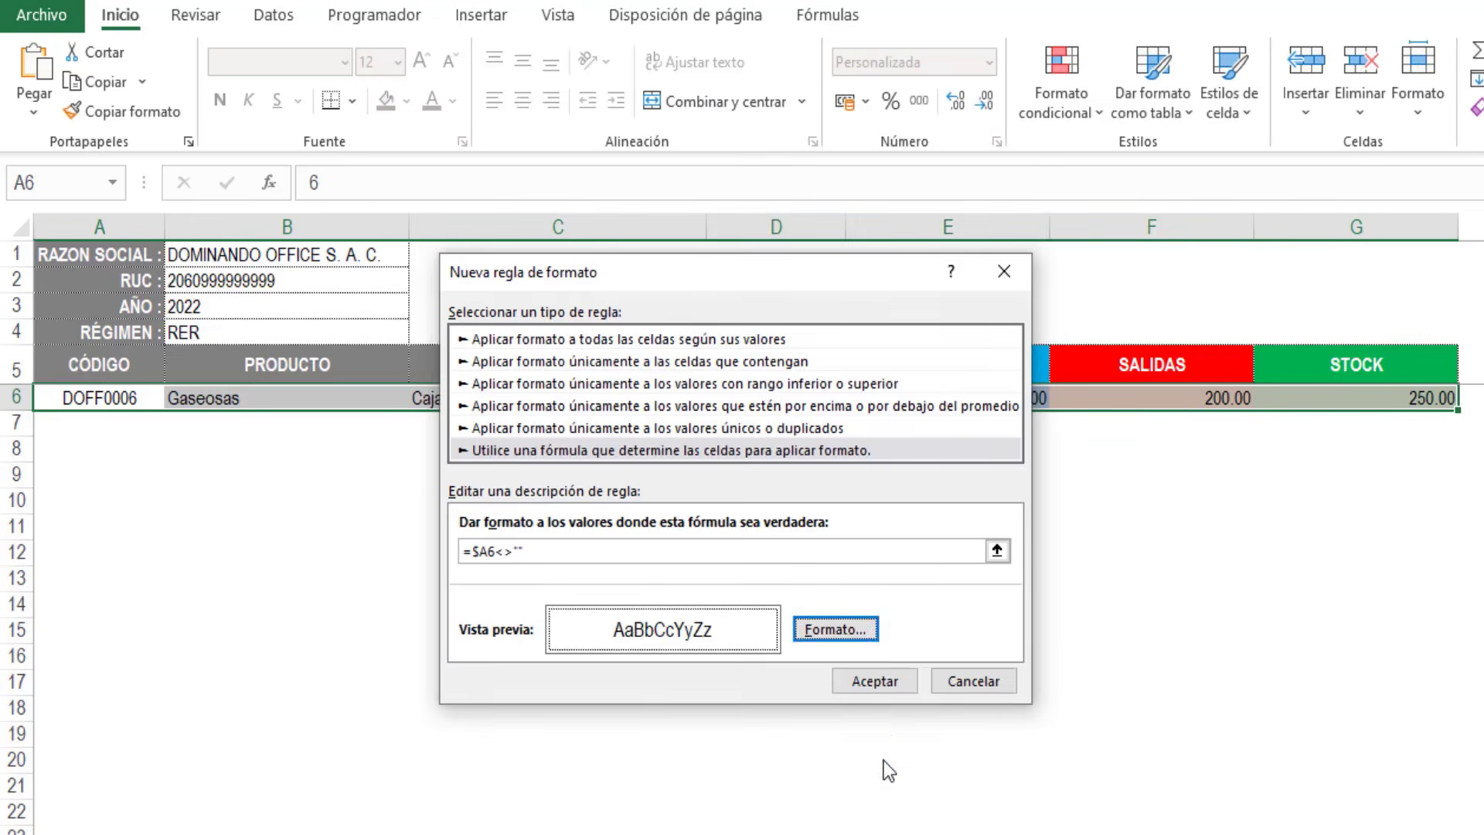
{"action": "left_click", "coordinate": [869, 681]}
{"action": "left_click", "coordinate": [775, 604]}
{"action": "left_click", "coordinate": [100, 402]}
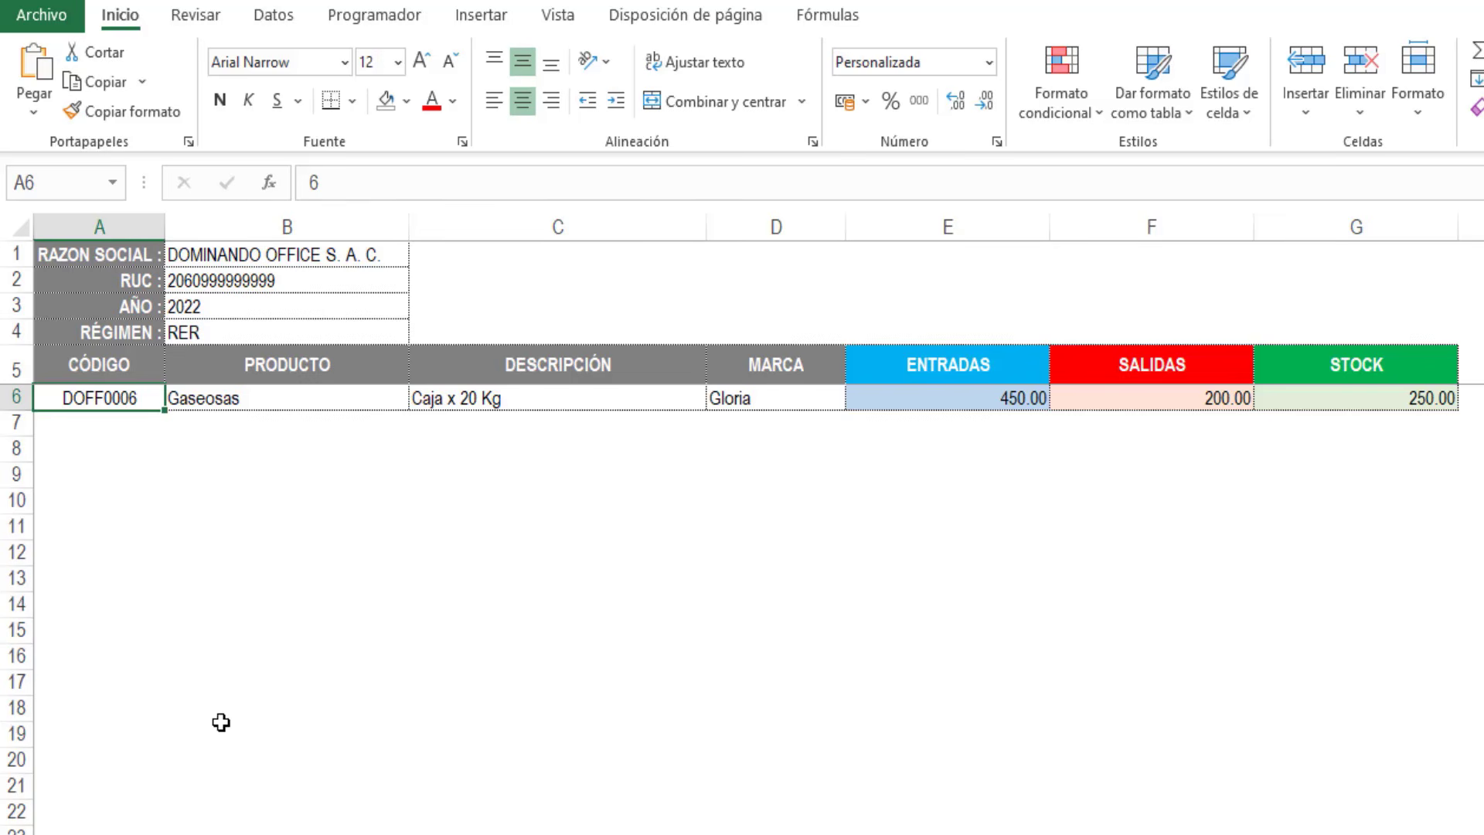
Step: Re-enter code 6 in A6 to show row 6 with its new outline borders
{"action": "key", "text": "Delete"}
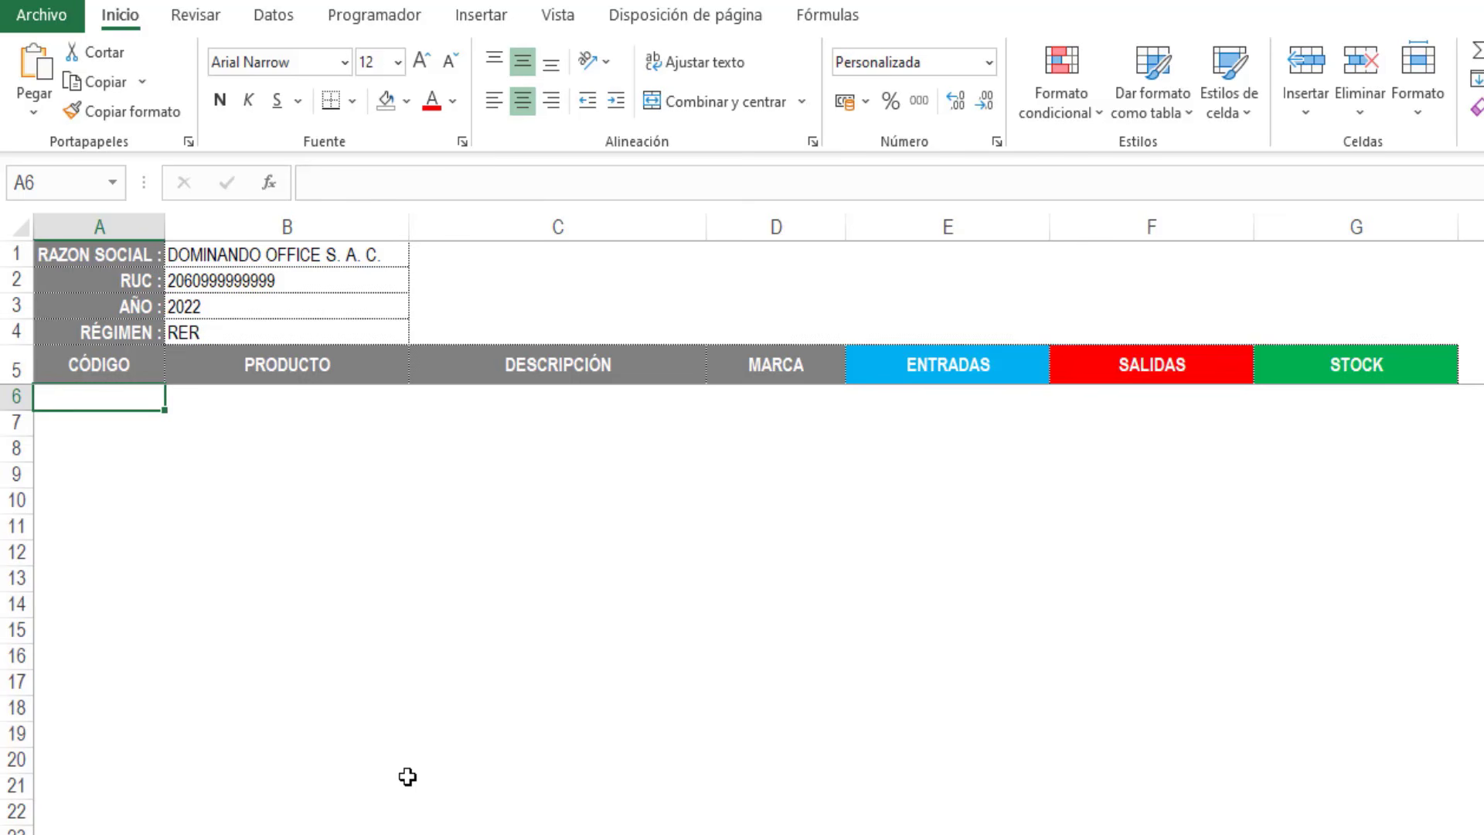
{"action": "type", "text": "6"}
{"action": "key", "text": "Return"}
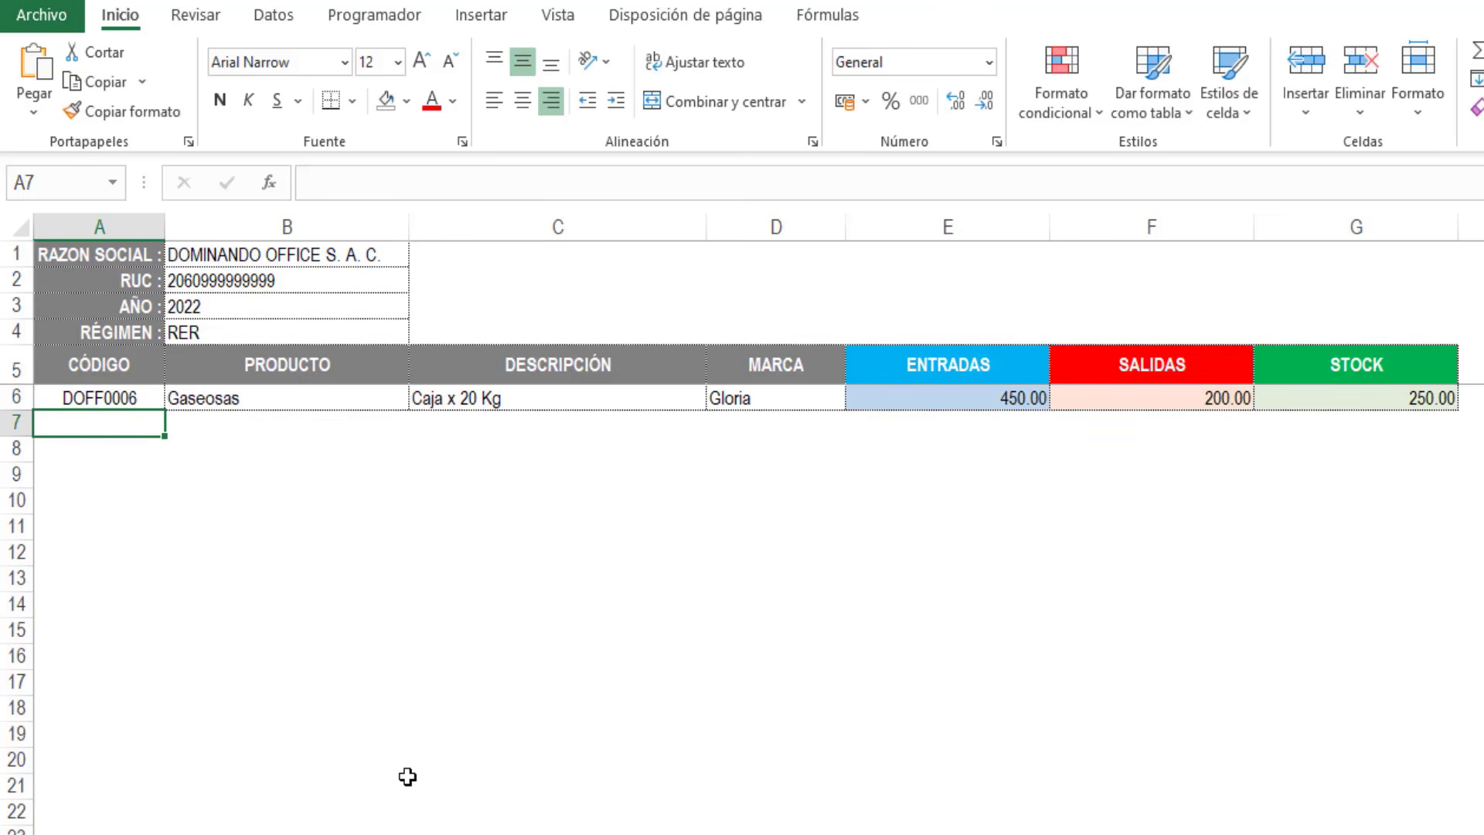
{"action": "left_click", "coordinate": [696, 668]}
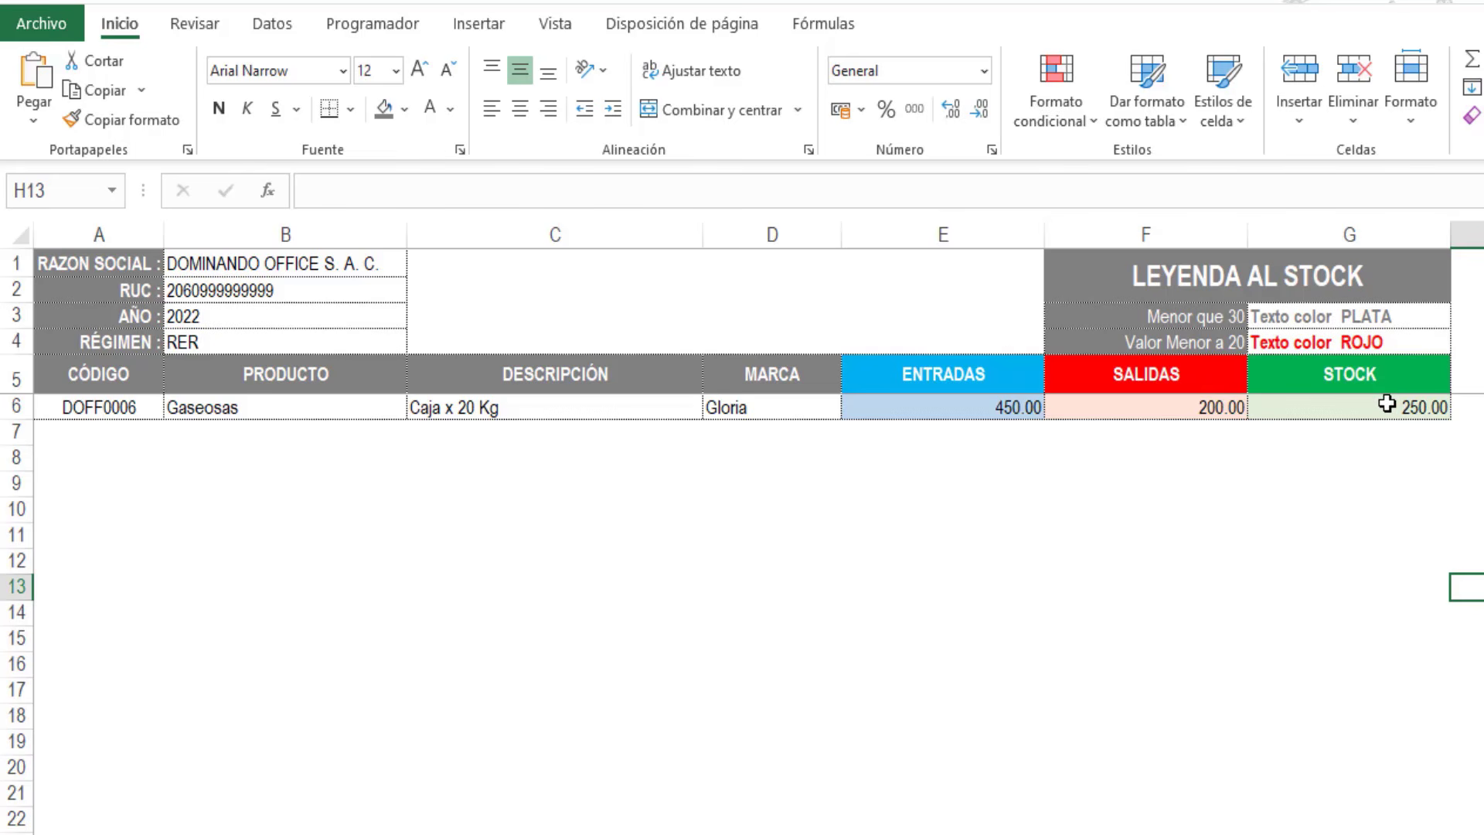
Step: Select row A6:G6 and start a formula rule with the condition =$G6<=30
{"action": "left_click", "coordinate": [1386, 403]}
{"action": "left_click", "coordinate": [63, 406], "text": "shift"}
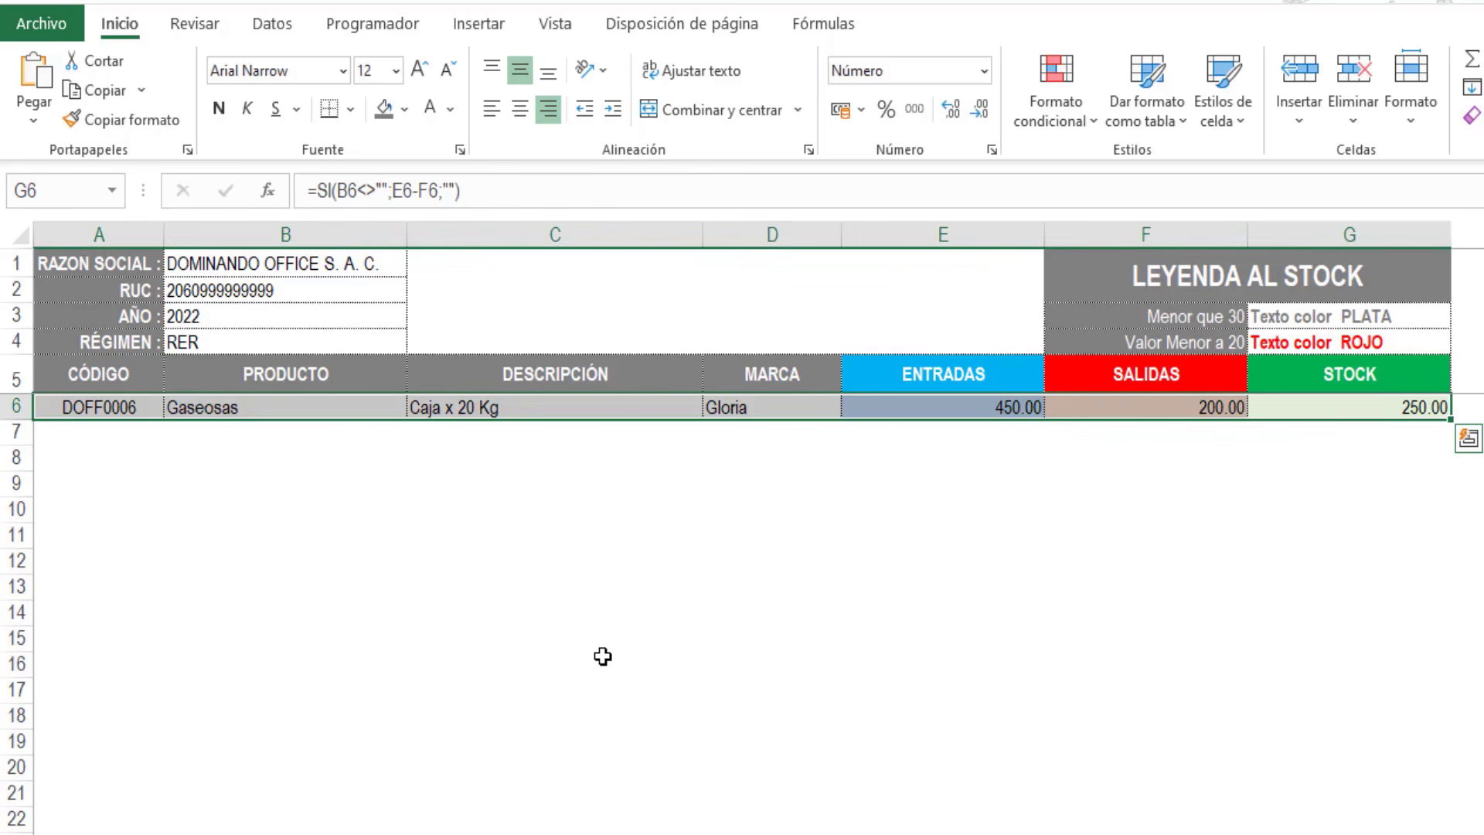
{"action": "left_click", "coordinate": [1096, 126]}
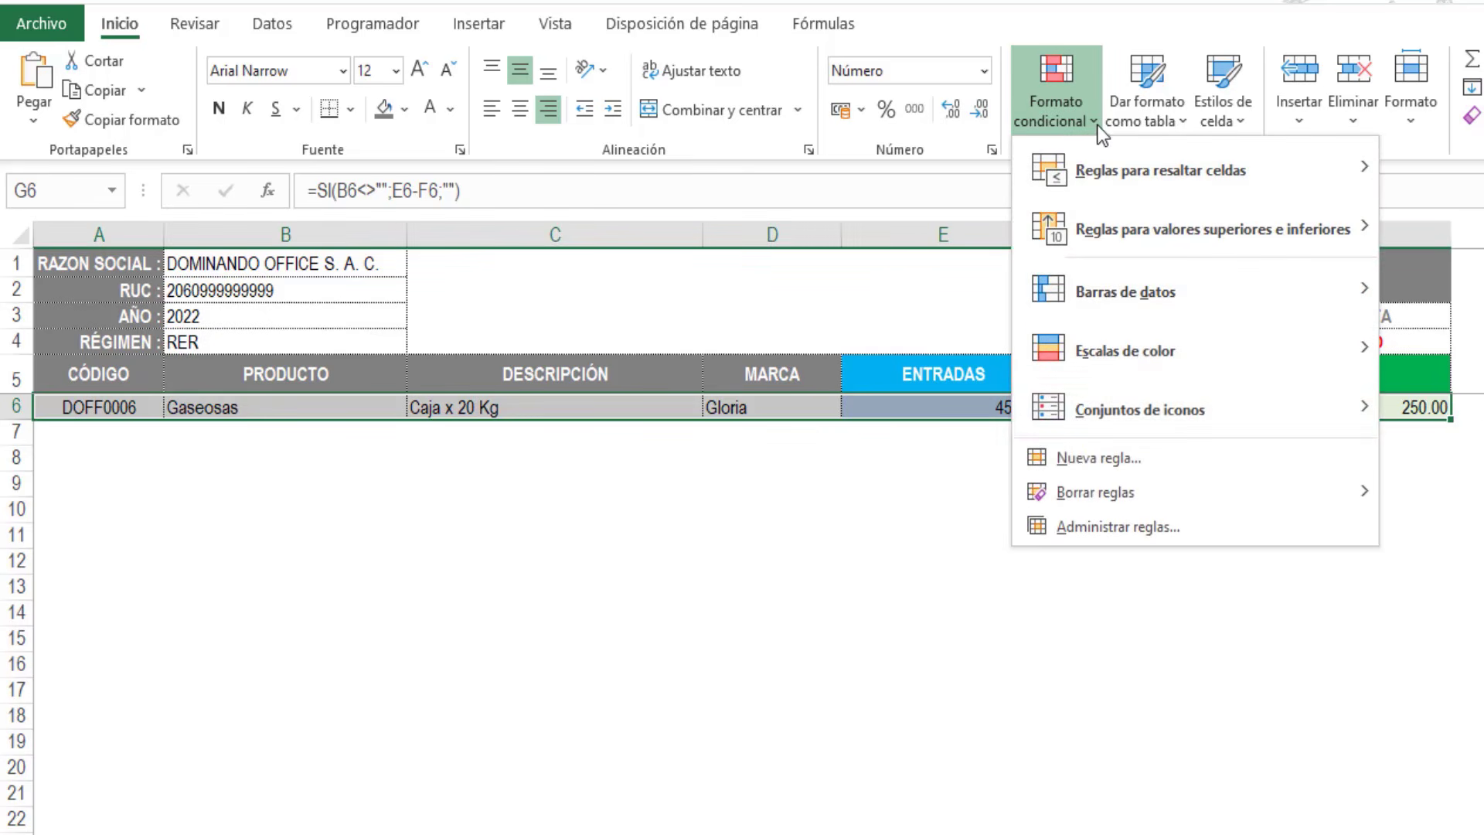
{"action": "left_click", "coordinate": [1089, 461]}
{"action": "left_click_drag", "start_coordinate": [859, 354], "coordinate": [664, 266]}
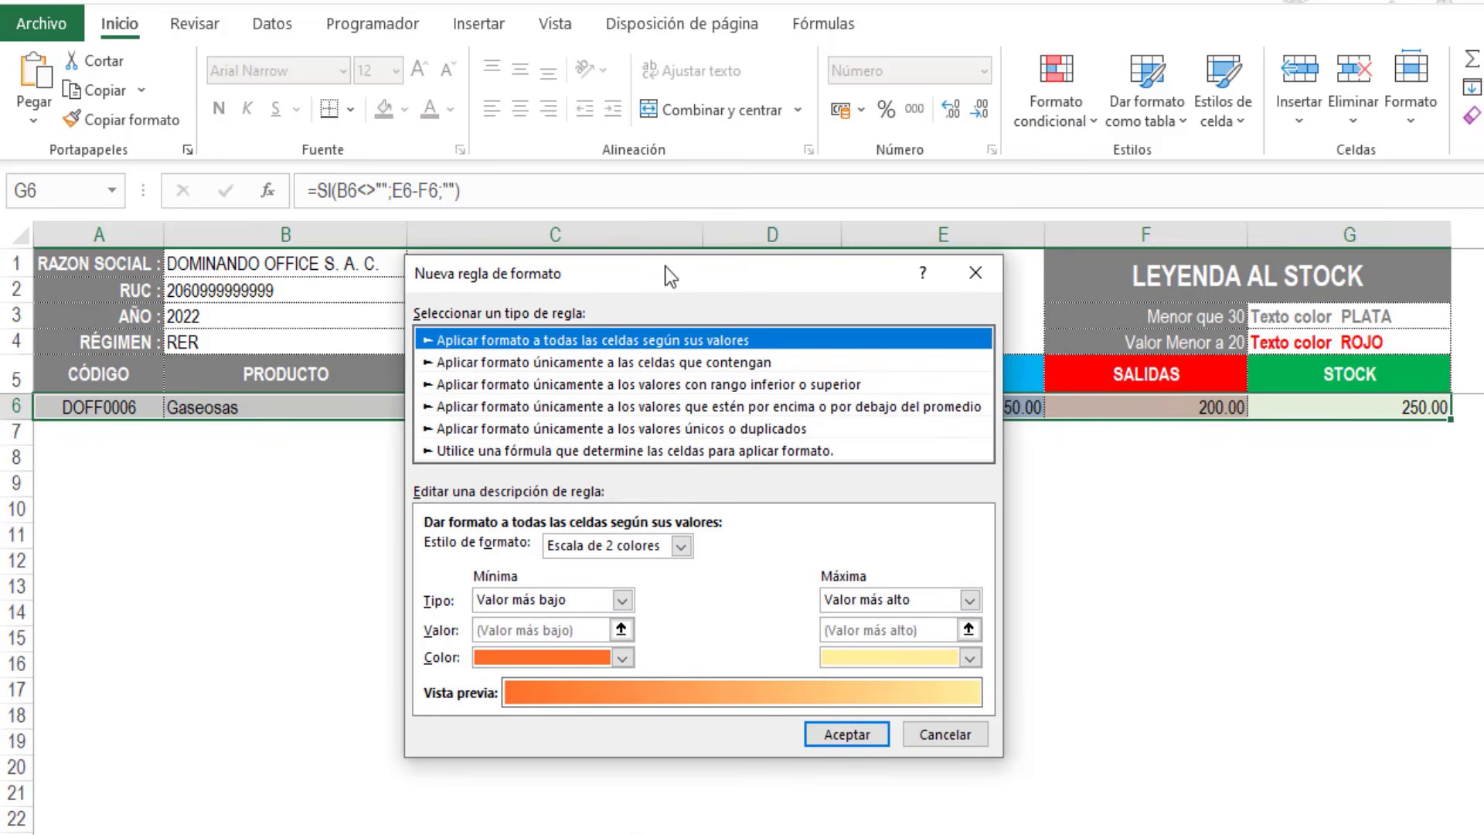
{"action": "left_click", "coordinate": [572, 450]}
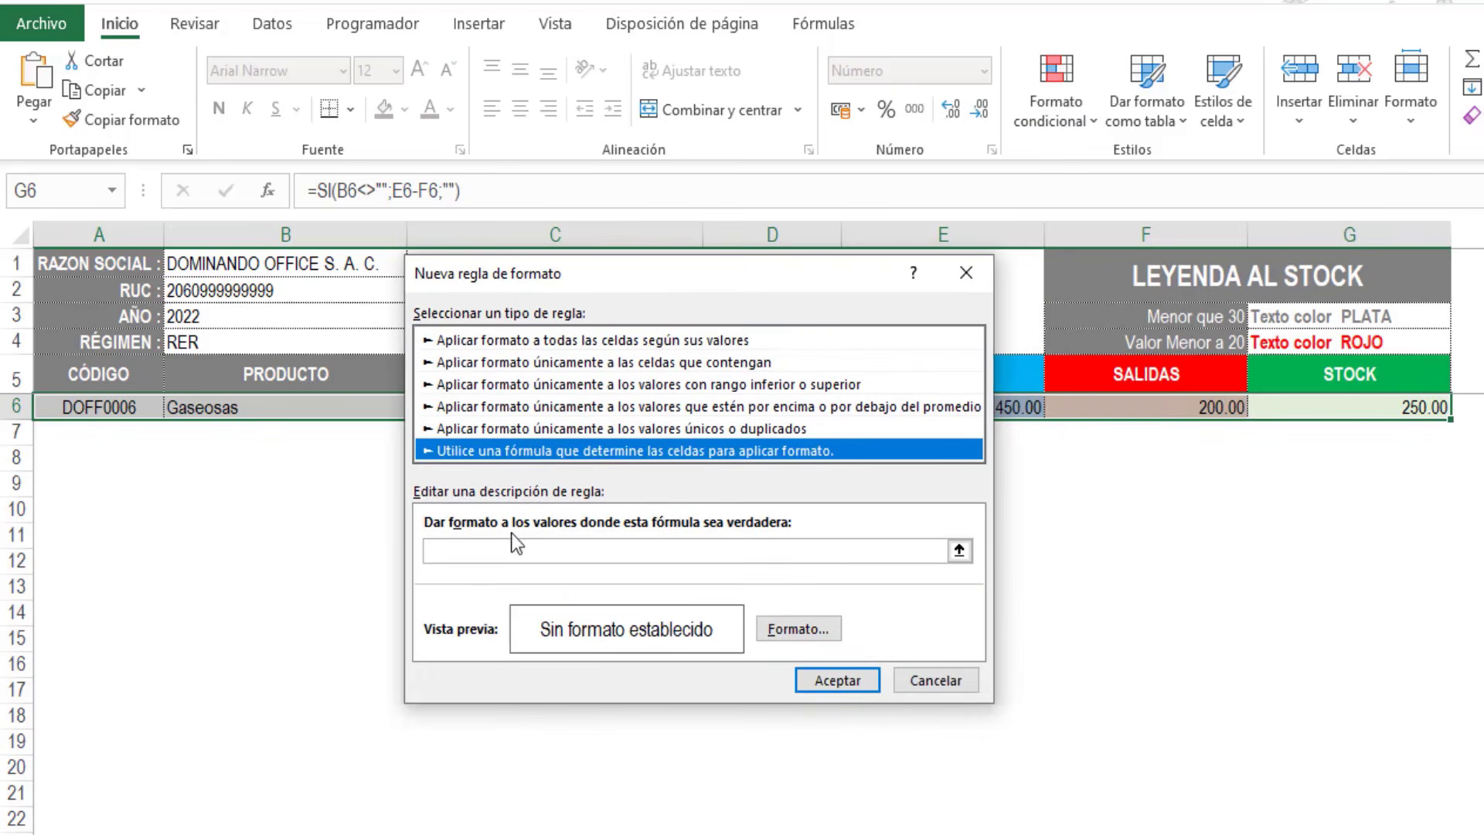
{"action": "left_click", "coordinate": [493, 552]}
{"action": "left_click", "coordinate": [1314, 407]}
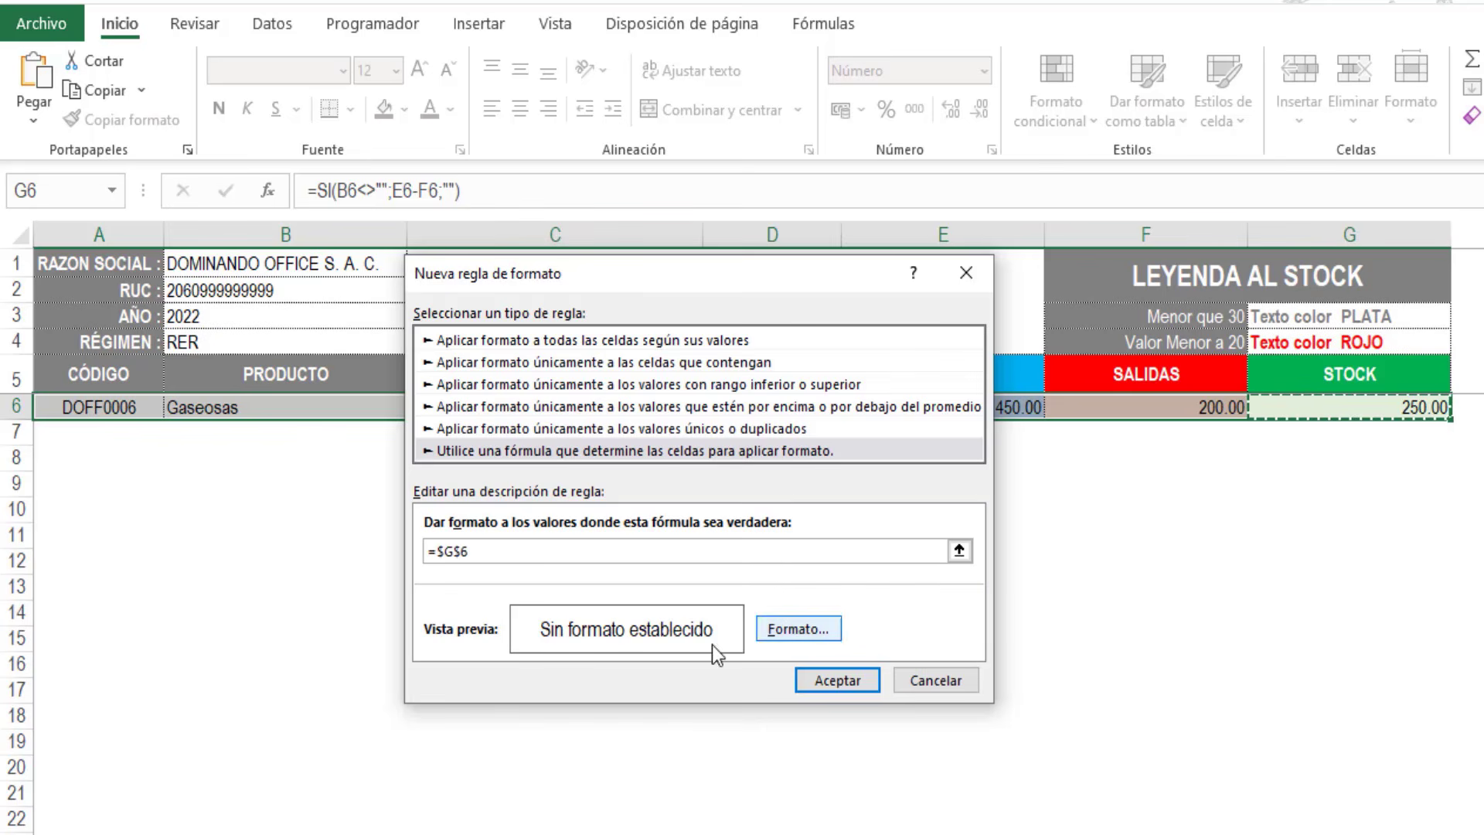
{"action": "type", "text": "<"}
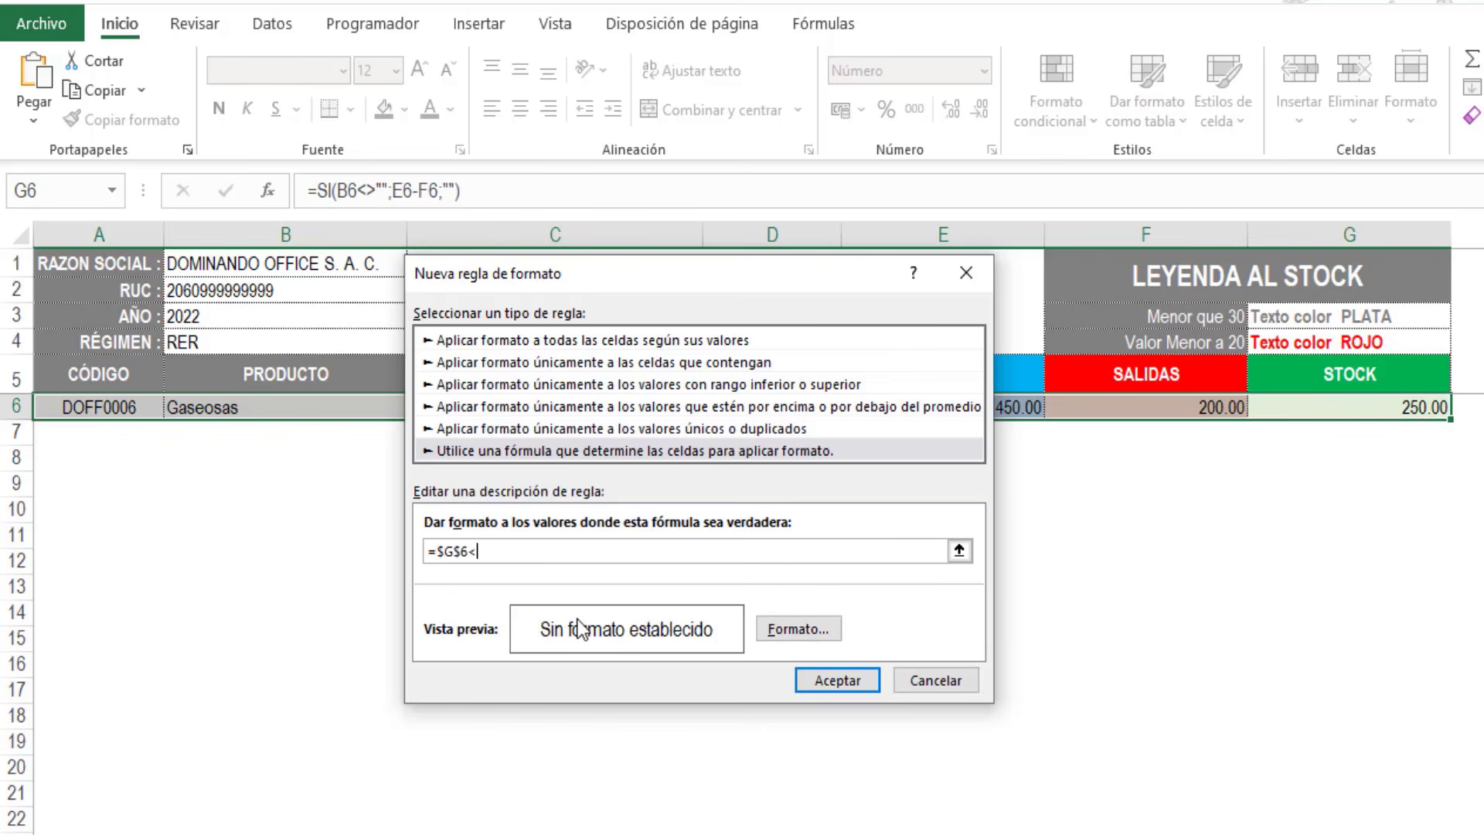
{"action": "type", "text": "=30"}
{"action": "key", "text": "Left"}
{"action": "key", "text": "Left"}
{"action": "key", "text": "Left"}
{"action": "key", "text": "Left"}
{"action": "key", "text": "Left"}
{"action": "key", "text": "BackSpace"}
Step: Give the stock-under-30 rule a dark grey font and apply it
{"action": "left_click", "coordinate": [804, 628]}
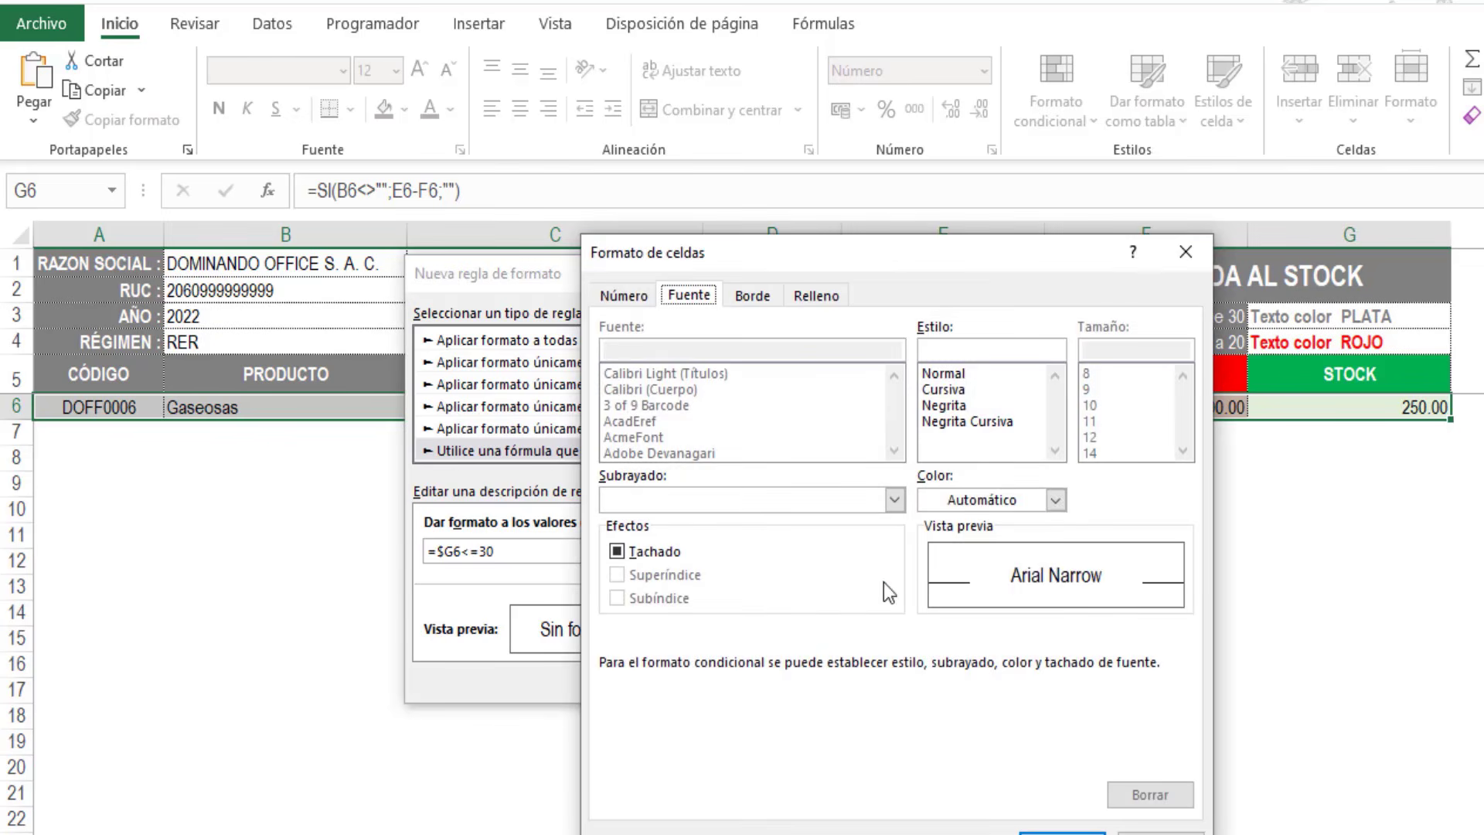
{"action": "left_click", "coordinate": [1056, 500]}
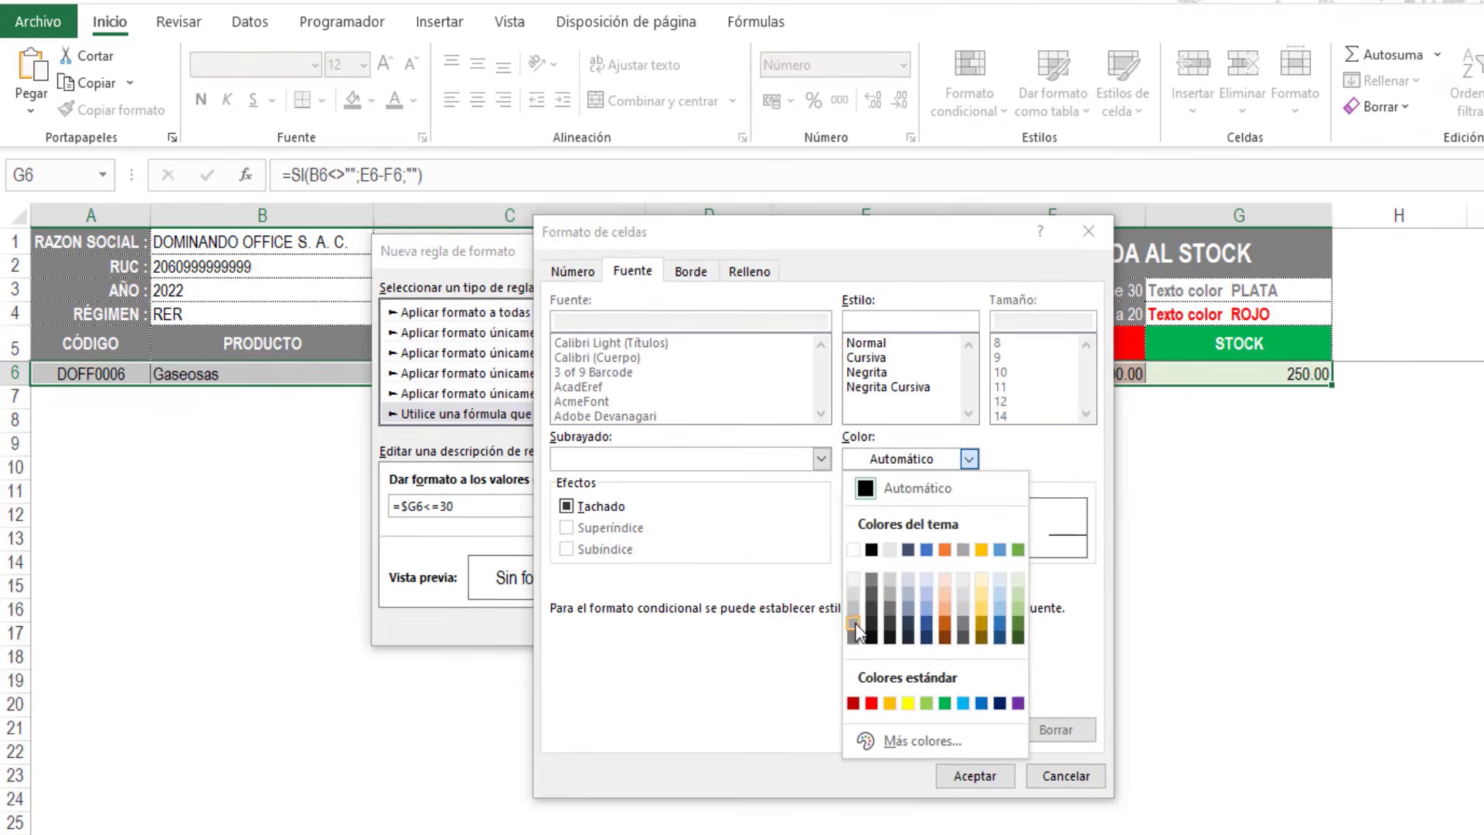
{"action": "left_click", "coordinate": [932, 680]}
{"action": "left_click", "coordinate": [968, 458]}
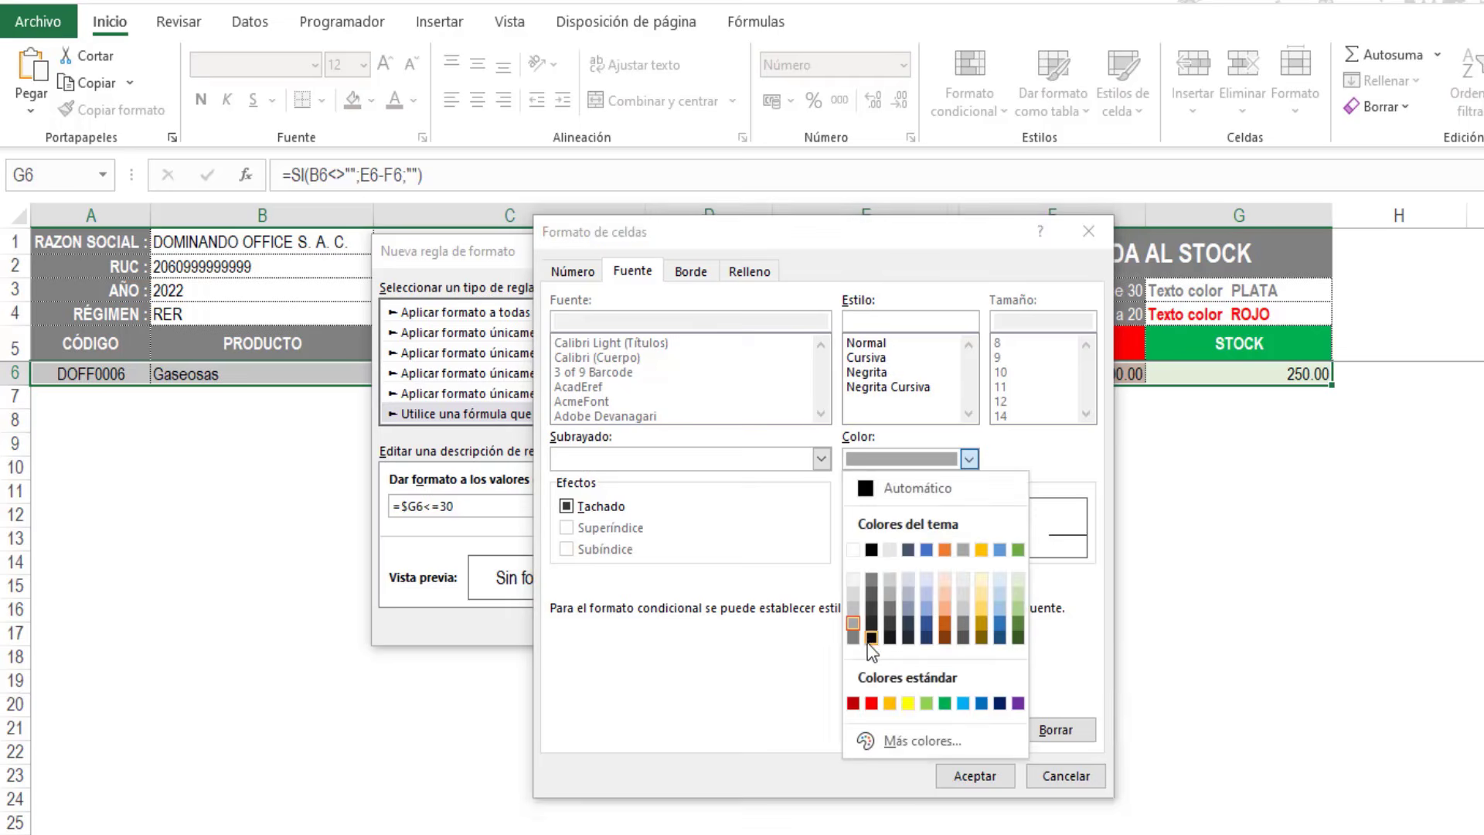
{"action": "left_click", "coordinate": [862, 645]}
{"action": "left_click", "coordinate": [959, 777]}
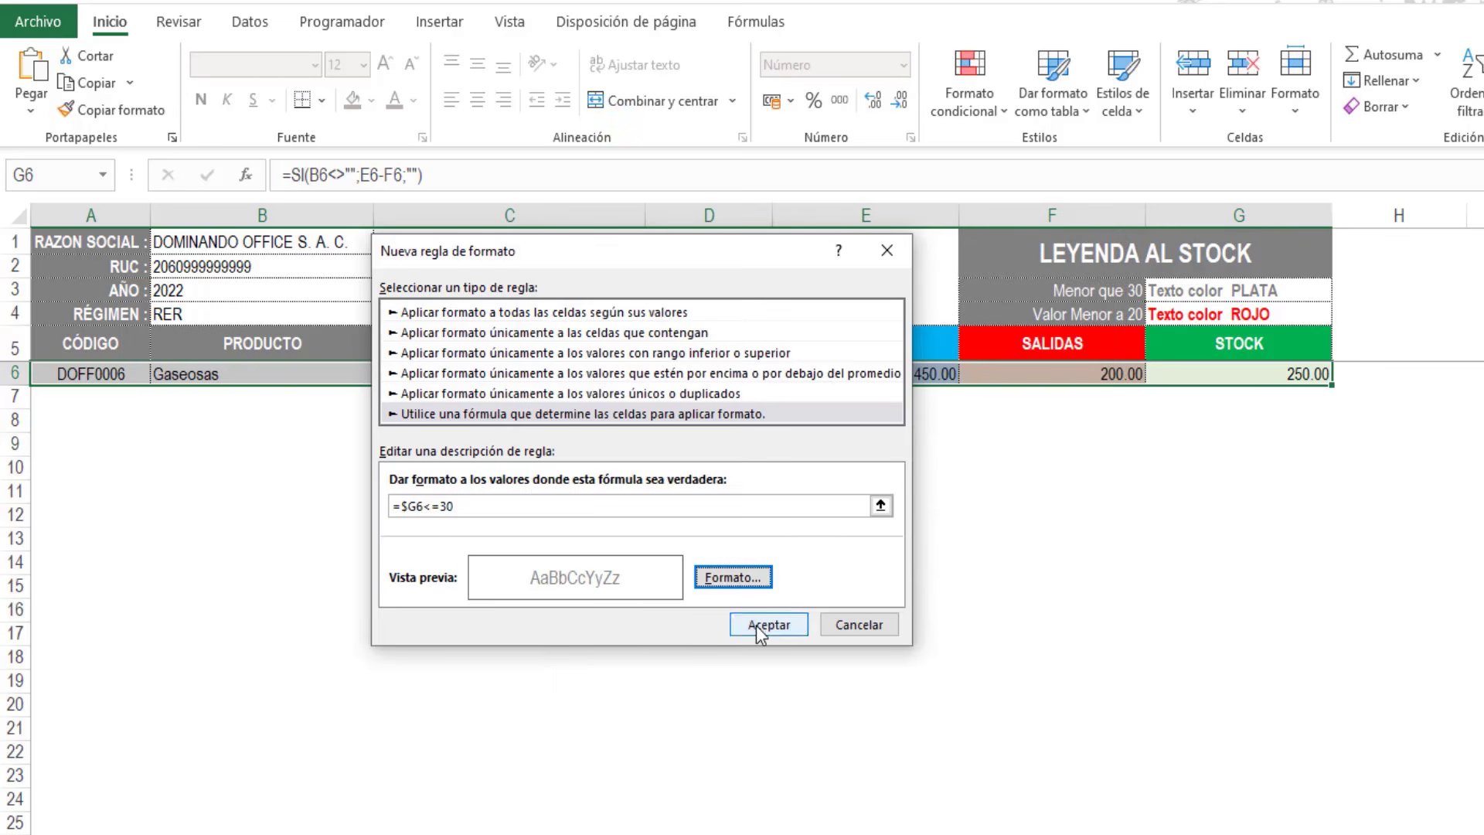
{"action": "left_click", "coordinate": [768, 629]}
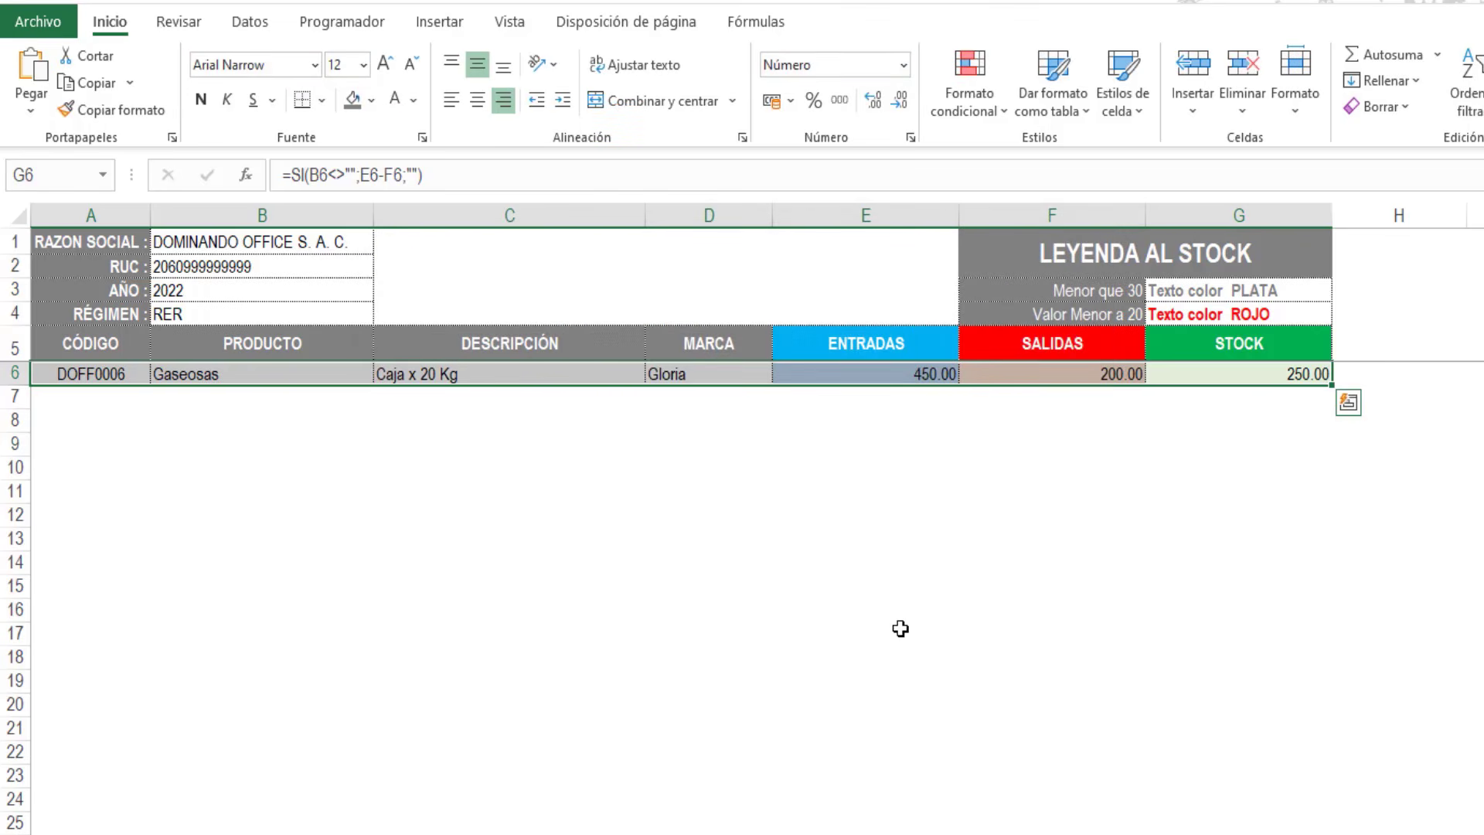
Step: Start a second formula rule with the condition =$G6<20
{"action": "left_click", "coordinate": [1003, 114]}
{"action": "left_click", "coordinate": [974, 423]}
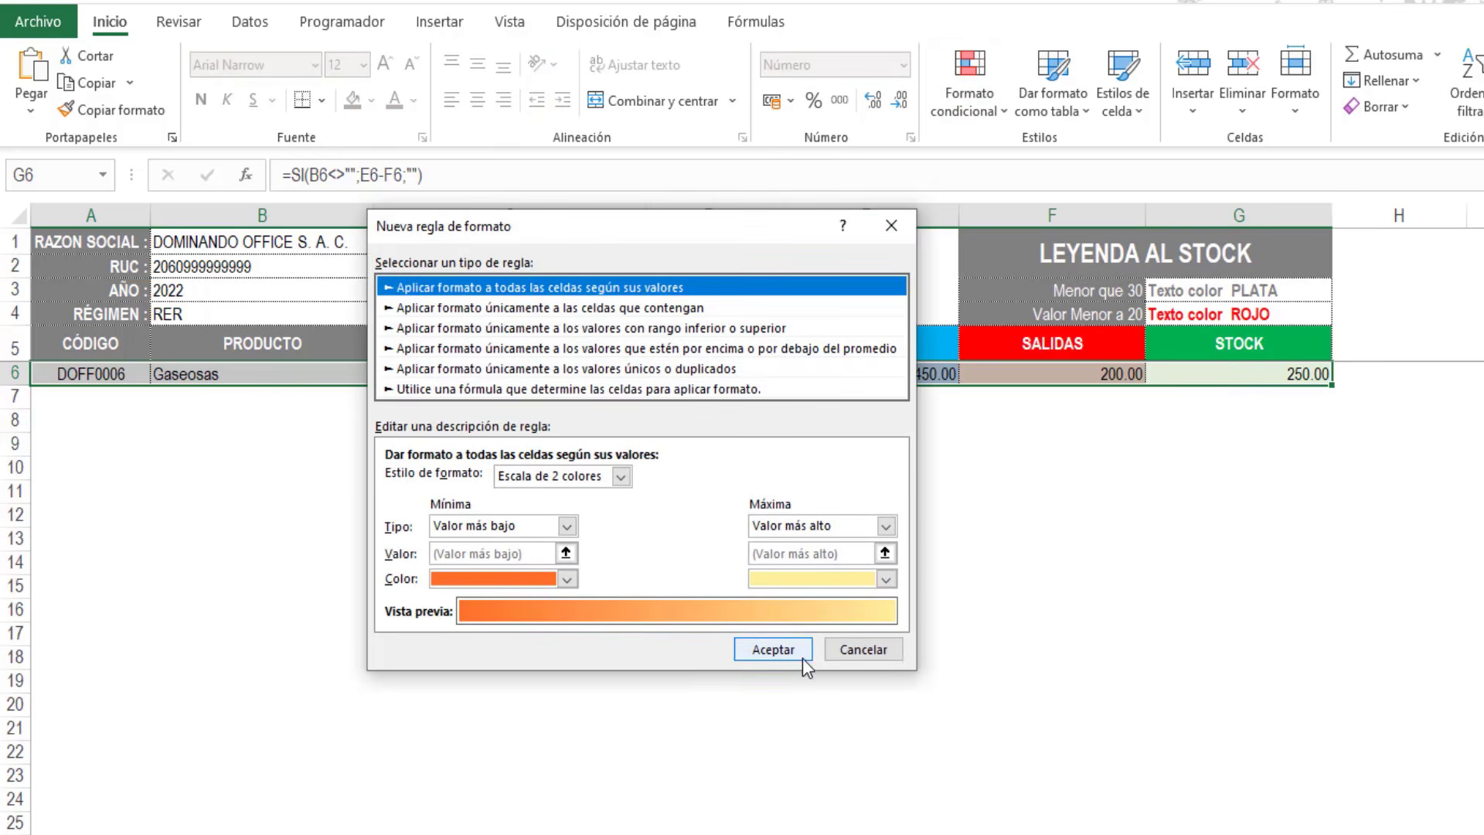
{"action": "left_click", "coordinate": [476, 387]}
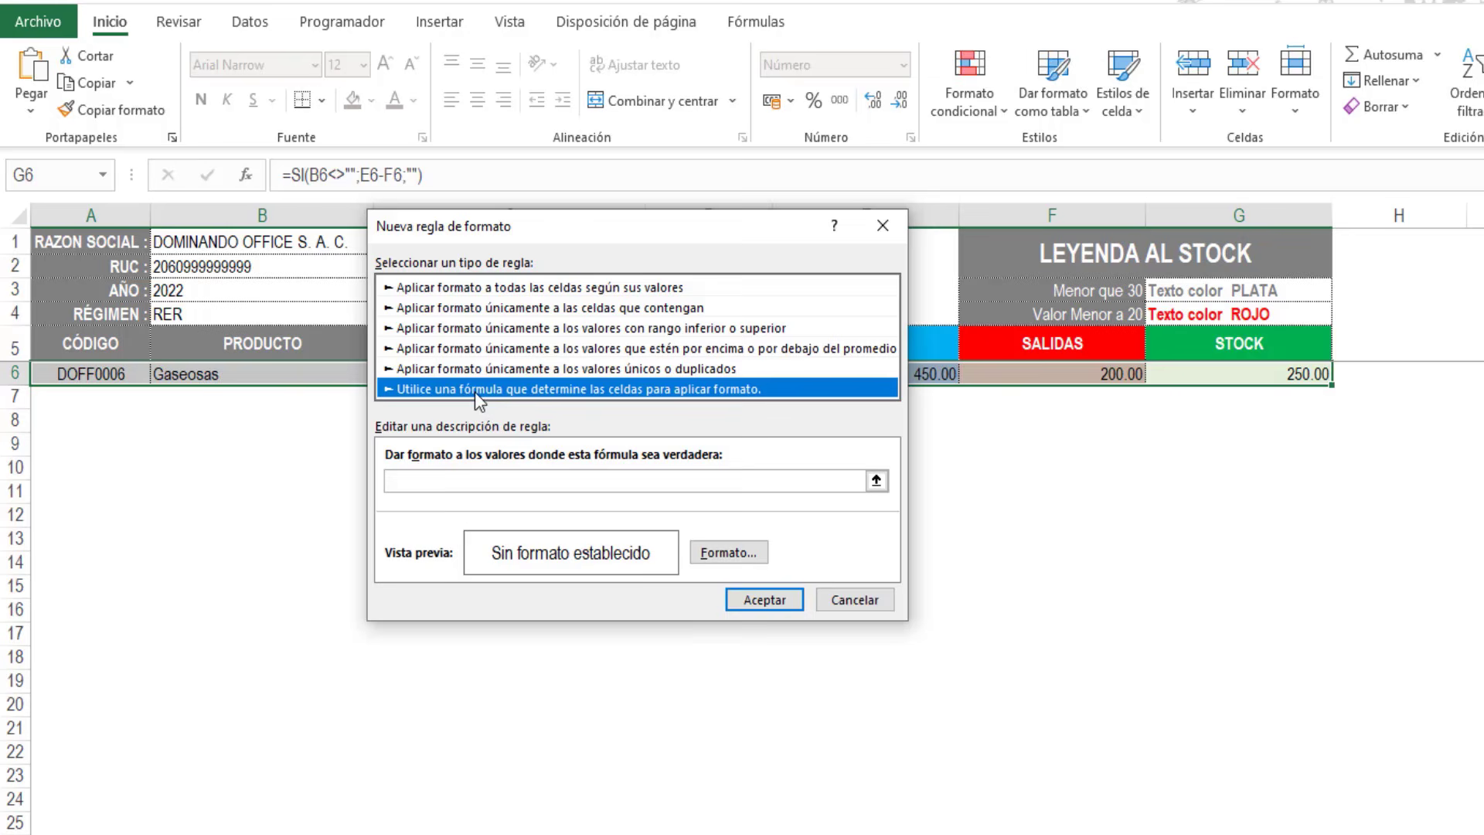
{"action": "left_click", "coordinate": [445, 476]}
{"action": "left_click", "coordinate": [1252, 373]}
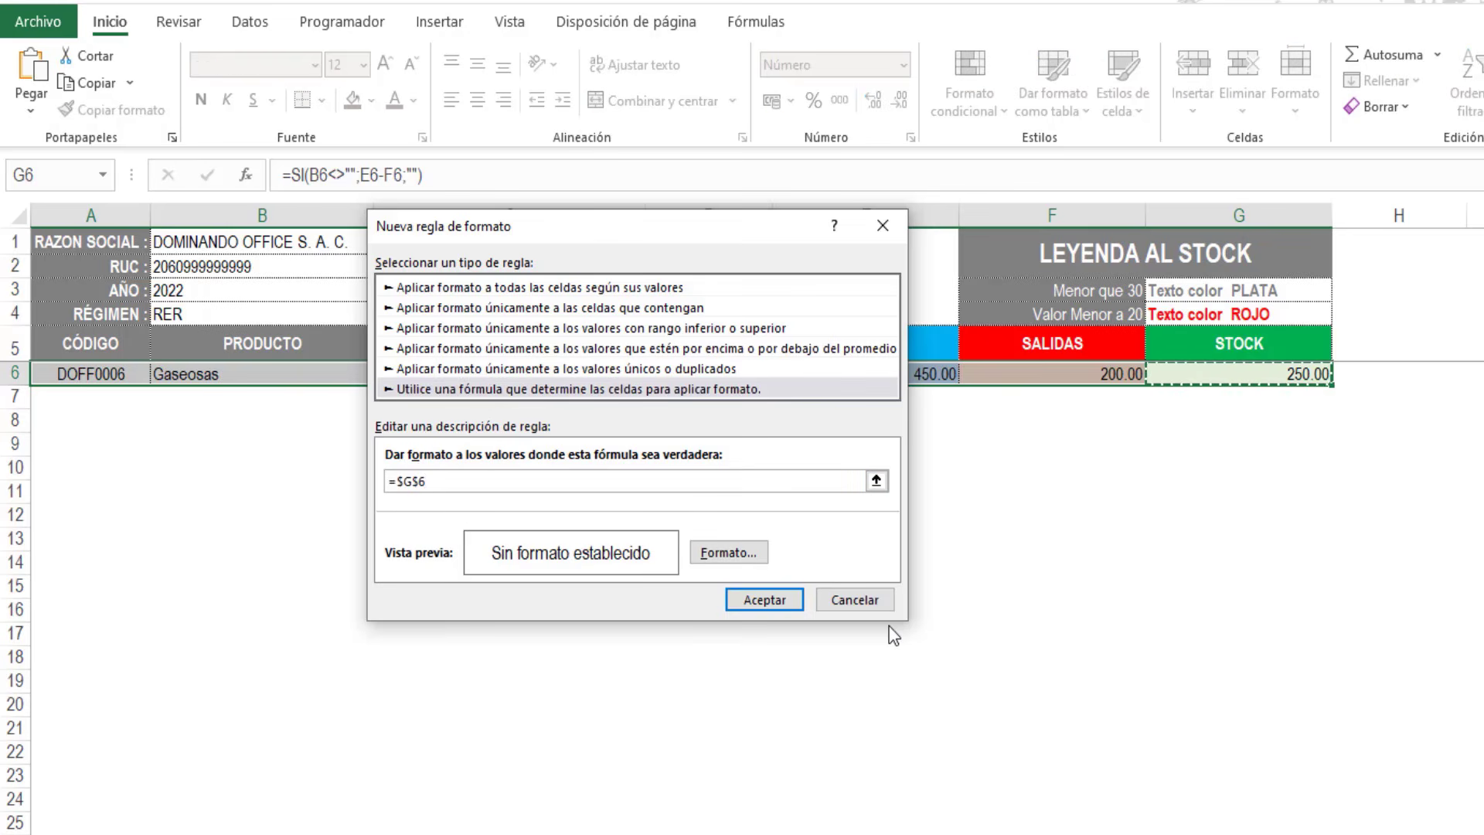
{"action": "type", "text": "<20"}
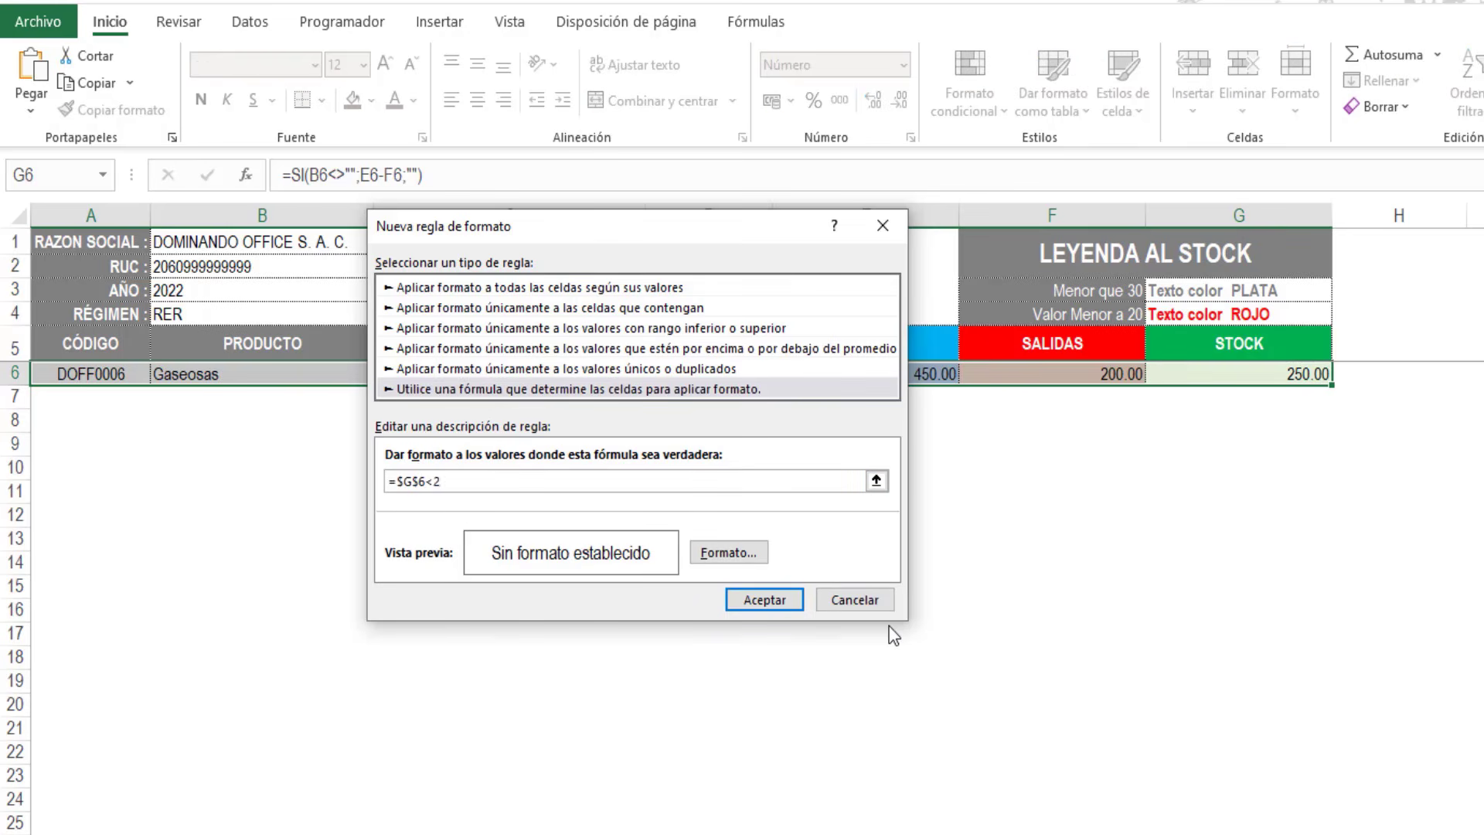
{"action": "left_click", "coordinate": [424, 480]}
{"action": "key", "text": "BackSpace"}
Step: Format the <20 rule with a red font and save it
{"action": "left_click", "coordinate": [728, 553]}
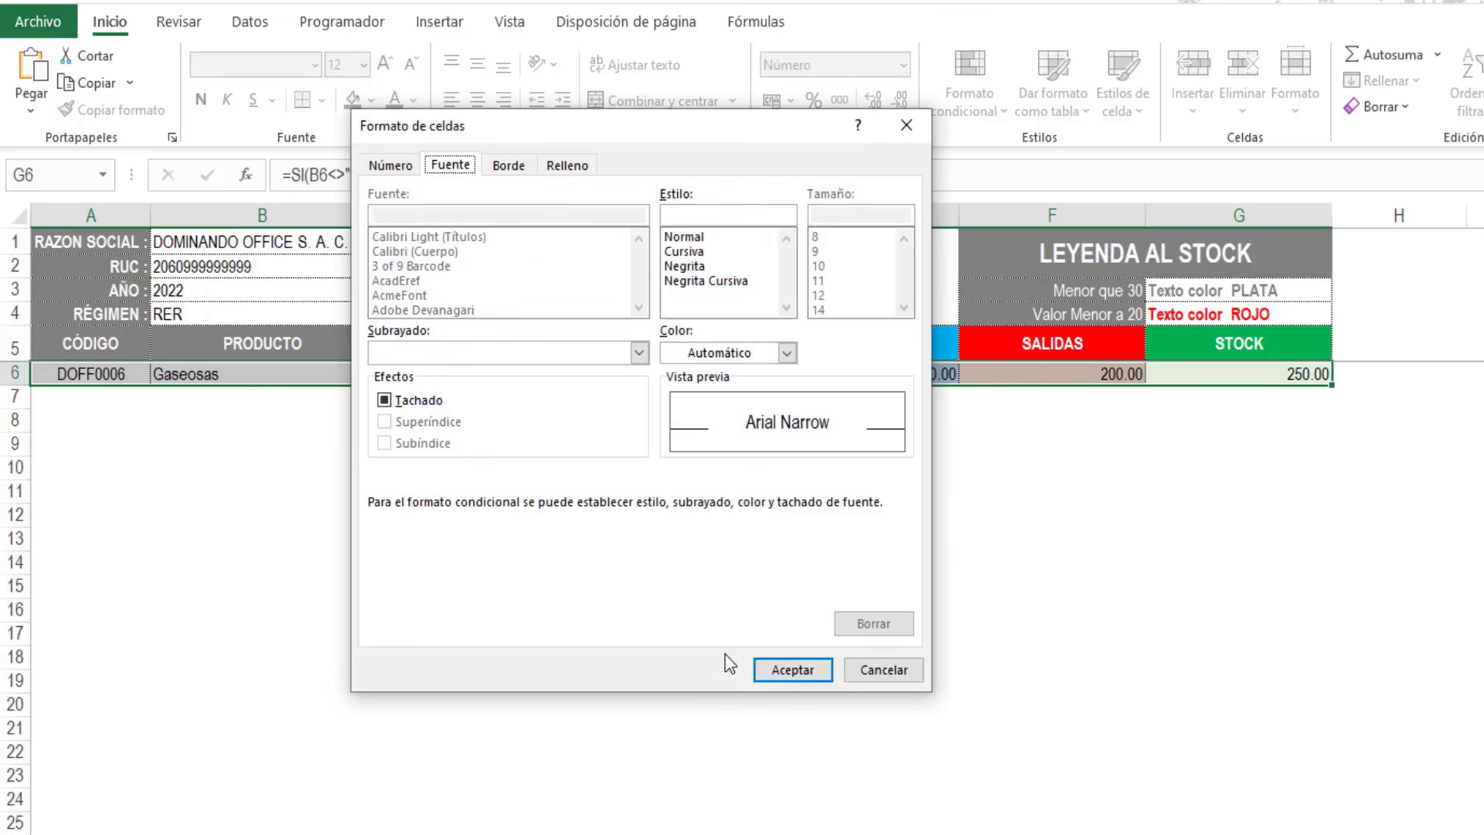
{"action": "left_click", "coordinate": [786, 353]}
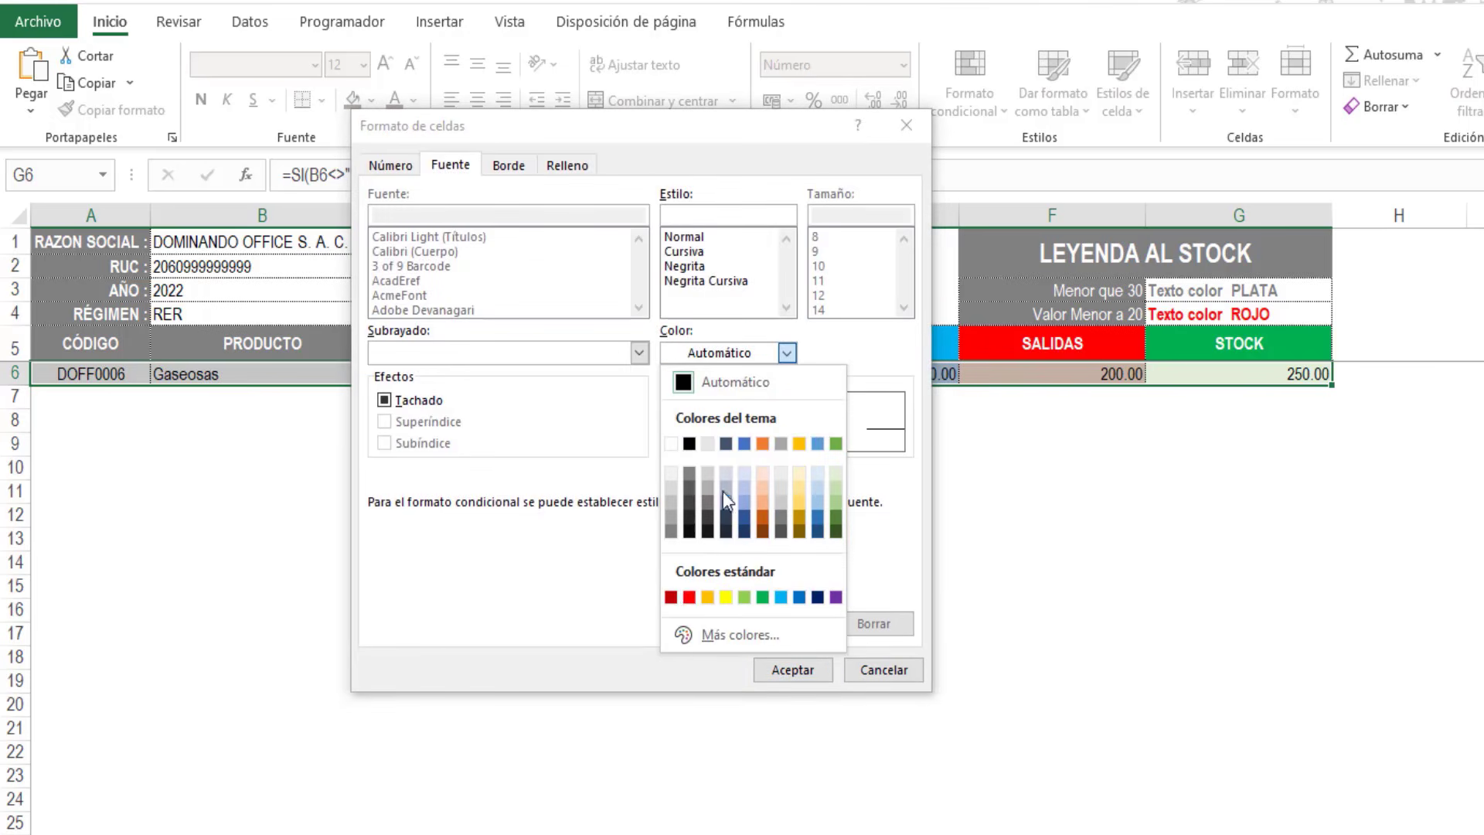
{"action": "left_click", "coordinate": [688, 597]}
{"action": "left_click", "coordinate": [781, 671]}
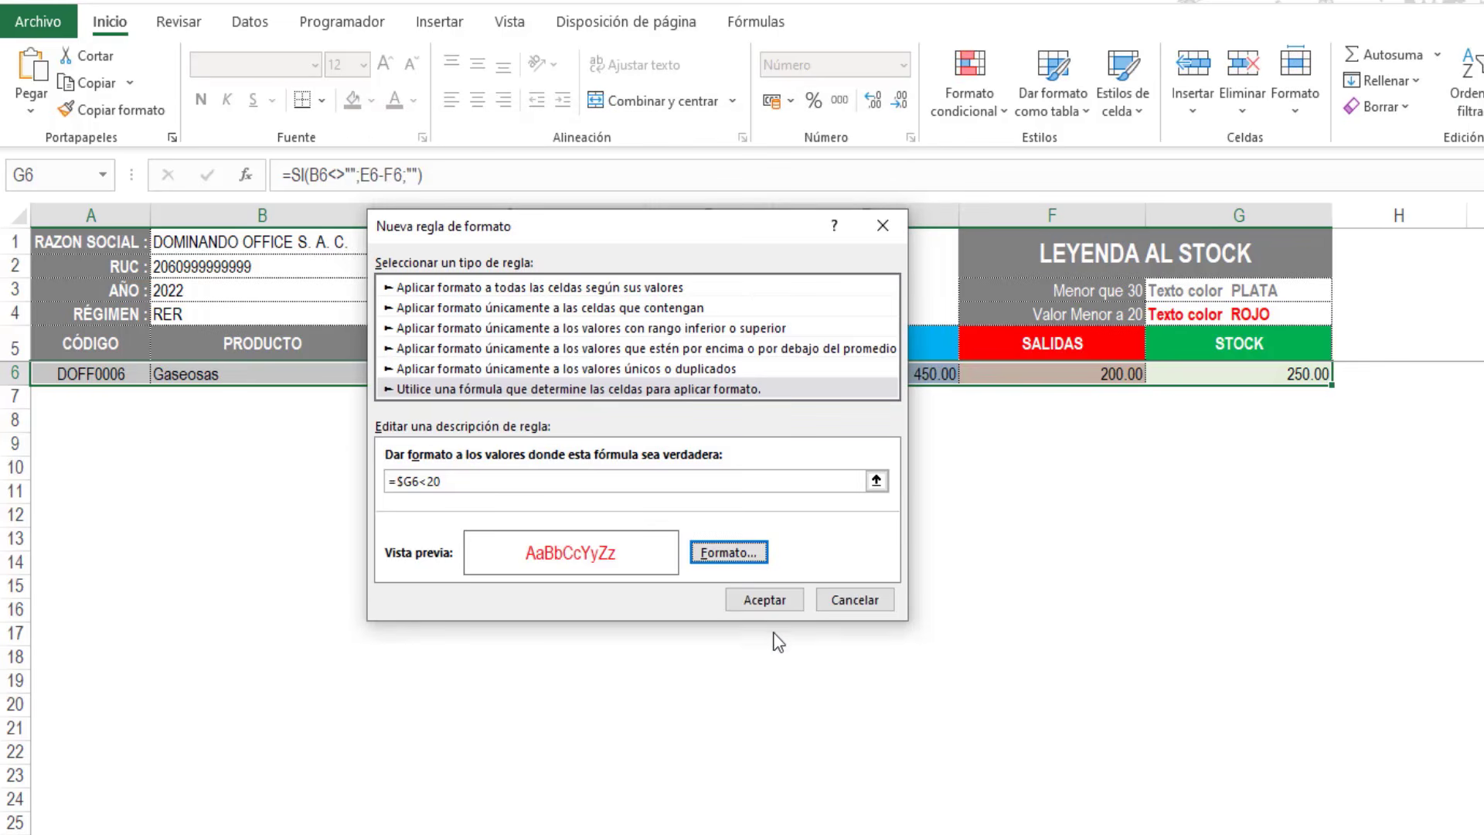
{"action": "left_click", "coordinate": [763, 600]}
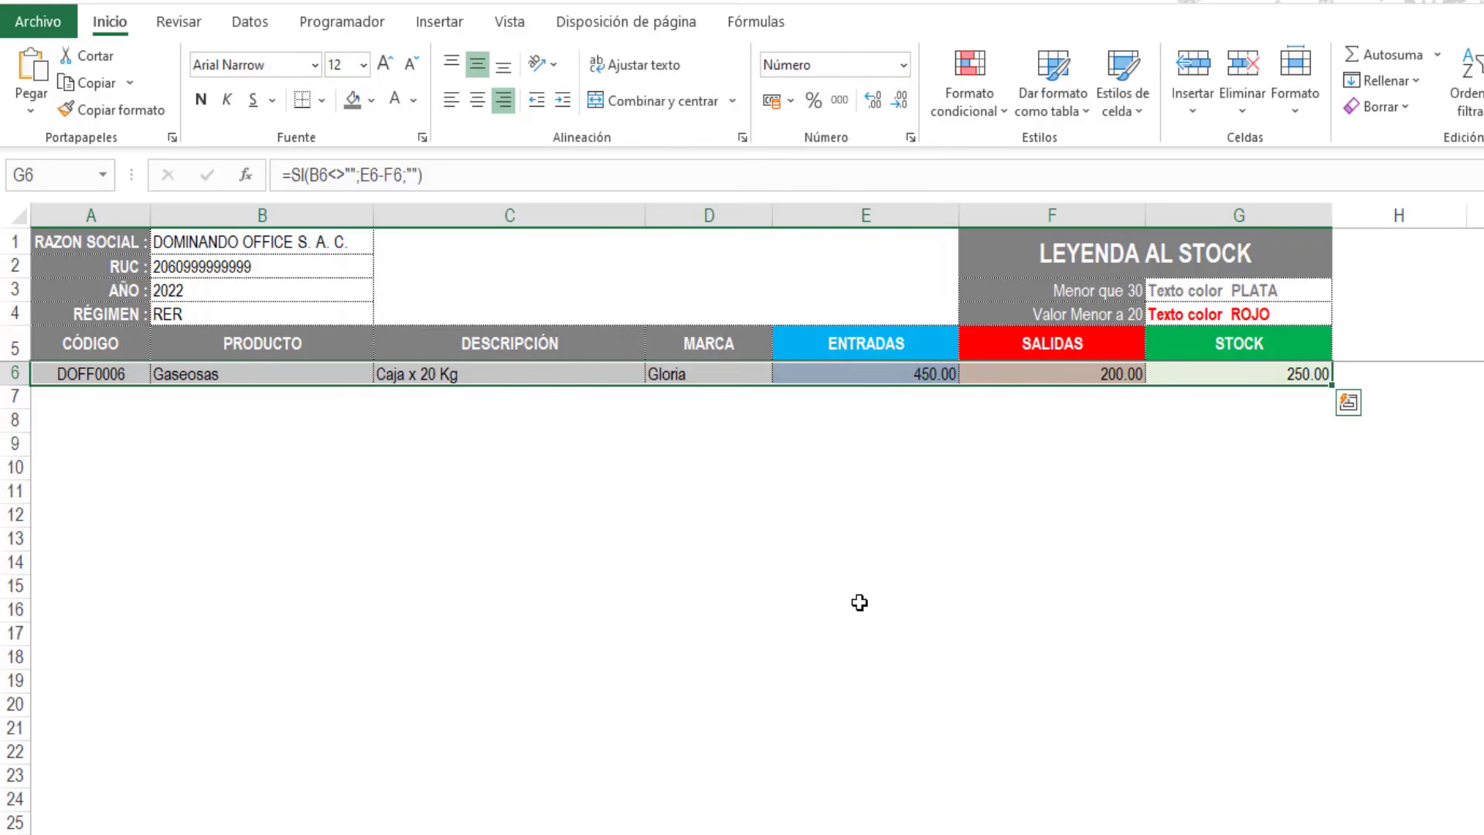
Step: Record a 225 Gaseosas exit with today's date in SALIDAS row 12, then check STOCK
{"action": "left_click", "coordinate": [859, 602]}
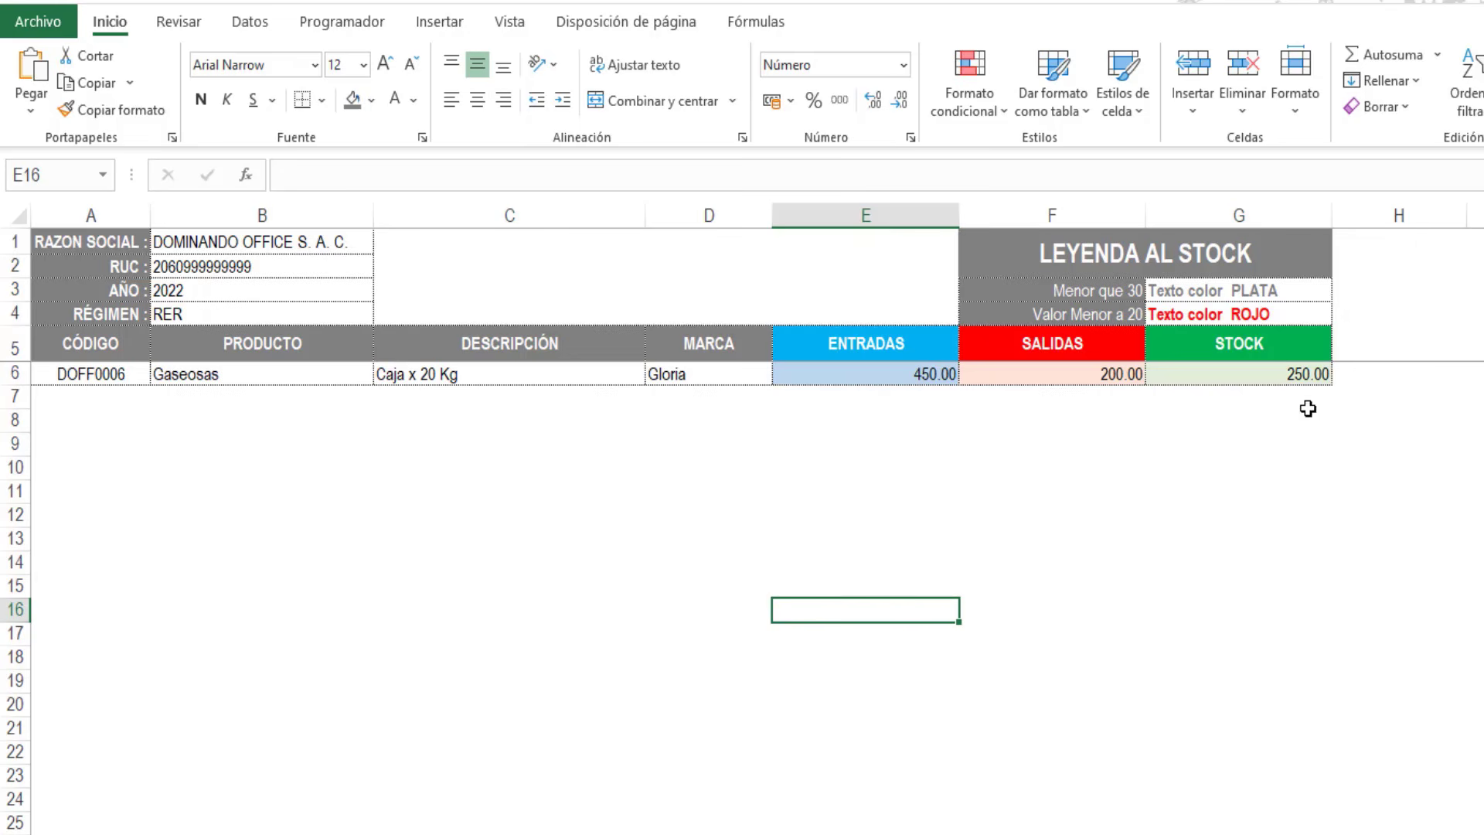
{"action": "left_click", "coordinate": [1306, 380]}
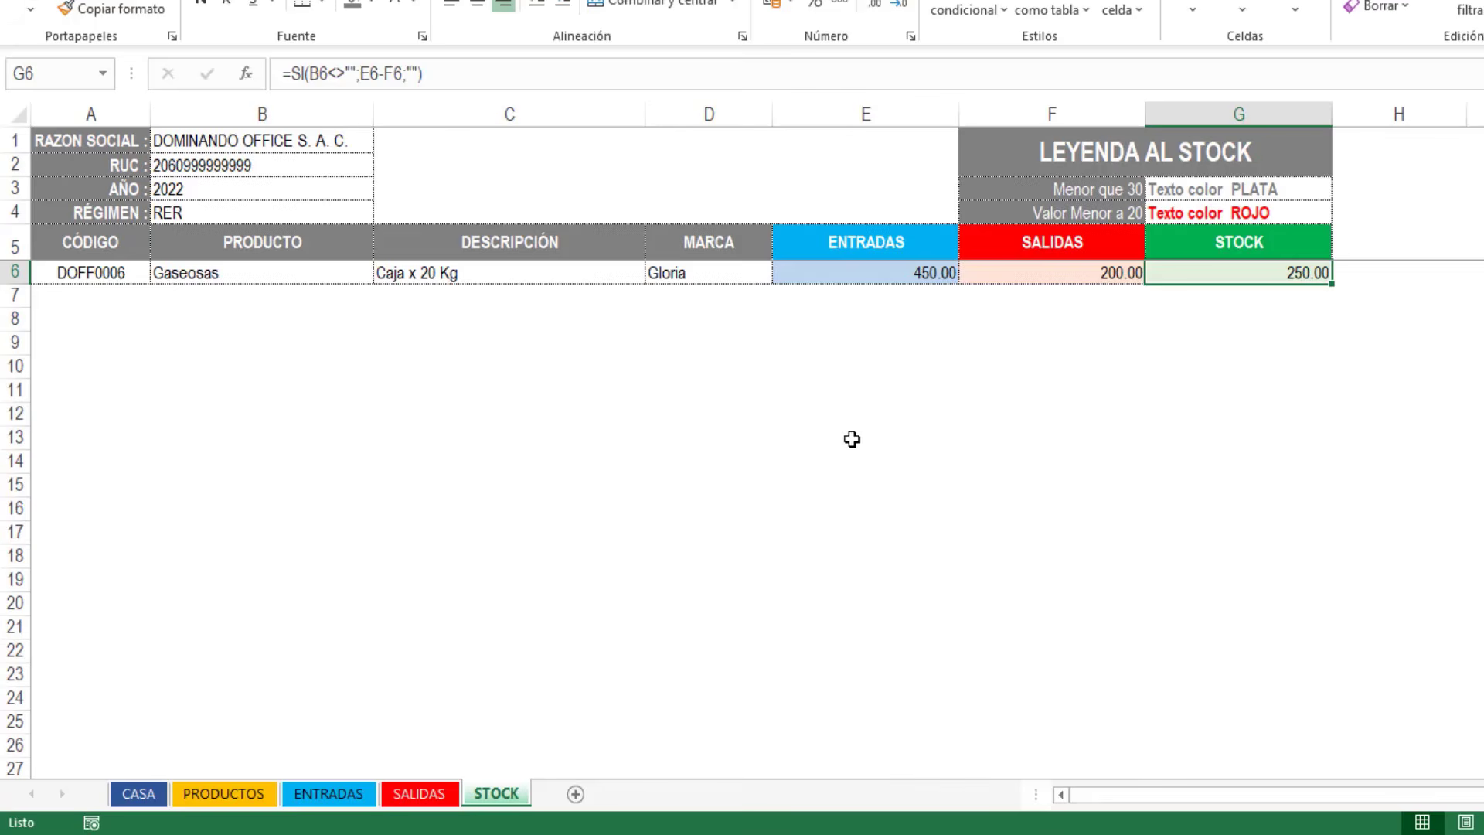
{"action": "left_click", "coordinate": [418, 794]}
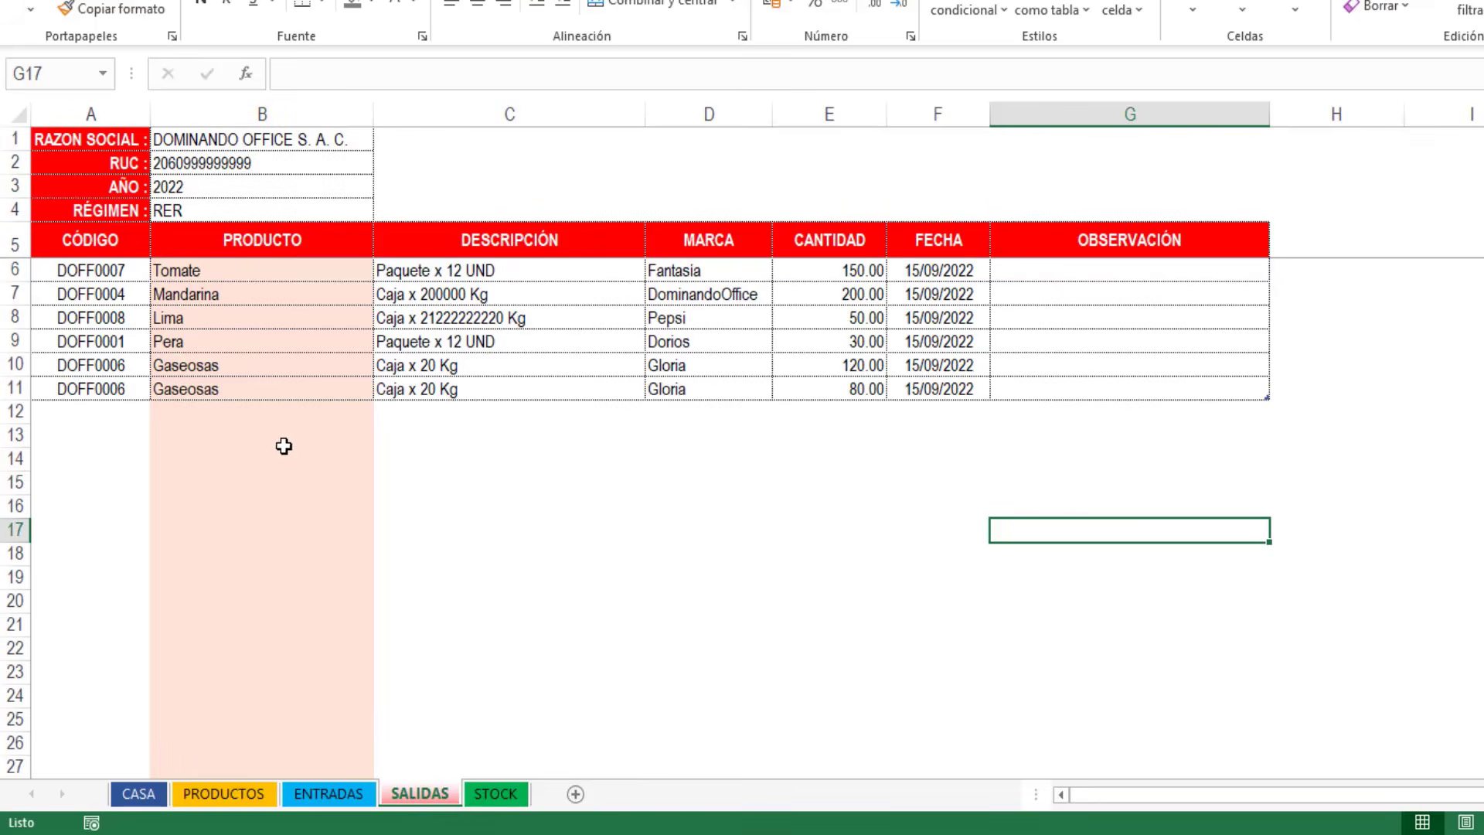
{"action": "left_click", "coordinate": [268, 412]}
{"action": "left_click", "coordinate": [384, 415]}
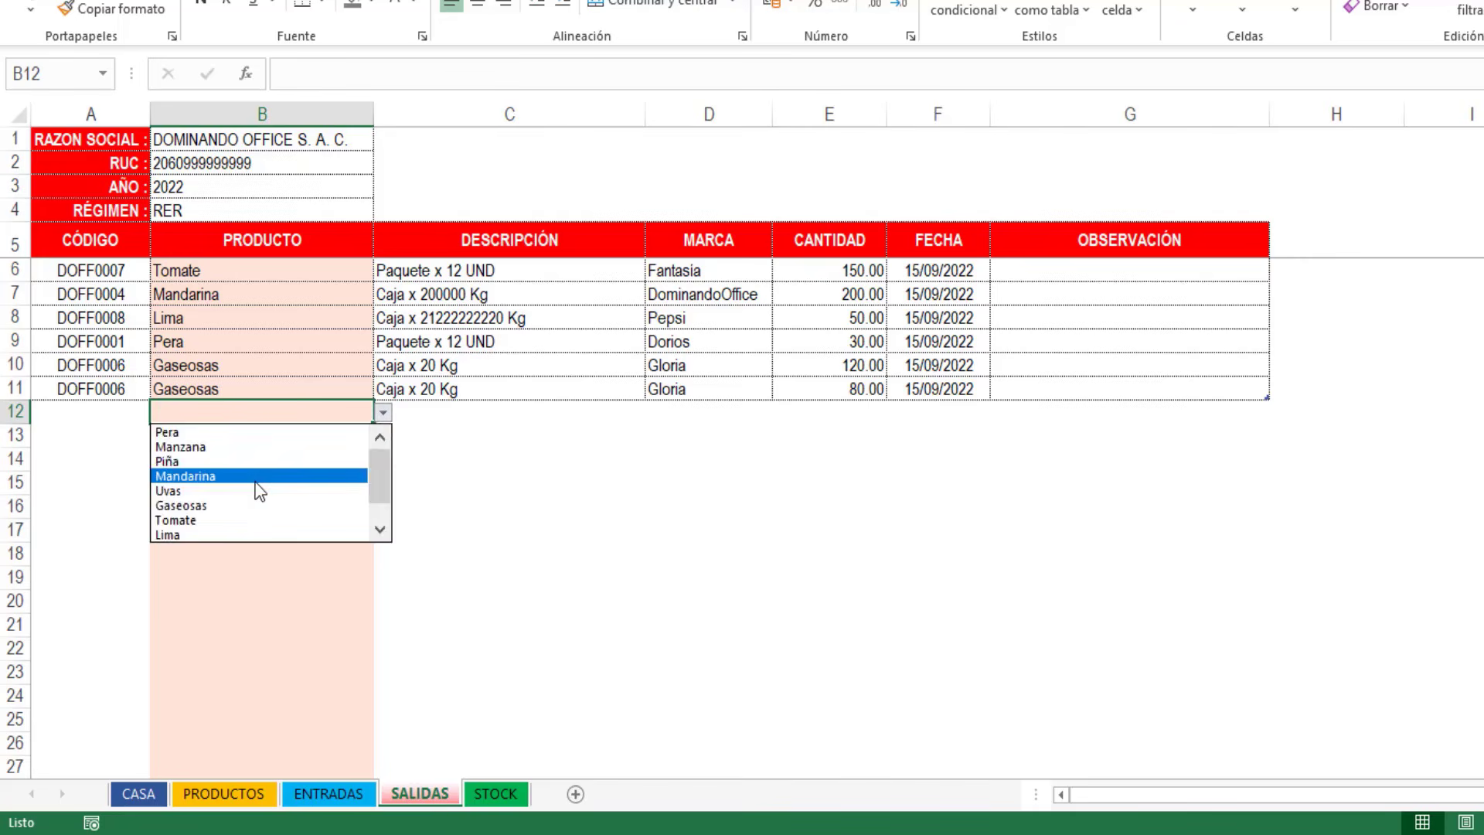
{"action": "left_click", "coordinate": [209, 502]}
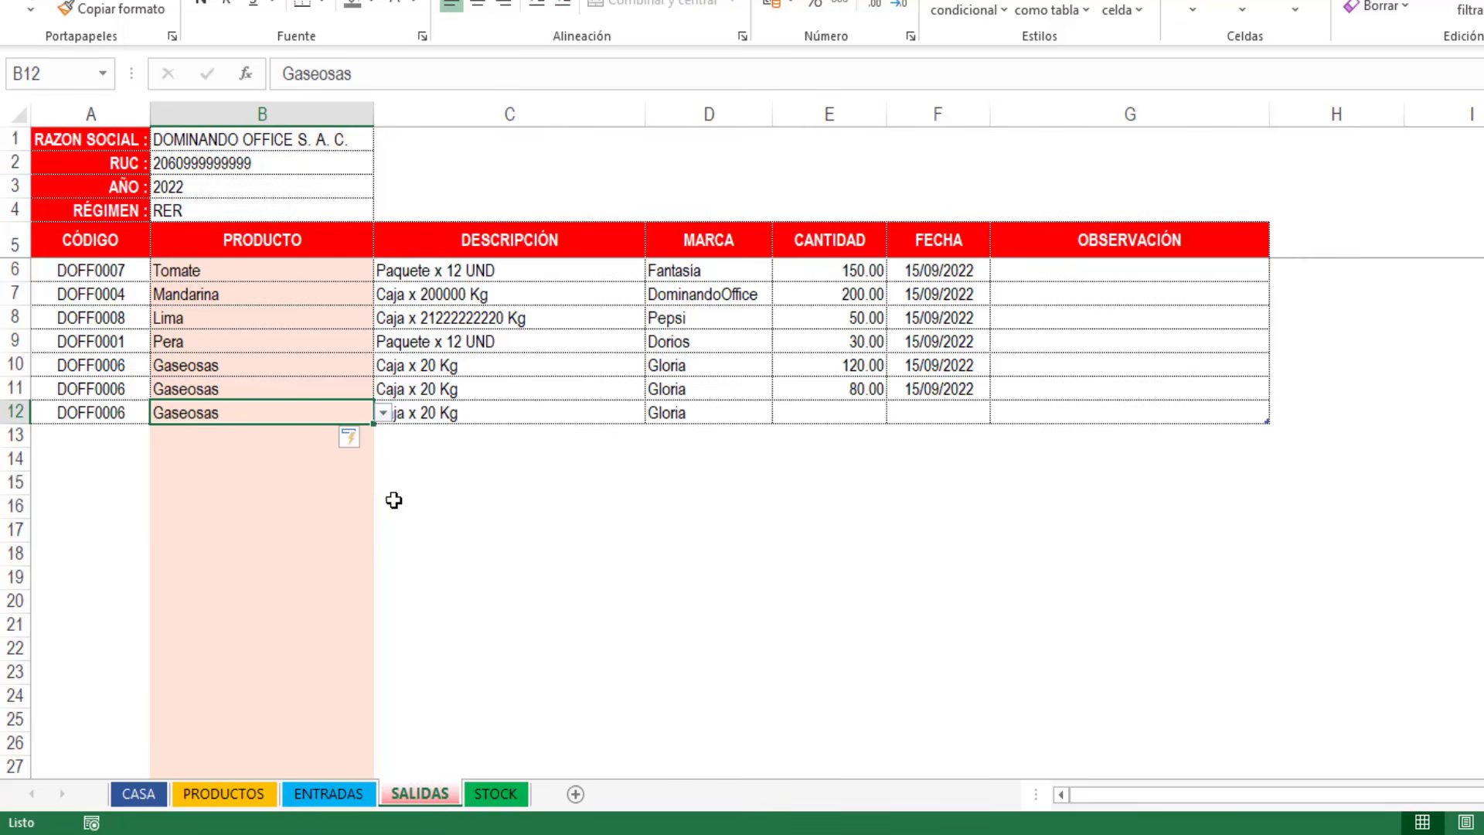
{"action": "left_click", "coordinate": [855, 418]}
{"action": "type", "text": "225"}
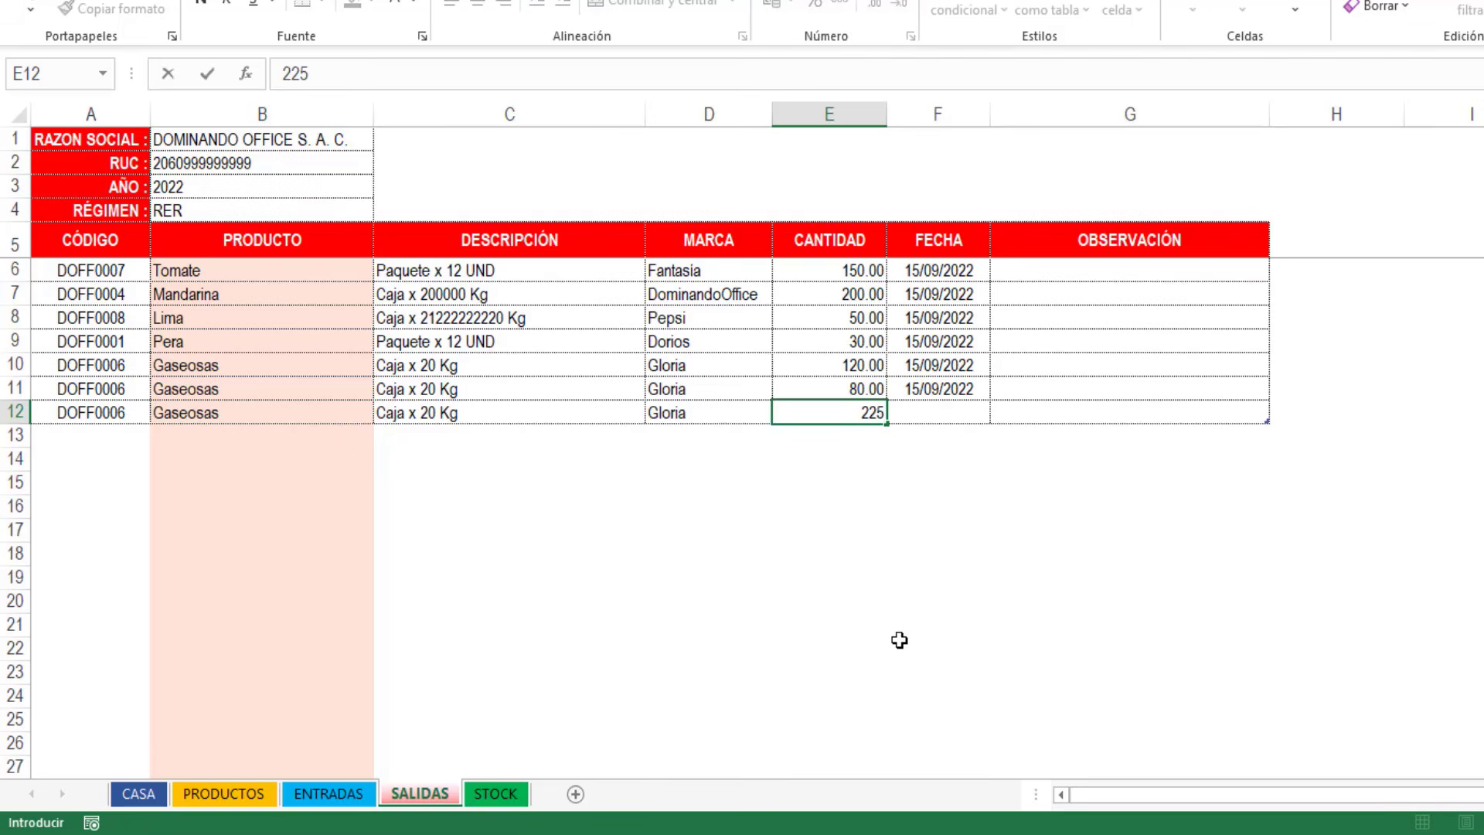
{"action": "key", "text": "Tab"}
{"action": "key", "text": "ctrl+;"}
{"action": "key", "text": "Return"}
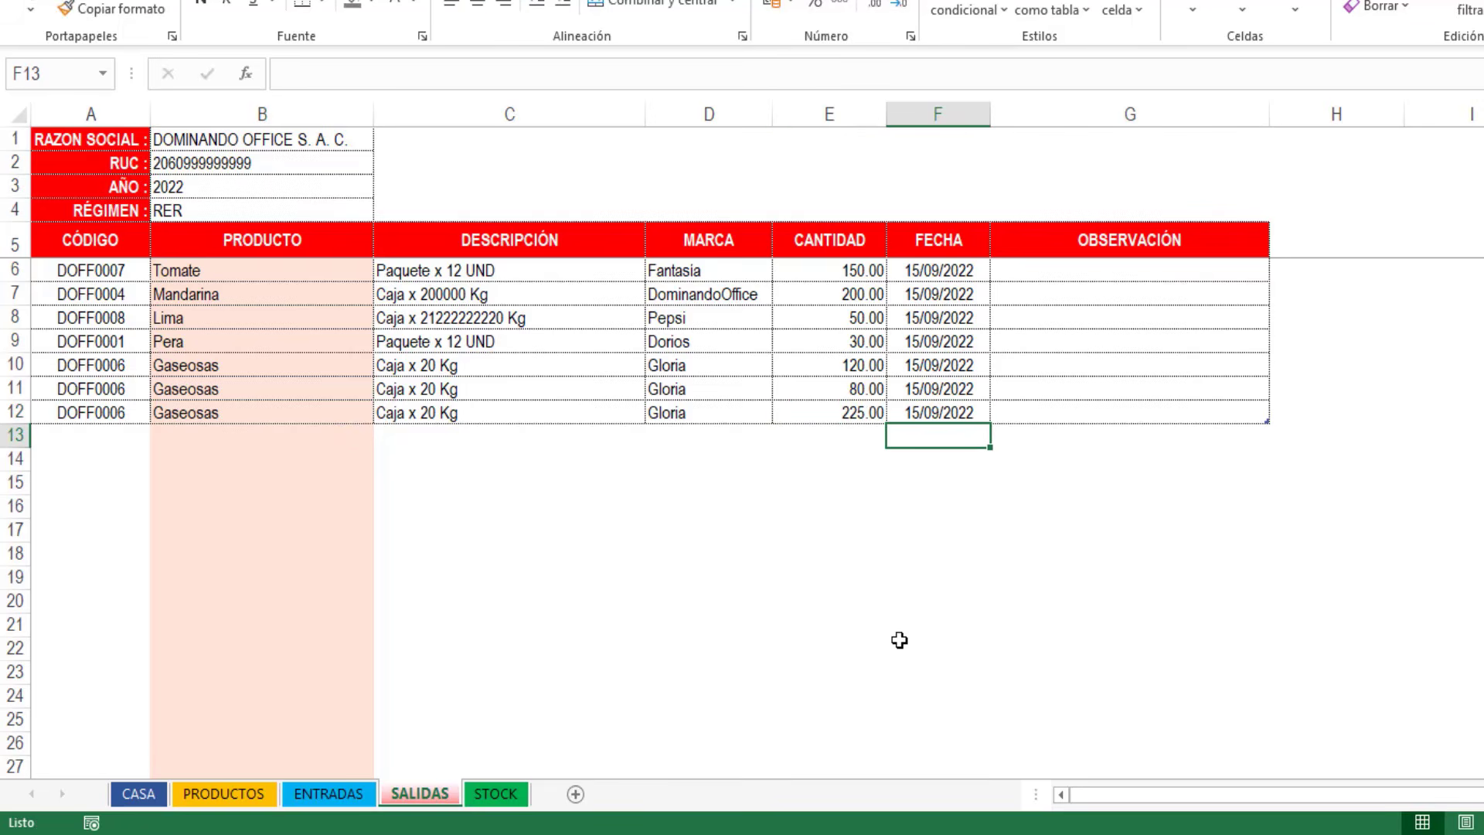
{"action": "left_click", "coordinate": [498, 795]}
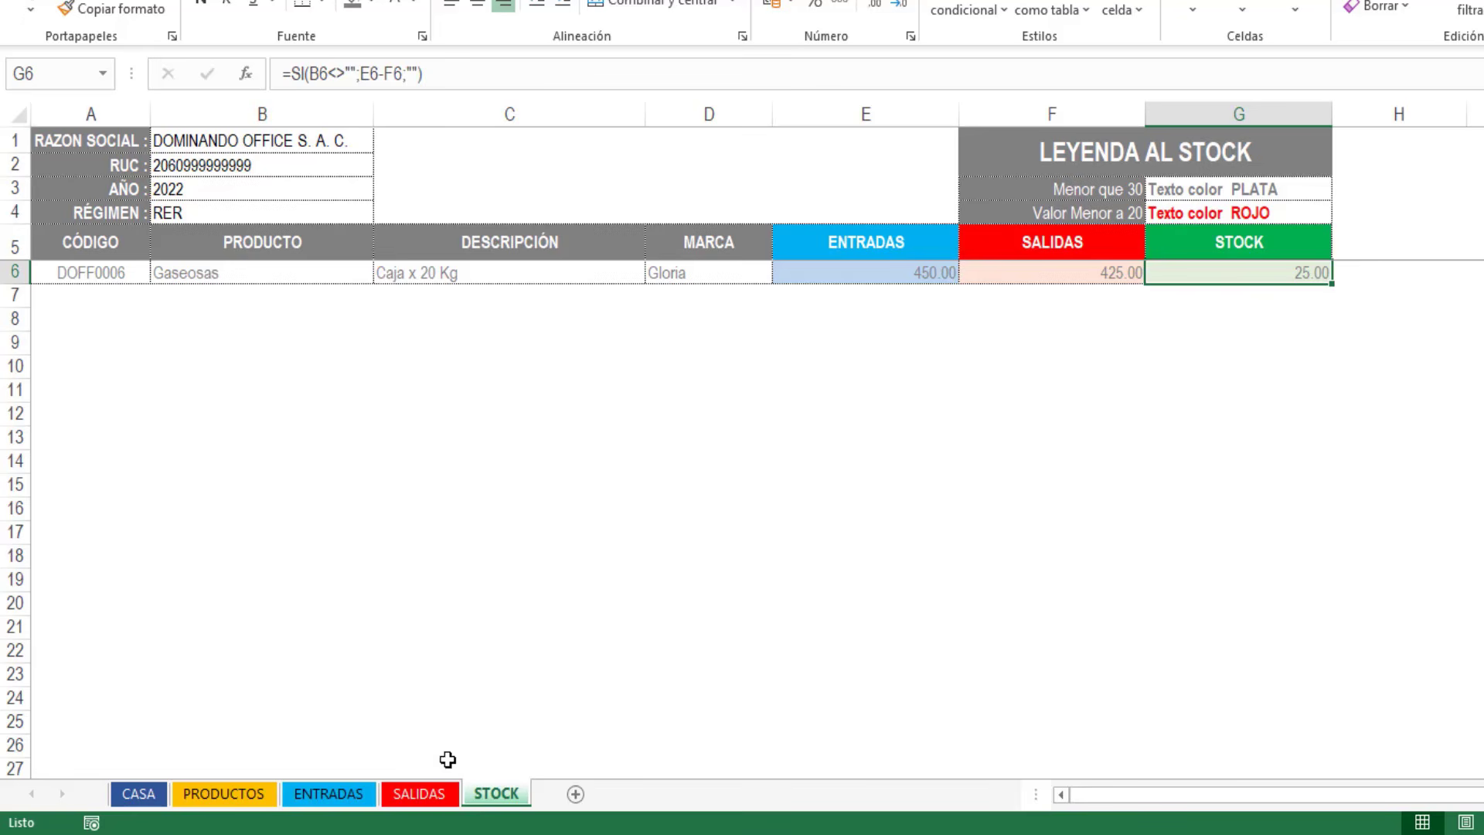
Step: Log a 10-unit Gaseosas exit with today's date in SALIDAS row 13, then check STOCK
{"action": "left_click", "coordinate": [425, 794]}
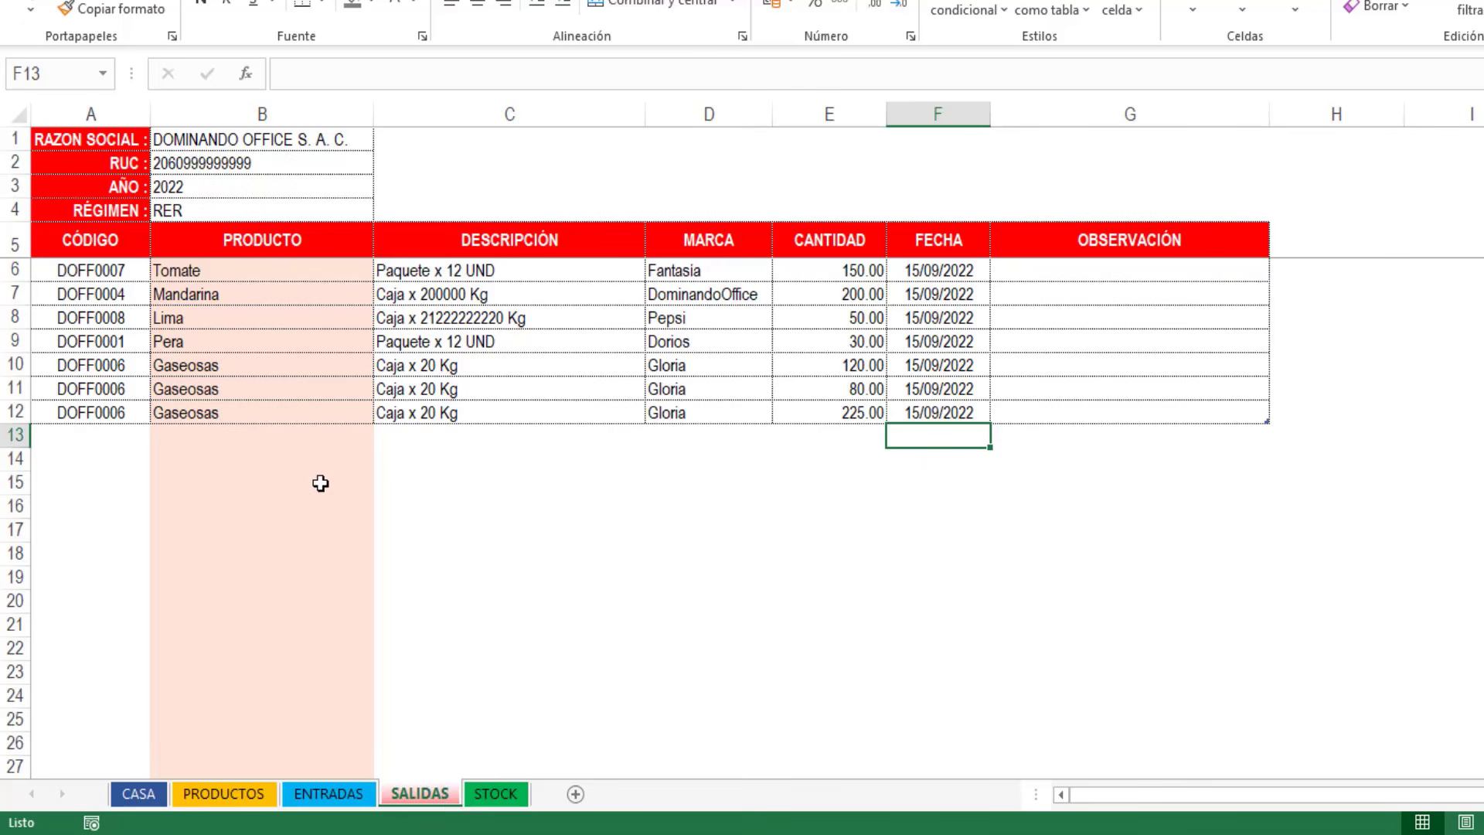
{"action": "left_click", "coordinate": [261, 435]}
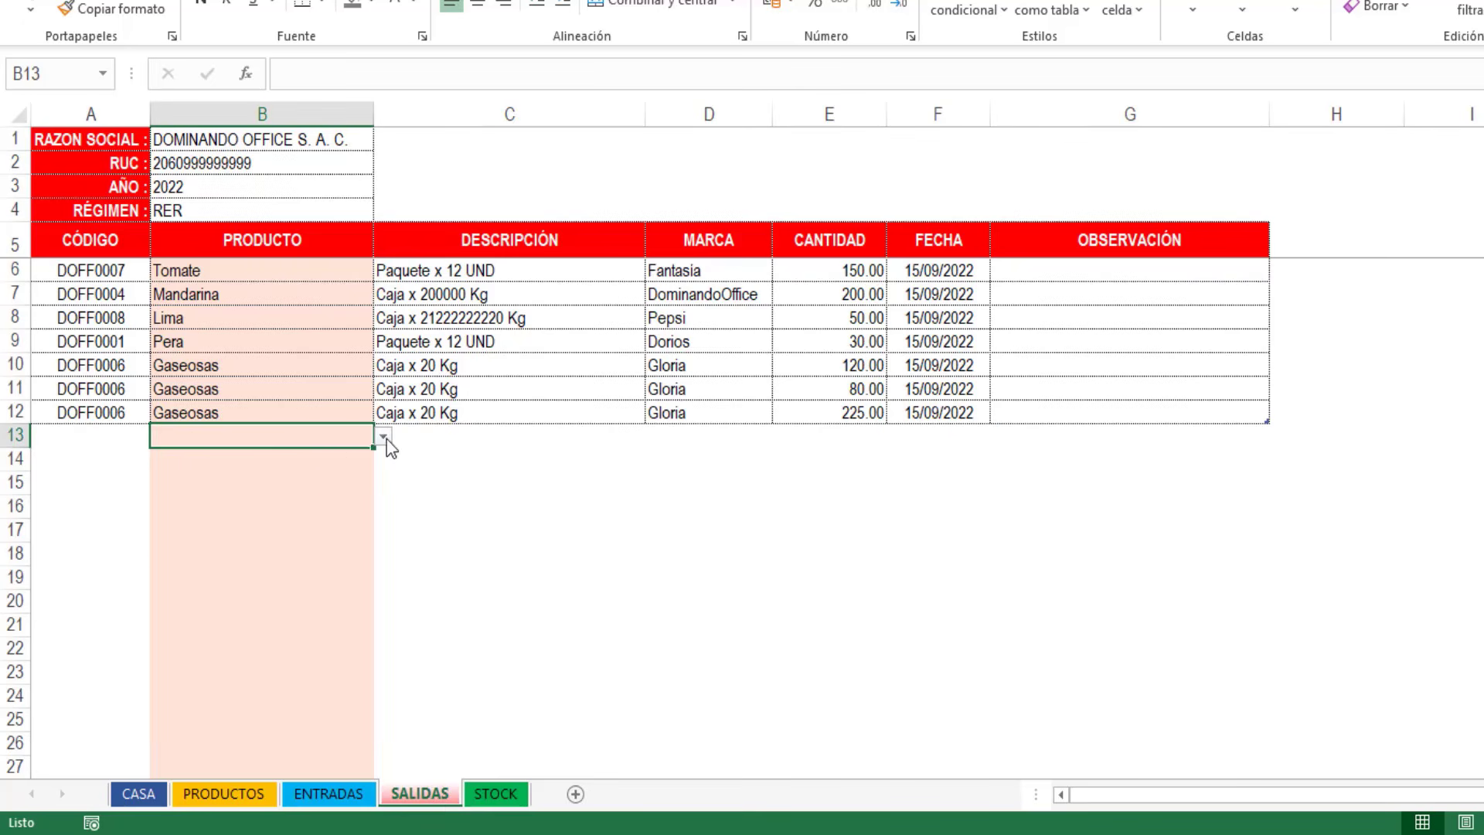
{"action": "left_click", "coordinate": [384, 437]}
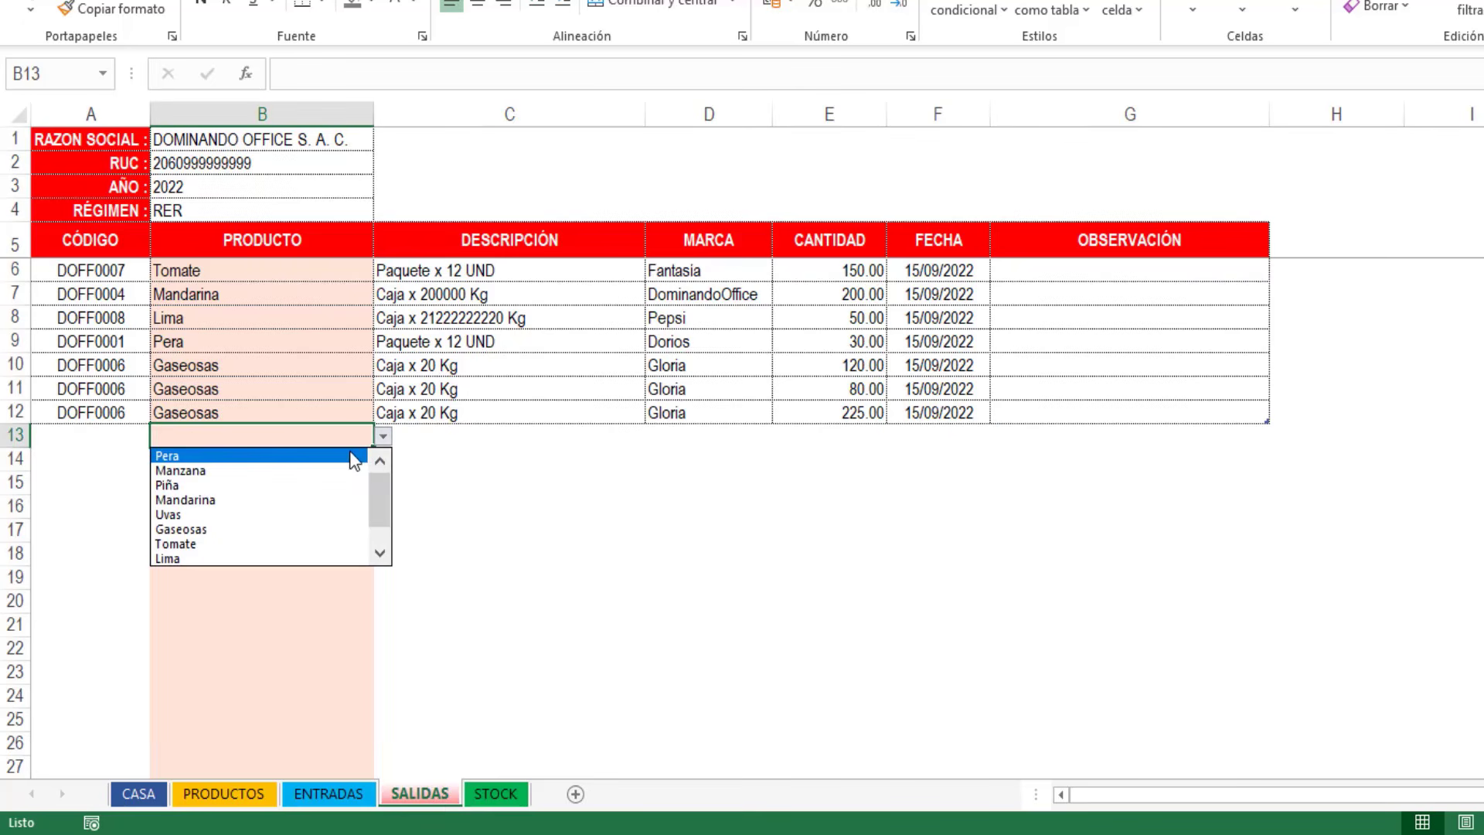
{"action": "left_click", "coordinate": [205, 532]}
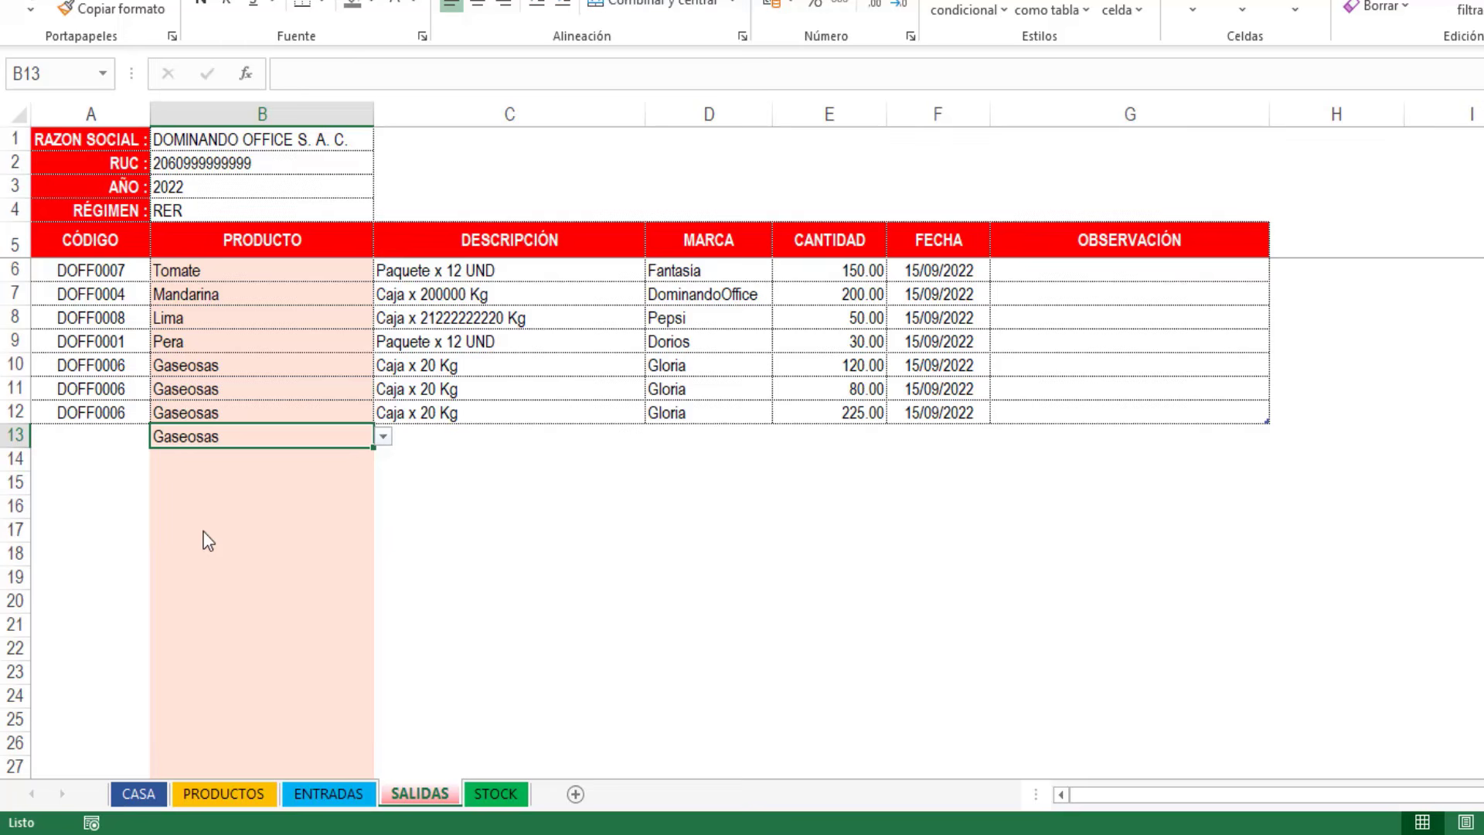
{"action": "left_click", "coordinate": [842, 435]}
{"action": "type", "text": "10"}
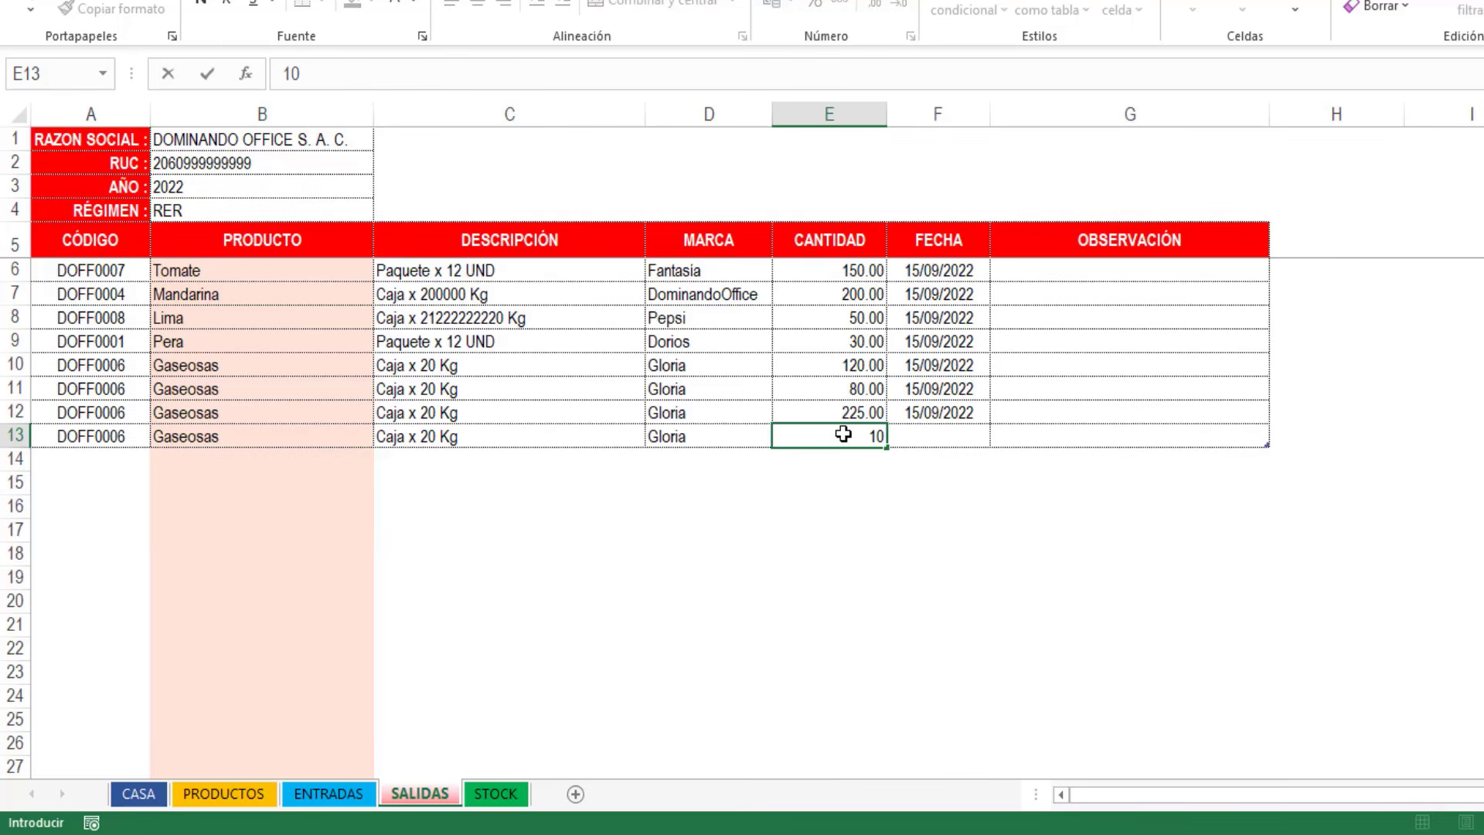
{"action": "key", "text": "Tab"}
{"action": "key", "text": "ctrl+semicolon"}
{"action": "key", "text": "Return"}
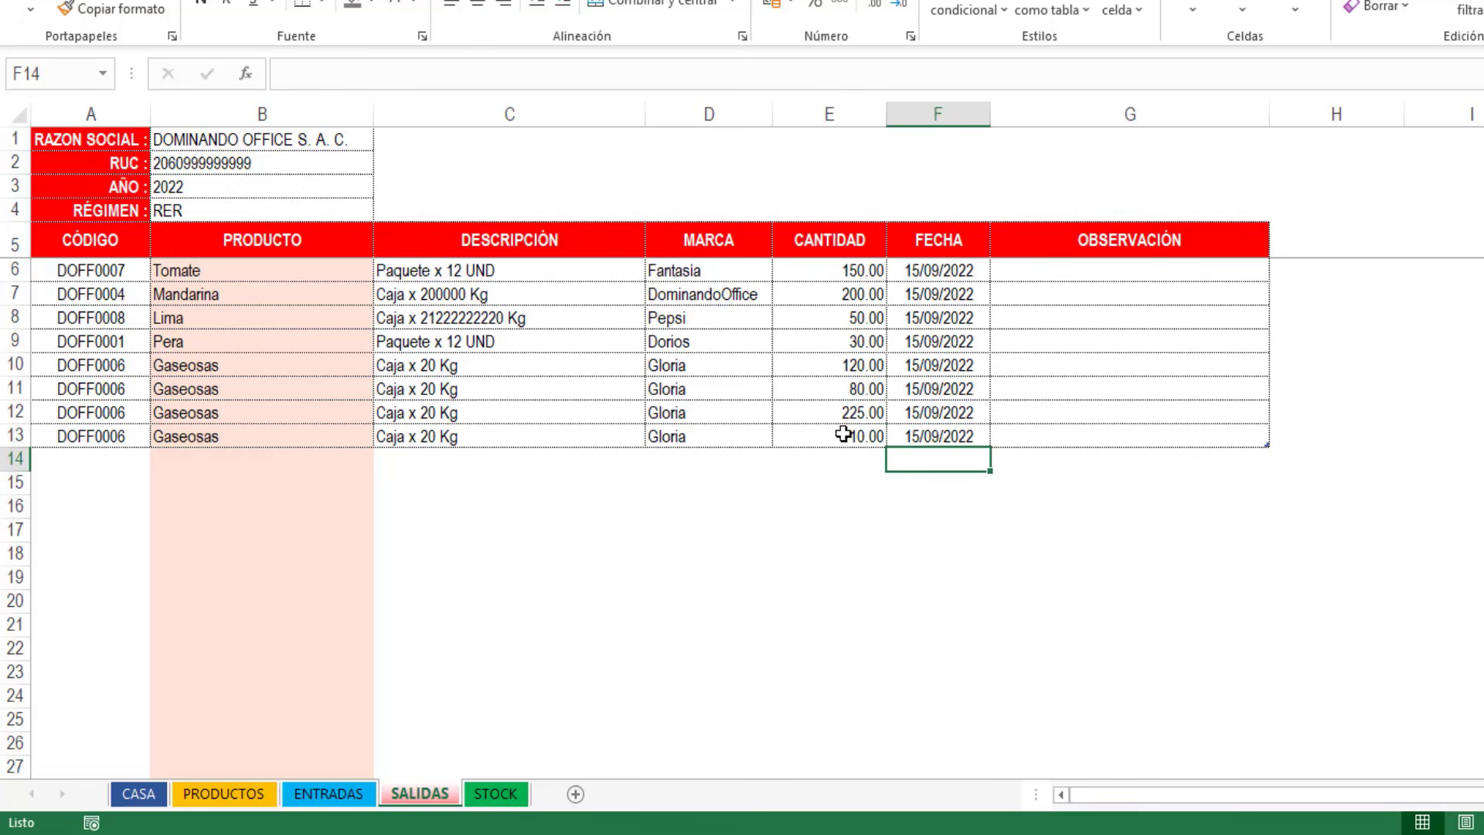
{"action": "left_click", "coordinate": [511, 794]}
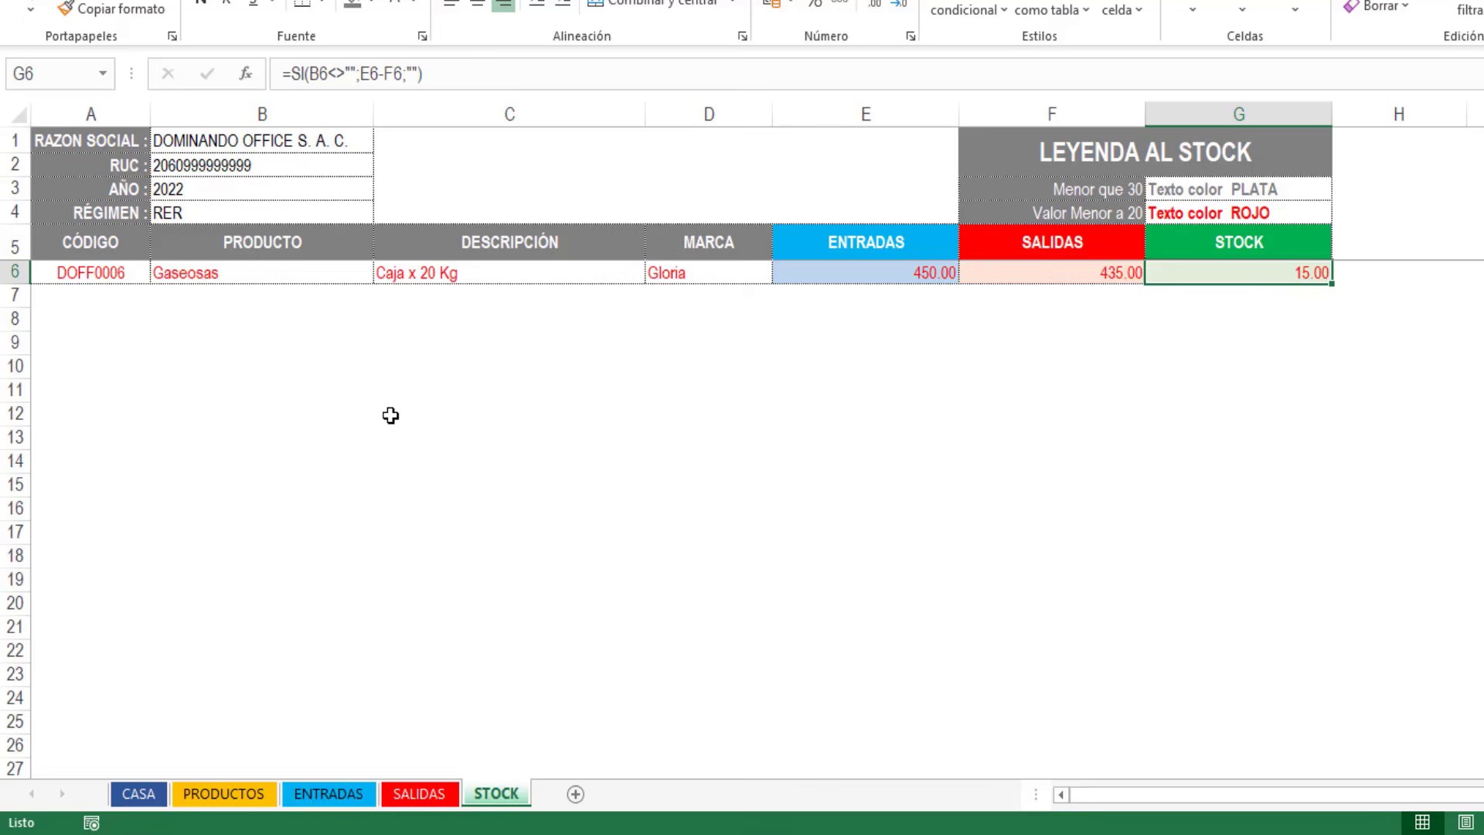
Step: Log a 100-unit Gaseosas entry with today's date in ENTRADAS row 13, then check STOCK
{"action": "left_click", "coordinate": [332, 791]}
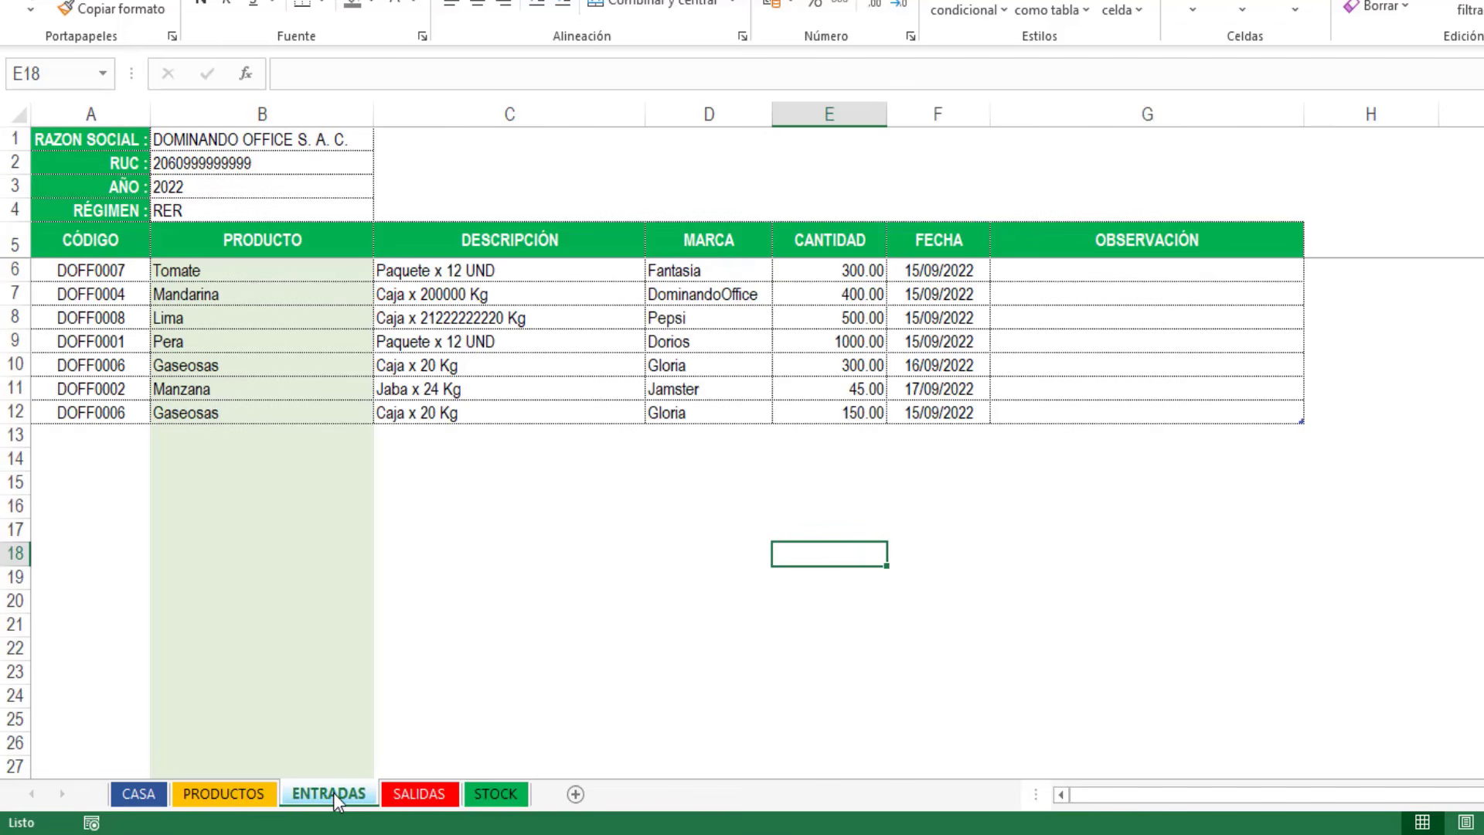
{"action": "left_click", "coordinate": [247, 435]}
{"action": "left_click", "coordinate": [383, 437]}
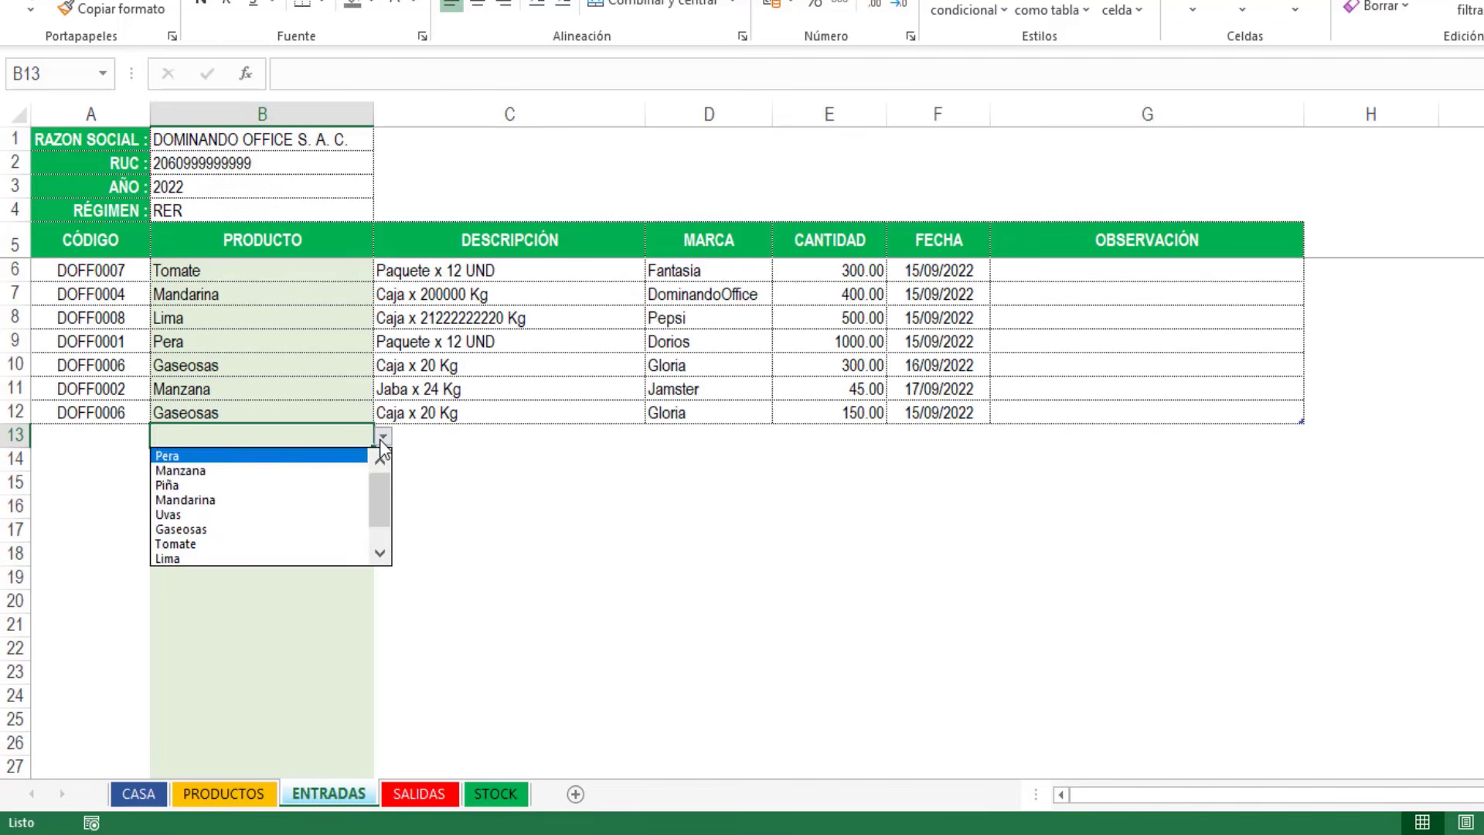
{"action": "left_click", "coordinate": [193, 528]}
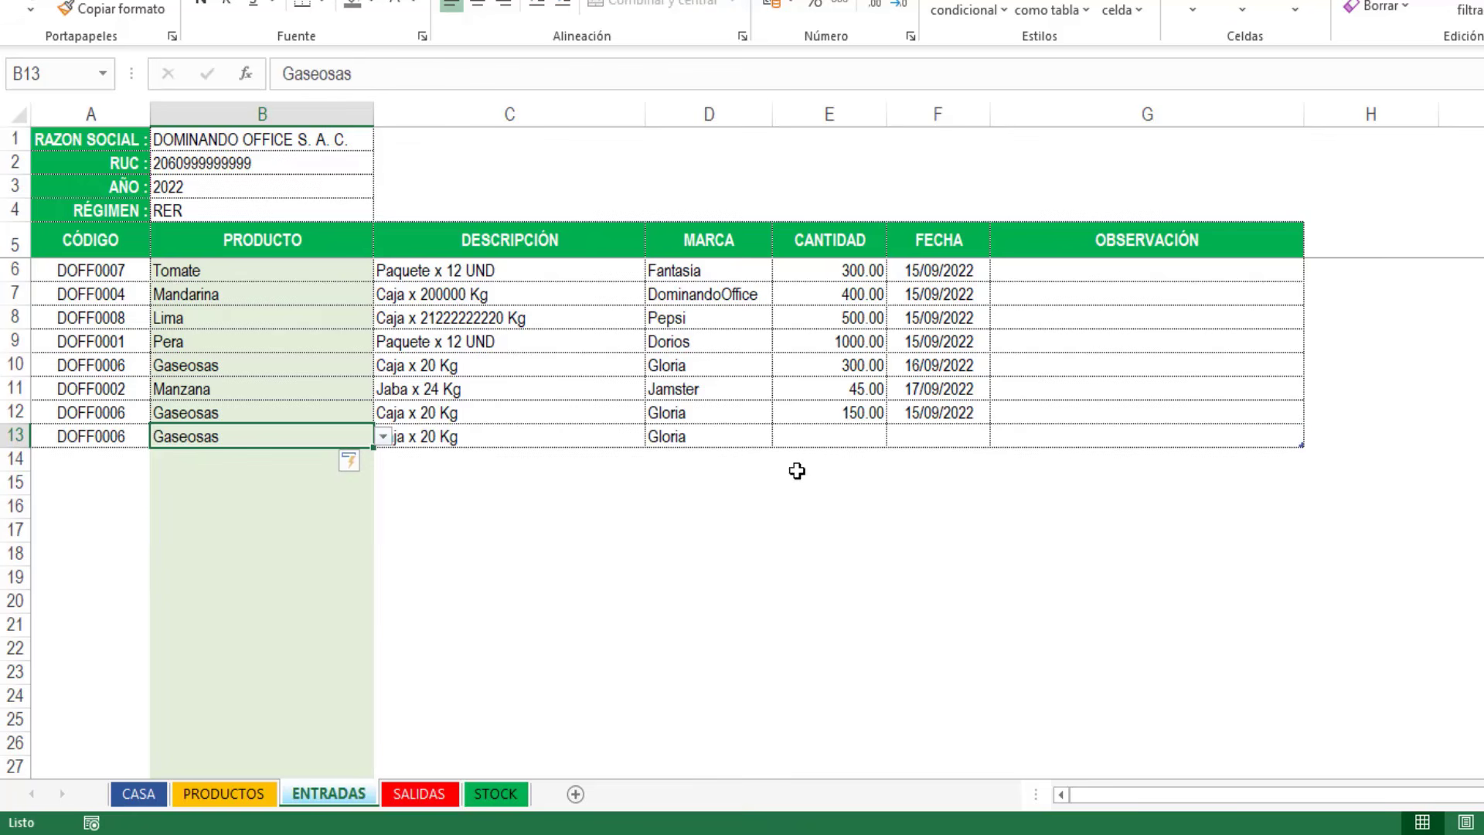
{"action": "left_click", "coordinate": [836, 438]}
{"action": "type", "text": "100"}
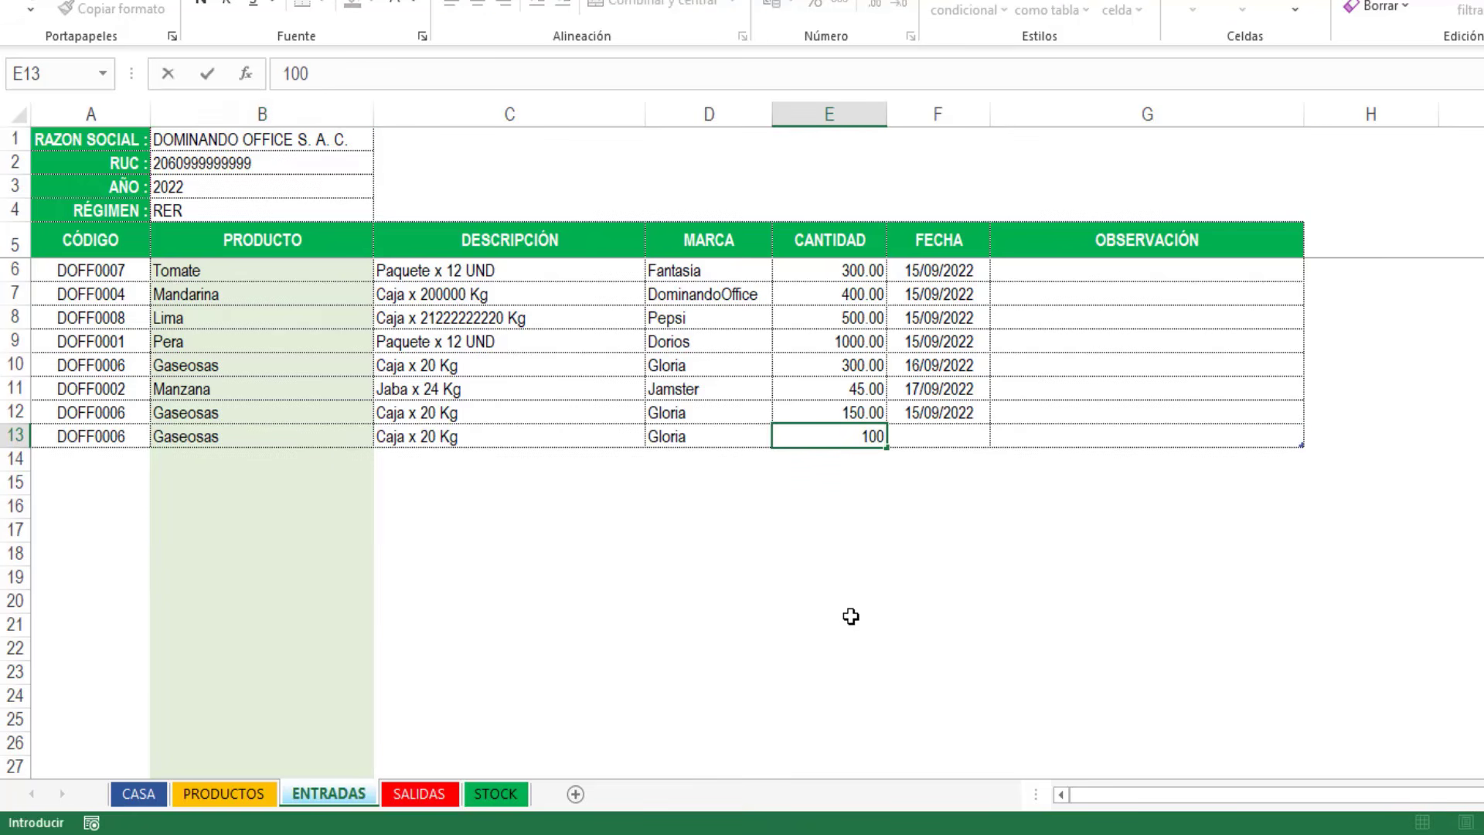
{"action": "key", "text": "Tab"}
{"action": "key", "text": "ctrl+semicolon"}
{"action": "key", "text": "Return"}
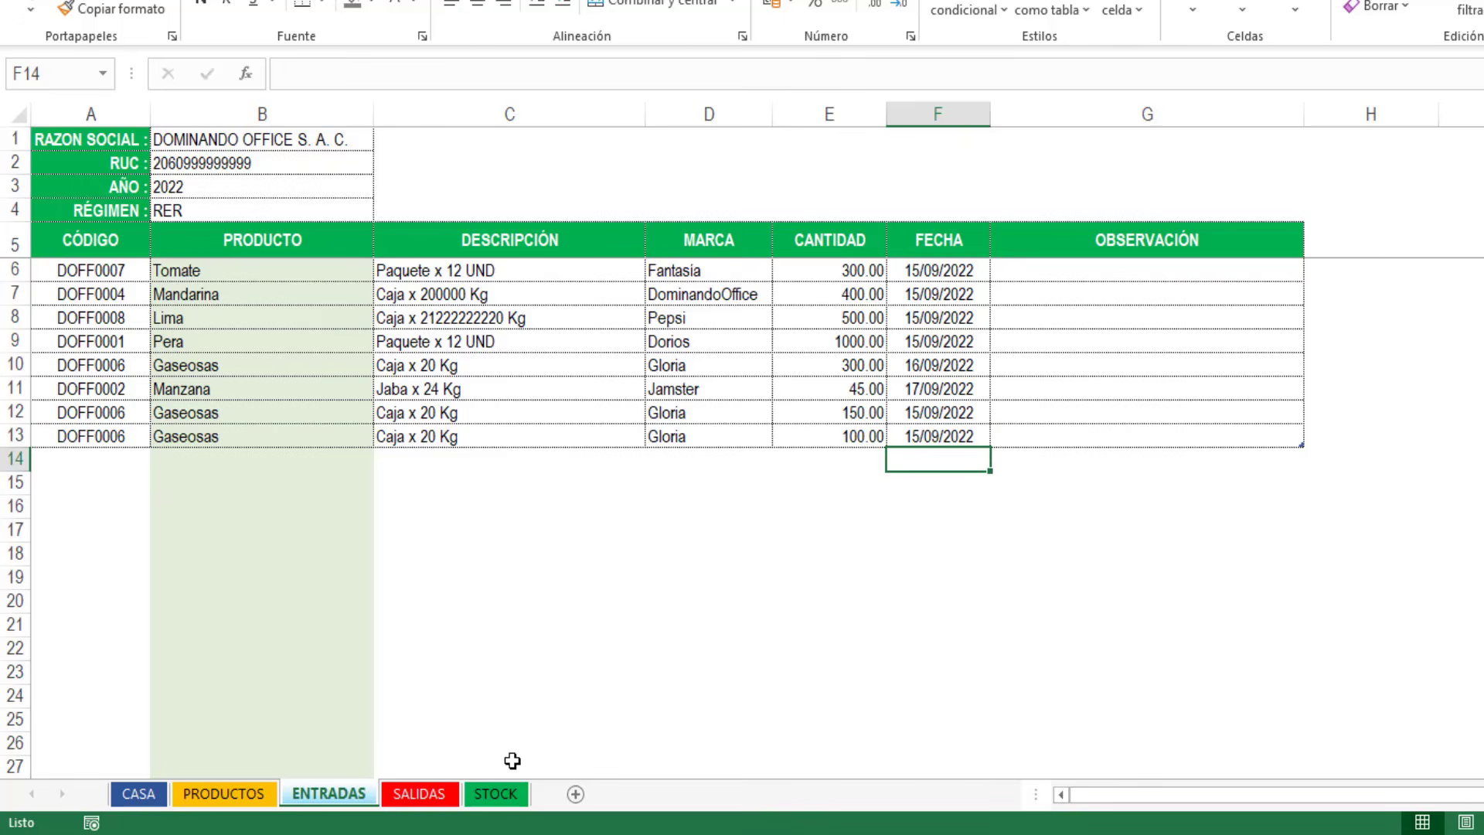
{"action": "left_click", "coordinate": [495, 795]}
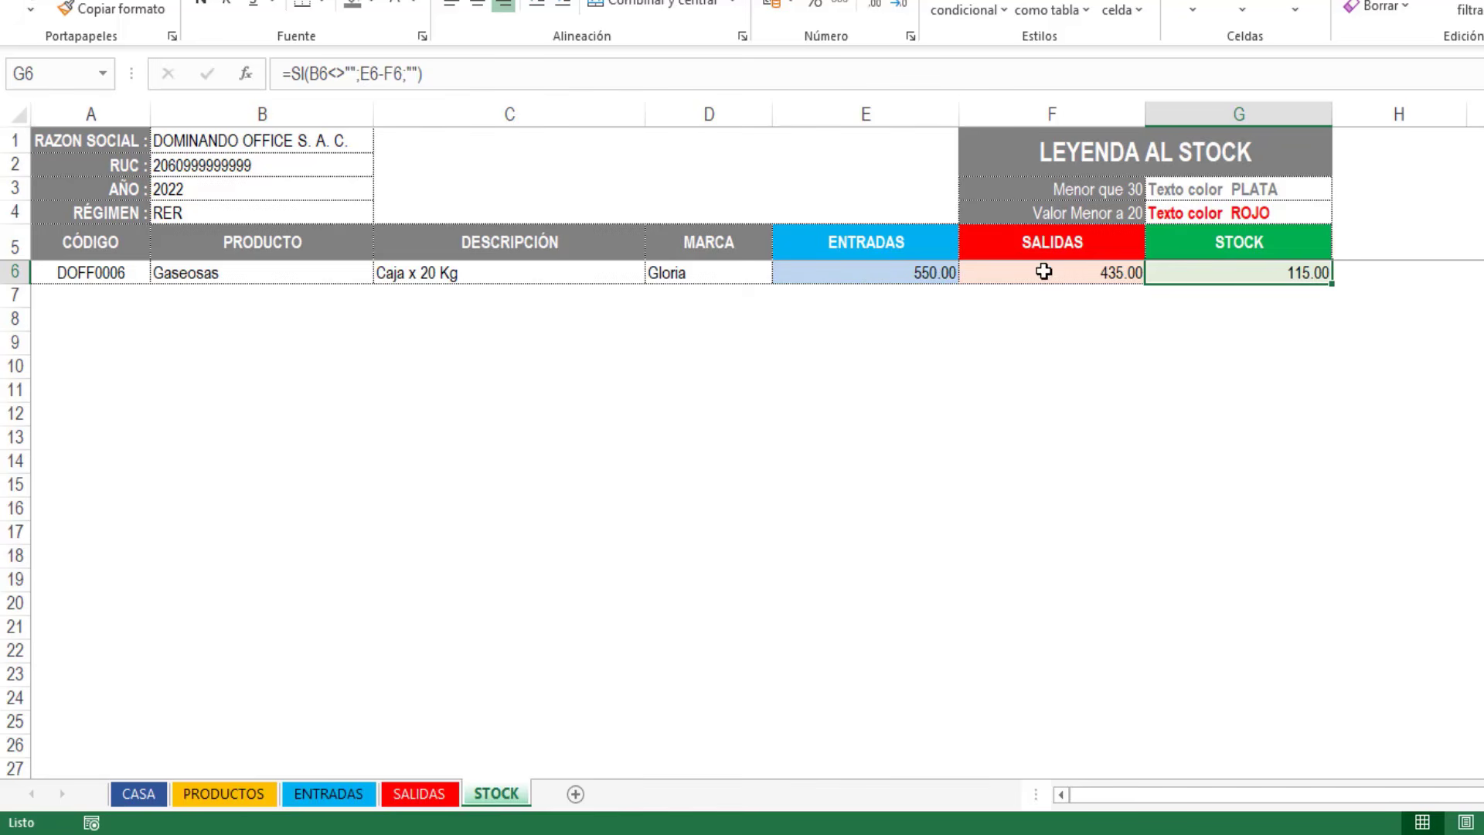
Step: Select the STOCK range A6:G24, starting from the product code cell A6
{"action": "left_click", "coordinate": [1302, 303]}
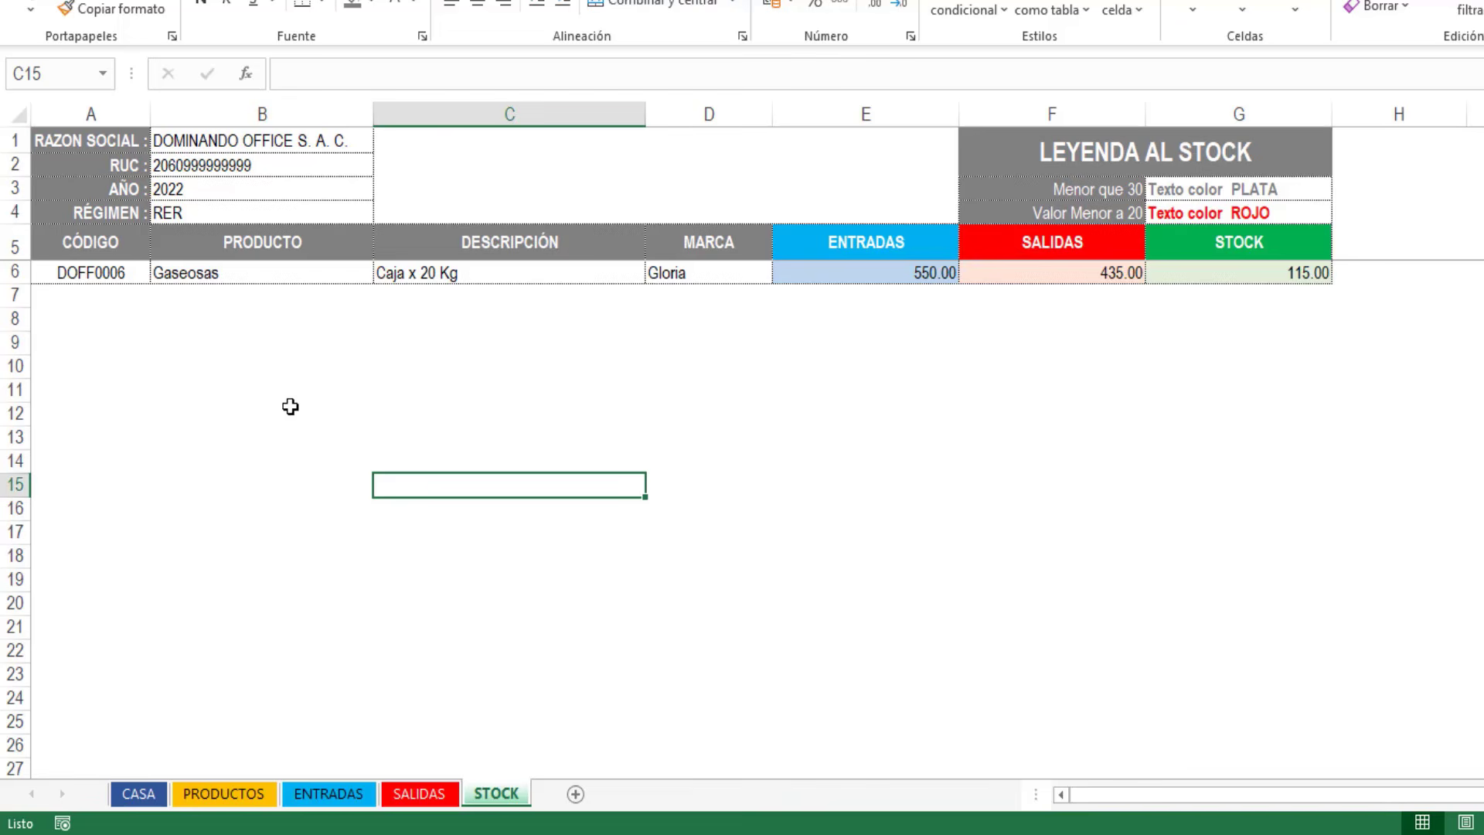
{"action": "left_click", "coordinate": [74, 274]}
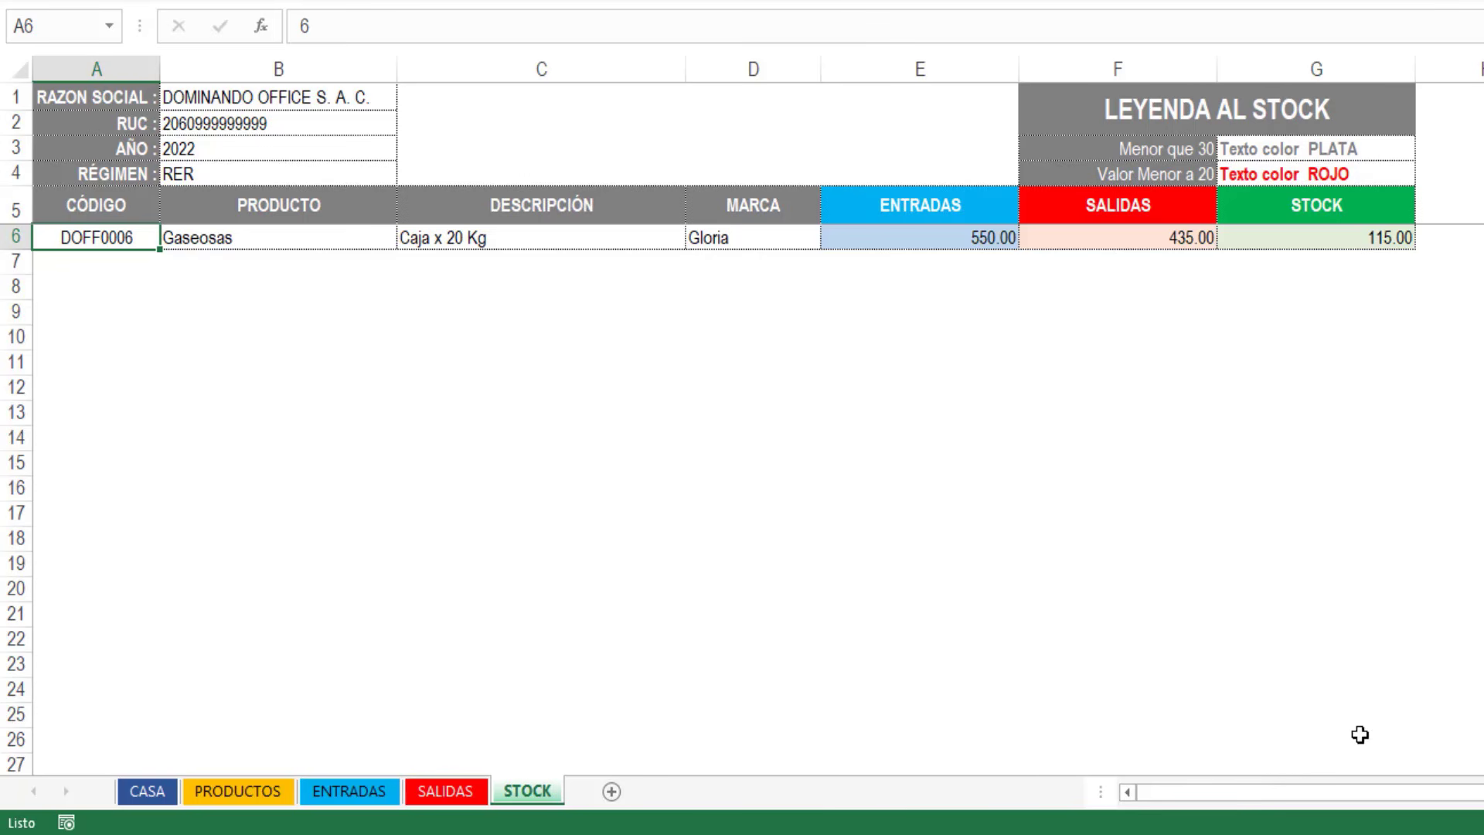
{"action": "left_click", "coordinate": [1330, 684], "text": "shift"}
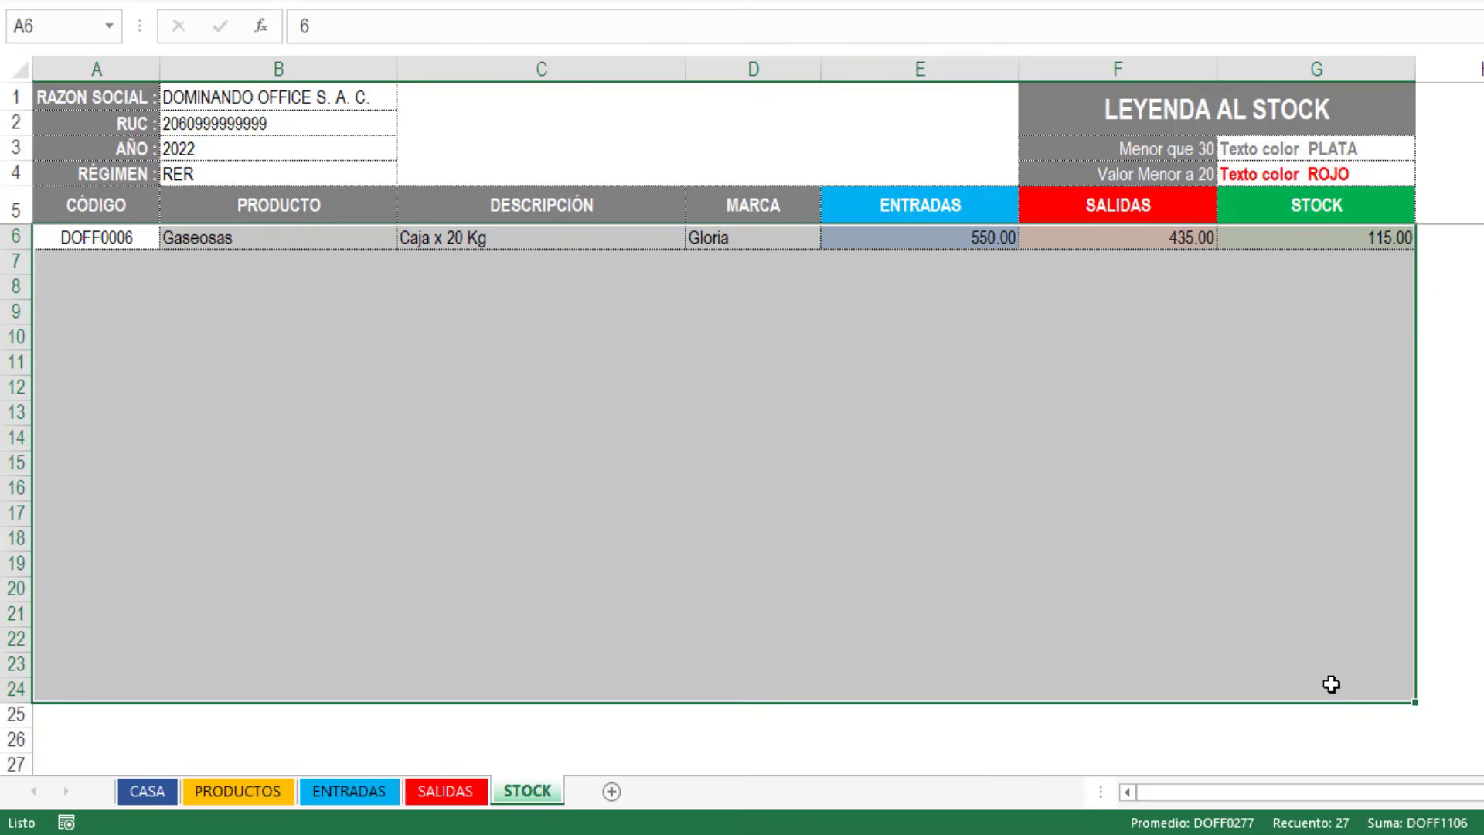
Step: Fill row 6's formulas down to row 24 and clear the codes in rows 13–15
{"action": "key", "text": "ctrl+j"}
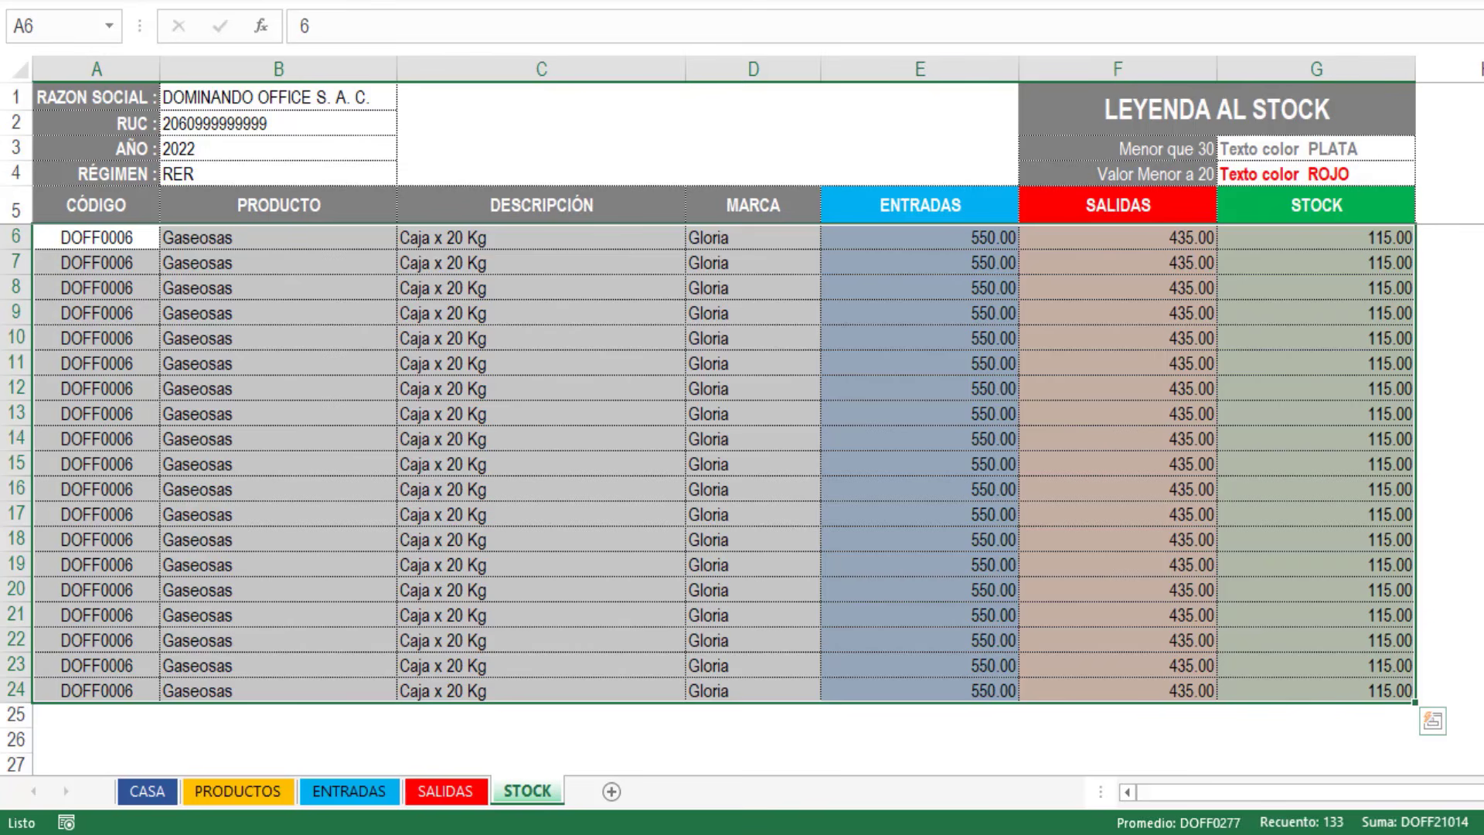
{"action": "left_click", "coordinate": [1468, 615]}
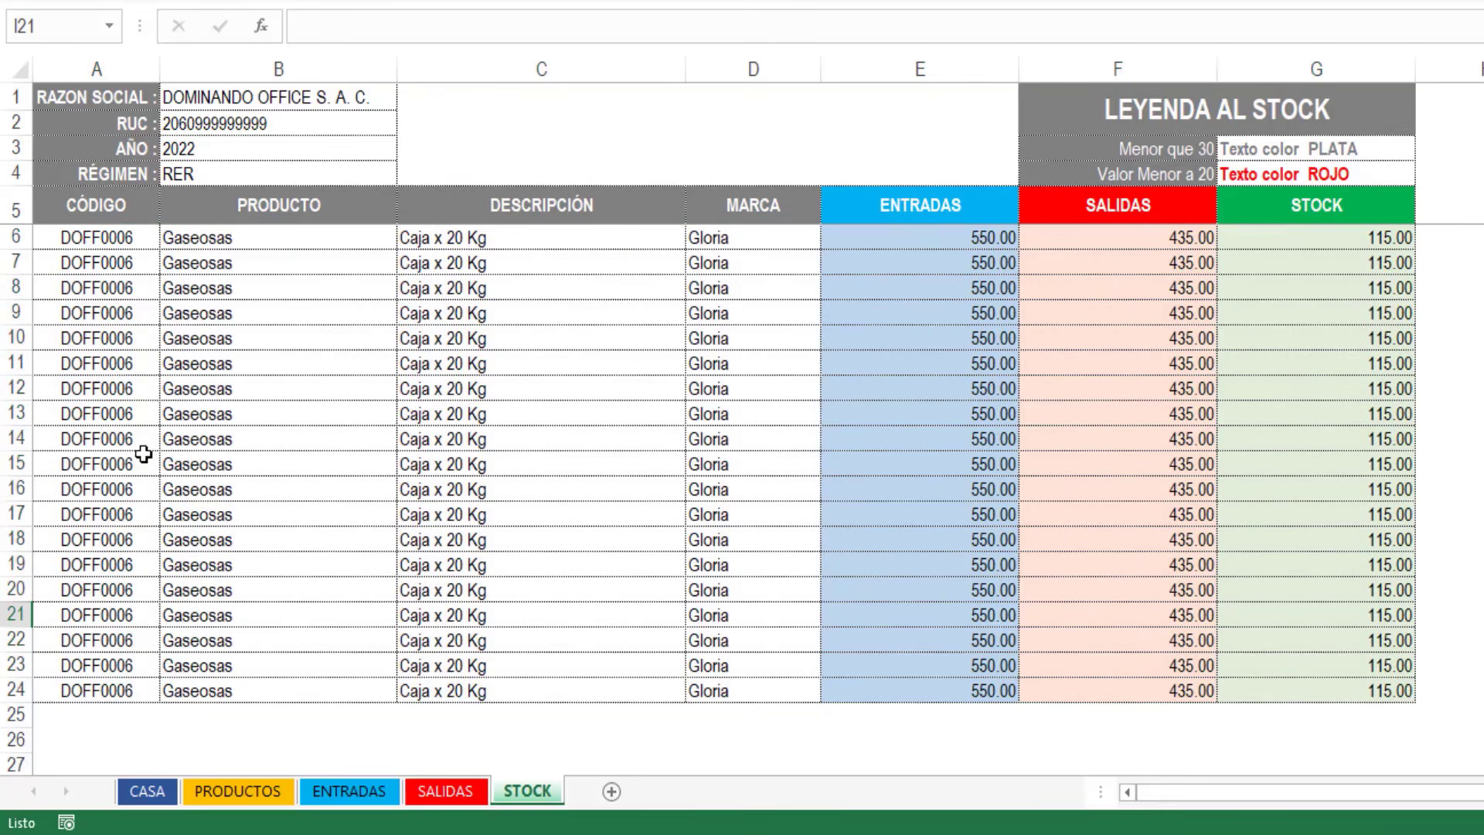
{"action": "left_click", "coordinate": [116, 421]}
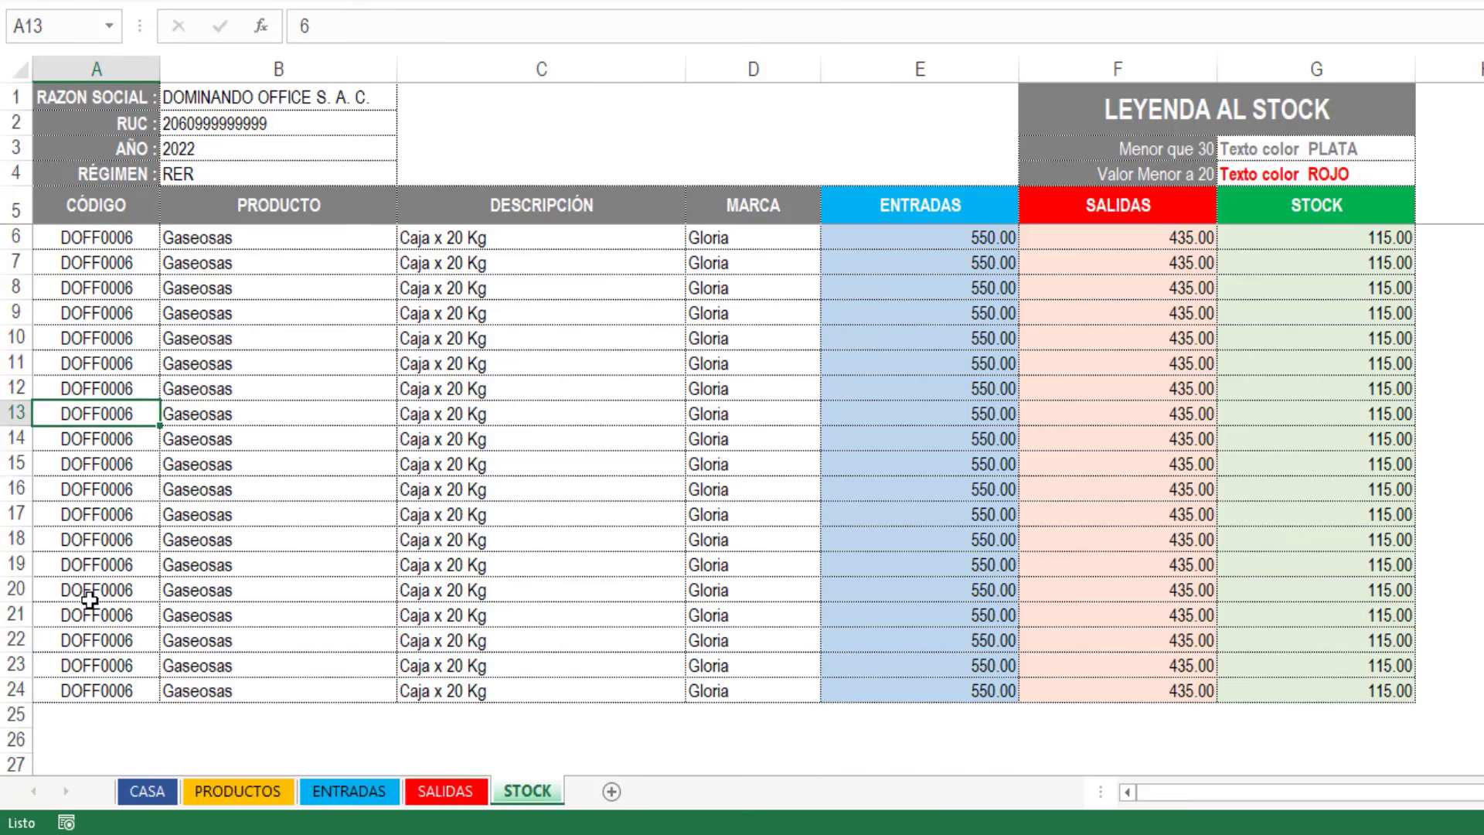
{"action": "key", "text": "Delete"}
{"action": "key", "text": "Down"}
{"action": "key", "text": "Delete"}
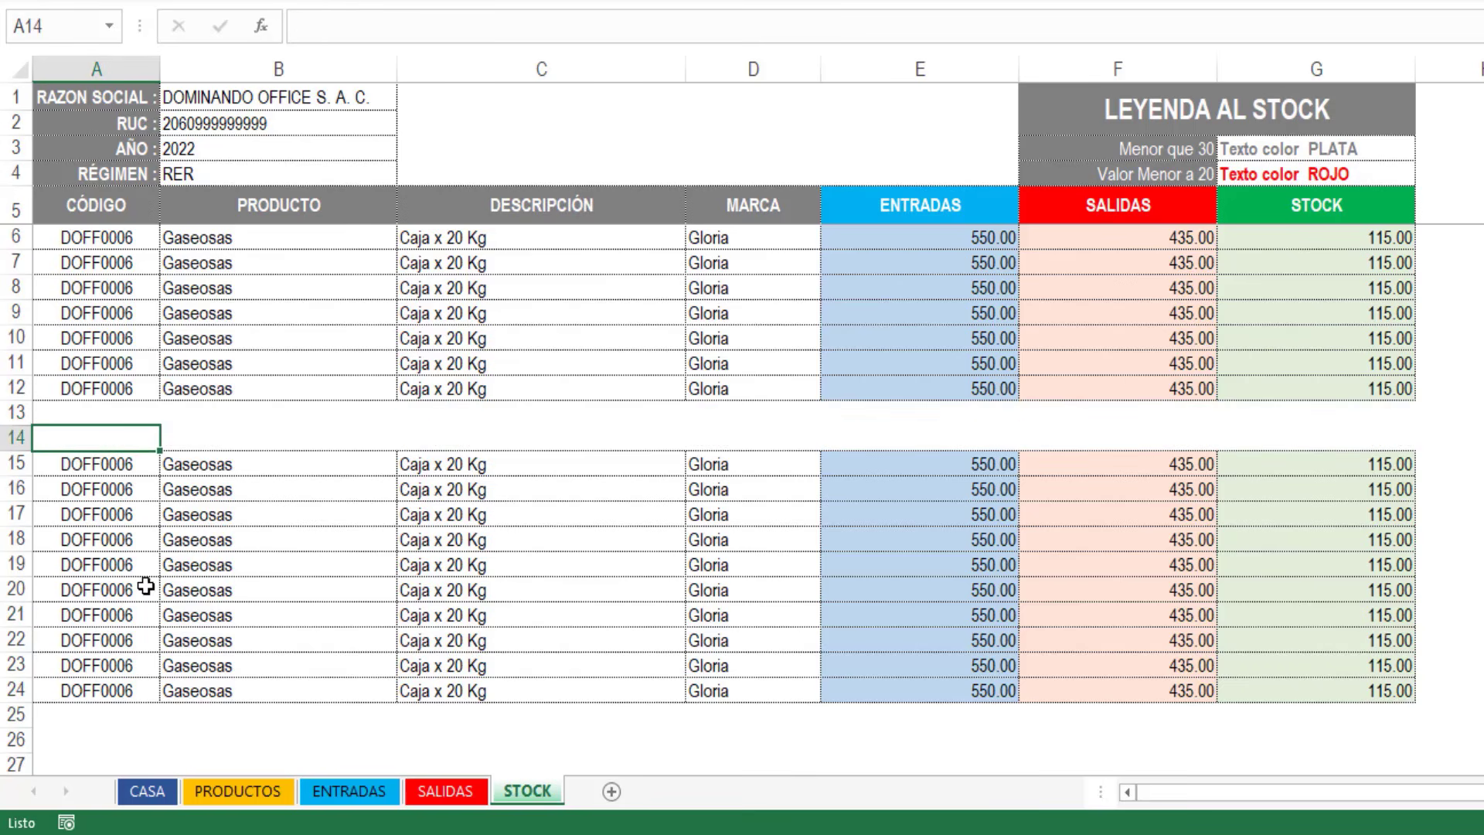
{"action": "left_click", "coordinate": [121, 467]}
{"action": "key", "text": "Delete"}
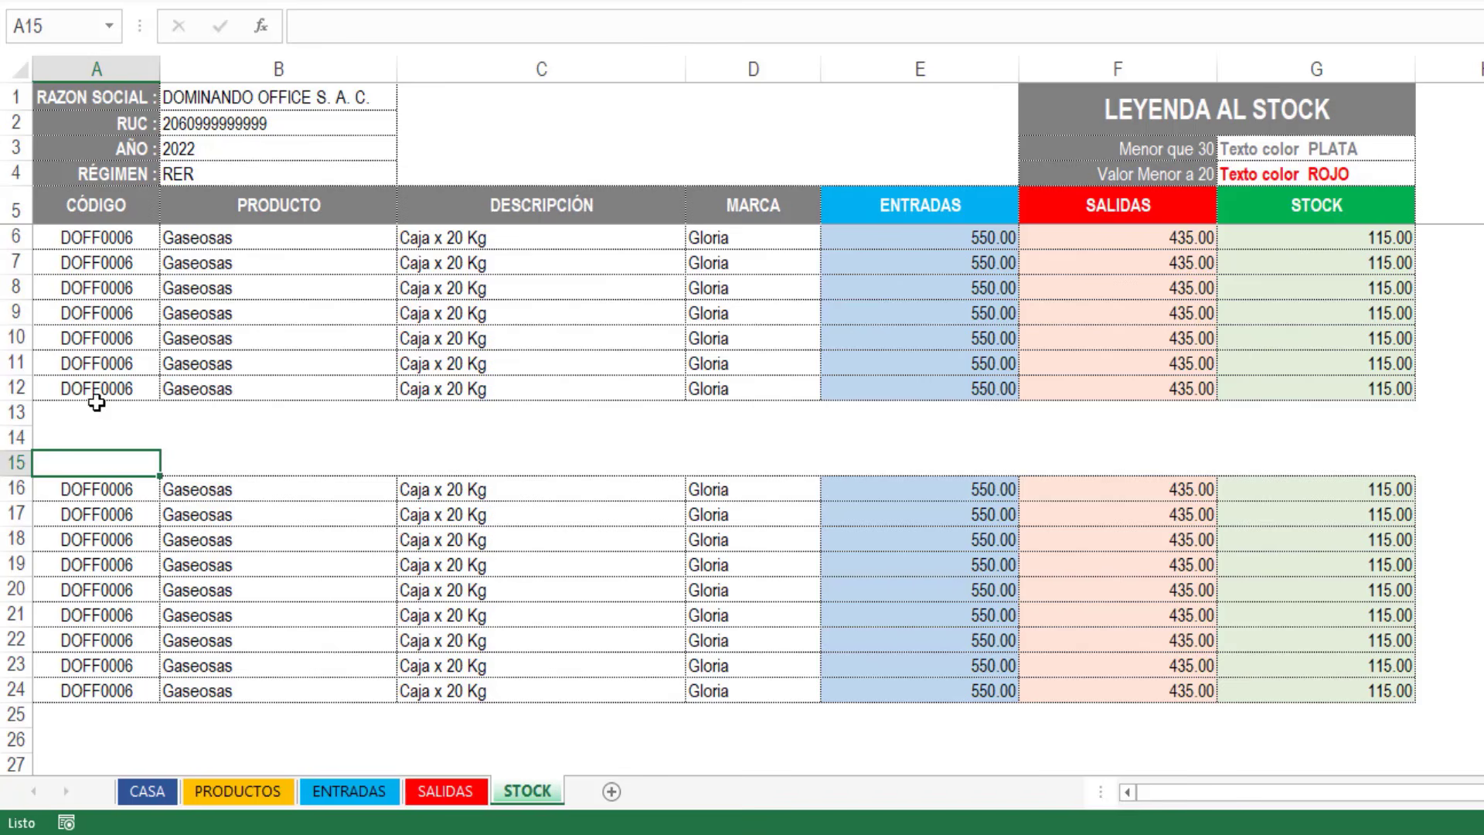
Step: Enter code 1 in A14, then clear every product code in A6:A24
{"action": "left_click", "coordinate": [95, 435]}
{"action": "type", "text": "1"}
{"action": "key", "text": "Return"}
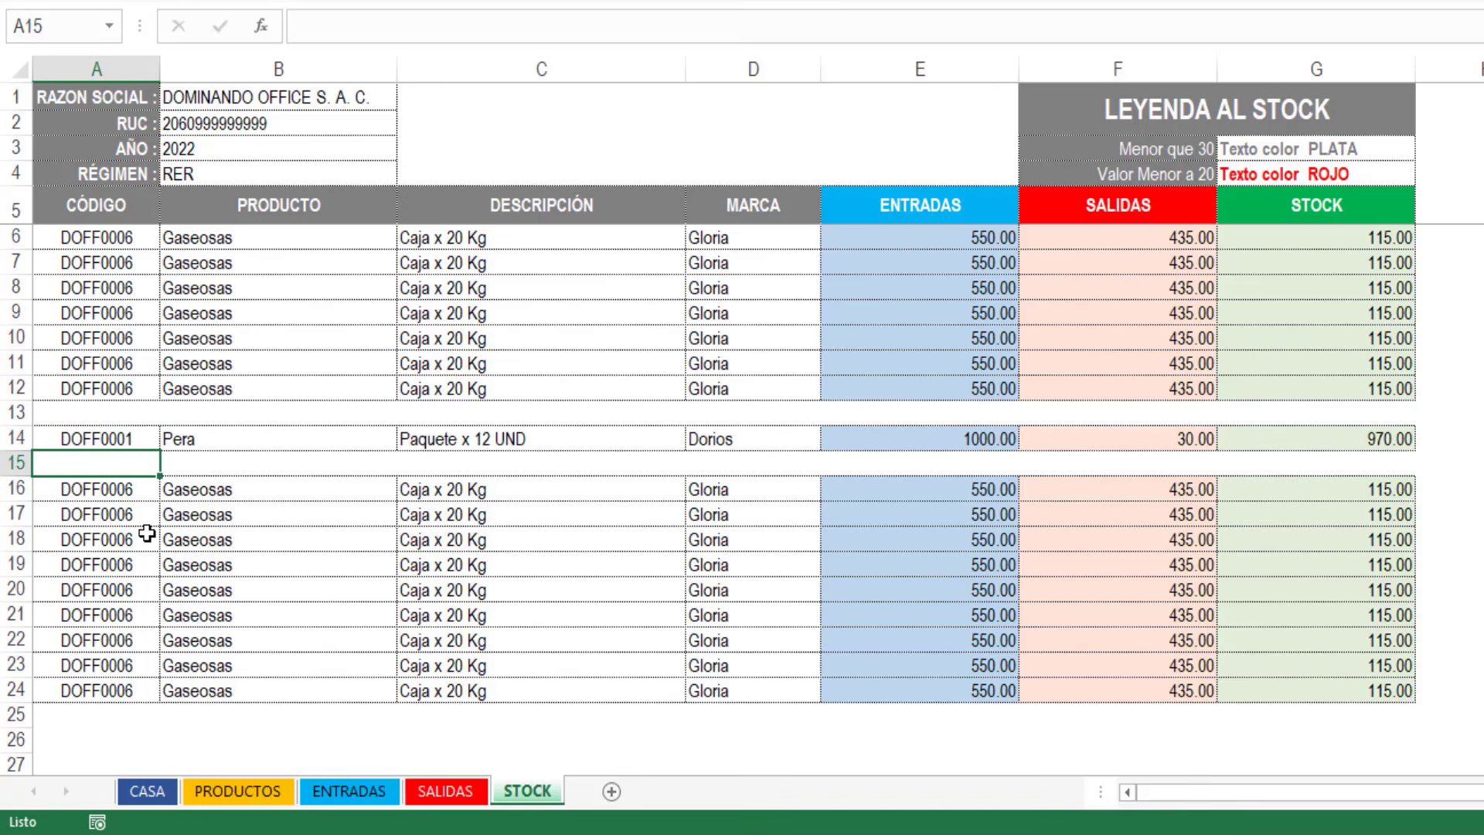
{"action": "left_click_drag", "start_coordinate": [106, 235], "coordinate": [108, 680]}
{"action": "key", "text": "Delete"}
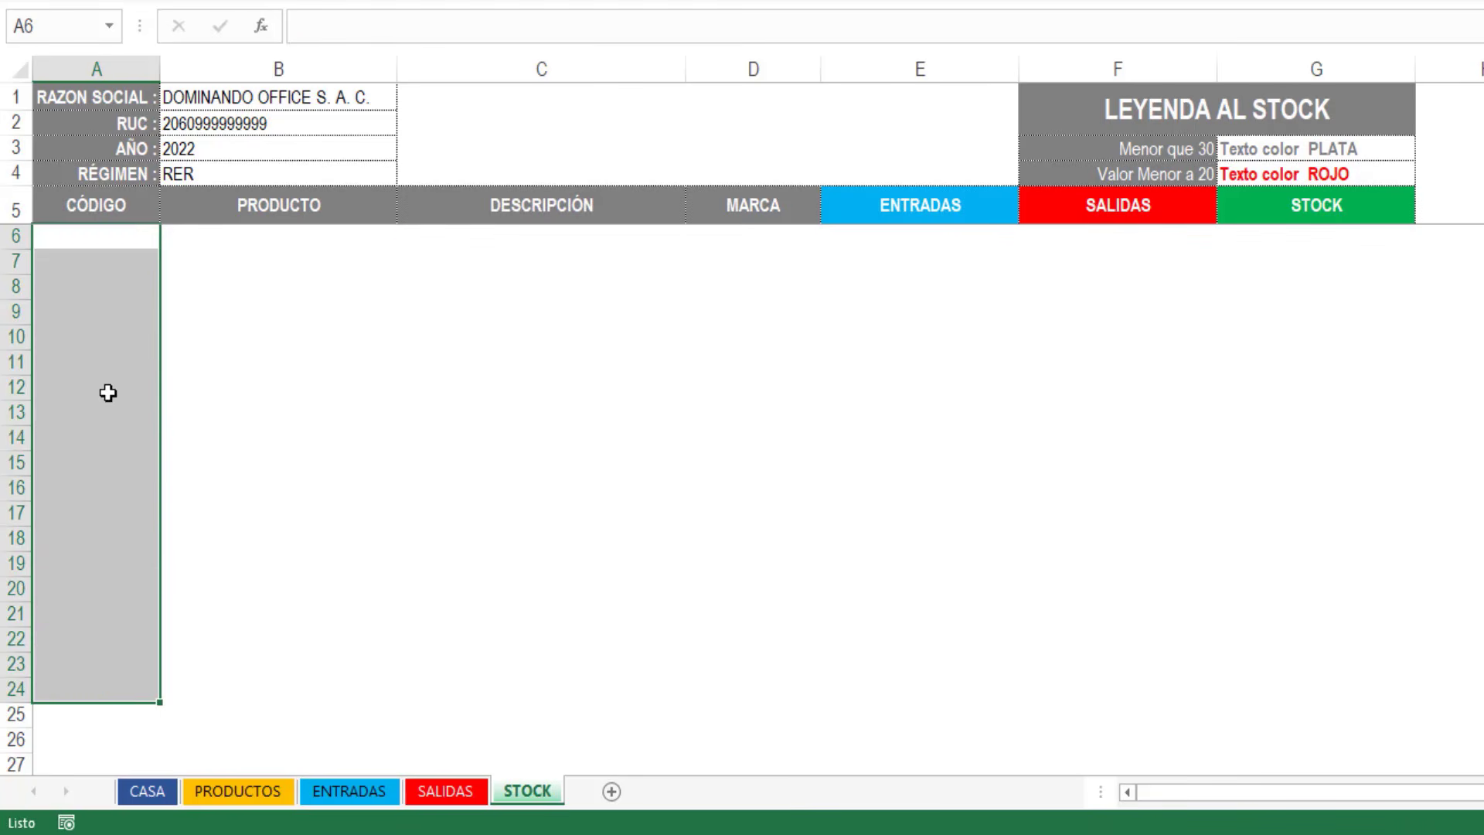
{"action": "type", "text": "1"}
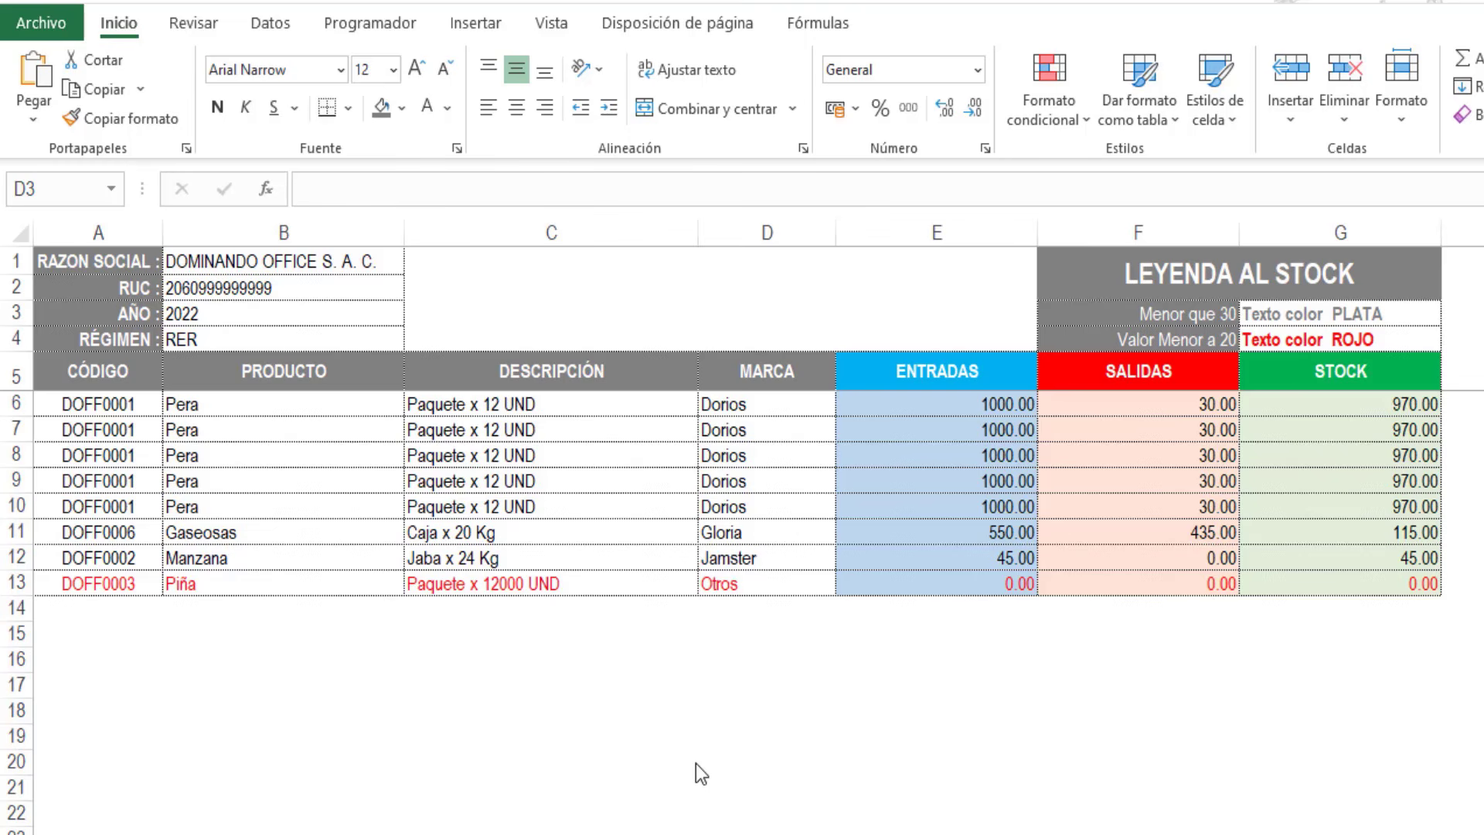
Step: Draw an ACTUALIZAR option button above the table and give it a coloured fill
{"action": "left_click", "coordinate": [391, 23]}
{"action": "left_click", "coordinate": [657, 108]}
{"action": "left_click", "coordinate": [767, 182]}
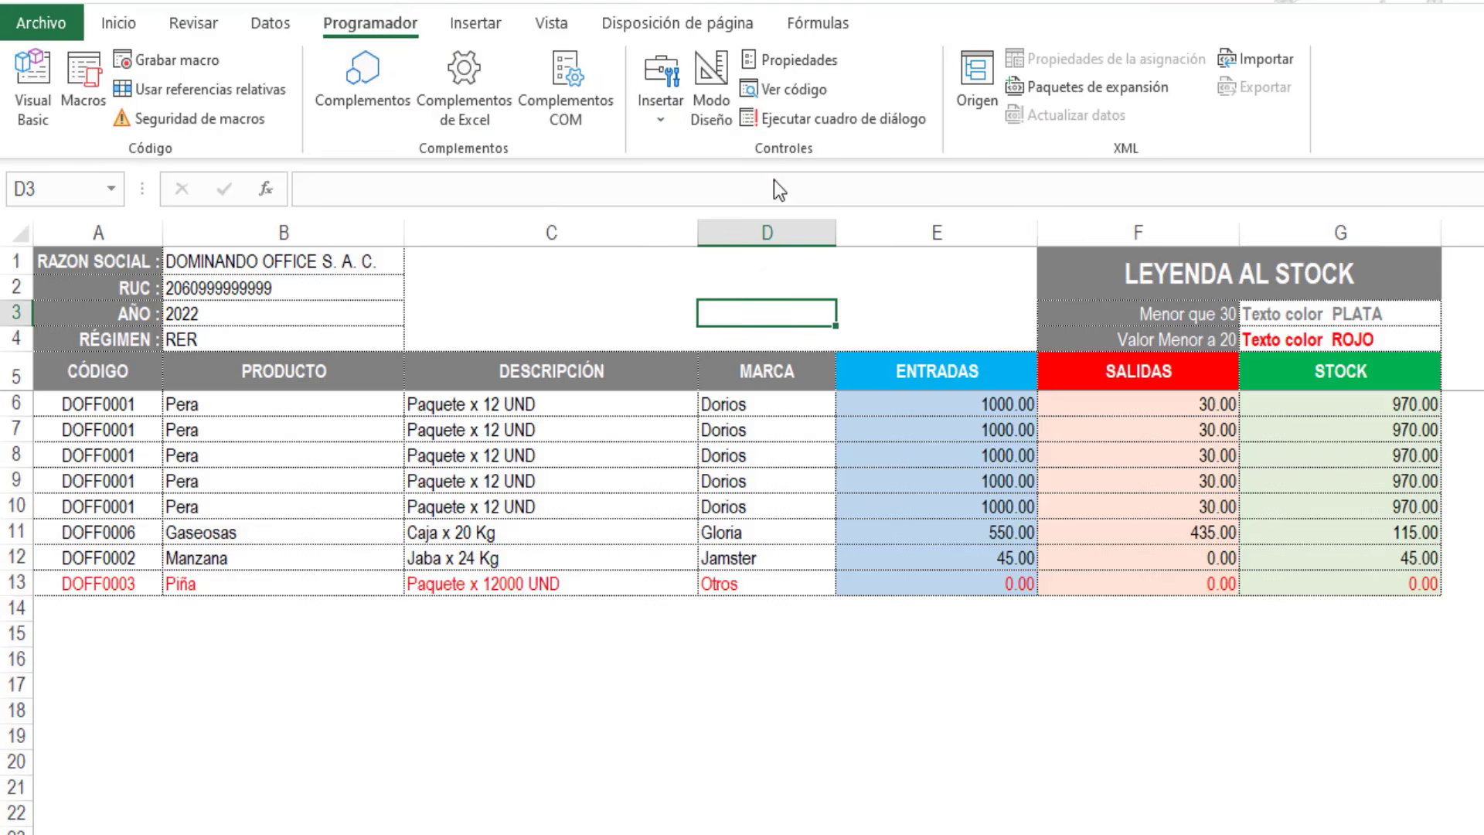
{"action": "left_click_drag", "start_coordinate": [634, 271], "coordinate": [798, 313]}
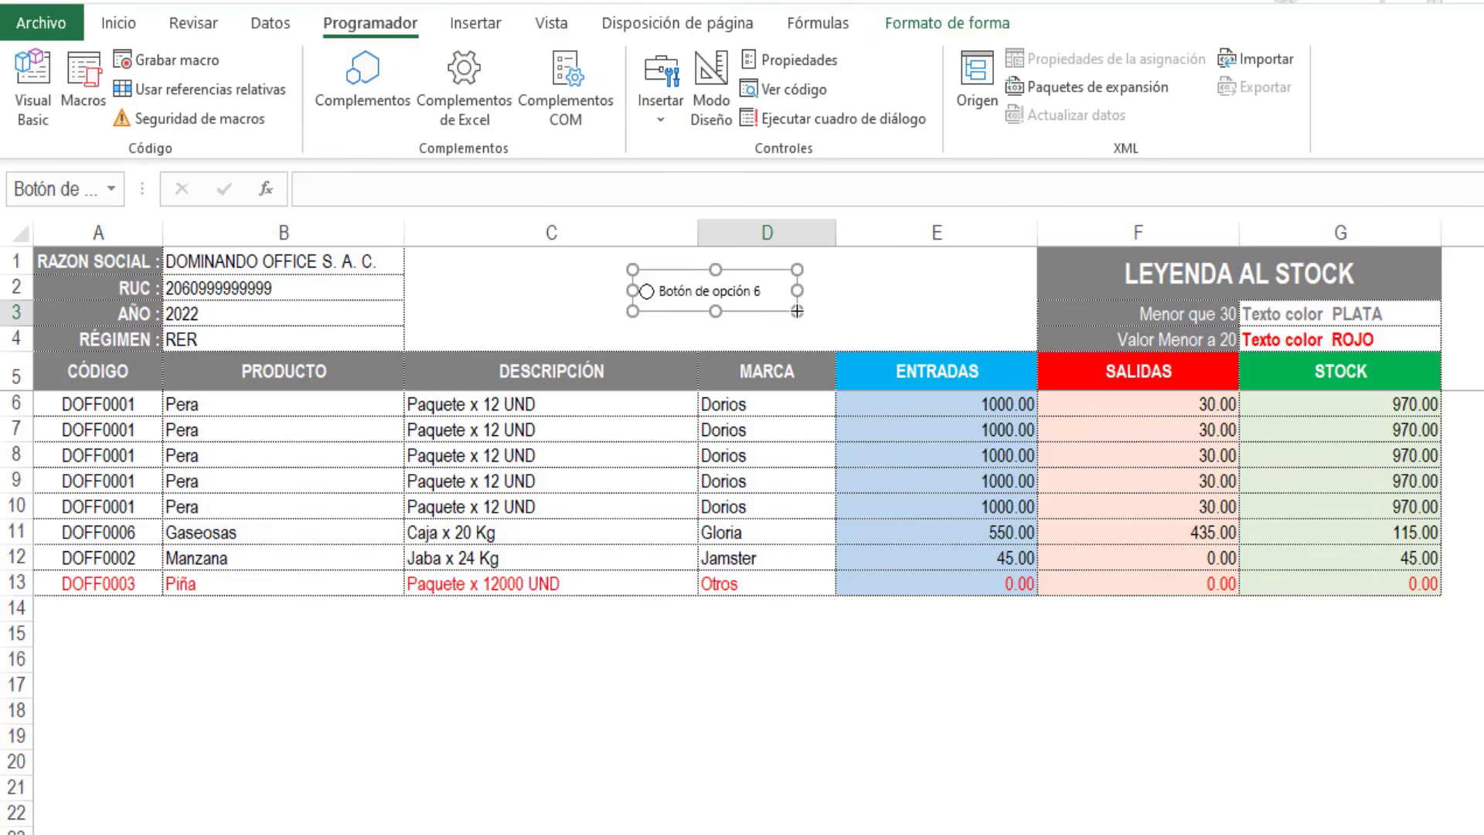
{"action": "left_click", "coordinate": [663, 292]}
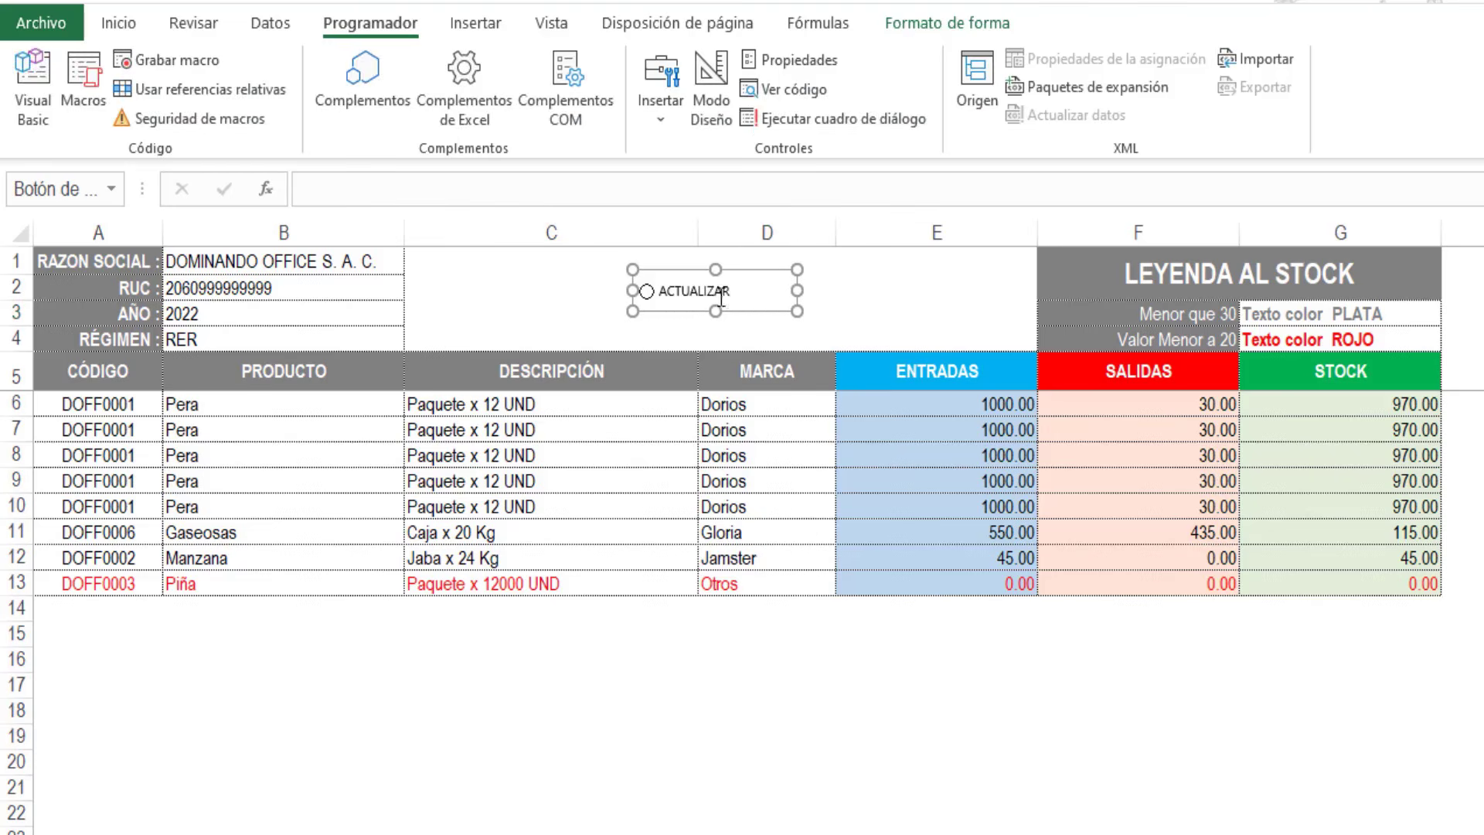
{"action": "left_click", "coordinate": [947, 24]}
{"action": "left_click", "coordinate": [687, 64]}
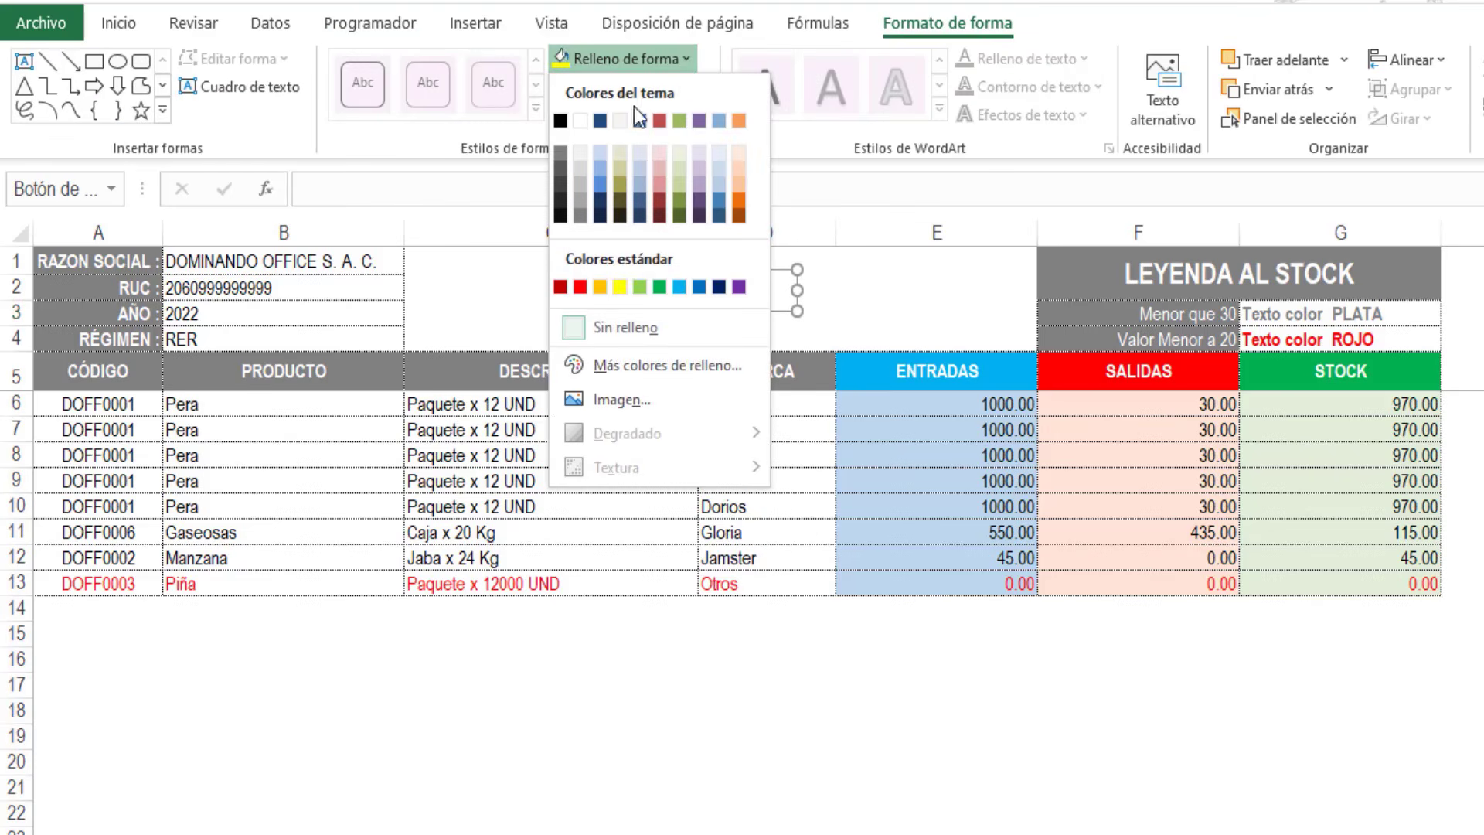
{"action": "left_click", "coordinate": [644, 286]}
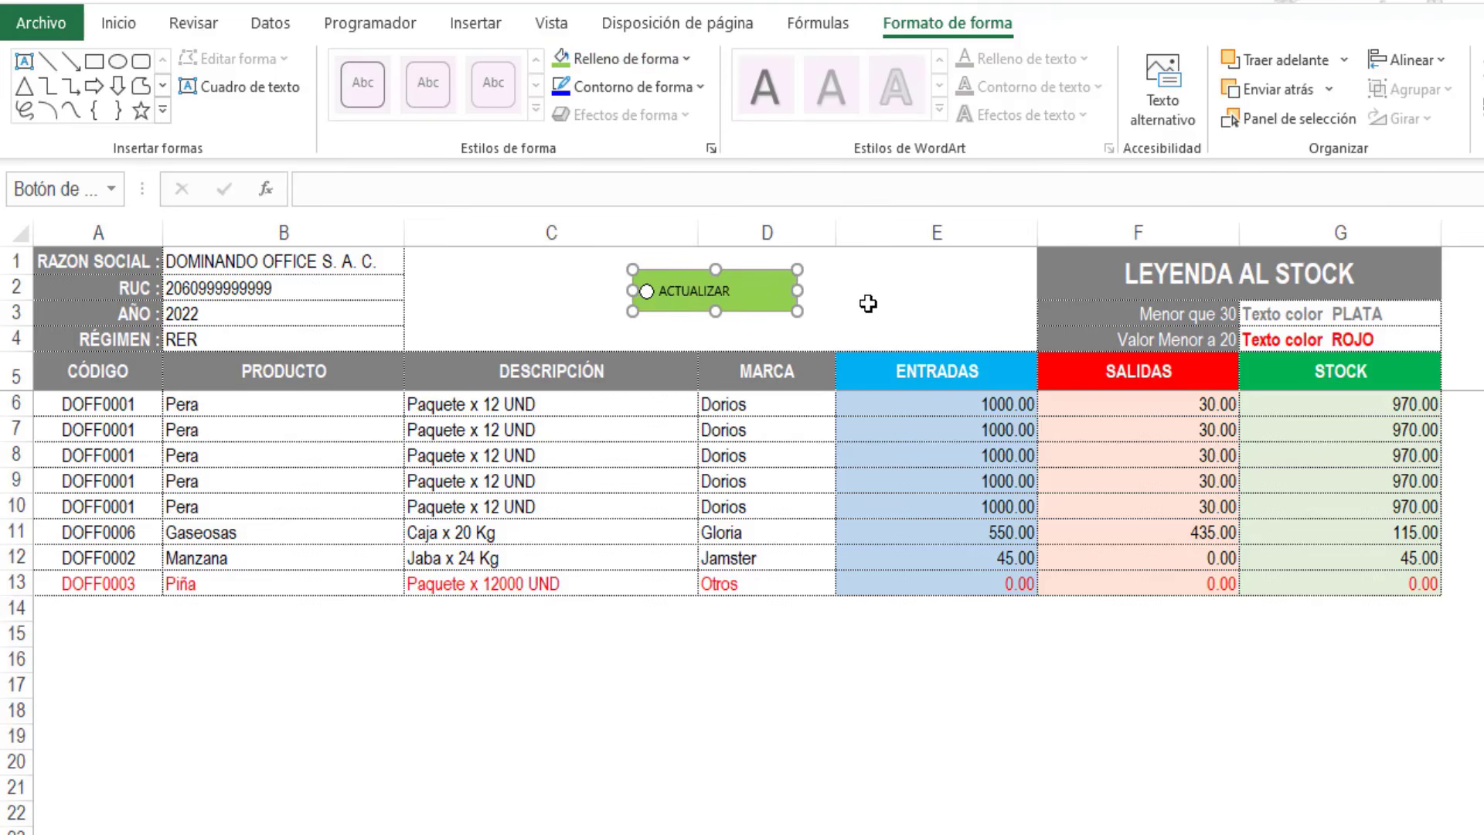
Step: Copy the button to the right, rename it LIMPIAR and recolour its fill red
{"action": "left_click_drag", "start_coordinate": [769, 323], "coordinate": [939, 321]}
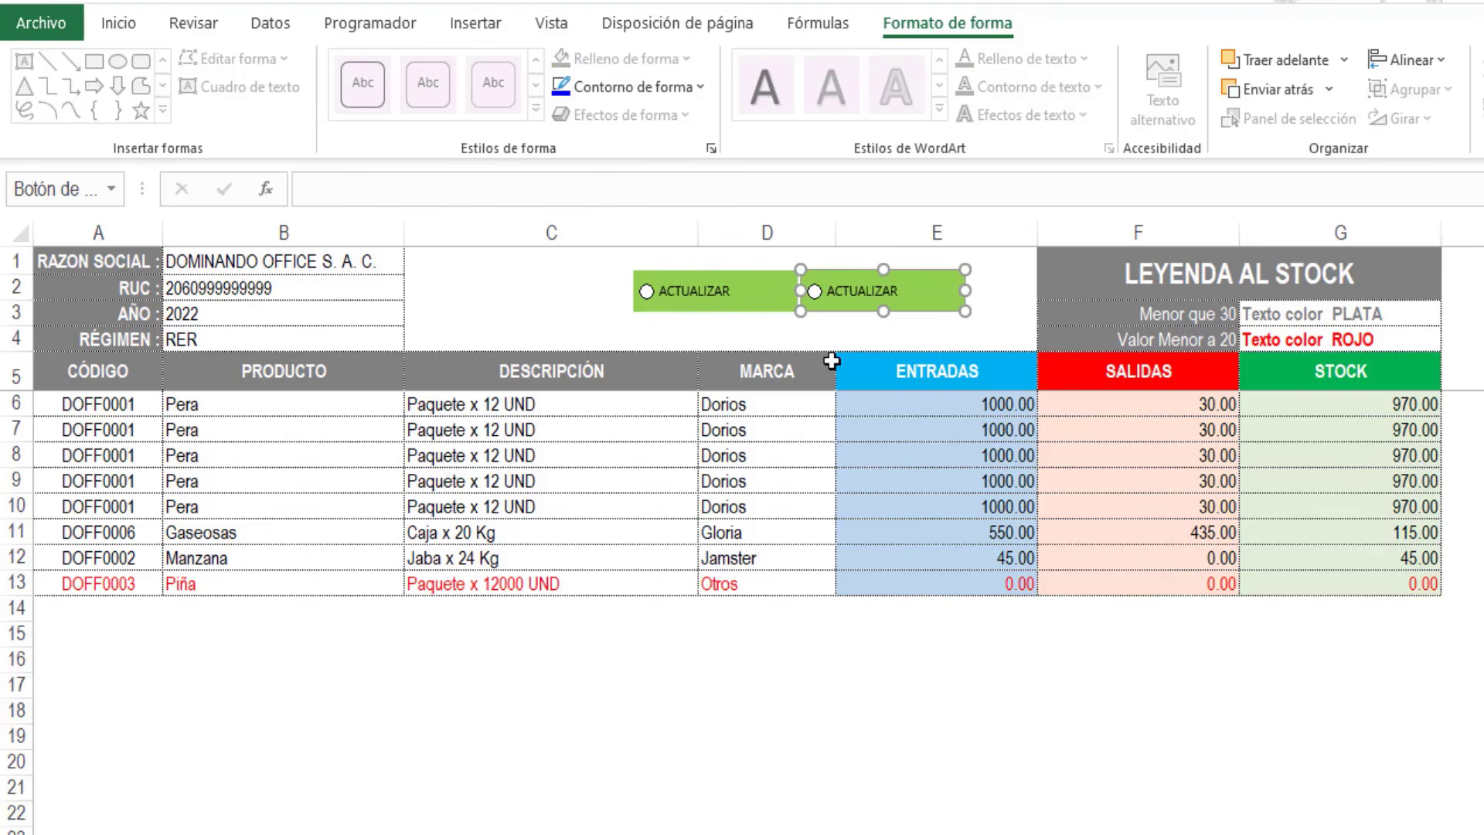
{"action": "key", "text": "Right"}
{"action": "key", "text": "Right"}
{"action": "key", "text": "Right"}
{"action": "key", "text": "Right"}
{"action": "left_click", "coordinate": [894, 333]}
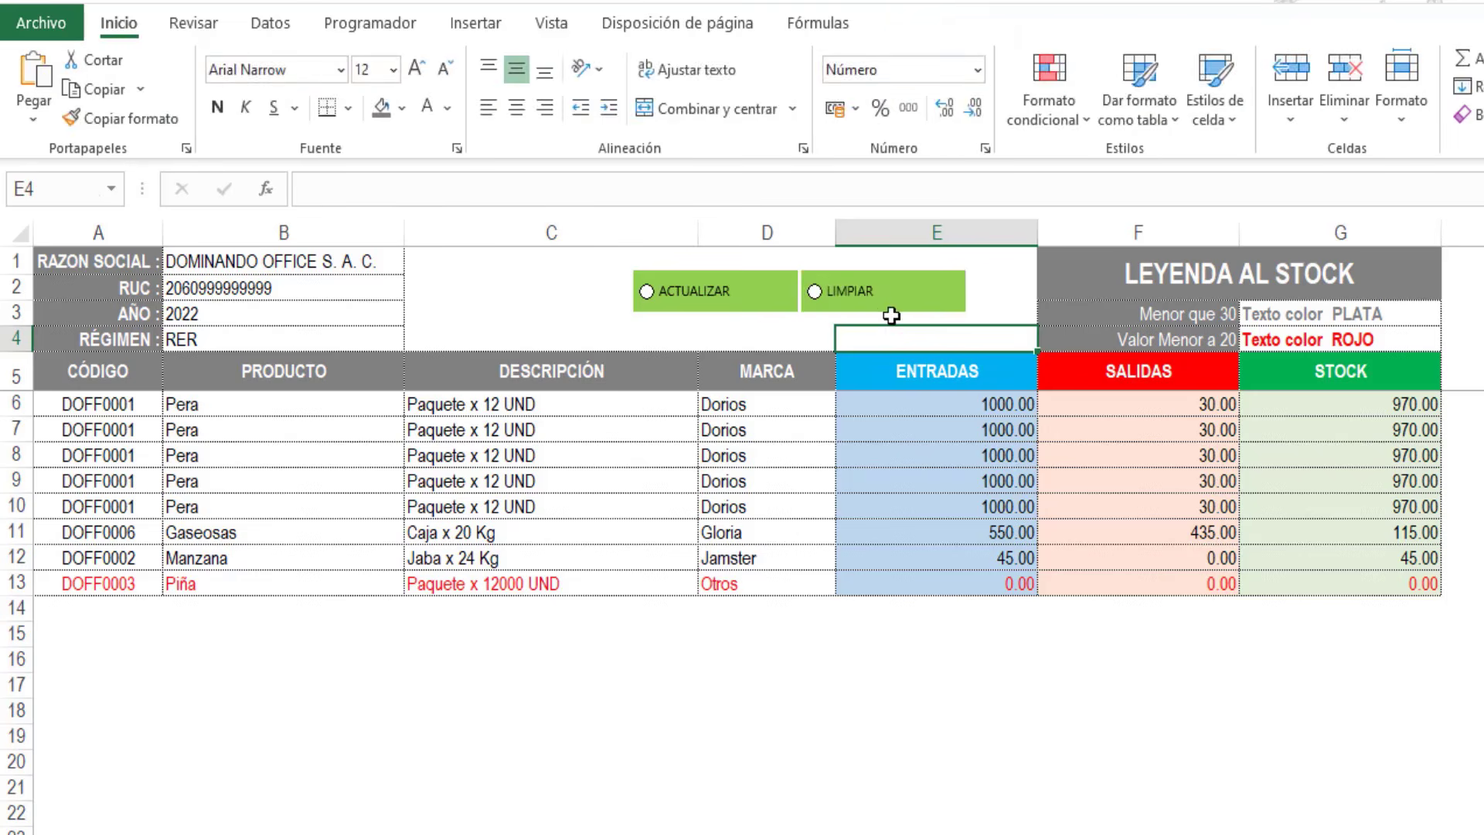
{"action": "left_click", "coordinate": [881, 305], "text": "ctrl"}
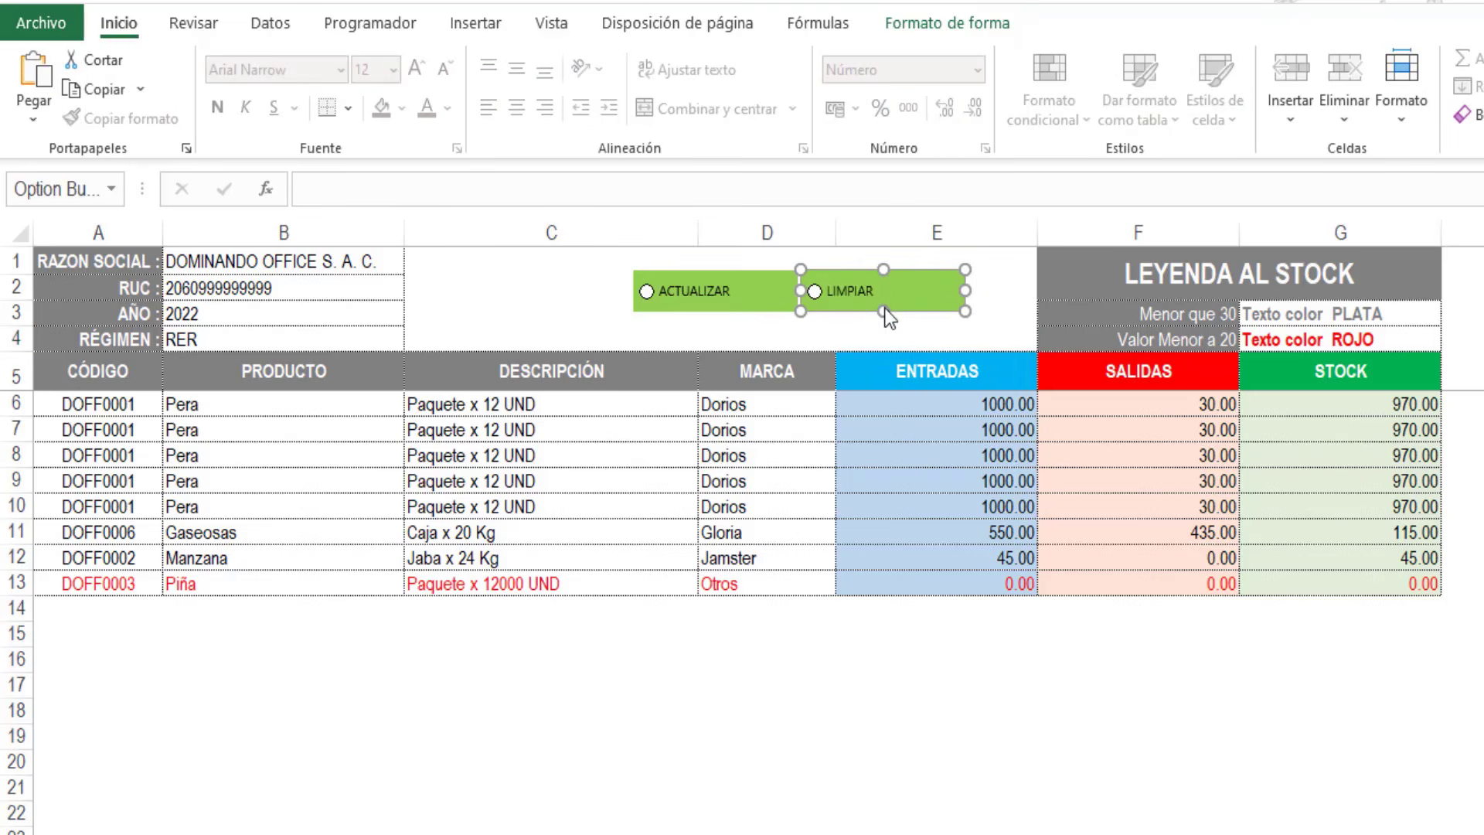
{"action": "left_click", "coordinate": [931, 31]}
{"action": "left_click", "coordinate": [692, 57]}
{"action": "left_click", "coordinate": [600, 276]}
{"action": "left_click", "coordinate": [719, 337]}
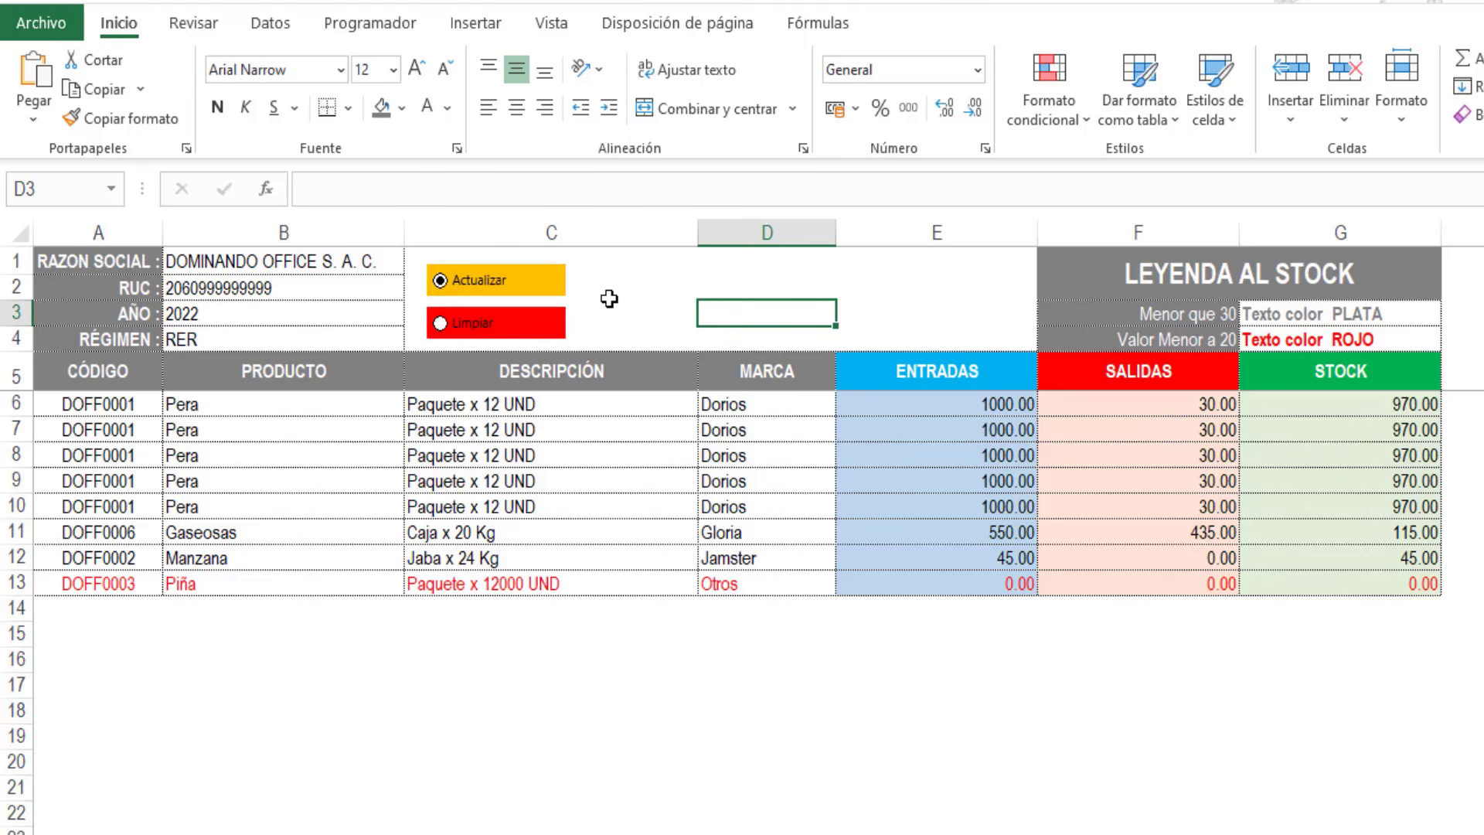
Step: Review the STOCK code cells, then view PRODUCTOS with codes DOFF0001 to DOFF0011
{"action": "left_click", "coordinate": [655, 307]}
{"action": "left_click", "coordinate": [705, 285]}
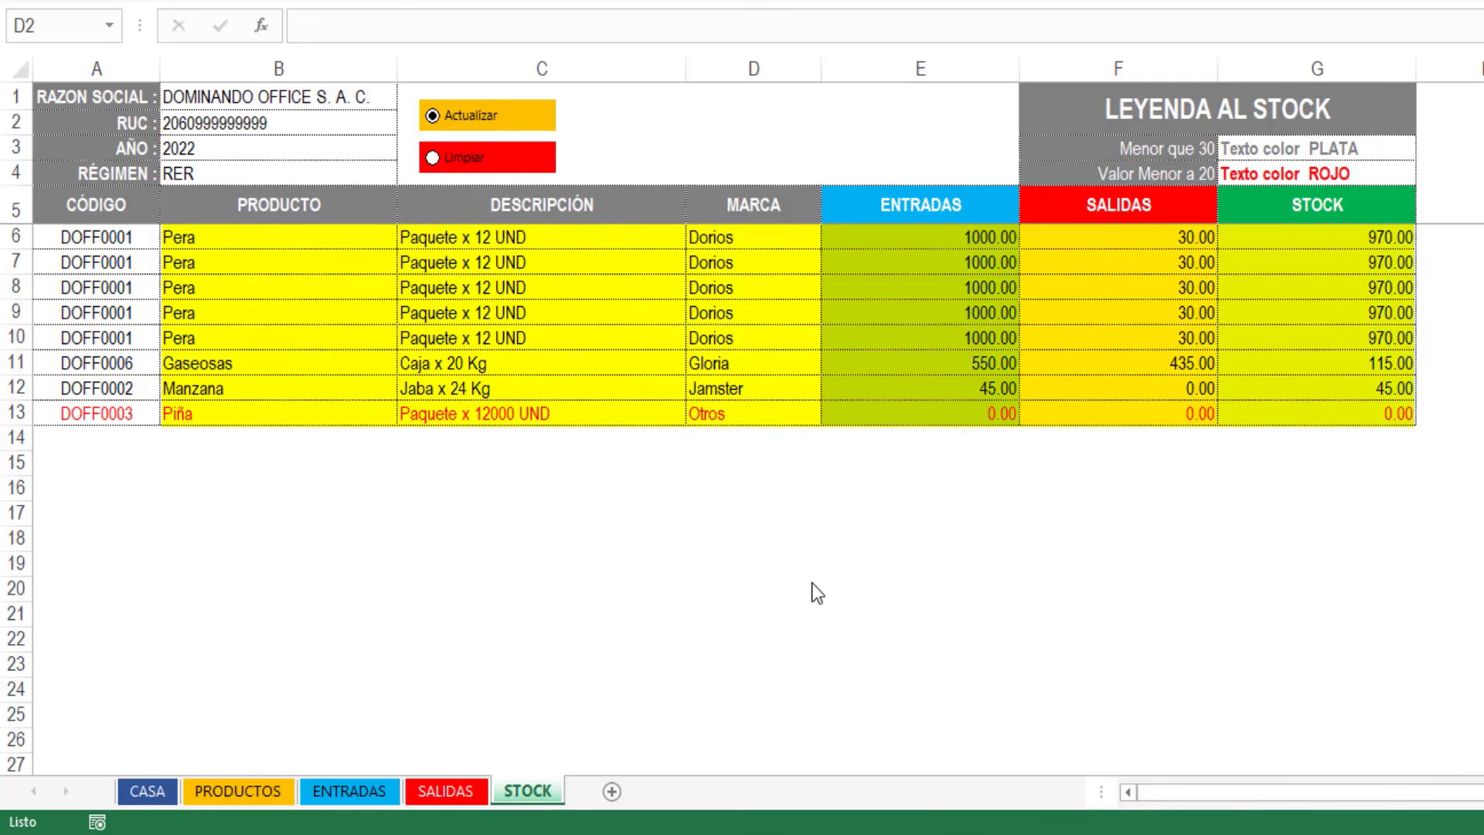
{"action": "left_click", "coordinate": [85, 237]}
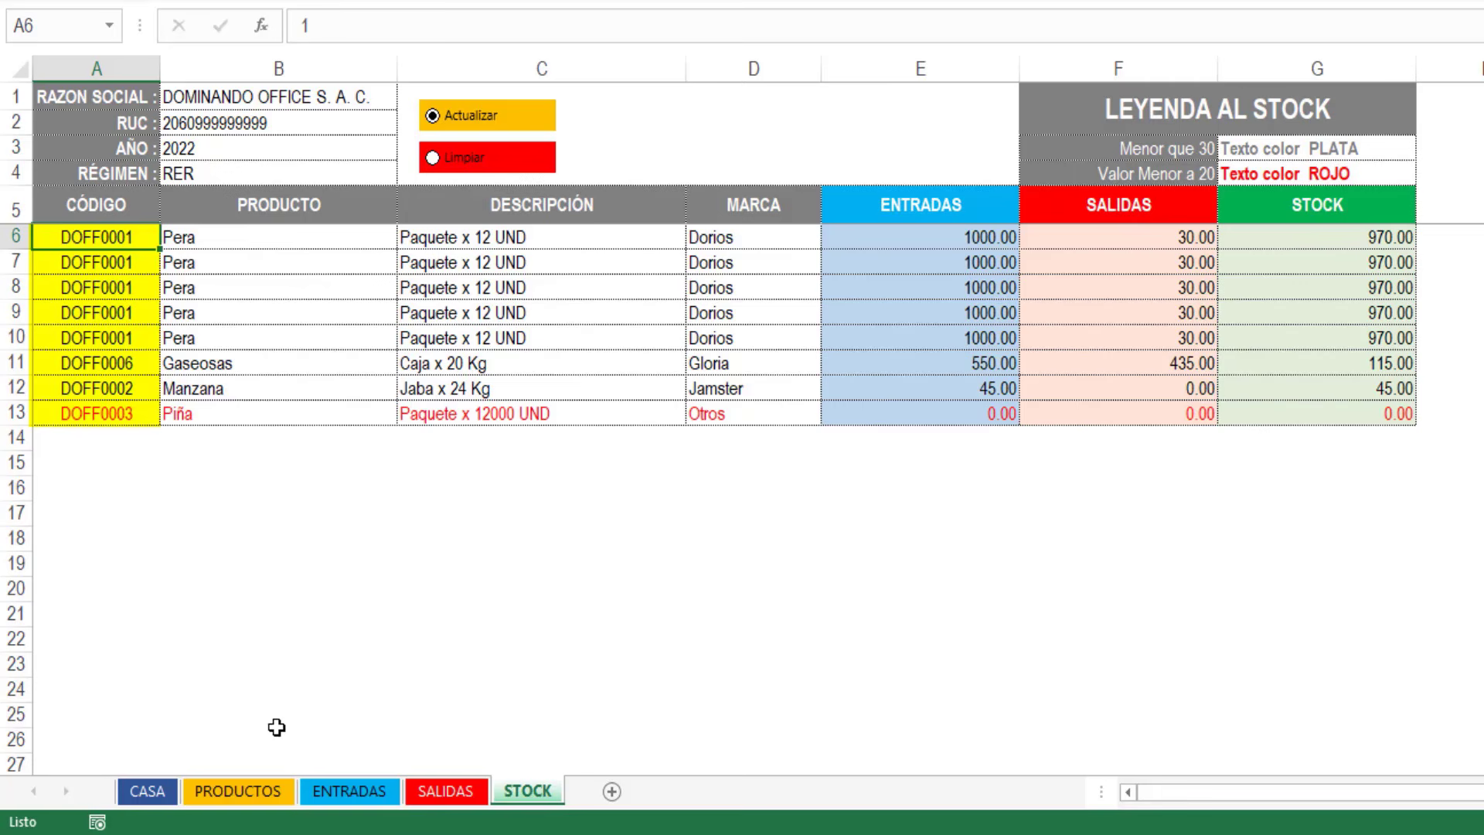
{"action": "left_click", "coordinate": [259, 789]}
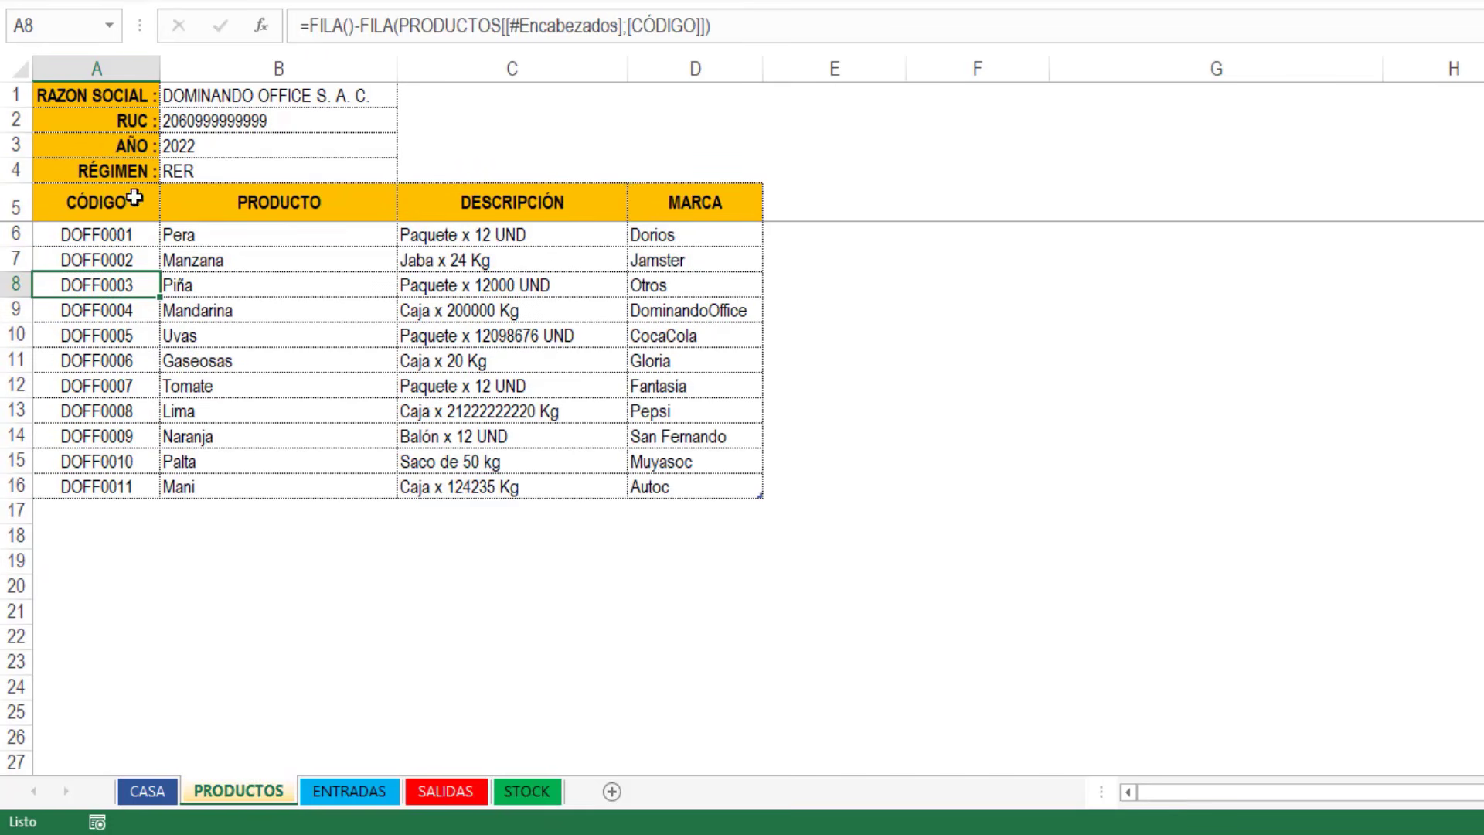
{"action": "left_click", "coordinate": [78, 233]}
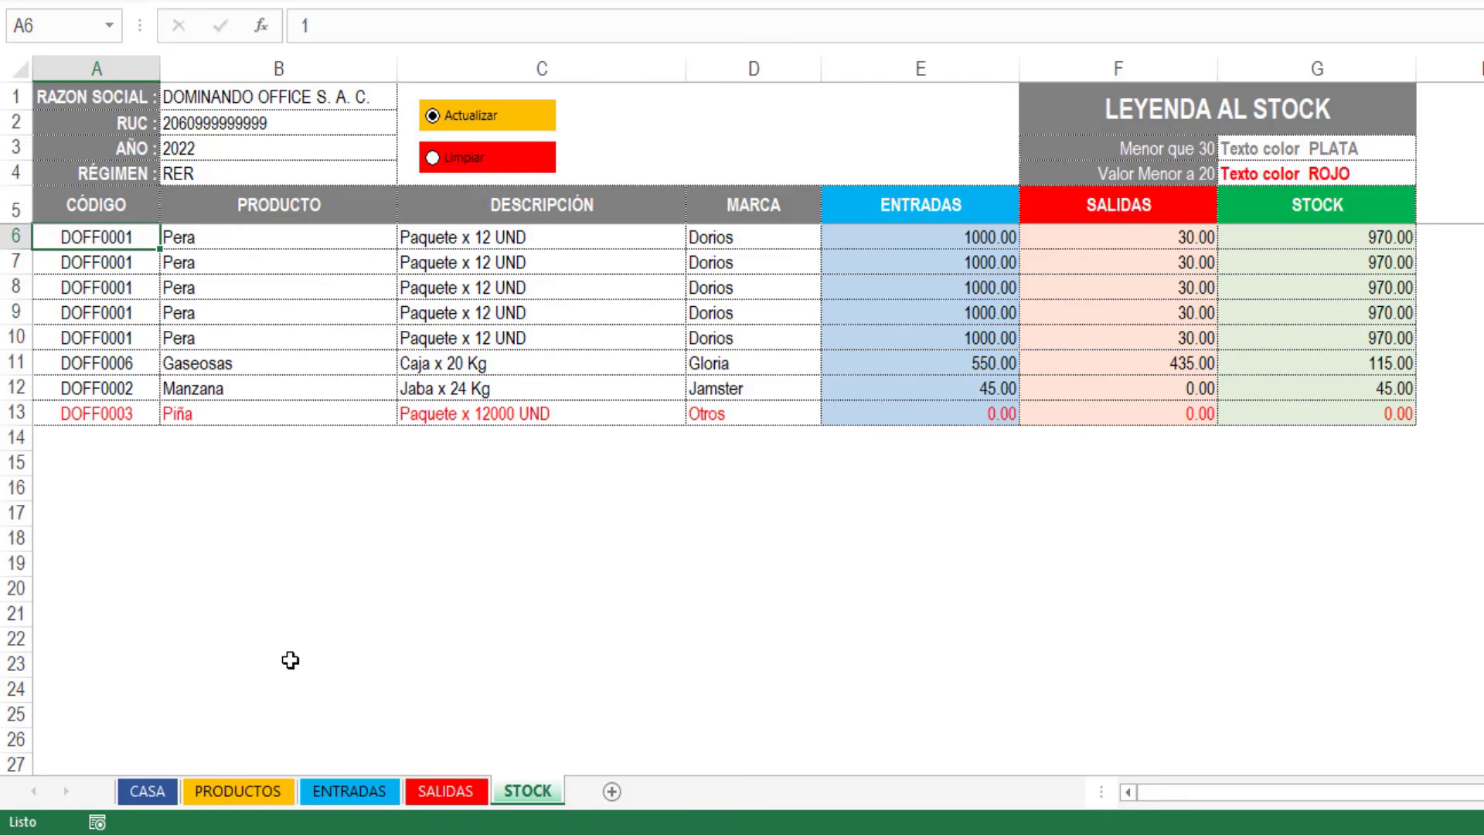
{"action": "left_click", "coordinate": [258, 787]}
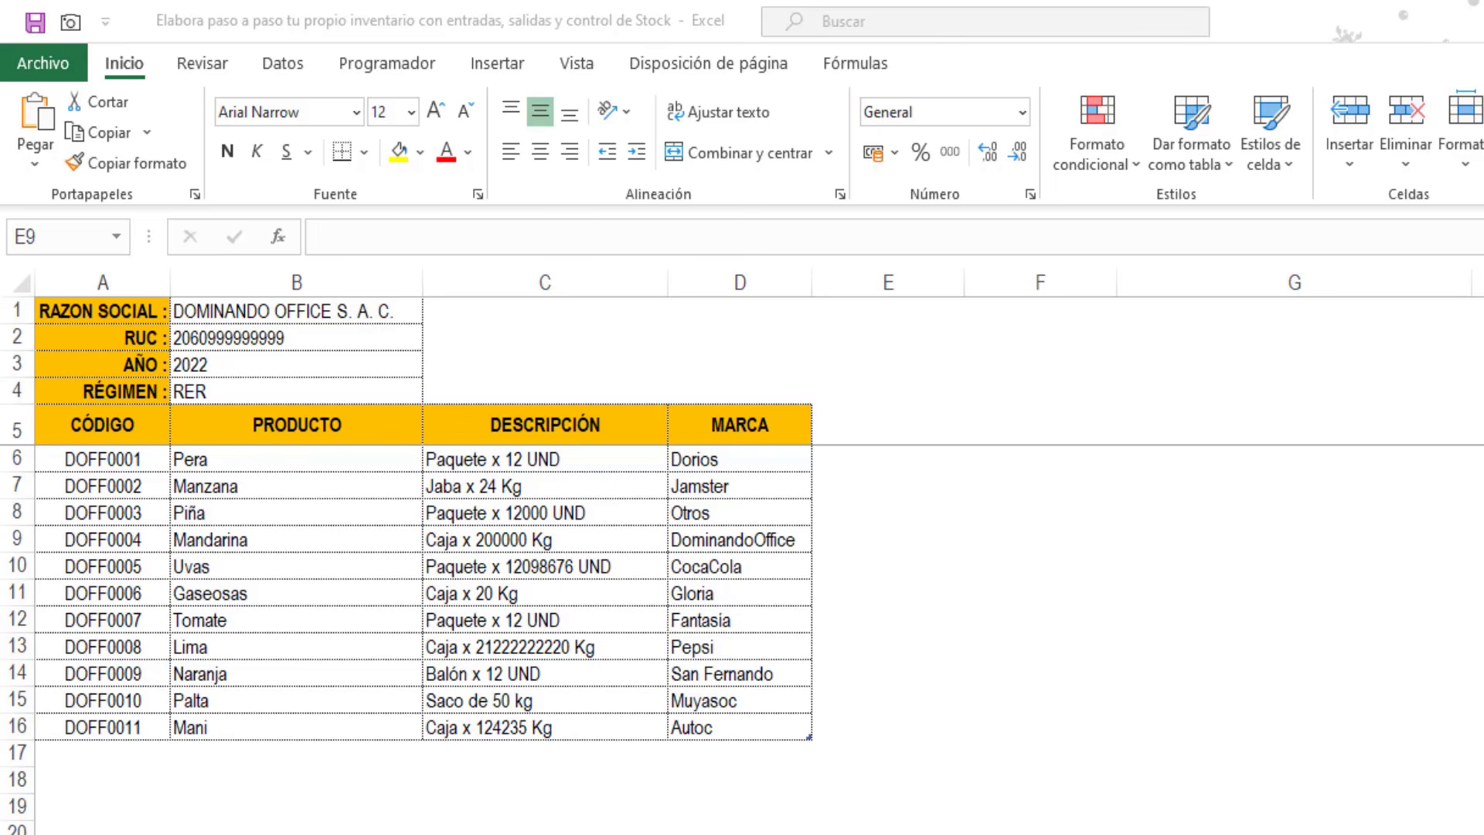
Step: Open the Visual Basic editor from Programador and insert a new module, Módulo1
{"action": "left_click", "coordinate": [398, 66]}
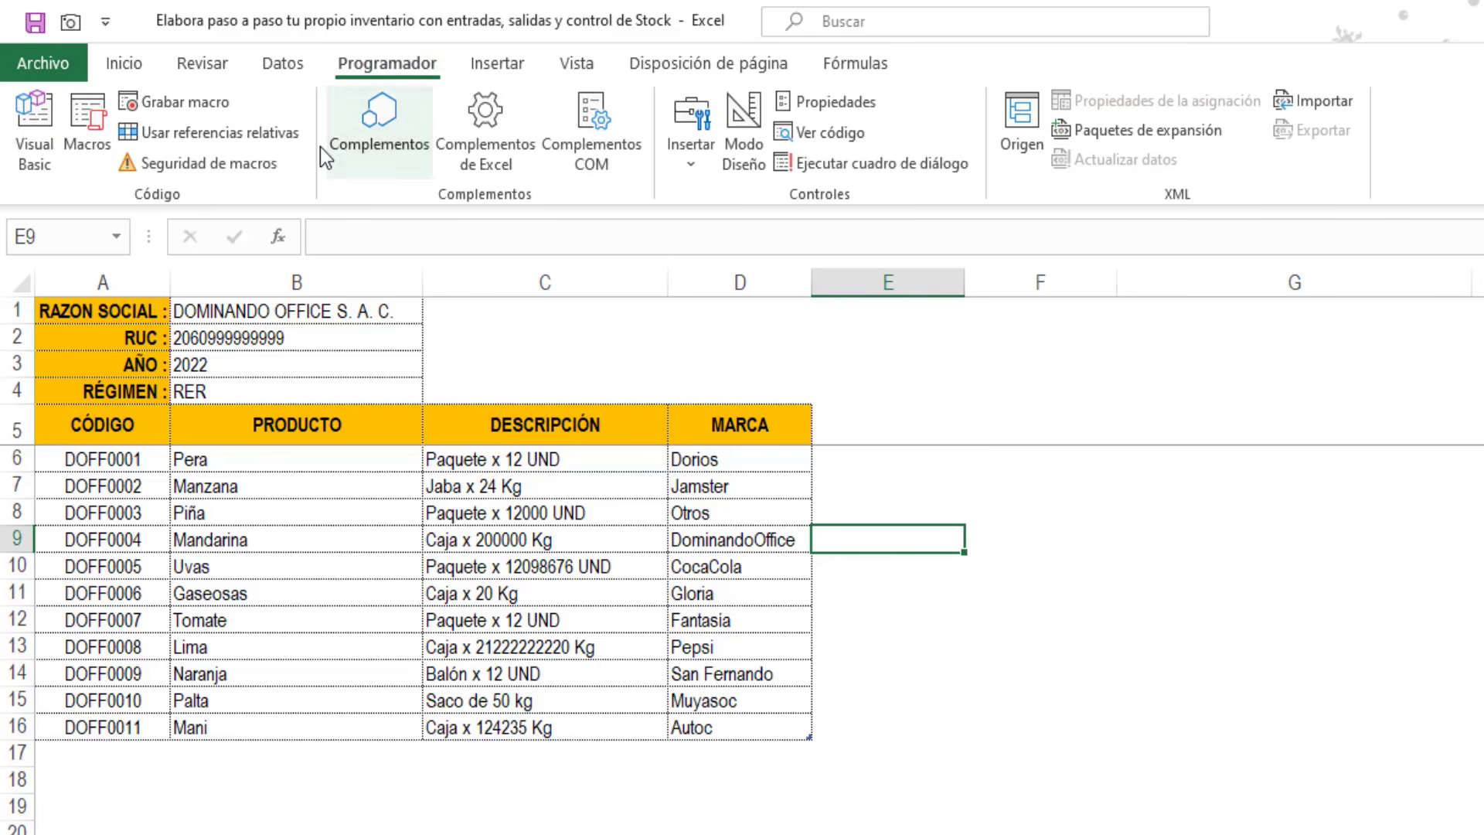
{"action": "left_click", "coordinate": [35, 147]}
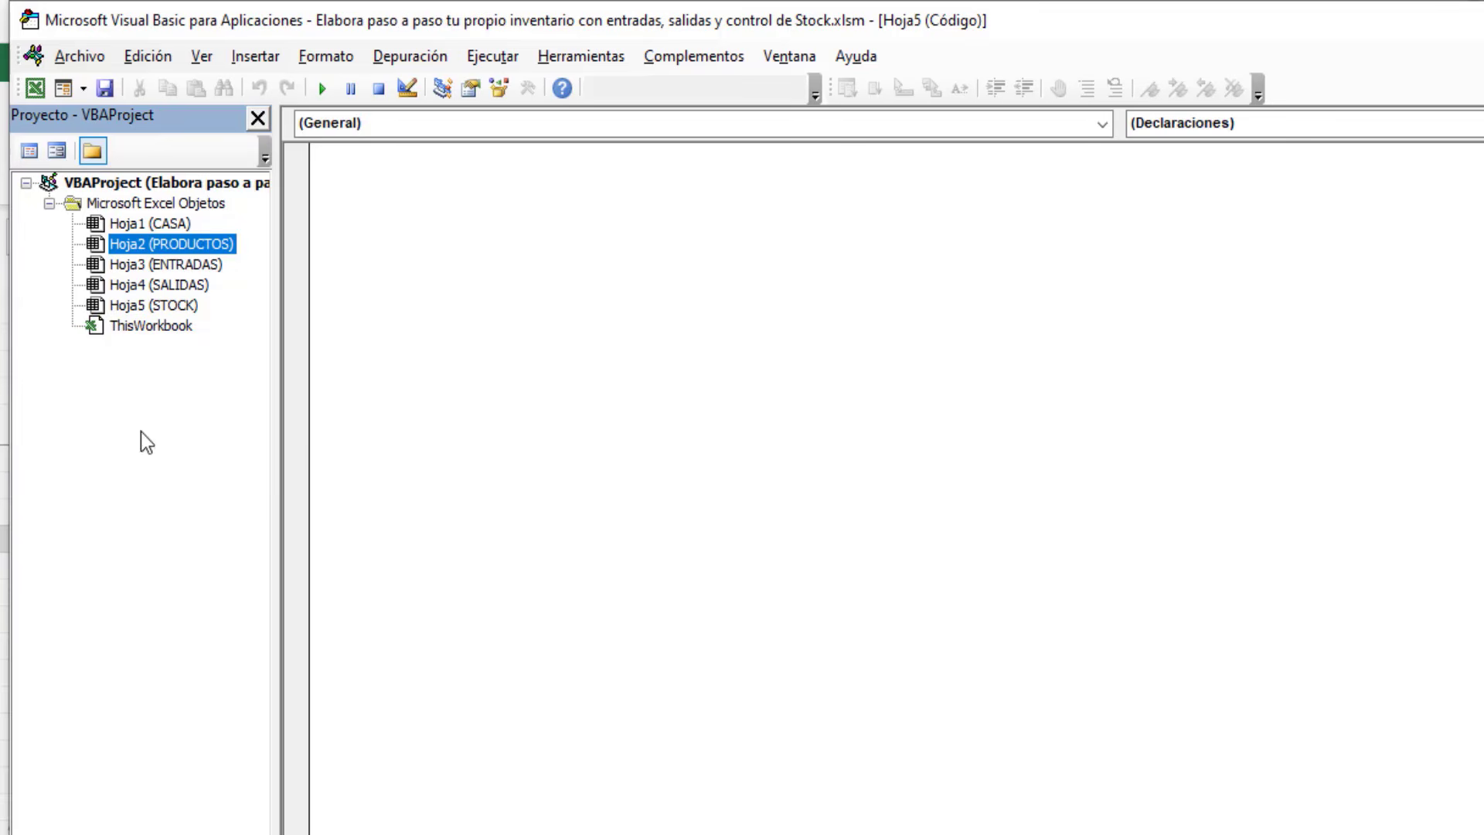
{"action": "left_click", "coordinate": [129, 333]}
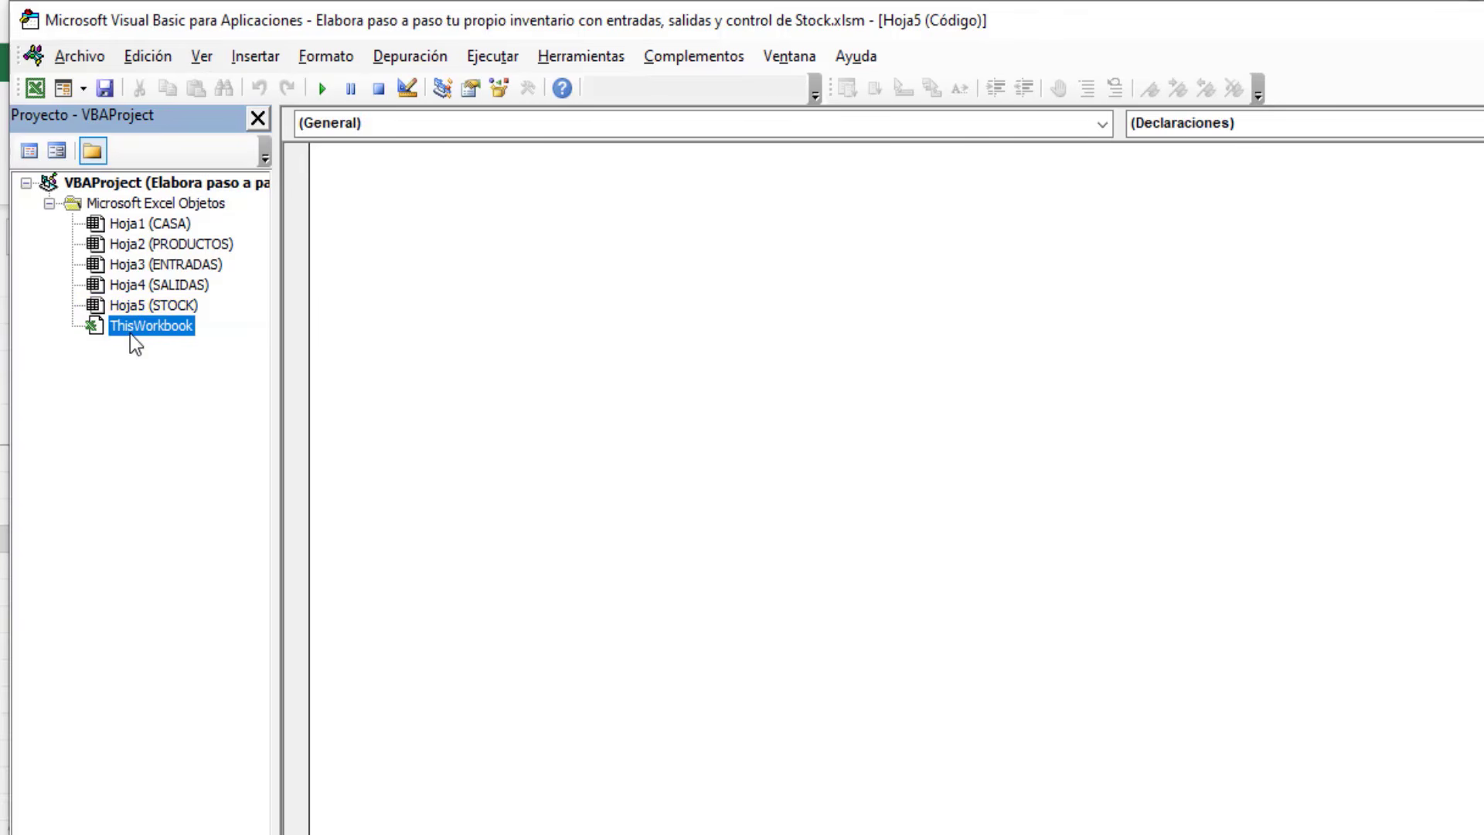
{"action": "left_click", "coordinate": [242, 60]}
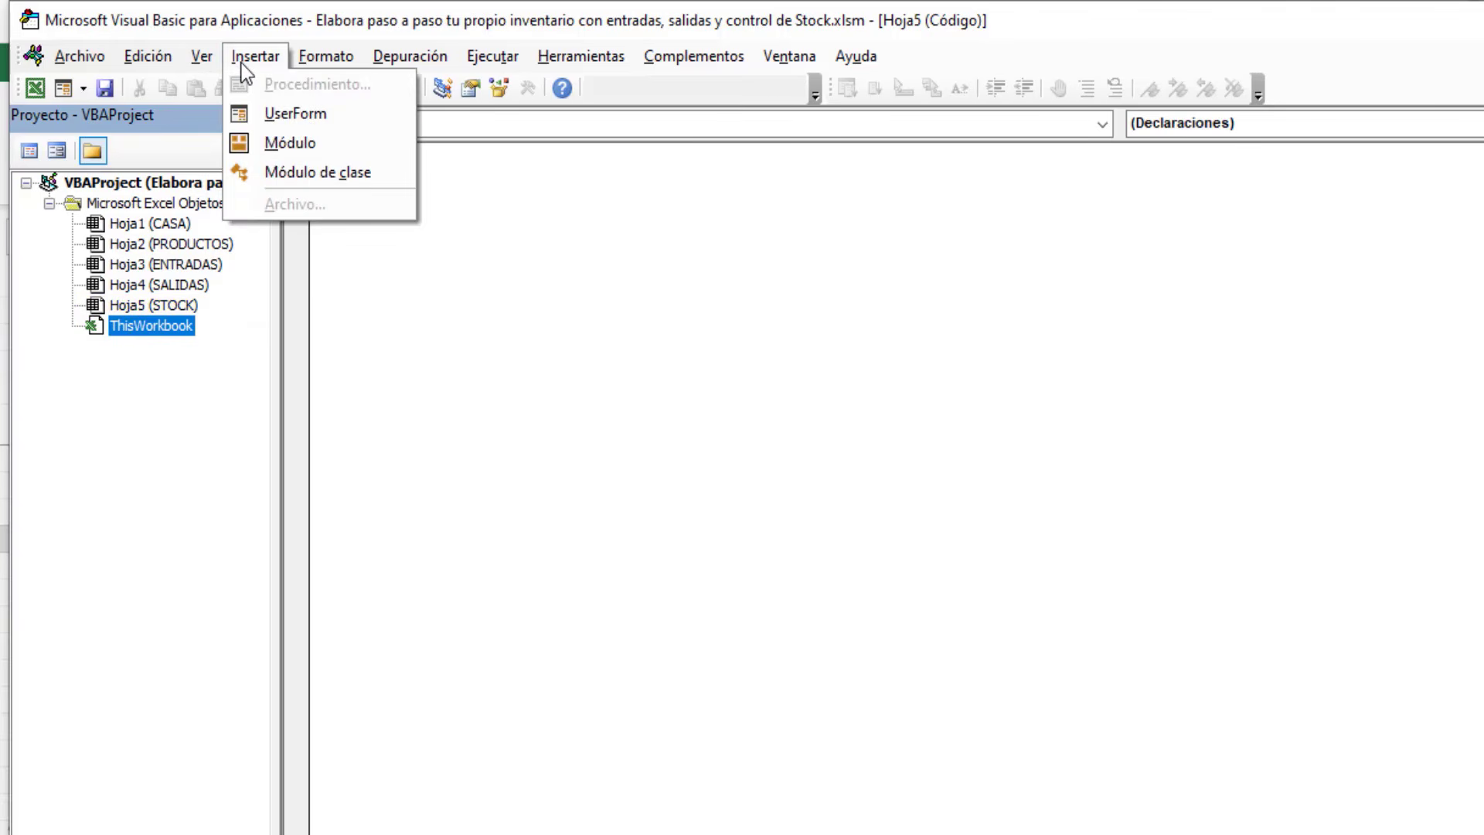
{"action": "left_click", "coordinate": [272, 144]}
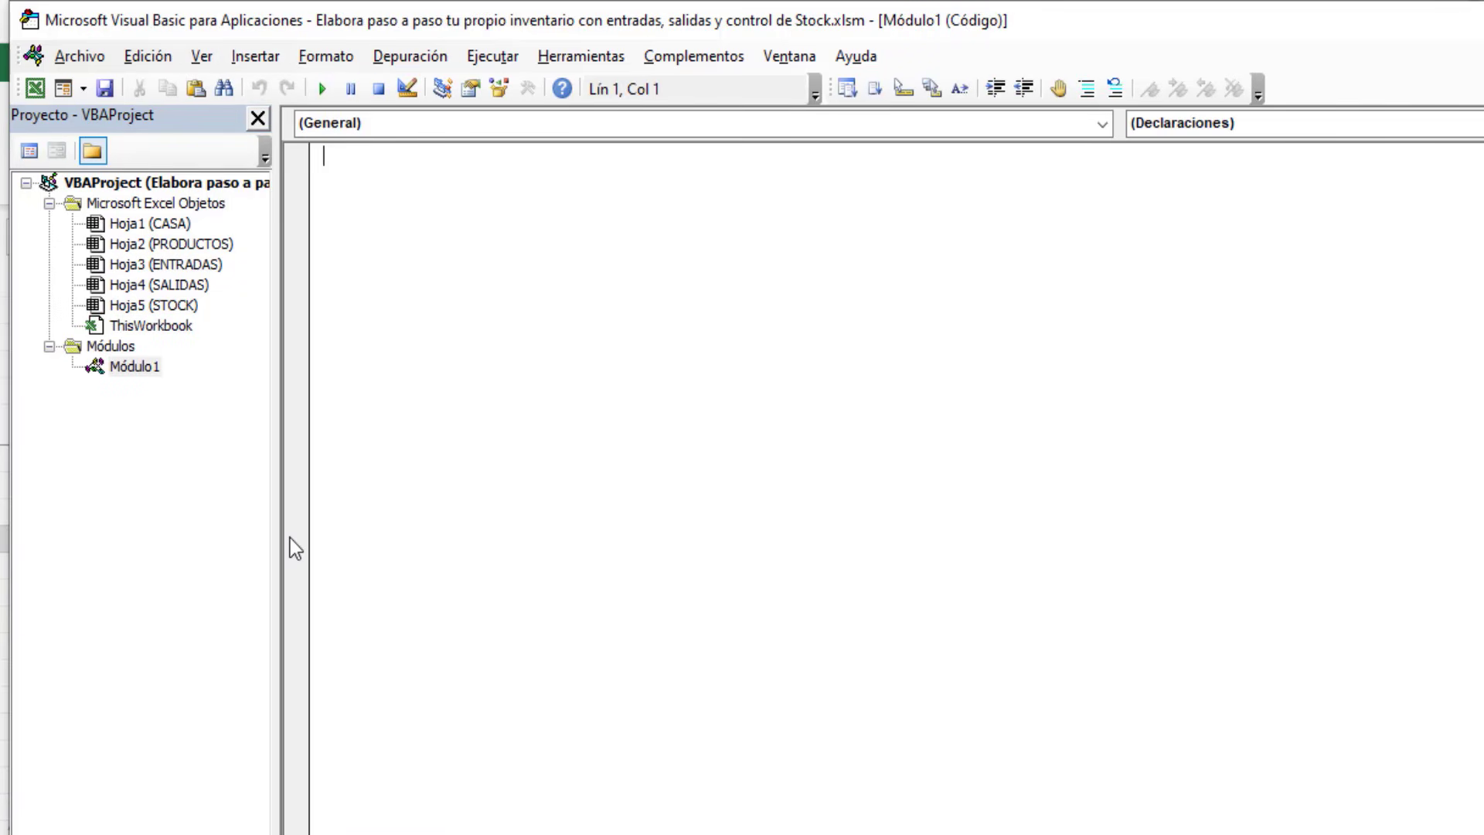
Step: In Módulo1 write Sub actualizar setting Hoja5 A6:A200 values equal to Hoja2 A6:A200
{"action": "double_click", "coordinate": [133, 369]}
{"action": "type", "text": "sub "}
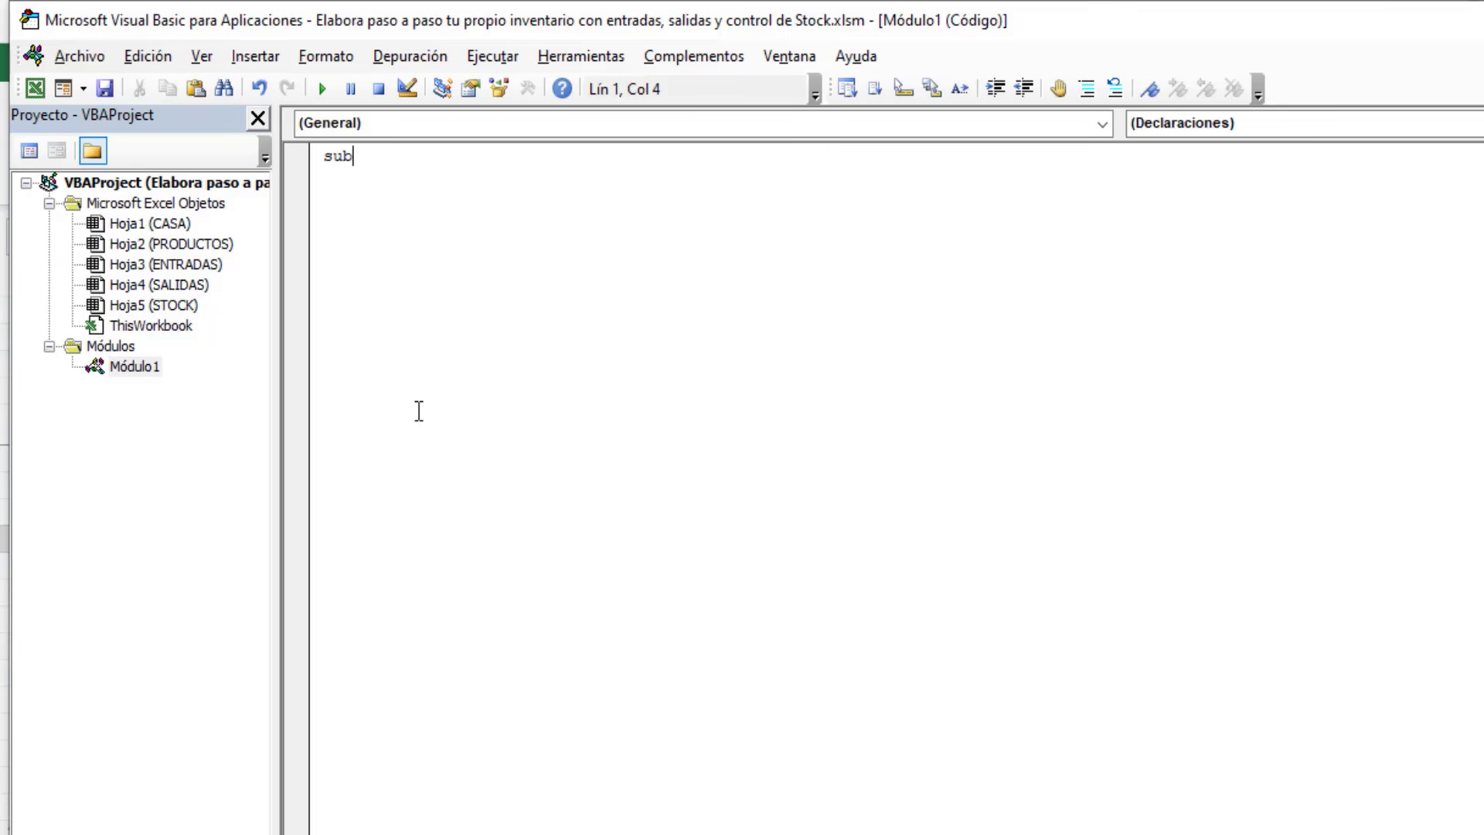
{"action": "type", "text": "actualizar ()"}
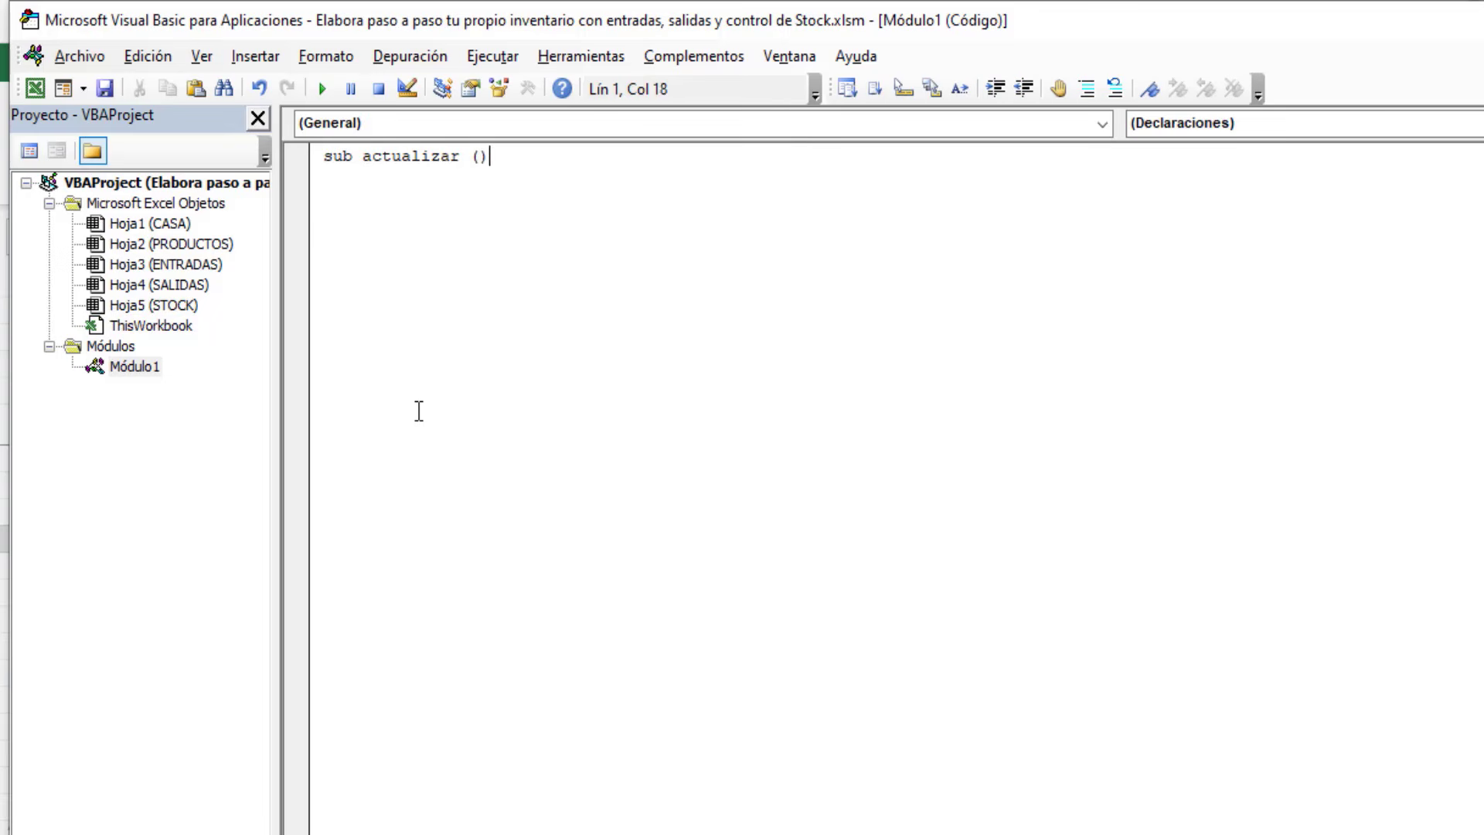
{"action": "key", "text": "Return"}
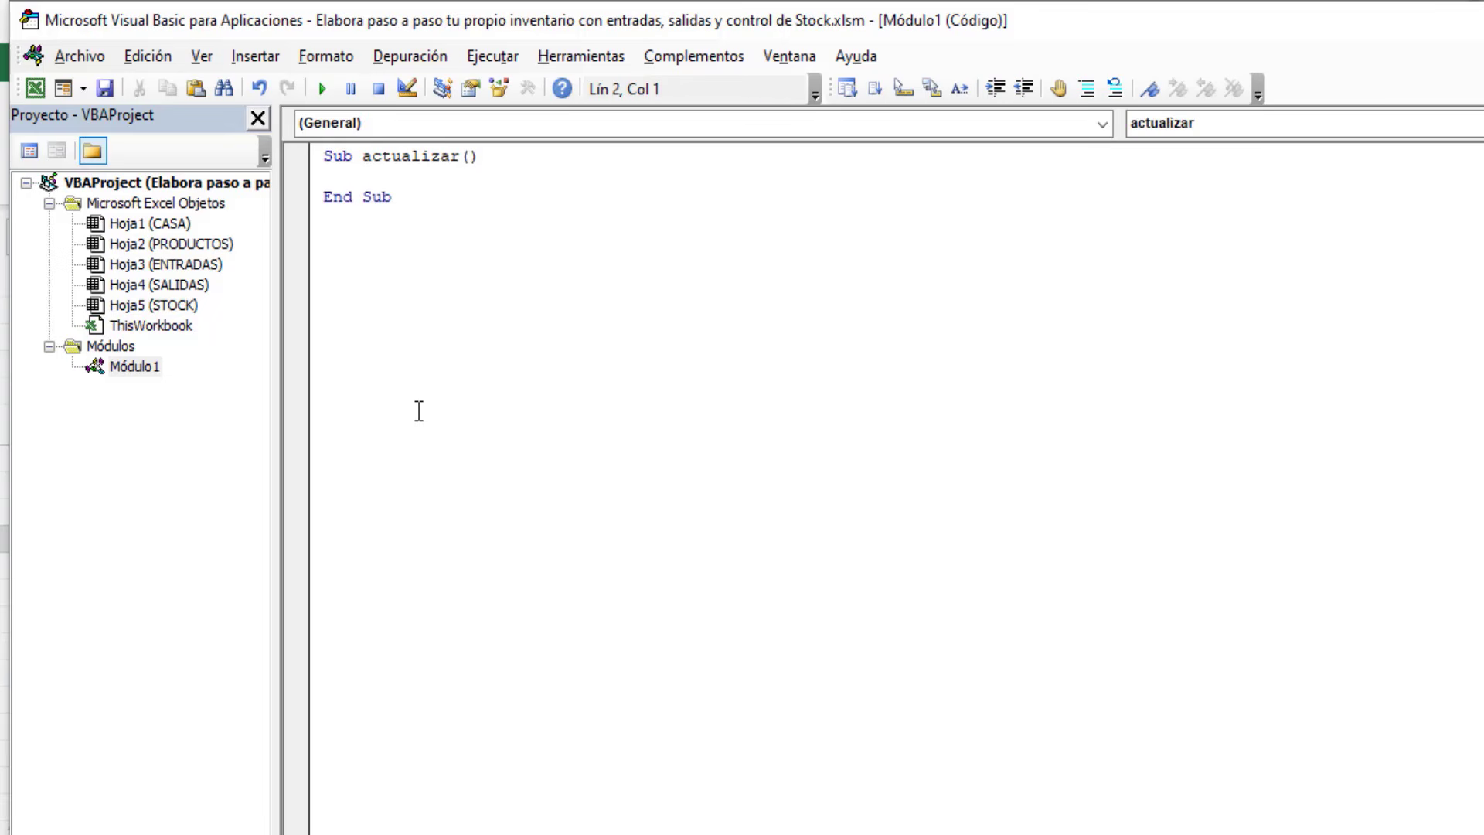
{"action": "key", "text": "Tab"}
{"action": "type", "text": "hoja5.range"}
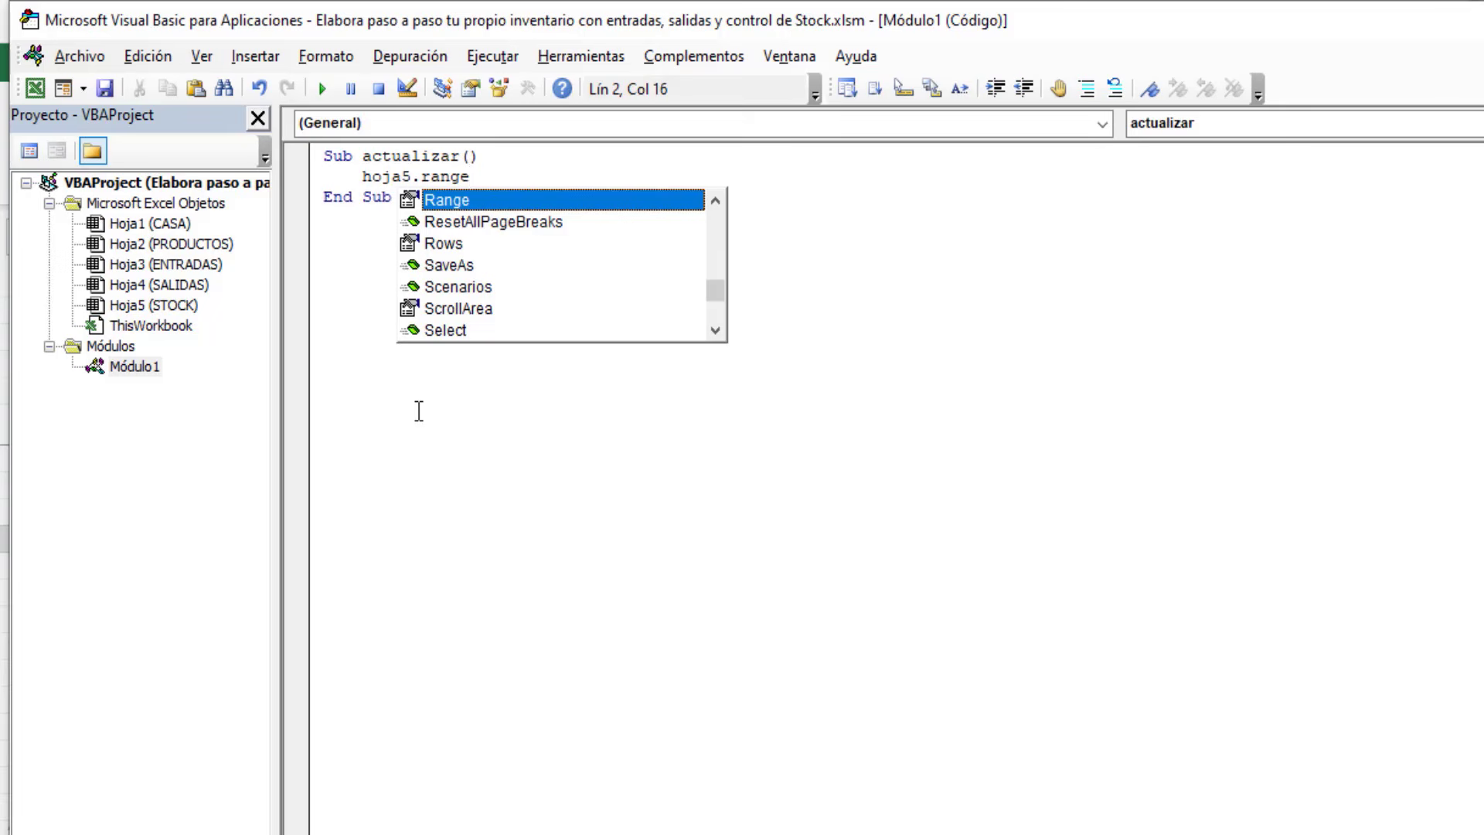
{"action": "type", "text": "(\""}
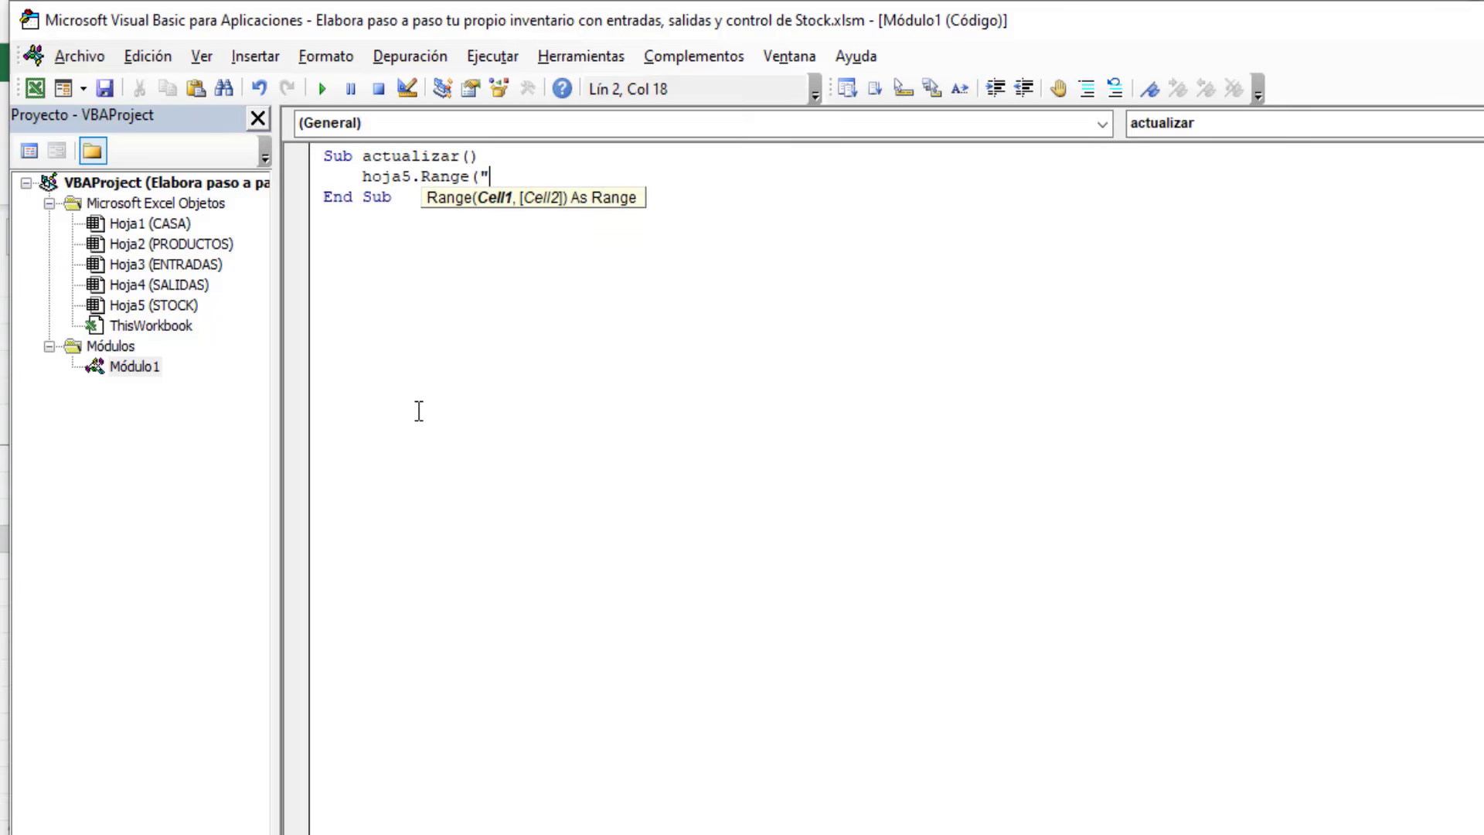
{"action": "type", "text": "A6:A200\")."}
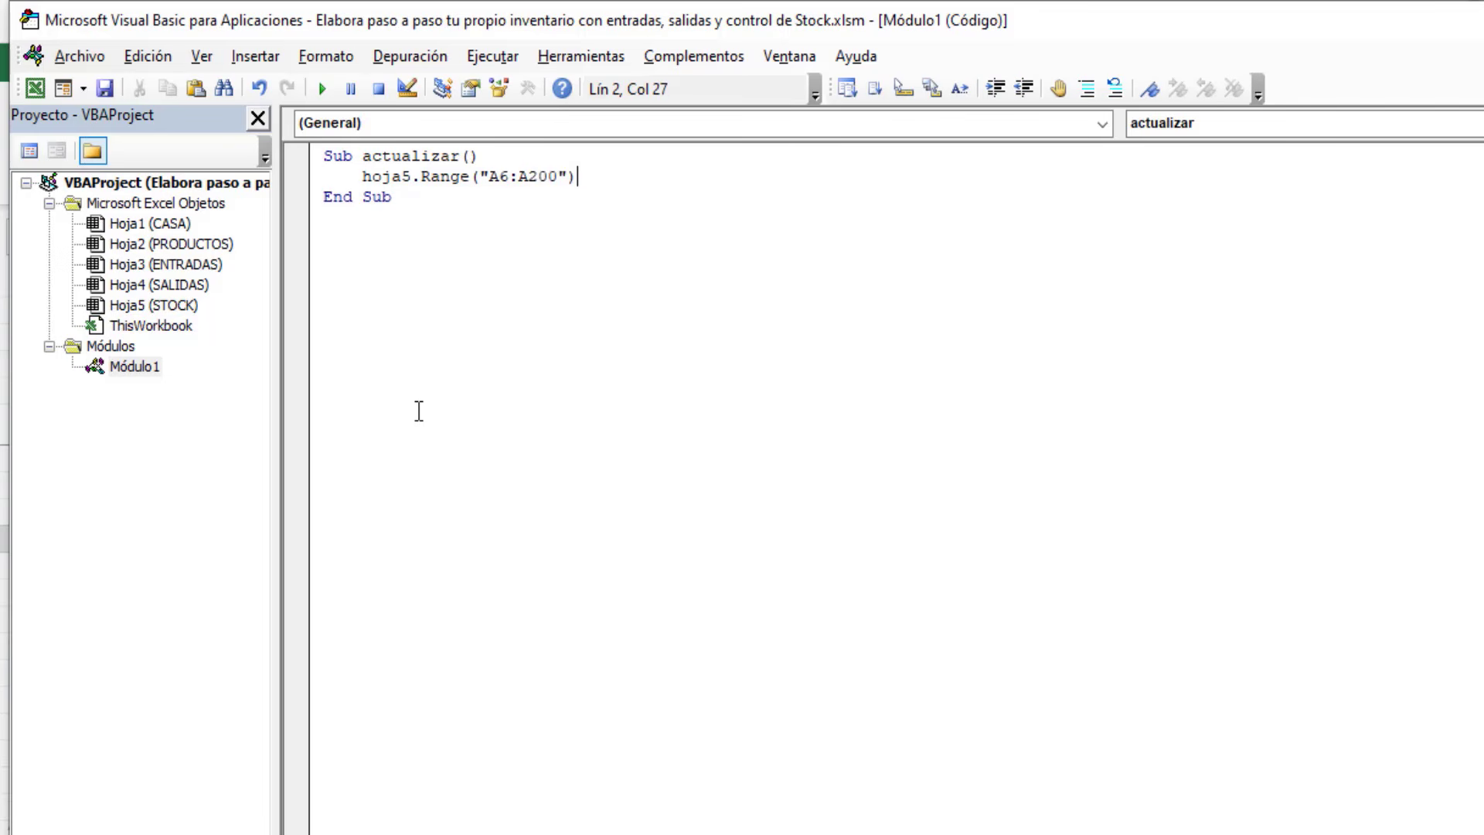
{"action": "type", "text": "VALUE"}
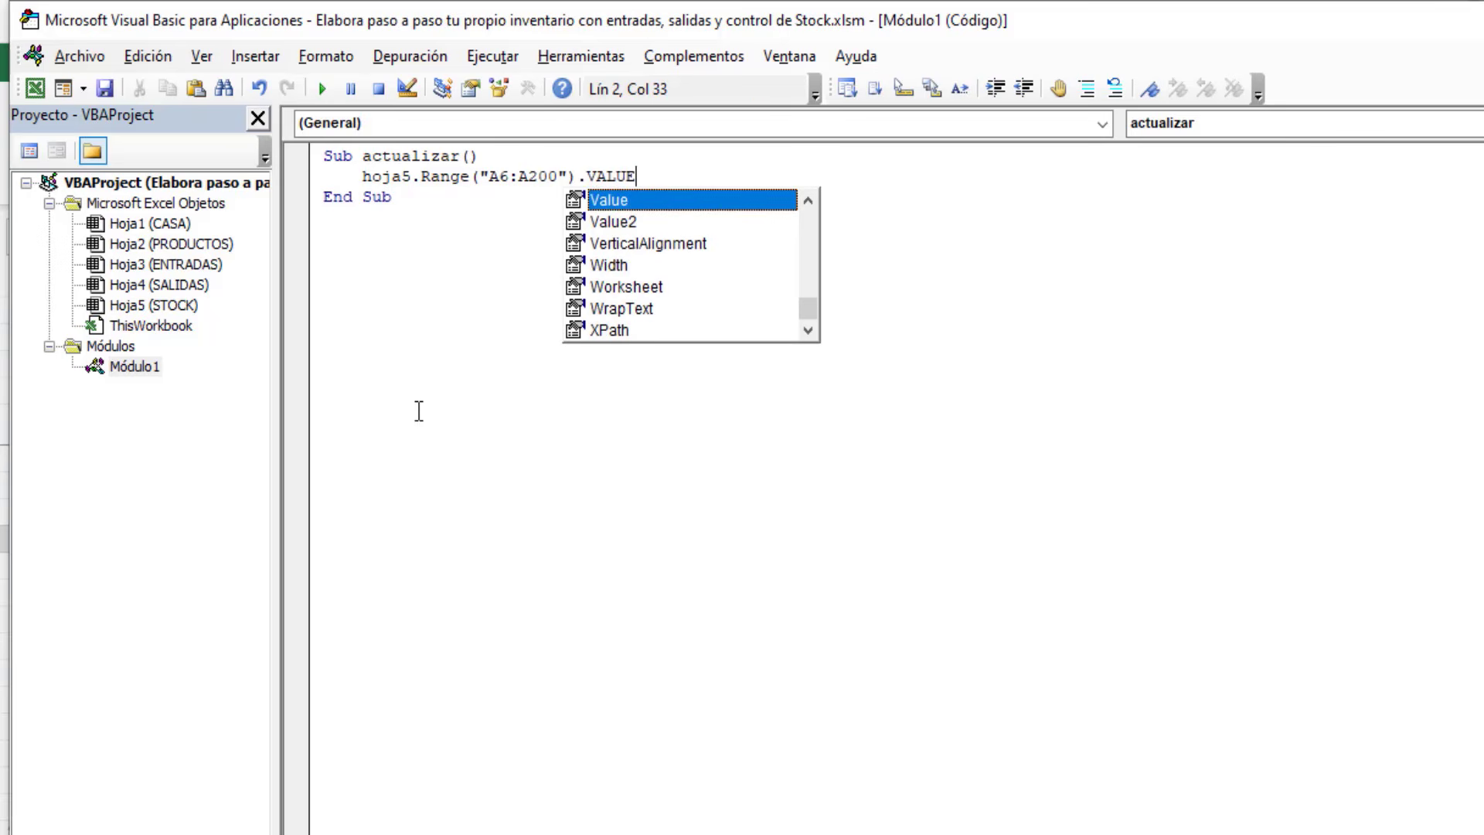
{"action": "key", "text": "Tab"}
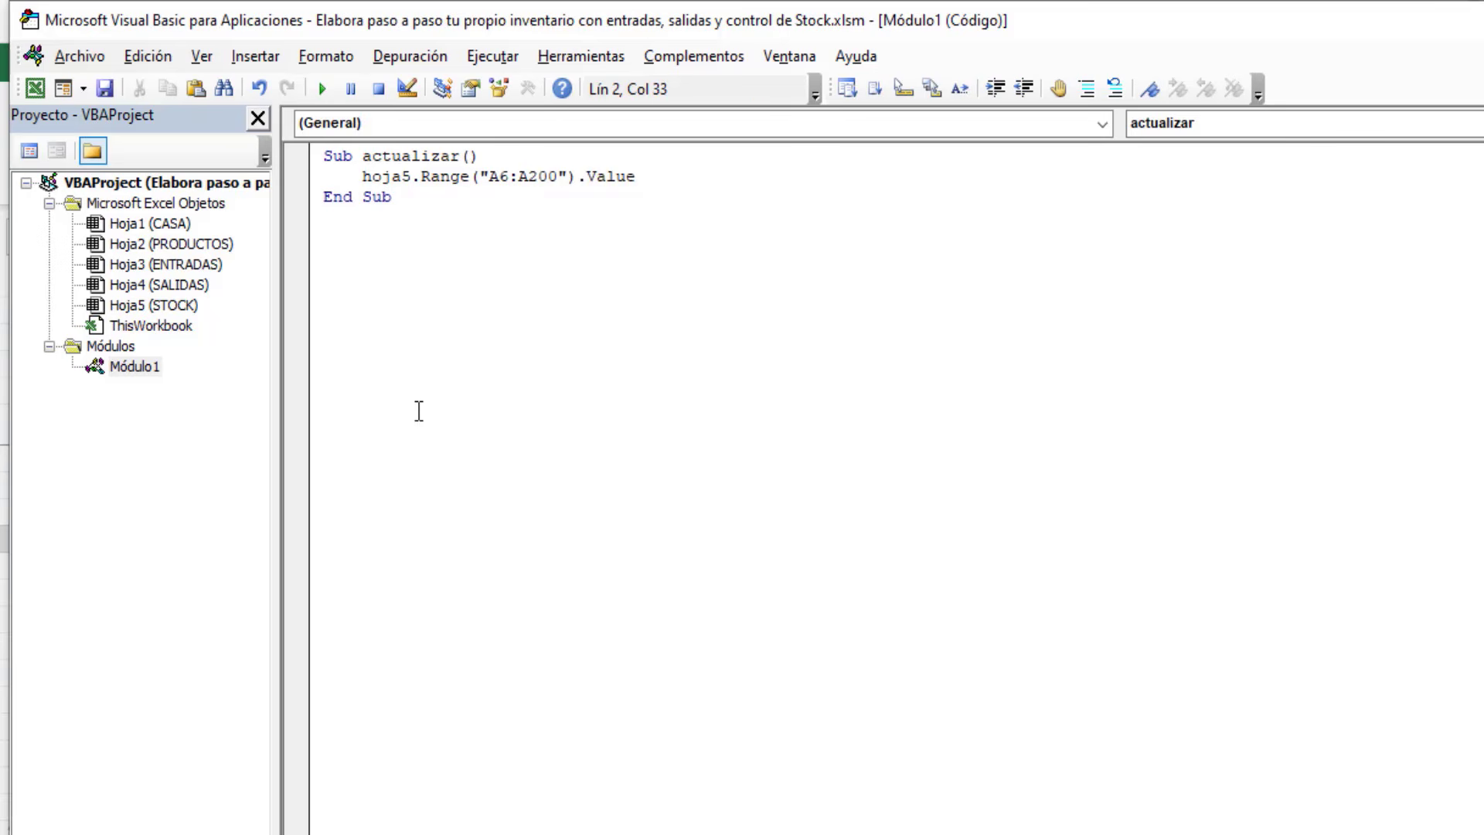
{"action": "type", "text": "=HOJA2.RANG"}
{"action": "key", "text": "Tab"}
{"action": "type", "text": "(\"A6:"}
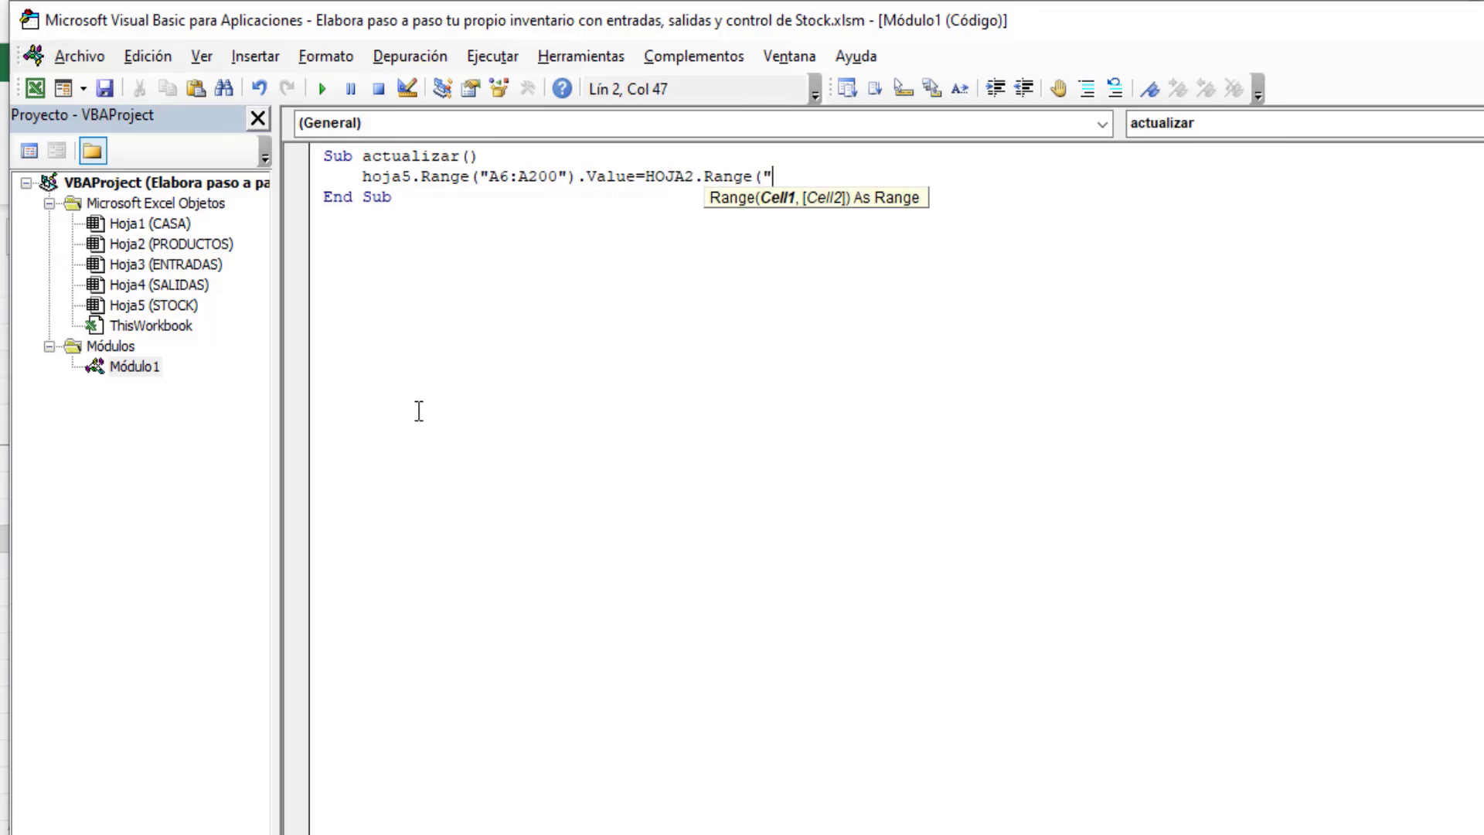
{"action": "type", "text": "A200\").VALUE"}
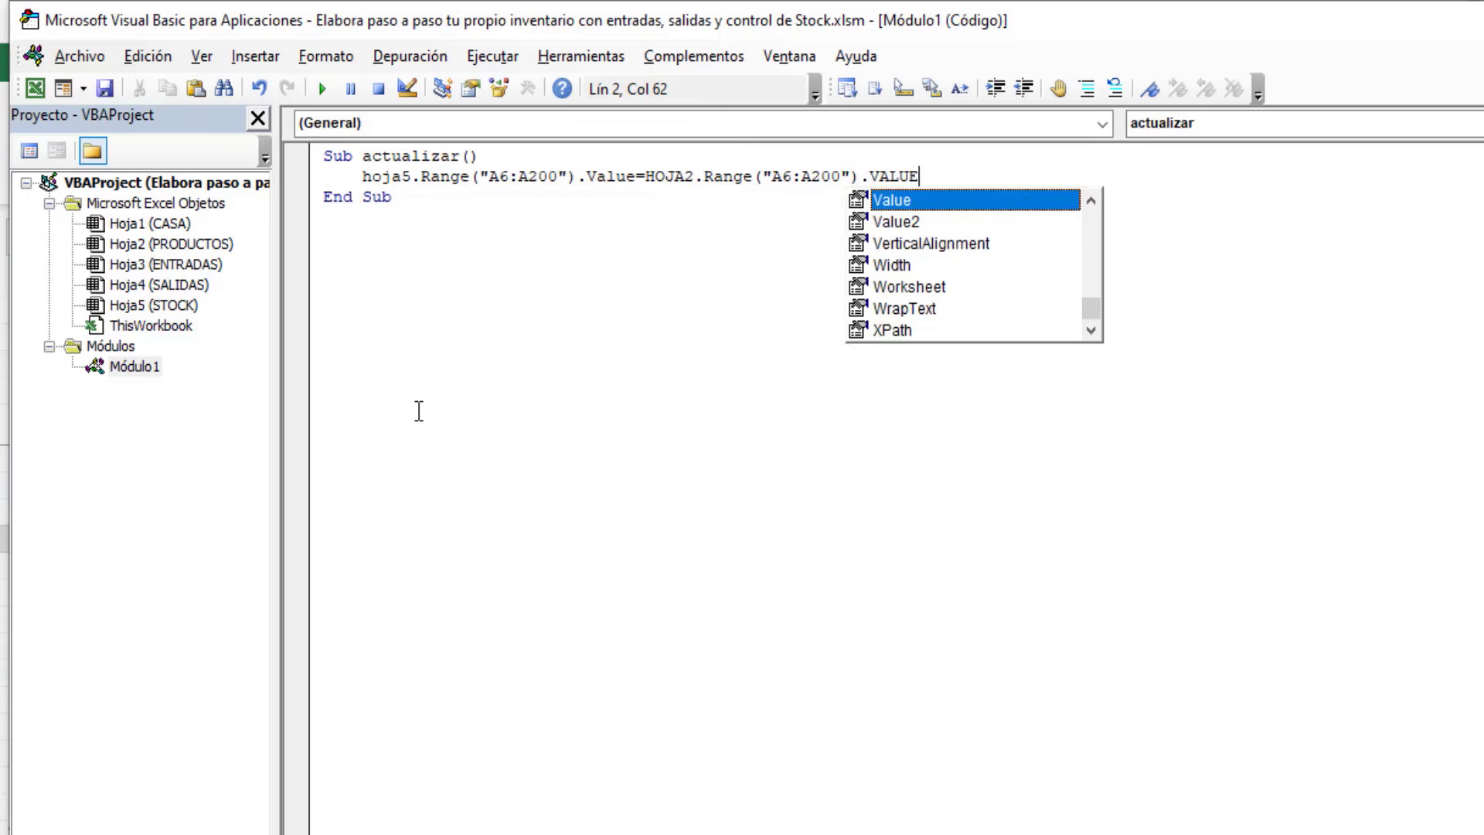
{"action": "left_click", "coordinate": [409, 247]}
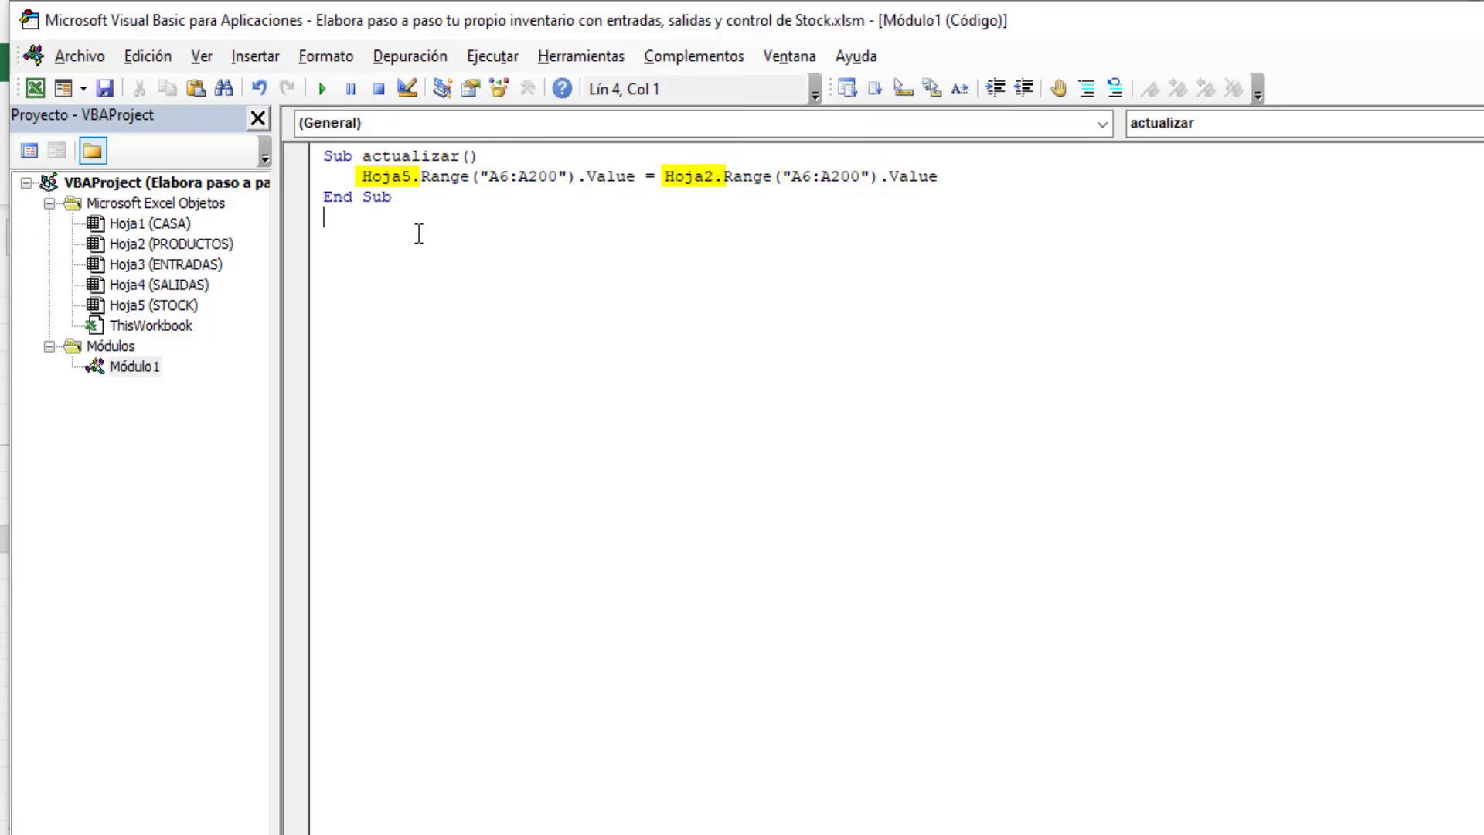
Step: Duplicate the actualizar macro below itself and rename the copy LIMPIAR
{"action": "left_click_drag", "start_coordinate": [411, 229], "coordinate": [323, 156]}
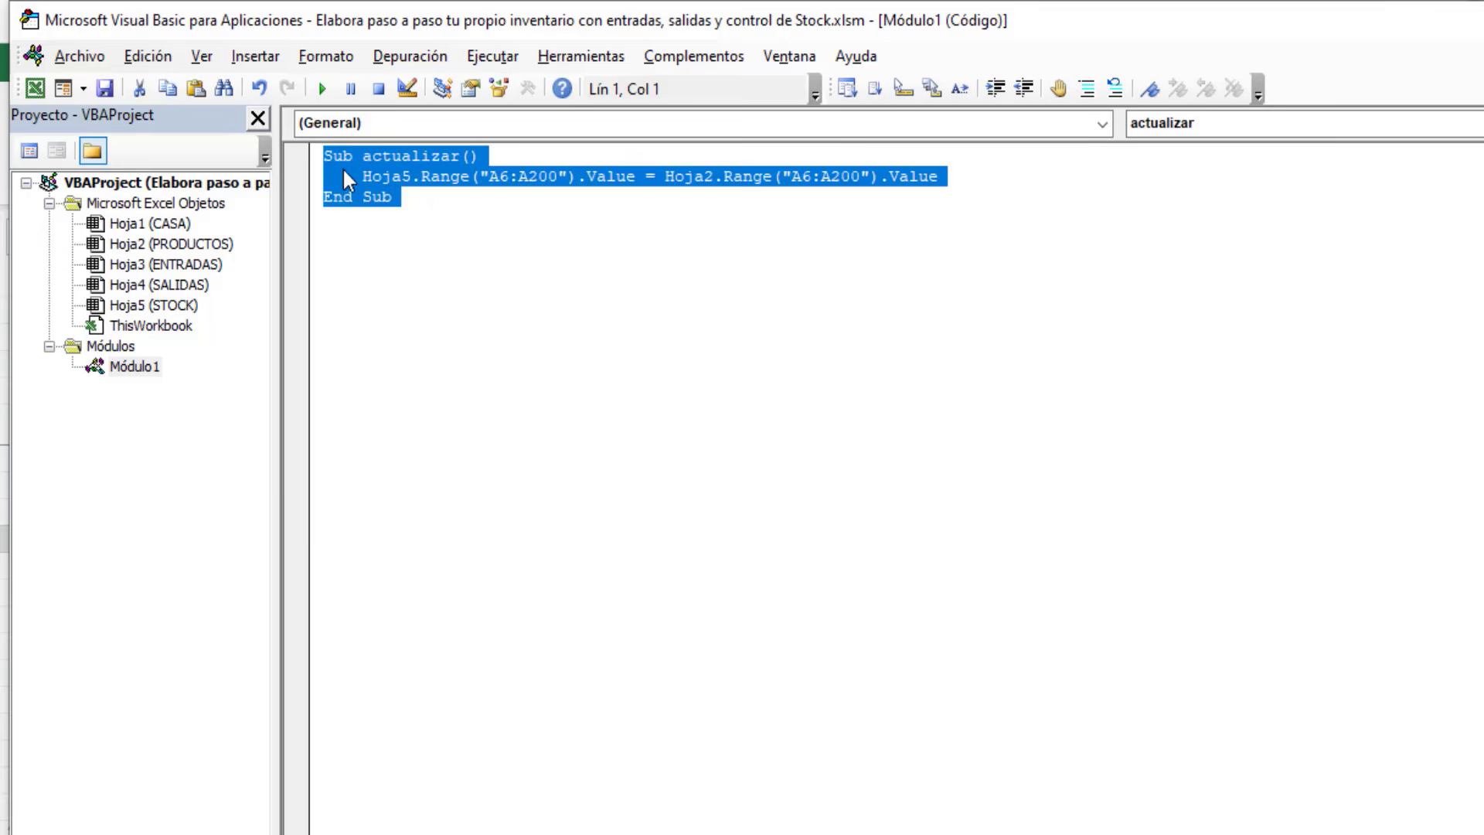
{"action": "right_click", "coordinate": [344, 173]}
{"action": "left_click", "coordinate": [382, 220]}
{"action": "left_click", "coordinate": [357, 239]}
{"action": "key", "text": "ctrl+v"}
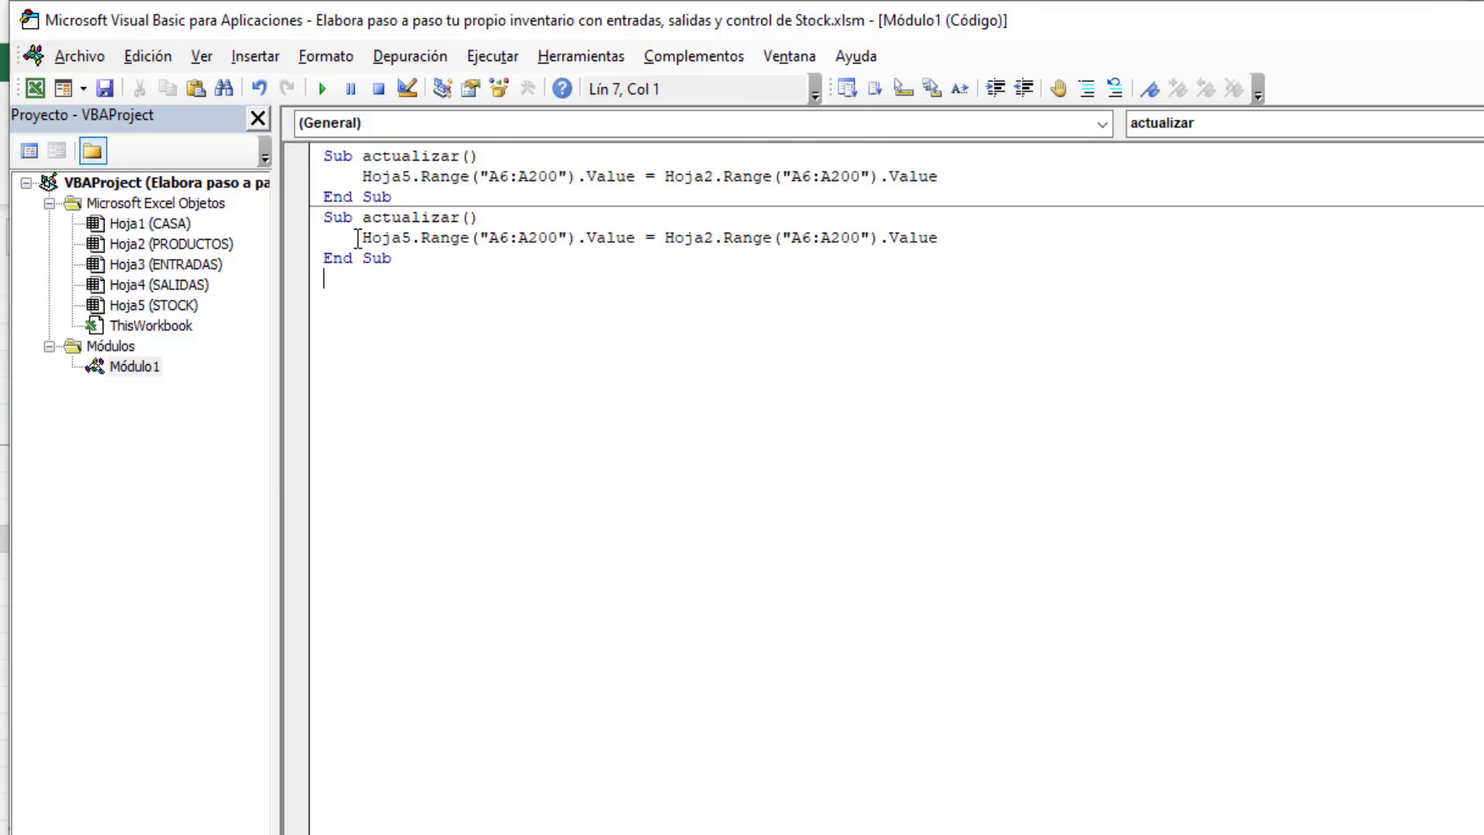
{"action": "left_click_drag", "start_coordinate": [459, 217], "coordinate": [362, 217]}
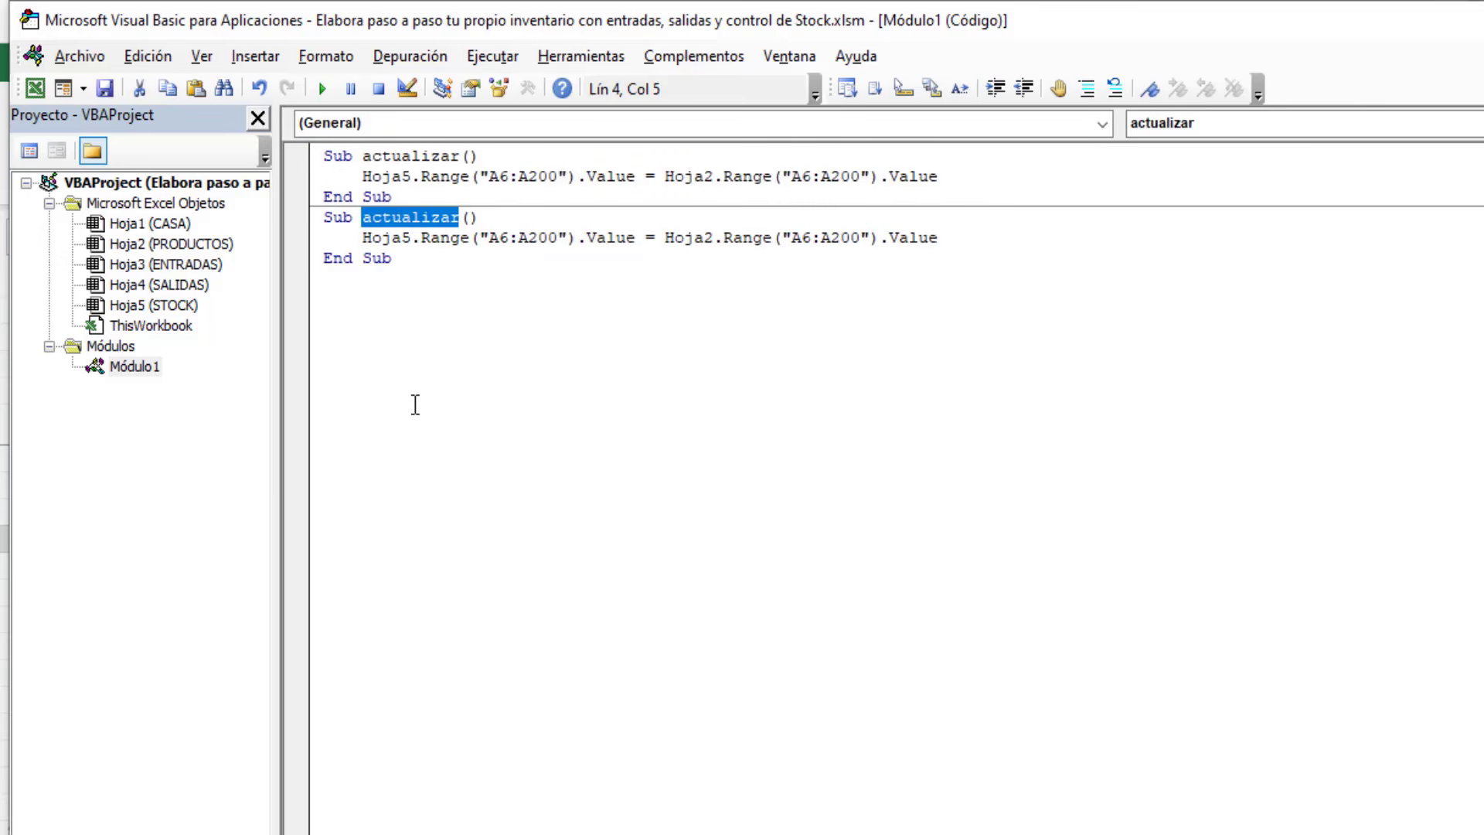
{"action": "type", "text": "LIMPIAR"}
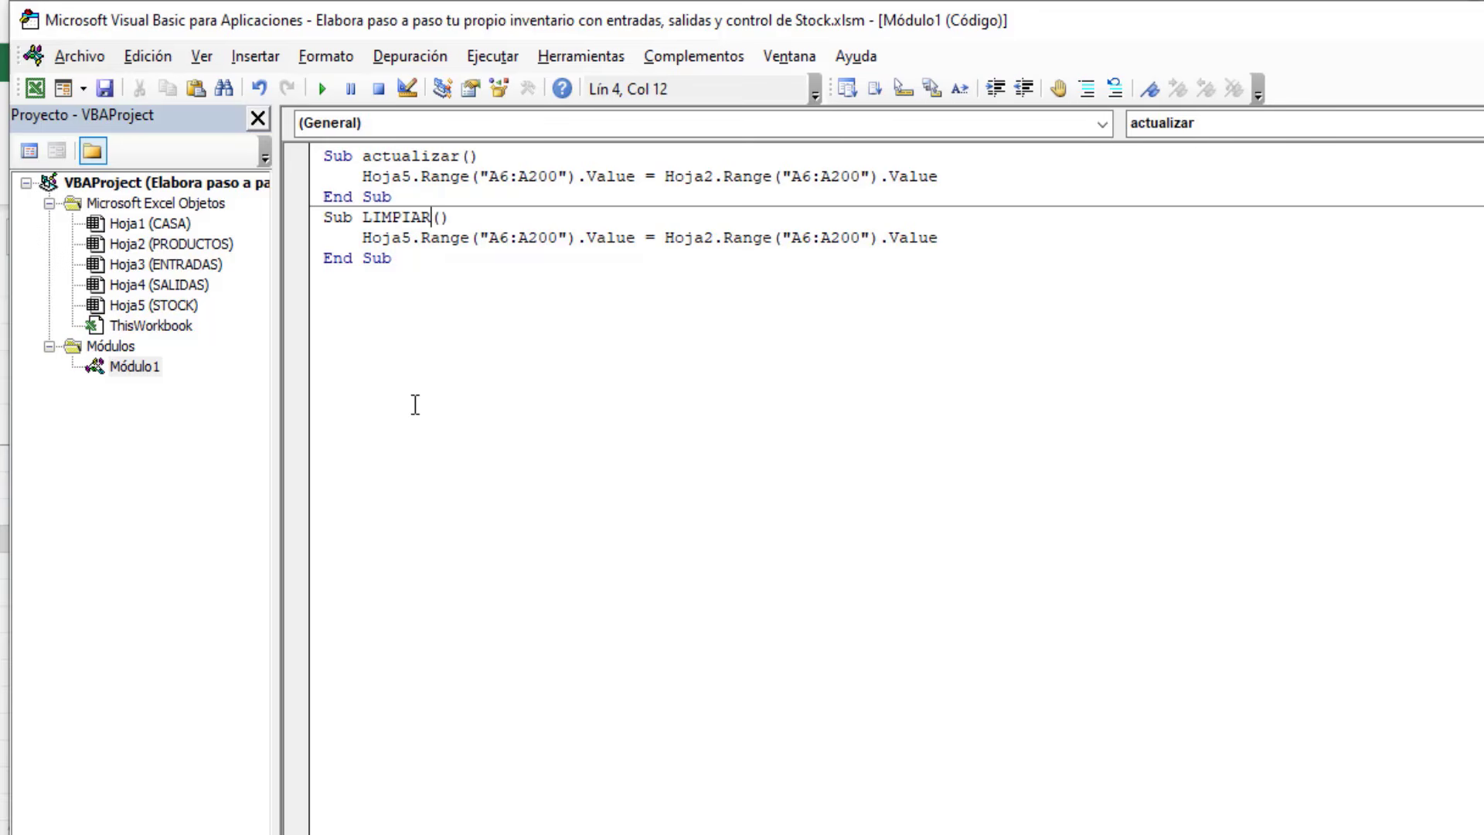
{"action": "left_click", "coordinate": [423, 343]}
Step: Replace LIMPIAR's Hoja2 source expression with "" so it blanks Hoja5's A6:A200
{"action": "left_click_drag", "start_coordinate": [665, 238], "coordinate": [1001, 240]}
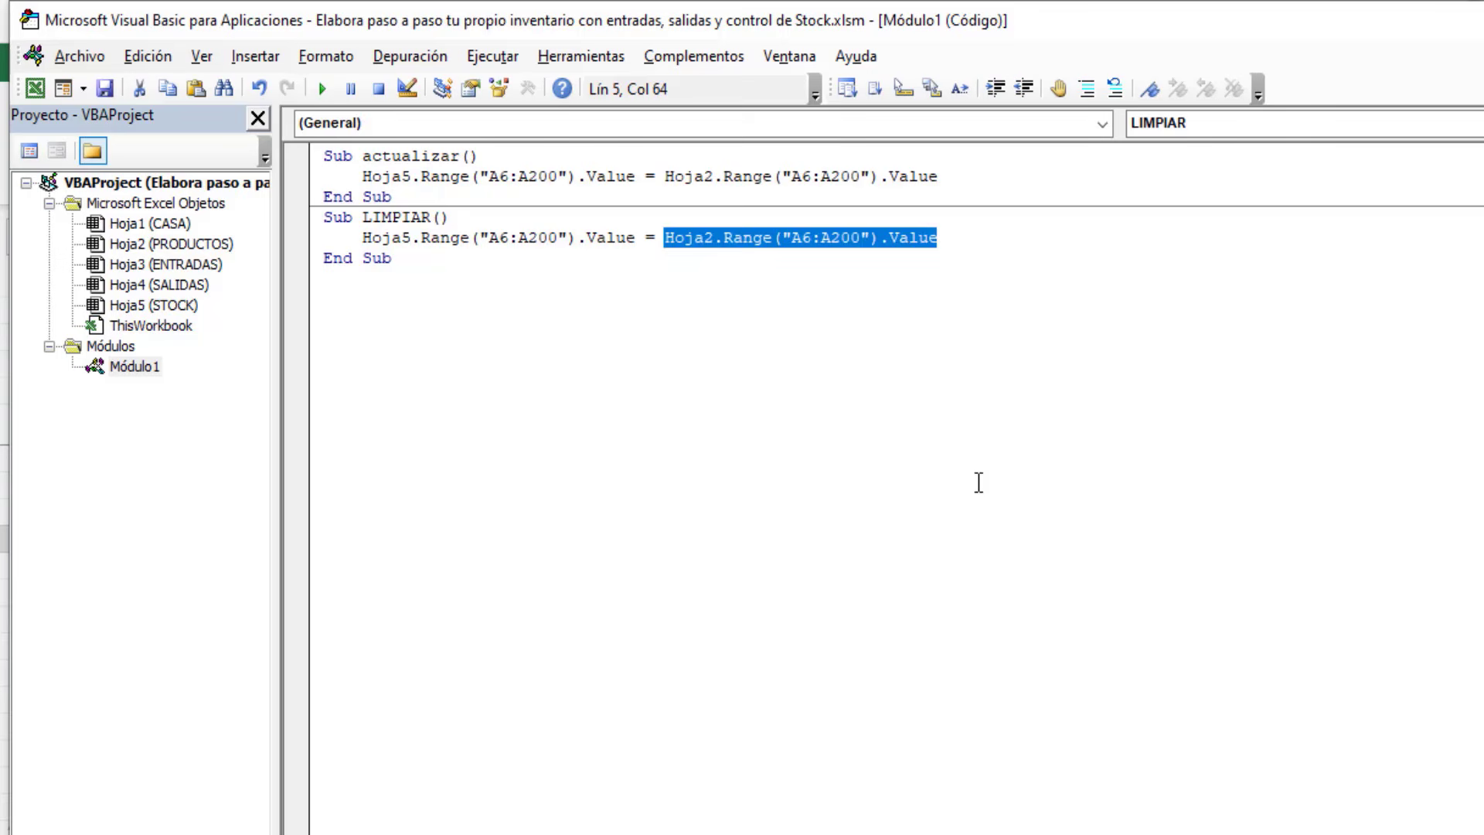
{"action": "type", "text": "\"\""}
{"action": "left_click", "coordinate": [799, 441]}
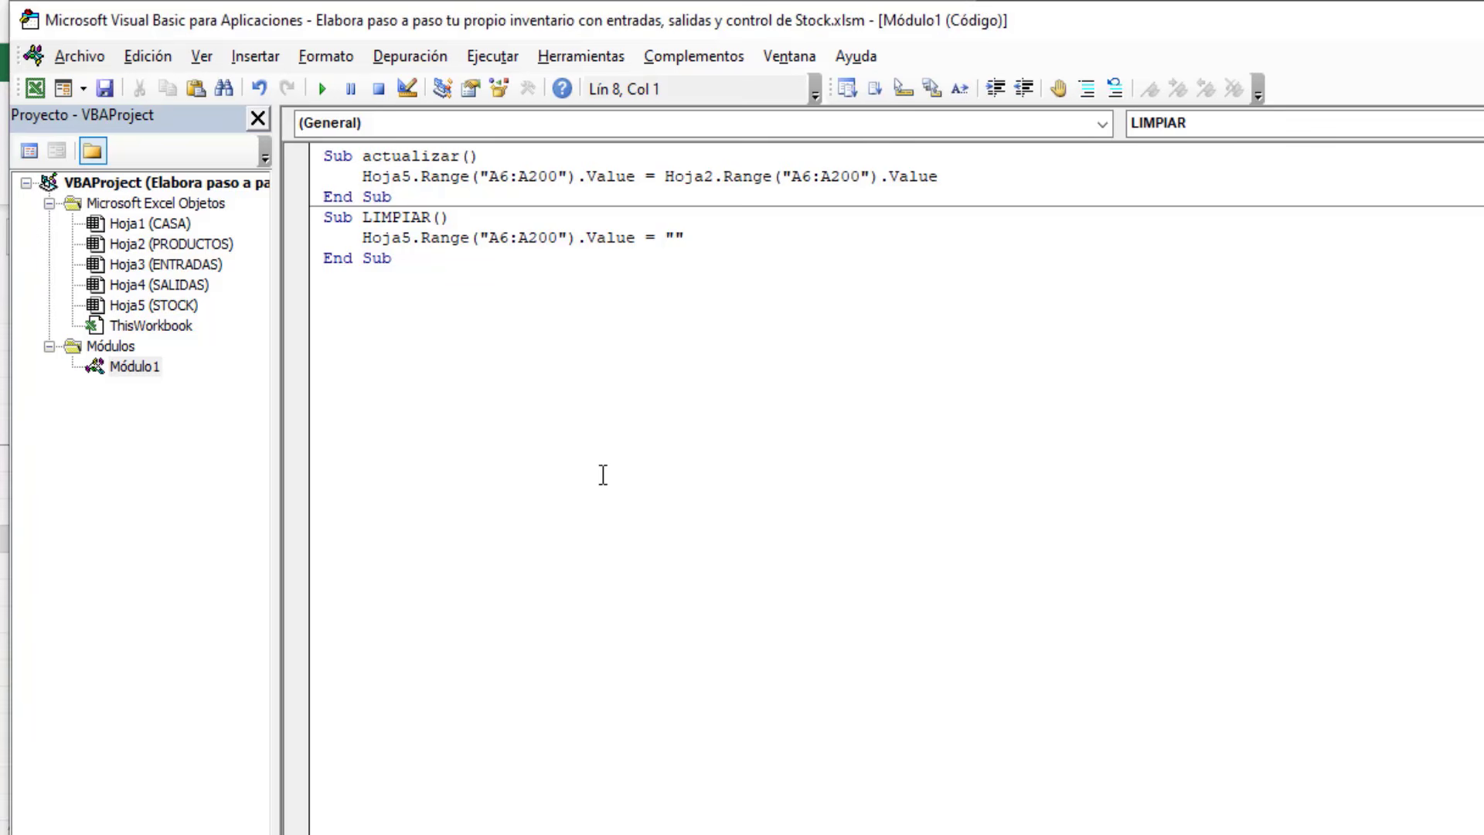
{"action": "left_click", "coordinate": [35, 88]}
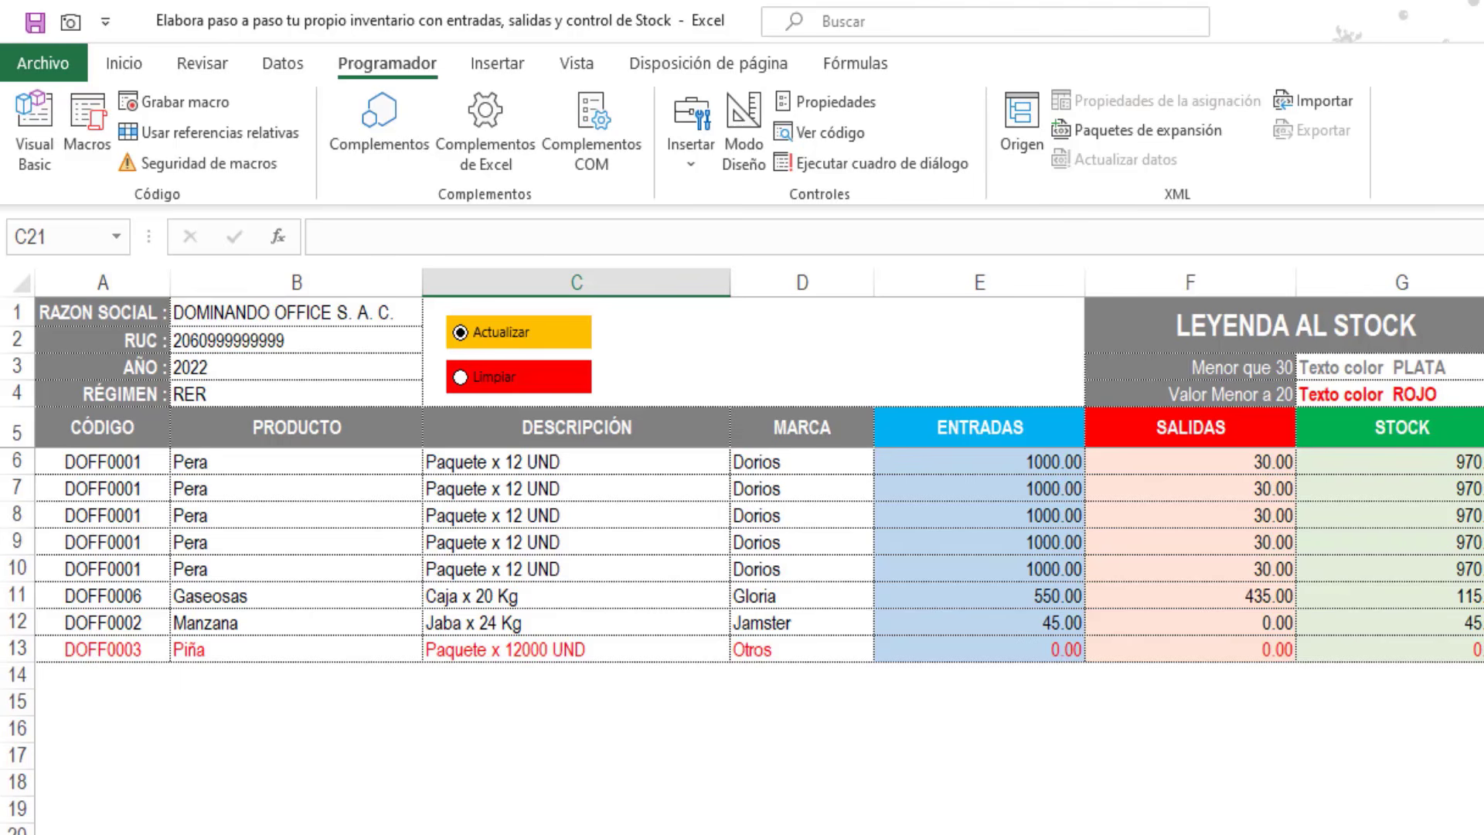
Step: Assign the actualizar macro to the Actualizar option button via Asignar macro
{"action": "right_click", "coordinate": [517, 334]}
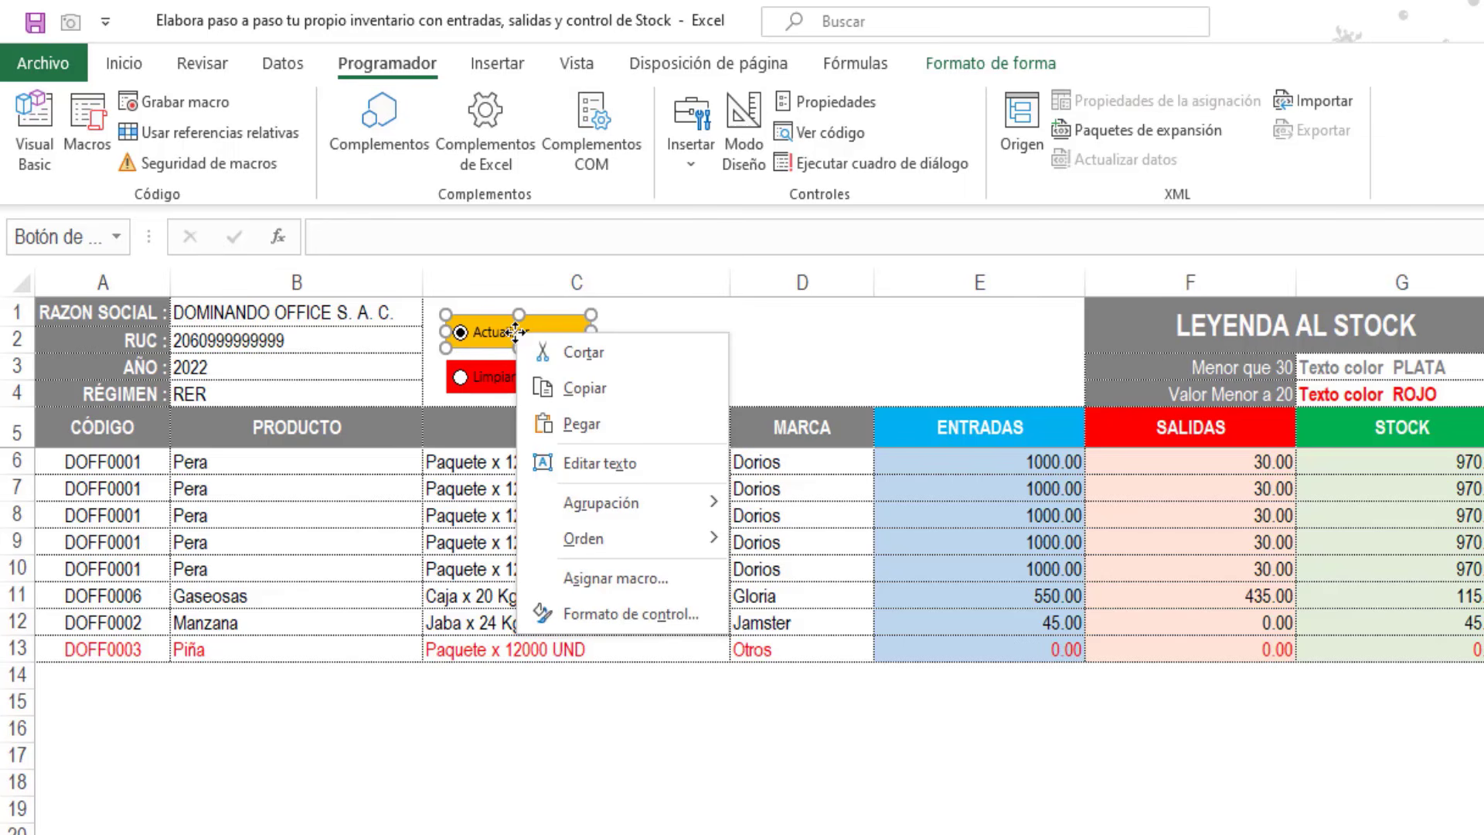
{"action": "left_click", "coordinate": [596, 578]}
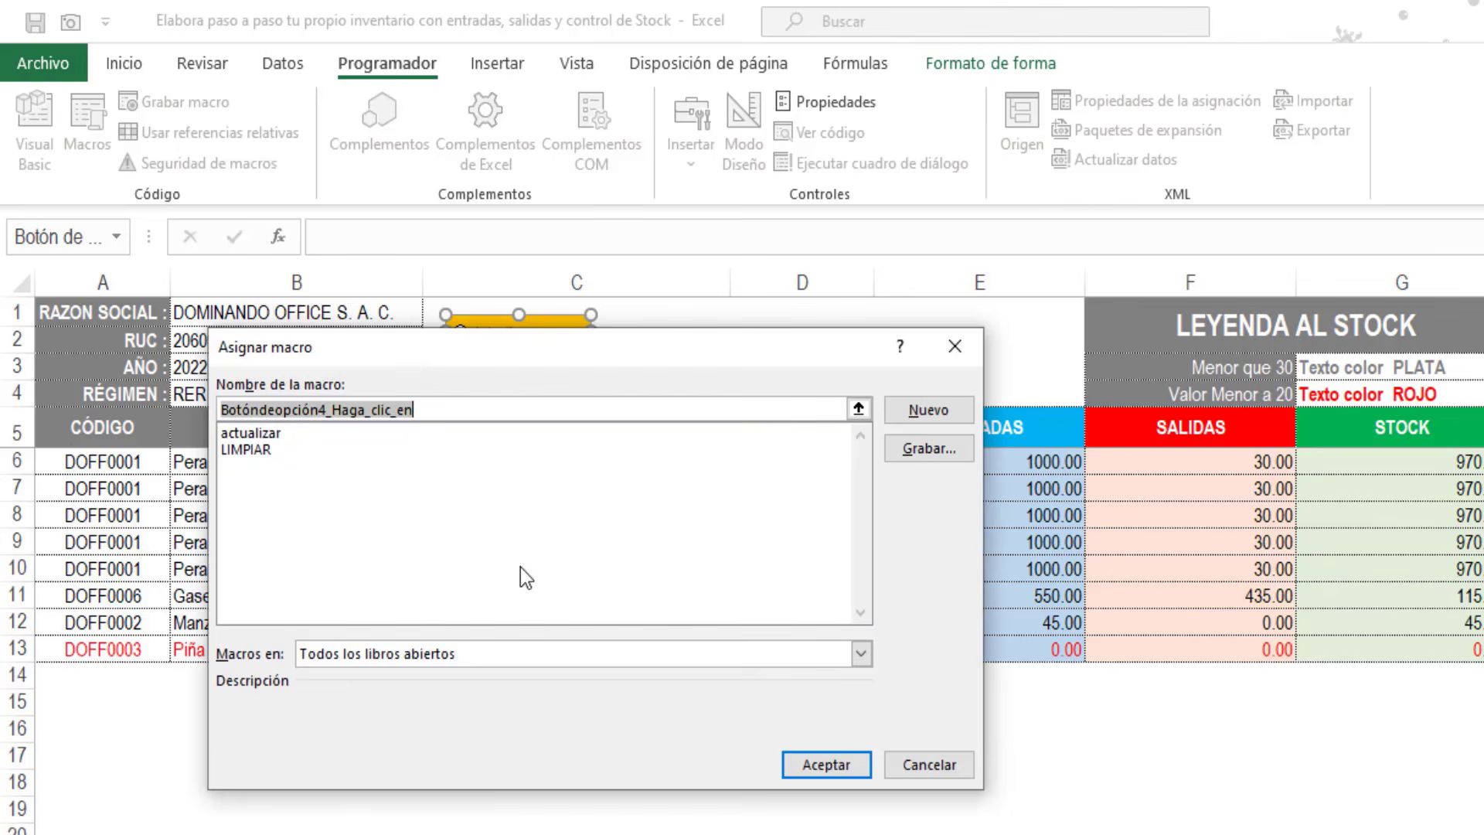
{"action": "left_click", "coordinate": [264, 434]}
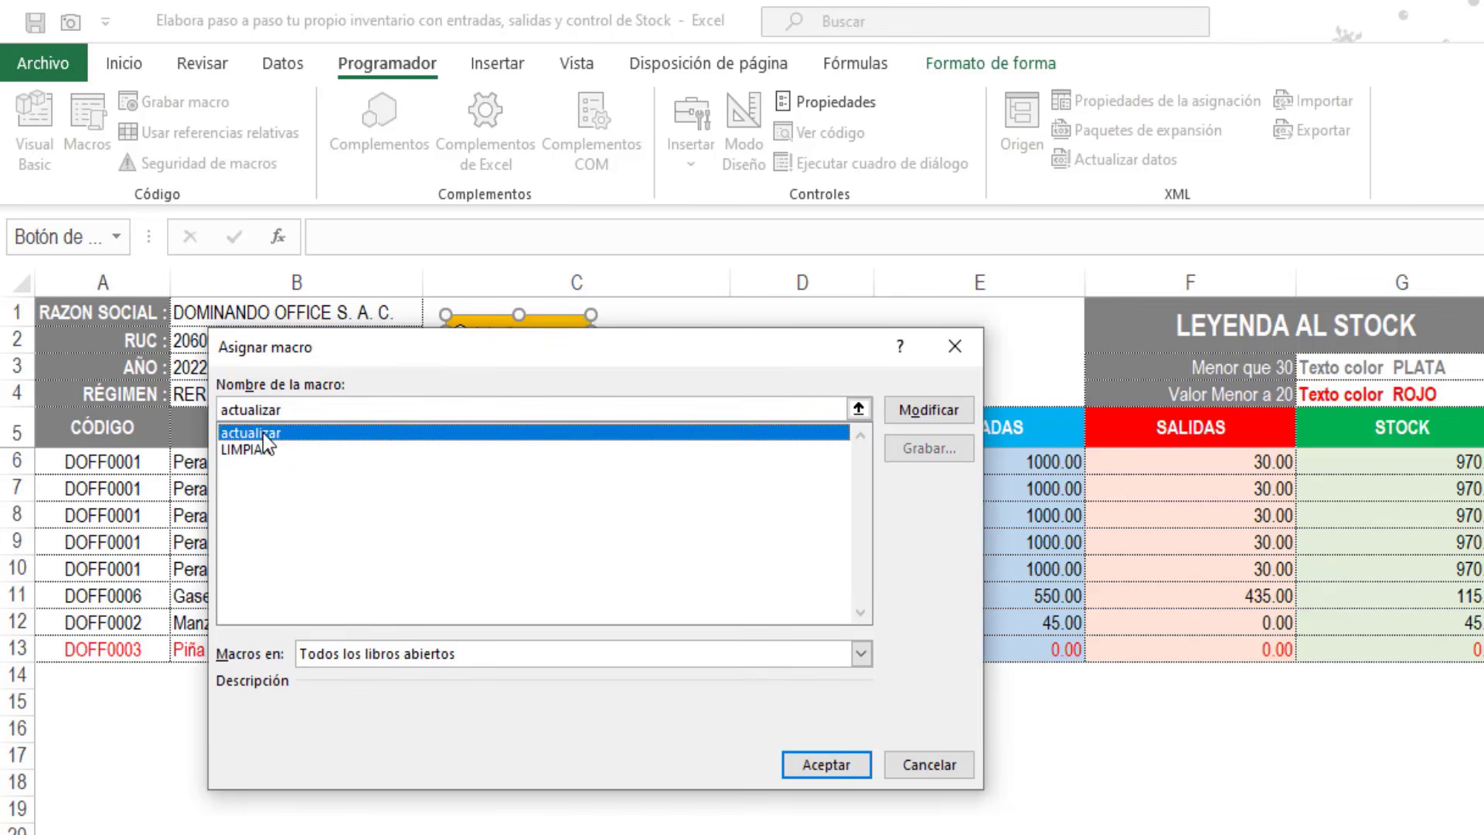
{"action": "left_click", "coordinate": [792, 758]}
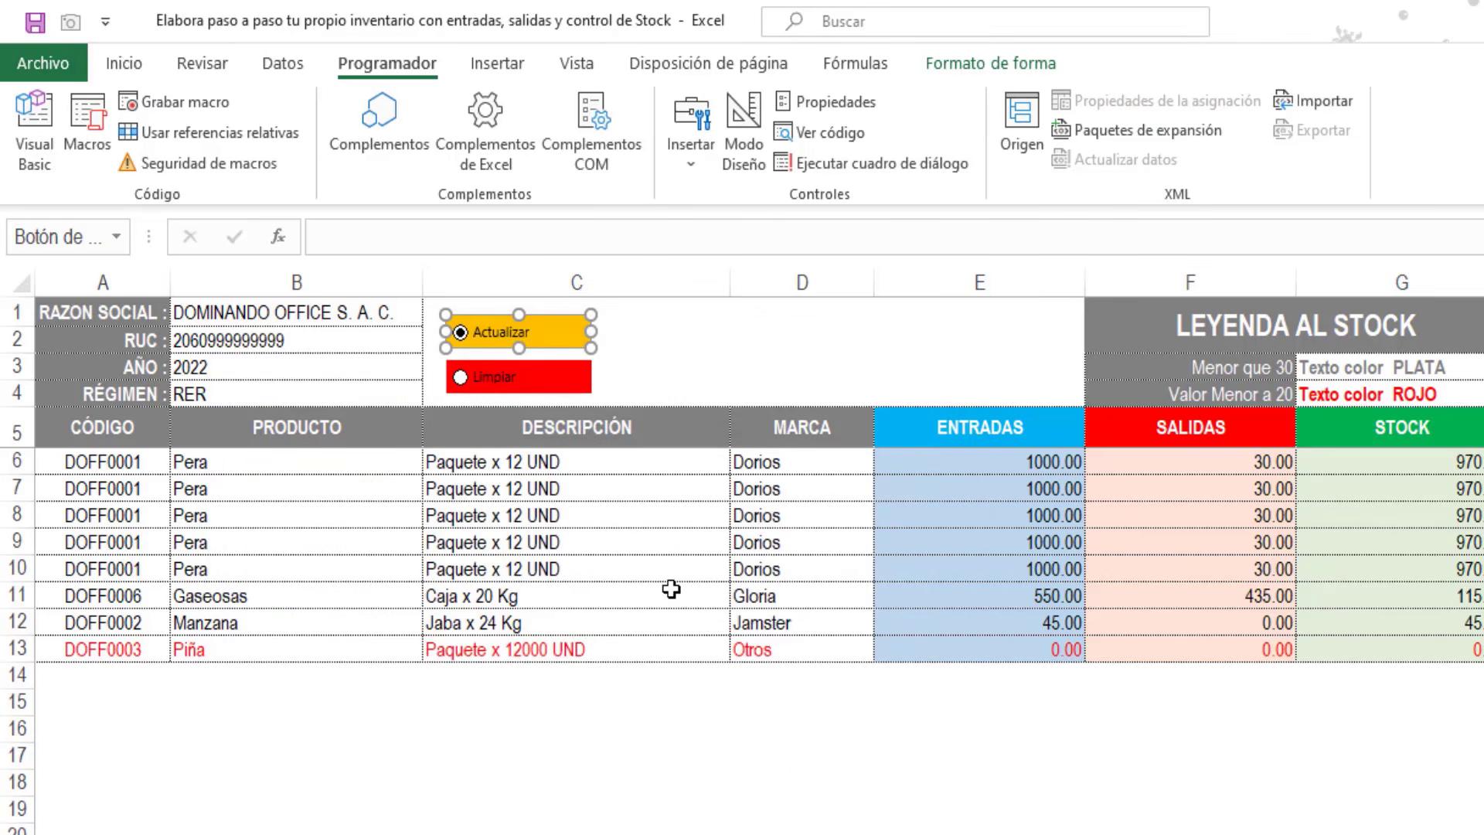
Step: Assign the LIMPIAR macro to the Limpiar option button
{"action": "right_click", "coordinate": [548, 384]}
{"action": "left_click", "coordinate": [608, 628]}
{"action": "left_click", "coordinate": [263, 494]}
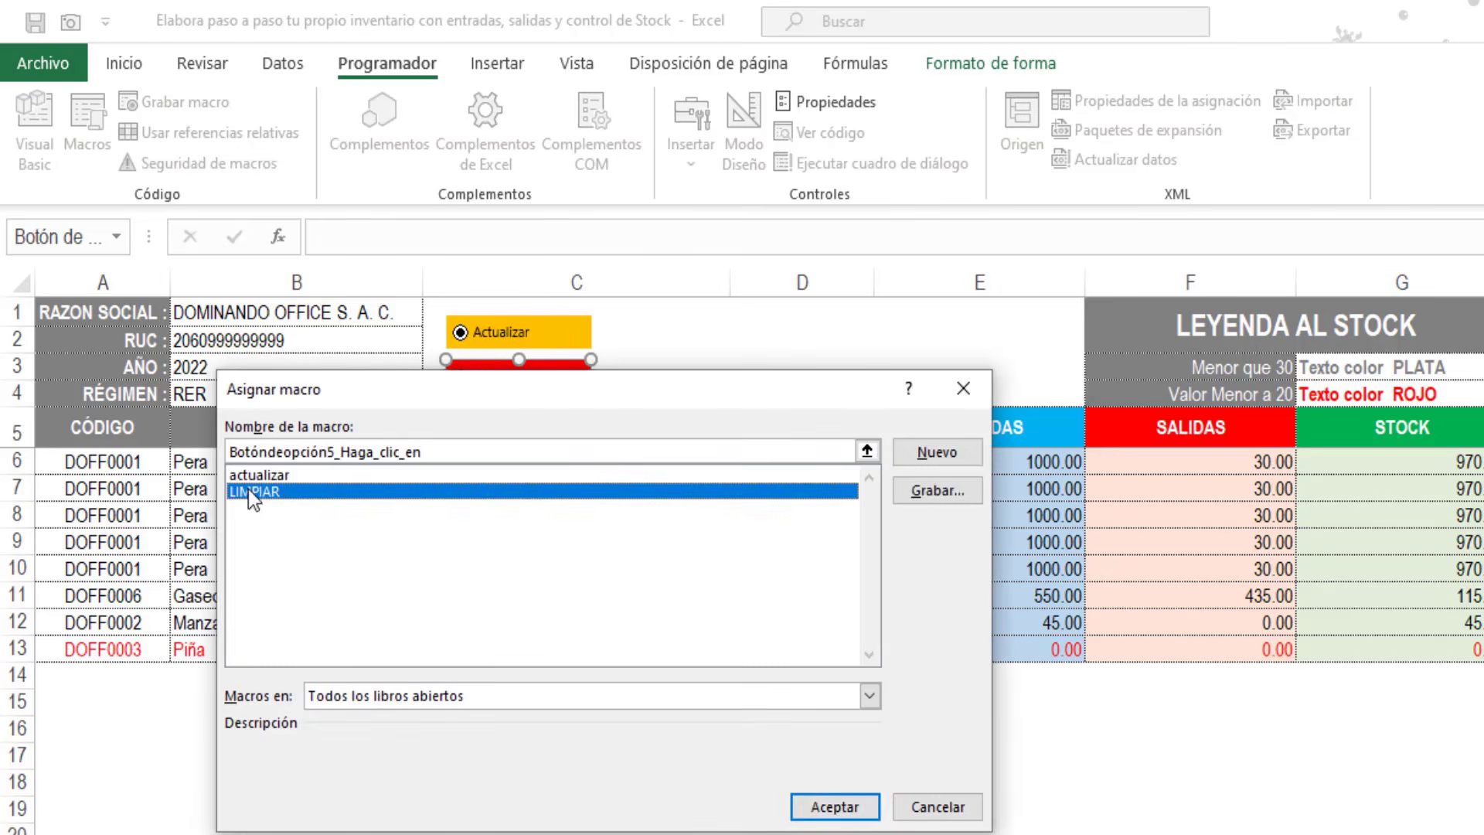
{"action": "left_click", "coordinate": [807, 801]}
{"action": "left_click", "coordinate": [819, 804]}
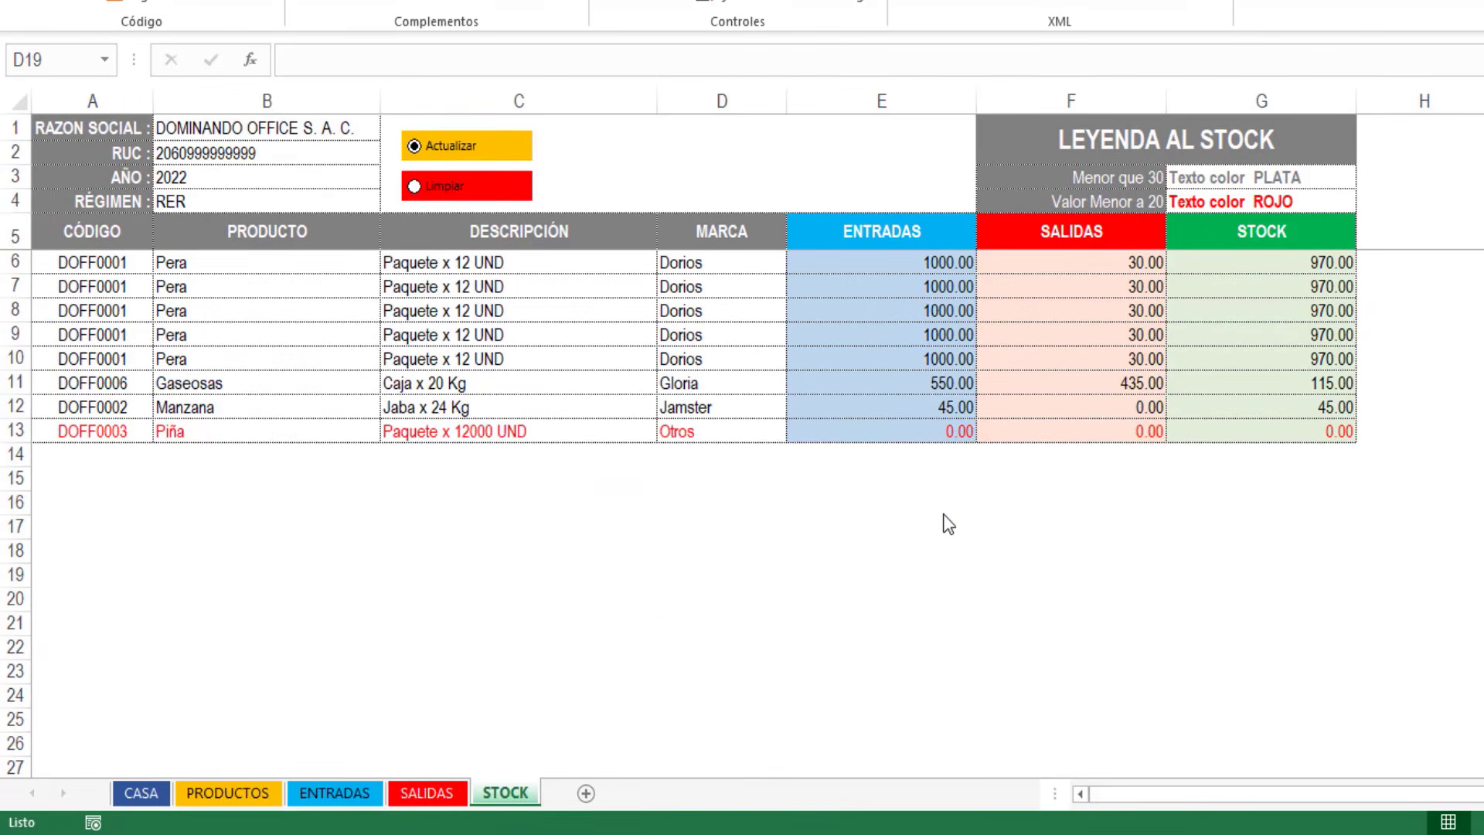
Step: Confirm PRODUCTOS ends at the Mani product code in A16, then run Actualizar on STOCK to list DOFF0001–DOFF0011
{"action": "left_click", "coordinate": [248, 792]}
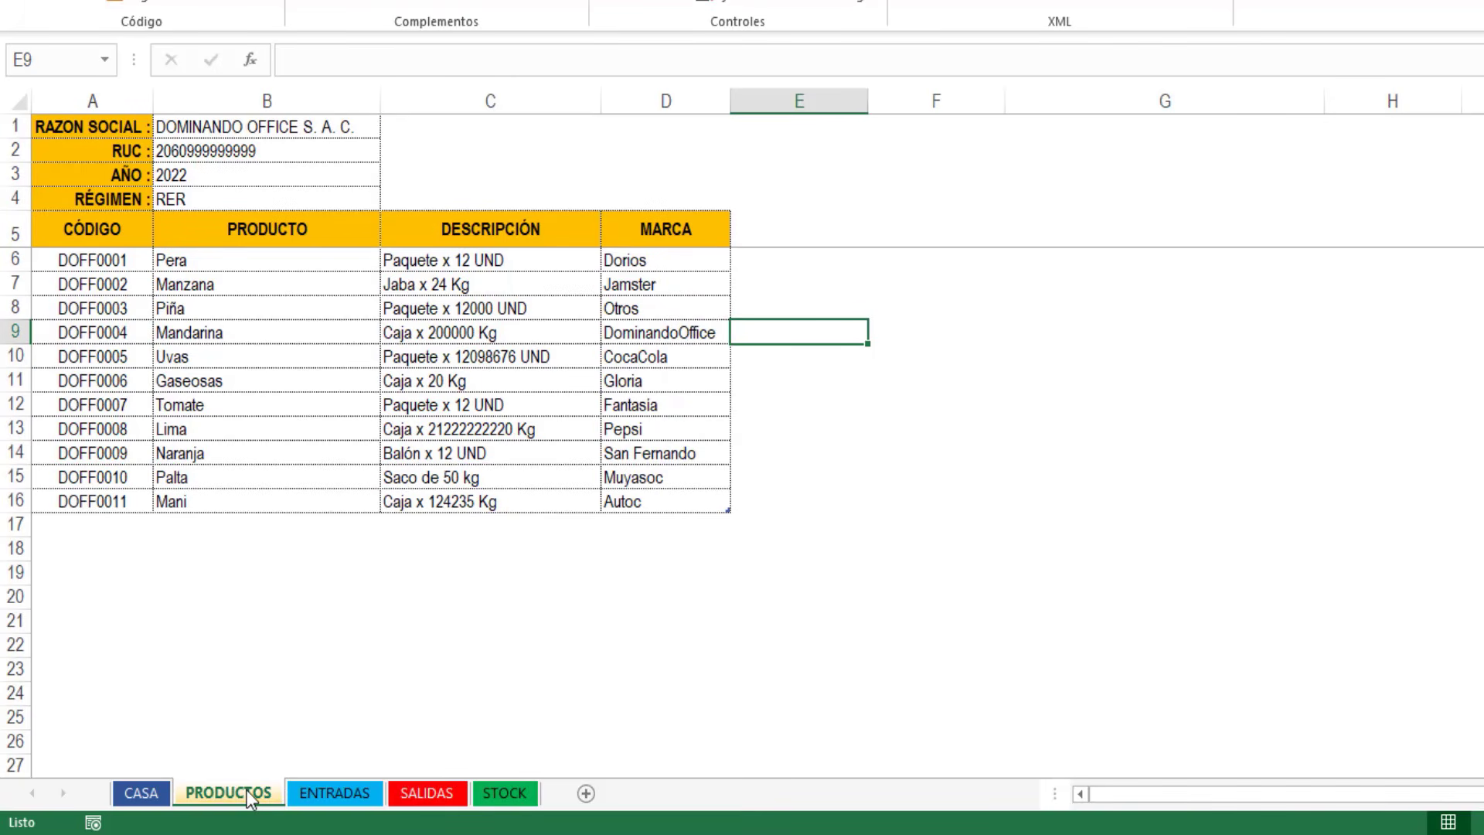
{"action": "left_click", "coordinate": [113, 503]}
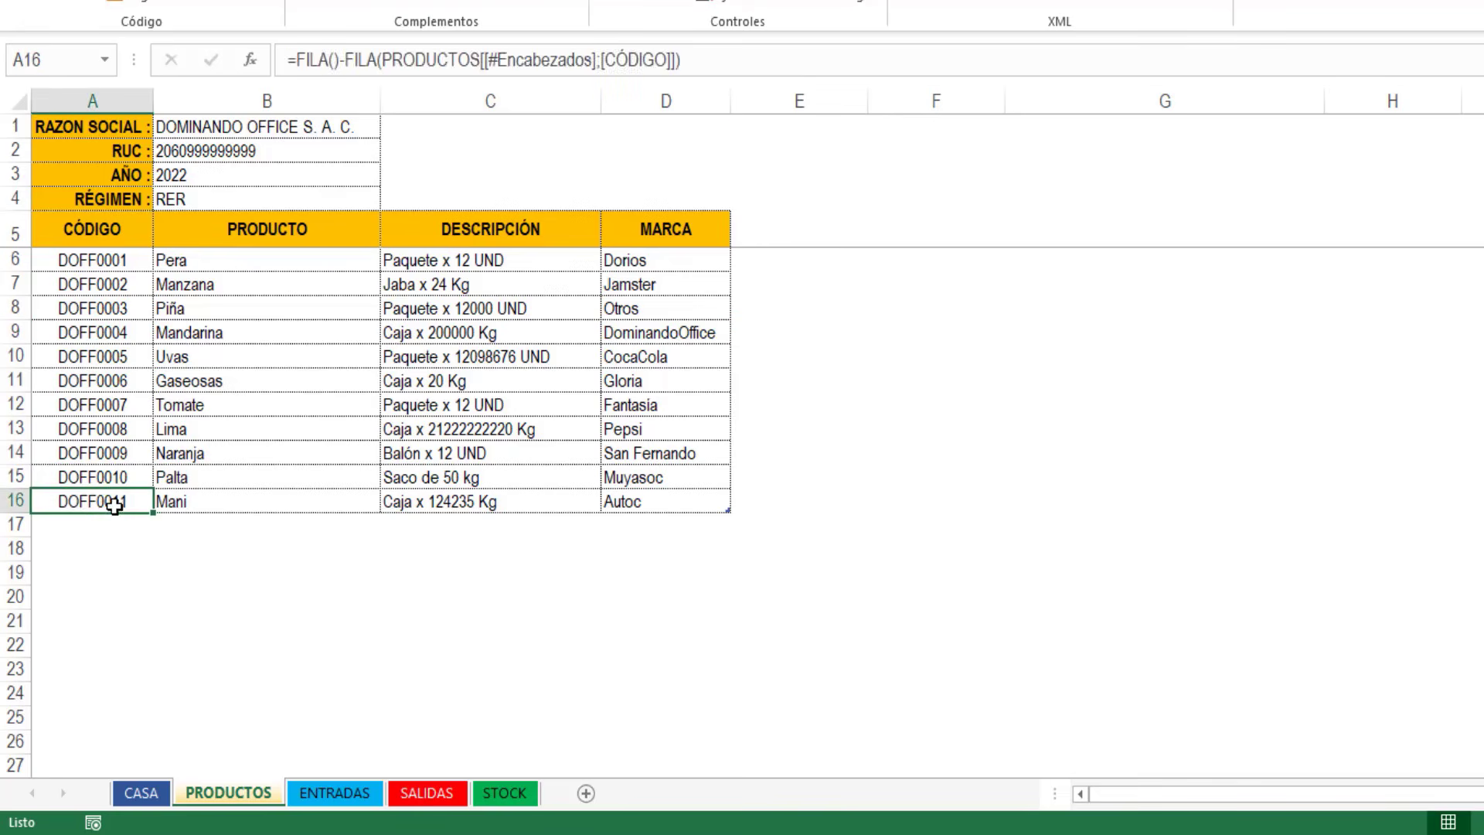
{"action": "key", "text": "Right"}
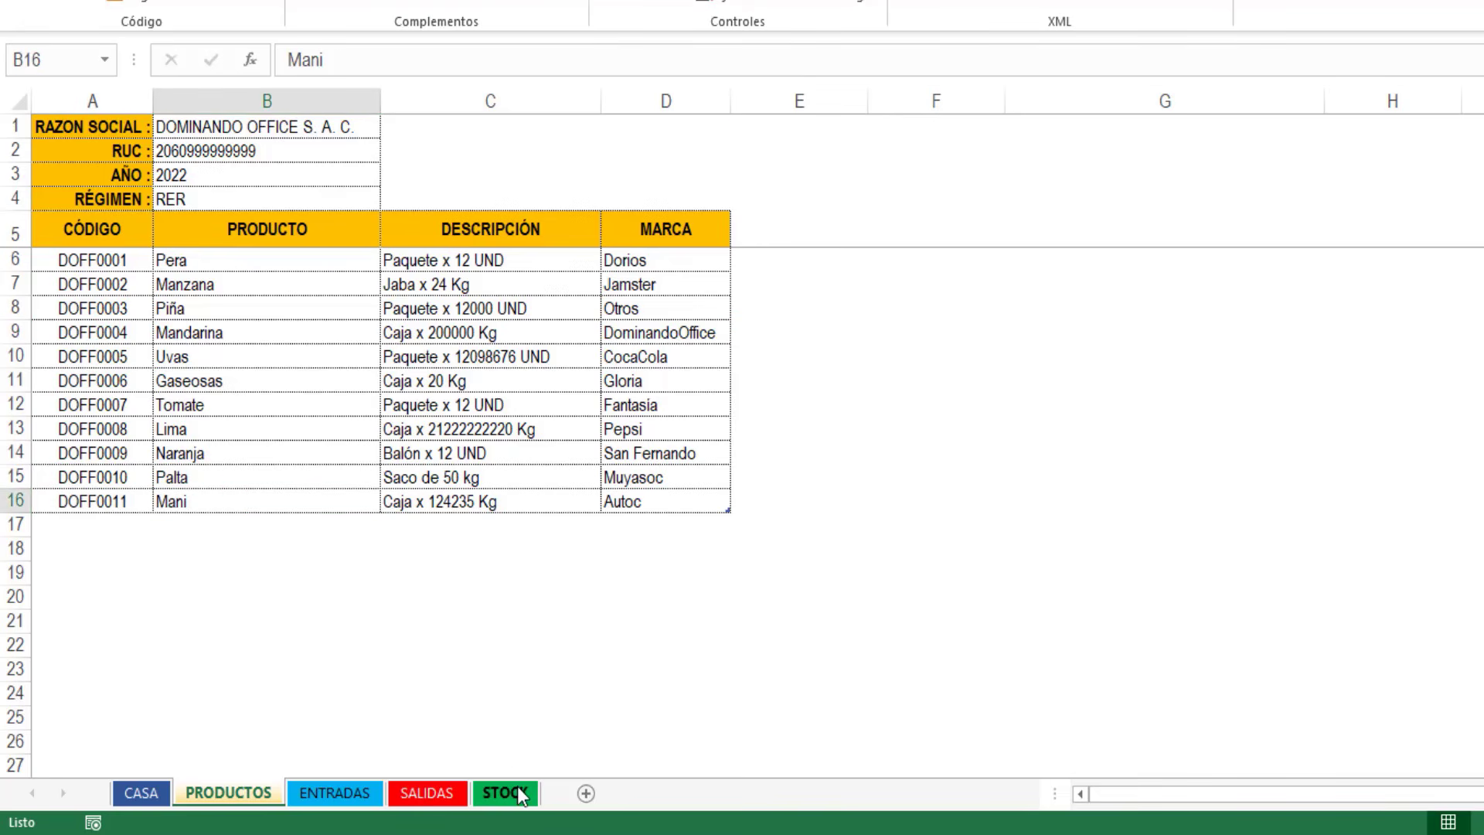
{"action": "left_click", "coordinate": [518, 786]}
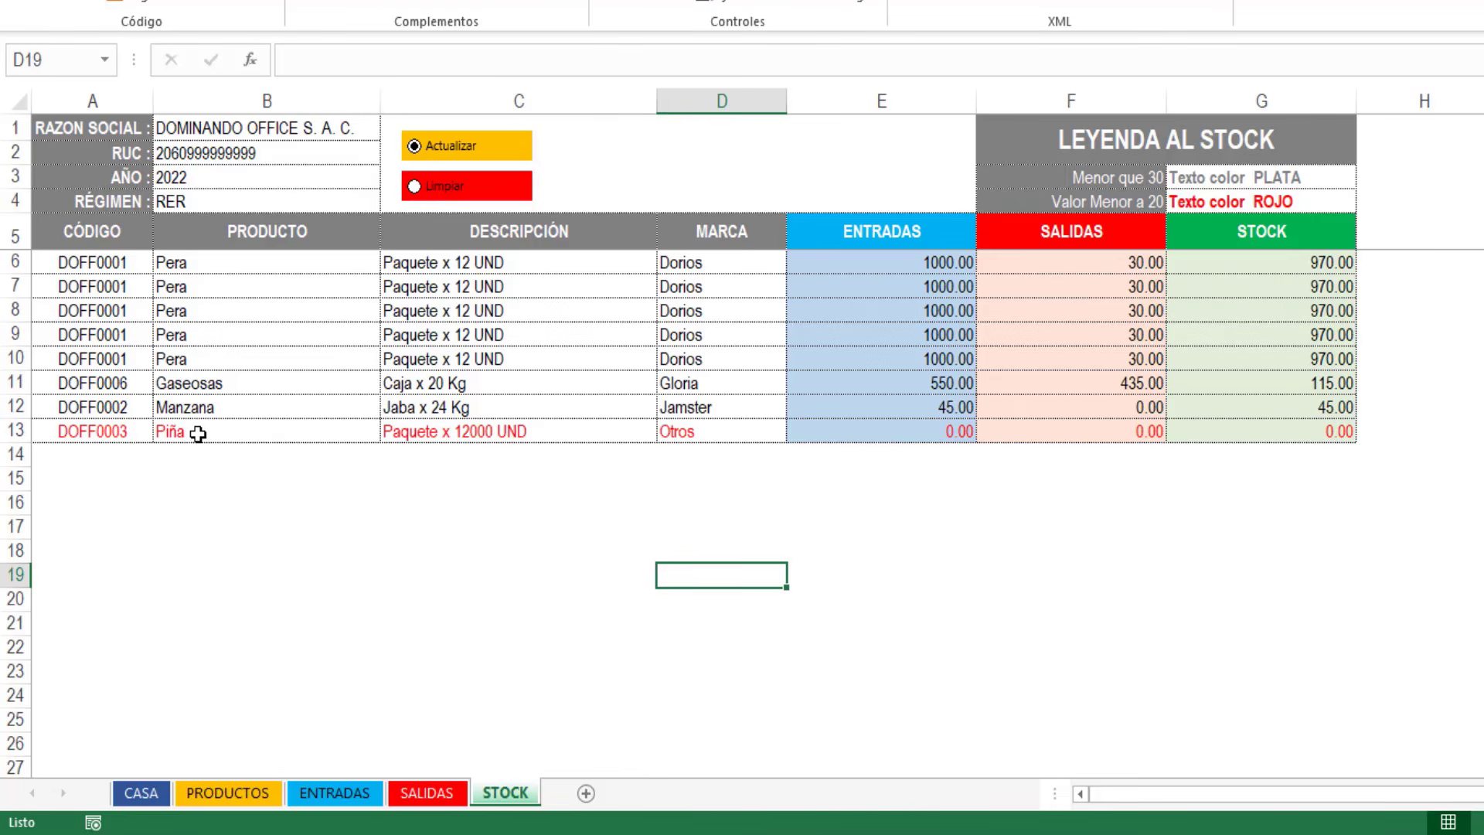
{"action": "left_click", "coordinate": [431, 155]}
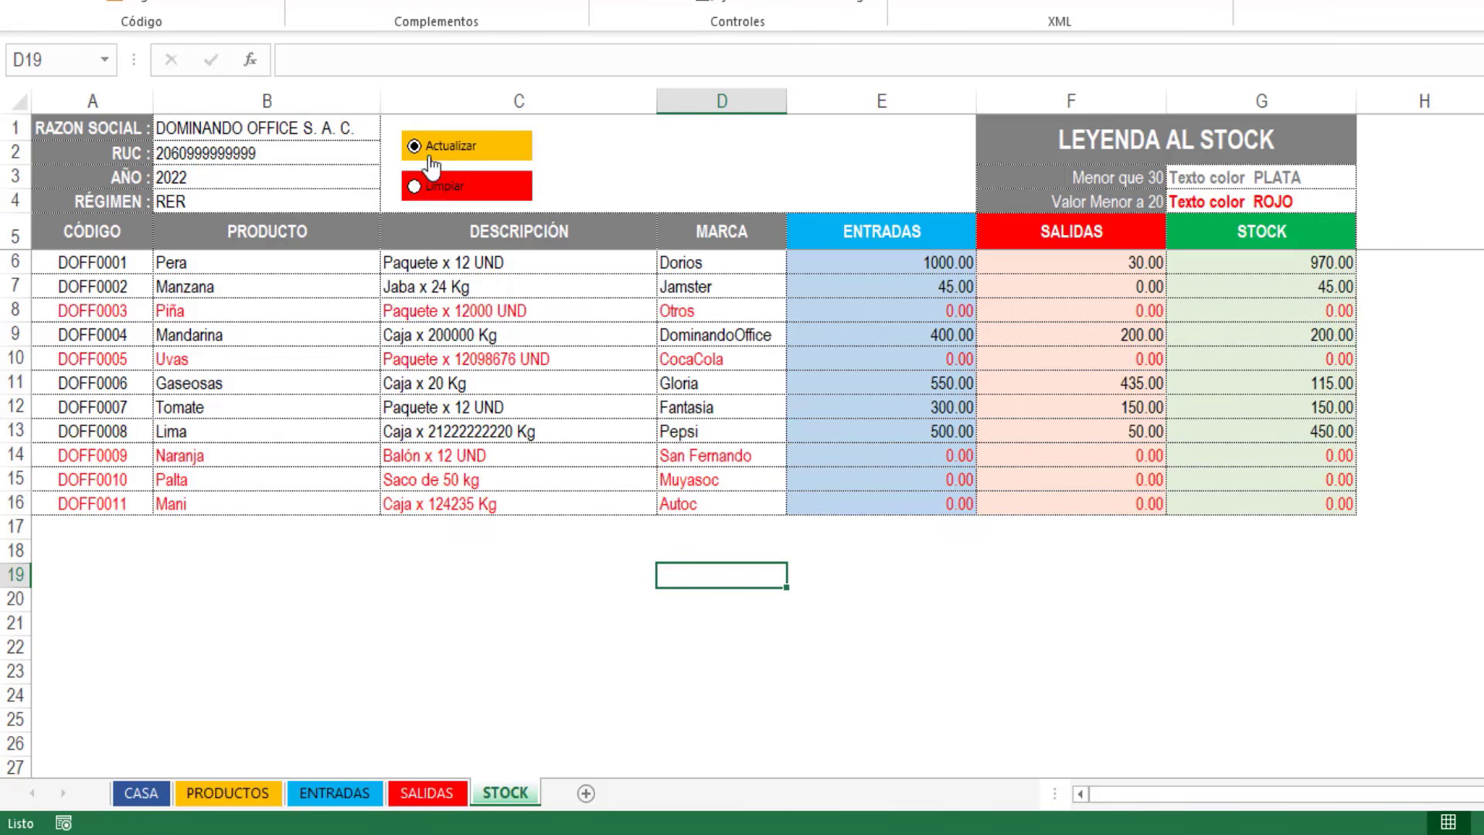
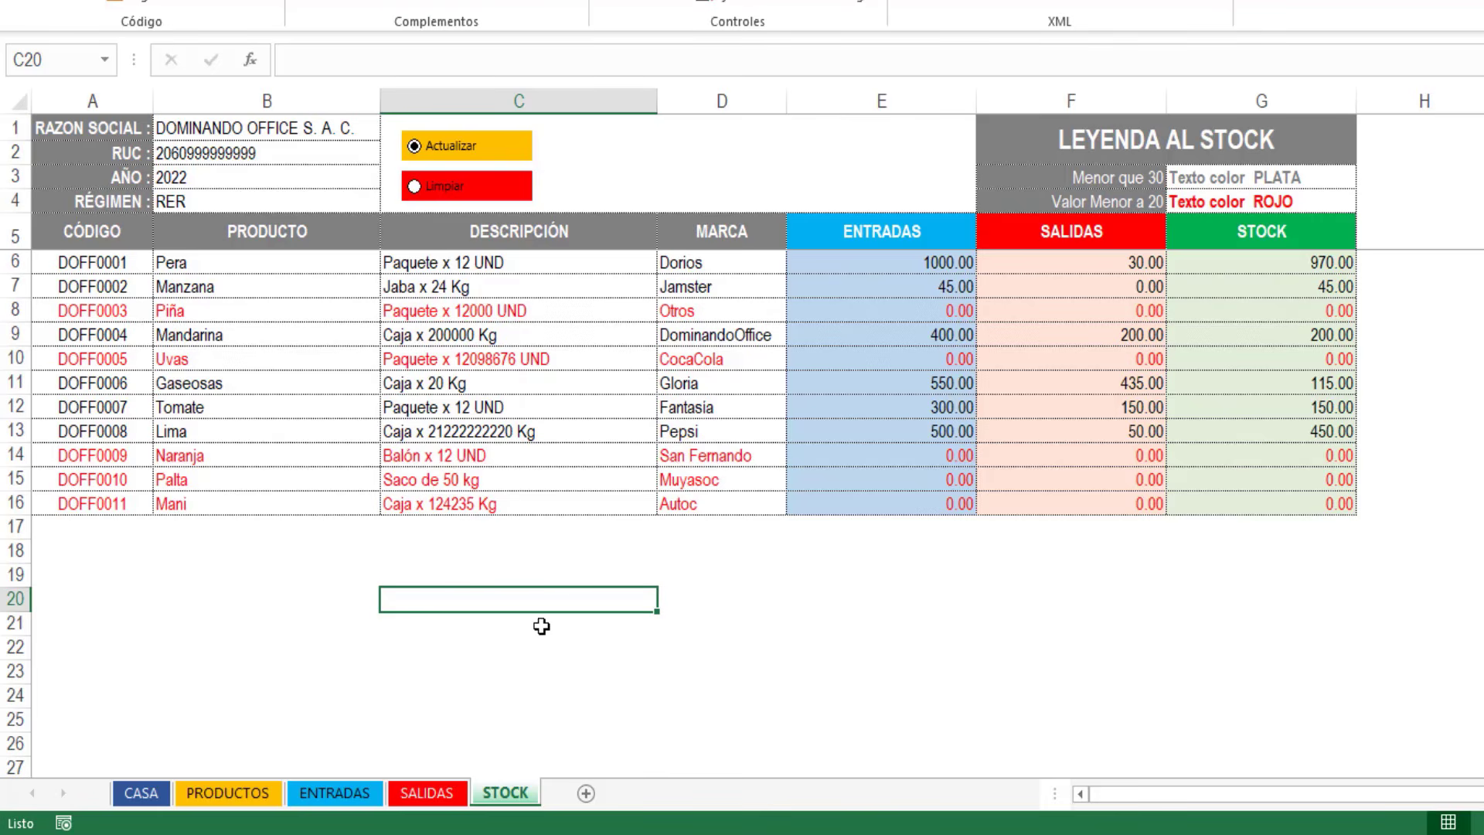
Step: Add Arroz (Sacos x 50 kg, brand Caseria) in PRODUCTOS row 17, then refresh STOCK with Actualizar
{"action": "left_click", "coordinate": [228, 793]}
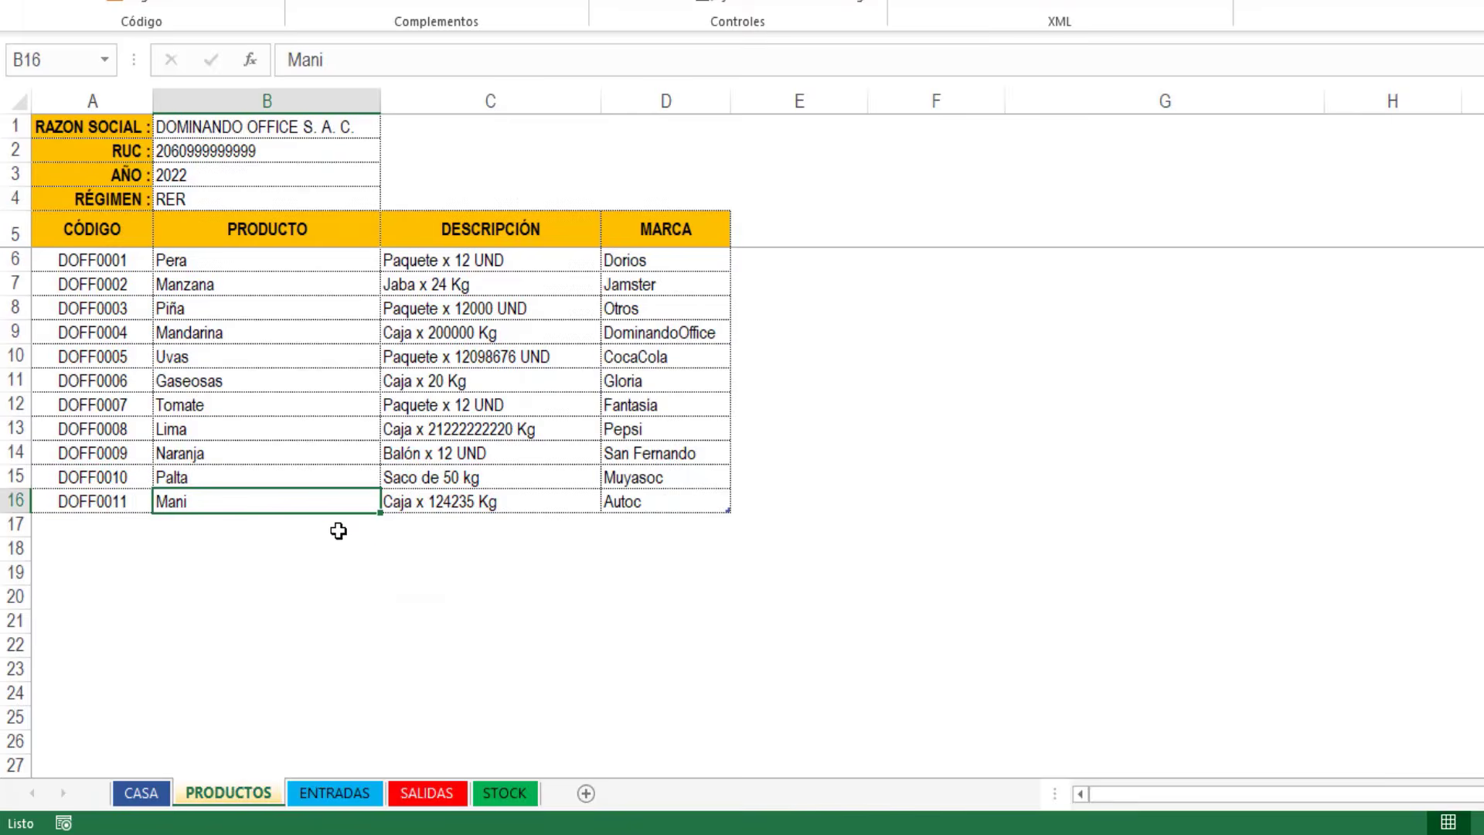
{"action": "left_click", "coordinate": [238, 528]}
{"action": "type", "text": "Arroz"}
{"action": "key", "text": "Tab"}
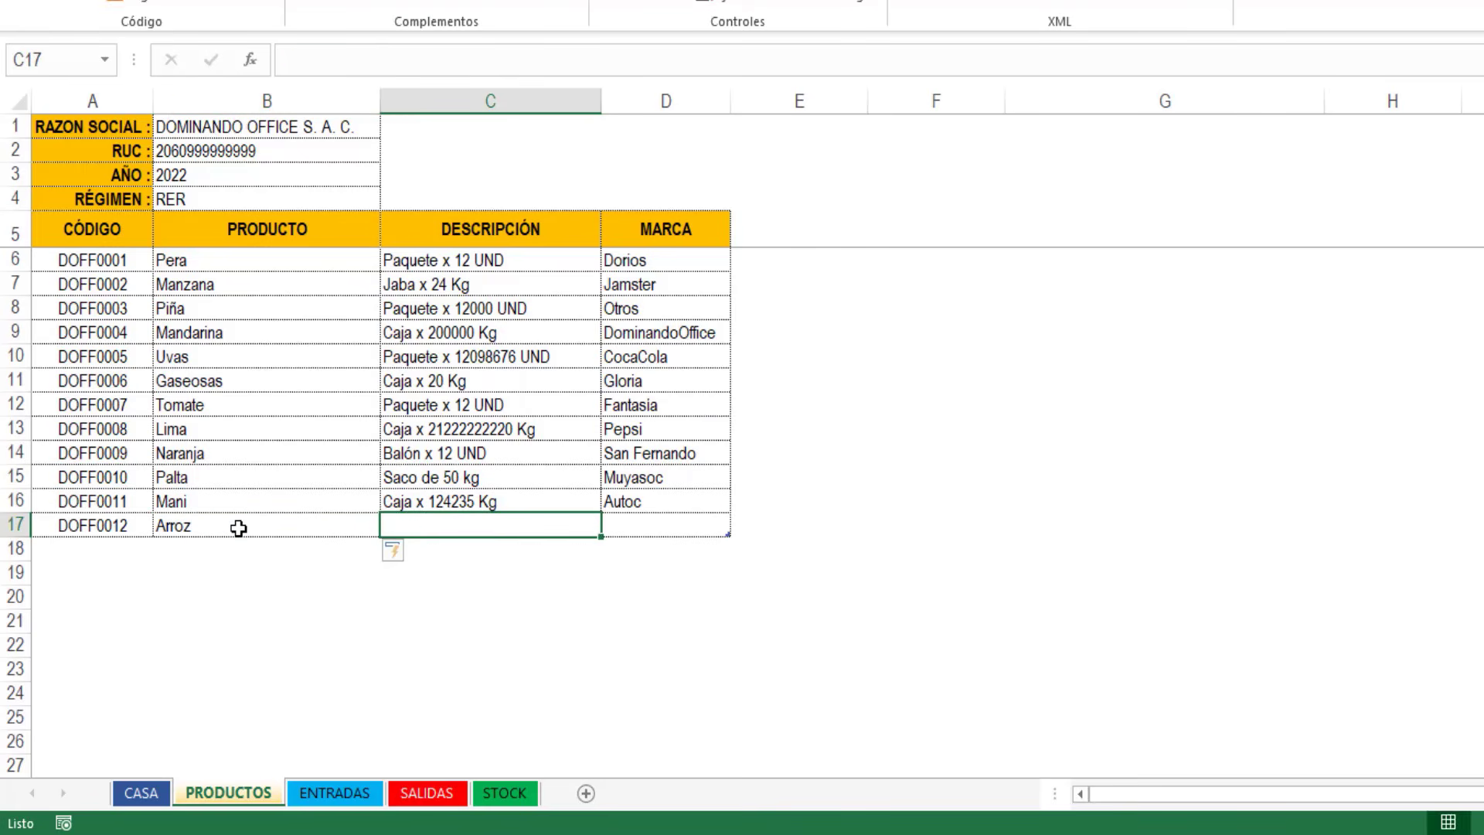
{"action": "type", "text": "Sacos x 50 kg"}
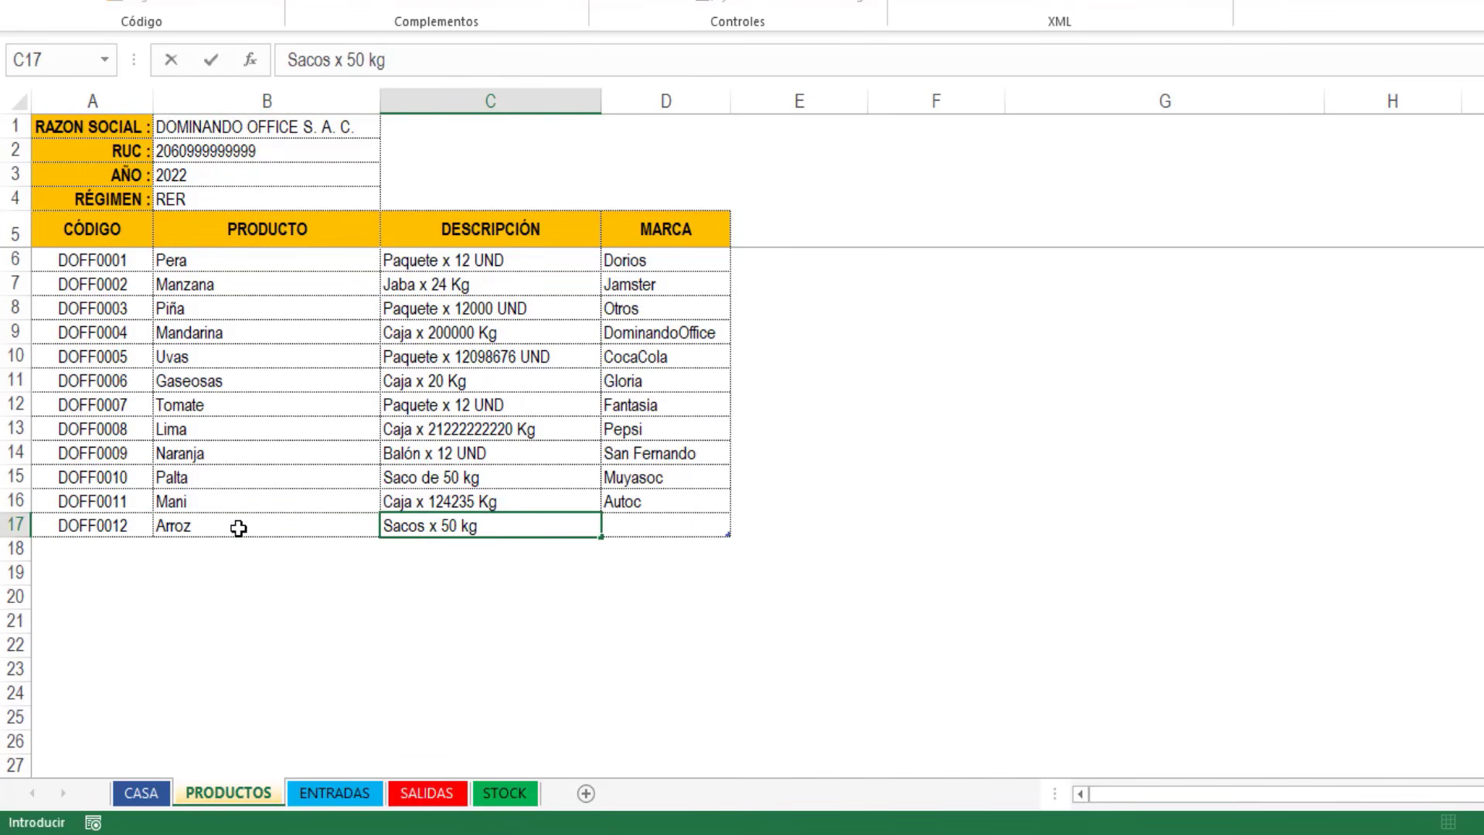
{"action": "key", "text": "Tab"}
{"action": "type", "text": "Caseria"}
{"action": "key", "text": "shift+Tab"}
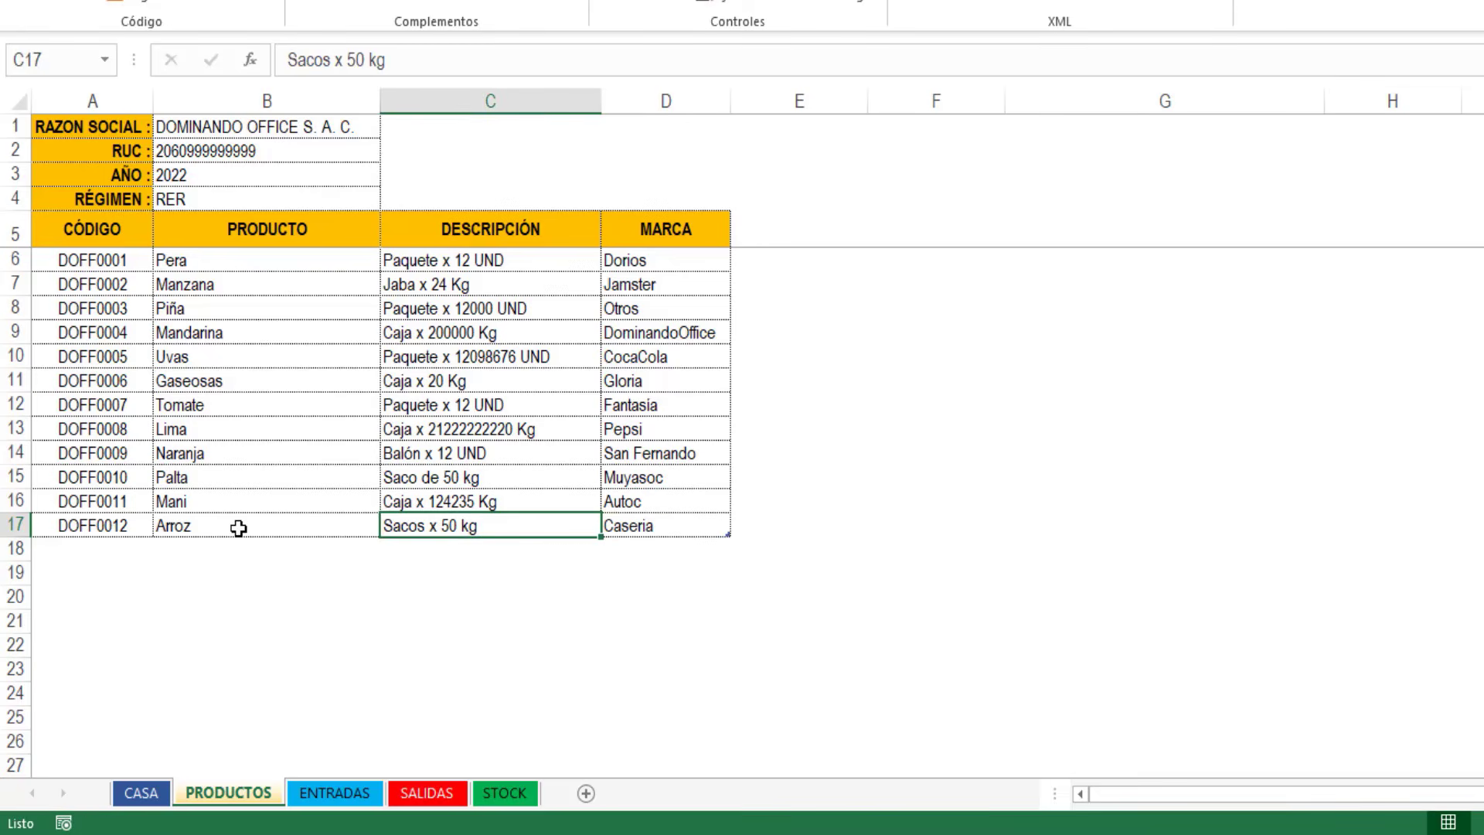
{"action": "left_click", "coordinate": [512, 804]}
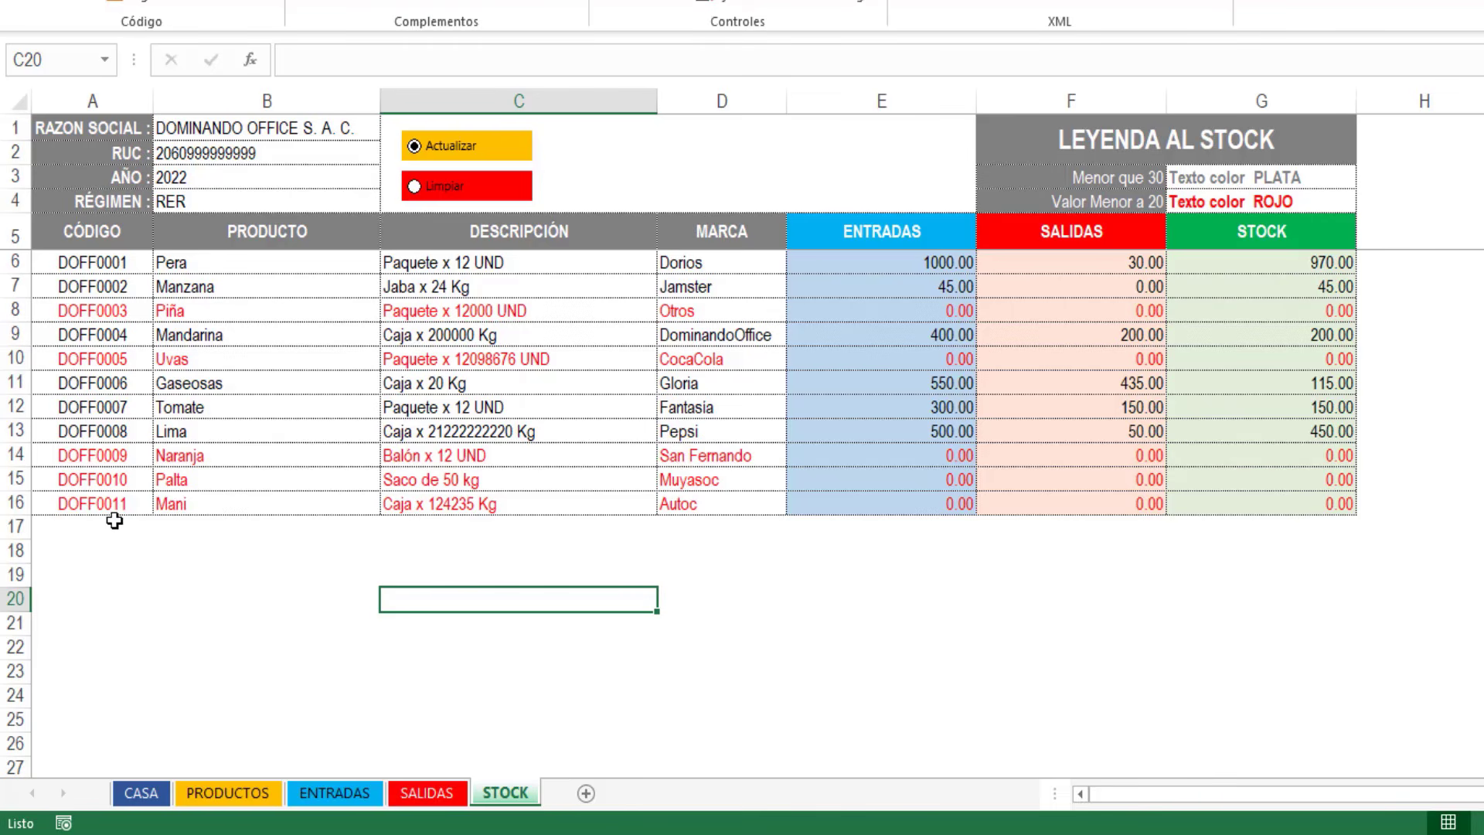
{"action": "left_click", "coordinate": [446, 157]}
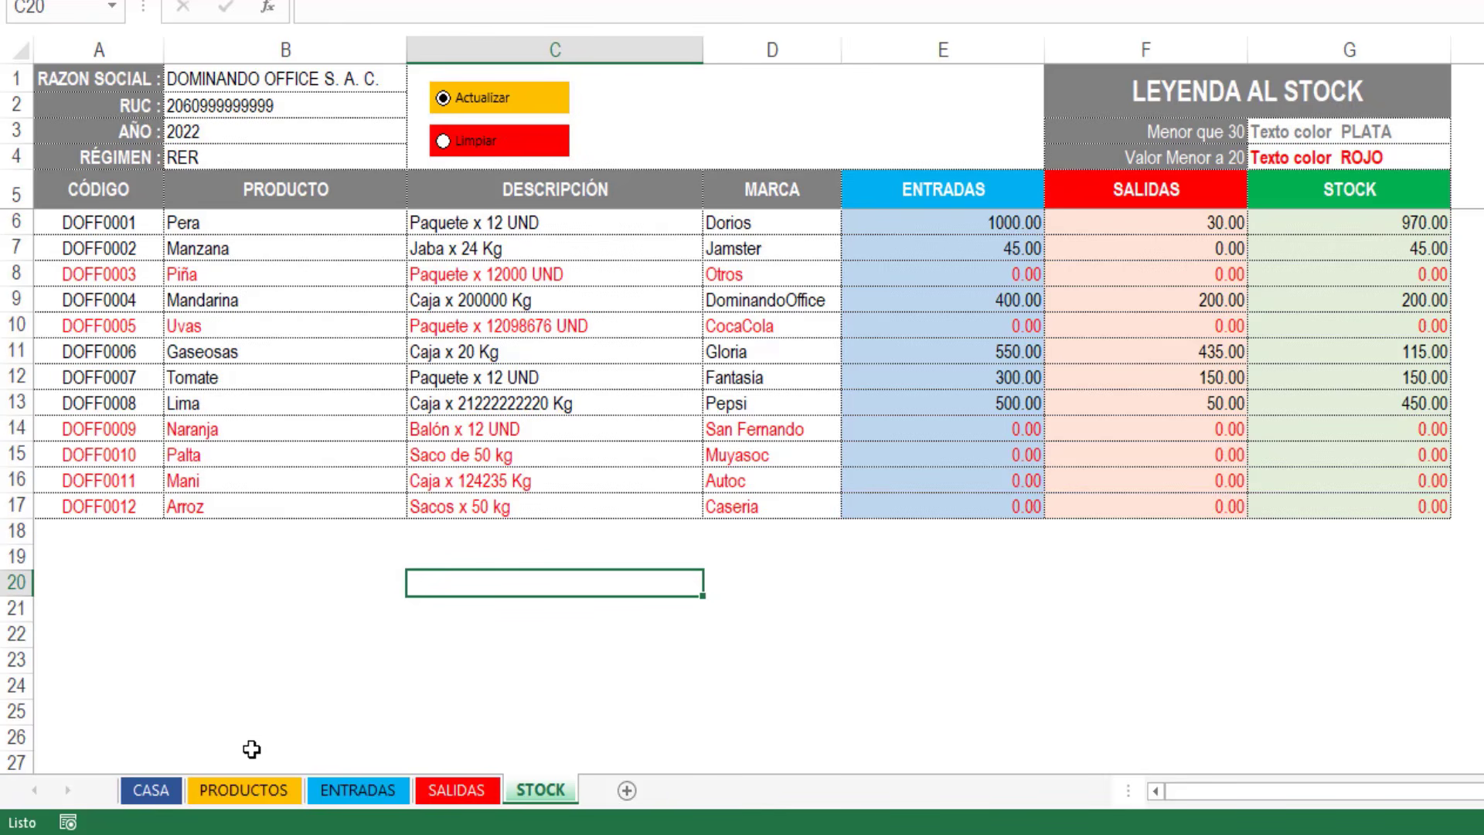
Step: Record an ENTRADAS entry in row 14: Arroz, quantity 100, date 16/09/2022
{"action": "left_click", "coordinate": [340, 795]}
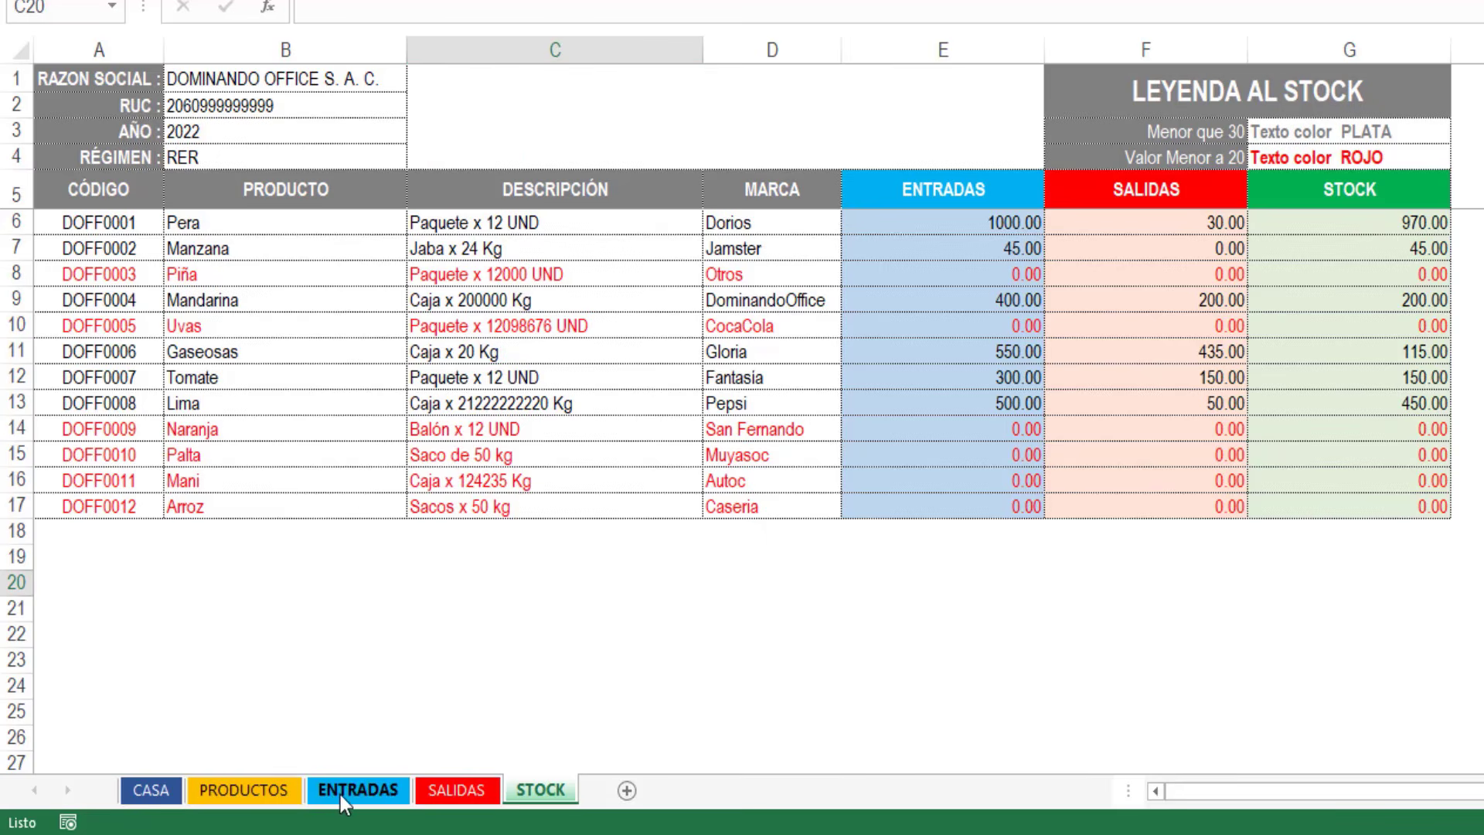
{"action": "left_click", "coordinate": [282, 425]}
{"action": "left_click", "coordinate": [417, 425]}
{"action": "scroll", "coordinate": [232, 526], "scroll_direction": "down", "scroll_amount": 2}
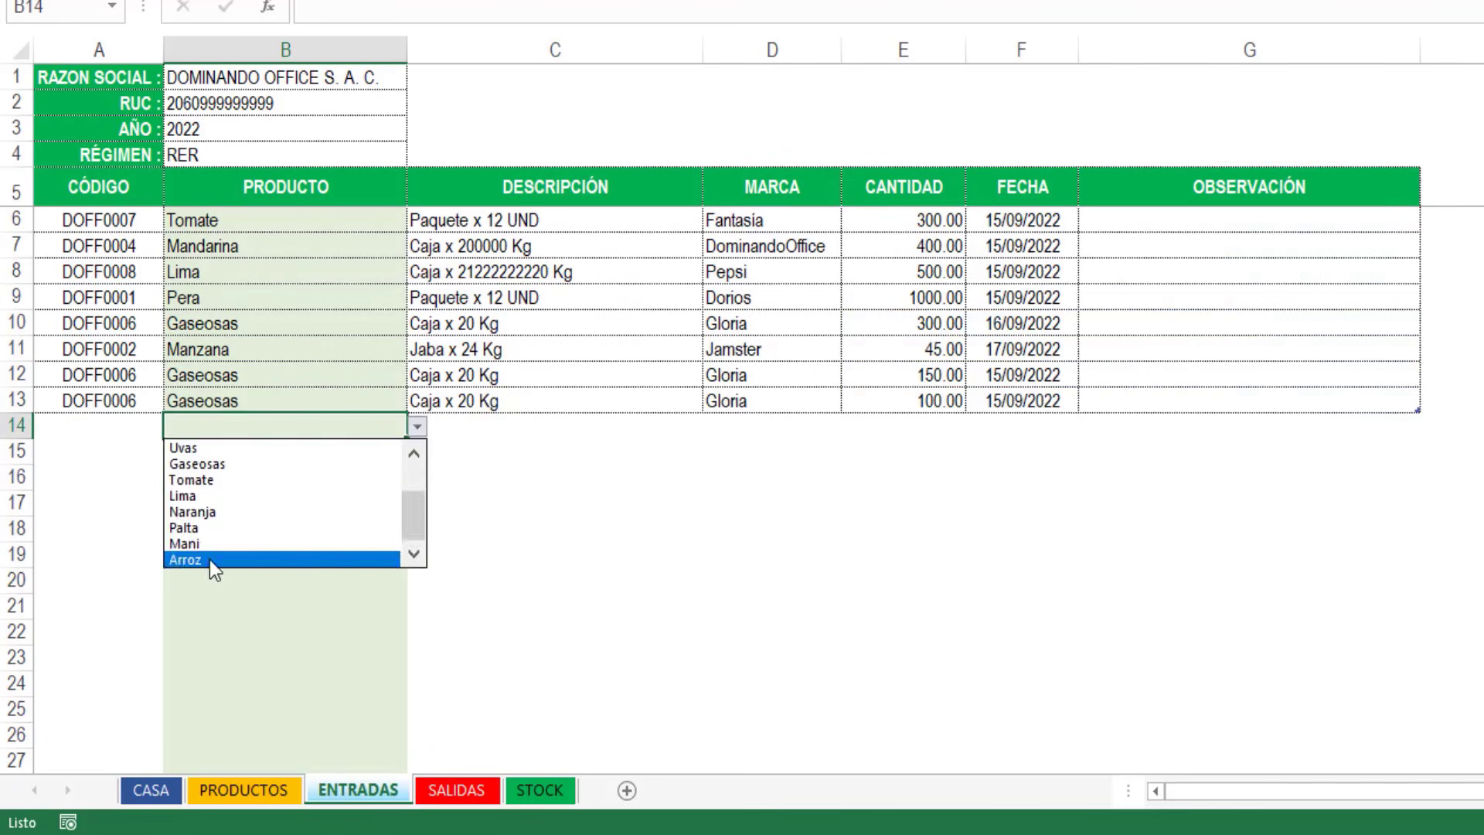
{"action": "left_click", "coordinate": [210, 559]}
{"action": "left_click", "coordinate": [889, 427]}
{"action": "type", "text": "100"}
{"action": "key", "text": "Tab"}
{"action": "type", "text": "16/09/2022"}
{"action": "key", "text": "Return"}
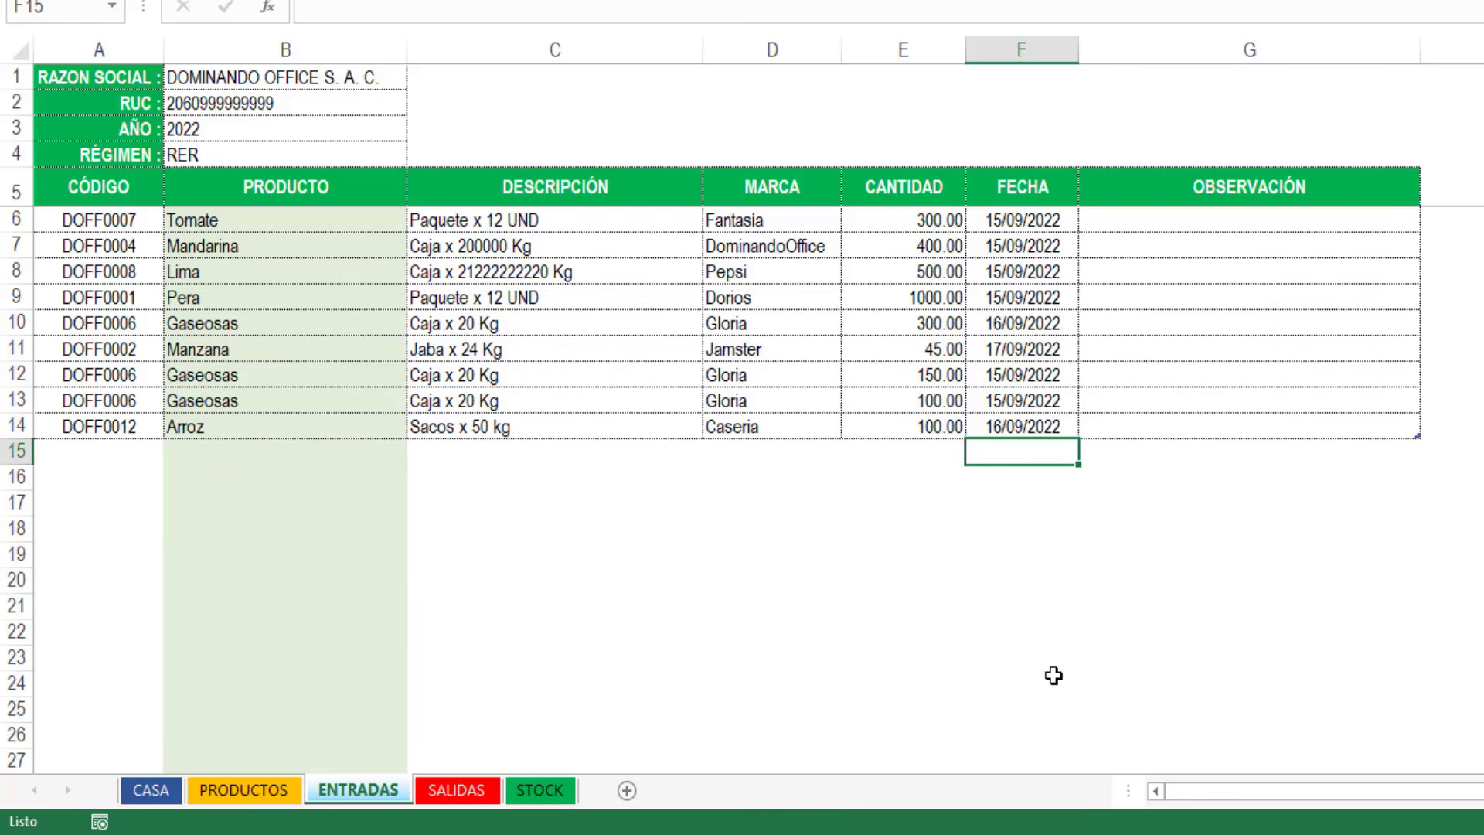
Step: Check the STOCK entries and stock formulas for Arroz in E17 and G17
{"action": "left_click", "coordinate": [543, 788]}
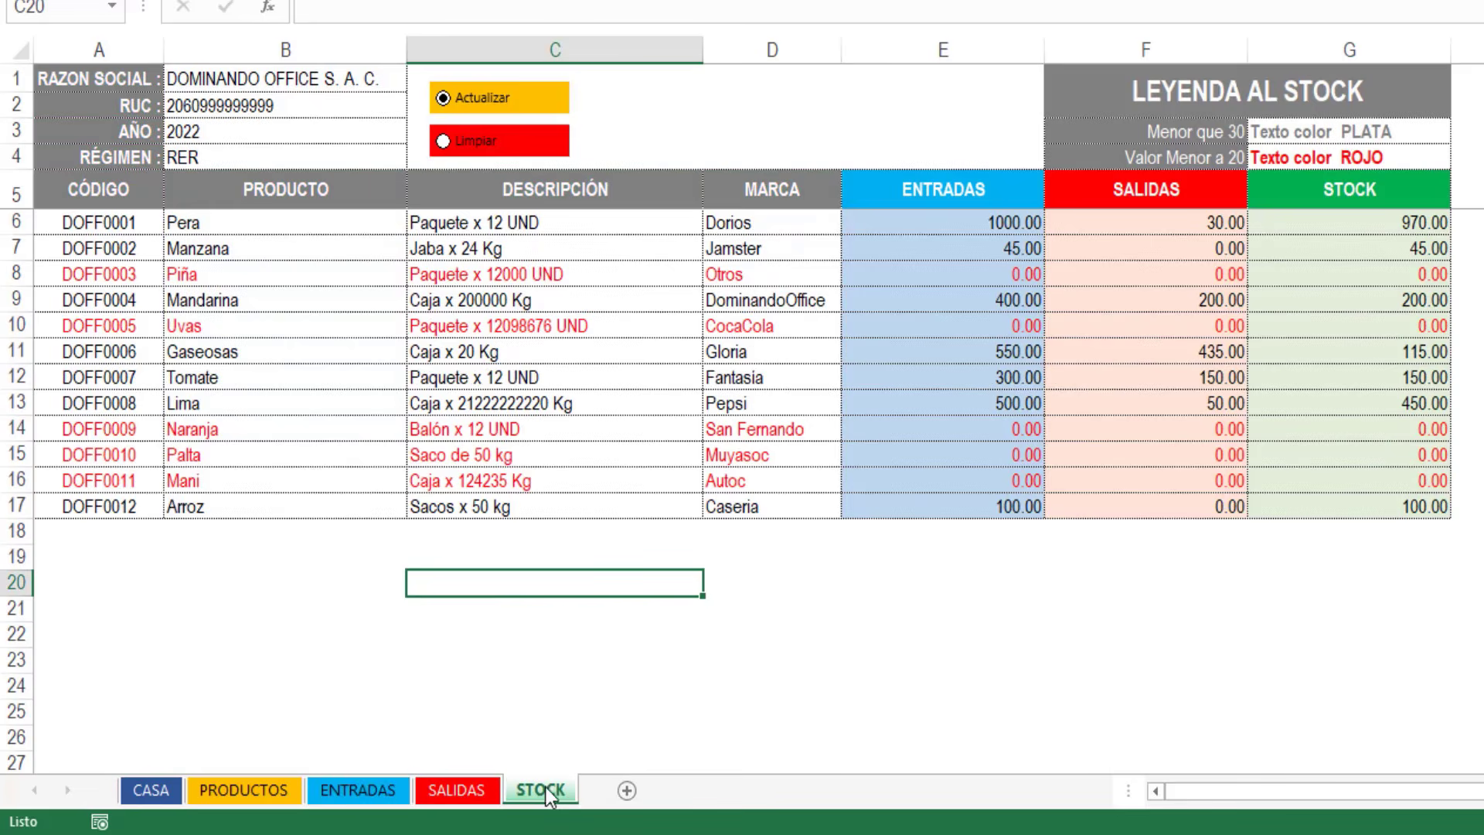
{"action": "left_click", "coordinate": [1014, 510]}
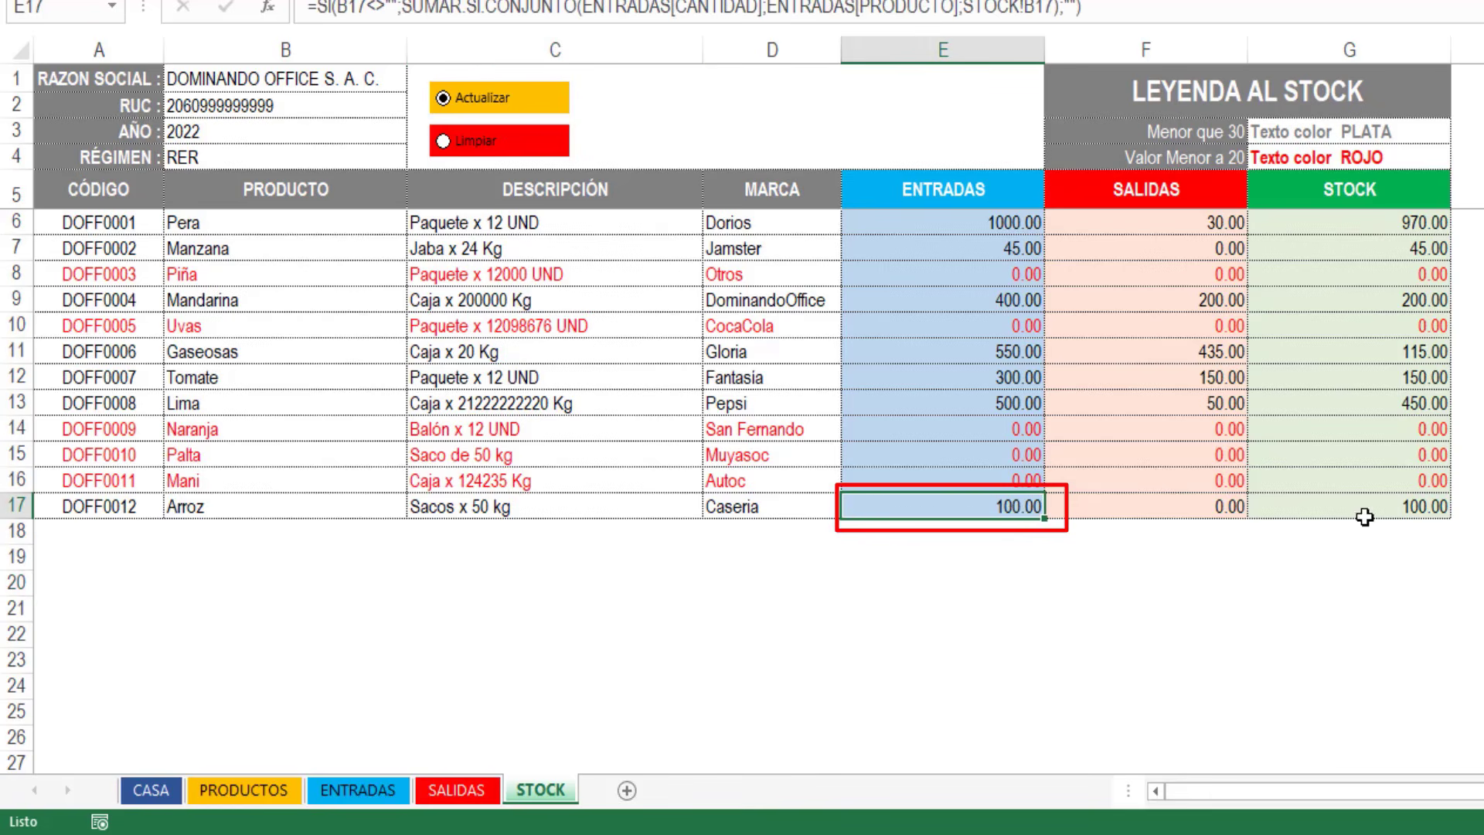
{"action": "left_click", "coordinate": [1399, 512]}
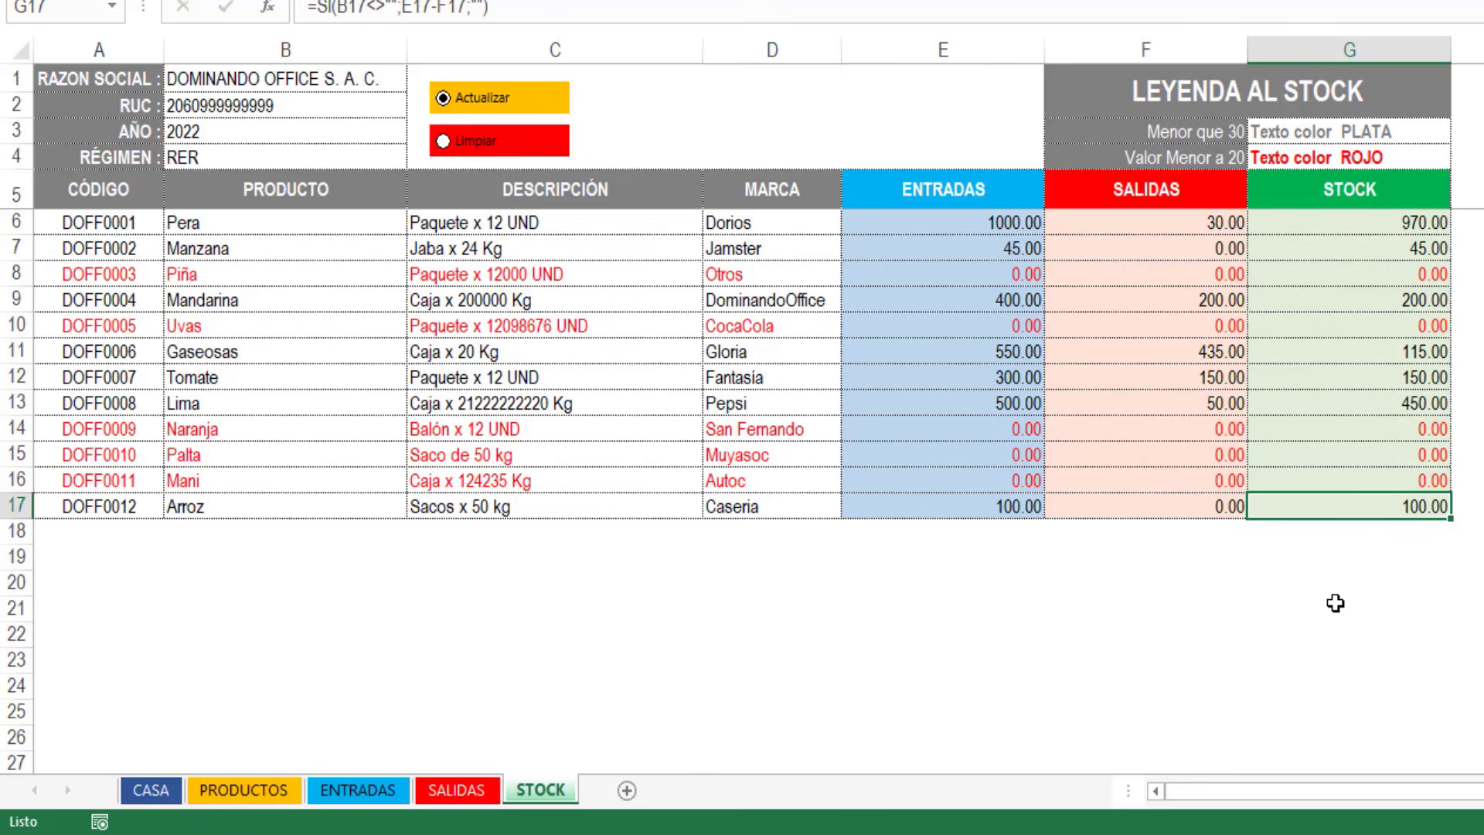
{"action": "left_click", "coordinate": [457, 785]}
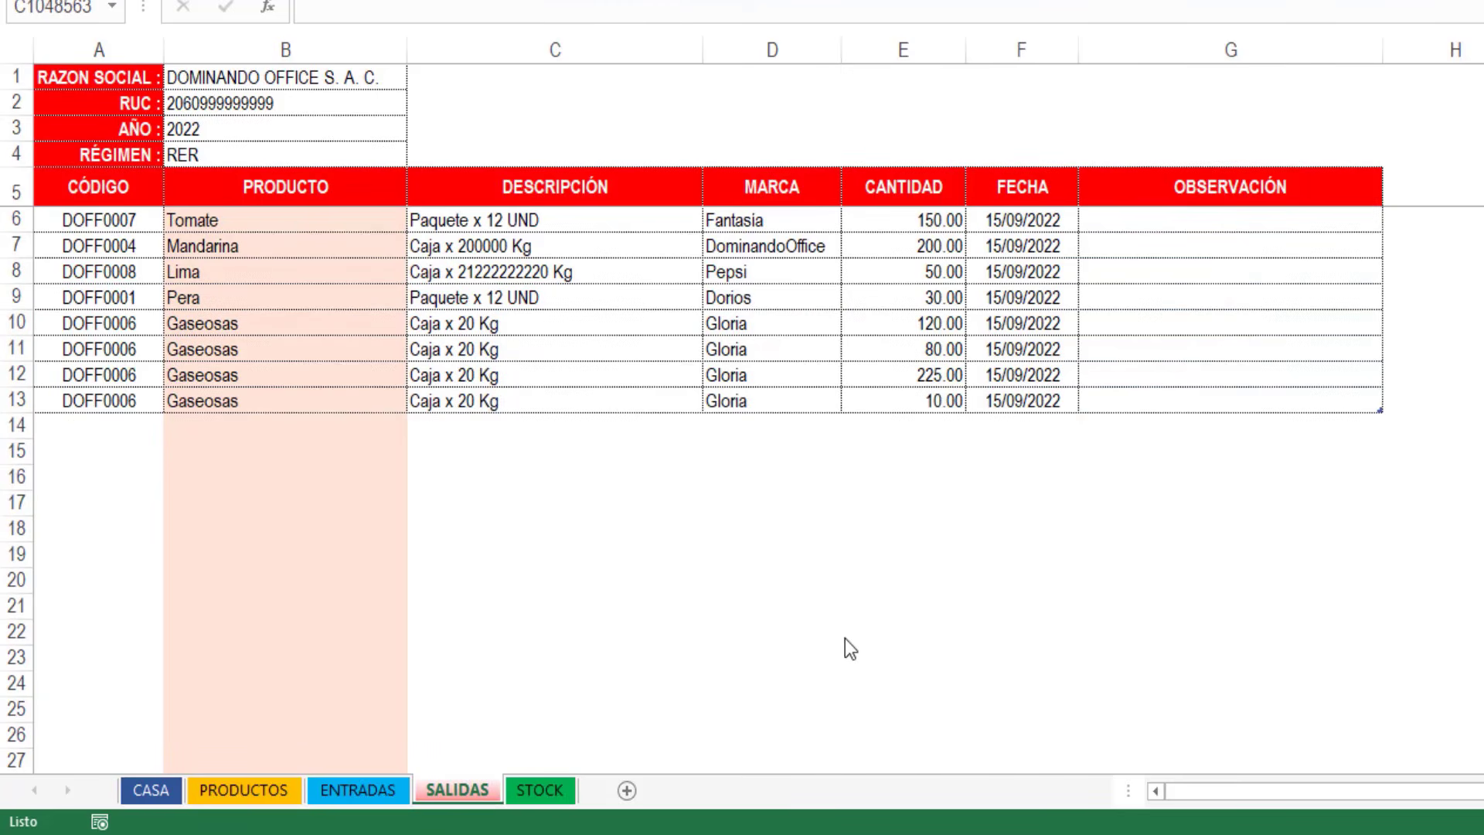
Step: Record a SALIDAS exit in row 14 of 90 Arroz on 16/09/2022, then view STOCK showing 10.00 left
{"action": "left_click", "coordinate": [226, 426]}
{"action": "left_click", "coordinate": [416, 427]}
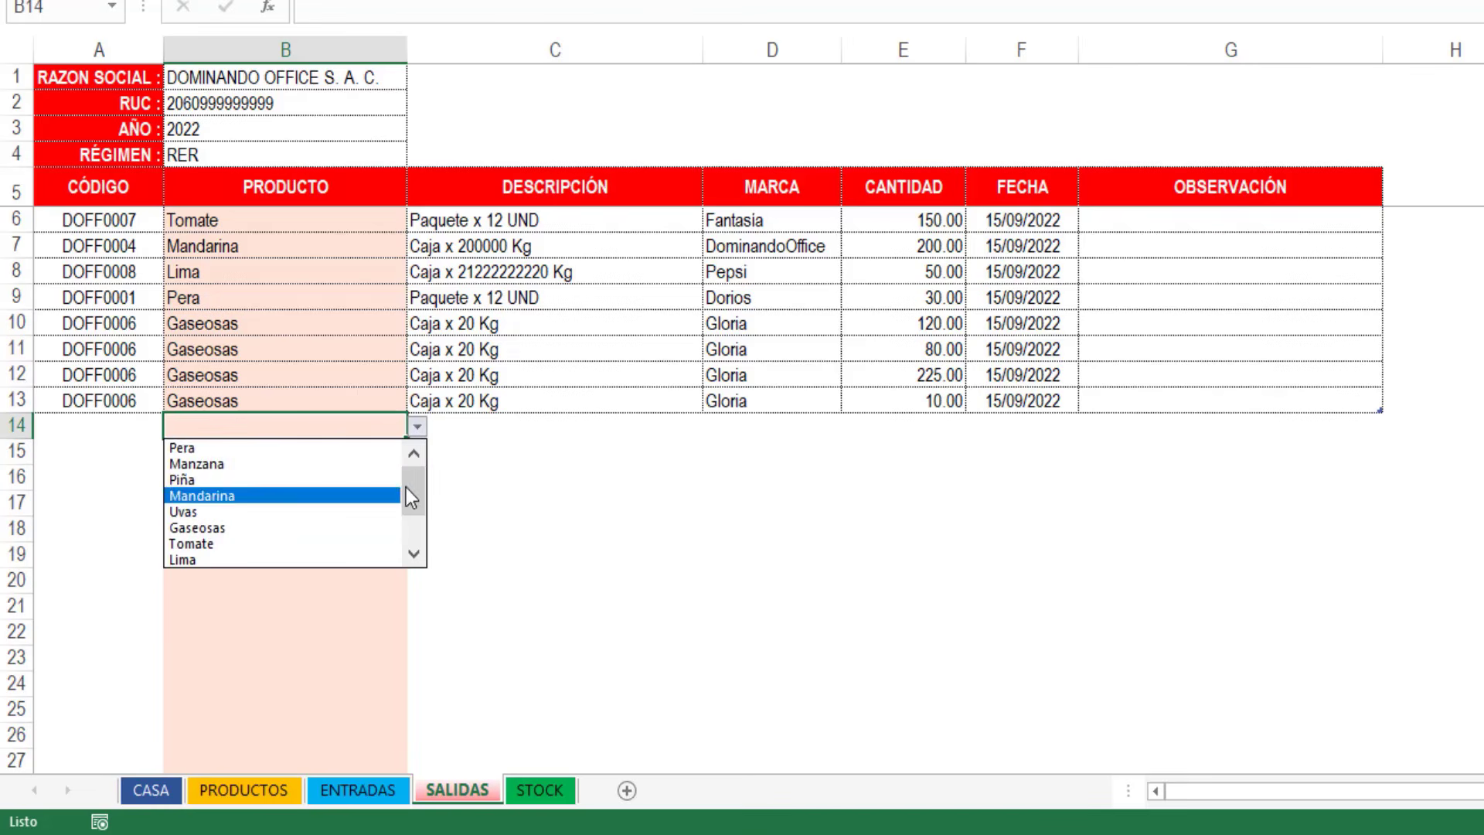
{"action": "left_click_drag", "start_coordinate": [406, 487], "coordinate": [407, 544]}
{"action": "left_click", "coordinate": [246, 556]}
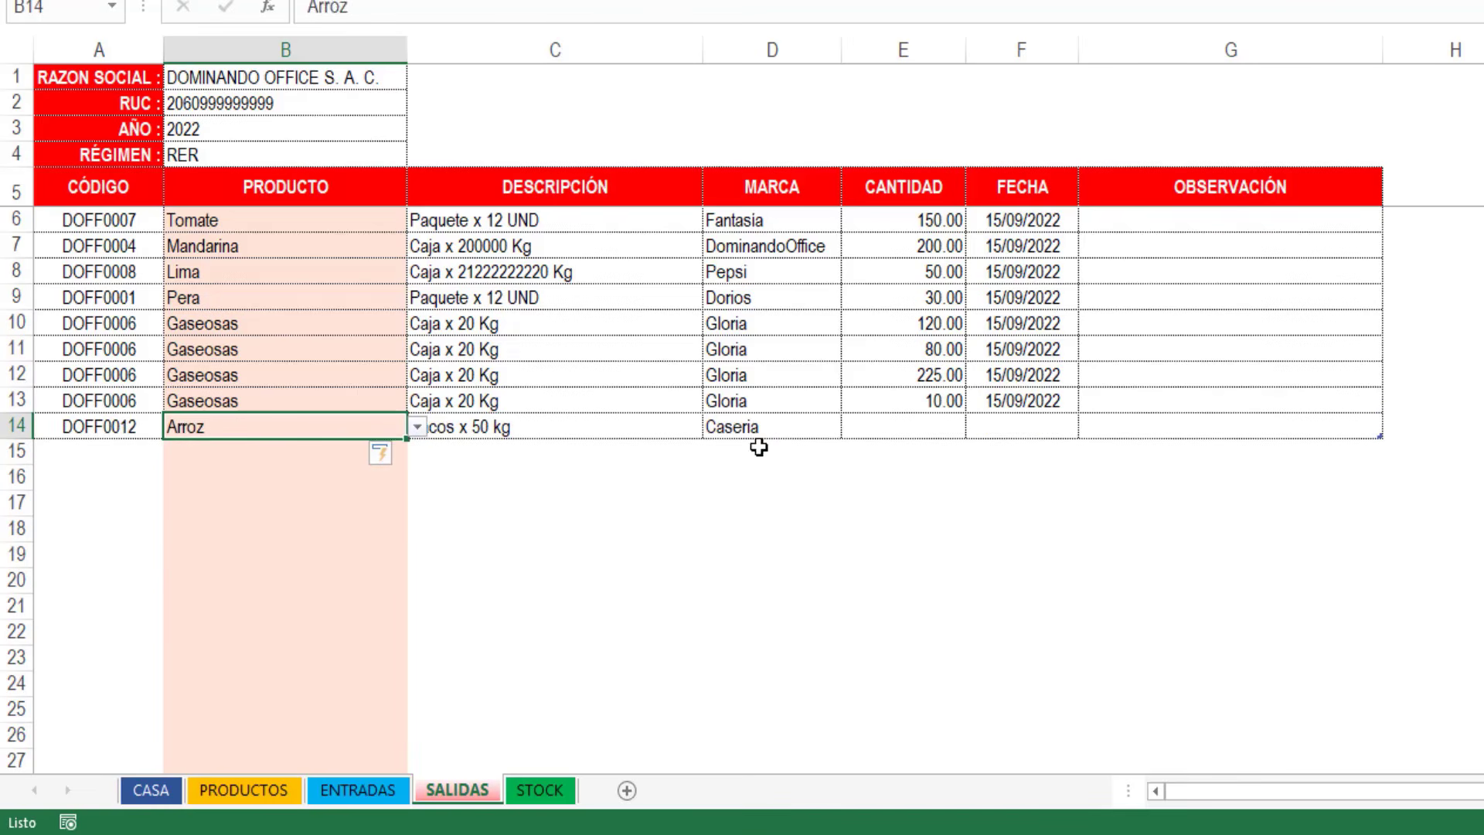
{"action": "left_click", "coordinate": [881, 427]}
{"action": "type", "text": "90"}
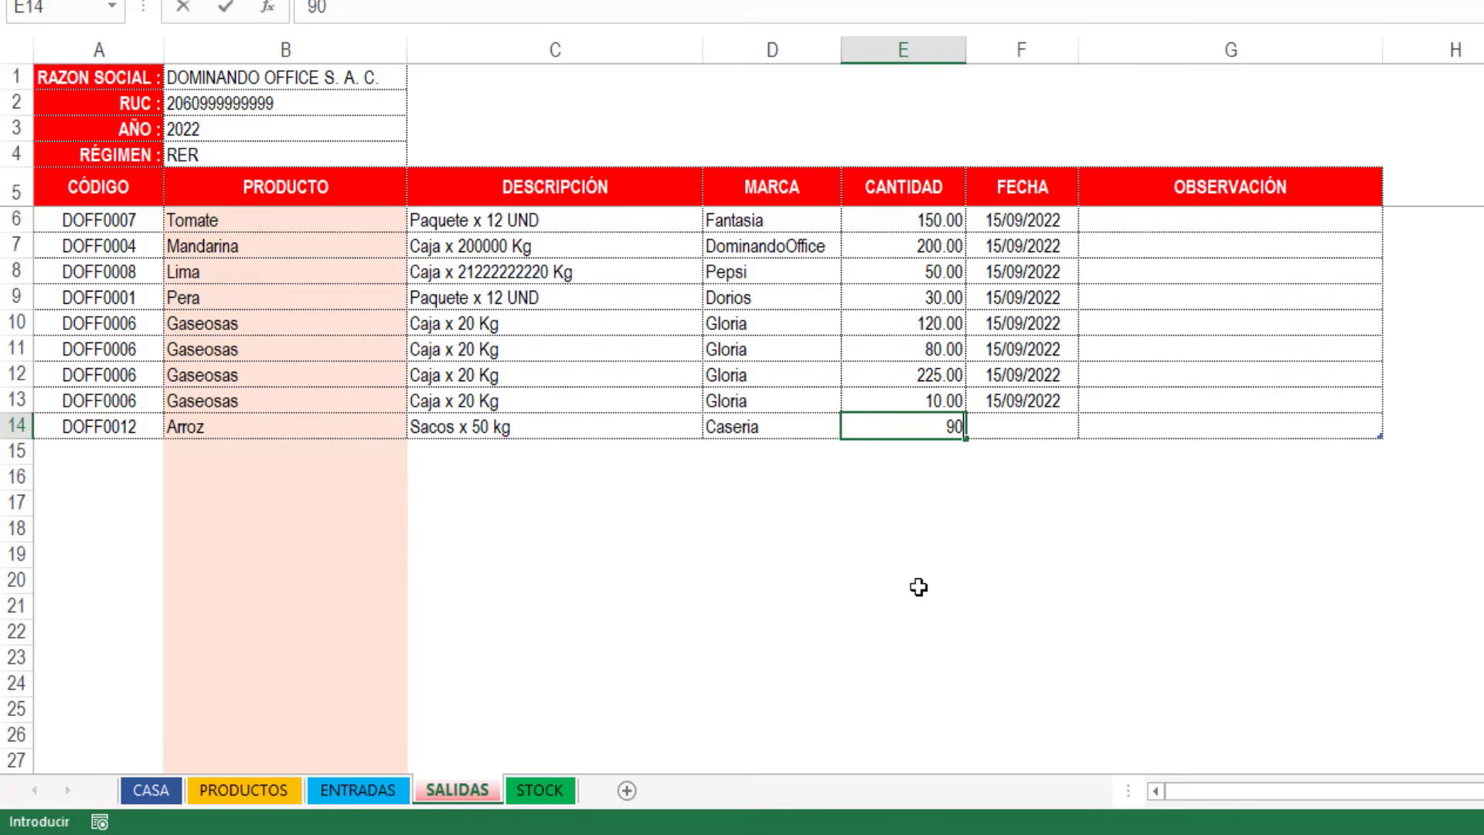
{"action": "key", "text": "Tab"}
{"action": "type", "text": "16/09/2022"}
{"action": "key", "text": "Return"}
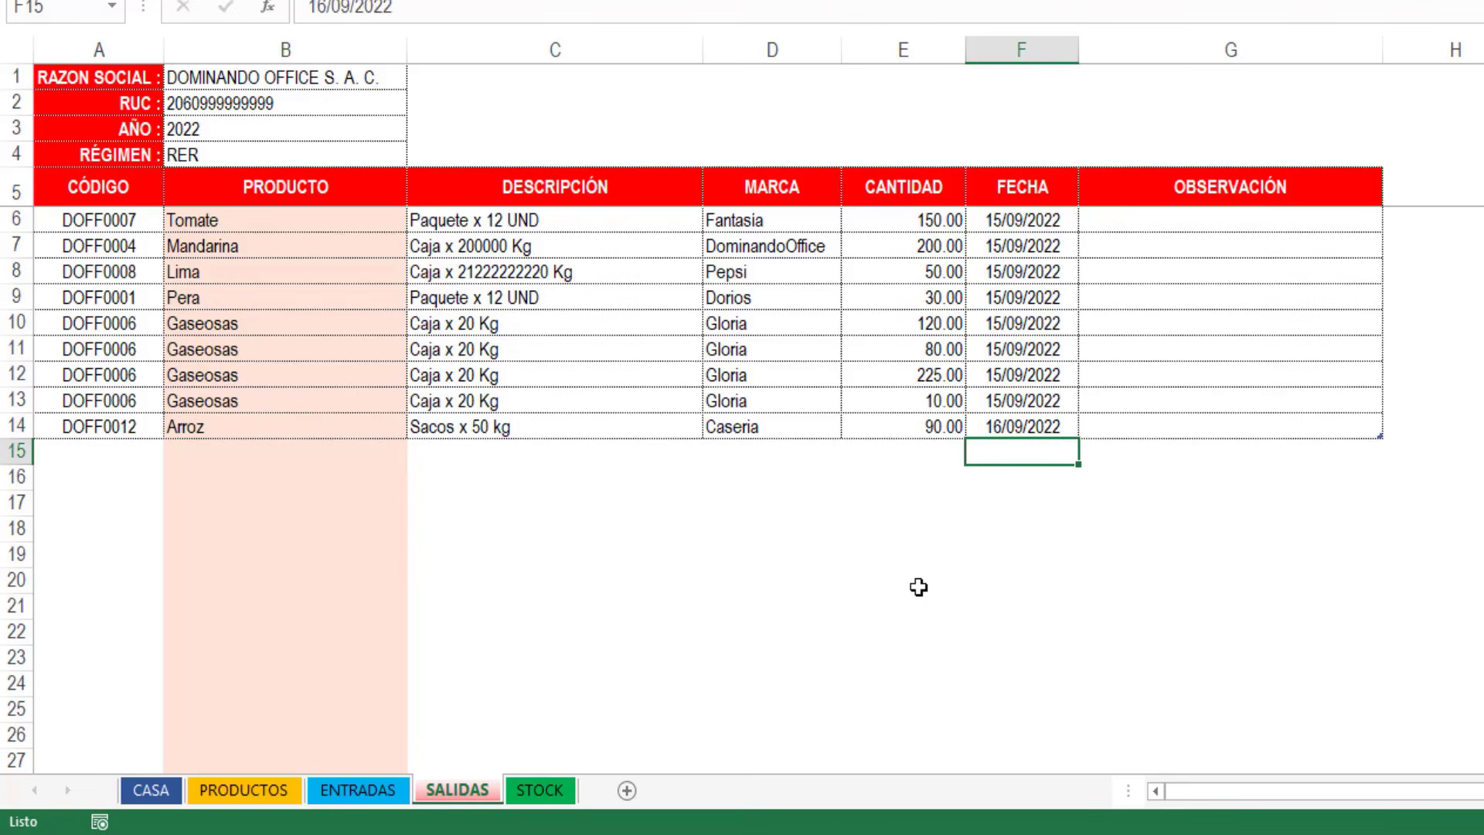
{"action": "left_click", "coordinate": [524, 790]}
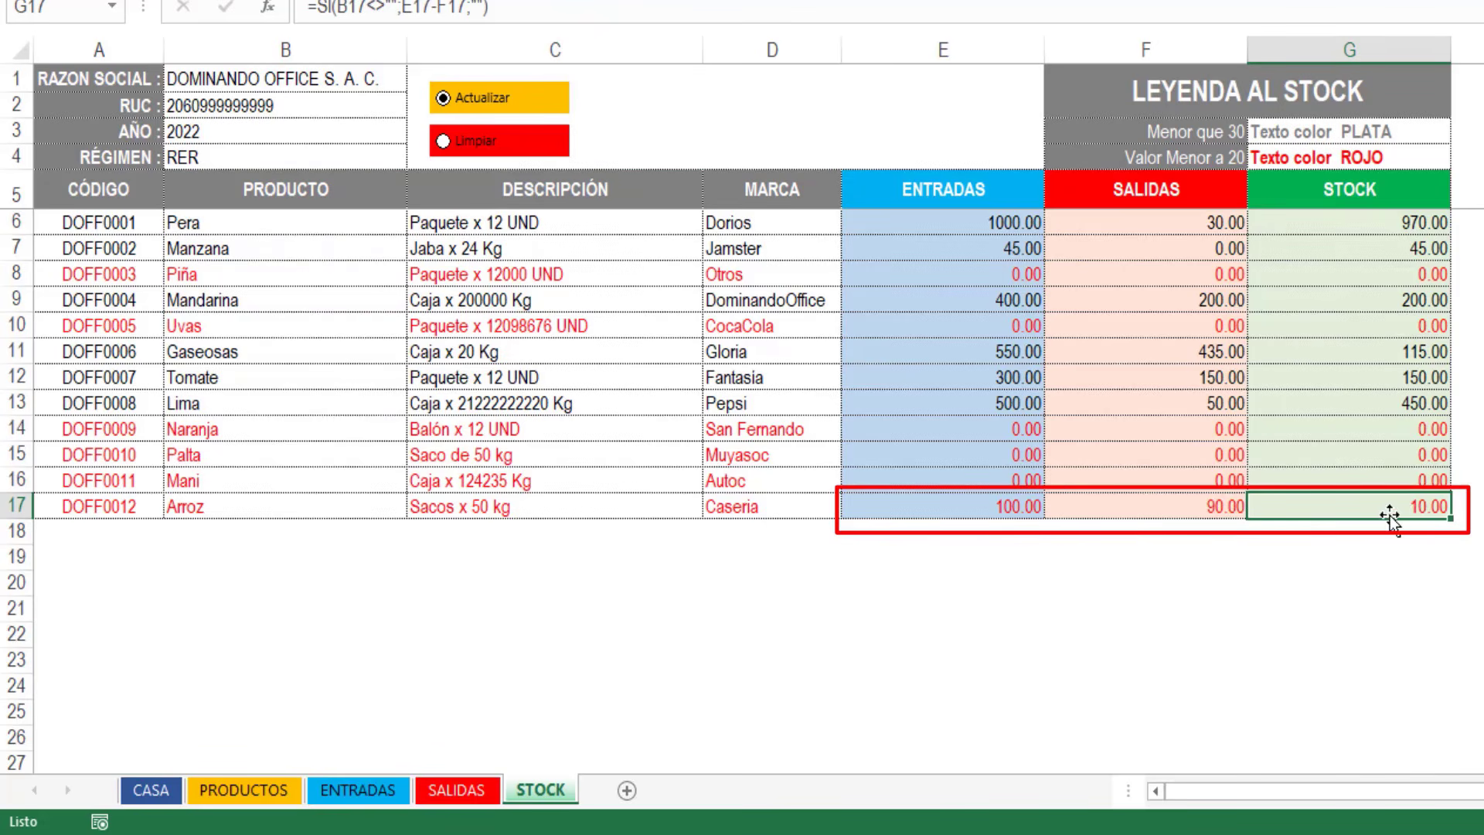
{"action": "left_click", "coordinate": [1311, 553]}
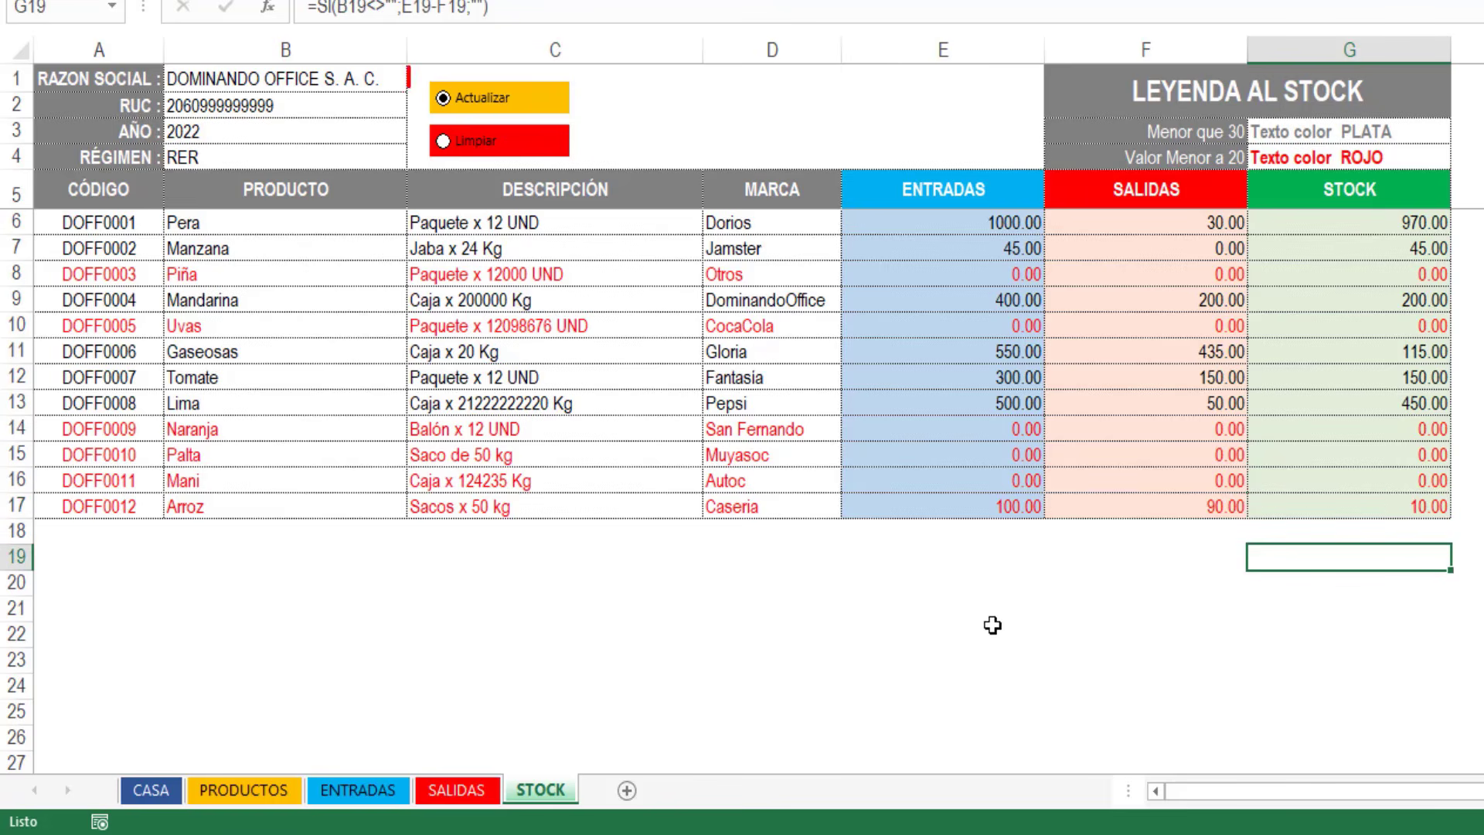
Step: Clear the STOCK table with Limpiar and rebuild it with Actualizar
{"action": "left_click", "coordinate": [461, 149]}
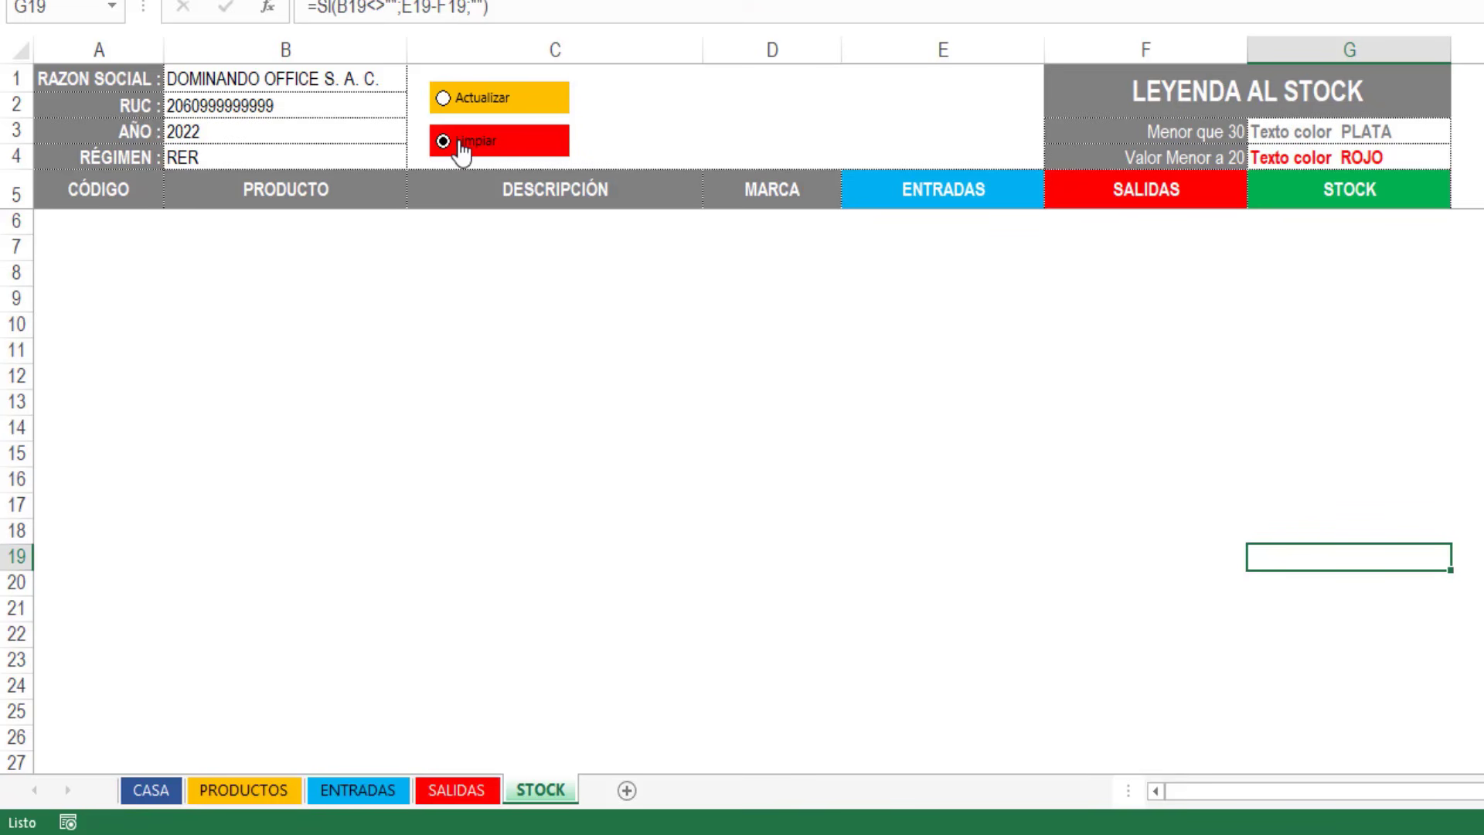
{"action": "left_click", "coordinate": [449, 101]}
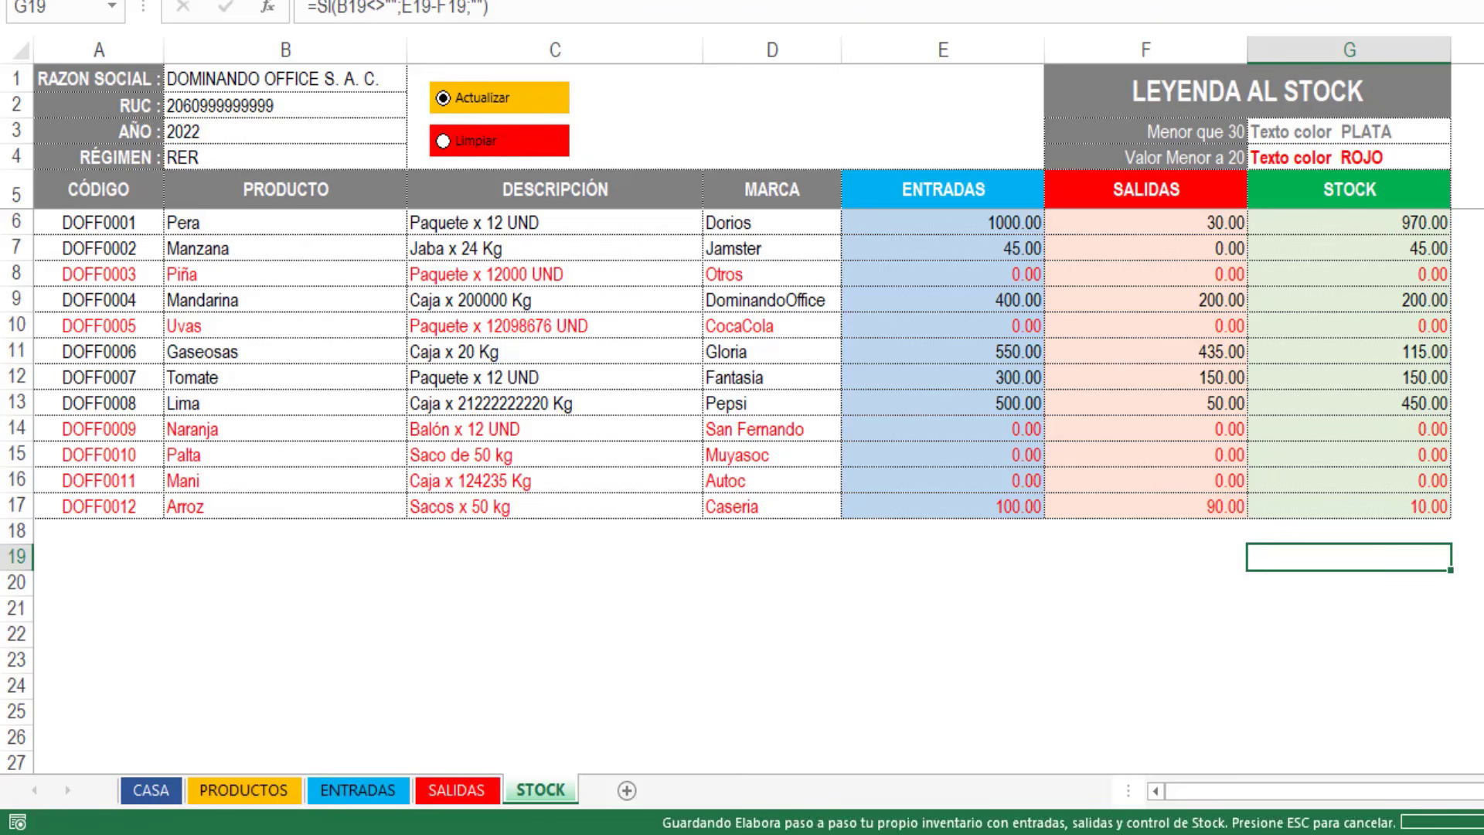
{"action": "left_click", "coordinate": [1481, 377]}
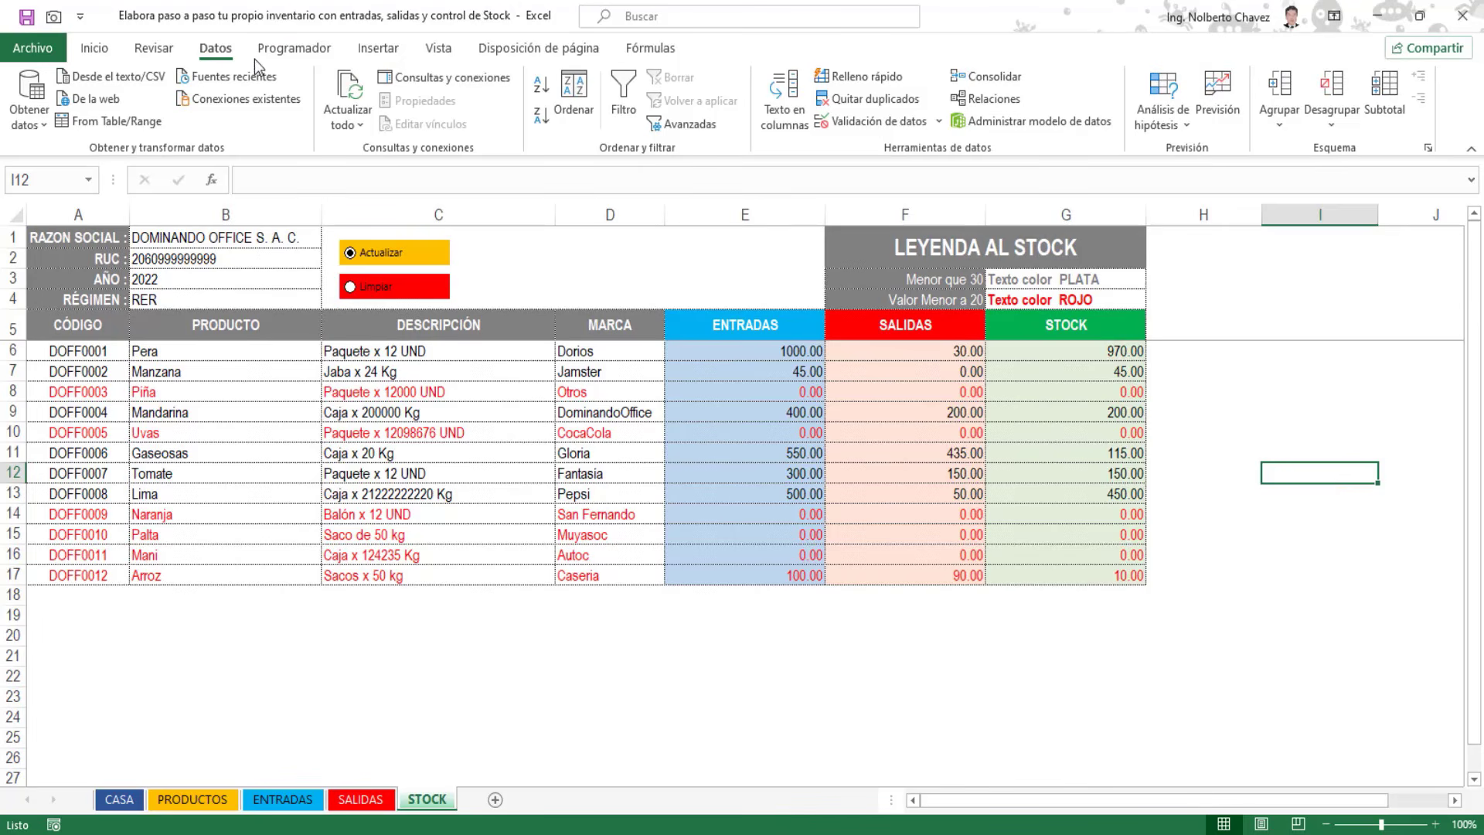
{"action": "left_click", "coordinate": [94, 48]}
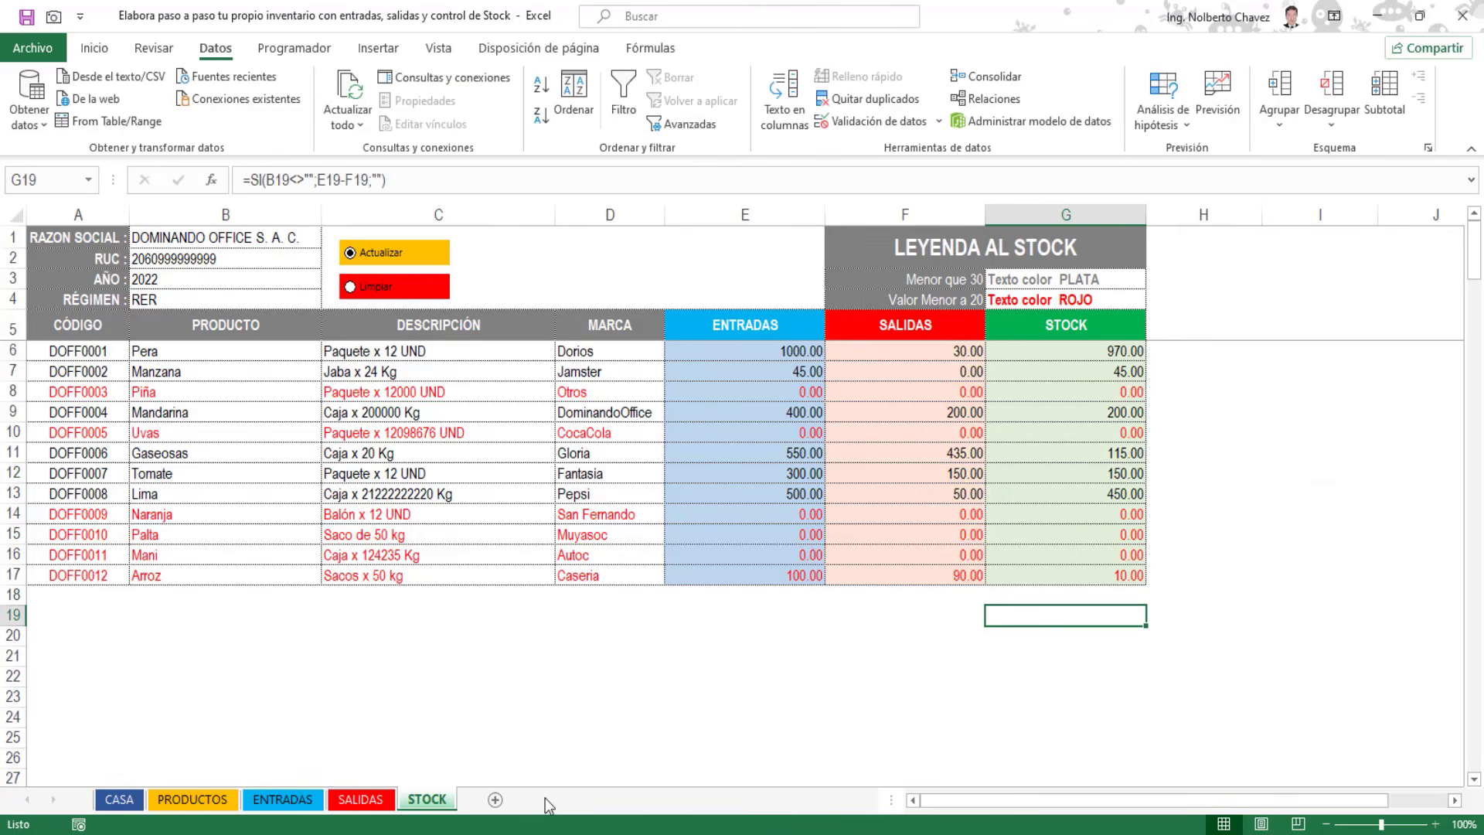
Step: Browse the SALIDAS, ENTRADAS, PRODUCTOS and CASA sheets in turn
{"action": "left_click", "coordinate": [358, 802]}
{"action": "left_click", "coordinate": [297, 802]}
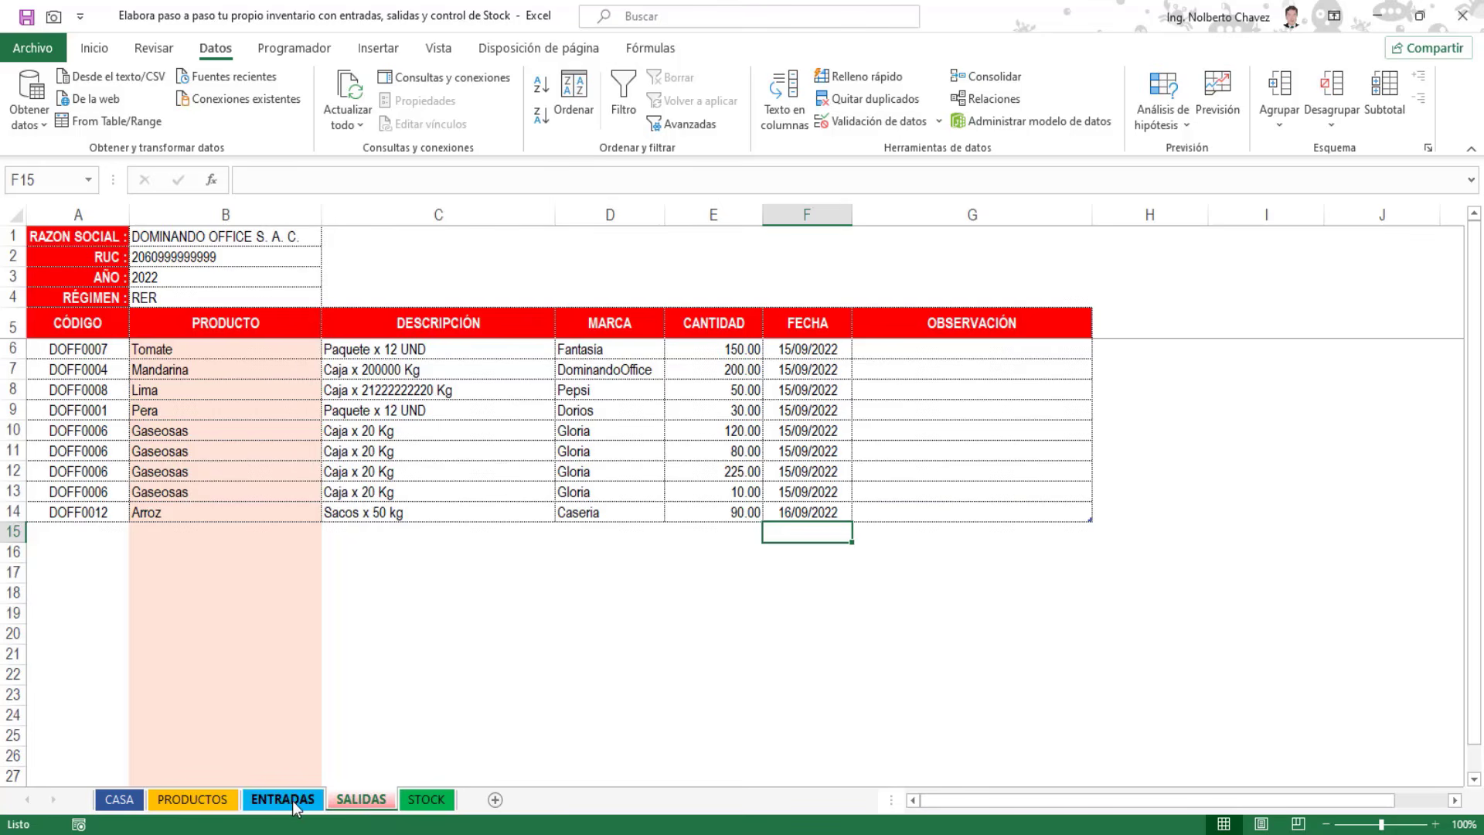
{"action": "left_click", "coordinate": [197, 800]}
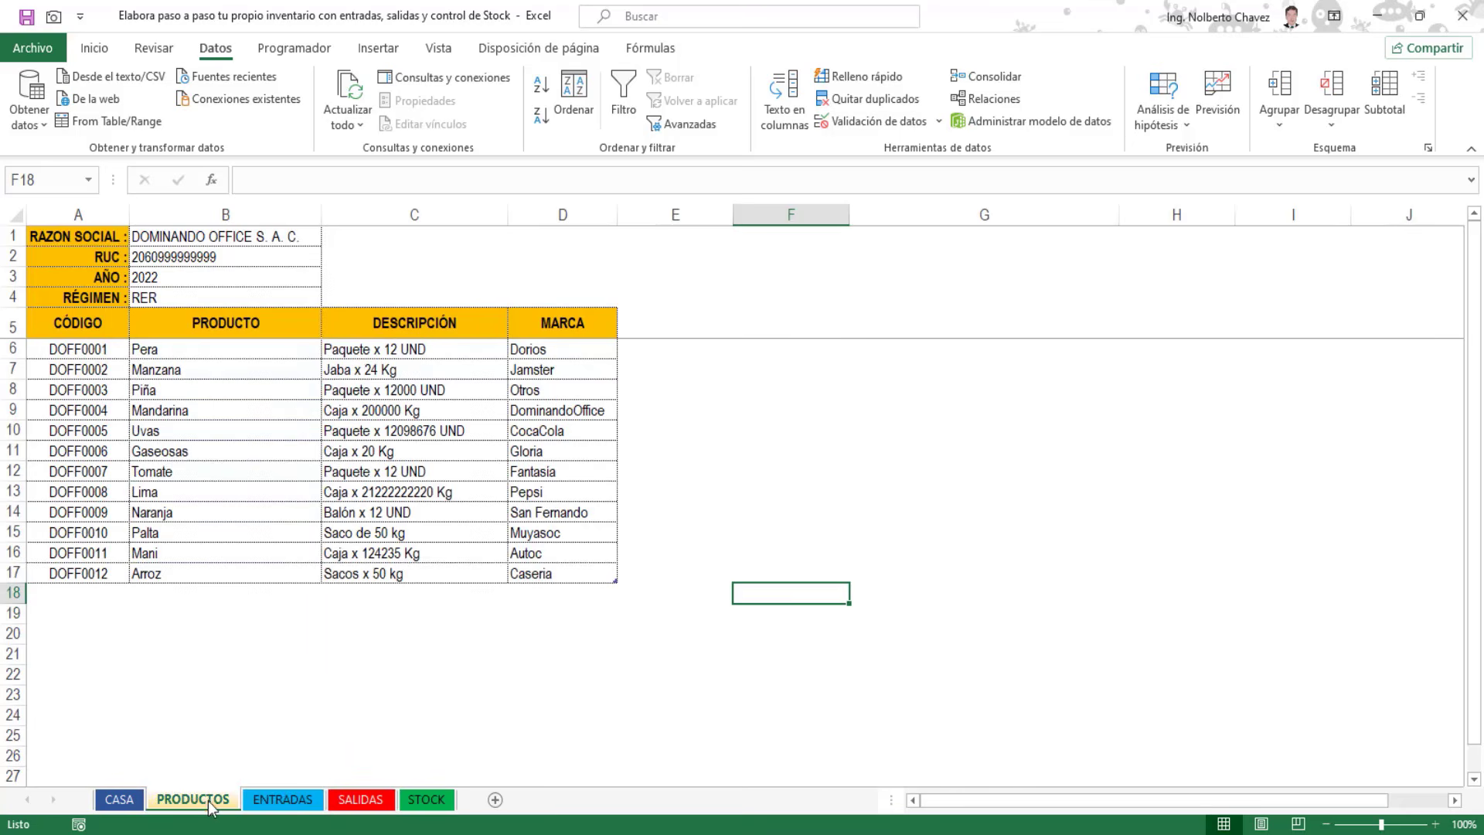
{"action": "left_click", "coordinate": [122, 802]}
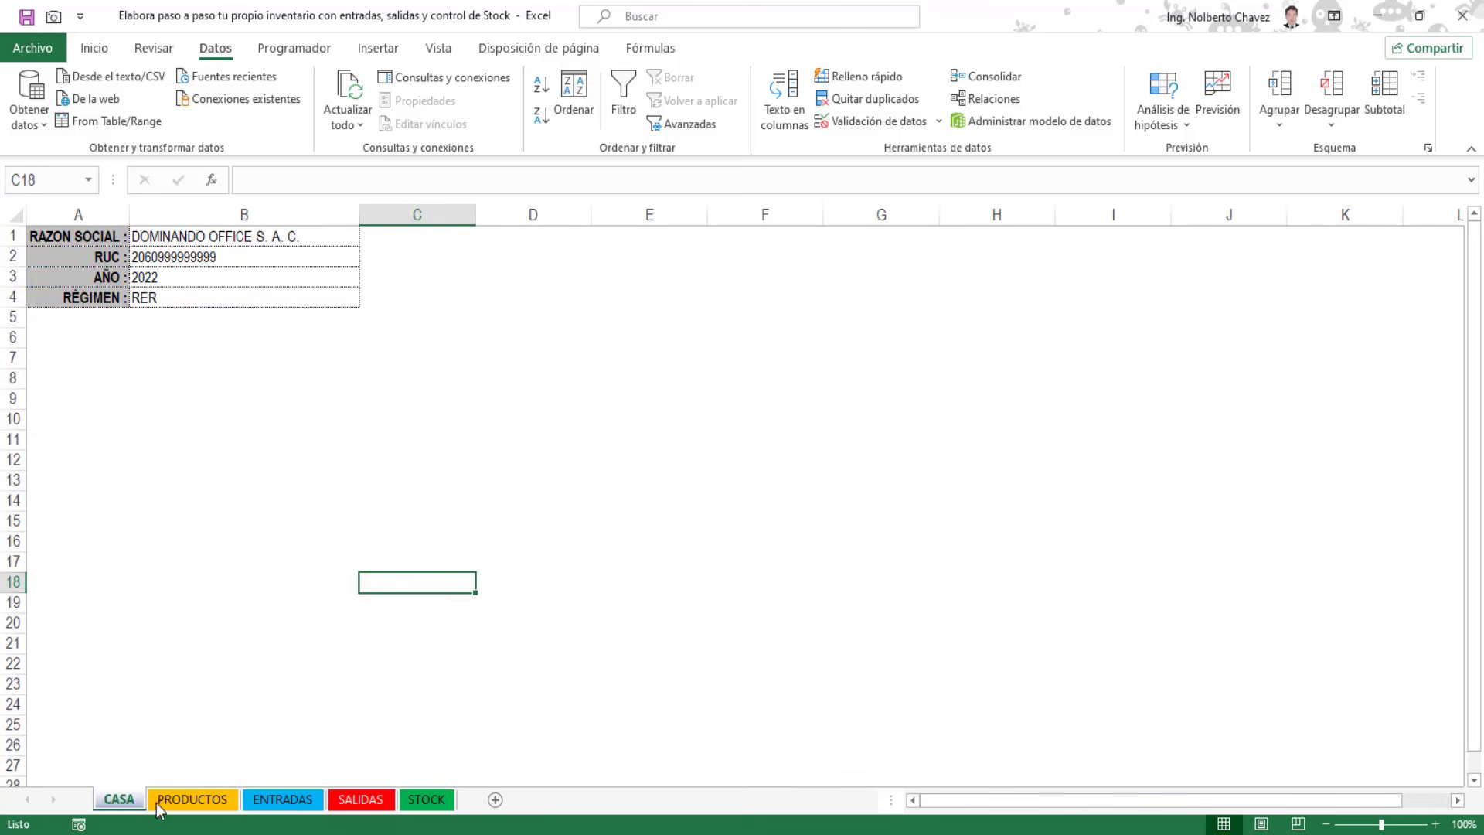